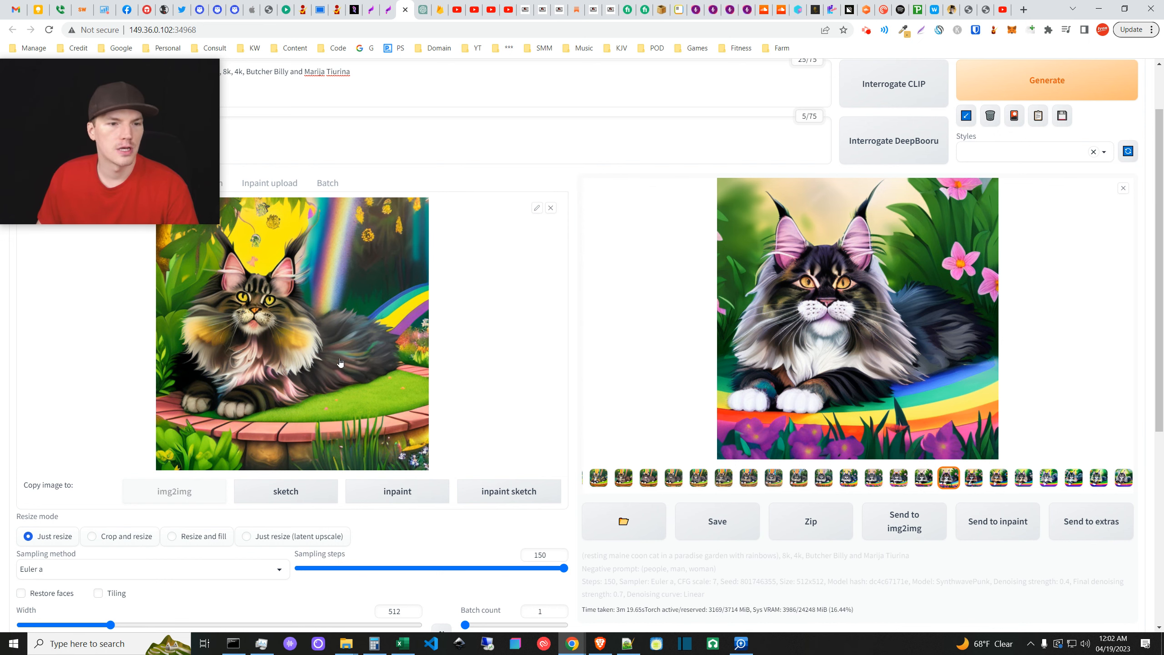
pyautogui.scroll(-6, 501, 429)
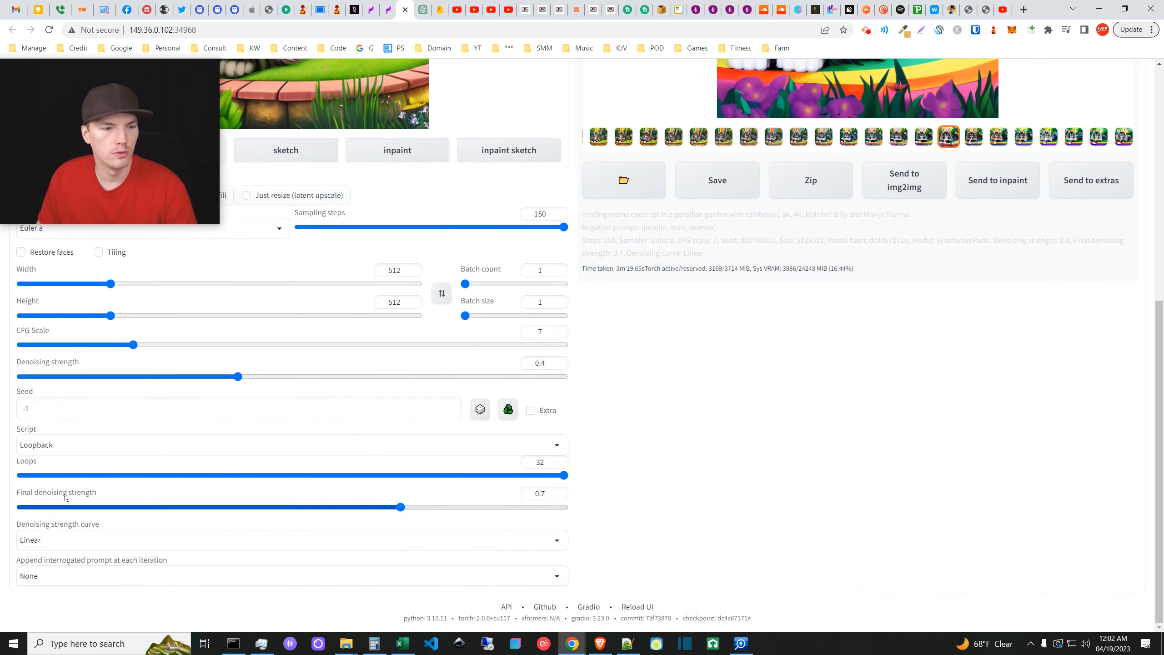
pyautogui.scroll(7, 173, 347)
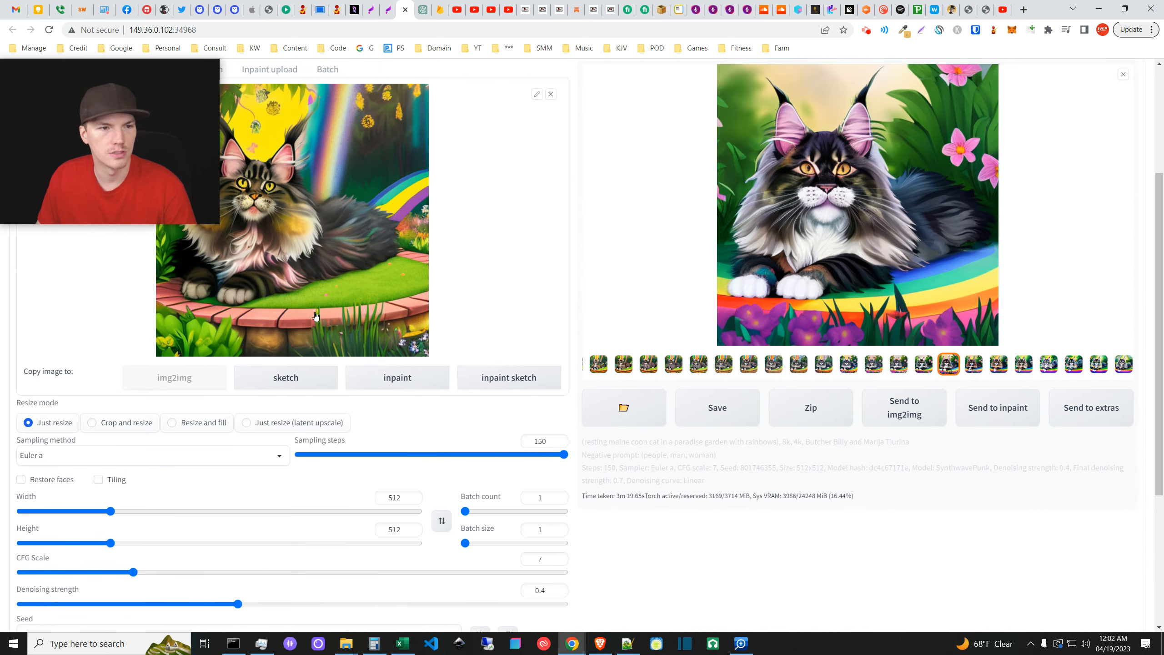
pyautogui.moveTo(197, 147)
pyautogui.mouseDown()
pyautogui.moveTo(197, 242)
pyautogui.moveTo(190, 165)
pyautogui.mouseUp()
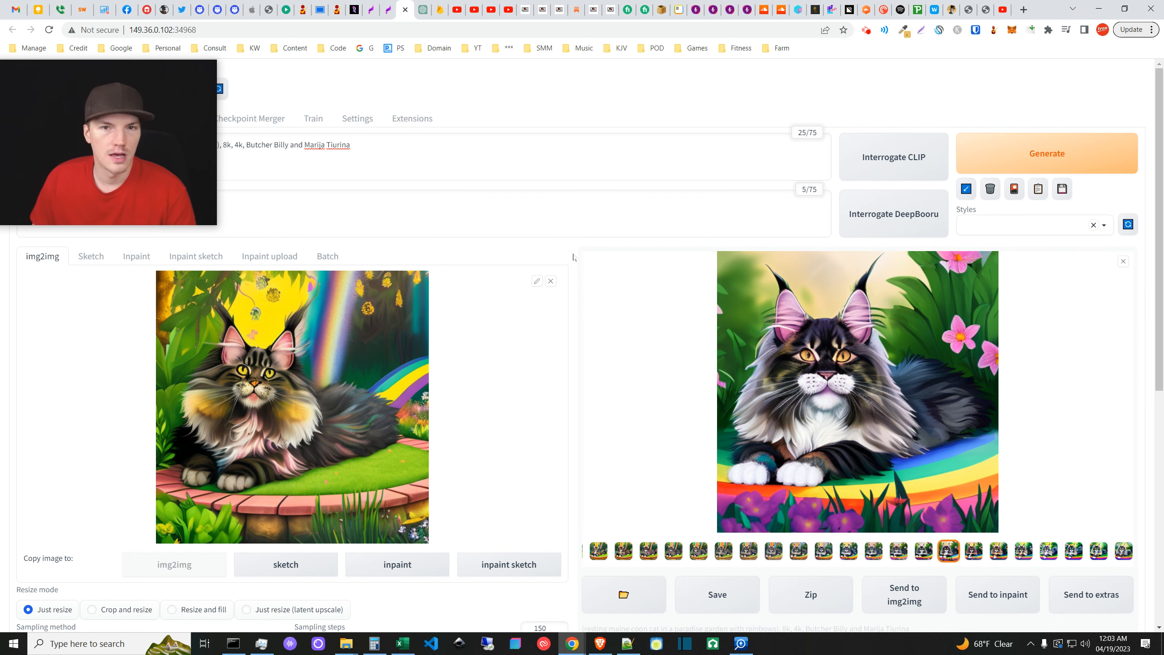
pyautogui.click(628, 643)
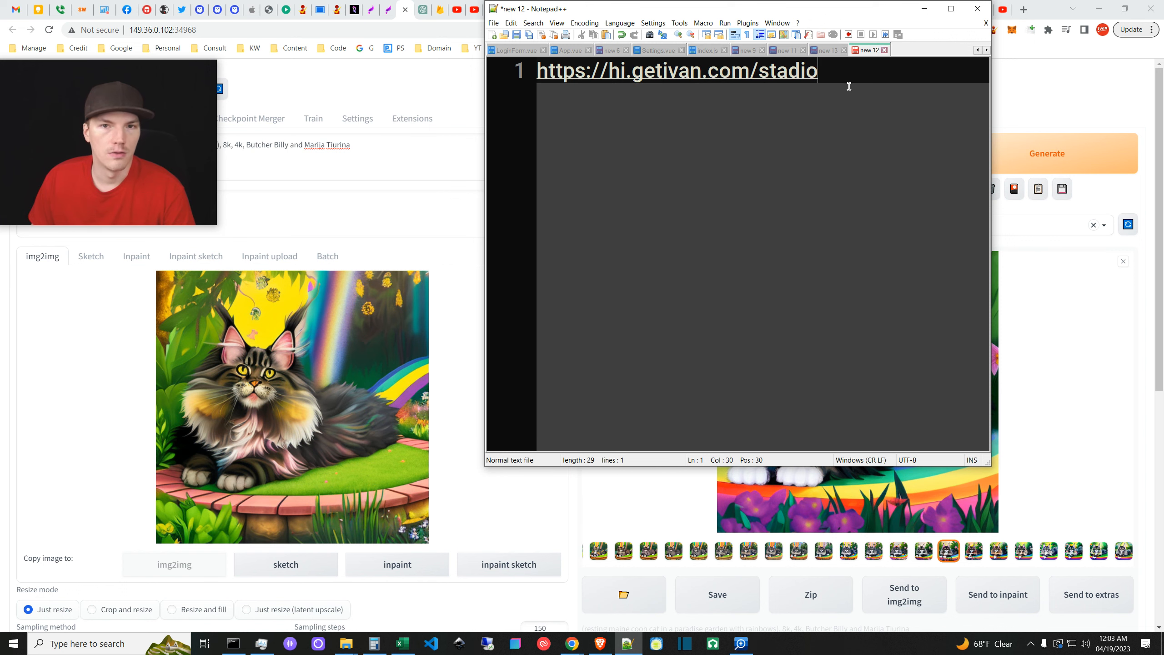
# - Minimize the Notepad++ note to reveal the img2img page with the generated cat output
pyautogui.click(924, 8)
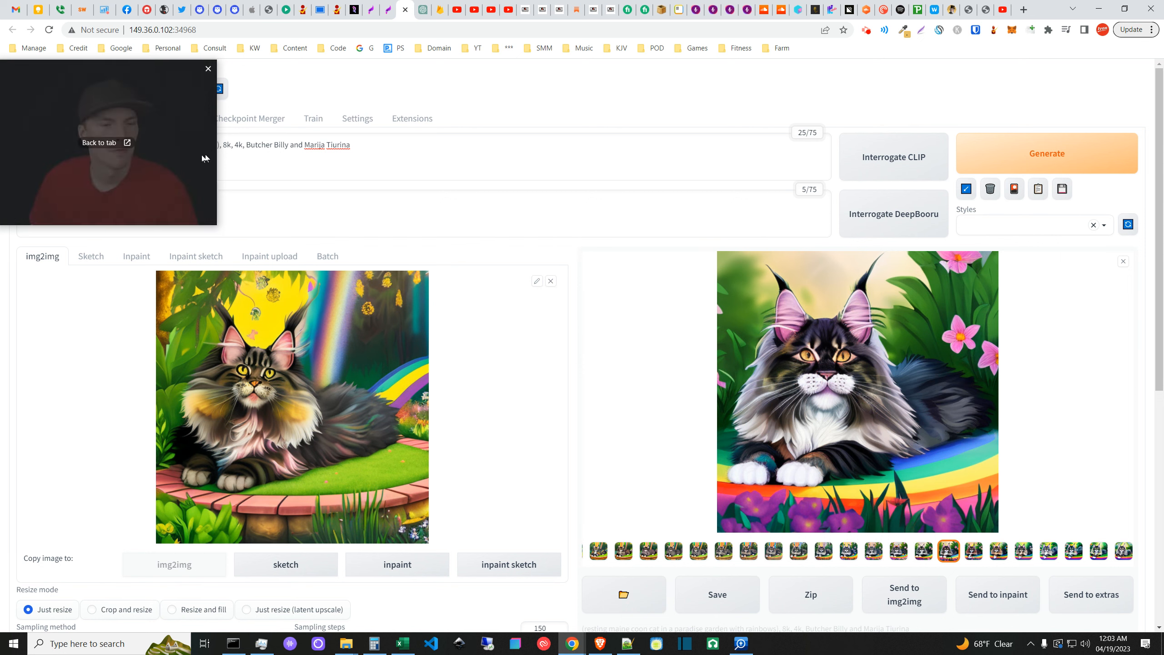
pyautogui.moveTo(181, 164); pyautogui.dragTo(188, 220)
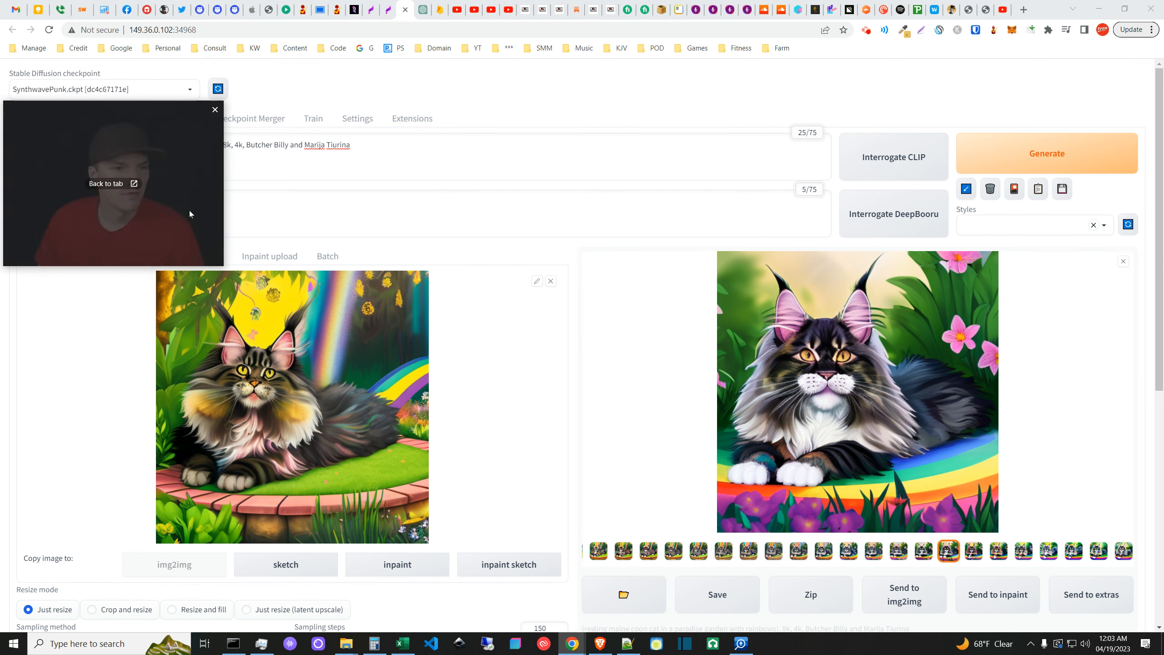
# - On the Stadio page, browse the public model gallery in a new tab
pyautogui.click(390, 7)
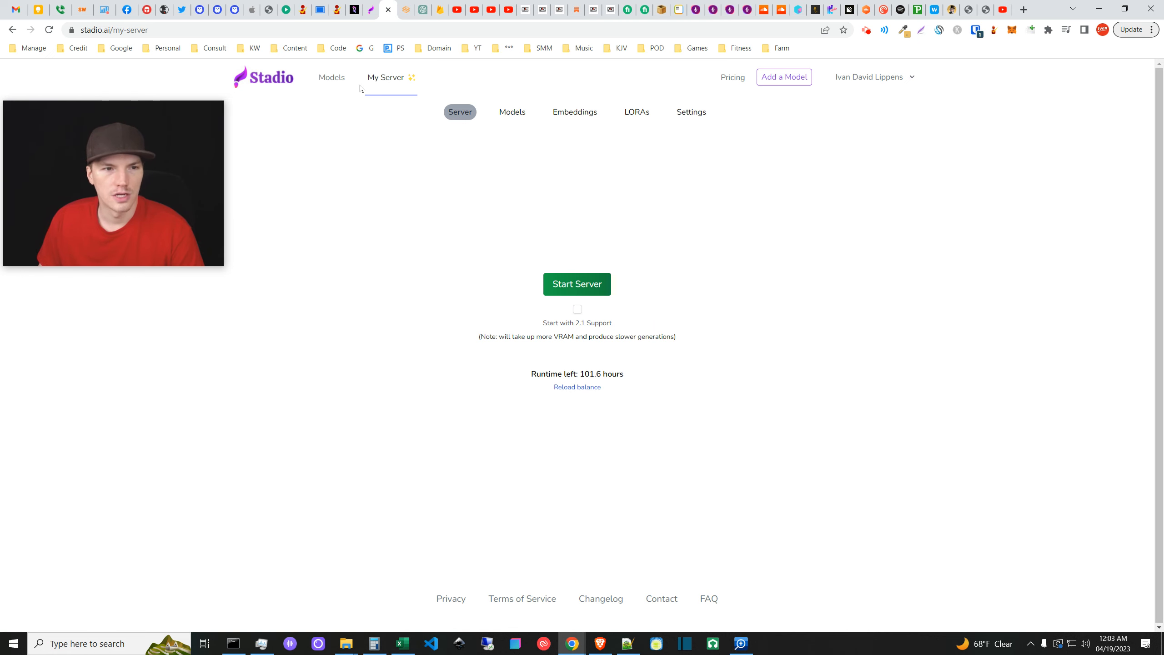
pyautogui.middleClick(343, 73)
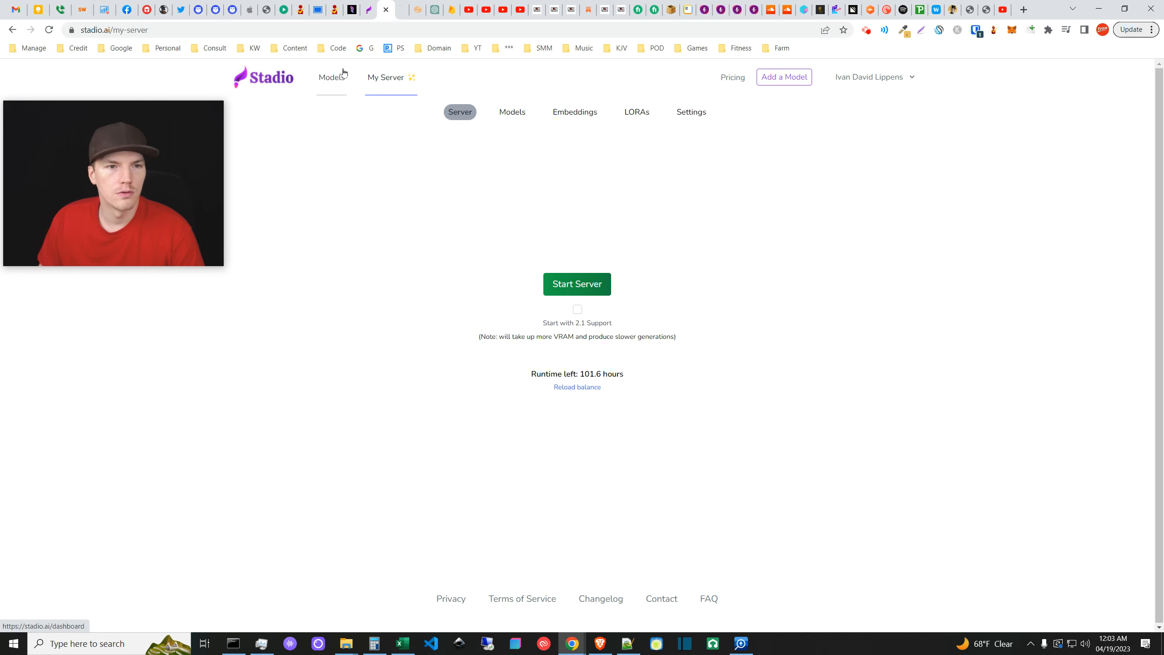
pyautogui.hotkey('ctrl', 'Tab')
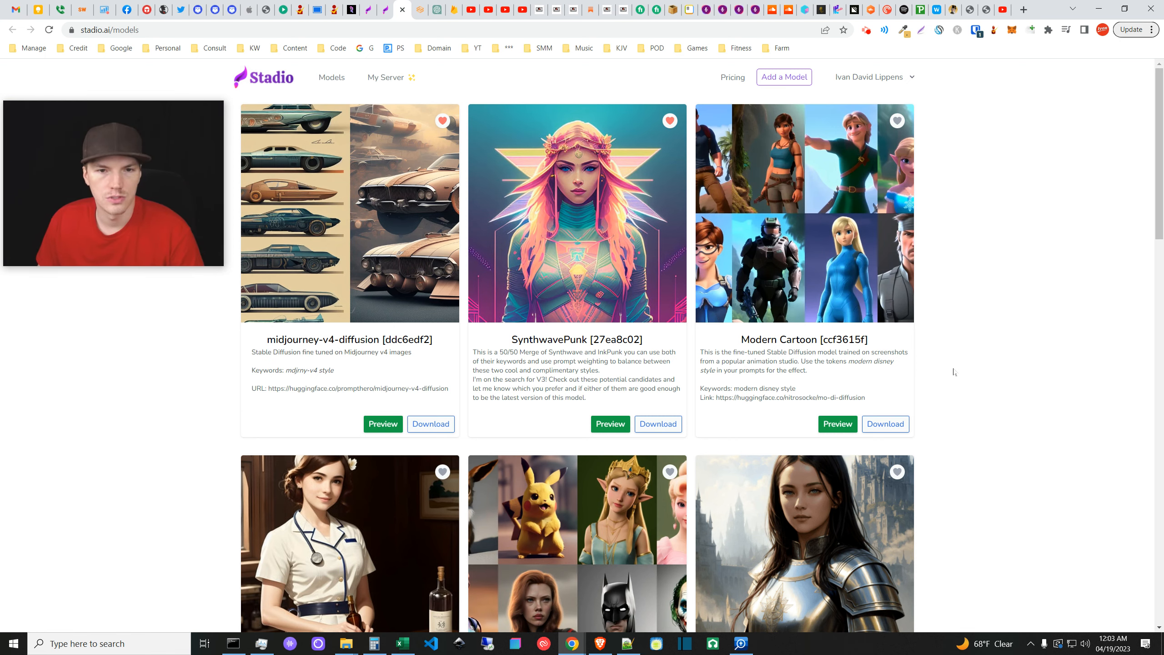
pyautogui.scroll(-10, 945, 442)
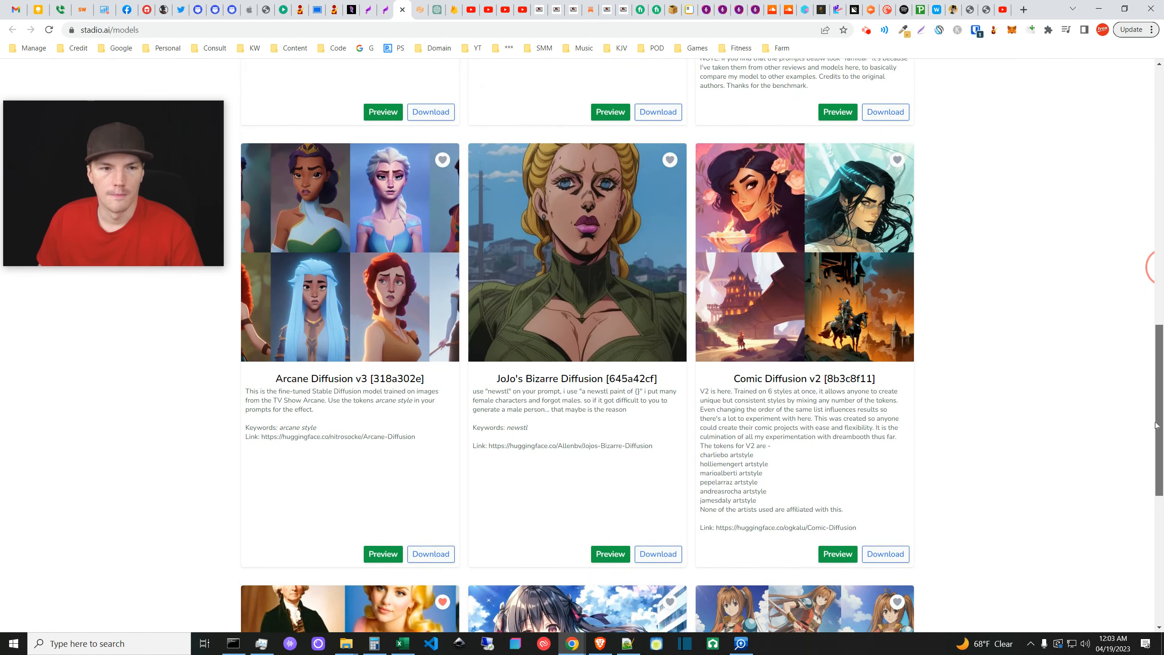
pyautogui.moveTo(1155, 422); pyautogui.dragTo(1155, 165)
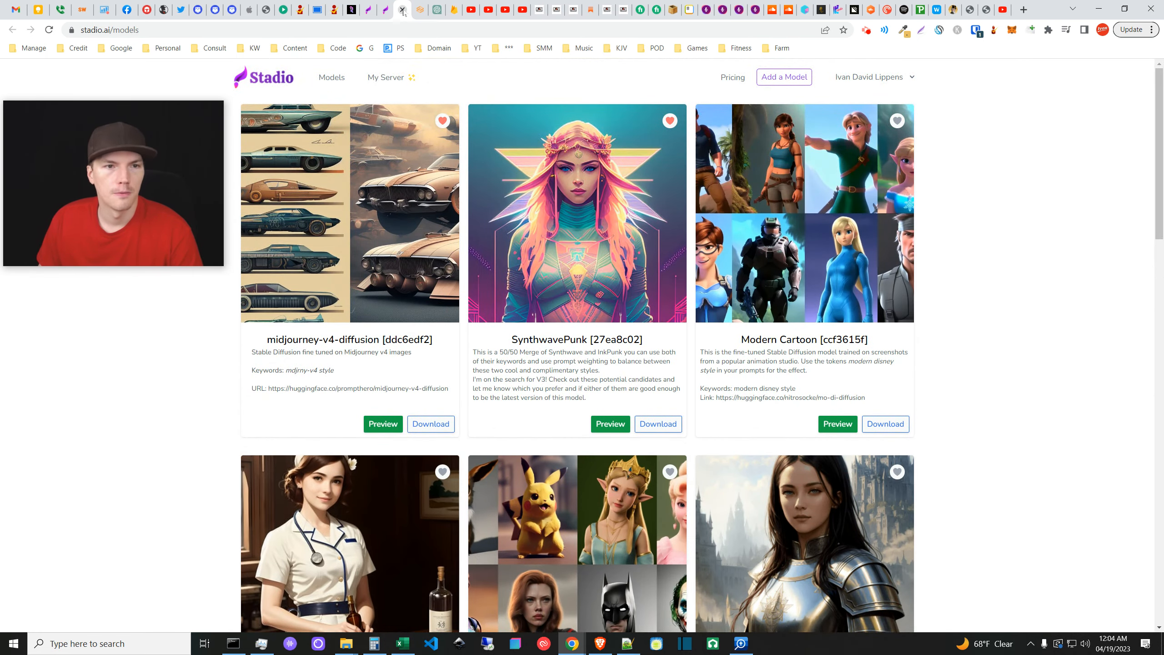
# - Start the cloud server and list the saved and favourite models
pyautogui.hotkey('ctrl', 'w')
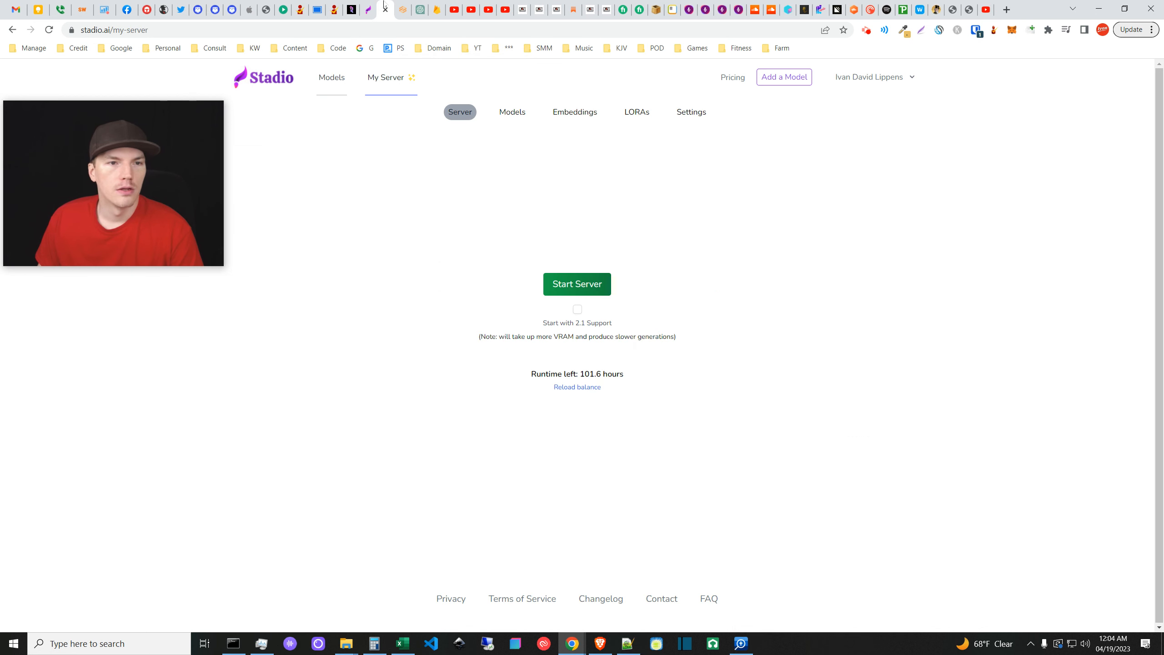
pyautogui.click(576, 287)
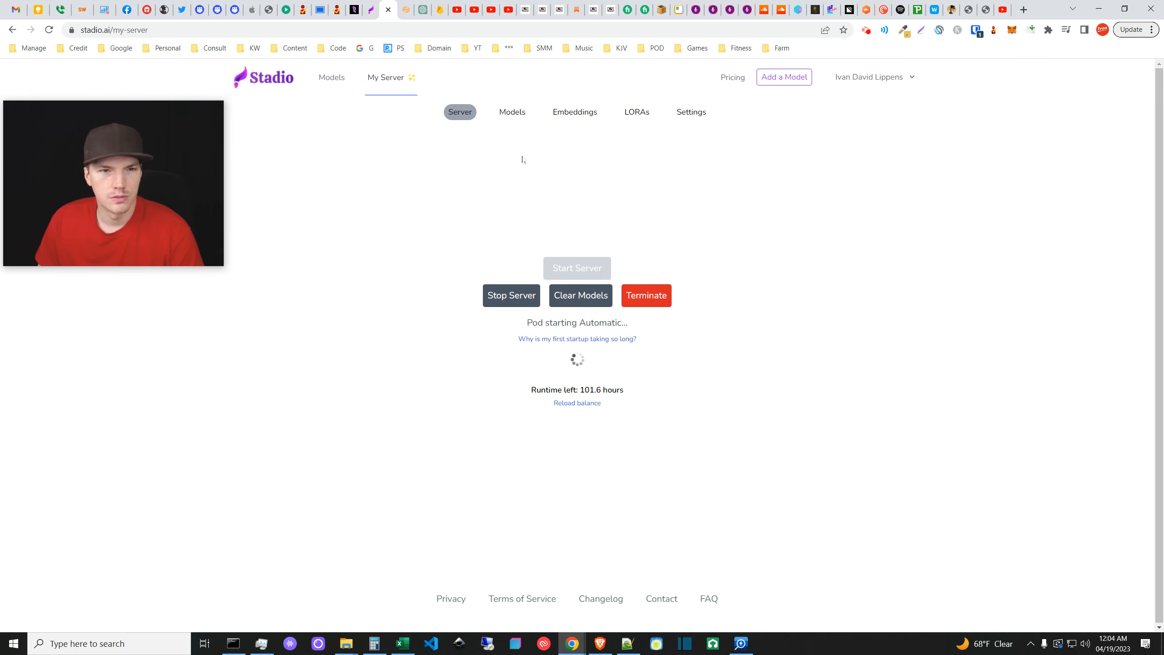
pyautogui.click(513, 116)
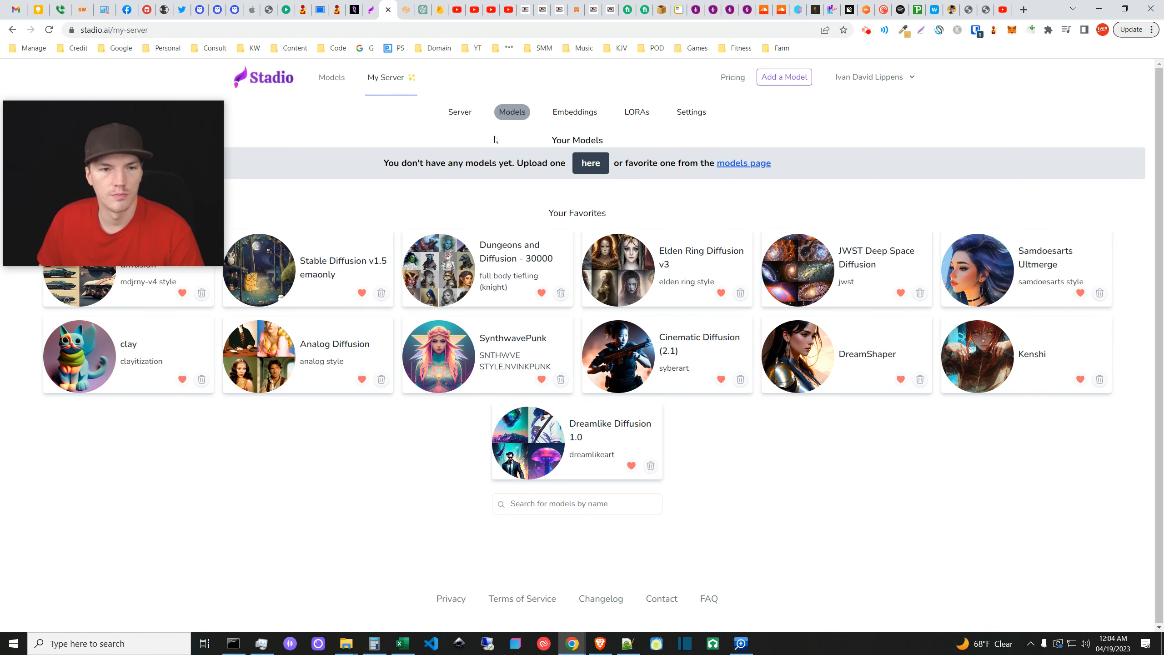
# - Load SynthwavePunk from the favourites list, then return to the Server panel showing 16.96% disk usage
pyautogui.click(463, 114)
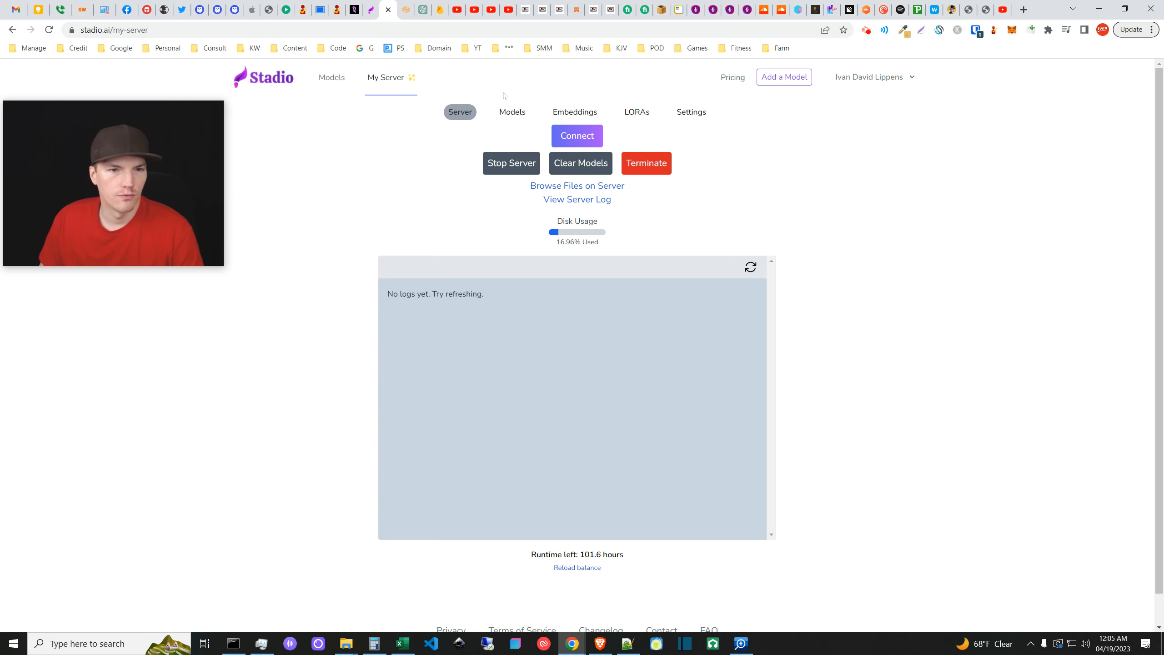
pyautogui.click(509, 114)
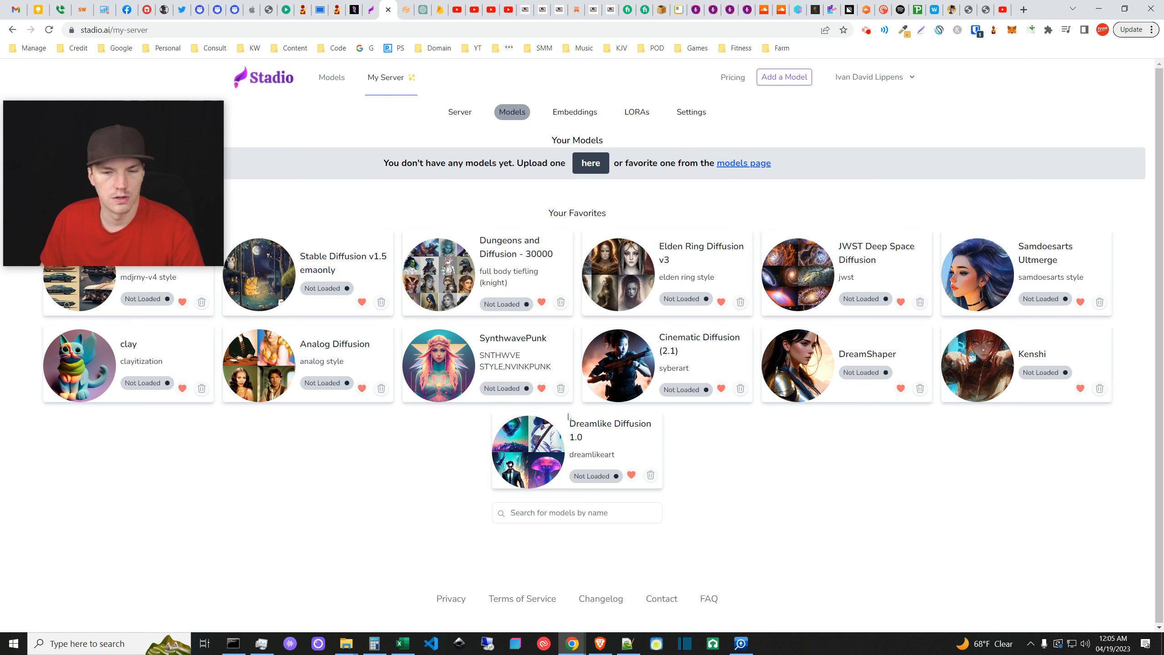
pyautogui.click(504, 388)
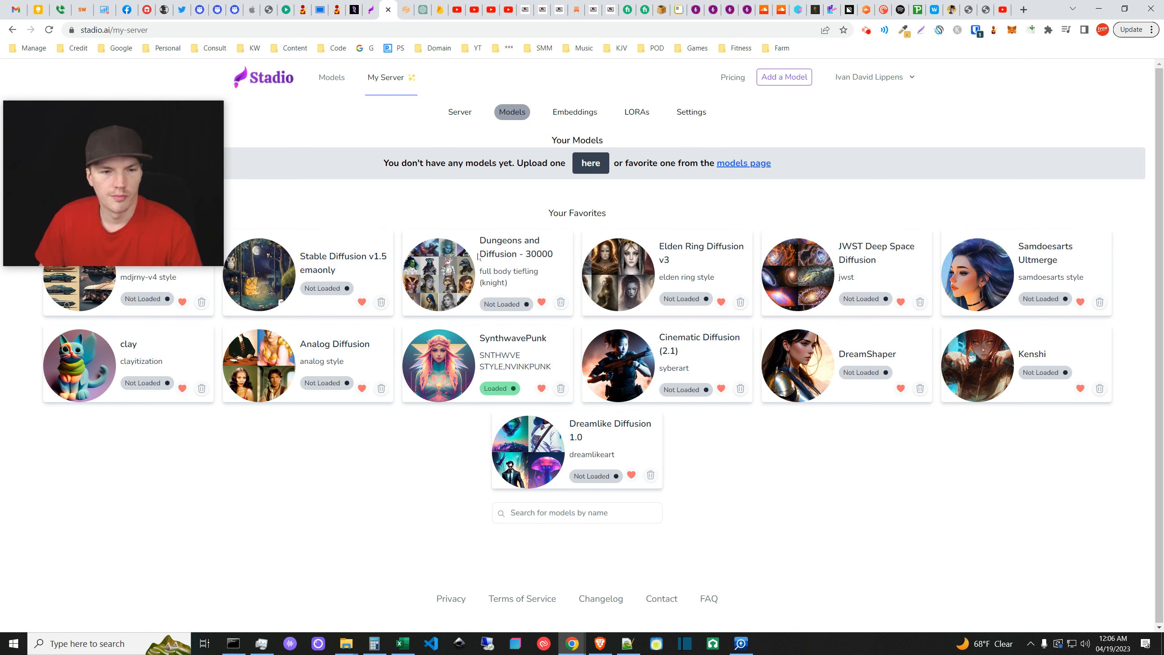
pyautogui.click(461, 113)
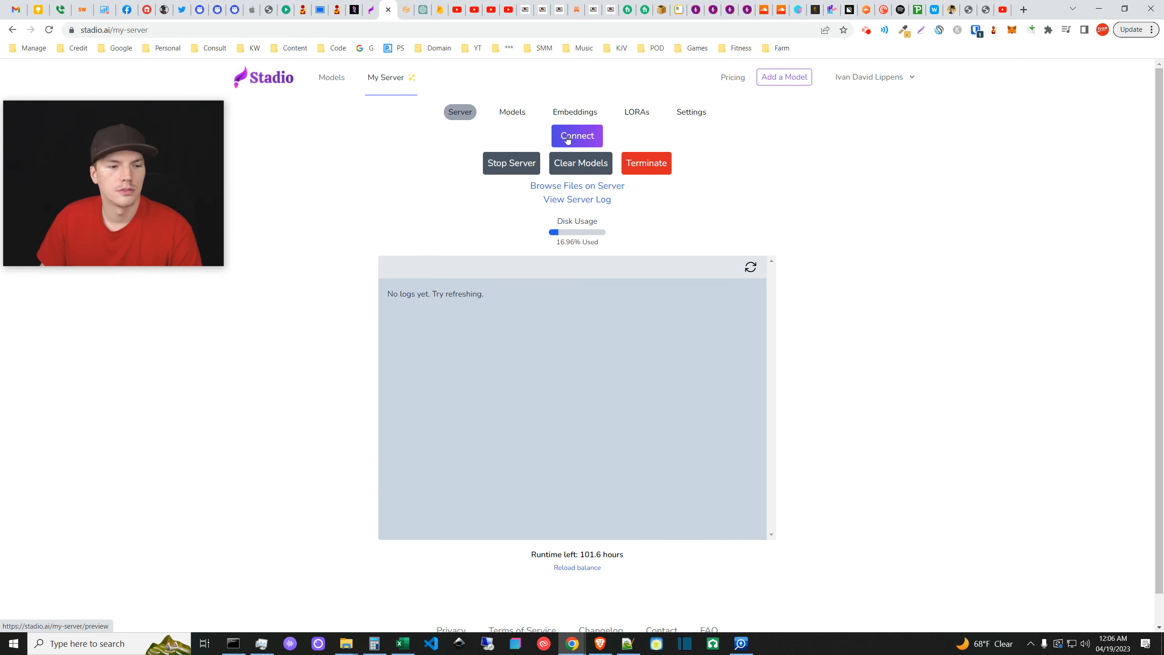
pyautogui.scroll(-2, 570, 141)
pyautogui.scroll(2, 422, 175)
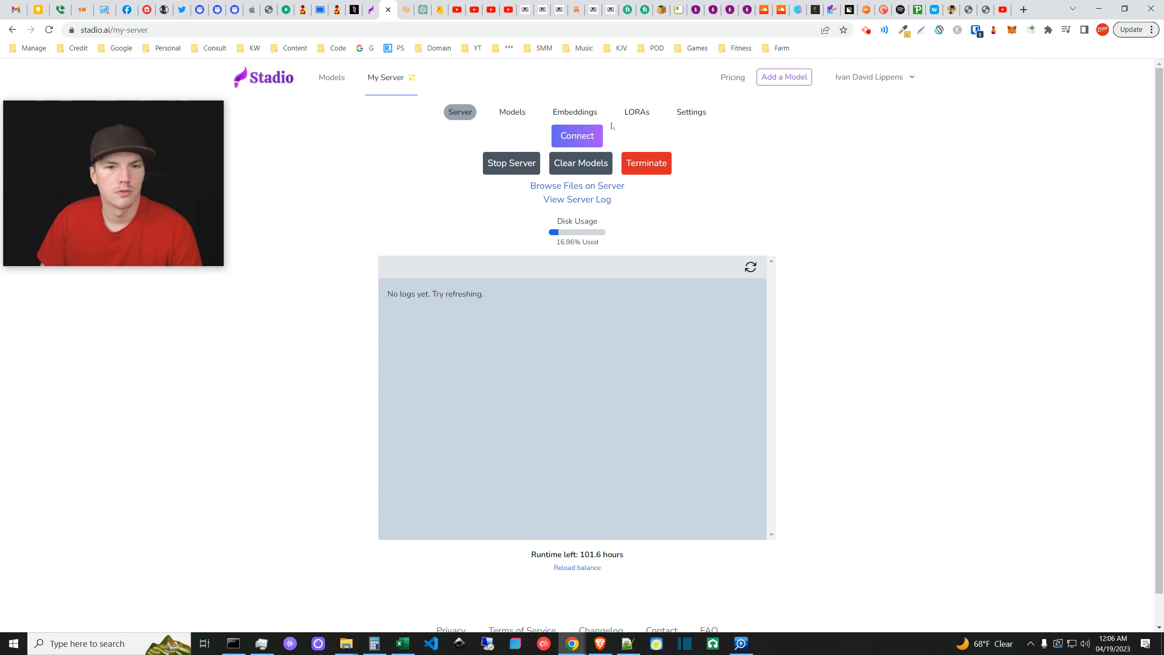
# - Connect to the server's web UI and turn off Show live previews in Settings
pyautogui.click(576, 136)
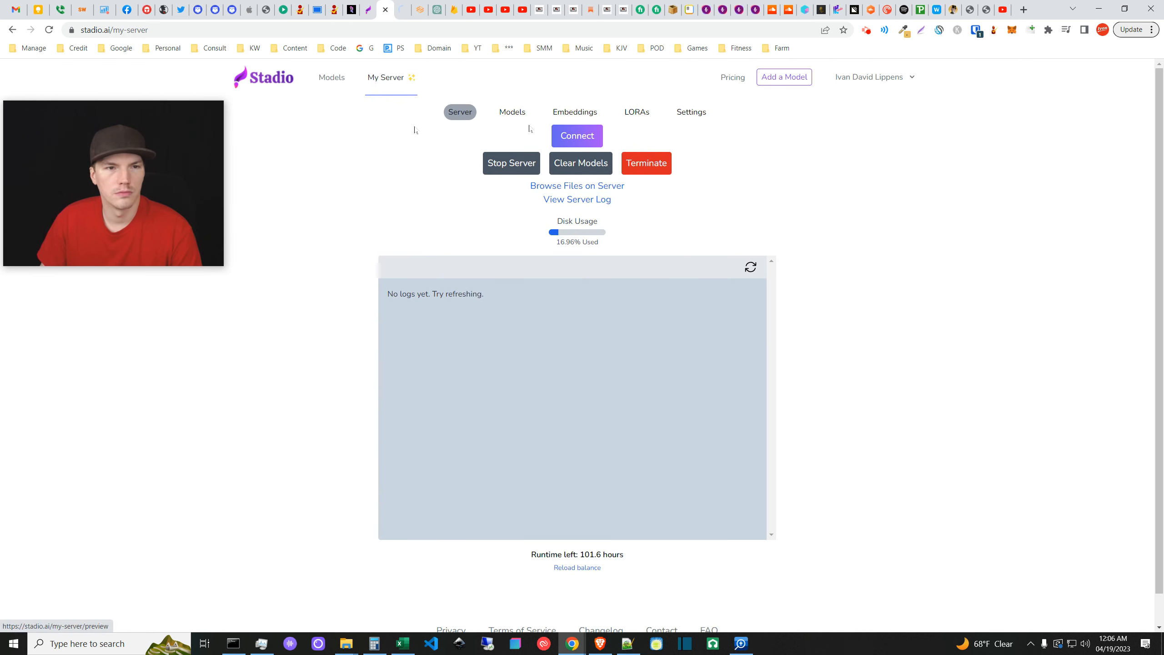
pyautogui.click(400, 10)
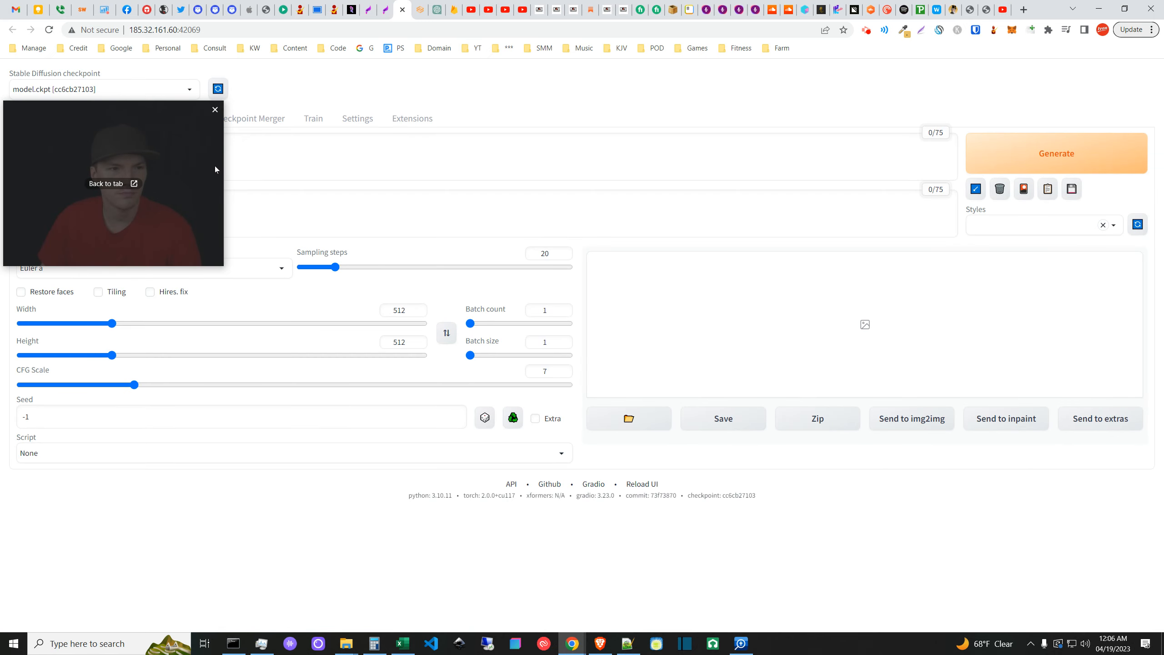
pyautogui.moveTo(189, 168); pyautogui.dragTo(650, 136)
pyautogui.click(358, 118)
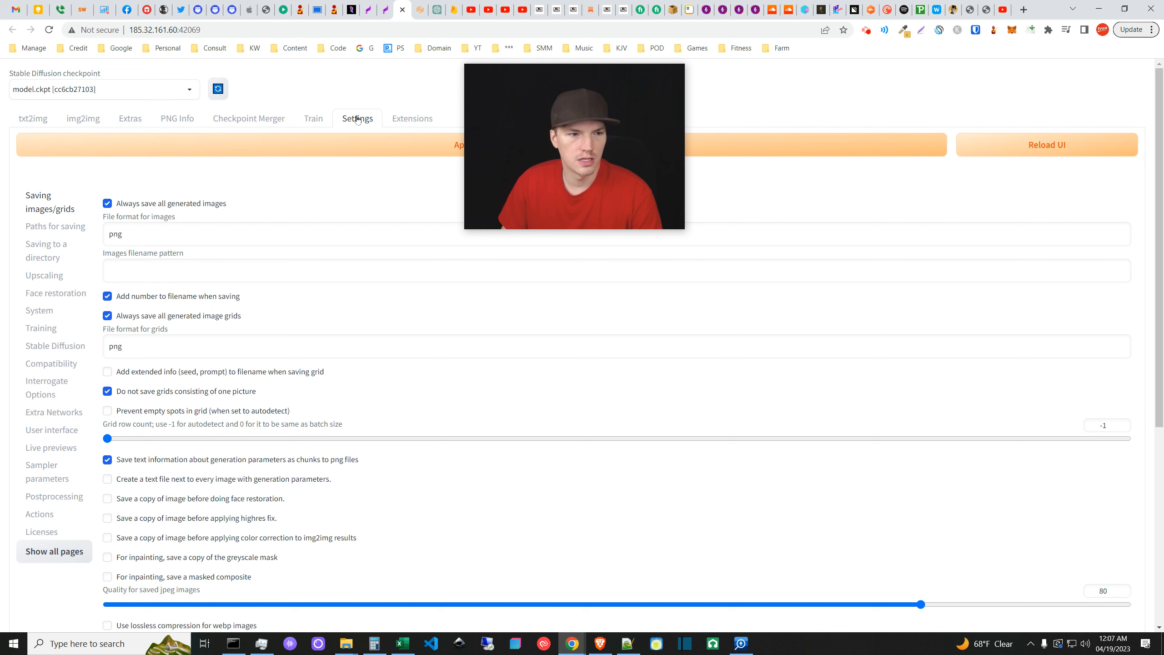
pyautogui.click(55, 449)
pyautogui.click(107, 223)
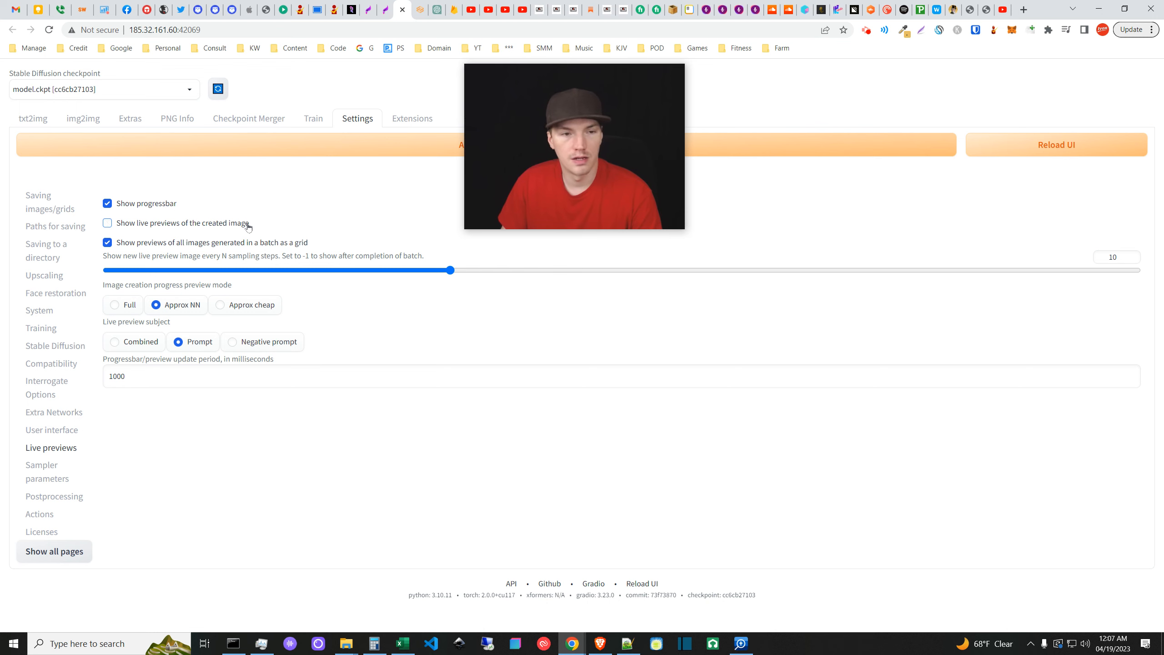
pyautogui.click(289, 147)
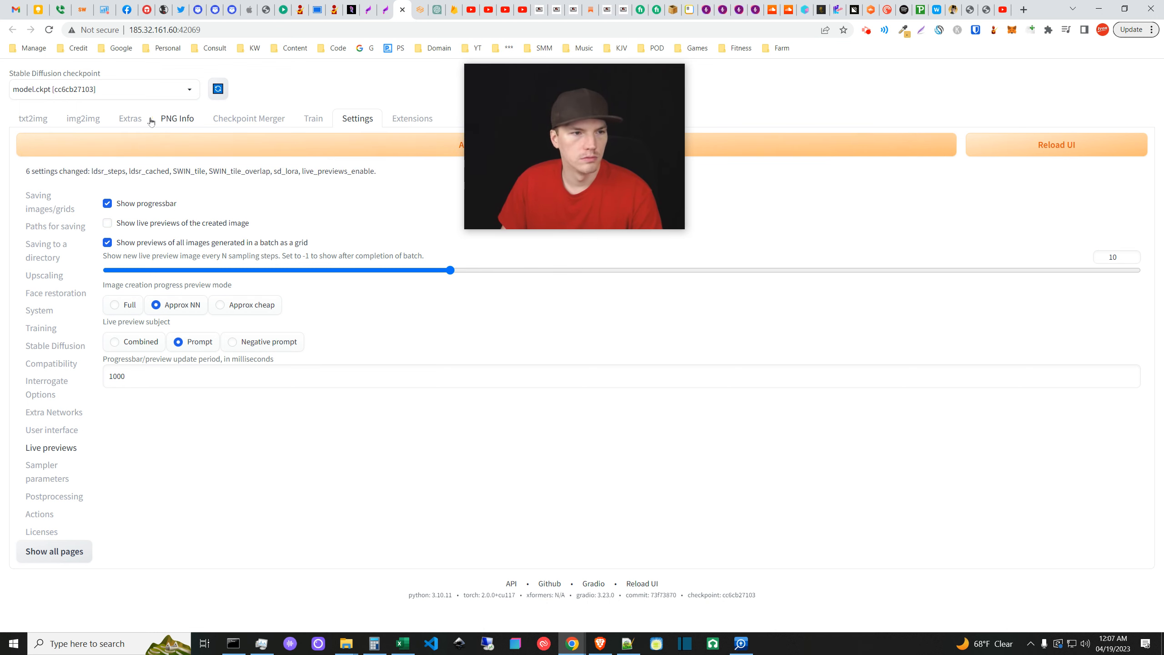
# - Refresh the checkpoint list, load SynthwavePunk.ckpt, and go back to the Stadio tab
pyautogui.click(33, 118)
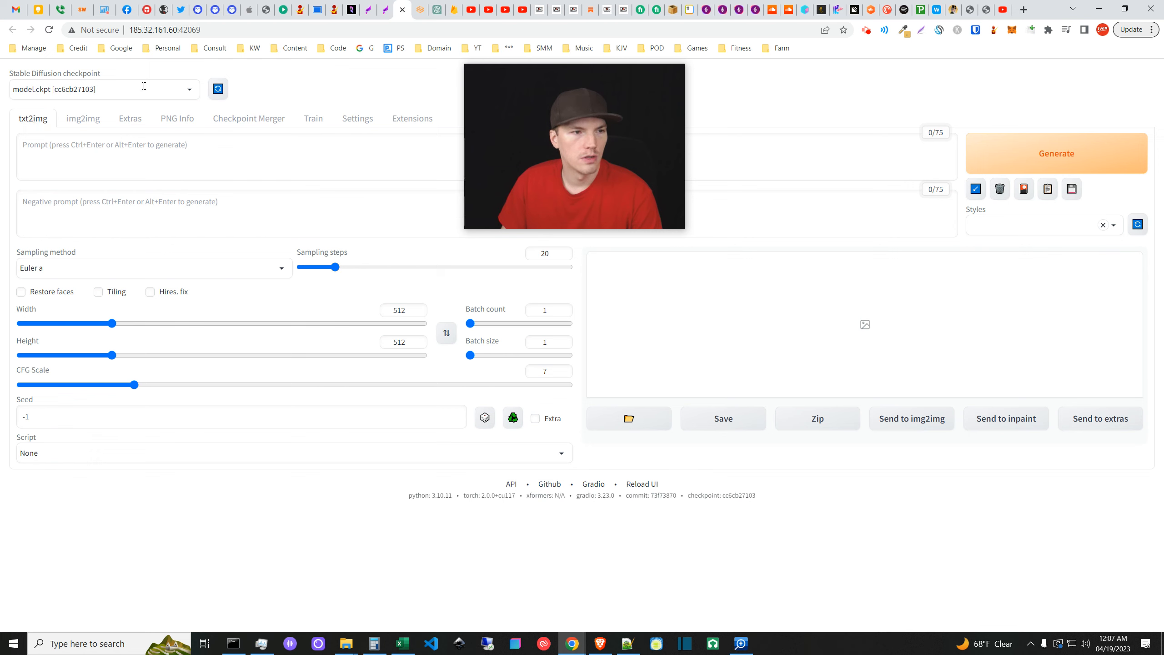
pyautogui.click(169, 88)
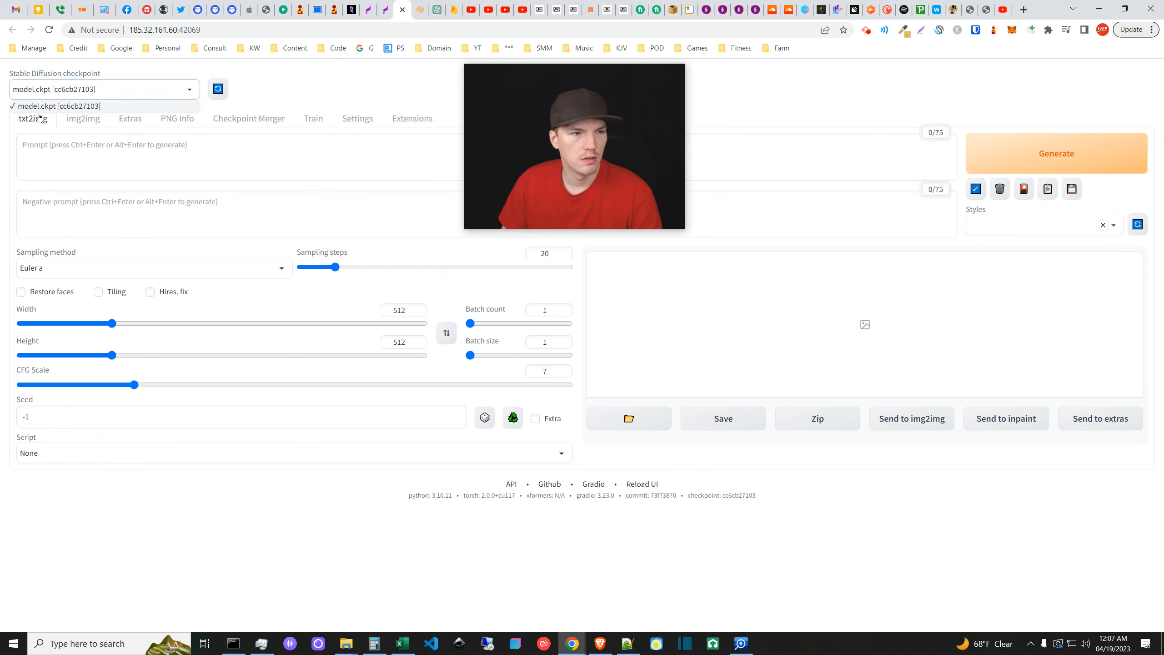
pyautogui.click(250, 83)
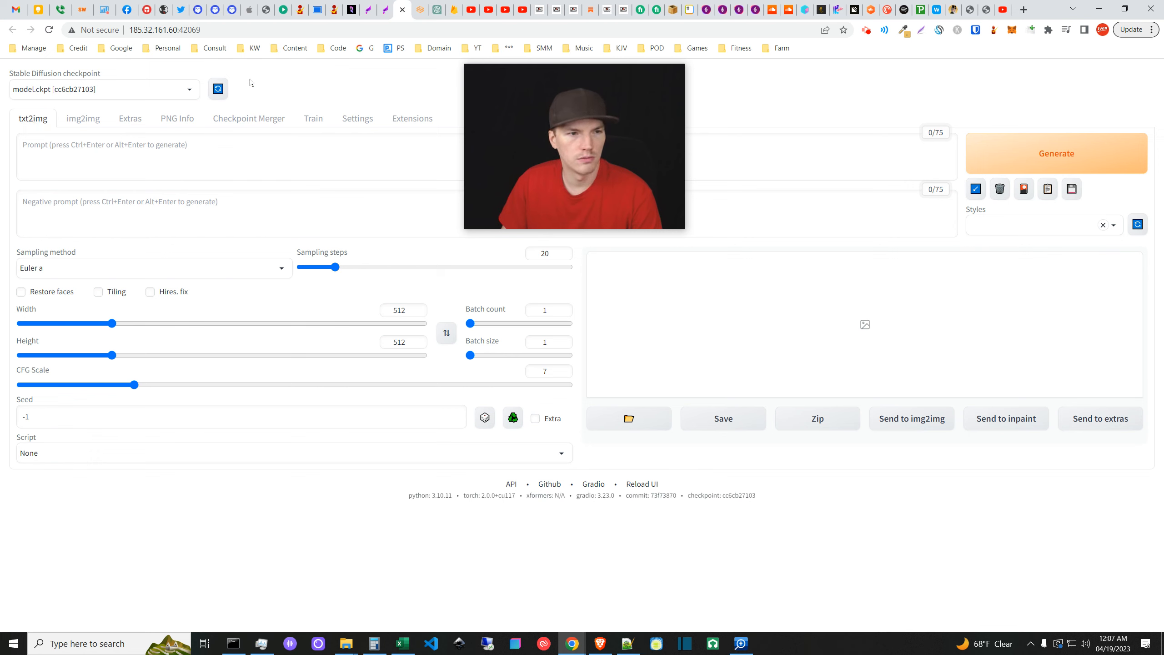
pyautogui.click(217, 90)
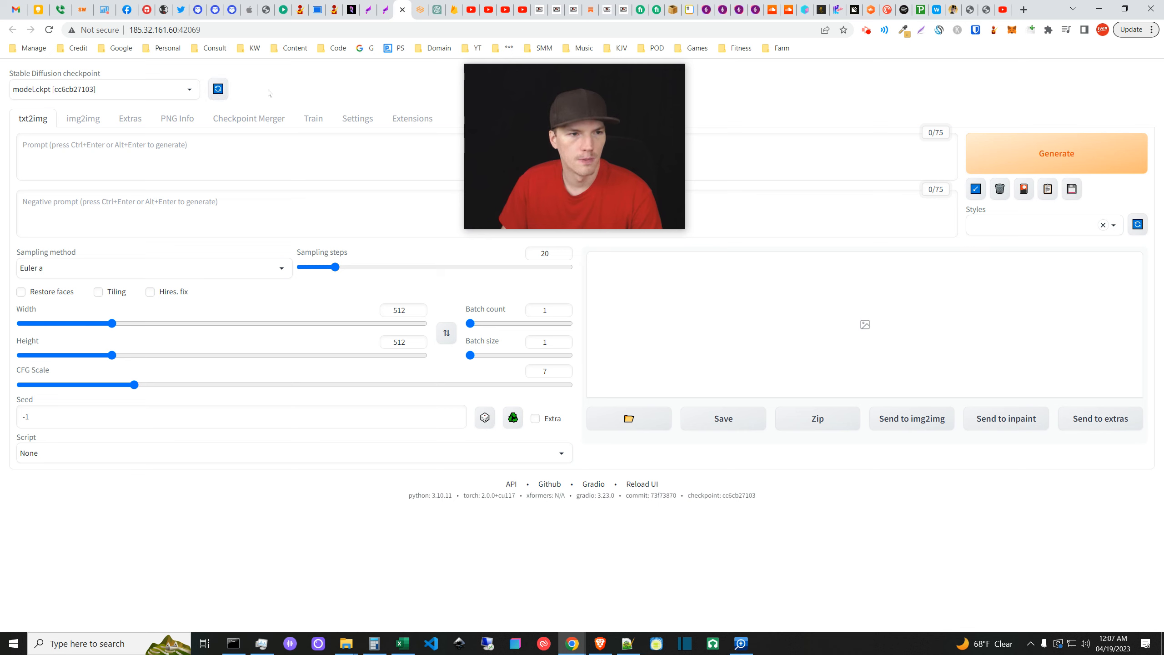
pyautogui.click(159, 90)
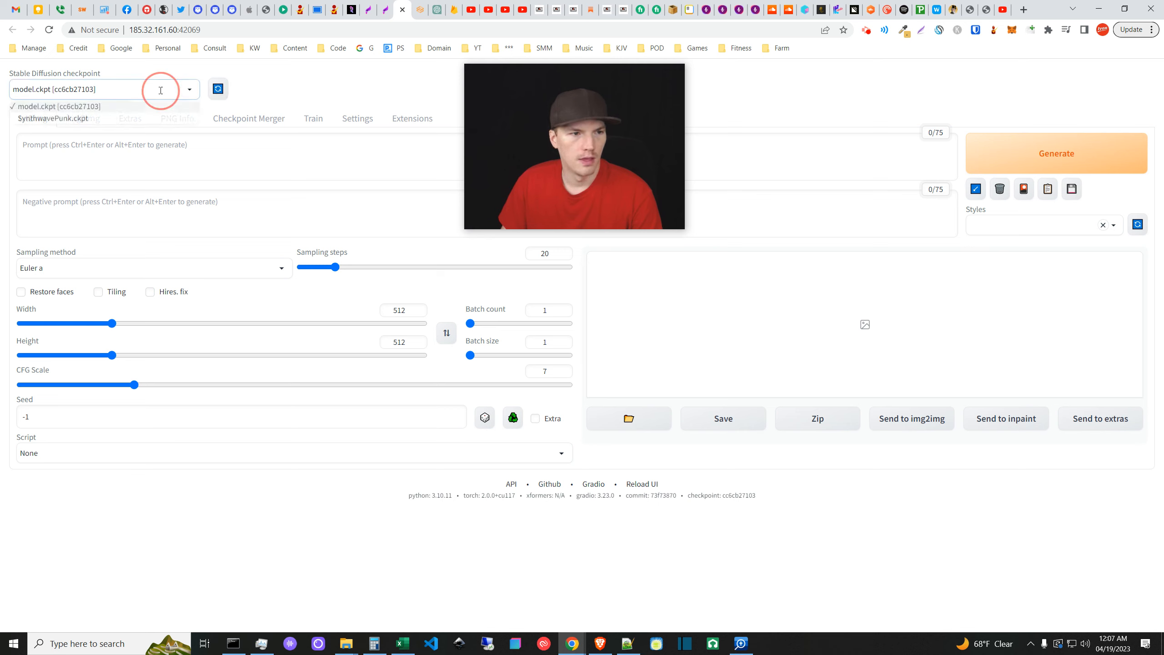
pyautogui.click(60, 118)
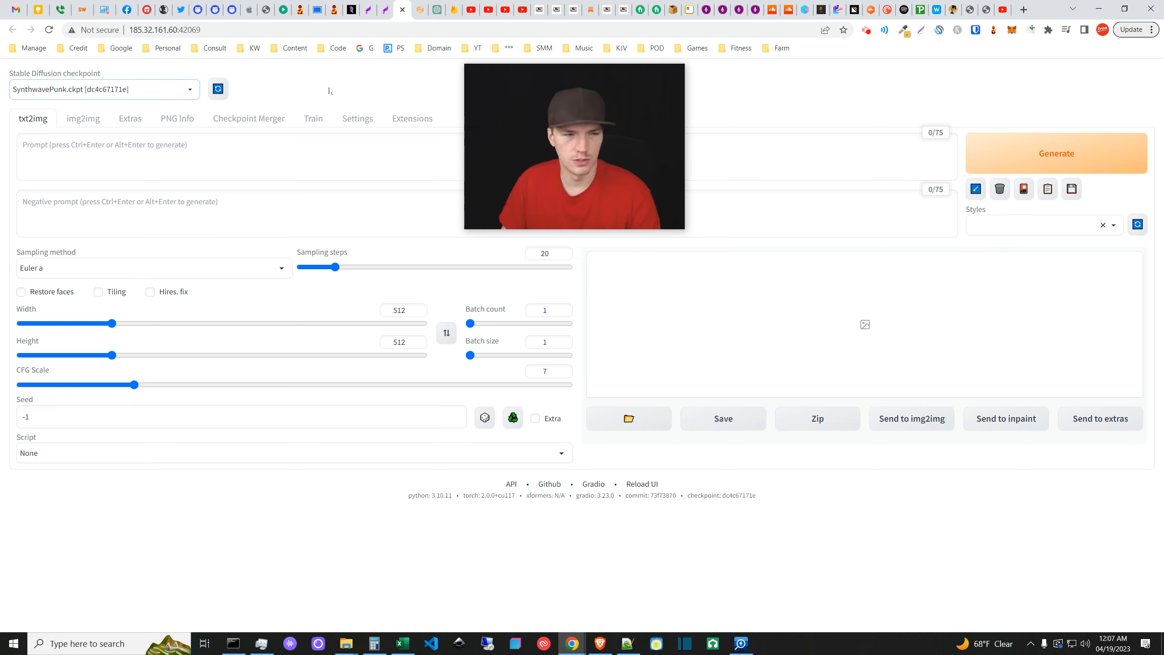
pyautogui.click(383, 5)
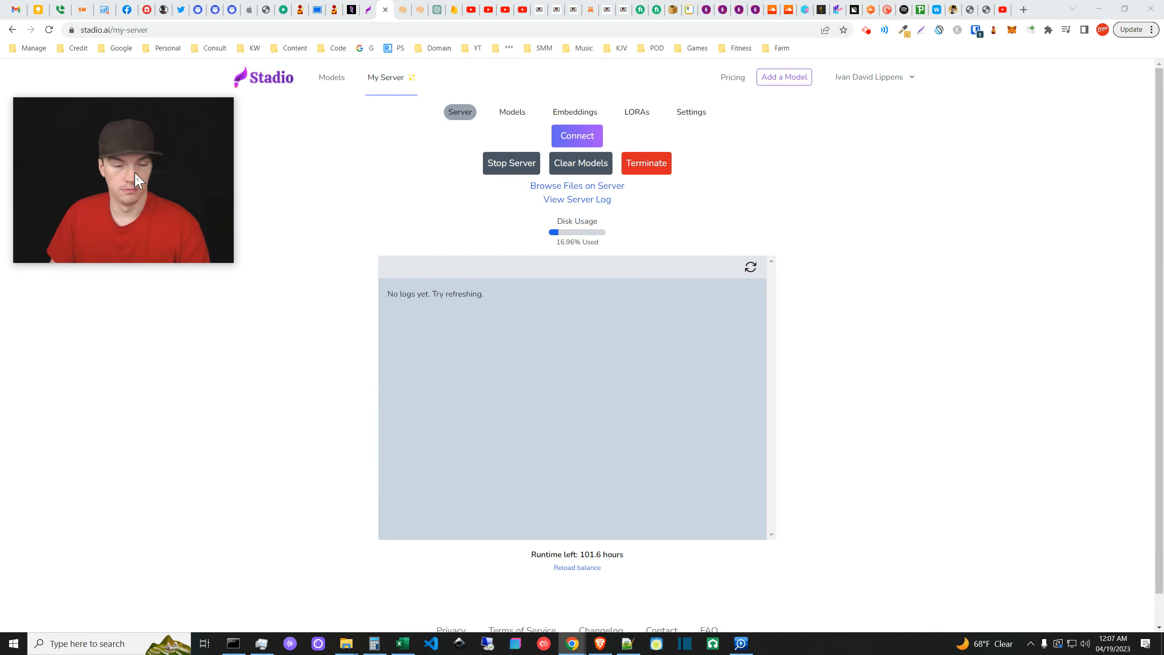
# - Connect again and reopen the server's txt2img page with SynthwavePunk.ckpt loaded
pyautogui.click(303, 217)
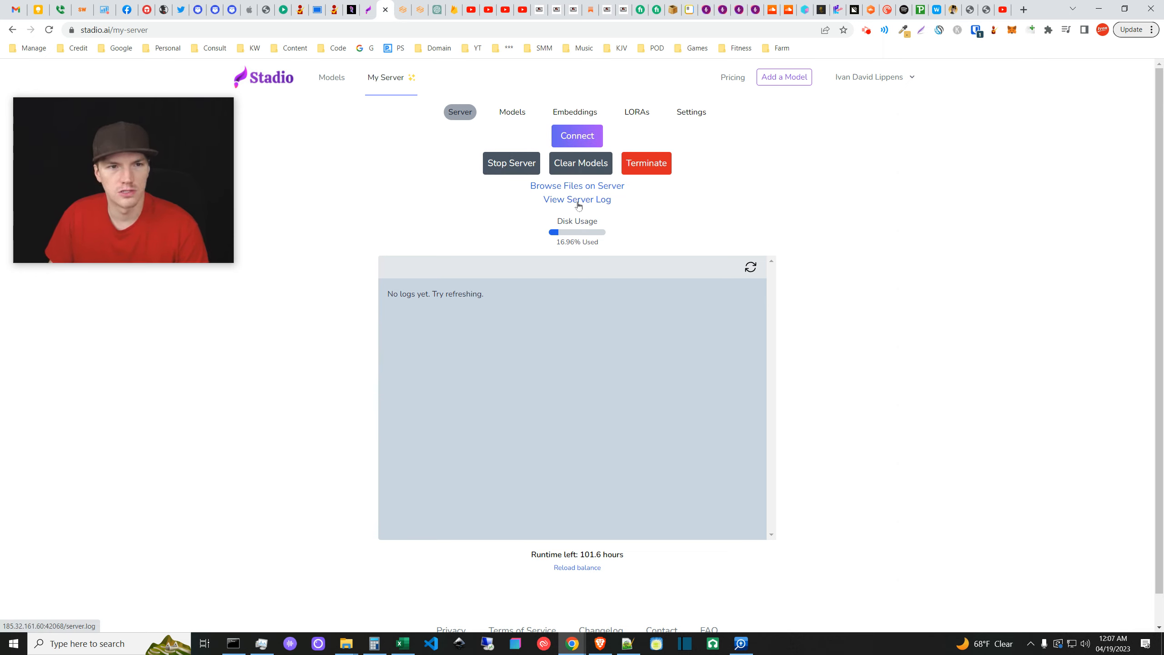
pyautogui.click(403, 10)
pyautogui.moveTo(155, 190); pyautogui.dragTo(145, 222)
# - Check the checkpoint list without changing it, then reload the web UI
pyautogui.click(373, 97)
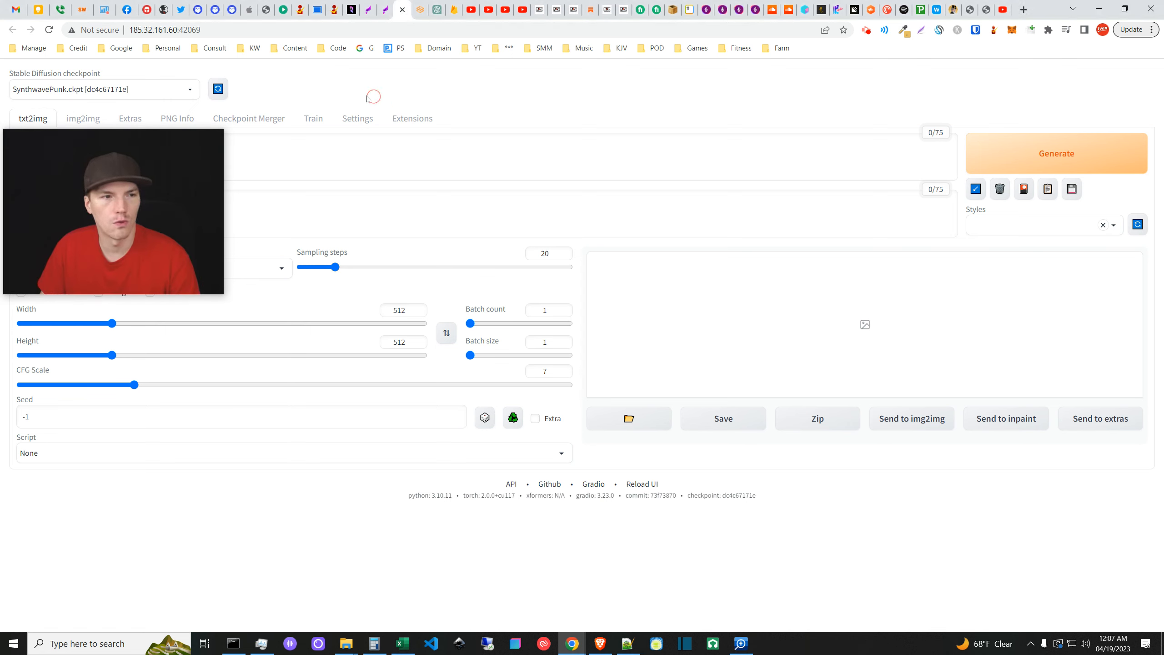
pyautogui.click(191, 91)
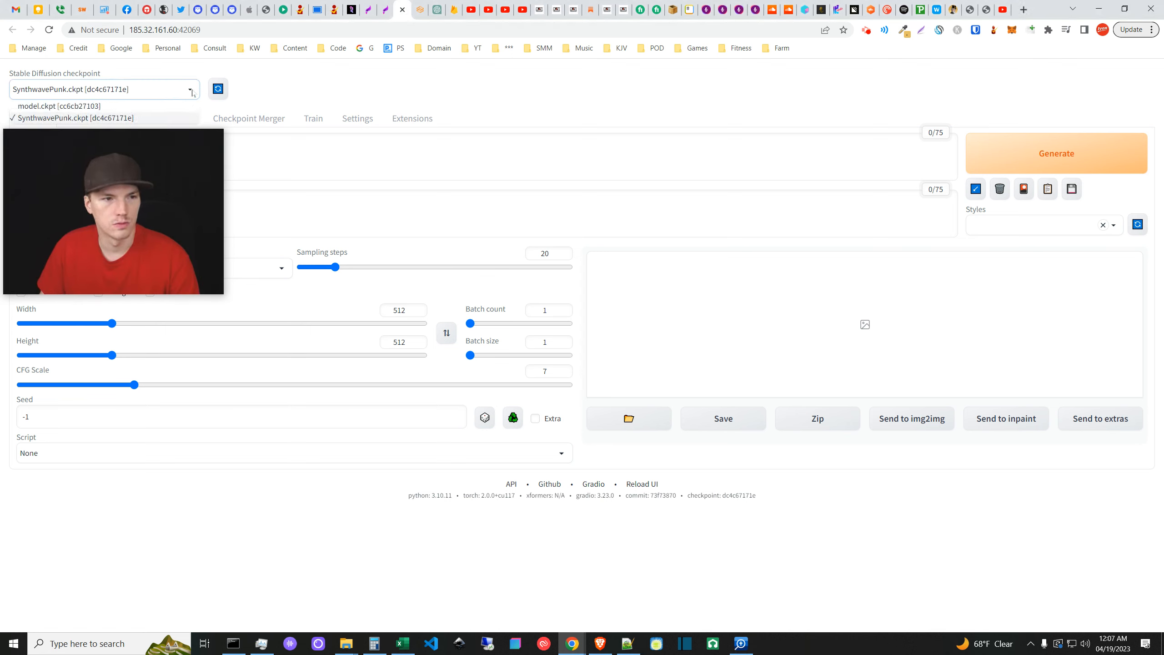
pyautogui.click(317, 94)
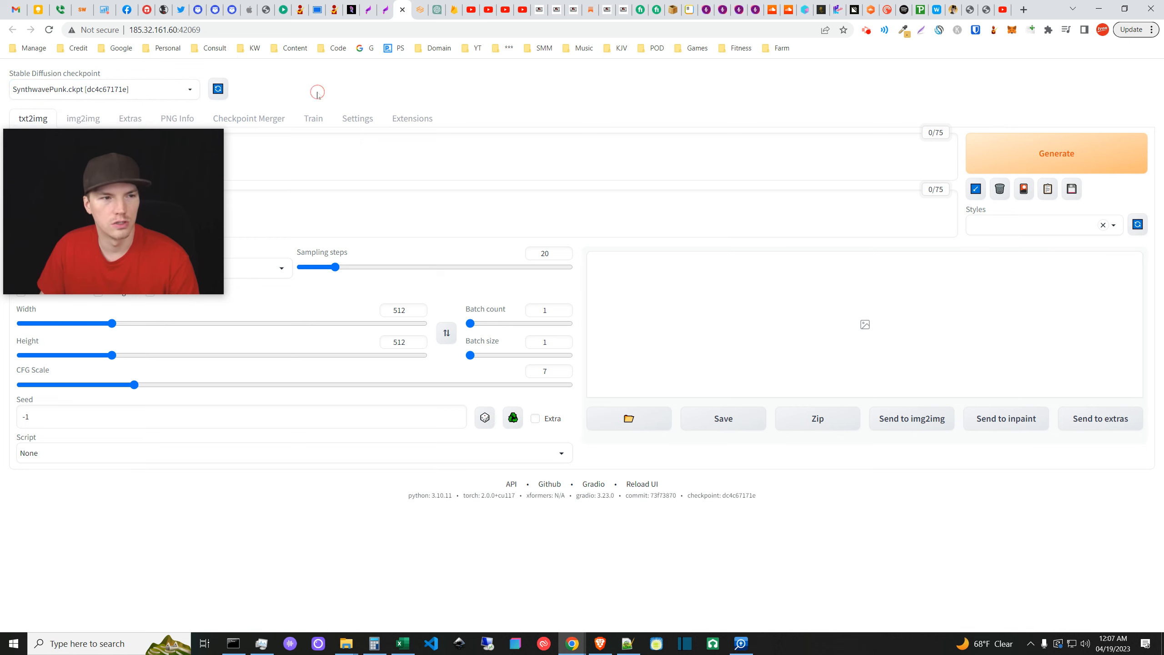
pyautogui.click(637, 484)
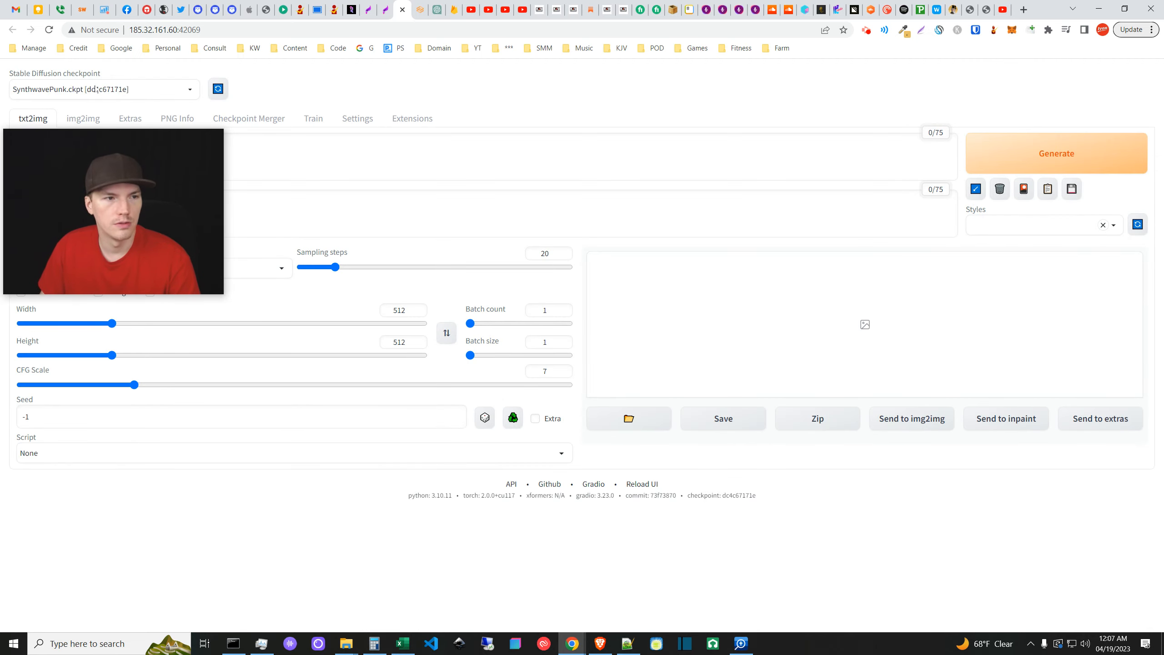
# - Verify the Live previews settings, then switch to the 149.36.0.102 tab with the cat results
pyautogui.click(356, 118)
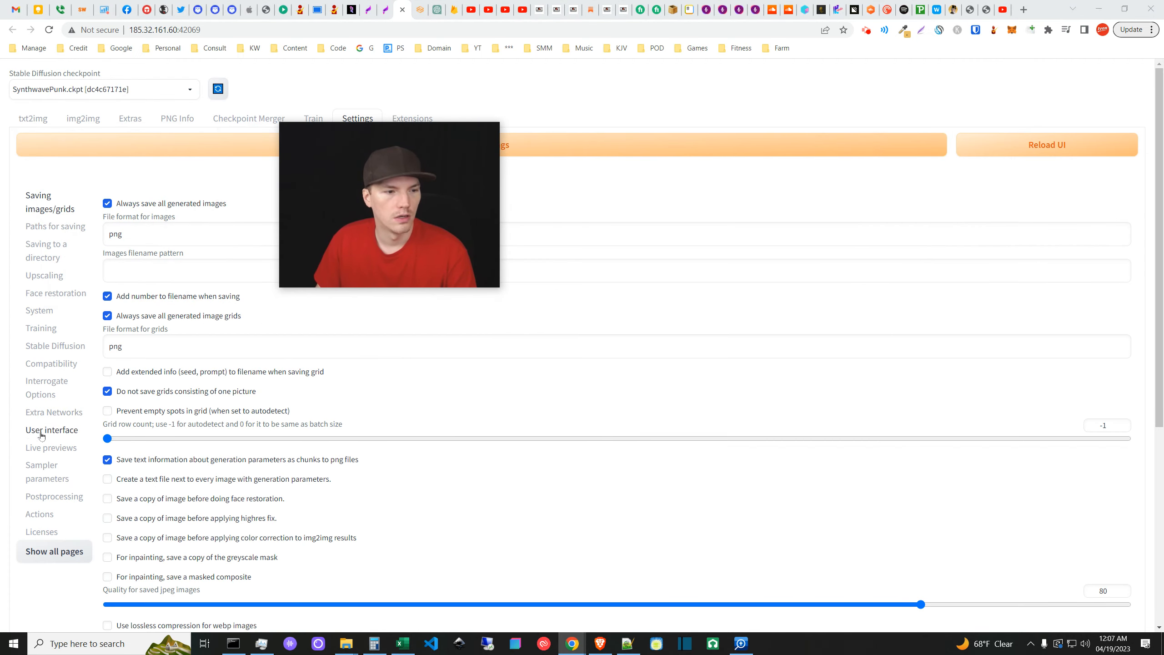
pyautogui.click(46, 446)
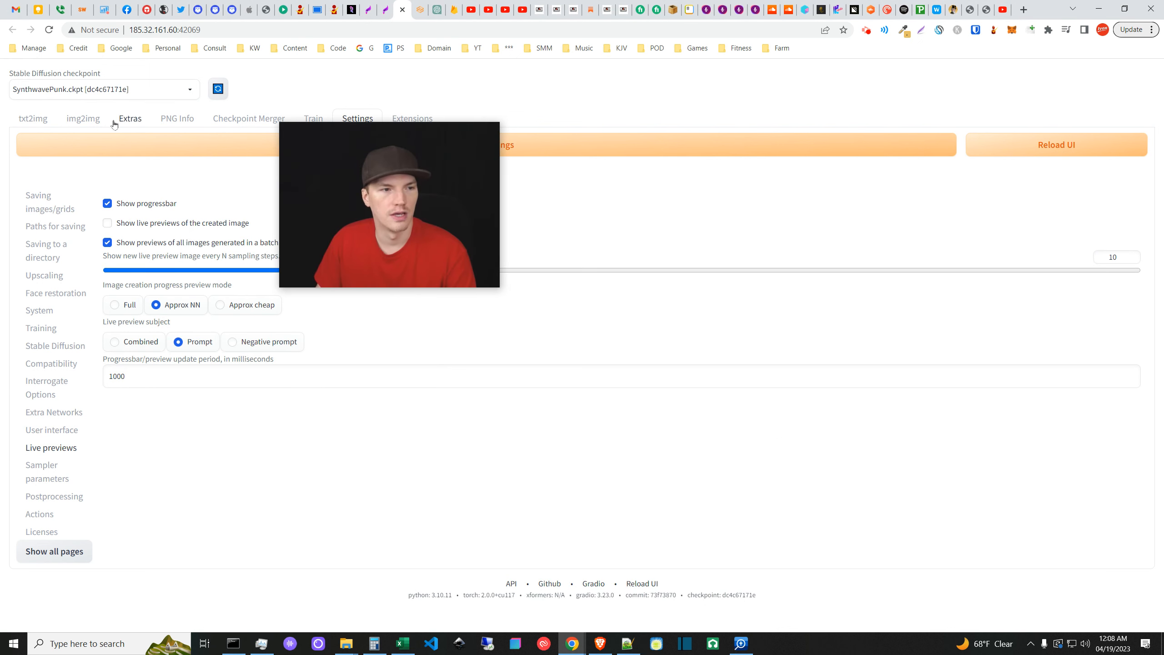
pyautogui.click(34, 118)
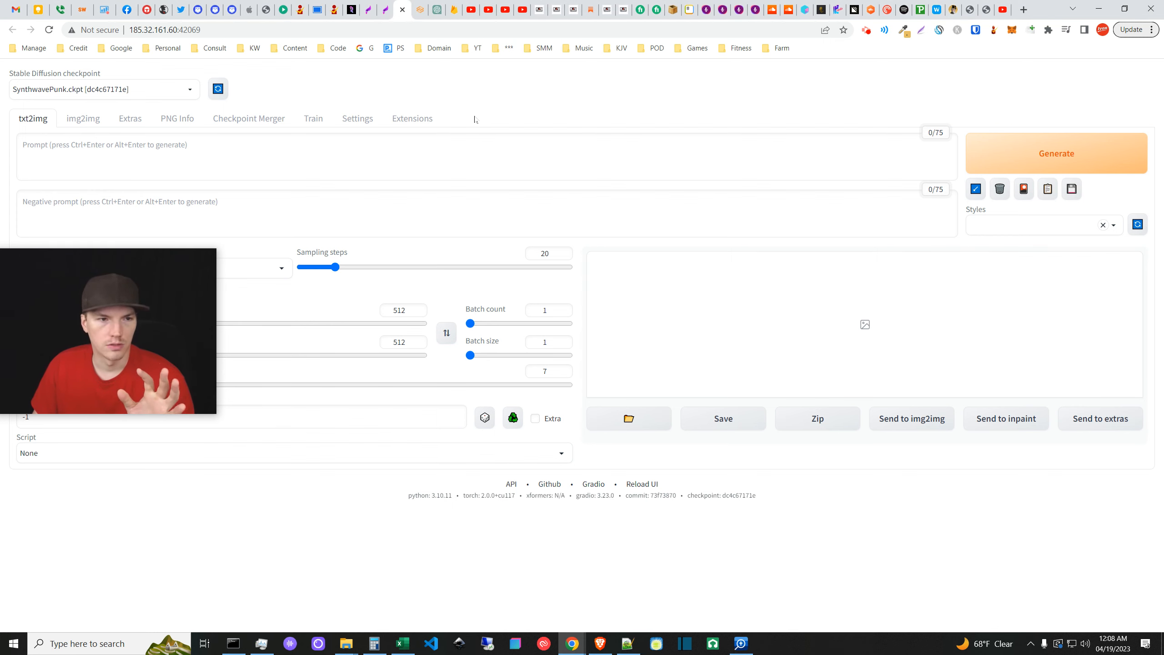
pyautogui.click(386, 6)
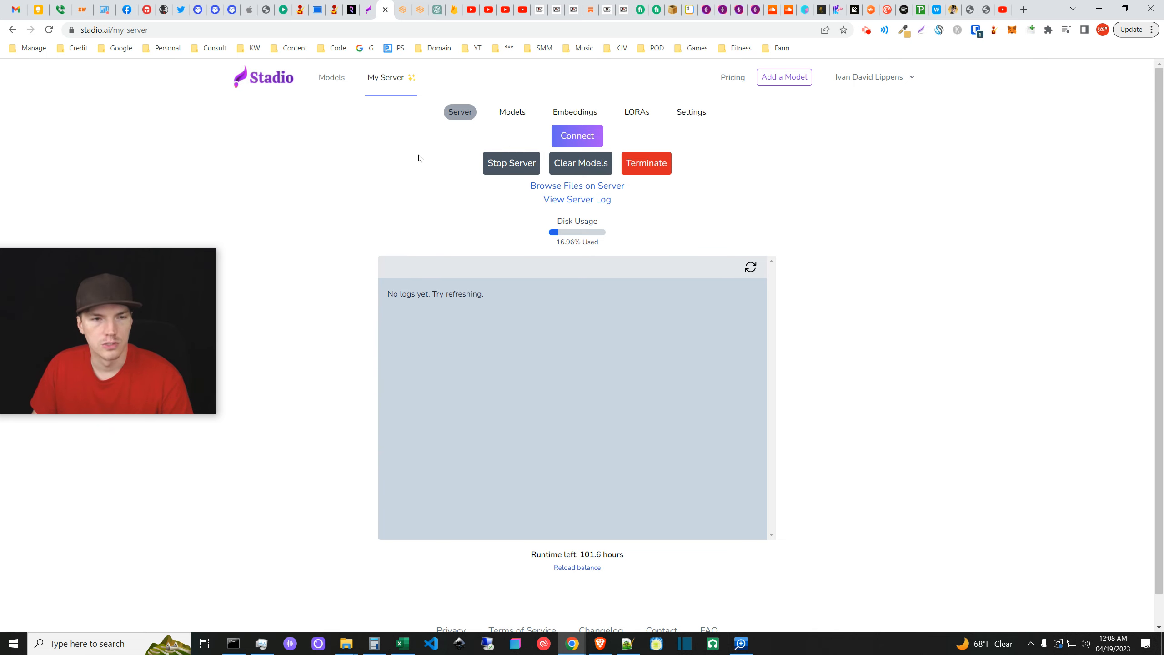
pyautogui.click(404, 8)
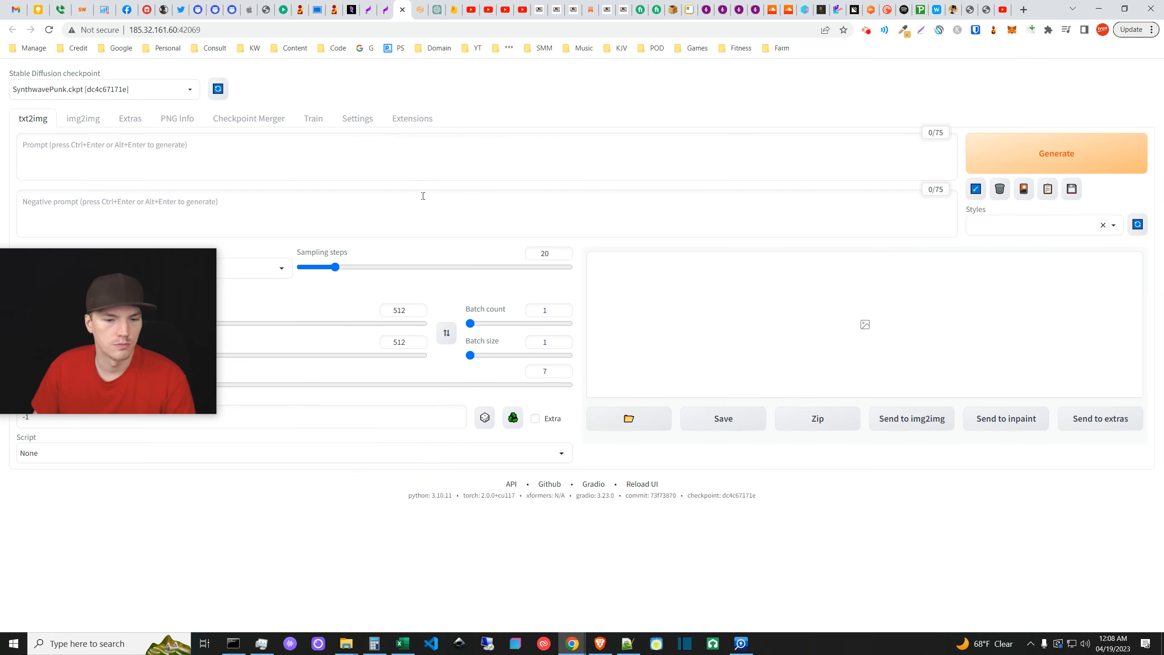
pyautogui.click(418, 6)
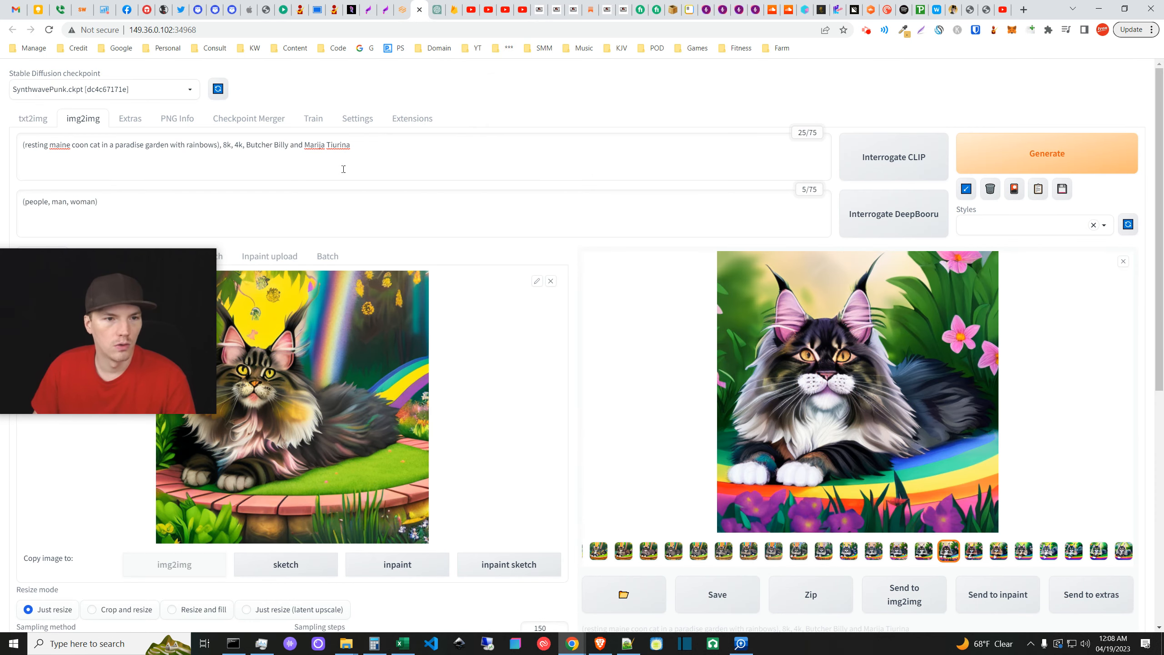
# - Copy the maine coon cat prompt into the new instance's txt2img prompt box
pyautogui.tripleClick(368, 147)
pyautogui.hotkey('ctrl', 'c')
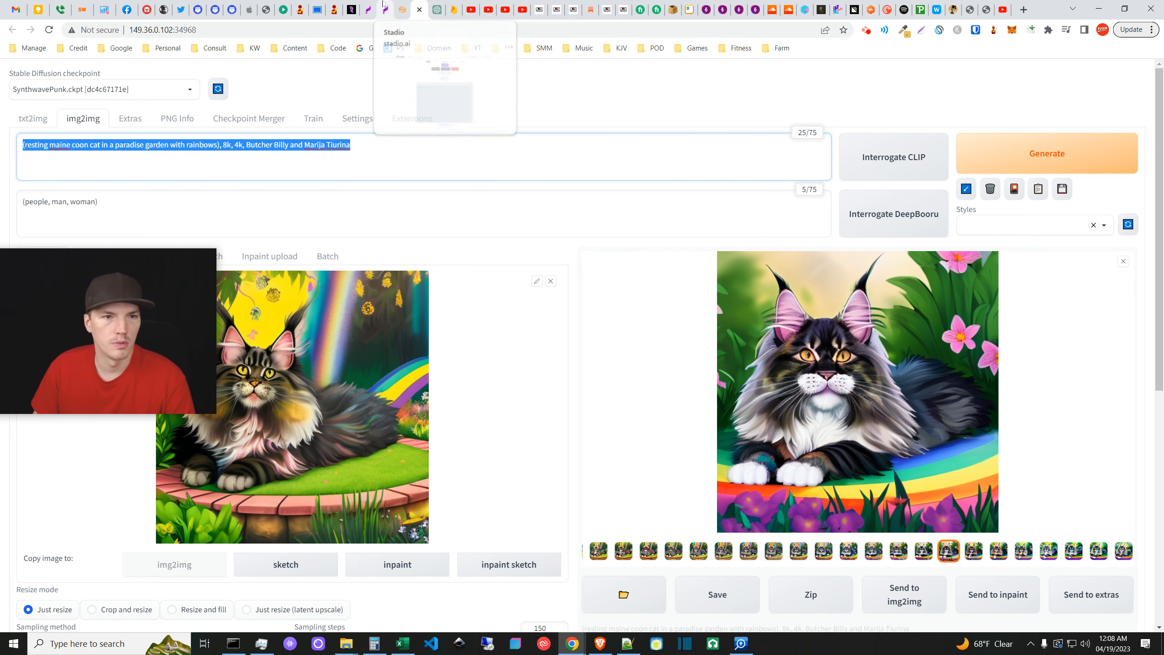
pyautogui.click(403, 9)
pyautogui.click(327, 167)
pyautogui.hotkey('ctrl', 'v')
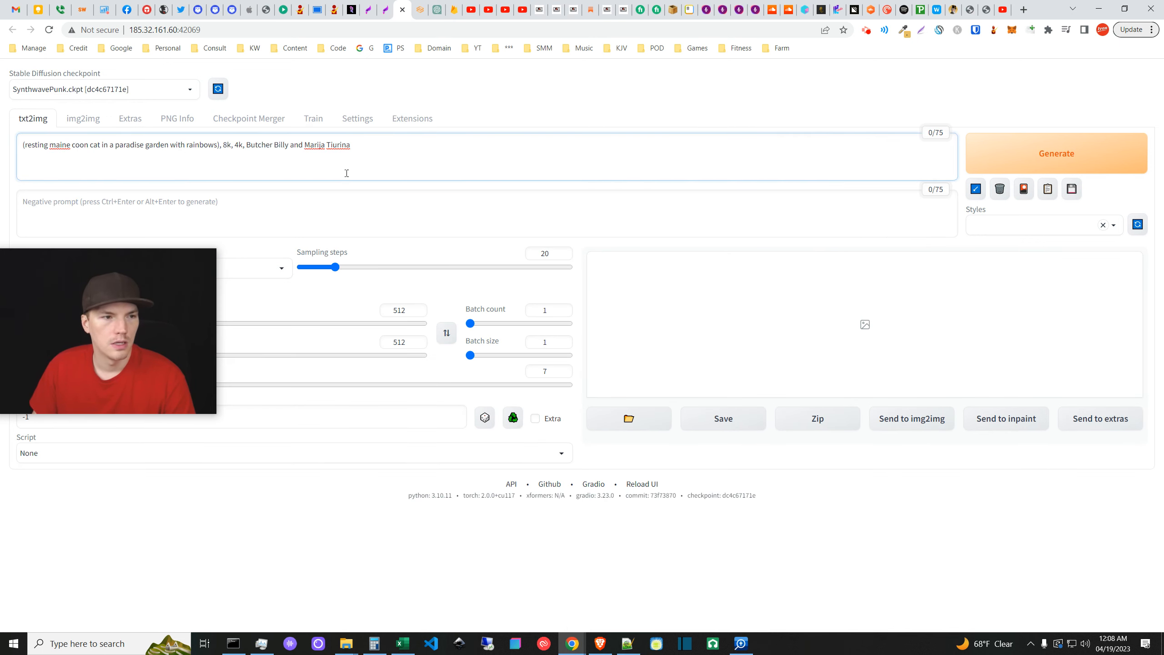
# - Copy the '(people, man, woman)' negative prompt into the new instance's negative prompt box
pyautogui.click(418, 9)
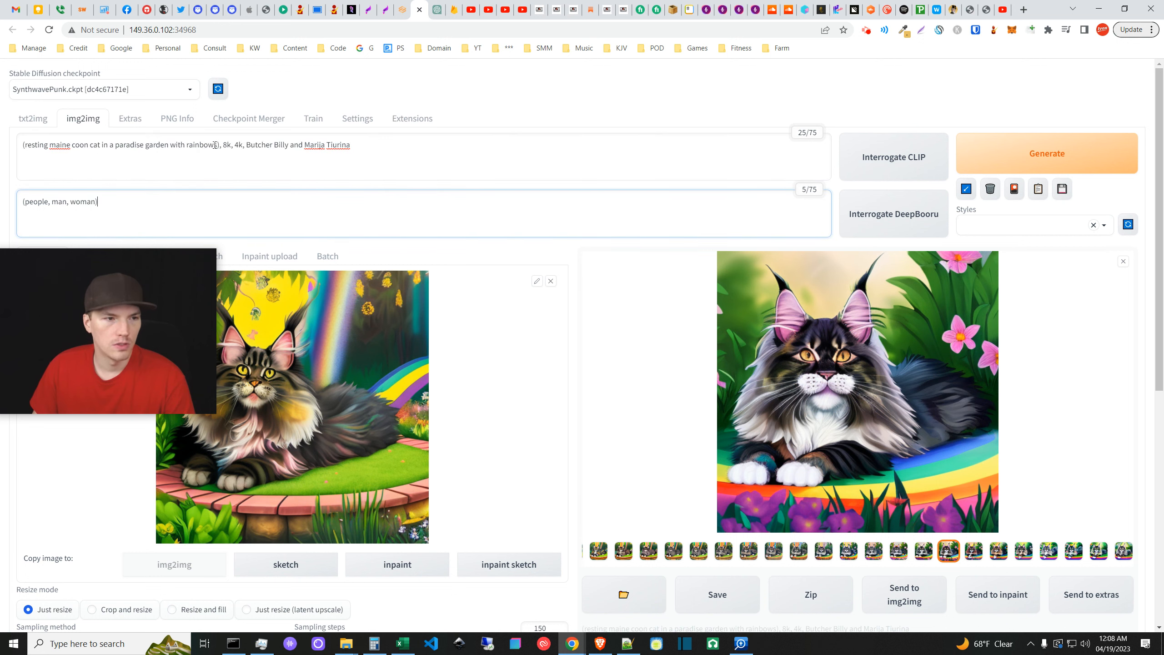
pyautogui.tripleClick(275, 191)
pyautogui.hotkey('ctrl', 'c')
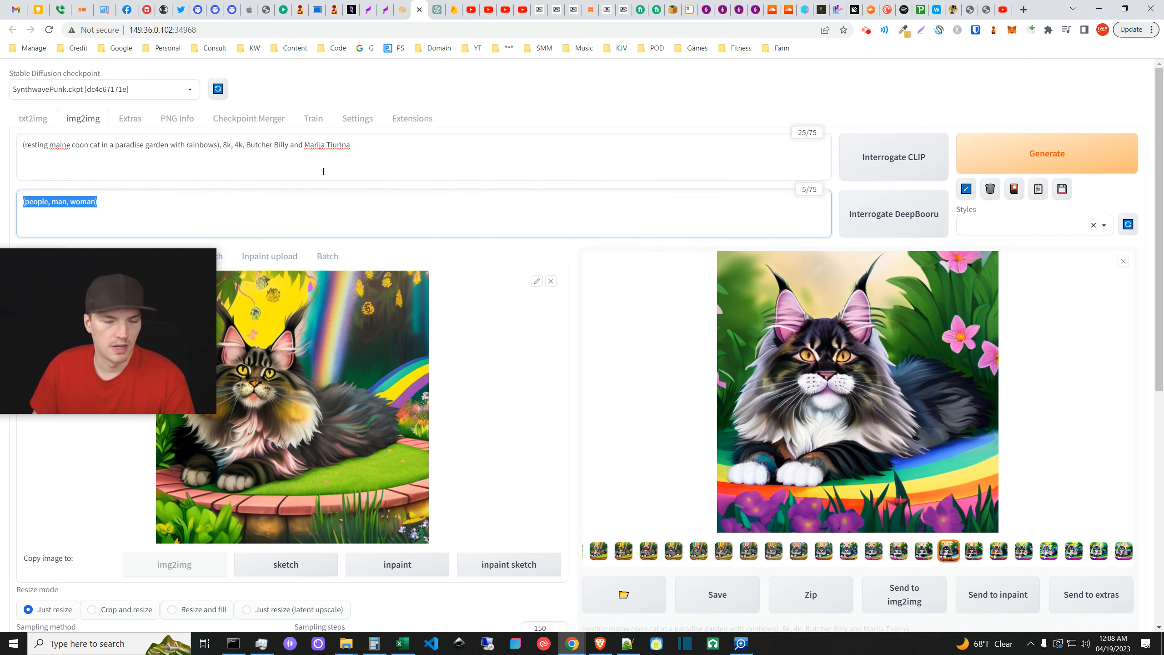
pyautogui.click(401, 9)
pyautogui.click(324, 204)
pyautogui.hotkey('ctrl', 'v')
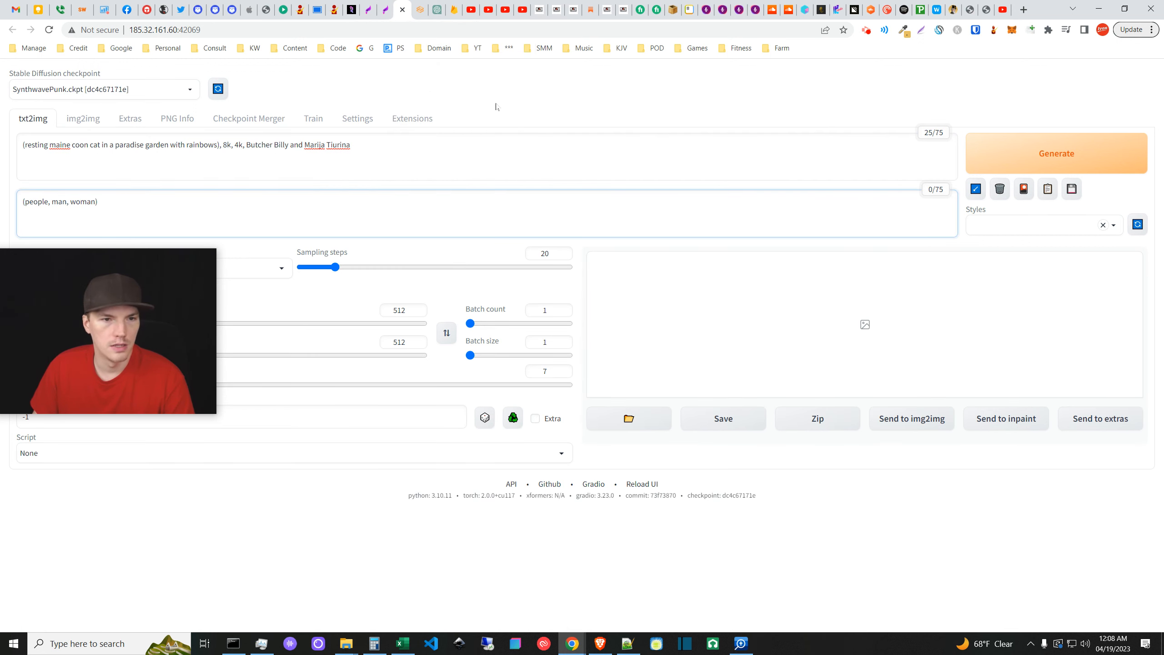
pyautogui.click(421, 84)
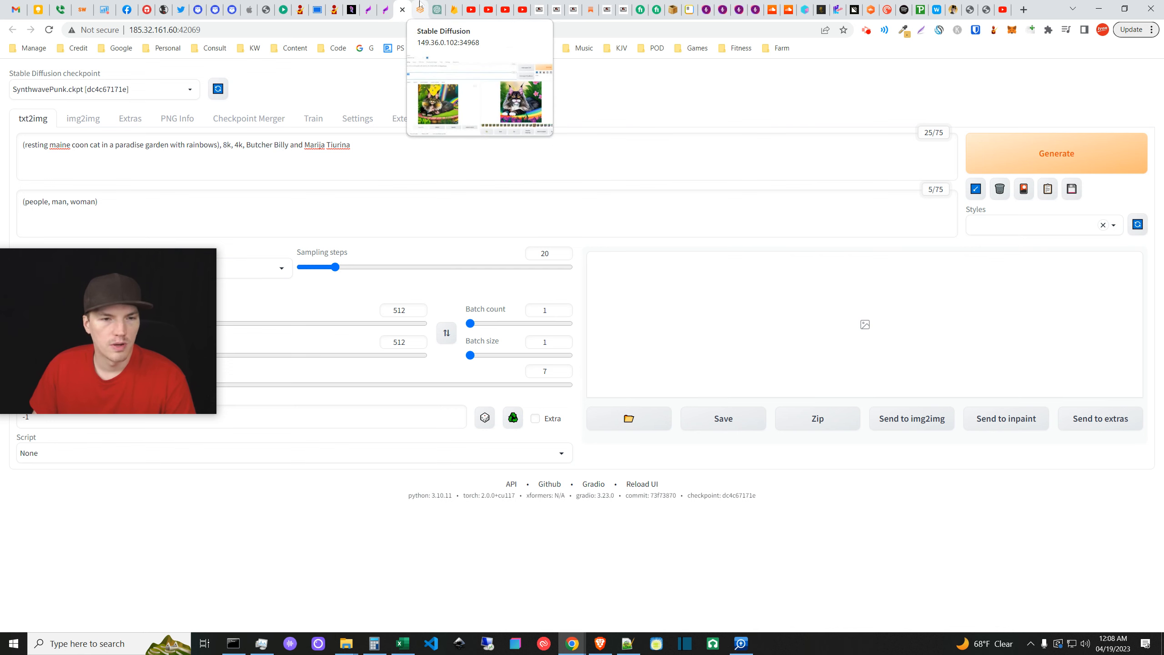
pyautogui.click(420, 4)
pyautogui.moveTo(169, 330); pyautogui.dragTo(167, 268)
# - Scroll to the Loopback script and drag the Loops slider from 32 down to 14
pyautogui.click(569, 253)
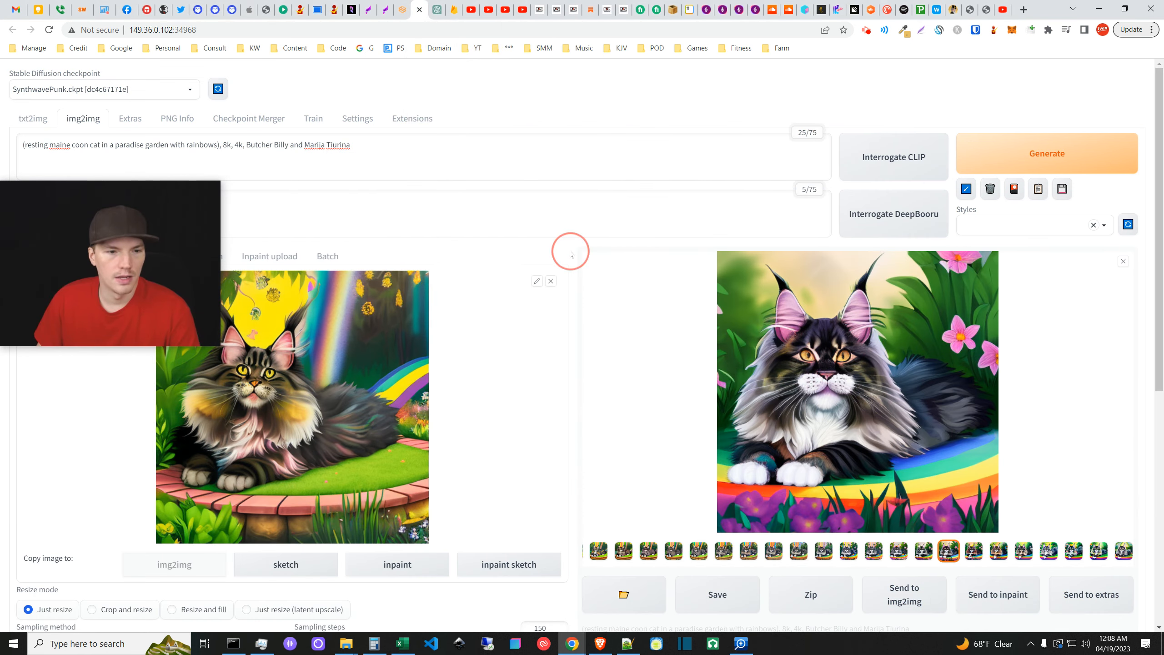
pyautogui.scroll(-7, 447, 486)
pyautogui.scroll(5, 397, 429)
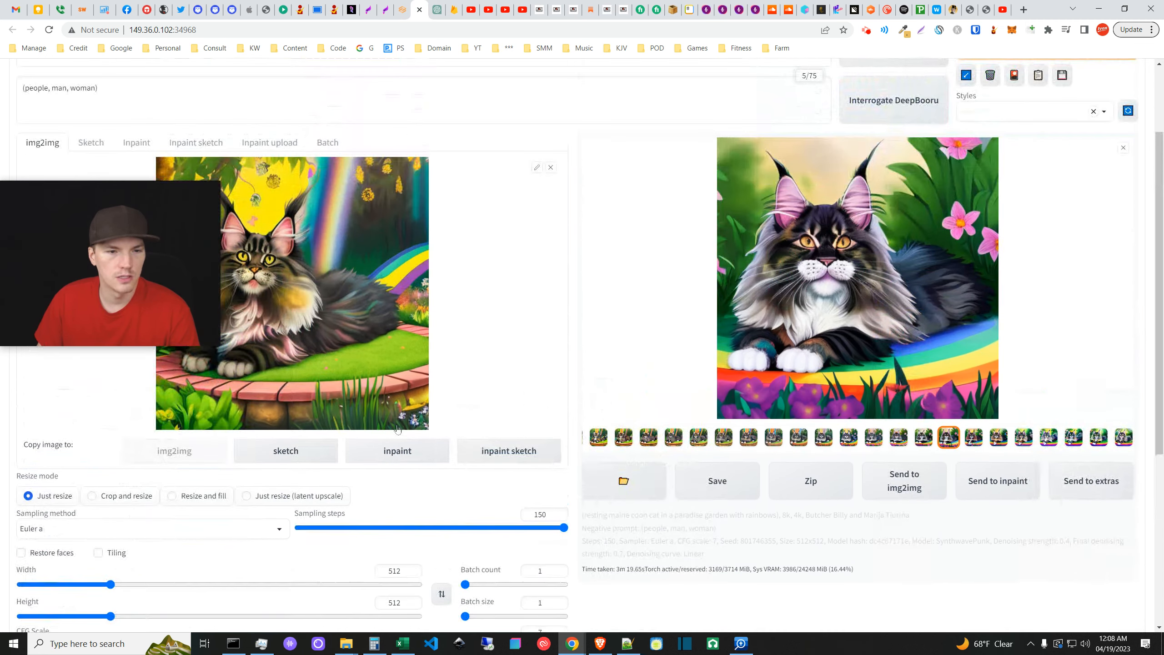
pyautogui.scroll(-5, 397, 428)
pyautogui.moveTo(202, 280); pyautogui.dragTo(206, 161)
pyautogui.click(636, 449)
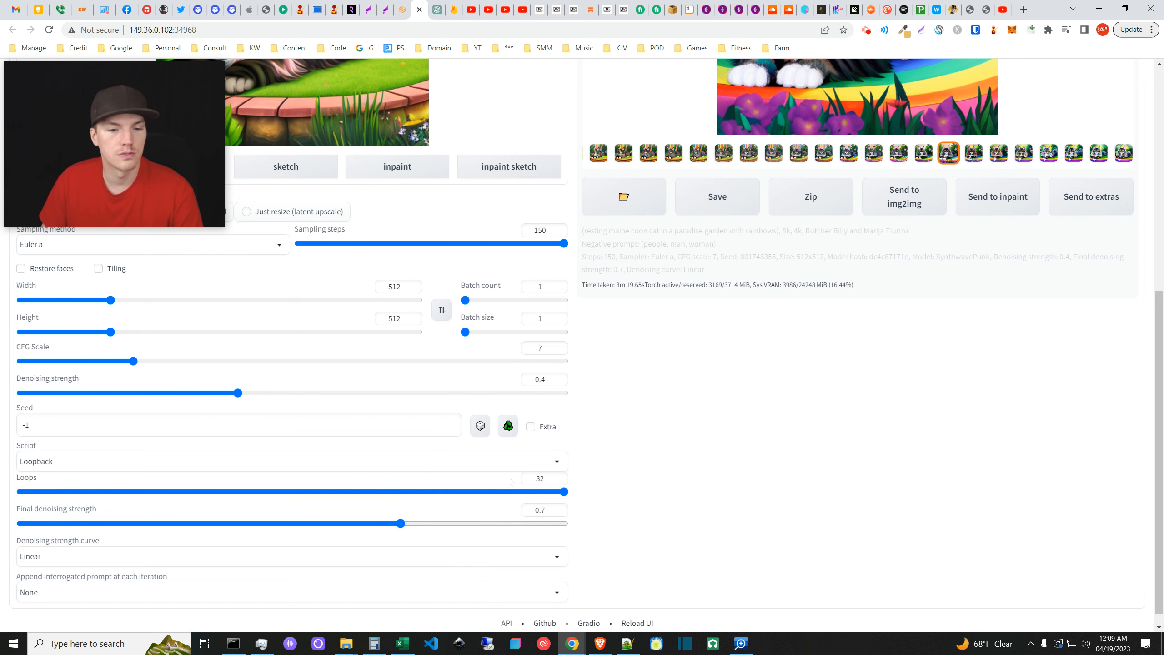
pyautogui.moveTo(563, 495); pyautogui.dragTo(245, 497)
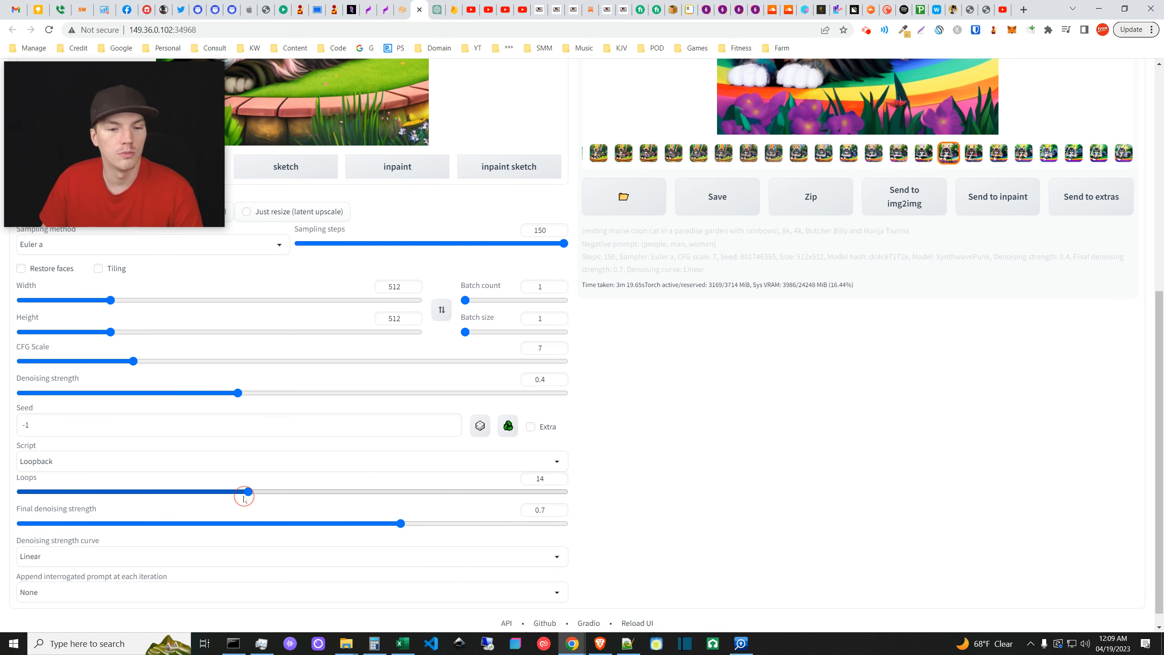
pyautogui.click(605, 515)
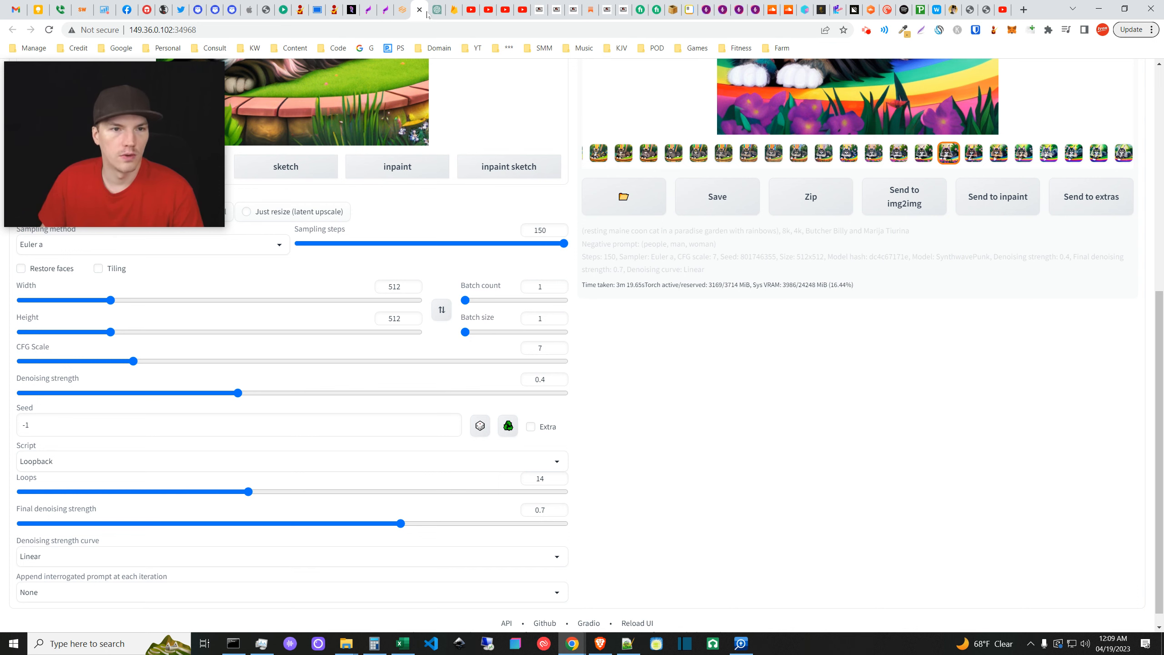
pyautogui.scroll(5, 879, 205)
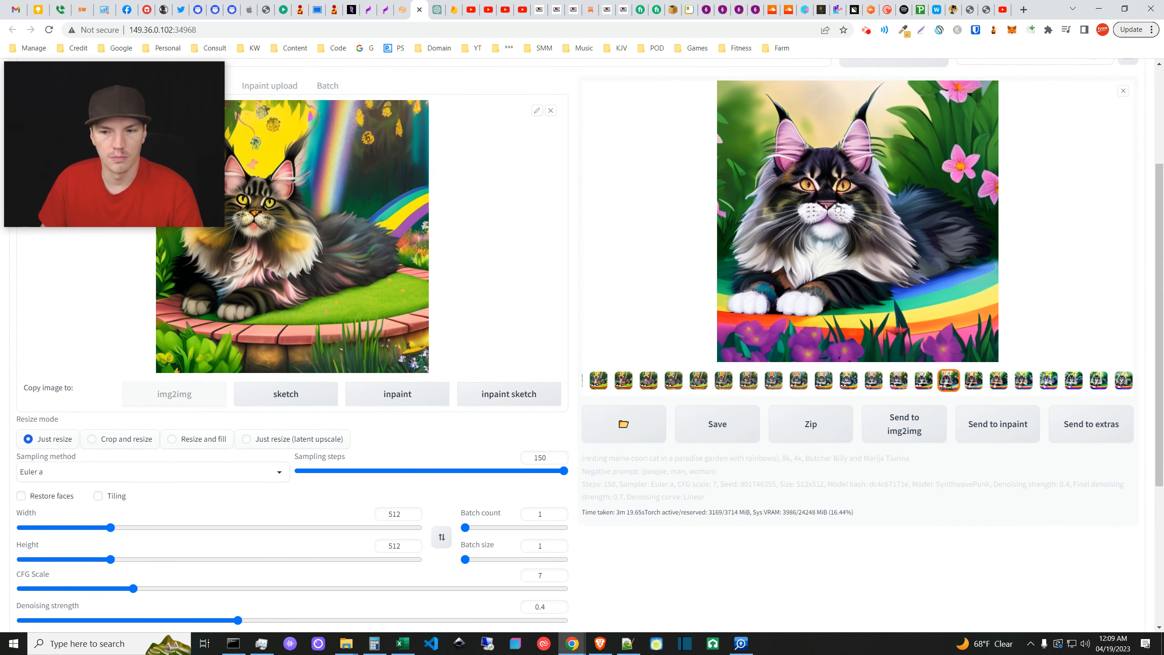
# - Step through the Loopback output frames in the gallery up to the final frame
pyautogui.click(973, 384)
pyautogui.click(998, 384)
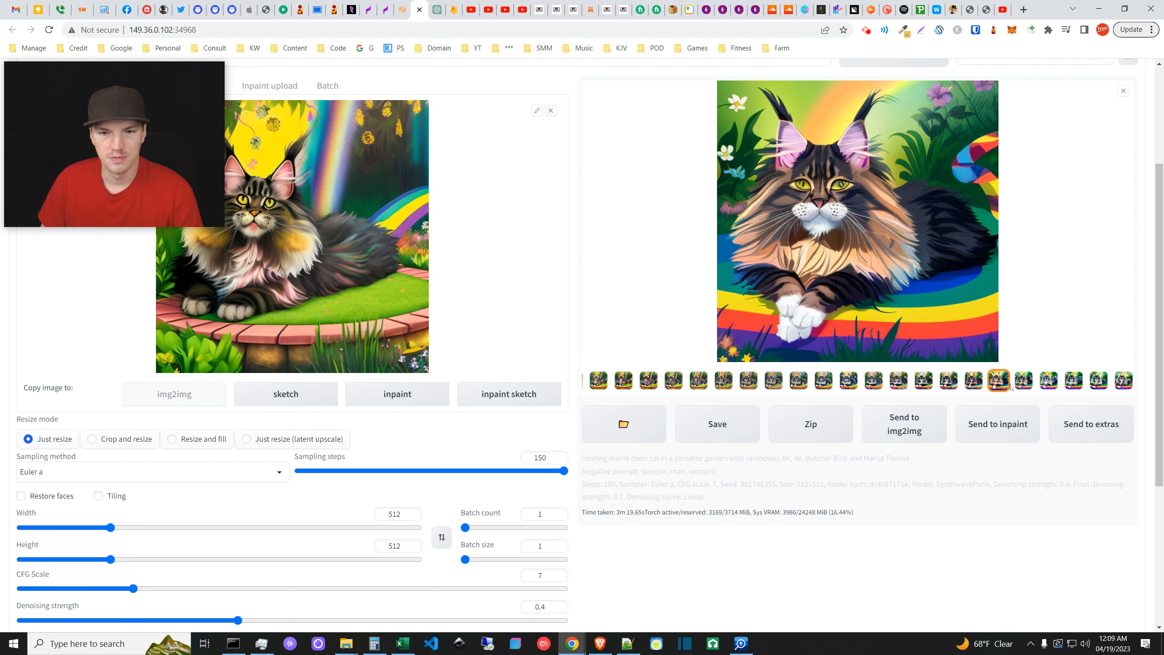
pyautogui.click(1025, 385)
pyautogui.click(1047, 385)
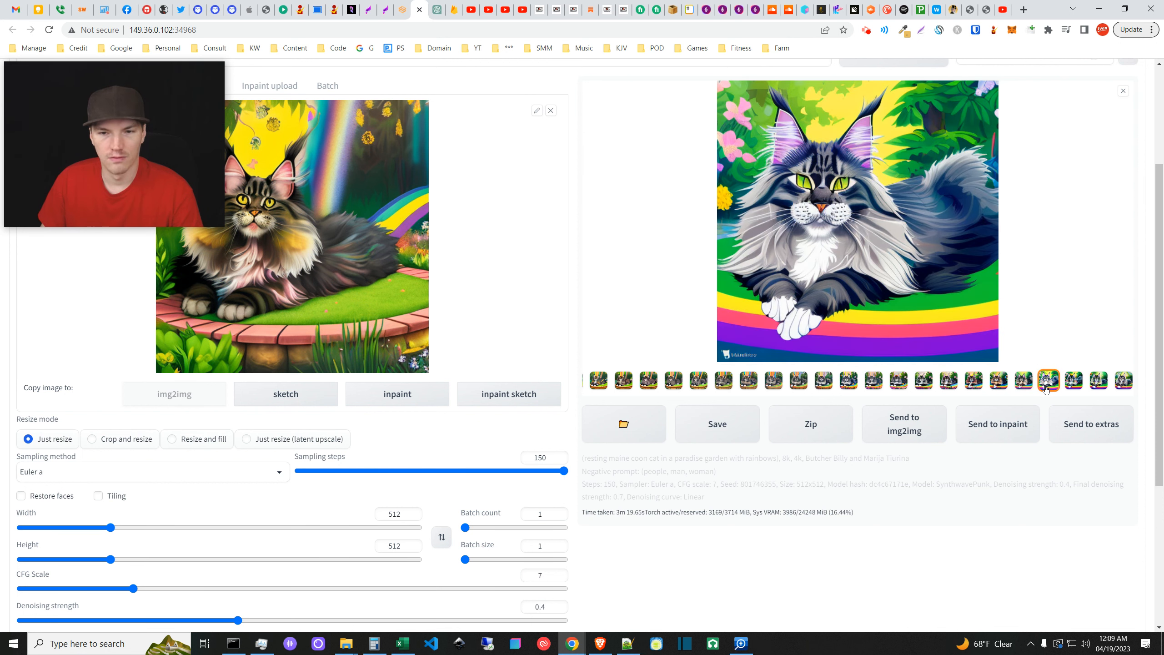
pyautogui.click(1073, 383)
pyautogui.scroll(2, 785, 305)
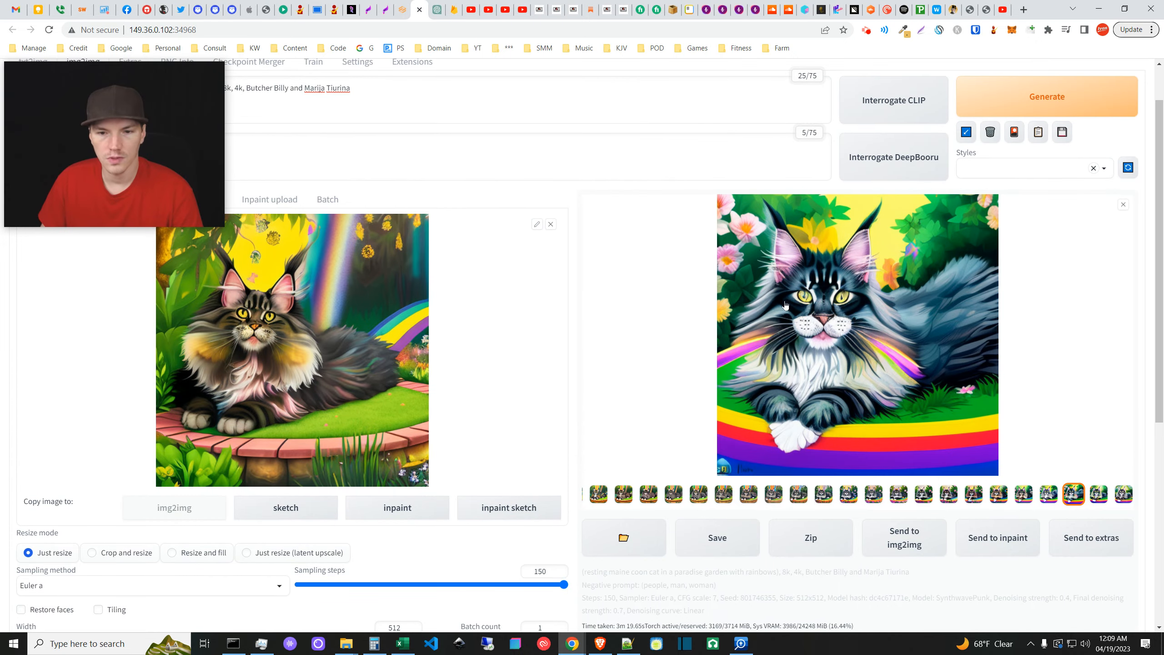
pyautogui.click(1098, 496)
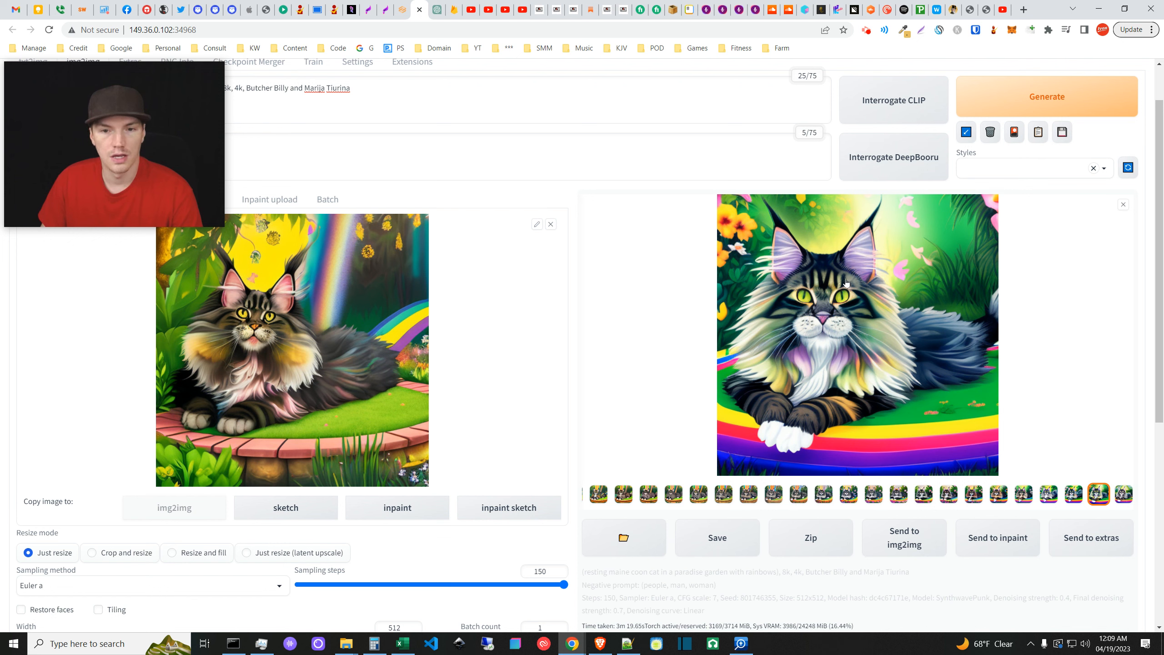
pyautogui.click(1118, 496)
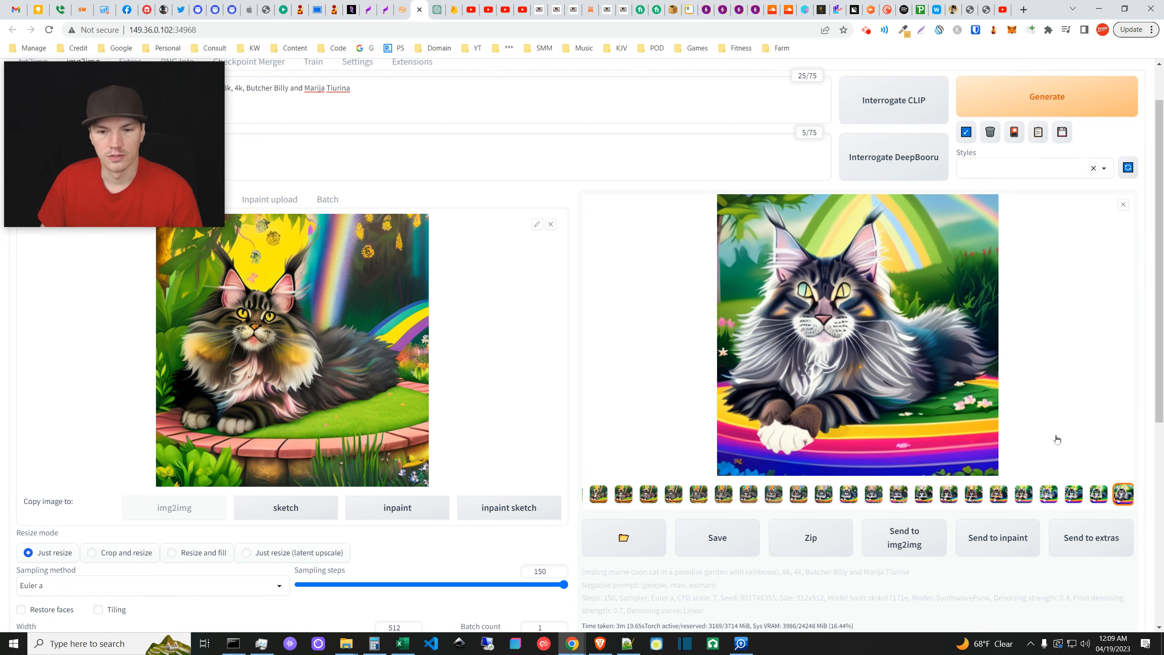
pyautogui.click(1100, 495)
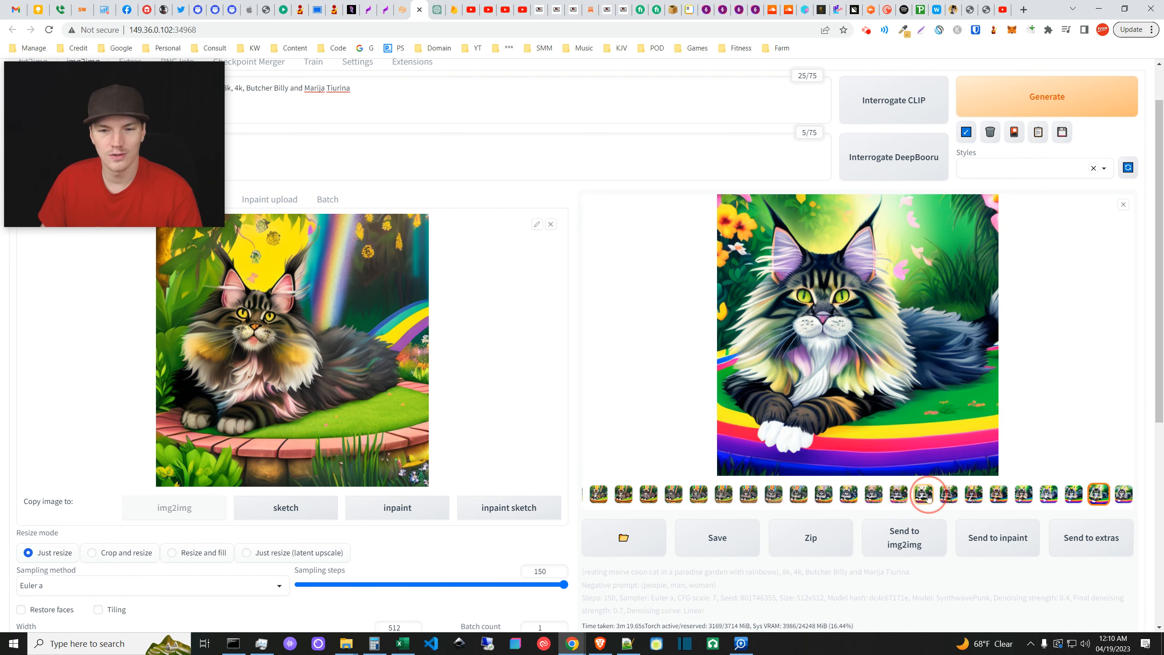
# - Compare earlier and later frames, ending on the black-and-white cat framed by pink flowers
pyautogui.click(924, 494)
pyautogui.click(949, 496)
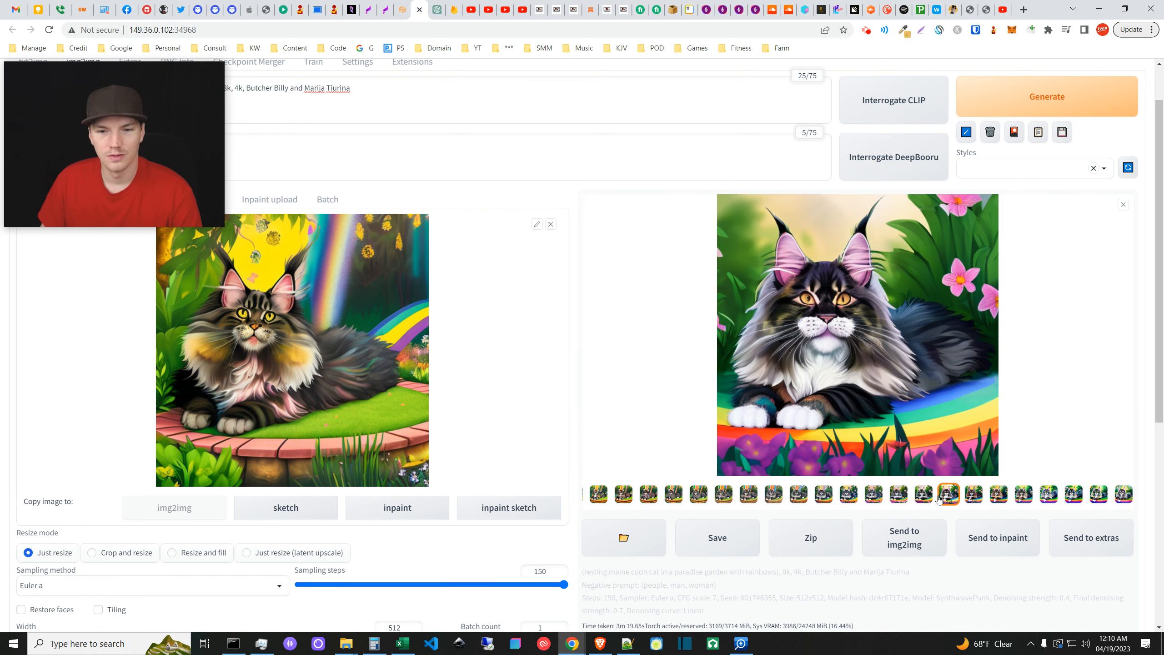
pyautogui.click(1099, 495)
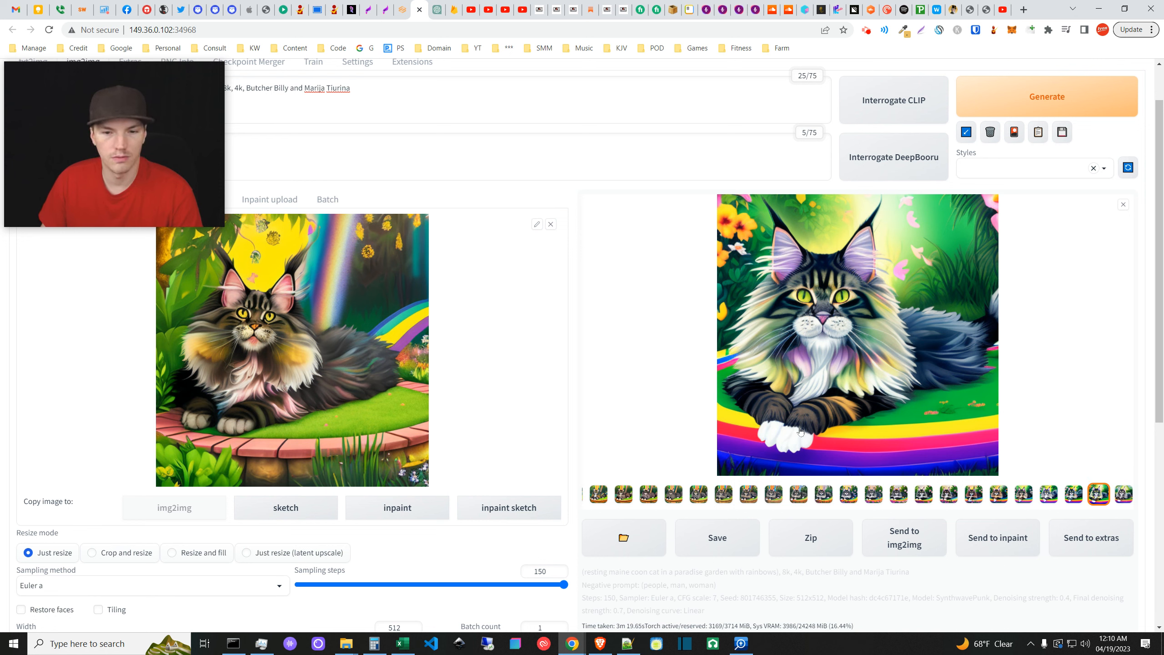
pyautogui.click(1048, 494)
pyautogui.click(1022, 494)
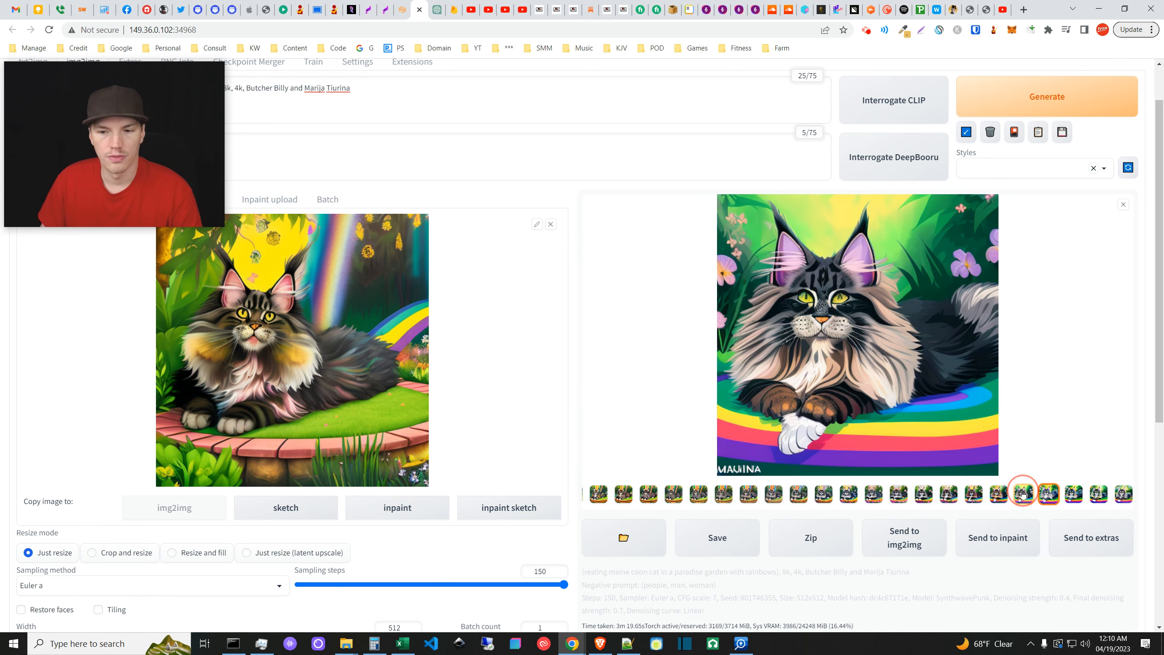
pyautogui.click(1003, 494)
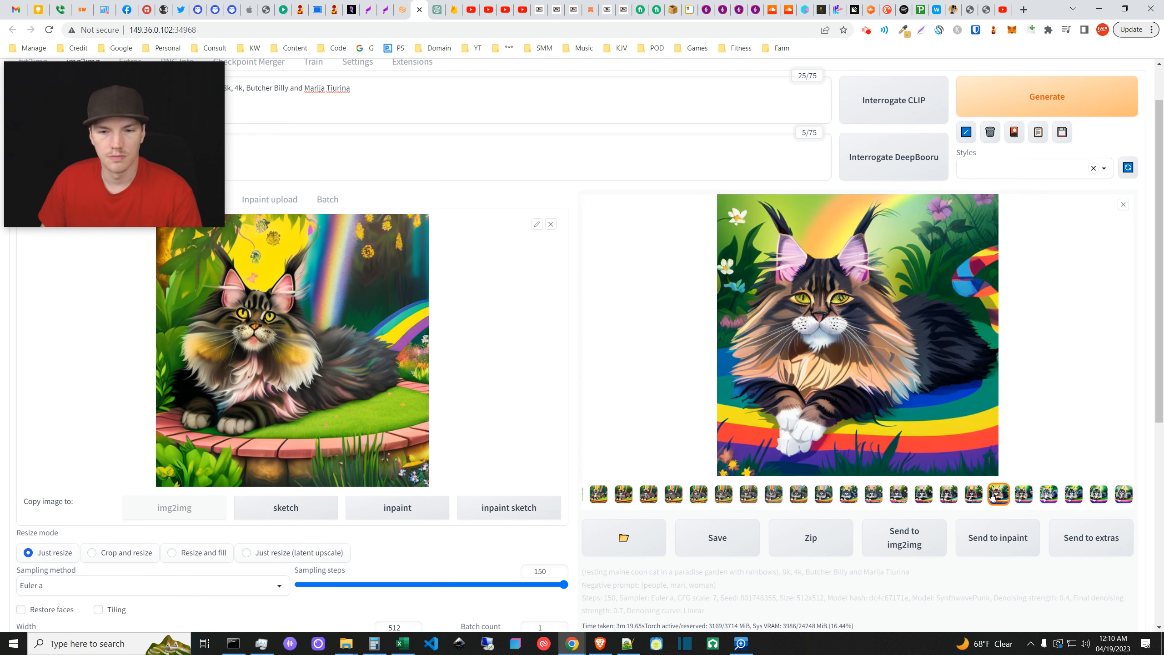
pyautogui.click(1023, 494)
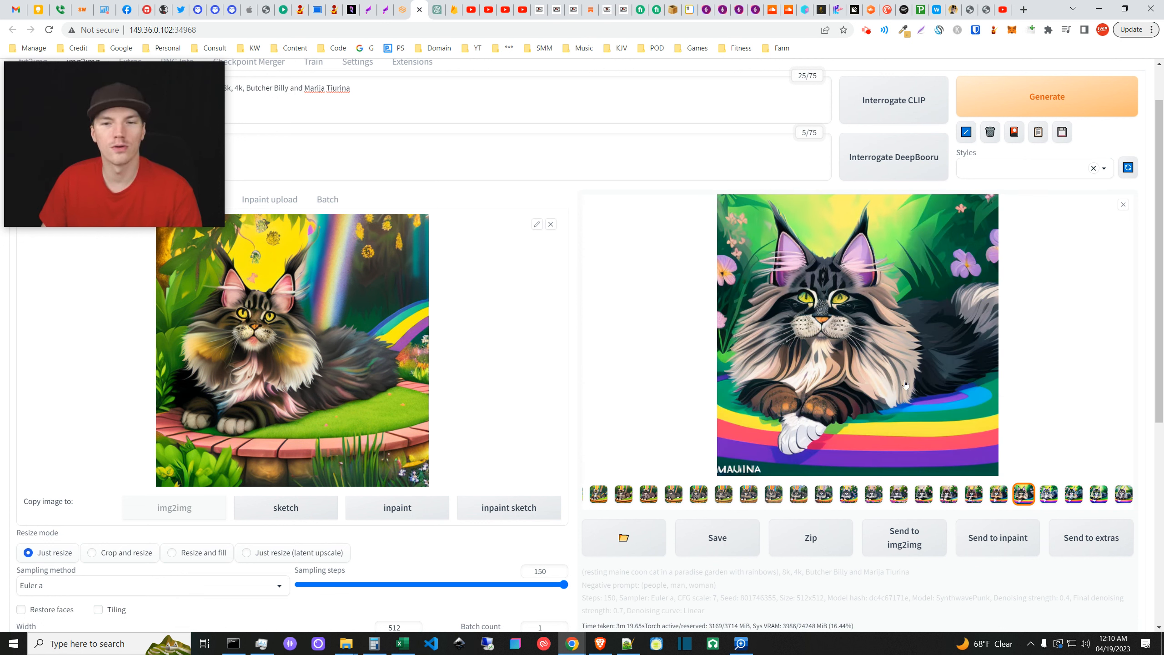
pyautogui.click(1051, 498)
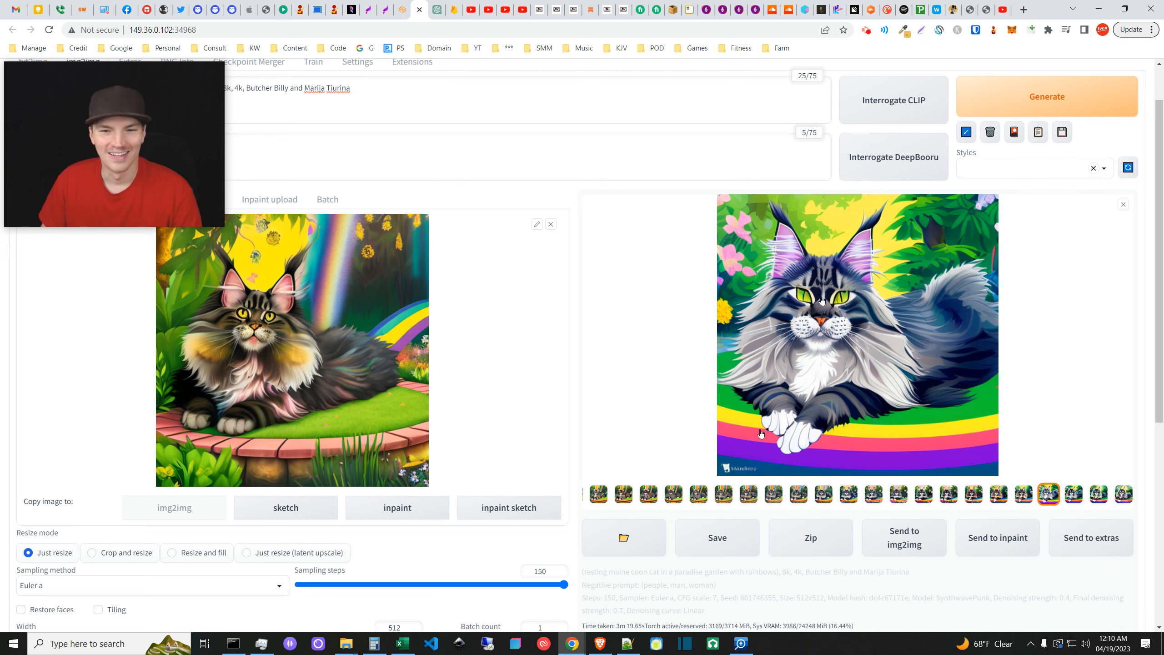
pyautogui.click(948, 493)
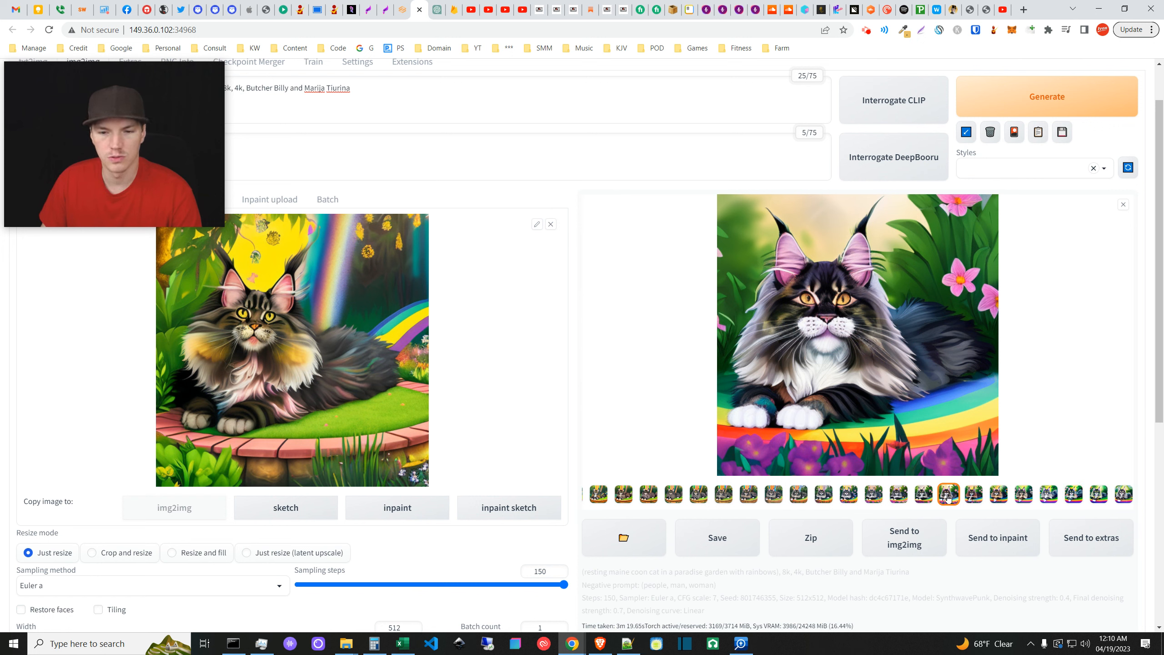
# - Flip through the gallery loop frames until the tabby on a rainbow stripe under yellow flowers shows
pyautogui.click(798, 494)
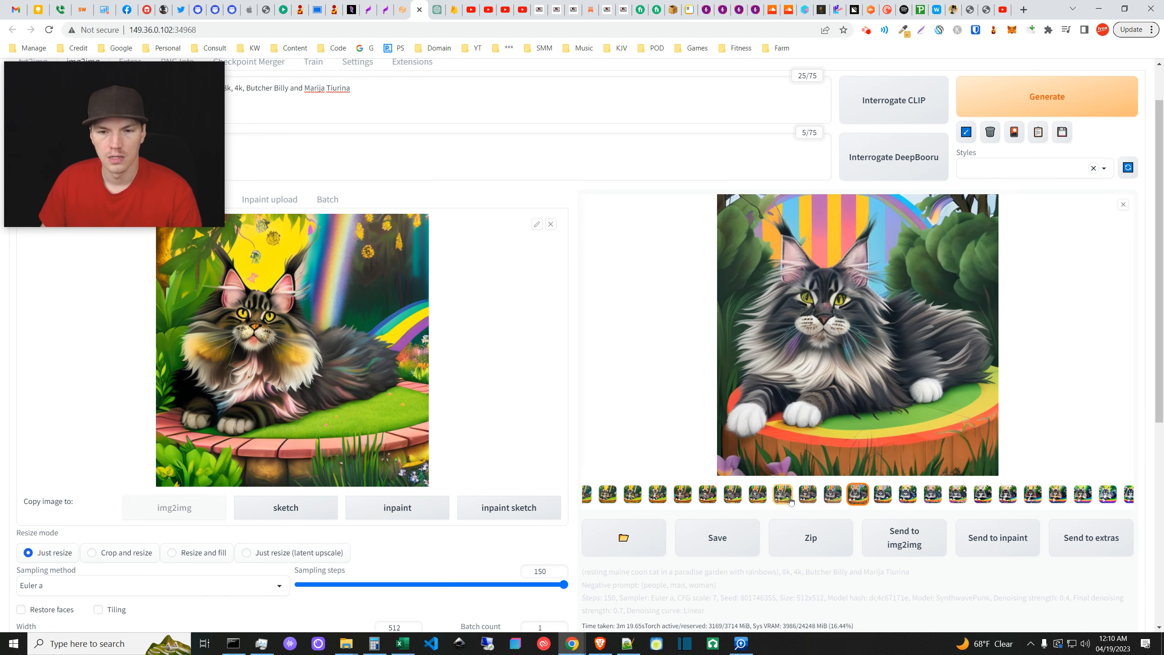
pyautogui.click(832, 495)
pyautogui.click(830, 498)
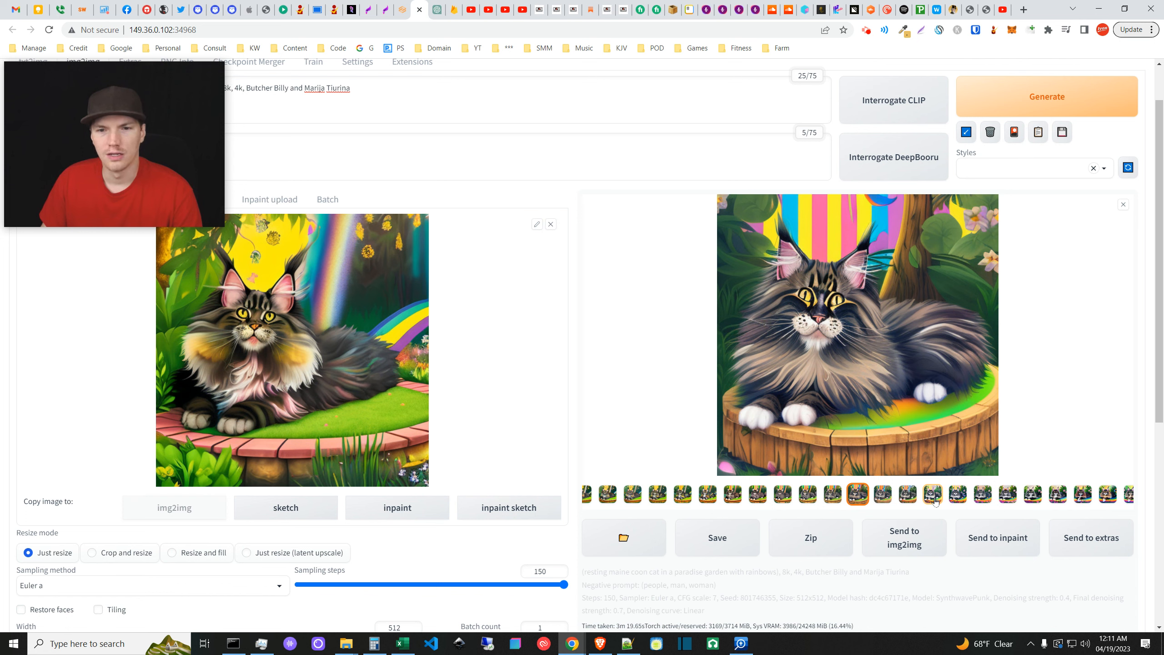
pyautogui.click(1108, 494)
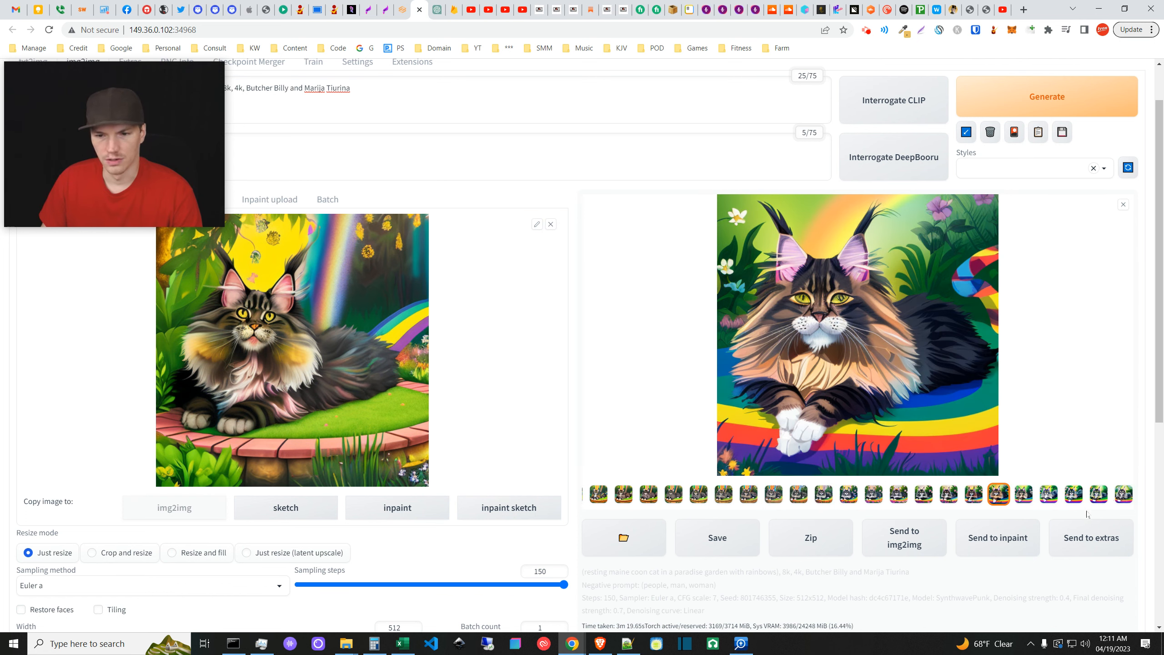
pyautogui.click(1098, 494)
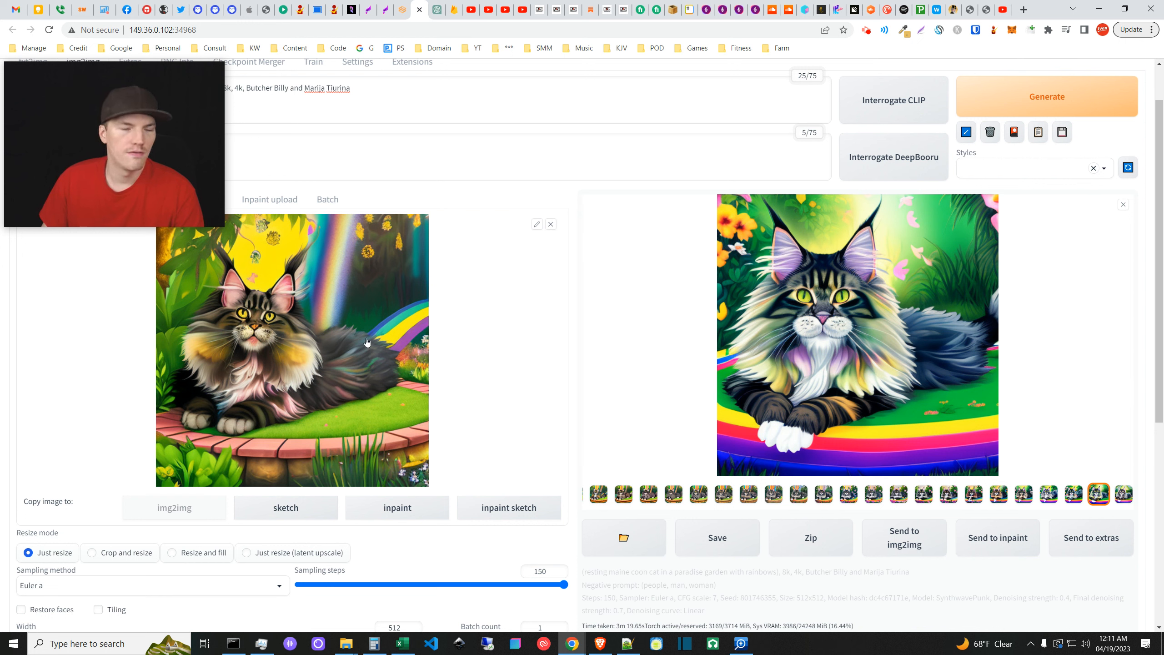
pyautogui.moveTo(347, 650)
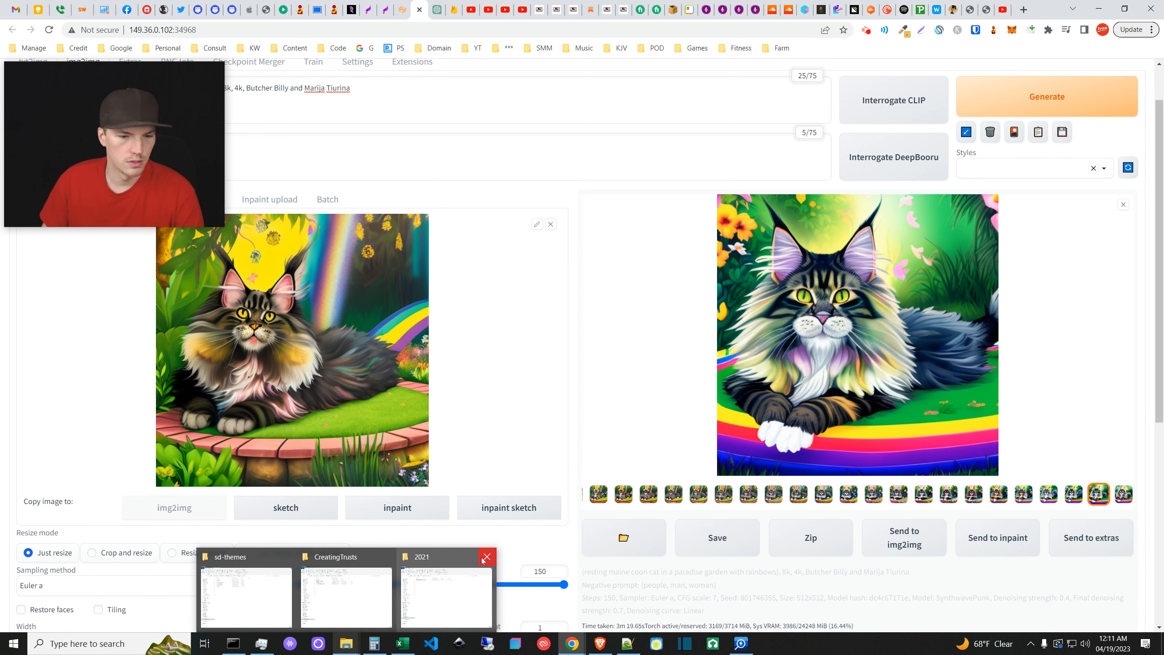
# - Close the 2021 folder window and open 000000.png from Downloads in the photo viewer
pyautogui.click(486, 556)
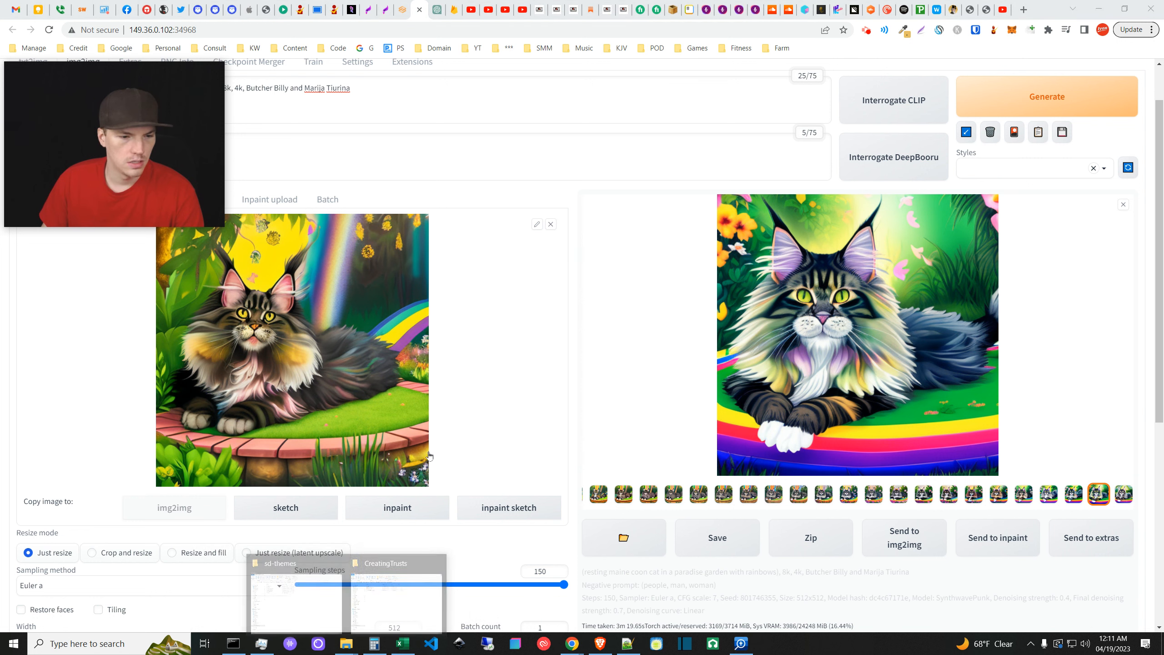
pyautogui.click(346, 647)
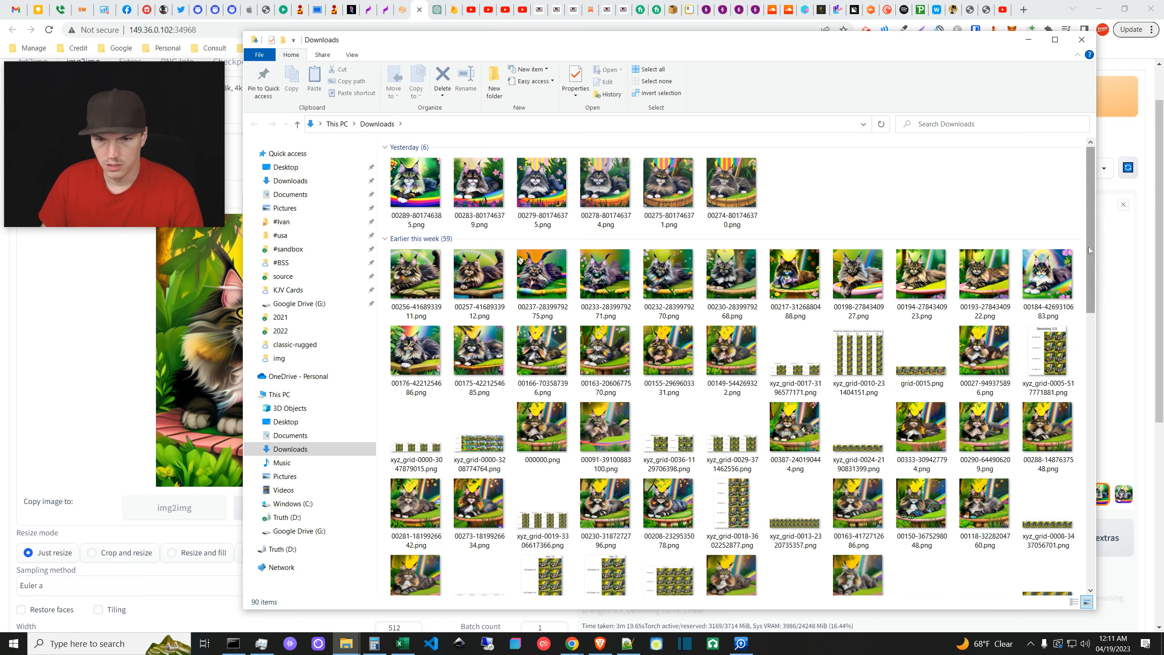
pyautogui.moveTo(1089, 251); pyautogui.dragTo(1070, 315)
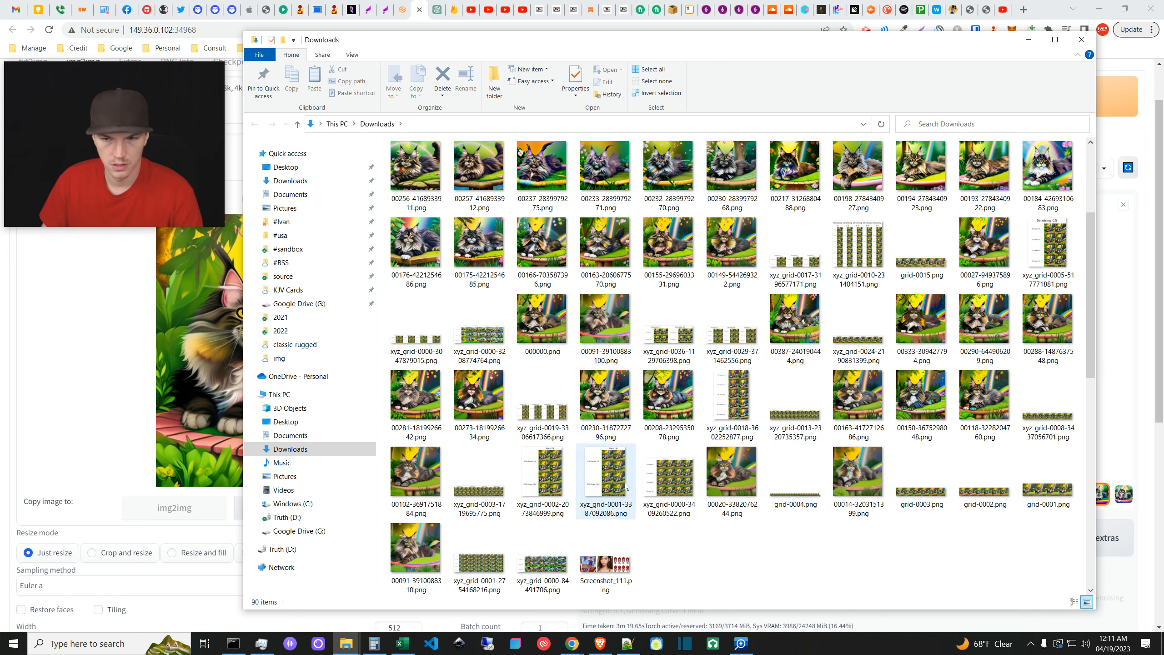
pyautogui.moveTo(1087, 364); pyautogui.dragTo(1088, 292)
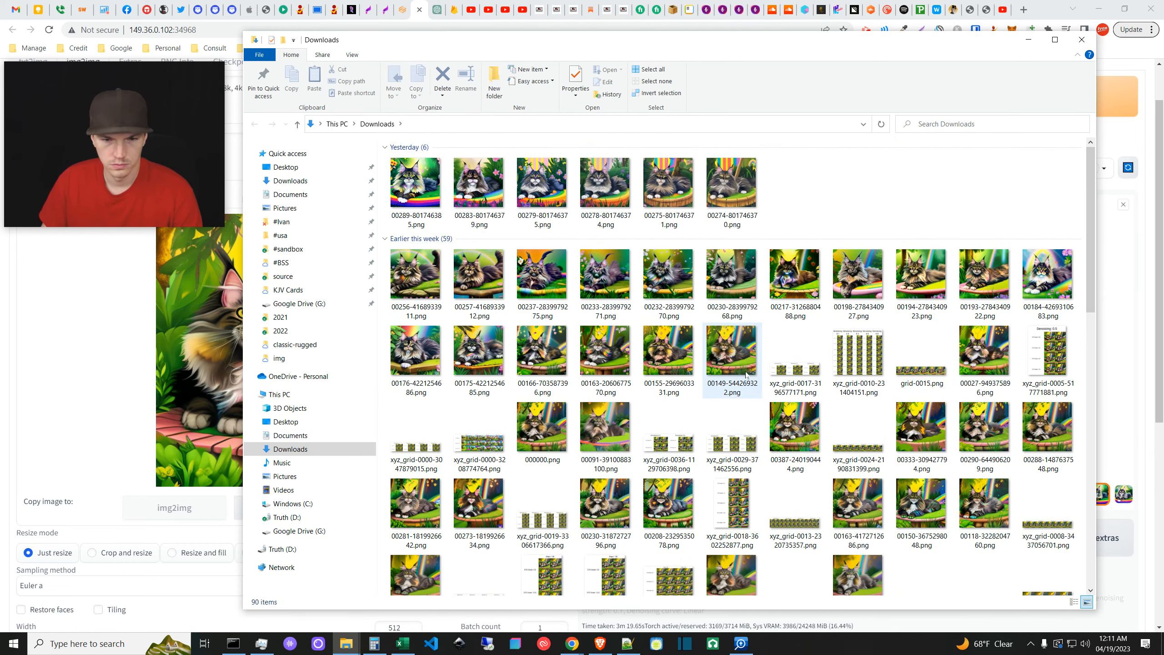
pyautogui.doubleClick(539, 431)
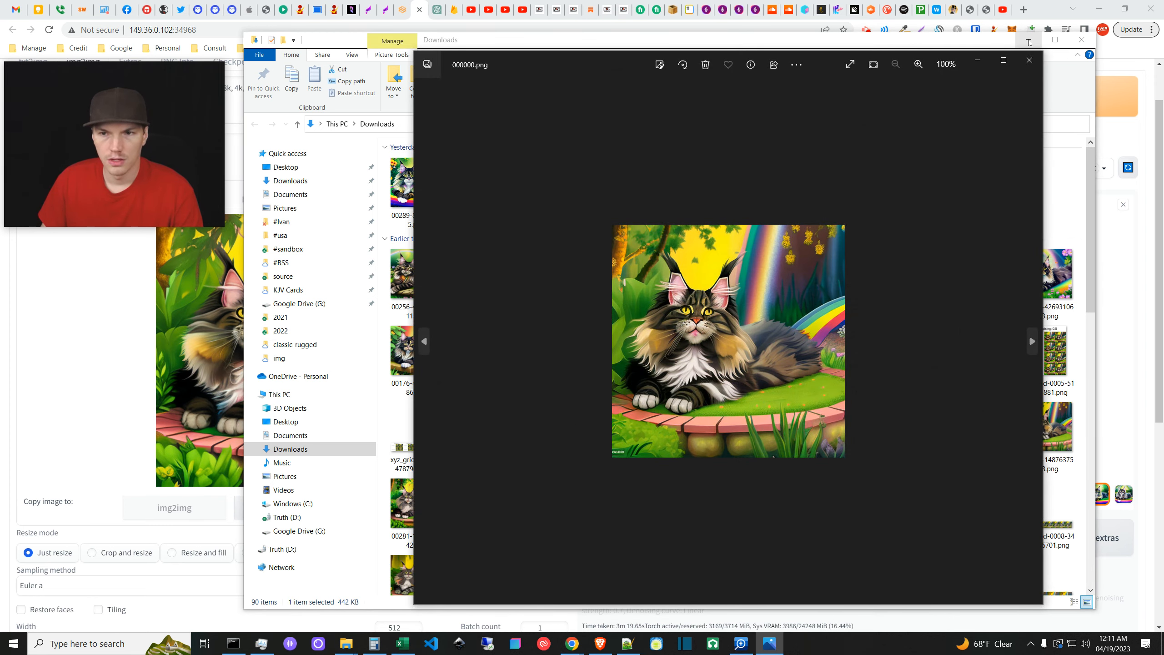
# - Minimize Explorer, place the 000000.png viewer beside the web UI, then show the txt2img X/Y grid
pyautogui.click(1029, 40)
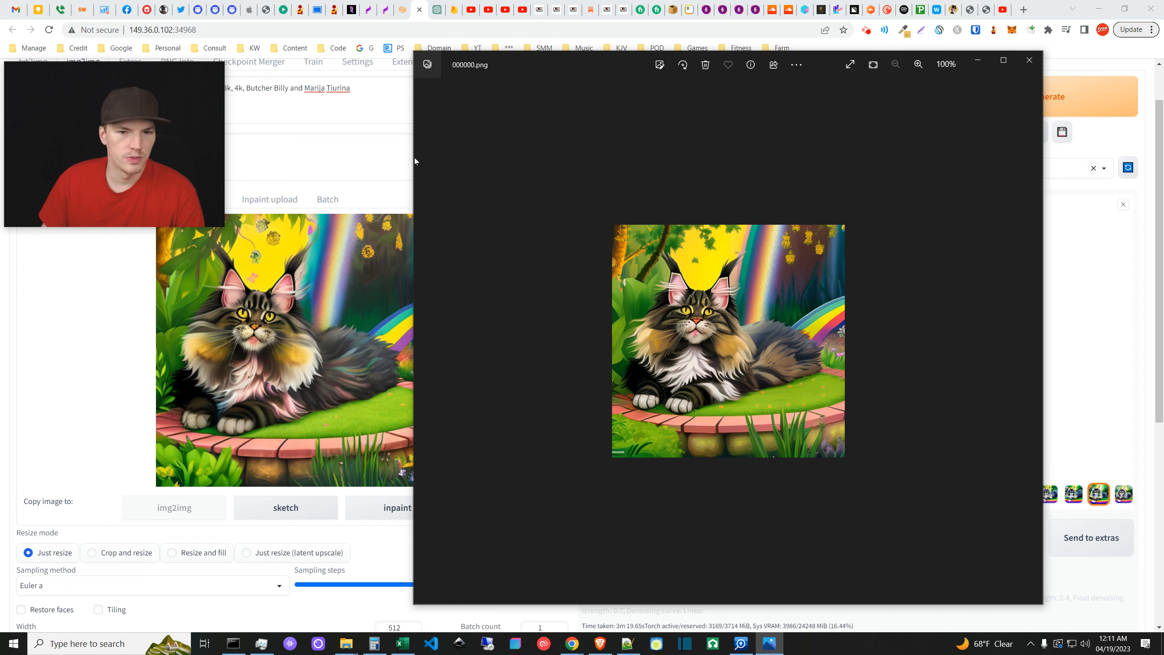
pyautogui.moveTo(224, 227); pyautogui.dragTo(178, 193)
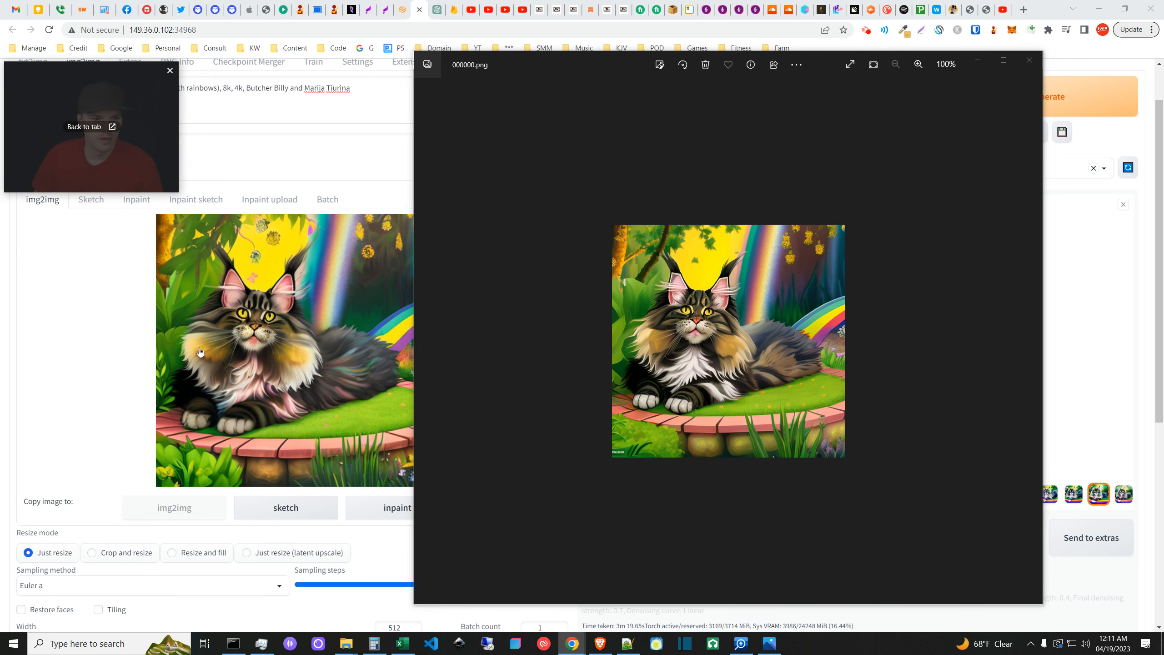
pyautogui.moveTo(606, 54)
pyautogui.mouseDown()
pyautogui.moveTo(663, 52)
pyautogui.moveTo(621, 61)
pyautogui.mouseUp()
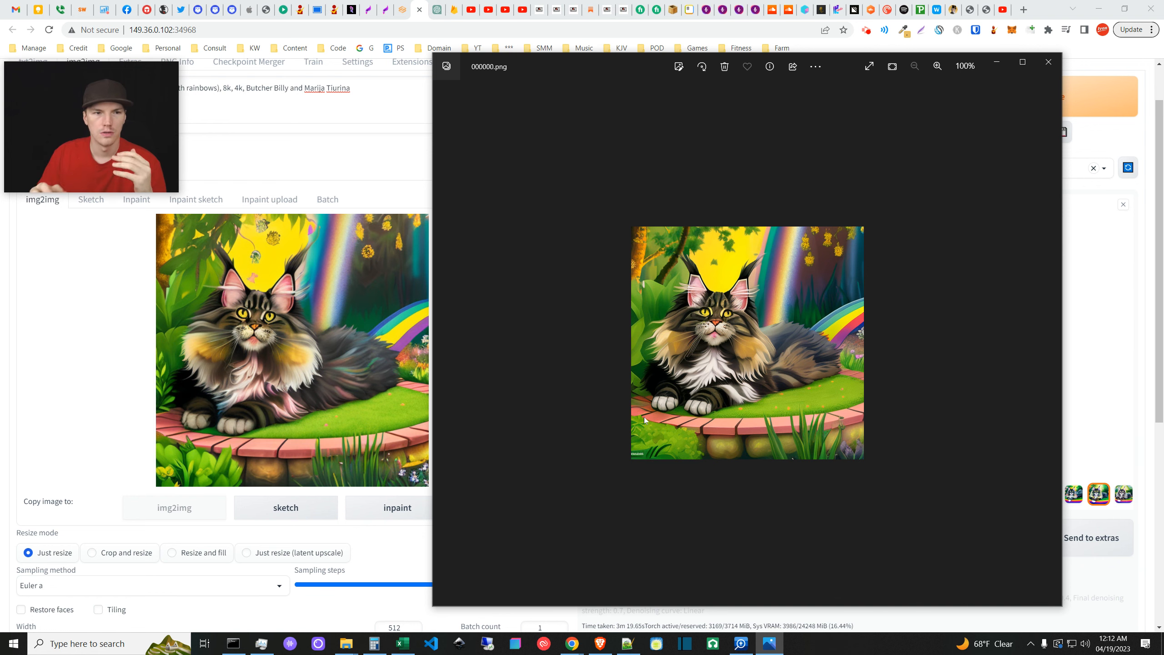
pyautogui.click(122, 118)
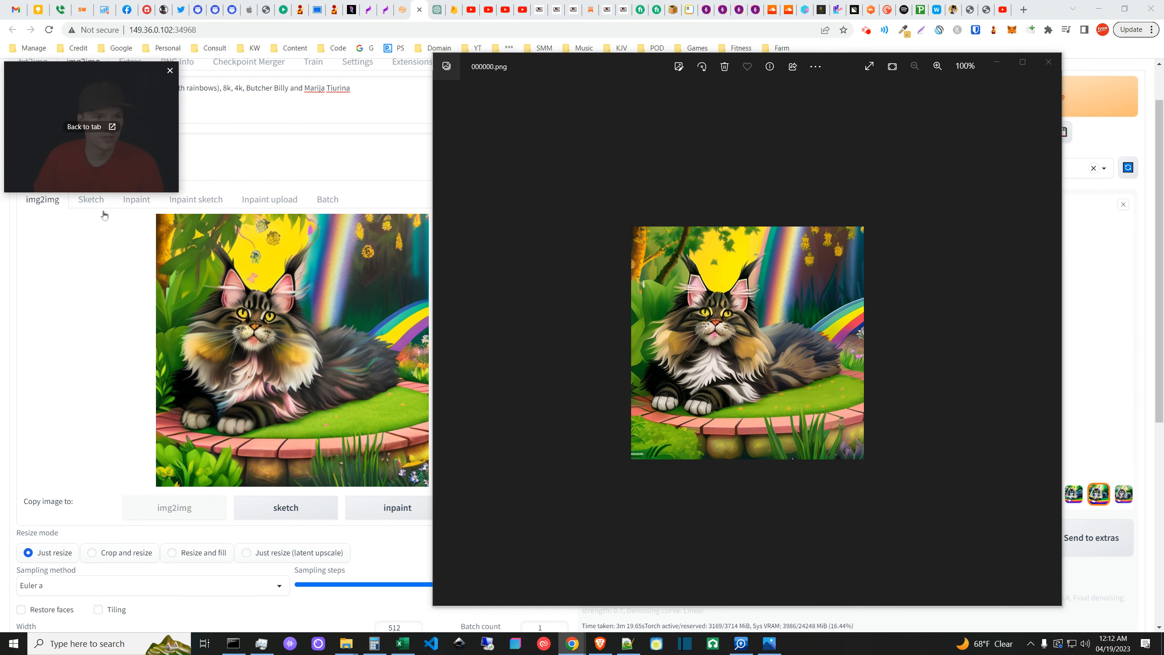
pyautogui.click(42, 61)
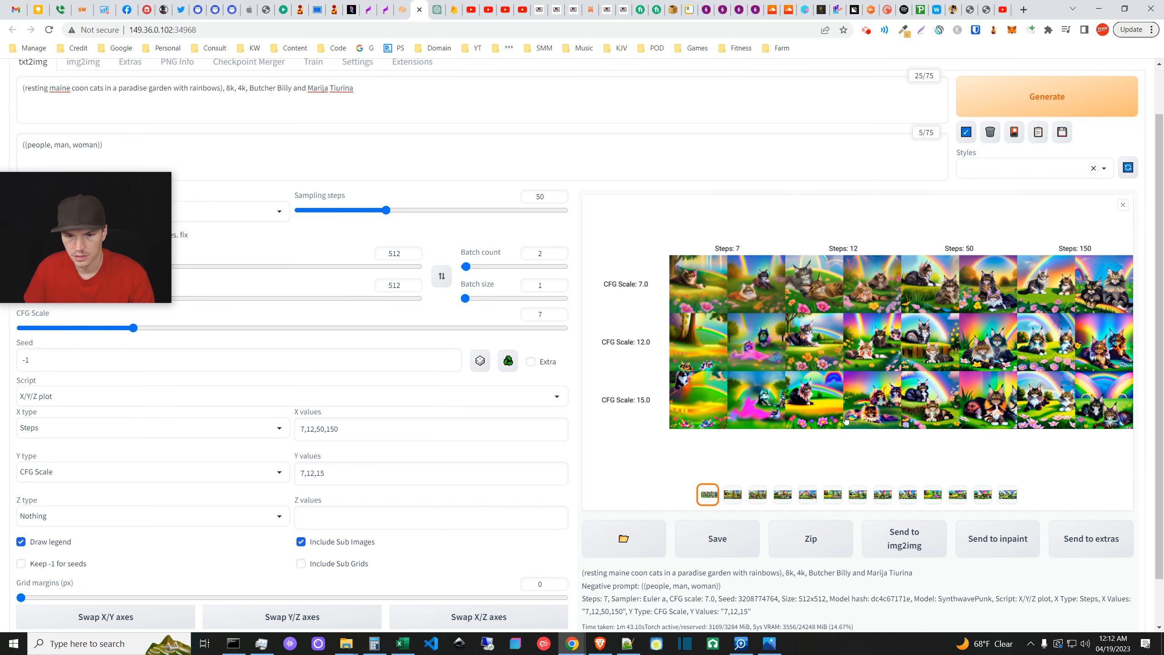
pyautogui.click(943, 407)
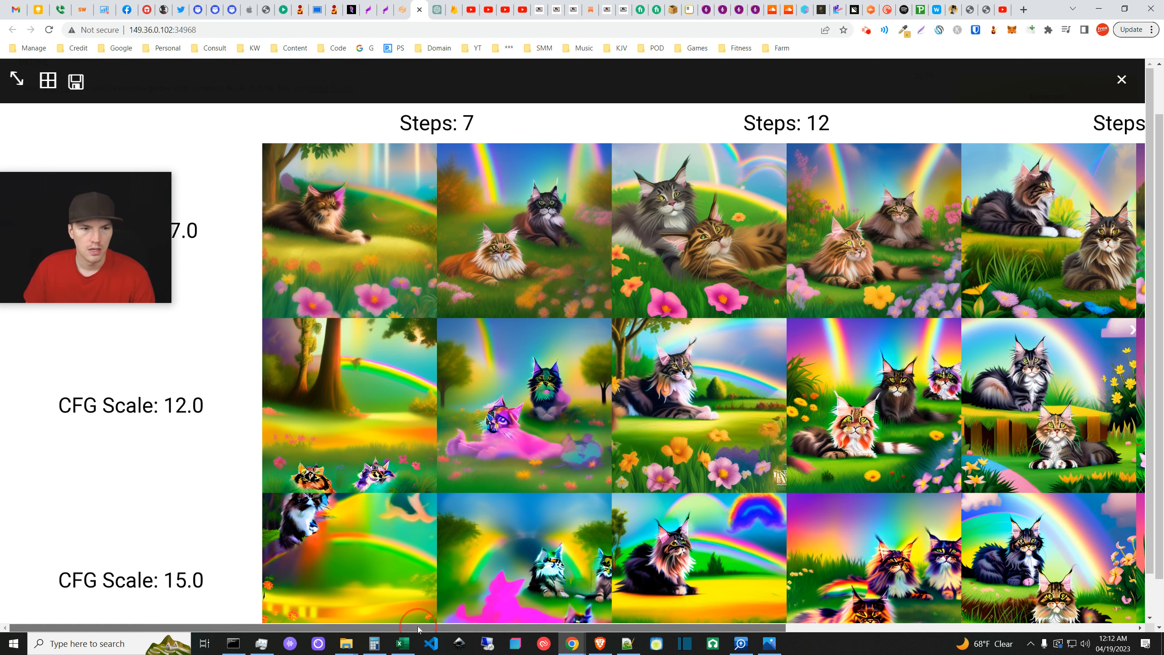
pyautogui.moveTo(417, 625); pyautogui.dragTo(870, 568)
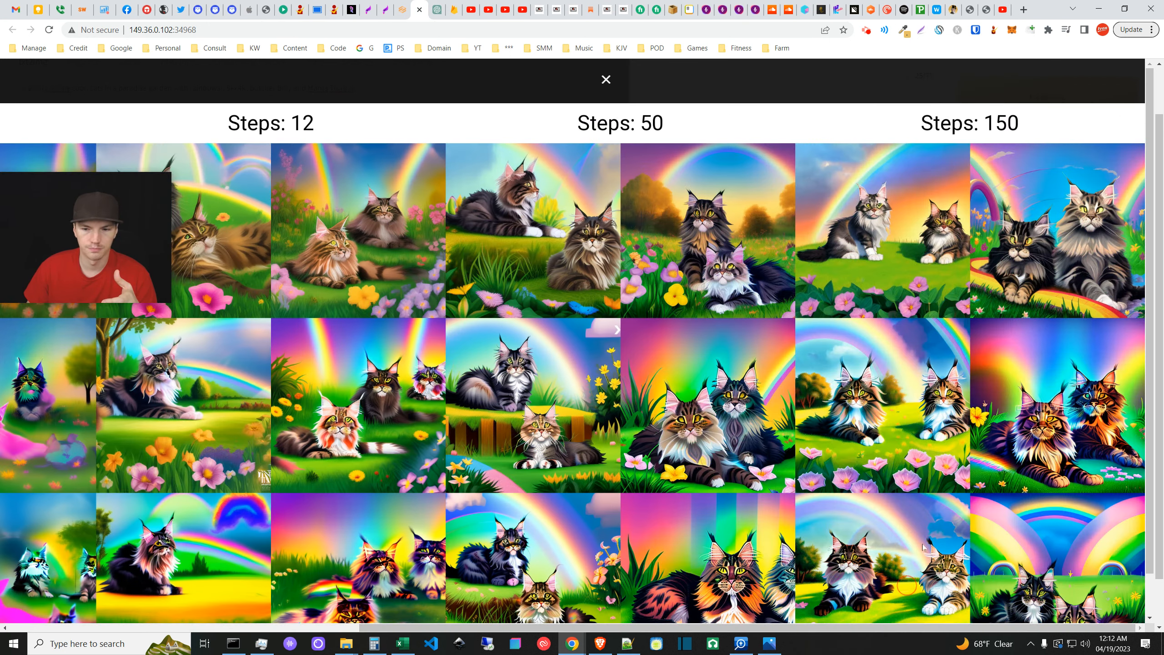
pyautogui.scroll(-1, 1140, 389)
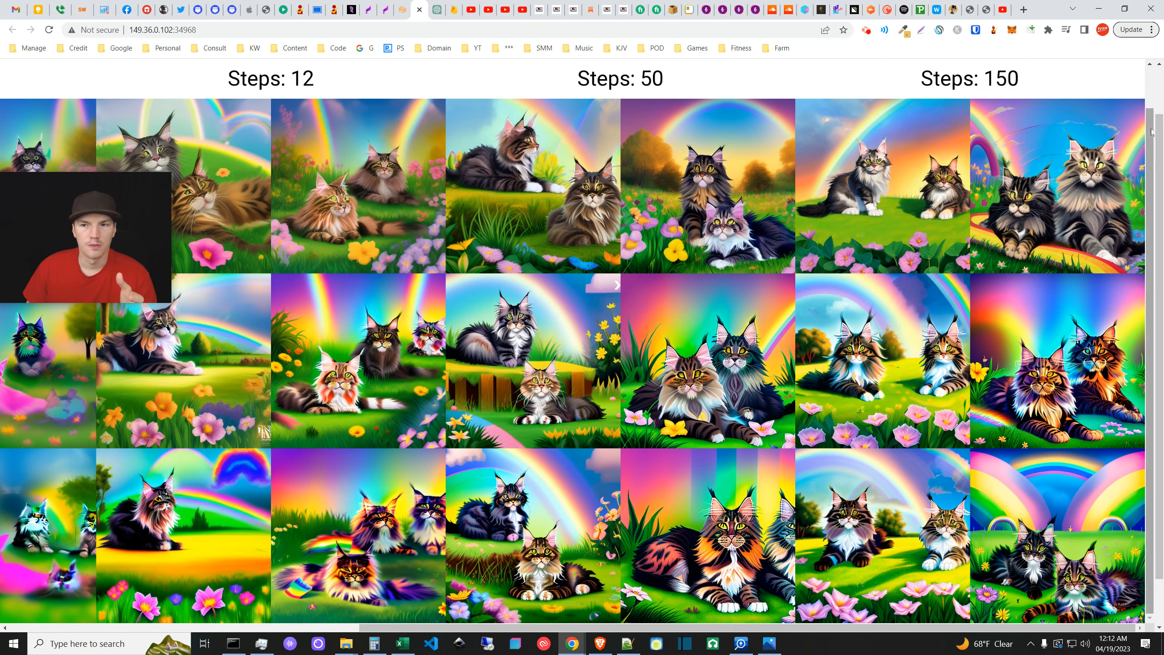
pyautogui.scroll(1, 398, 90)
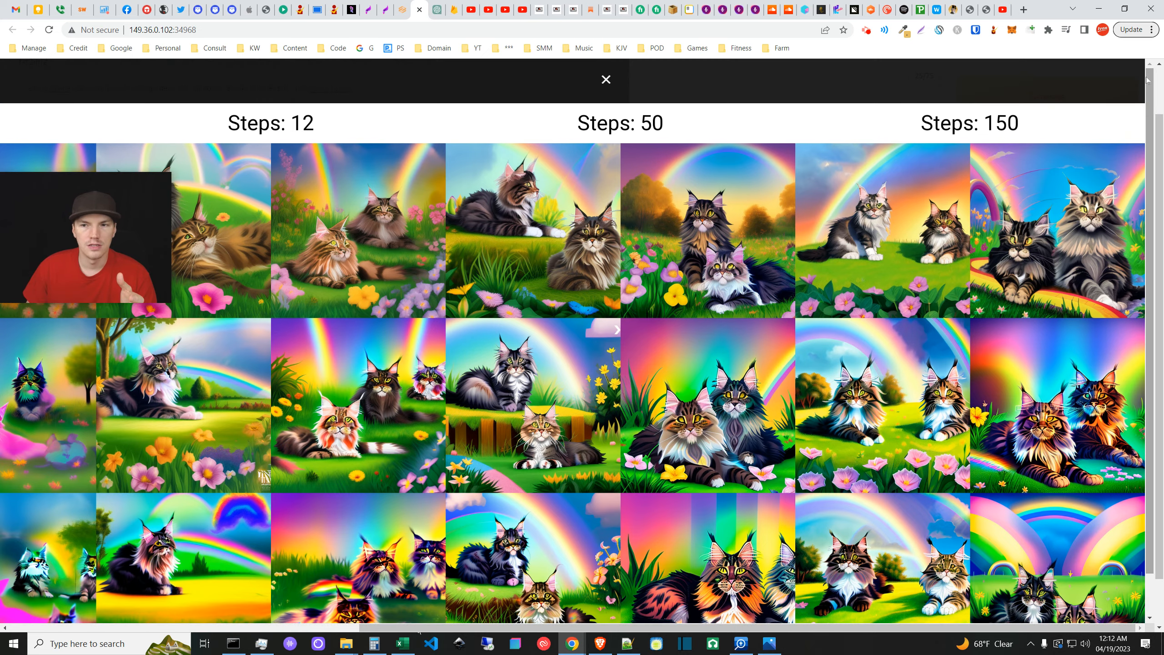
pyautogui.click(605, 79)
pyautogui.scroll(1, 244, 142)
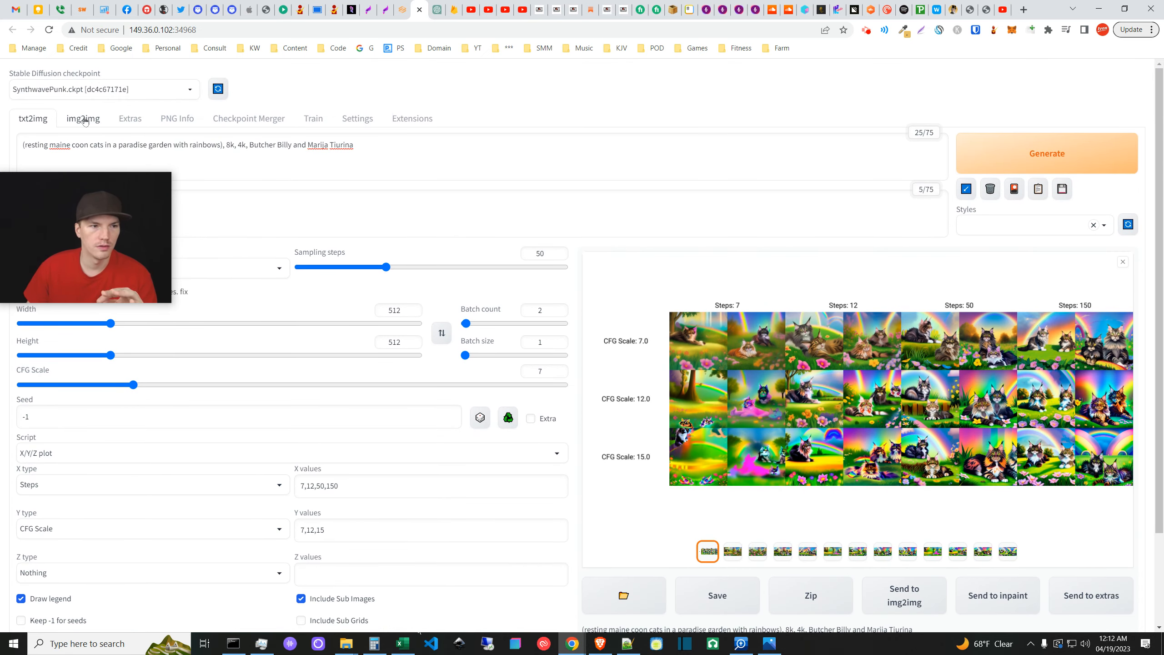
# - Return to the img2img page and close the 000000.png photo viewer
pyautogui.click(84, 118)
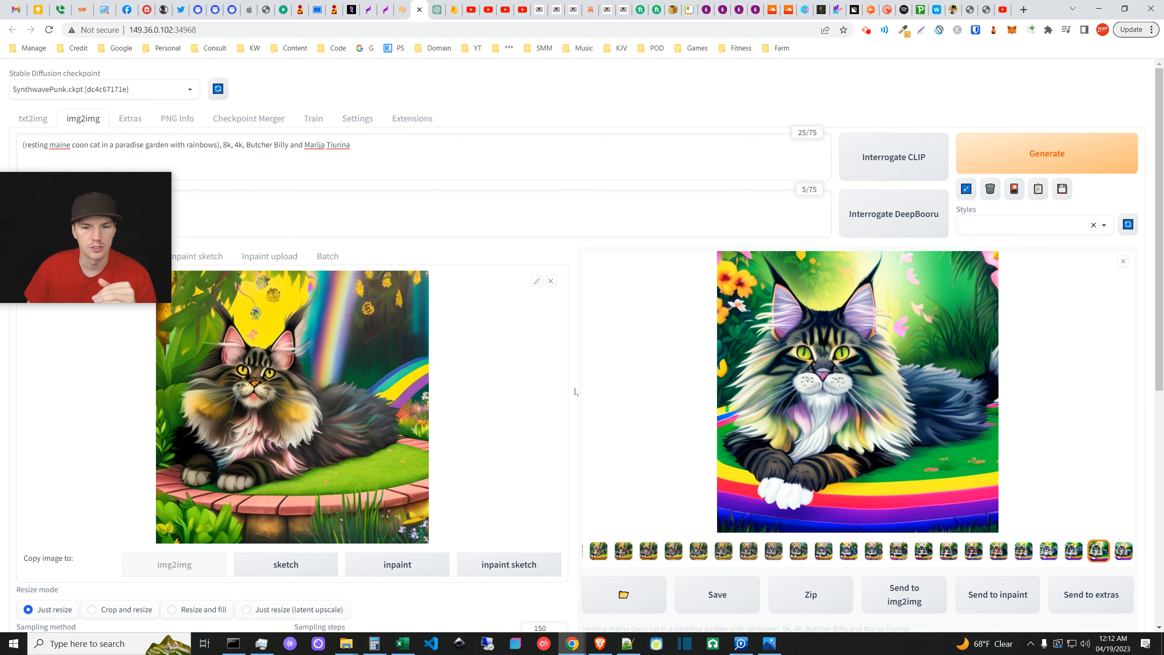
pyautogui.scroll(-1, 575, 391)
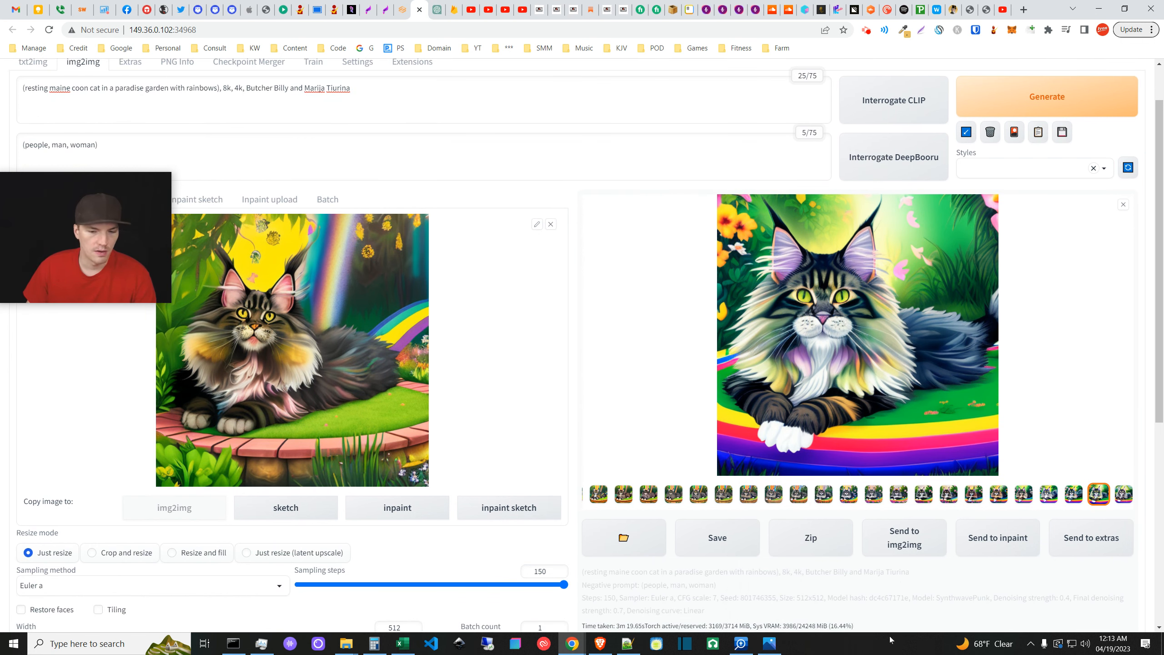
pyautogui.click(769, 643)
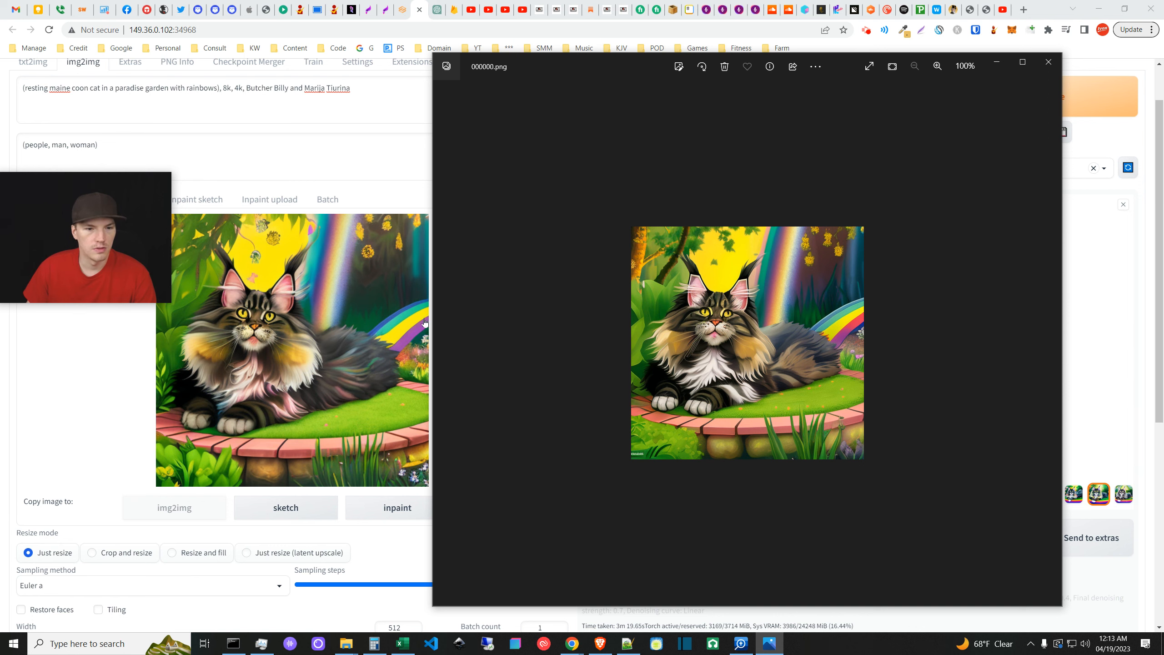
pyautogui.click(1048, 62)
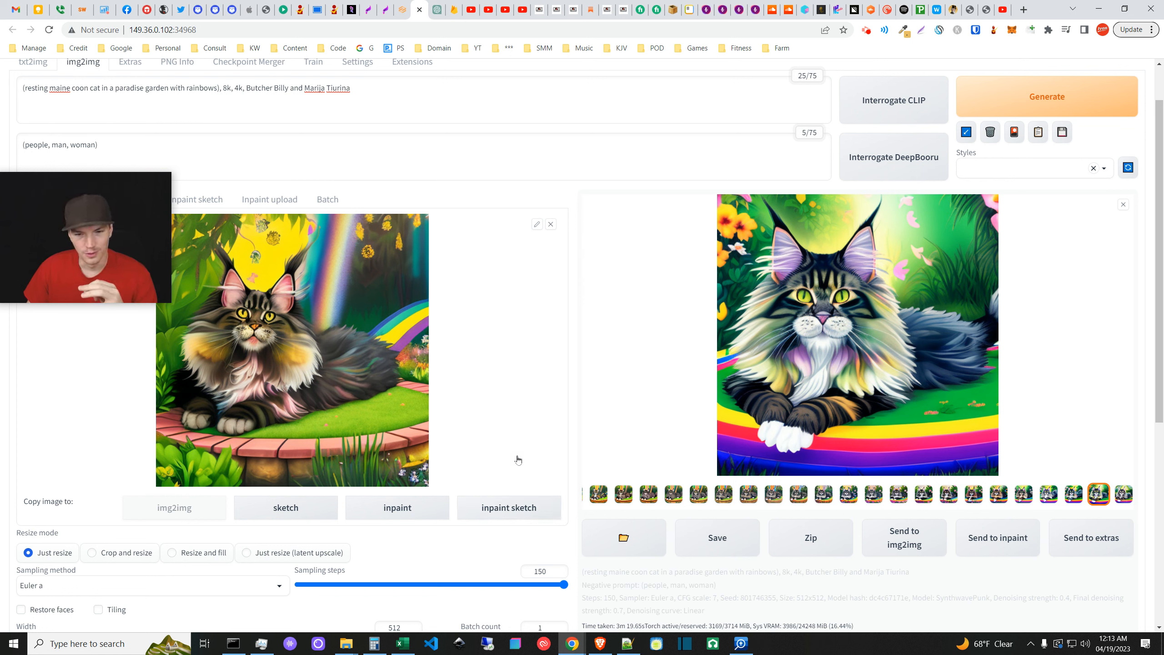
# - Step back through the gallery loop frames to the grey long-haired cat
pyautogui.click(1063, 497)
pyautogui.click(1048, 496)
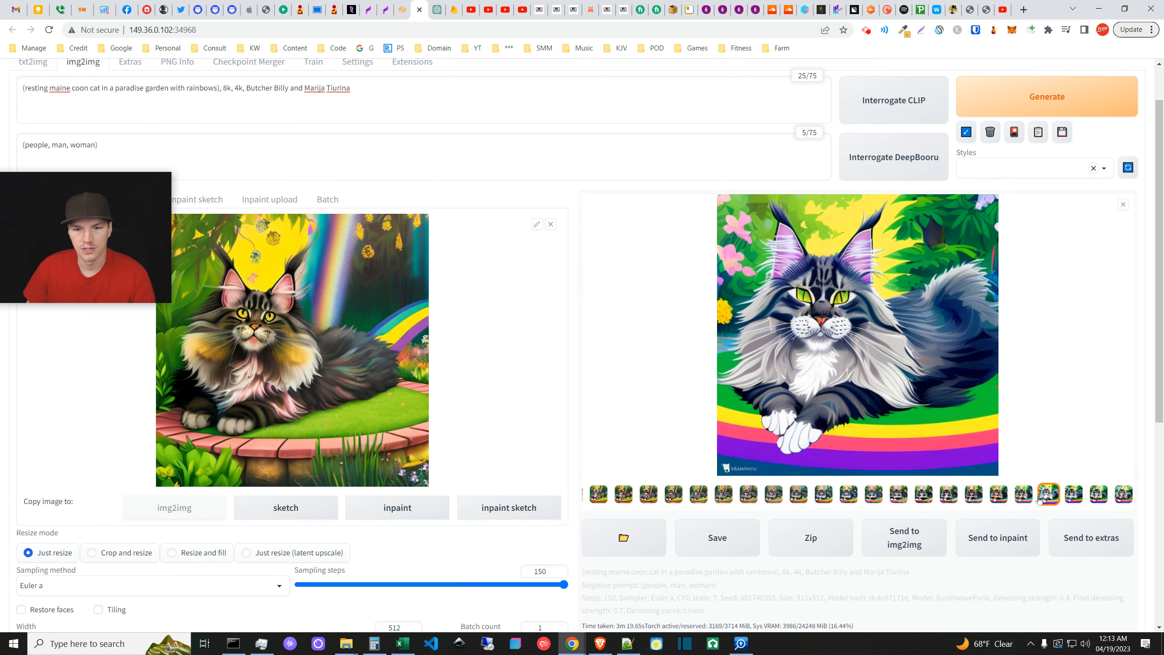
pyautogui.click(1022, 498)
pyautogui.click(1003, 495)
# - Select the pink-flowers cat frame and begin saving it to Downloads, then cancel the dialog
pyautogui.click(948, 494)
pyautogui.rightClick(782, 305)
pyautogui.click(819, 327)
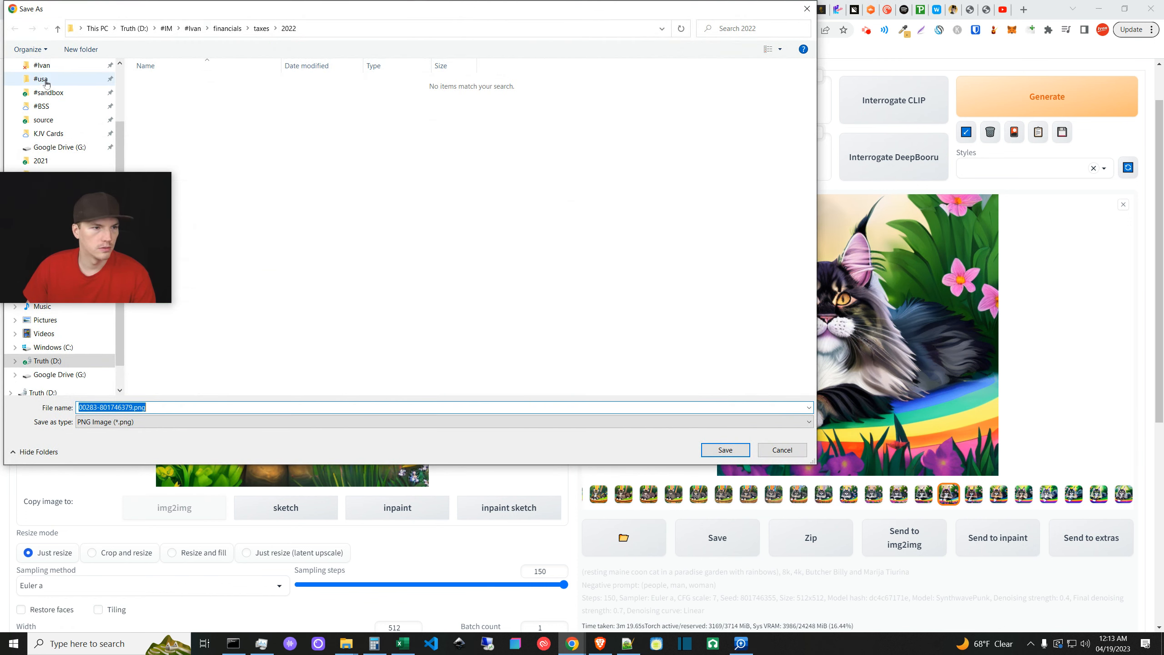
pyautogui.scroll(1, 66, 104)
pyautogui.scroll(2, 66, 103)
pyautogui.click(51, 102)
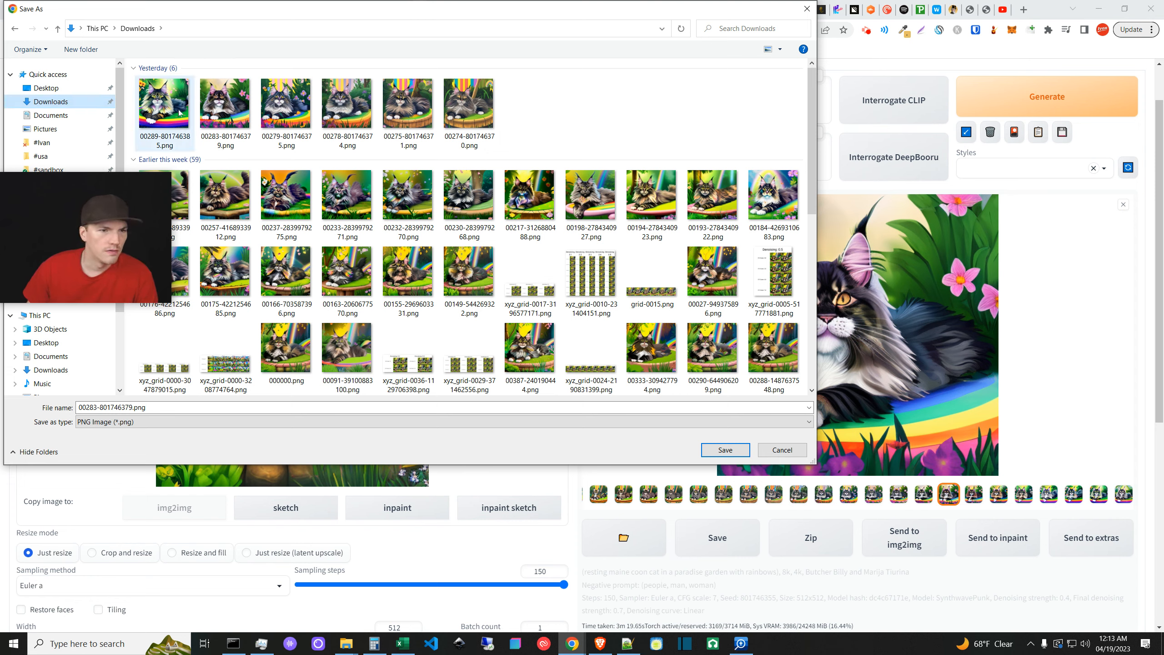
pyautogui.click(781, 450)
# - Save the result as 00283-801746379.png in Downloads, replacing the existing file
pyautogui.rightClick(791, 331)
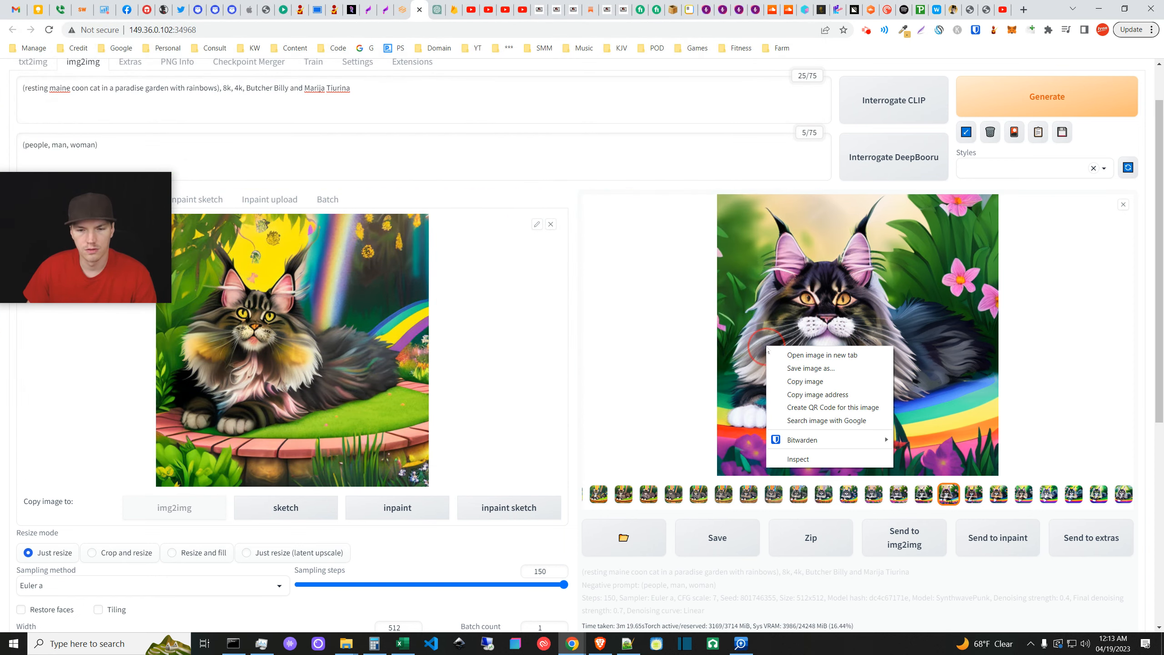
pyautogui.click(800, 370)
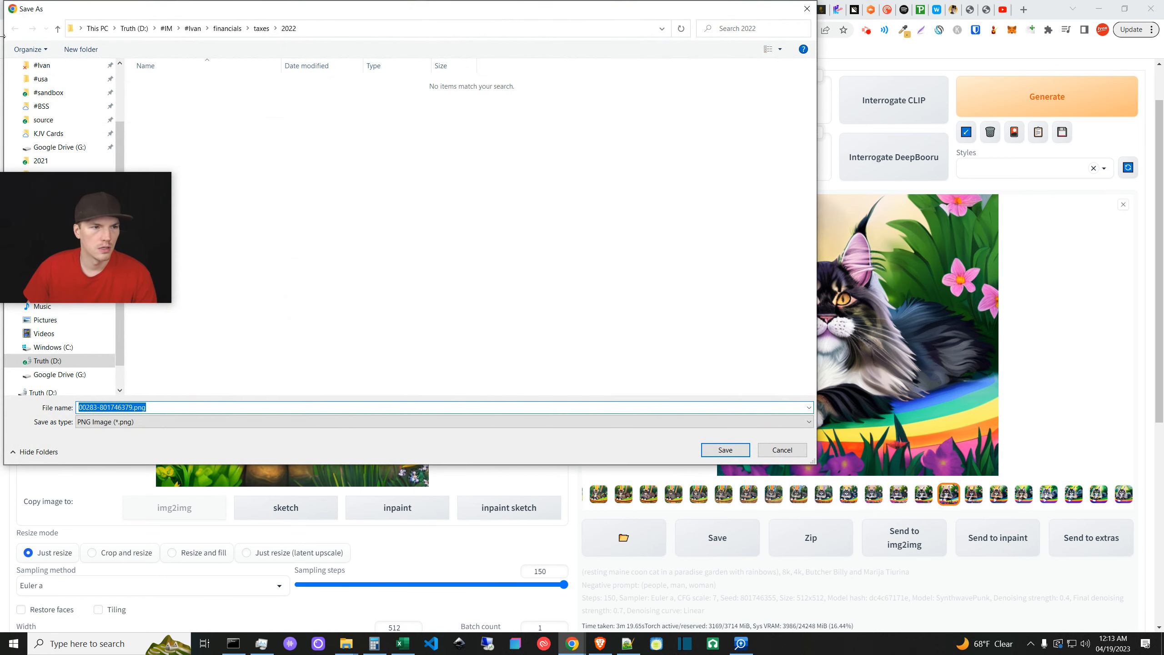
pyautogui.scroll(2, 59, 91)
pyautogui.click(69, 101)
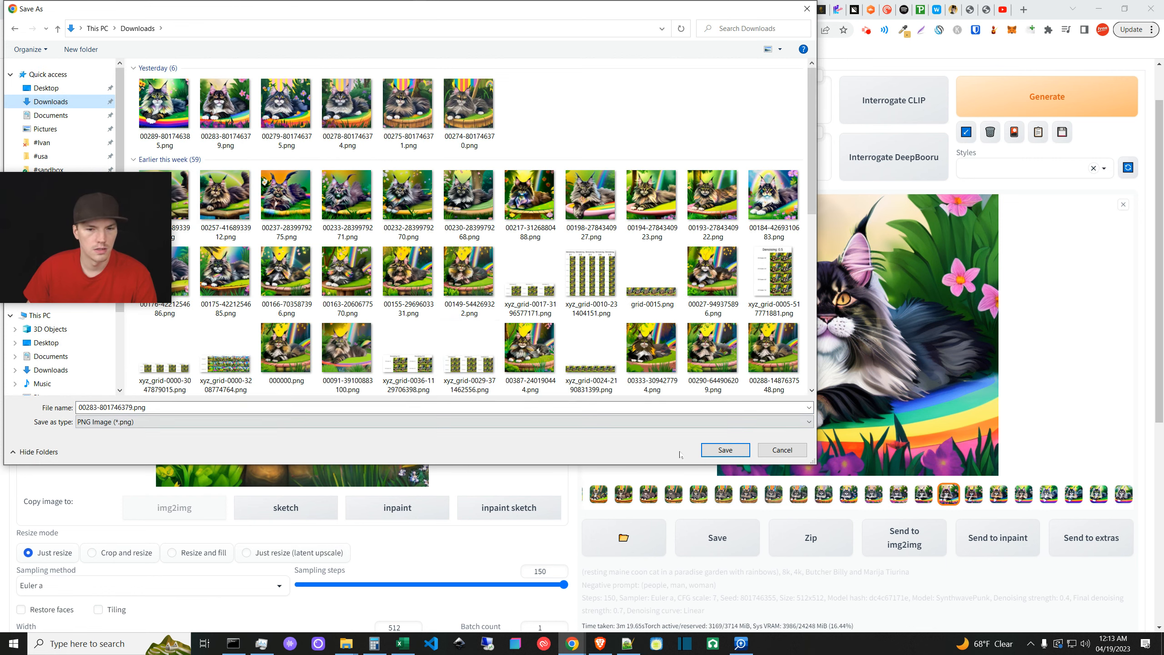
pyautogui.click(725, 450)
pyautogui.click(615, 327)
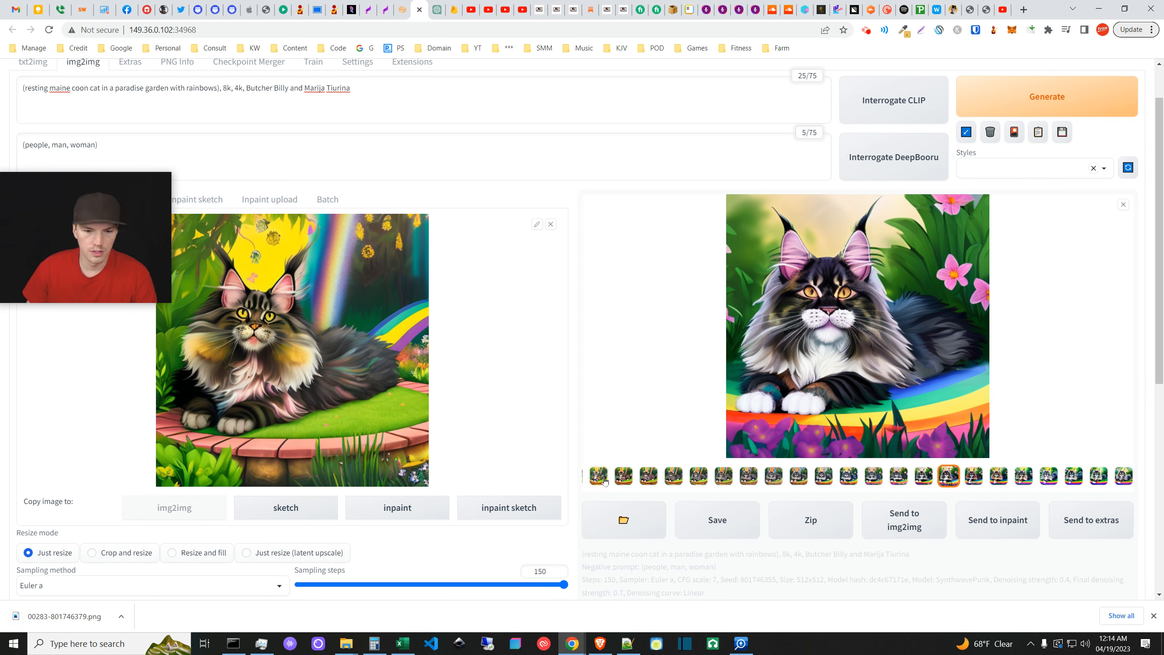
# - Preview the loop frames: butterflies, wooden tub, yellow stars, grey cat on rainbow, yellow background
pyautogui.click(604, 482)
pyautogui.click(808, 480)
pyautogui.click(782, 476)
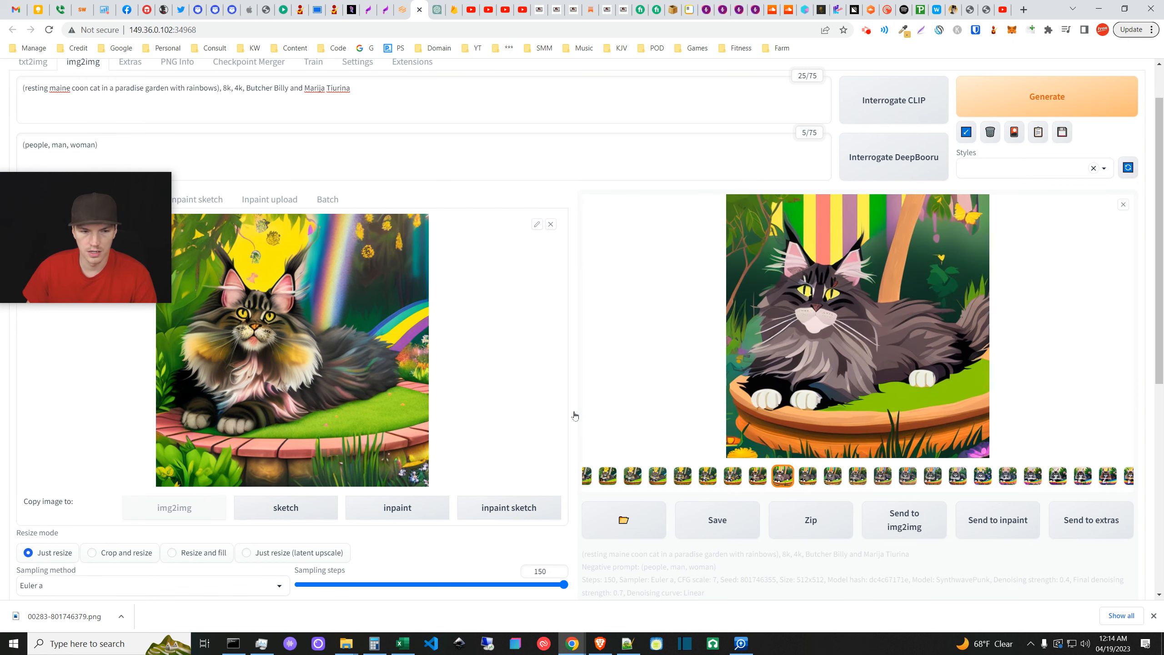
pyautogui.click(759, 476)
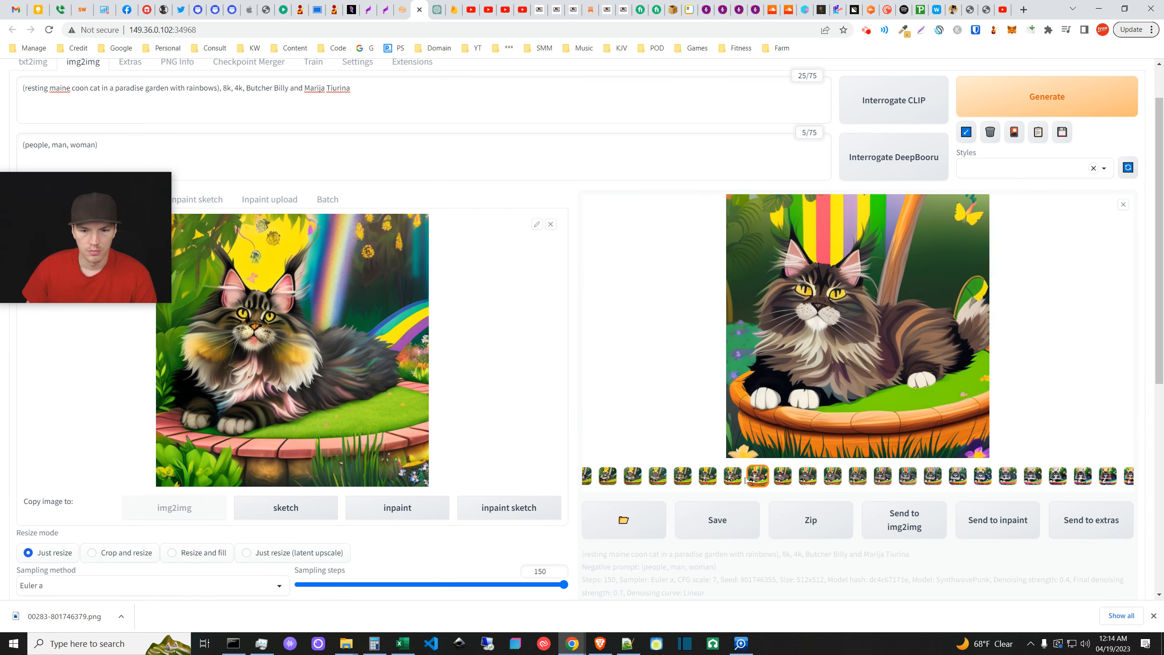
pyautogui.click(729, 477)
pyautogui.click(708, 478)
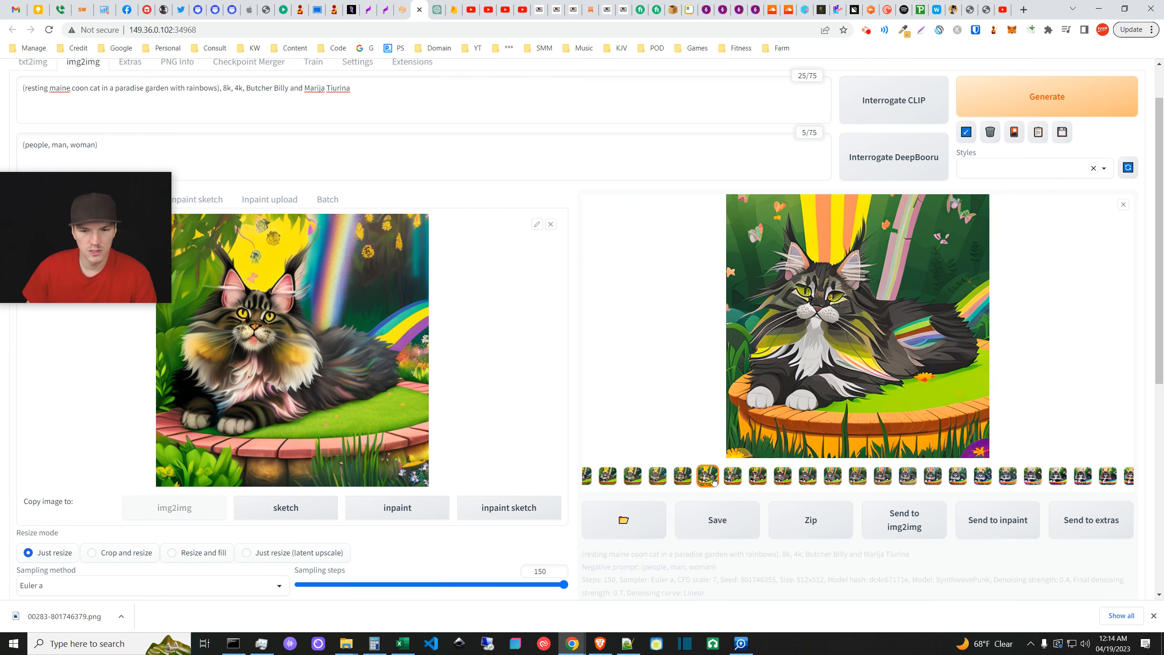
pyautogui.click(683, 478)
pyautogui.click(651, 479)
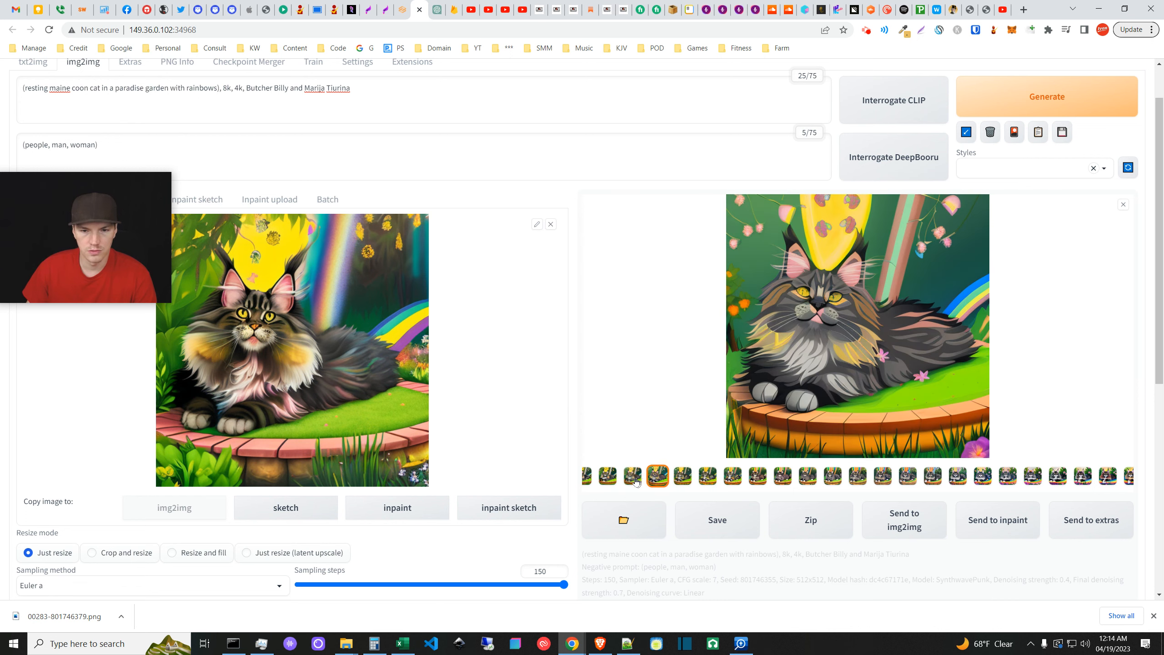
pyautogui.click(632, 478)
pyautogui.click(857, 481)
pyautogui.click(830, 480)
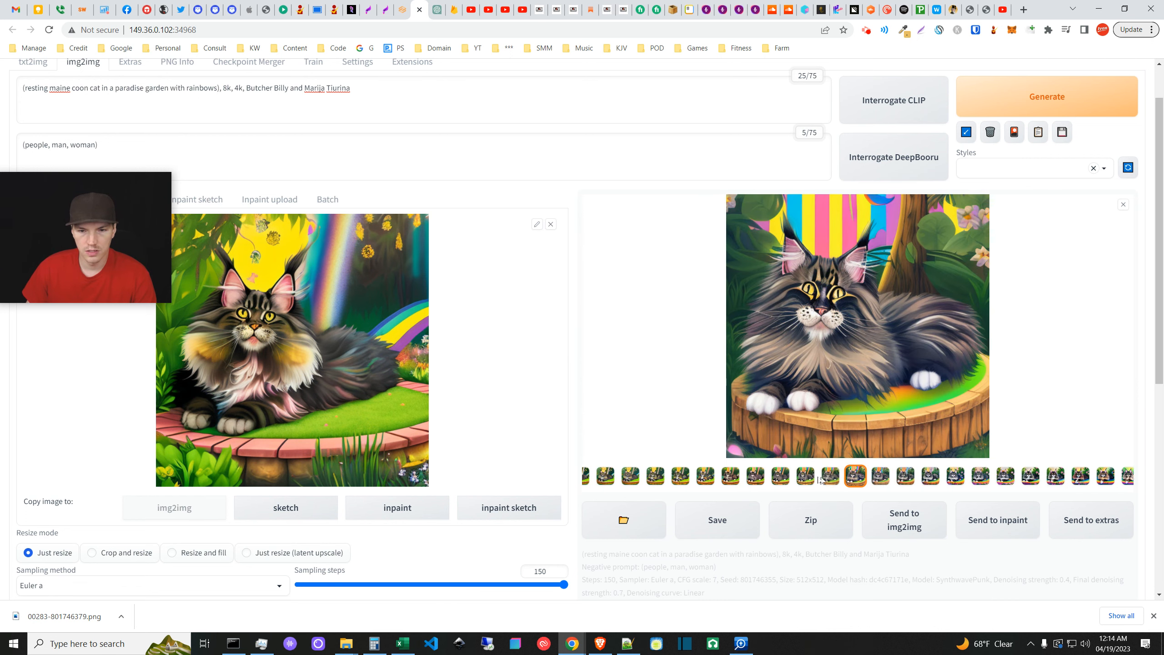
pyautogui.click(830, 481)
pyautogui.click(824, 479)
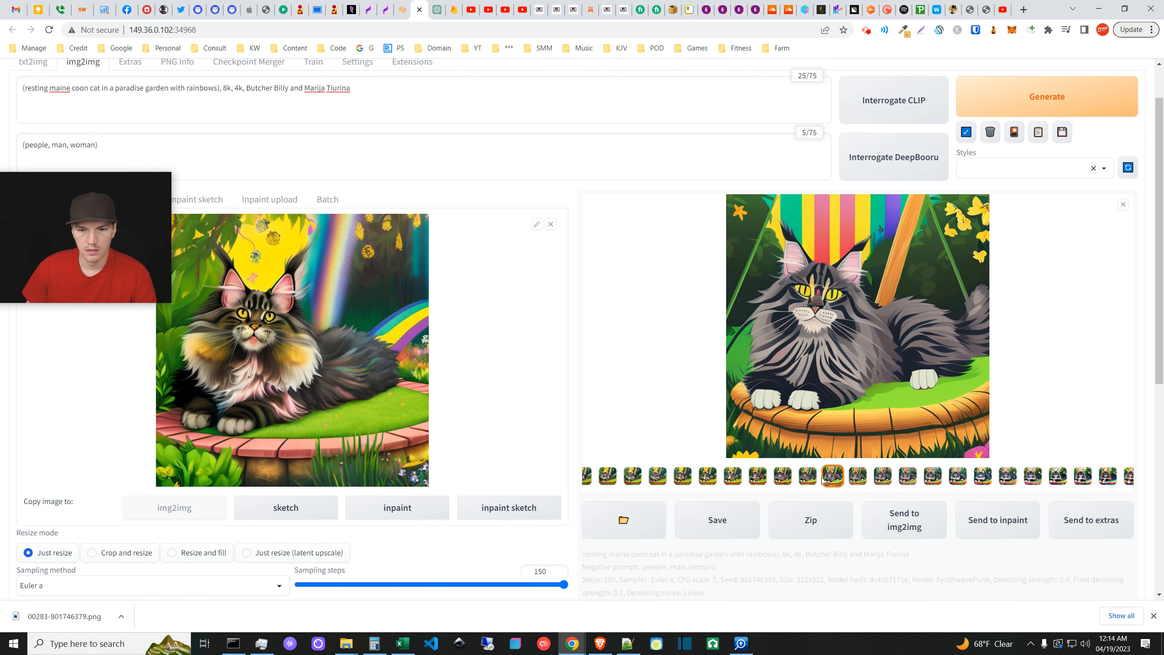
pyautogui.click(981, 476)
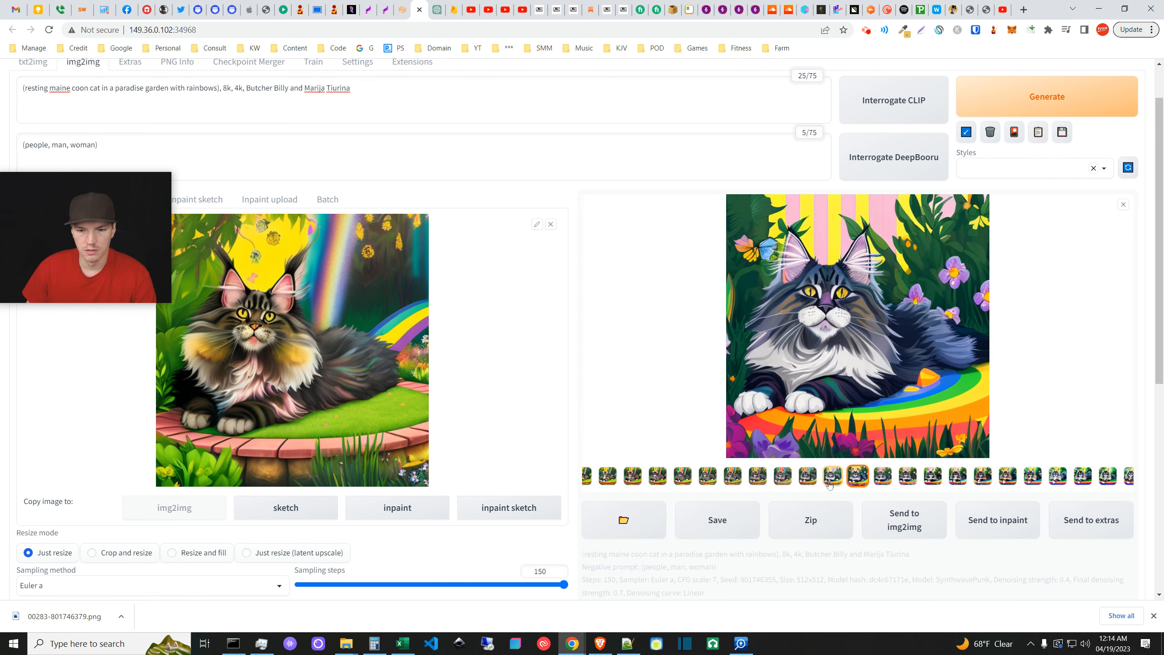
pyautogui.click(811, 479)
pyautogui.click(607, 479)
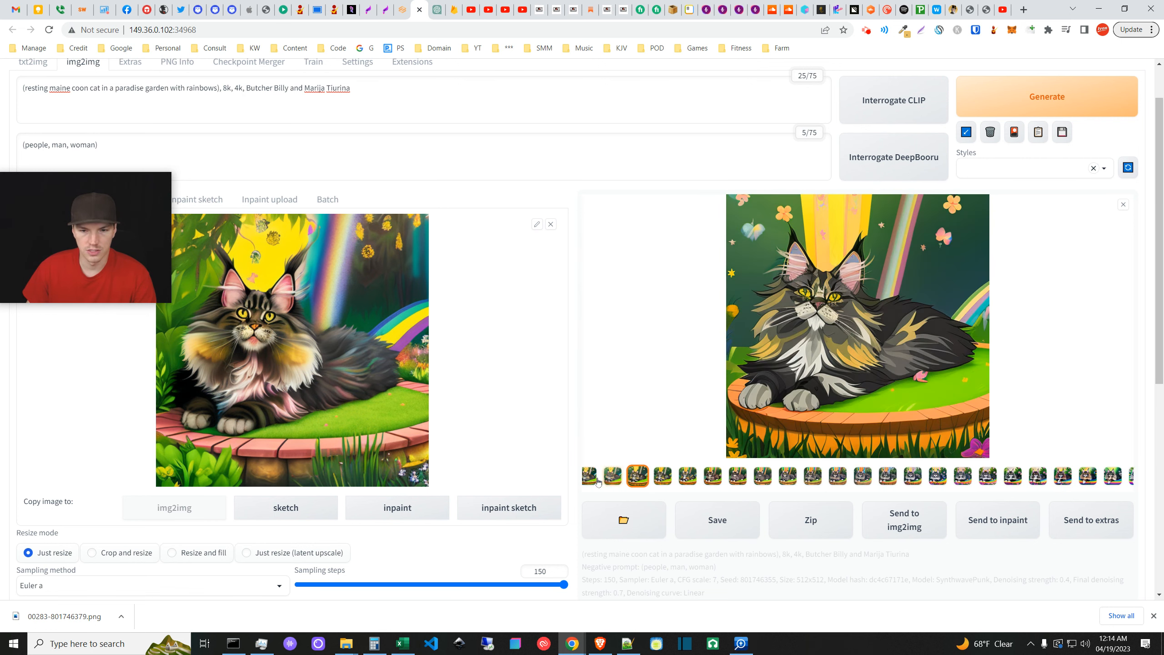
pyautogui.click(605, 480)
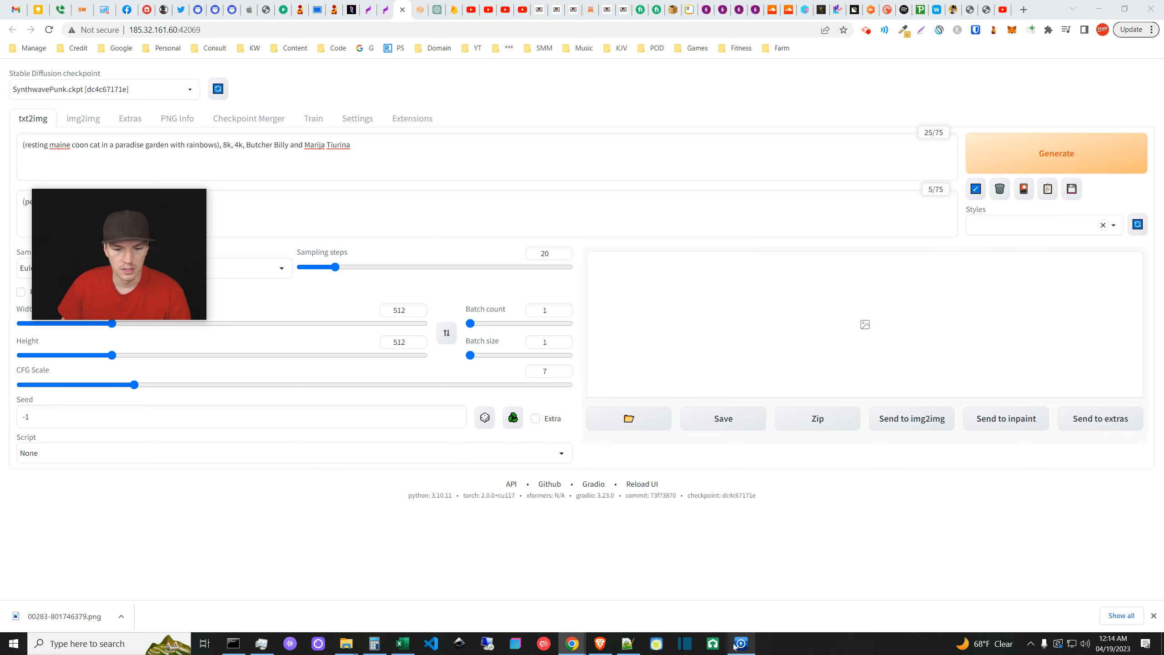
# - Bring up the Downloads window and open 00283-801746379.png in the photo viewer
pyautogui.moveTo(352, 646)
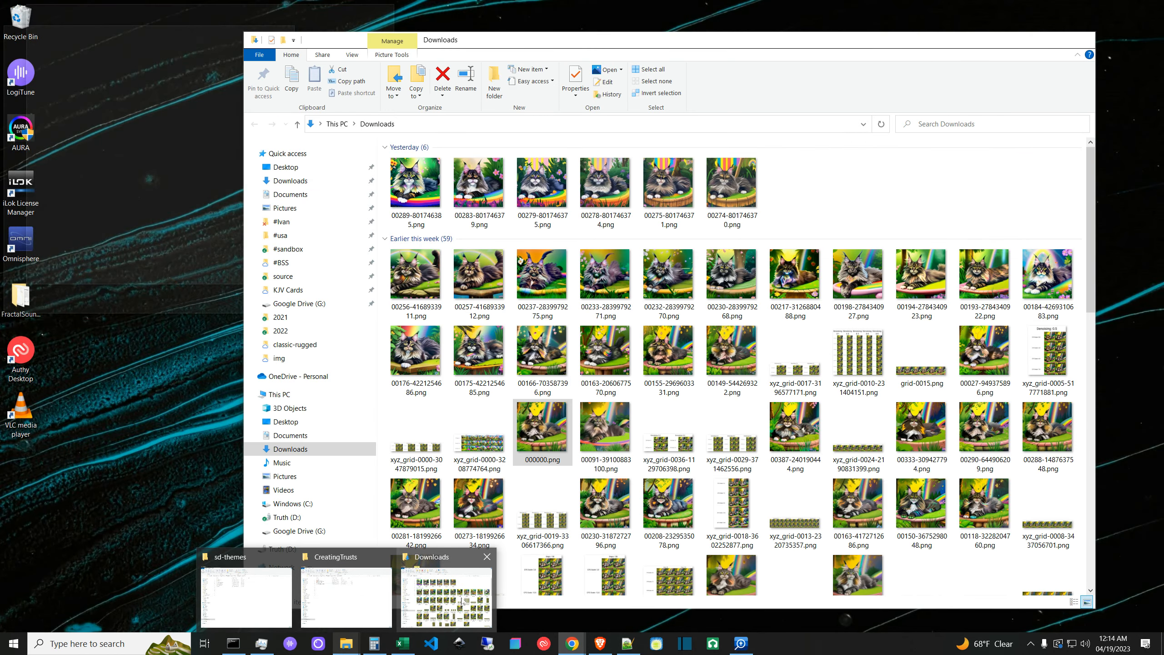
pyautogui.click(462, 599)
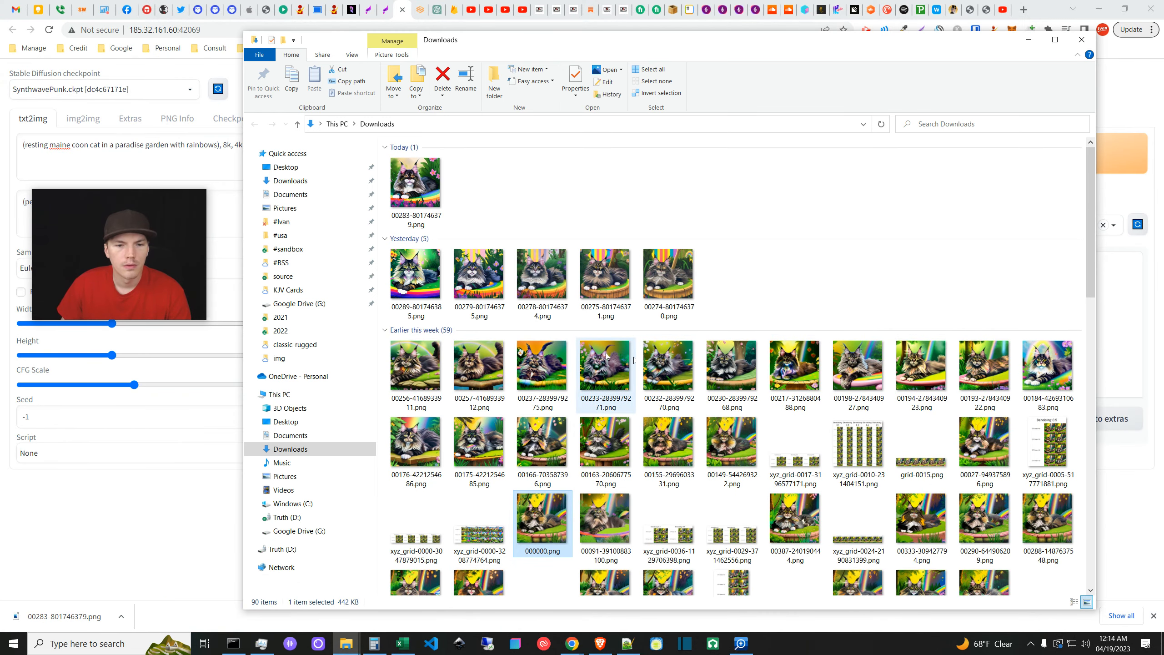
pyautogui.doubleClick(420, 194)
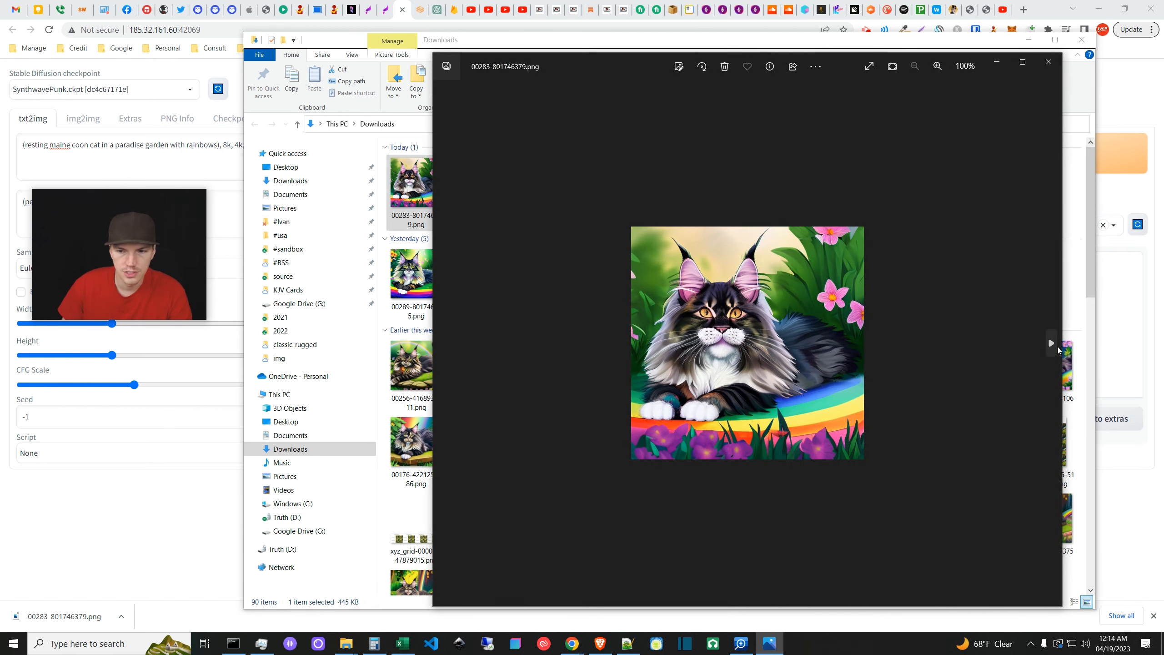
# - Advance one image, then reposition and enlarge the photo viewer window
pyautogui.click(1050, 345)
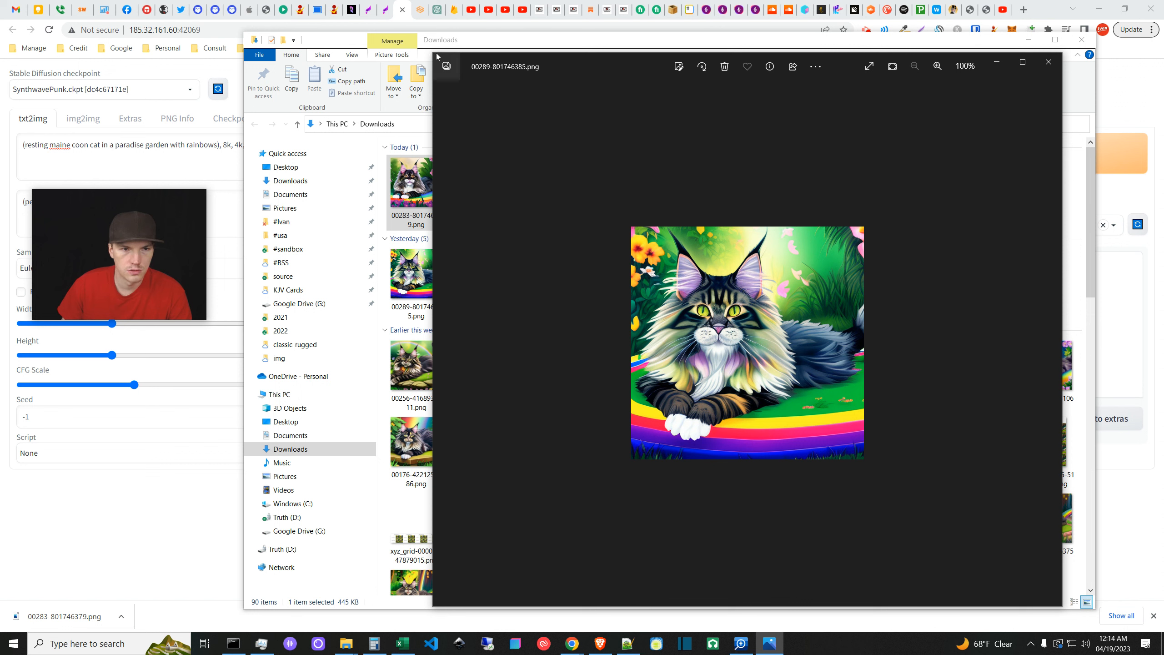
pyautogui.moveTo(590, 58); pyautogui.dragTo(369, 104)
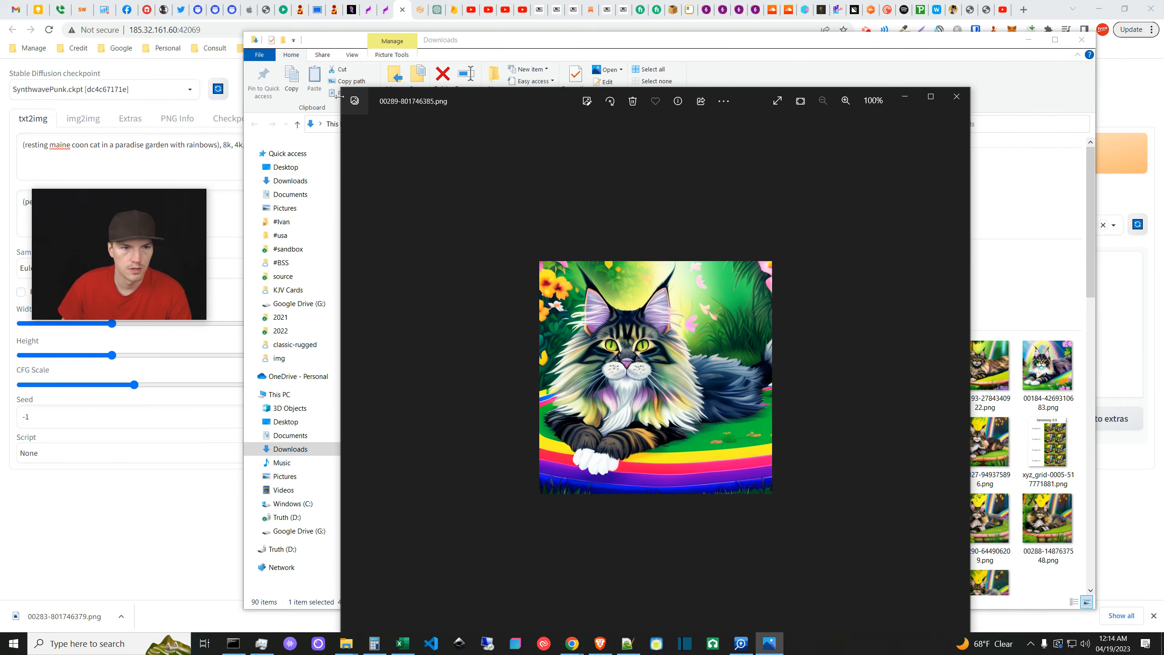
pyautogui.moveTo(530, 98); pyautogui.dragTo(427, 37)
pyautogui.moveTo(866, 578); pyautogui.dragTo(1073, 613)
pyautogui.scroll(5, 729, 340)
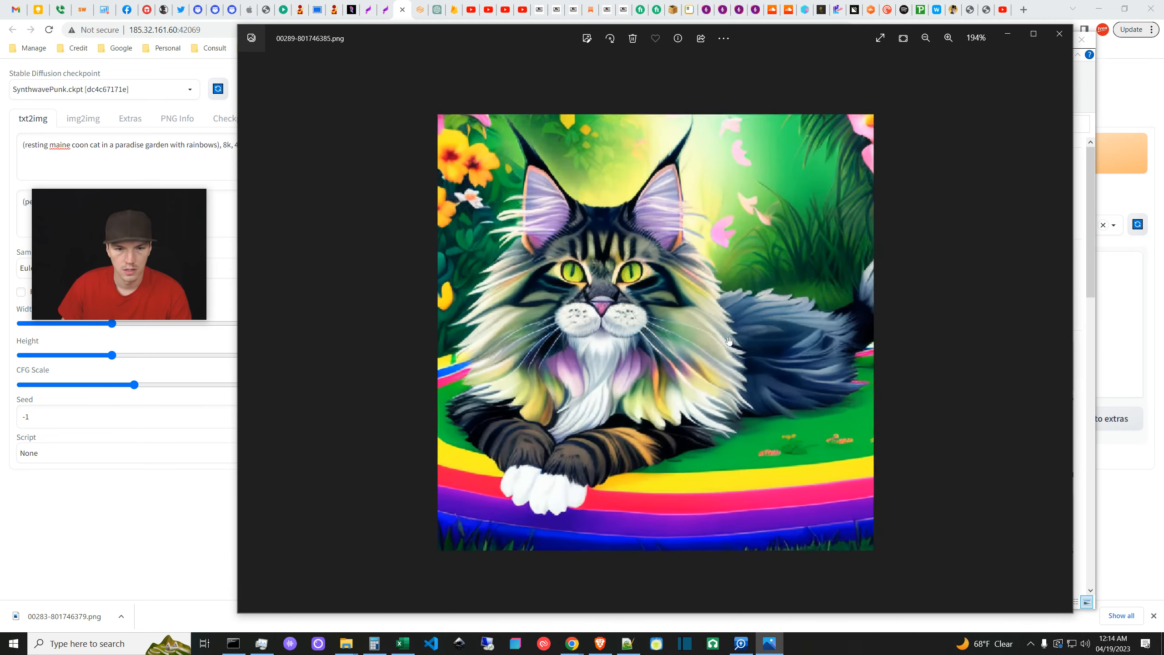
pyautogui.scroll(-5, 729, 340)
# - Page through 00279, 00275 and 00274 down to the 00256 cat image, then minimize the viewer
pyautogui.click(1061, 333)
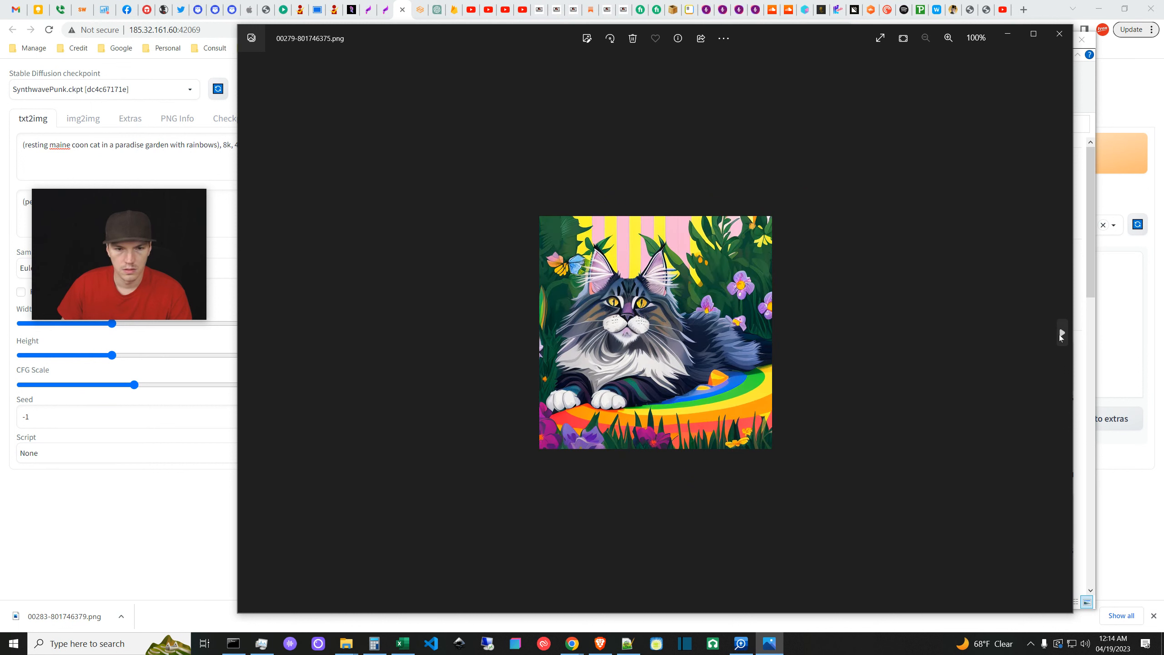
pyautogui.click(1061, 335)
pyautogui.click(1061, 335)
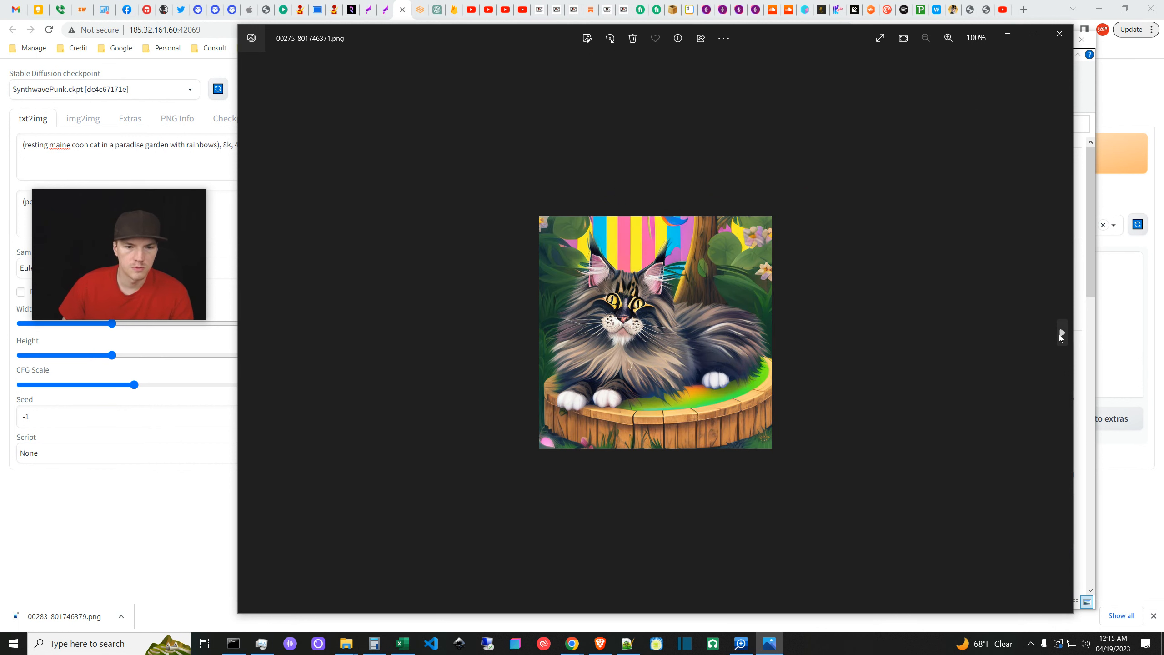
pyautogui.click(1061, 335)
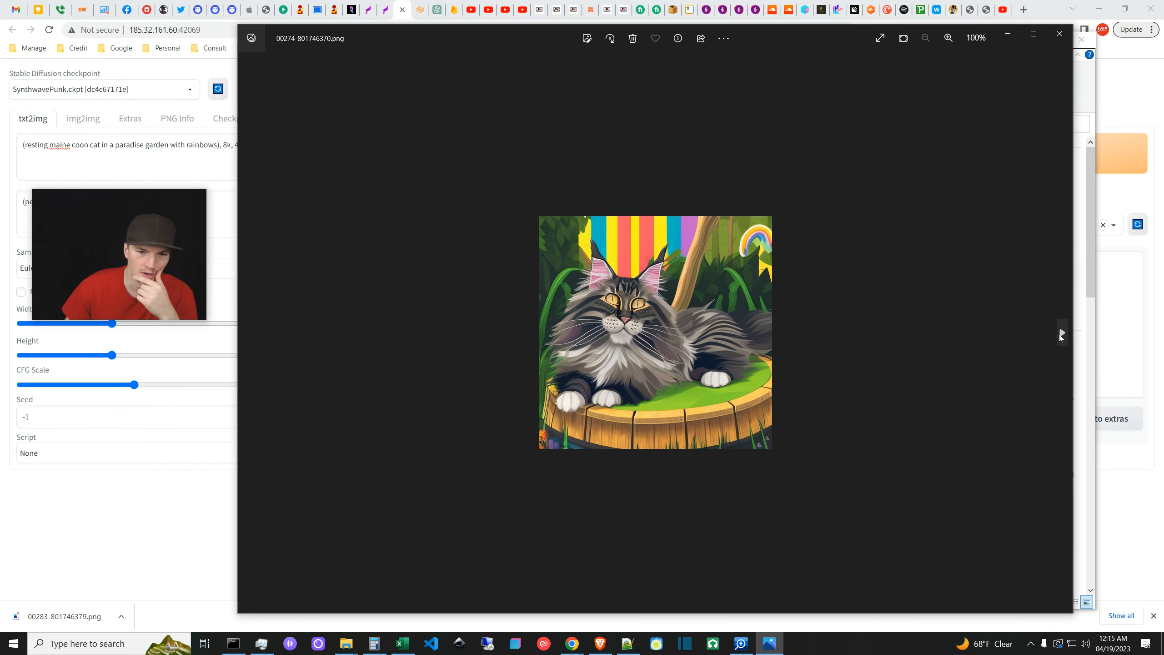
pyautogui.click(1061, 334)
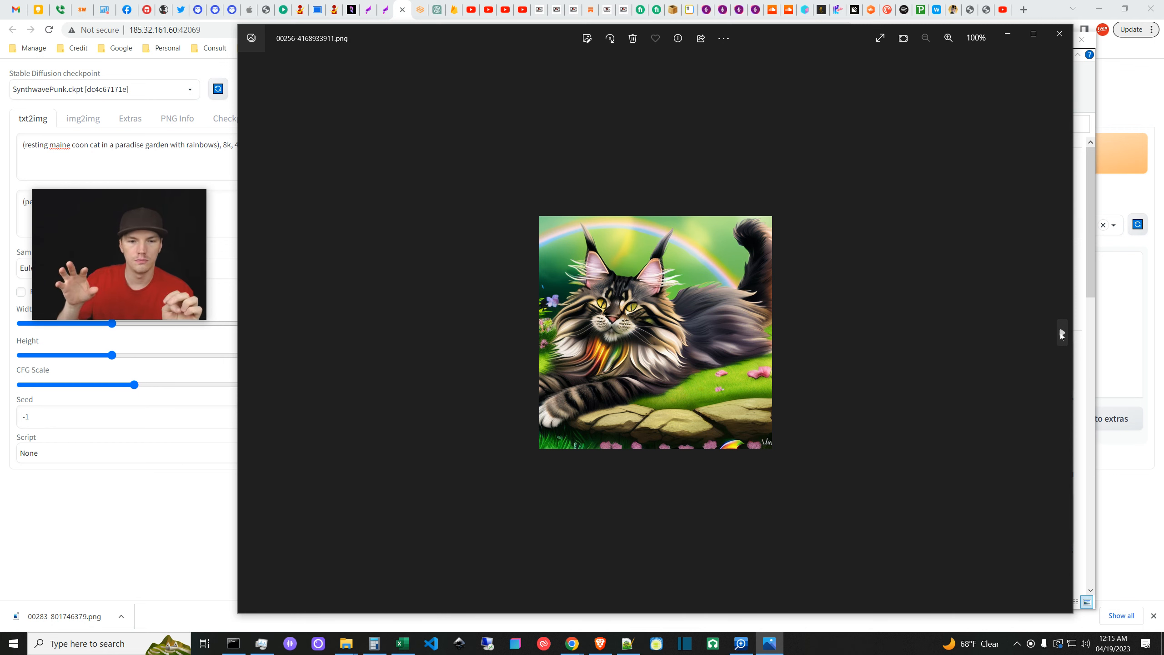
pyautogui.click(1006, 37)
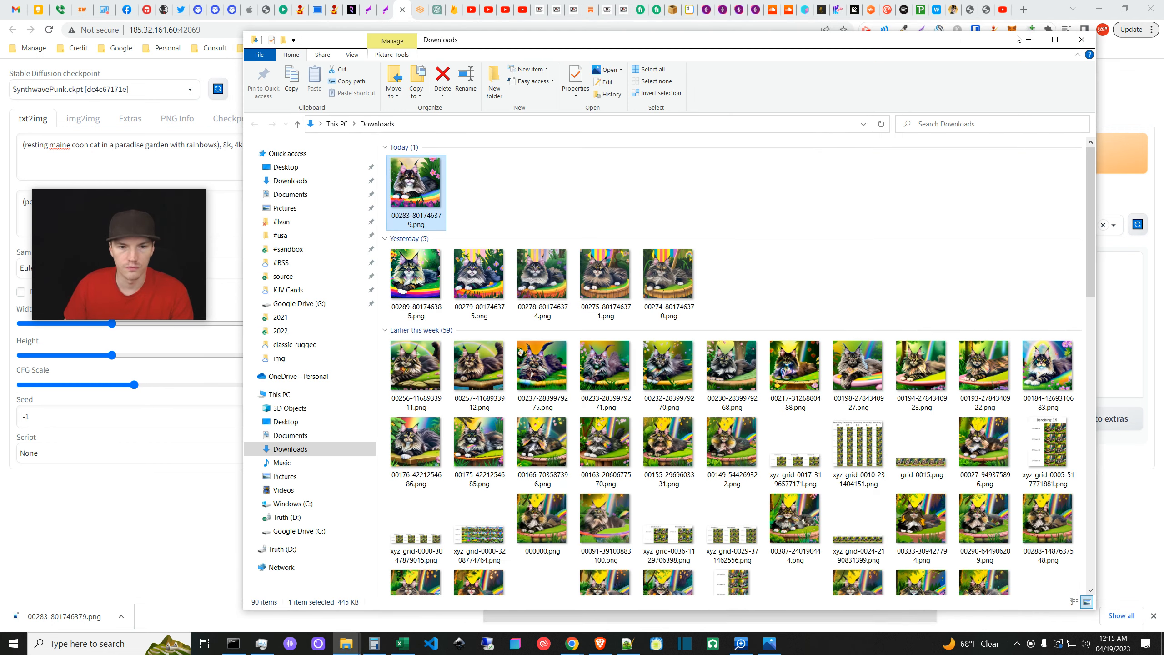
# - Deselect the Downloads files and, back in img2img, preview frames down to the tabby on a rainbow
pyautogui.click(784, 186)
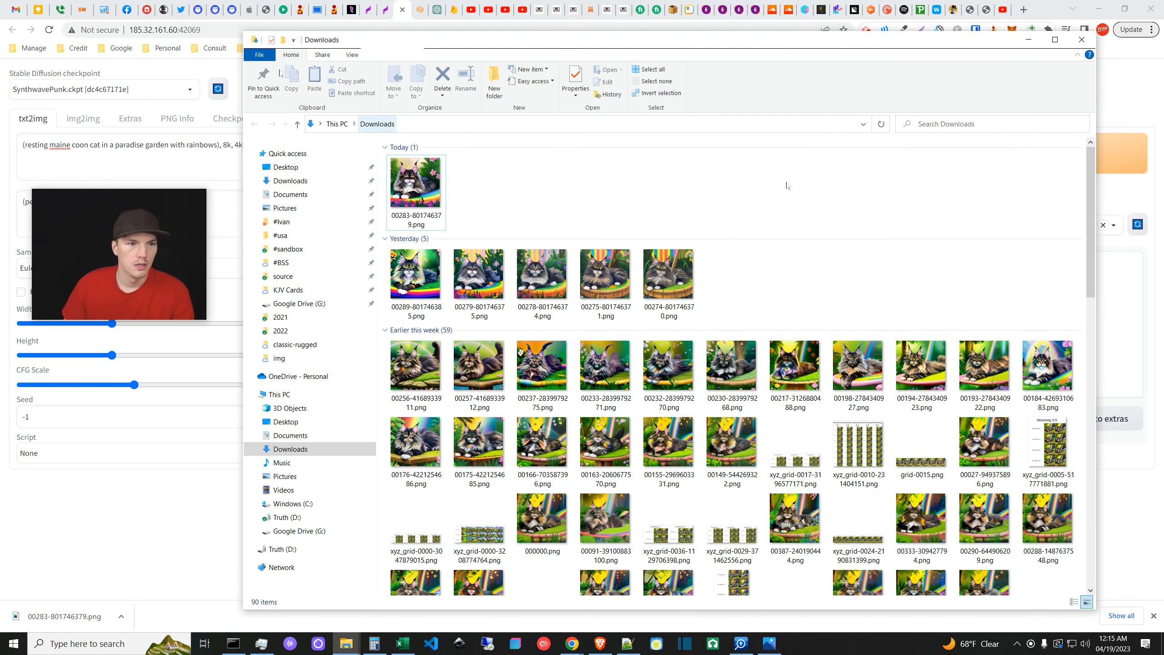
pyautogui.click(416, 6)
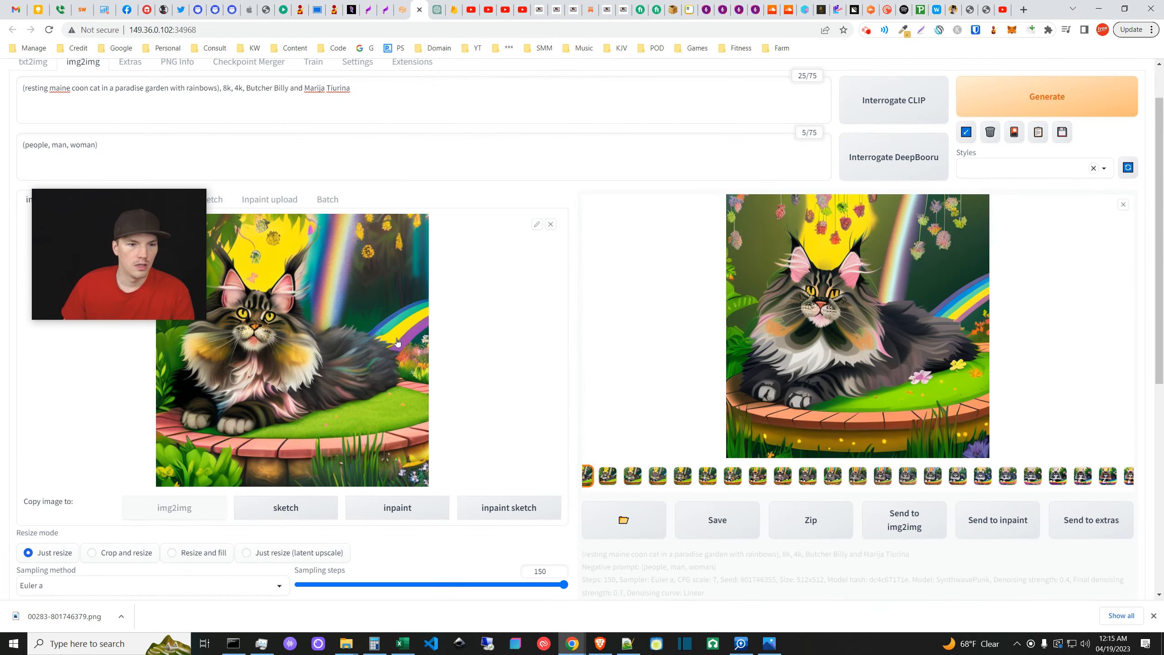
pyautogui.click(1104, 479)
pyautogui.click(1095, 479)
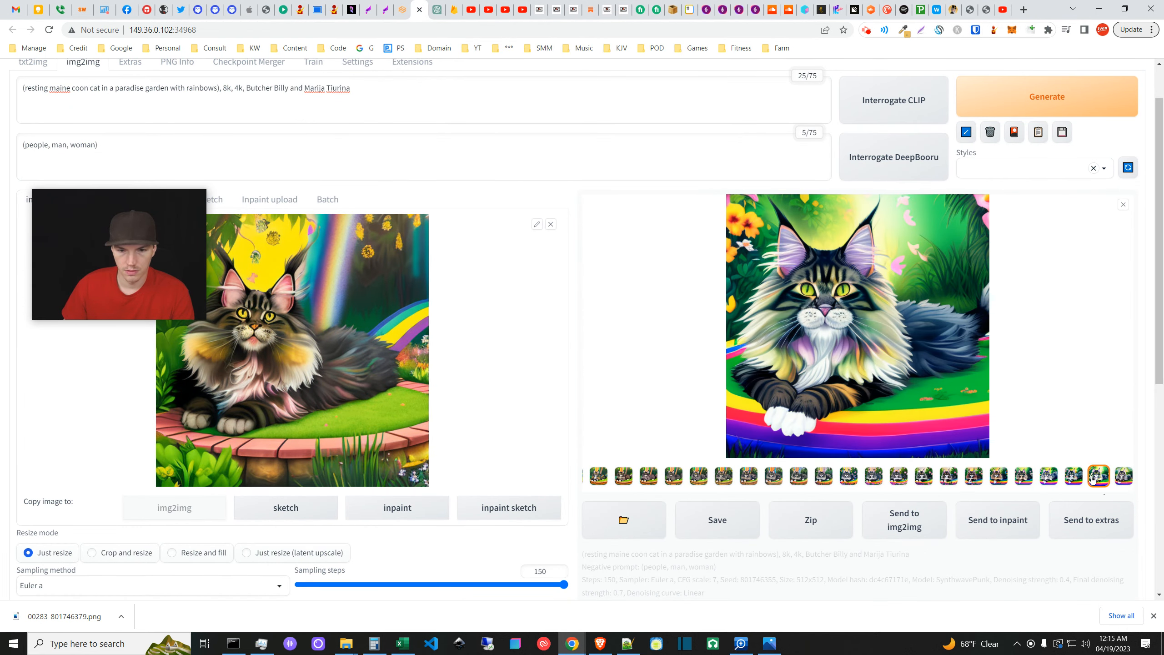
pyautogui.click(1072, 477)
pyautogui.click(1048, 477)
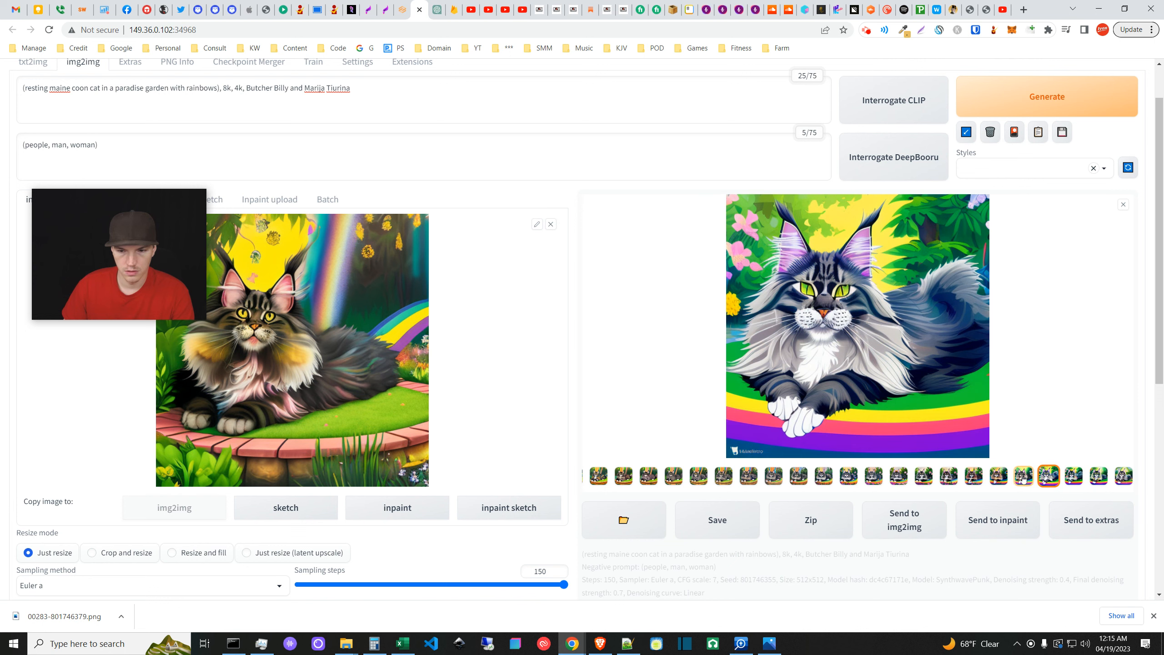
pyautogui.click(1023, 478)
pyautogui.click(999, 477)
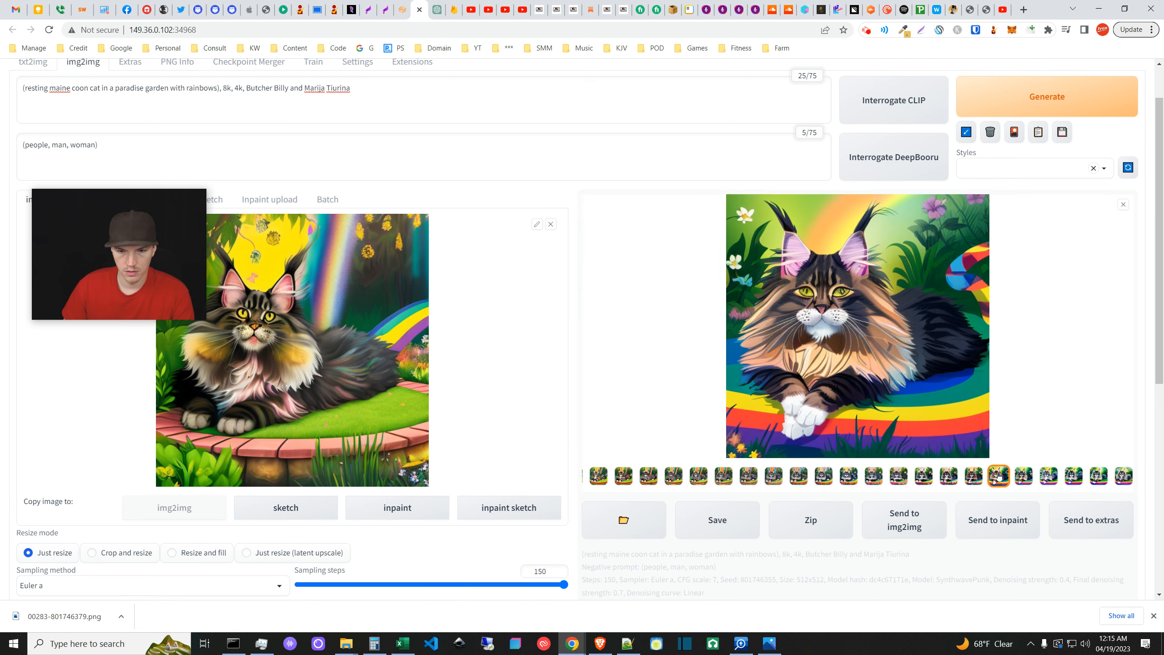
# - Preview more loop frames ending on the dark cat with pink flowers, then bring Photos forward
pyautogui.click(1122, 478)
pyautogui.click(1099, 477)
pyautogui.click(1072, 476)
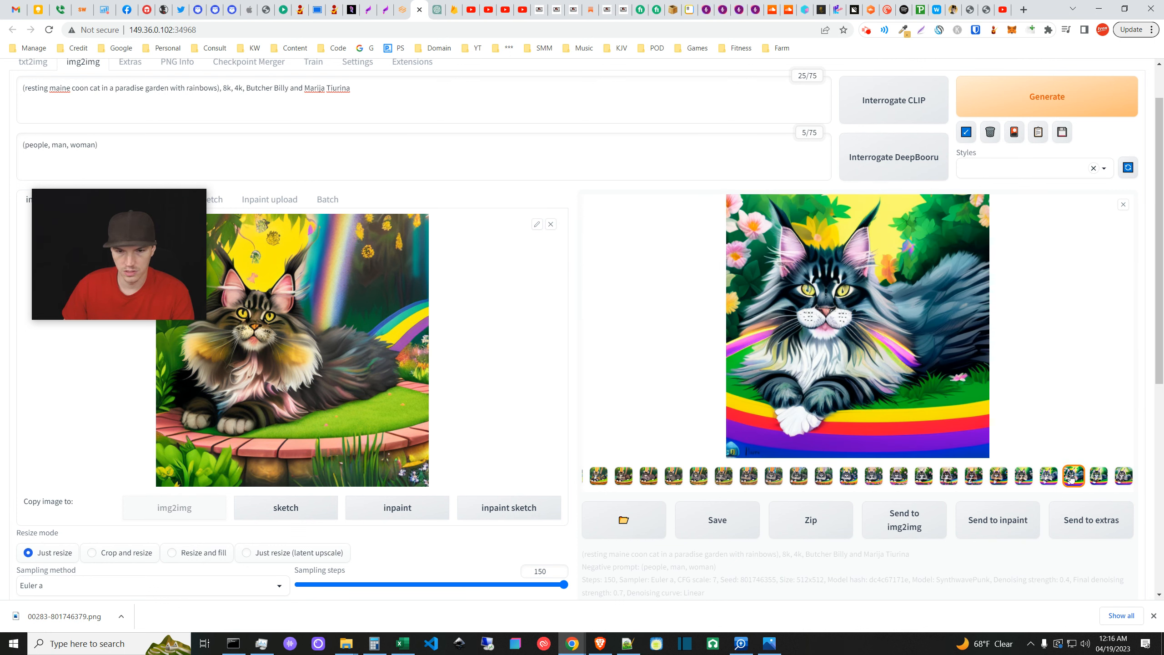
pyautogui.click(1048, 477)
pyautogui.click(1027, 477)
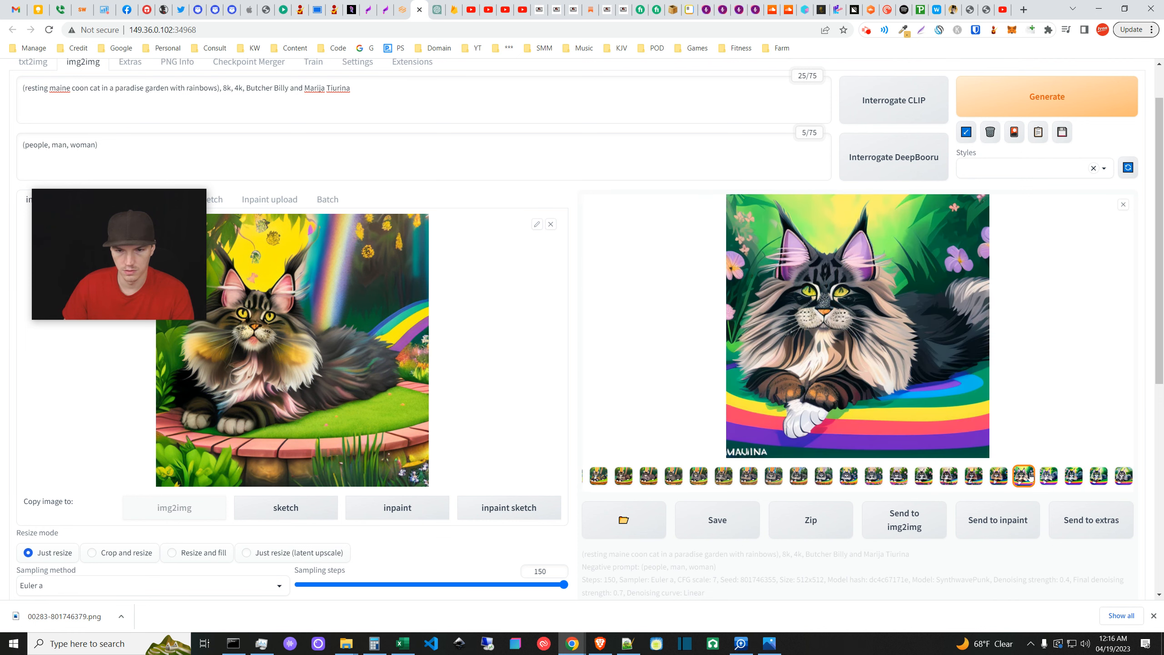
pyautogui.click(999, 477)
pyautogui.click(973, 477)
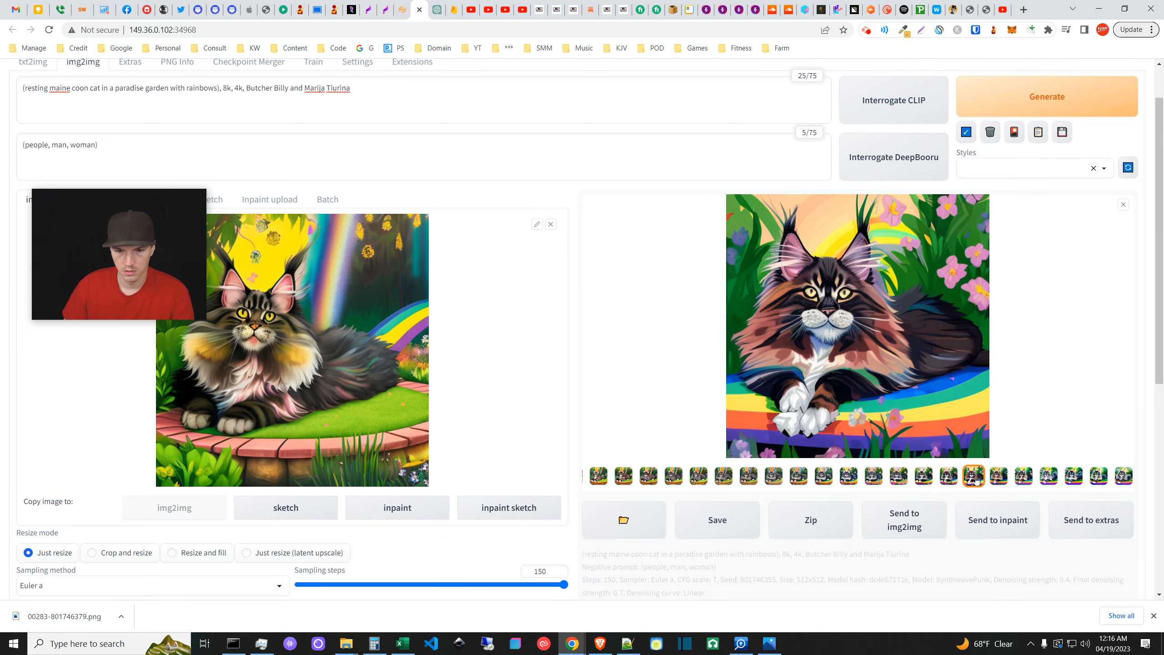
pyautogui.click(948, 476)
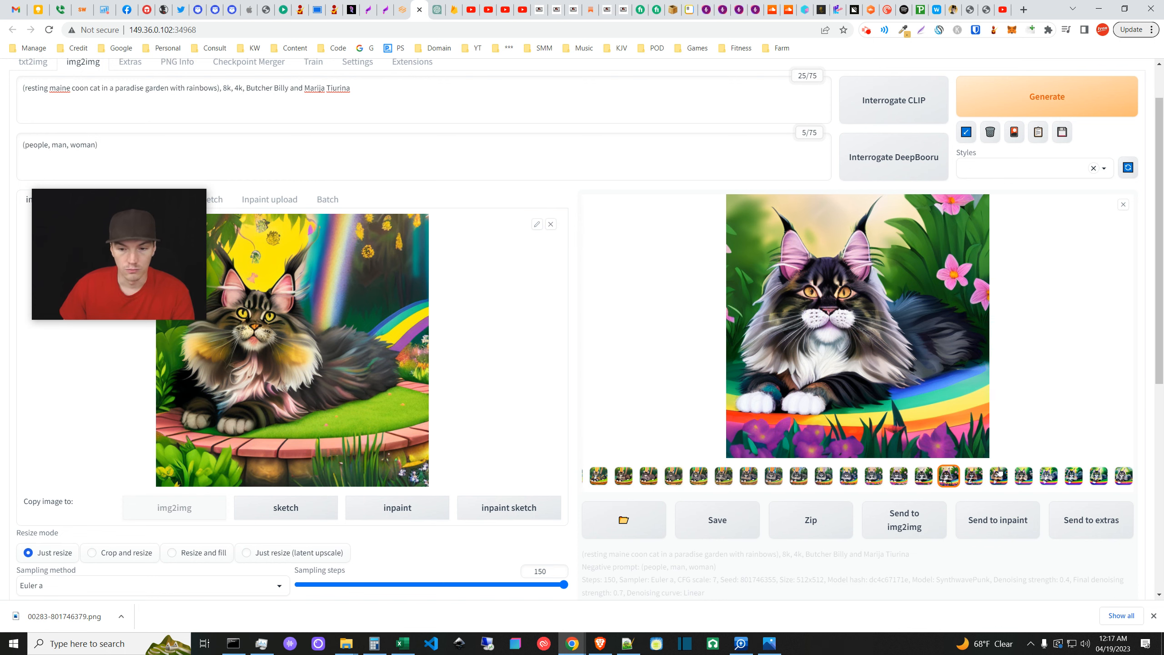
pyautogui.moveTo(769, 643)
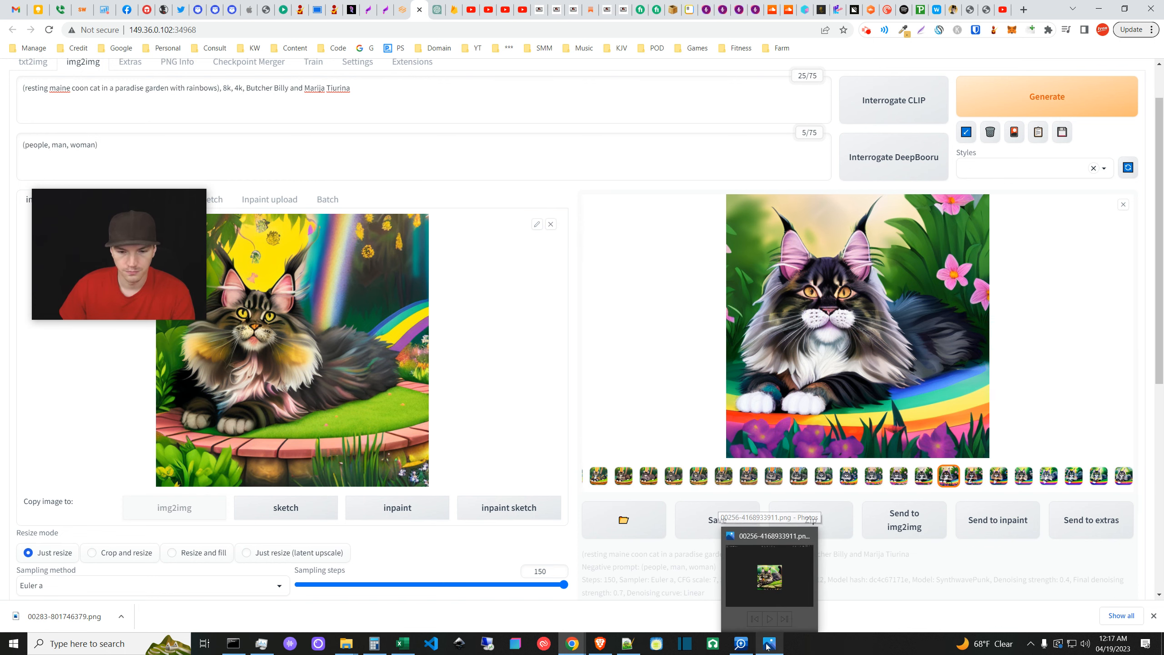
pyautogui.click(772, 546)
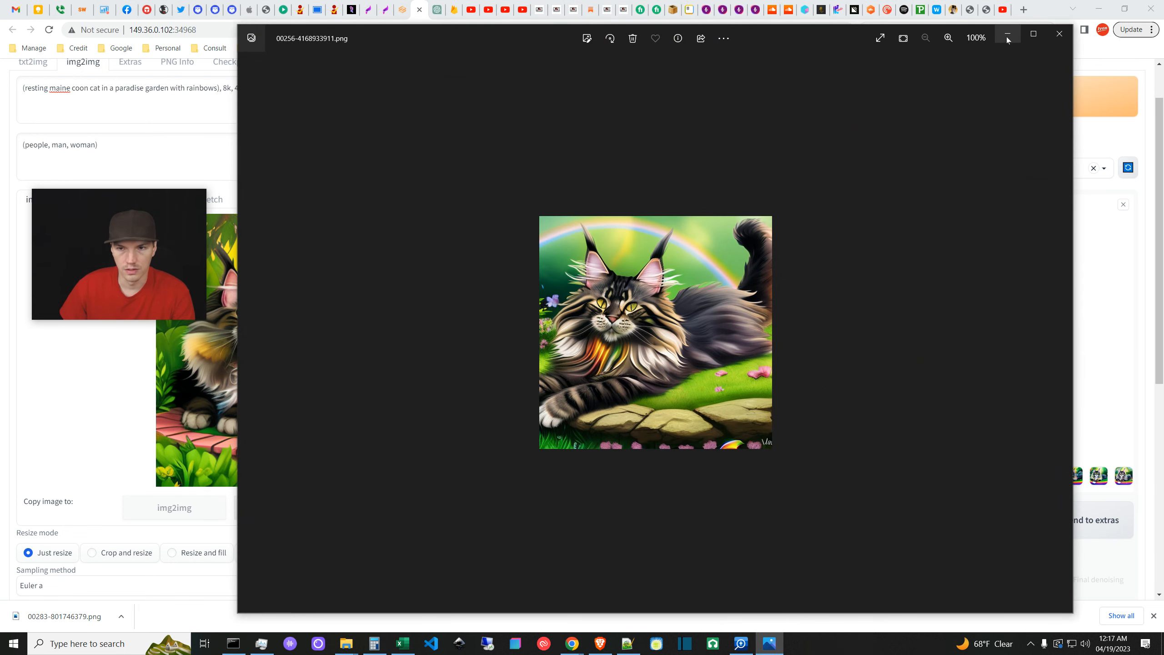
# - Advance nine images from 00256-4168933911.png to the Maine coon on a pink platform, 00193-2784340922.png
pyautogui.click(1061, 334)
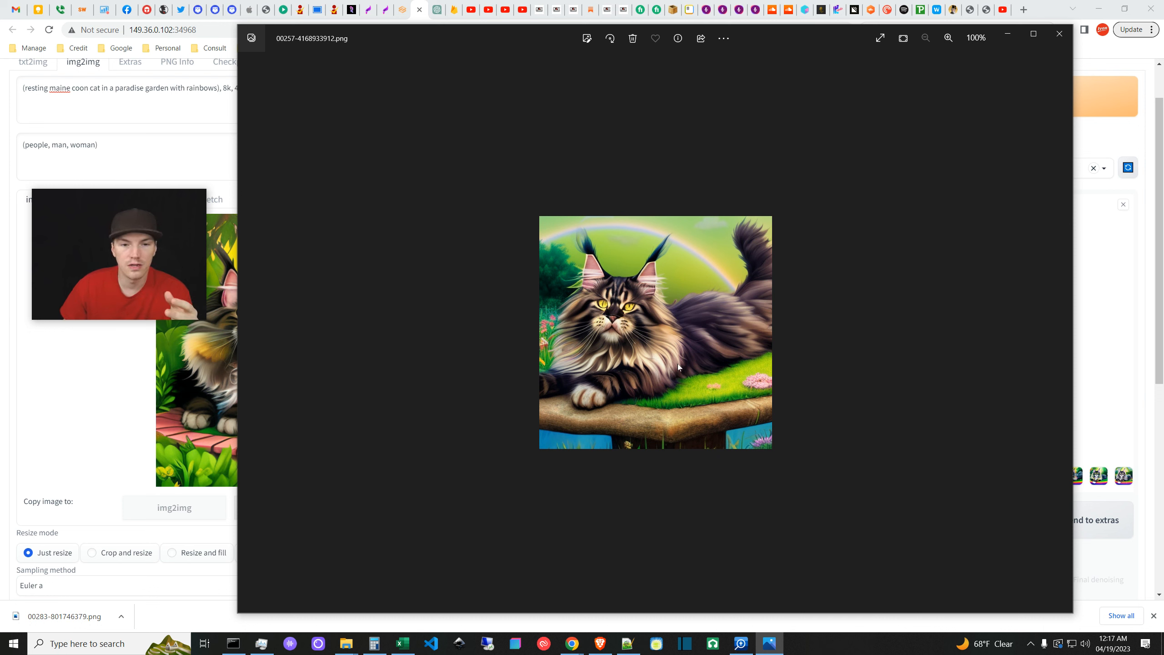
pyautogui.click(1061, 332)
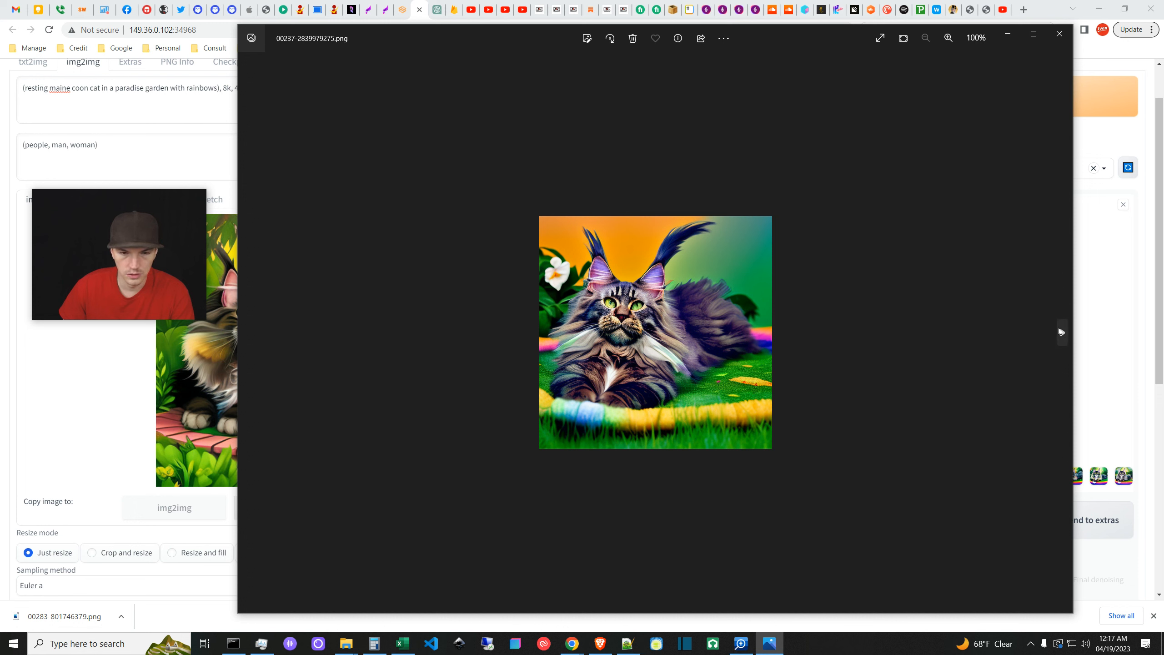
pyautogui.click(1060, 331)
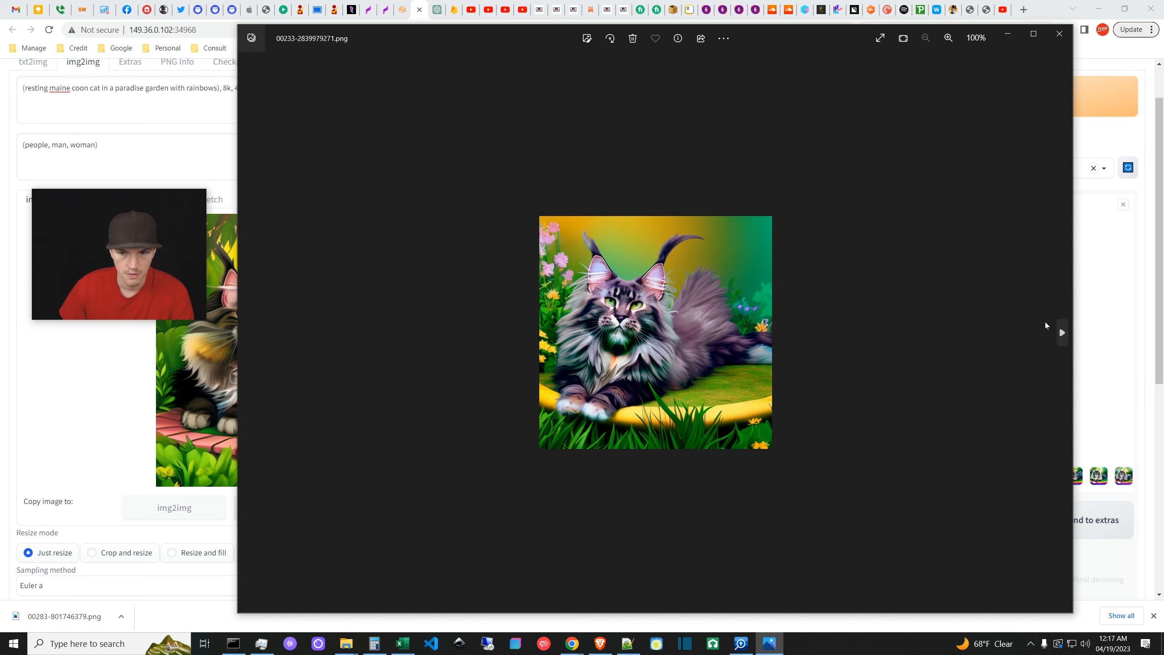
pyautogui.click(1062, 331)
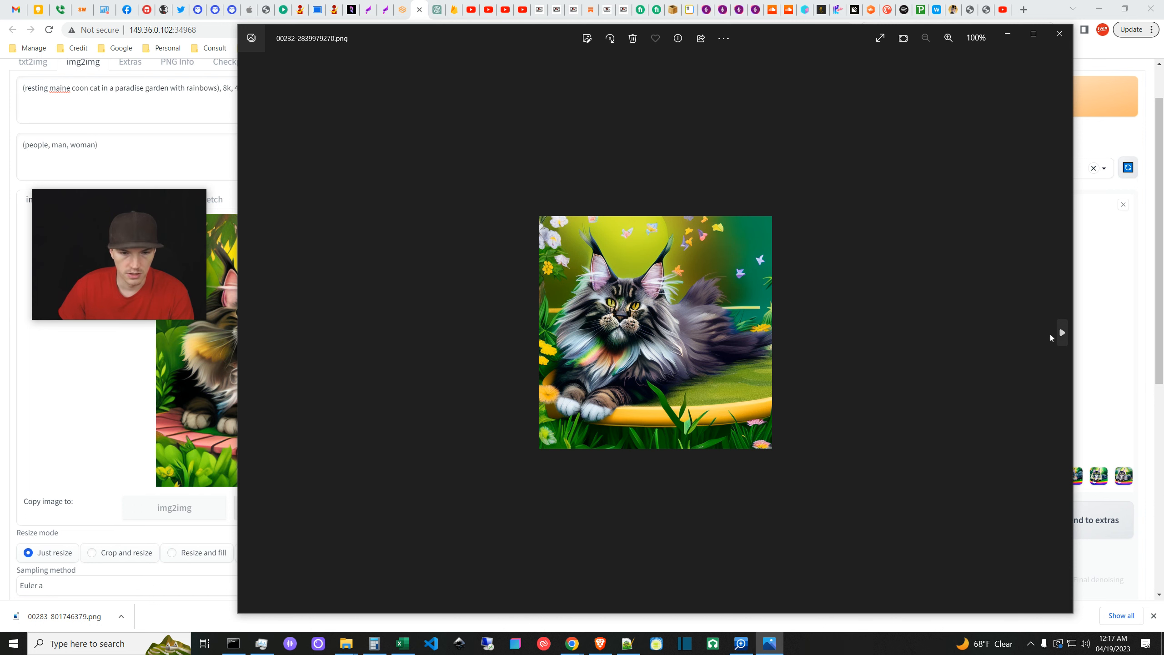
pyautogui.click(1056, 331)
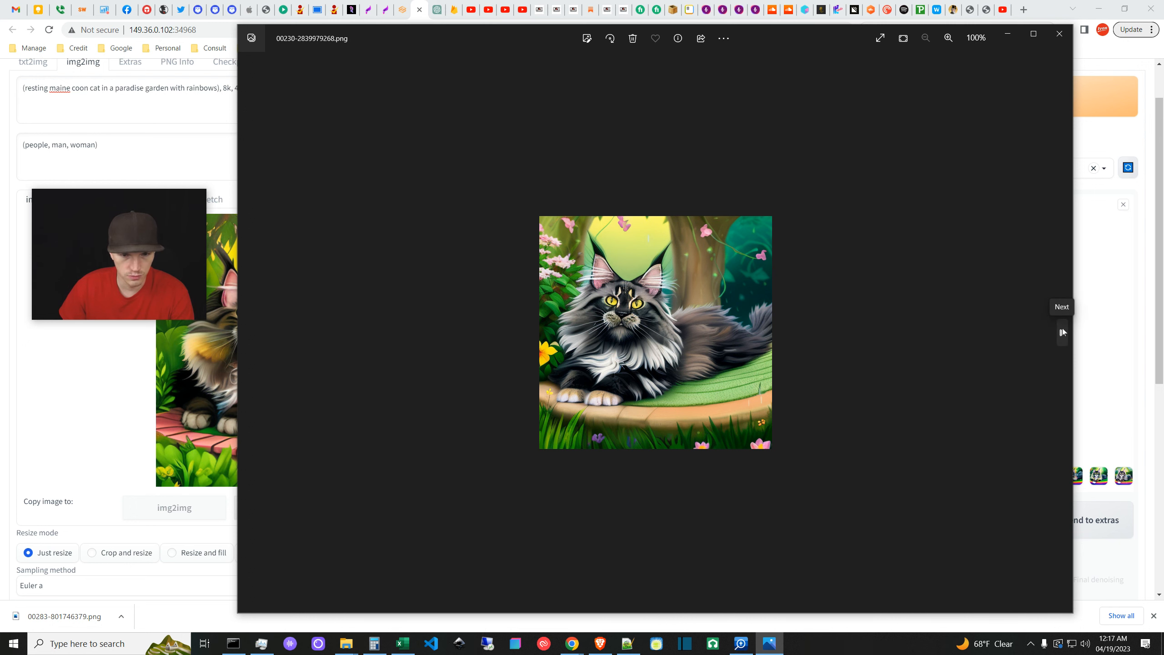
pyautogui.click(1062, 331)
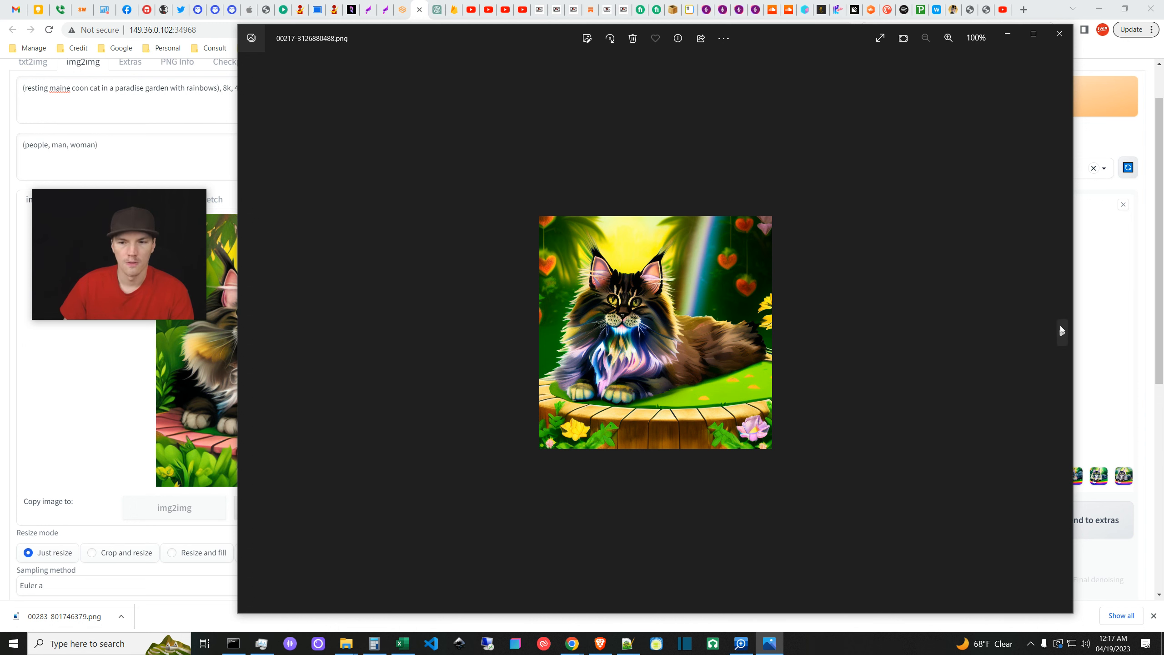
pyautogui.click(1059, 327)
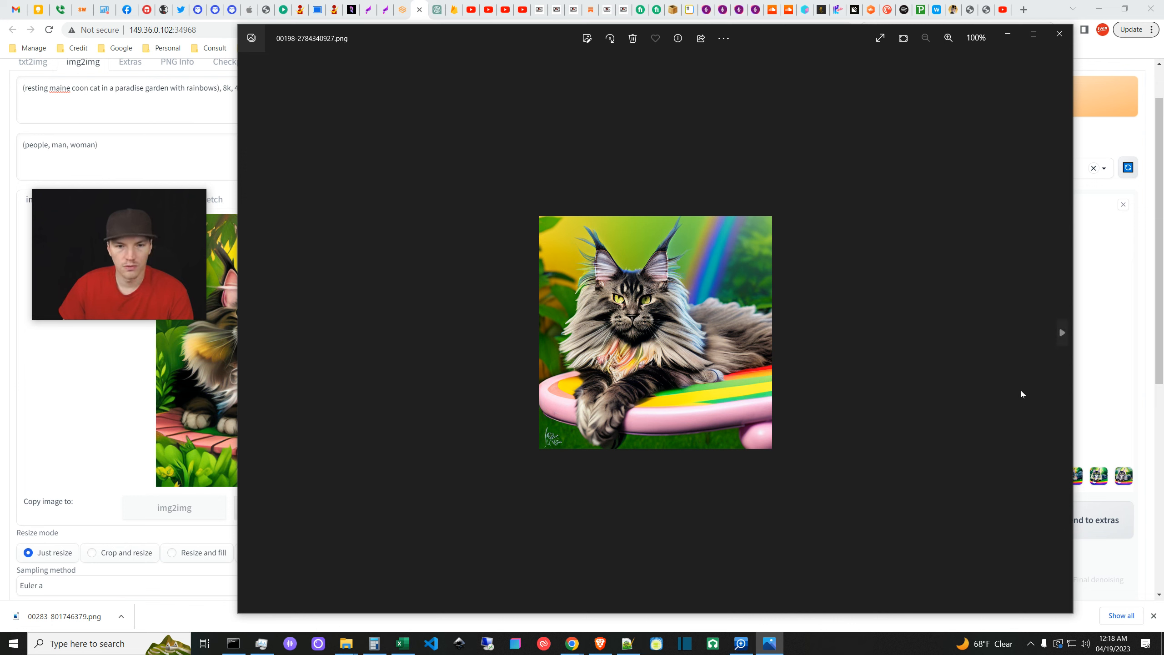
pyautogui.click(1062, 332)
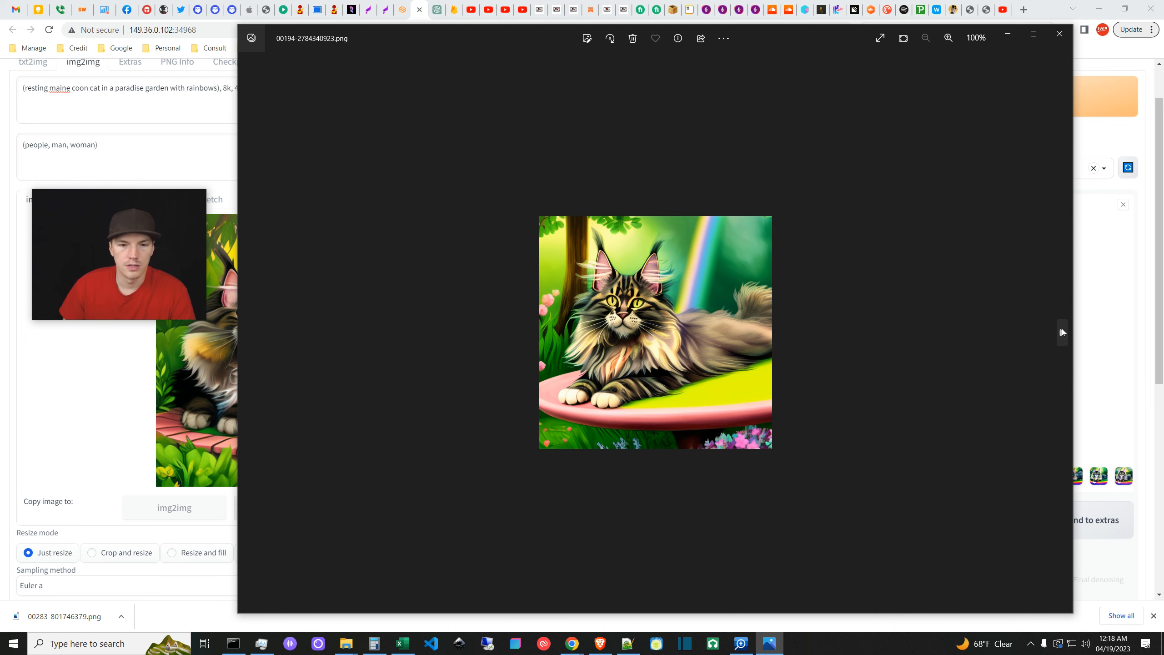
pyautogui.click(1061, 331)
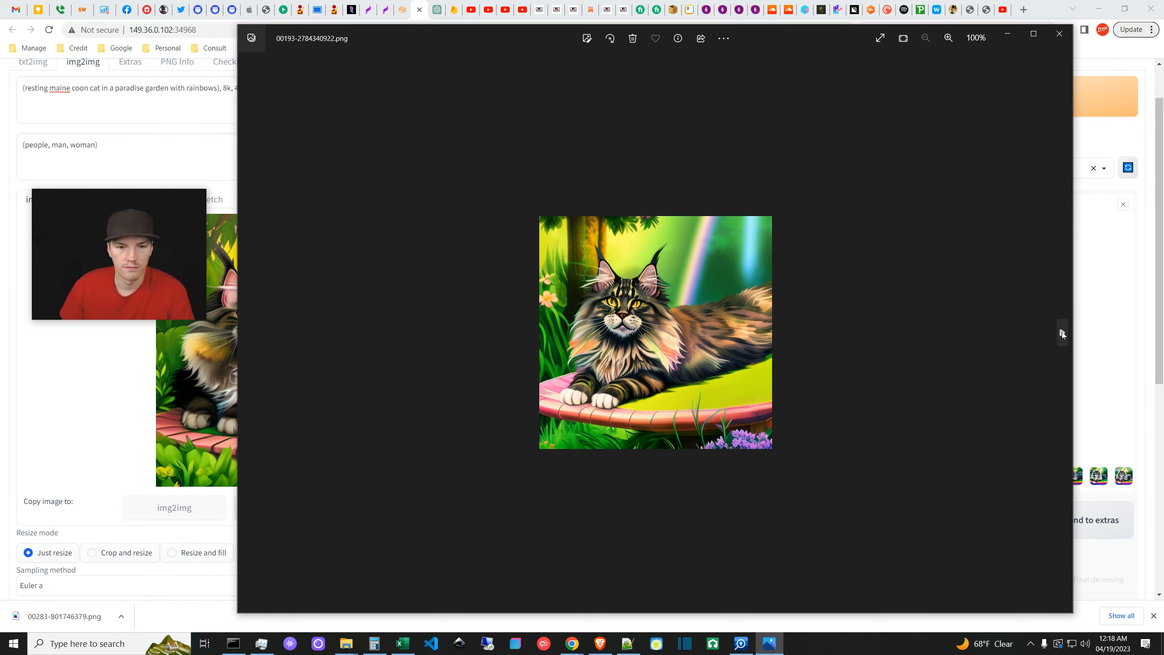
# - Page ahead through the next few cat renders in Windows Photos
pyautogui.scroll(-6, 178, 526)
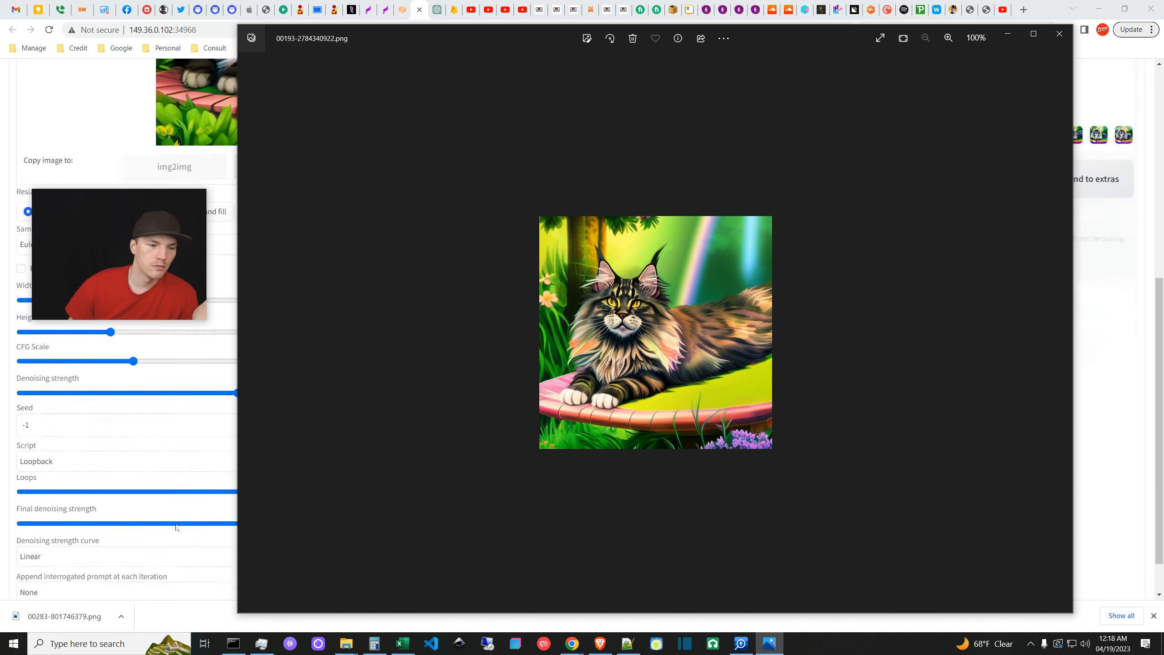
pyautogui.scroll(4, 177, 526)
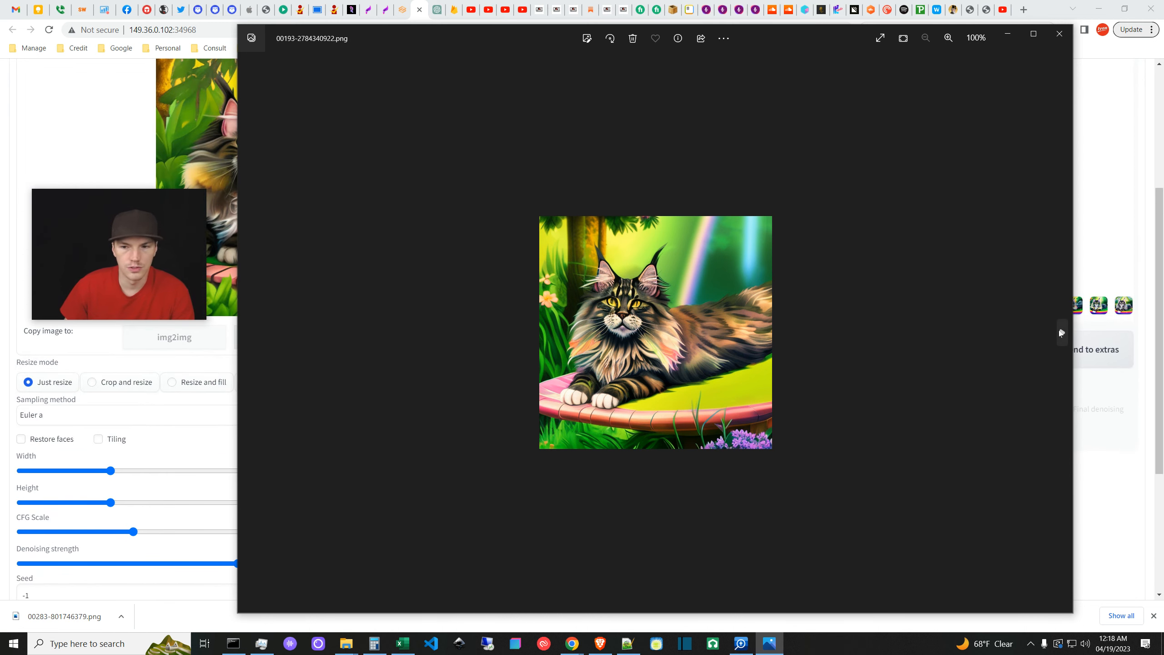
pyautogui.click(1061, 332)
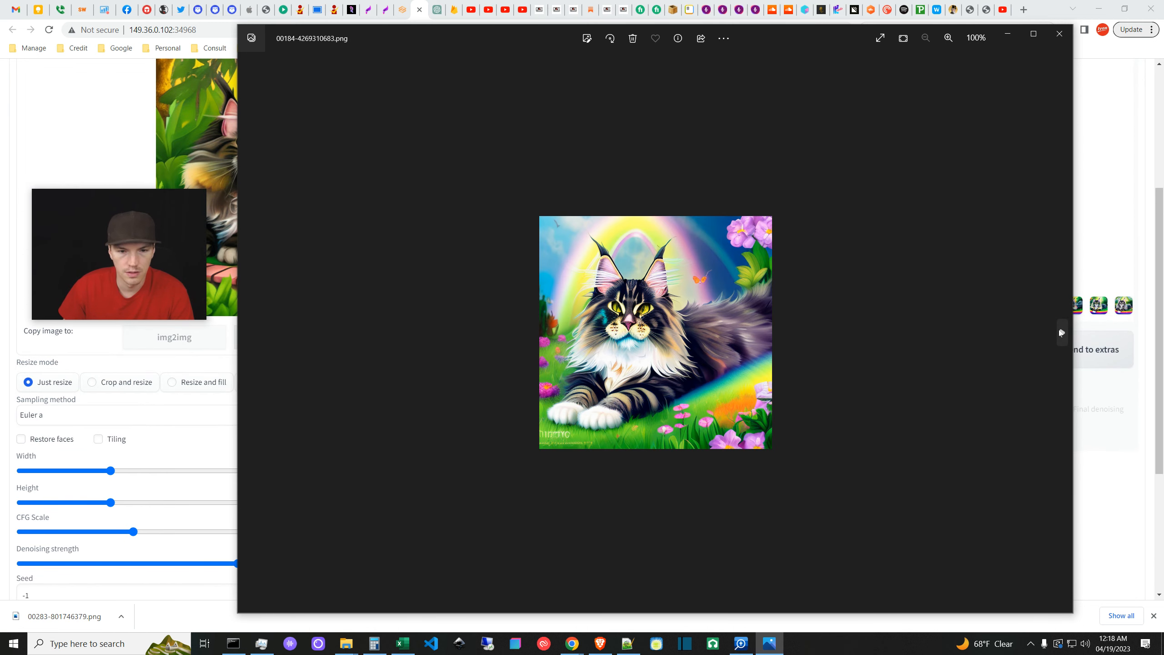
pyautogui.click(1061, 331)
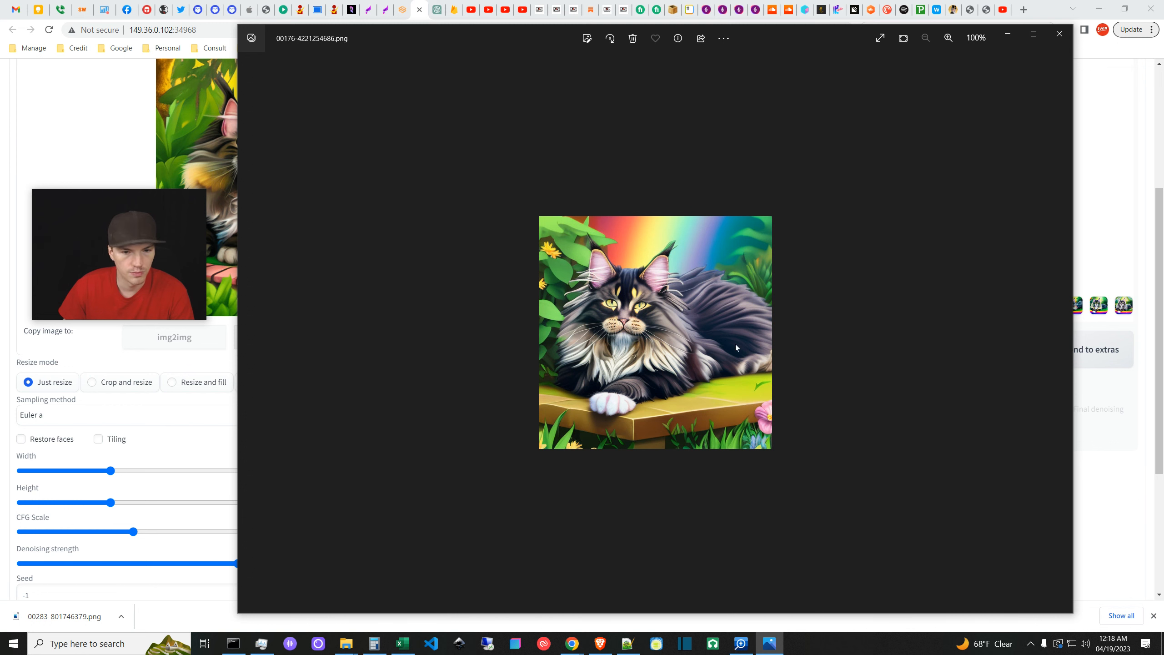
pyautogui.moveTo(1022, 385)
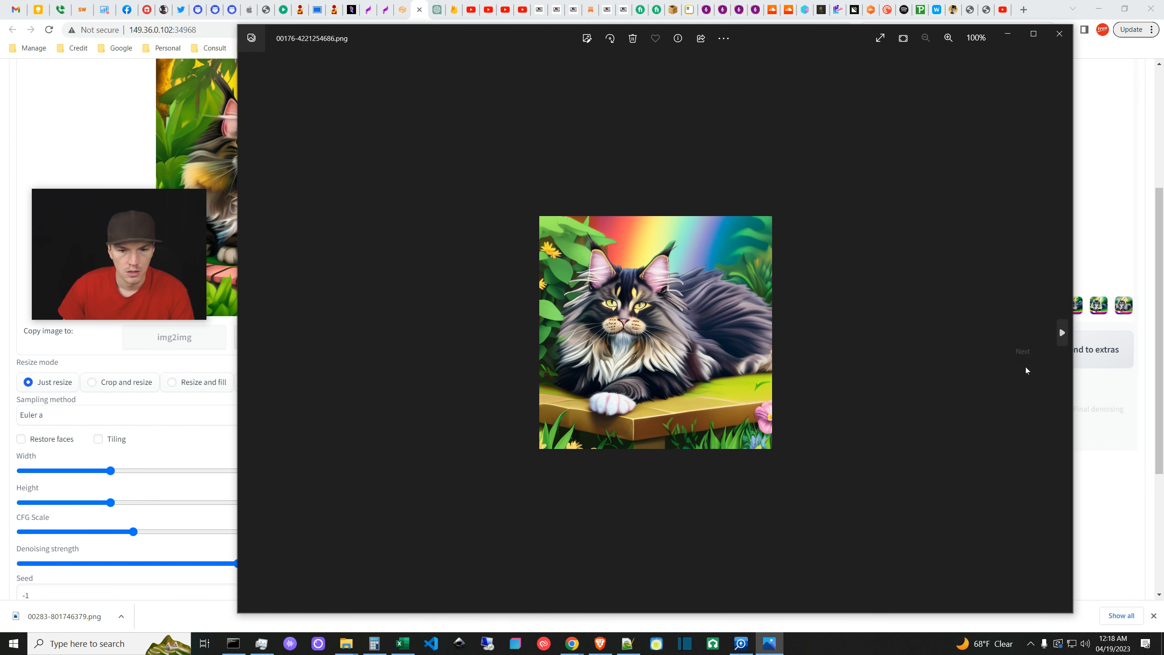
pyautogui.click(1061, 335)
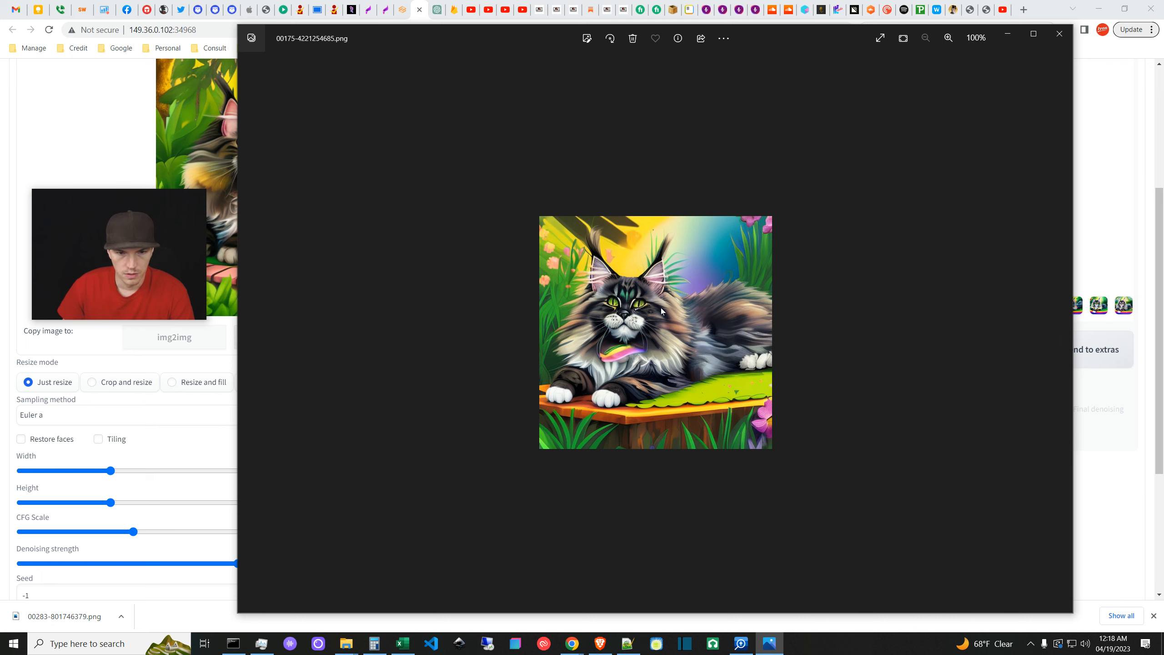
# - Continue to 00155-2969603331.png, then minimize Photos to reveal the img2img Loopback settings
pyautogui.click(1062, 329)
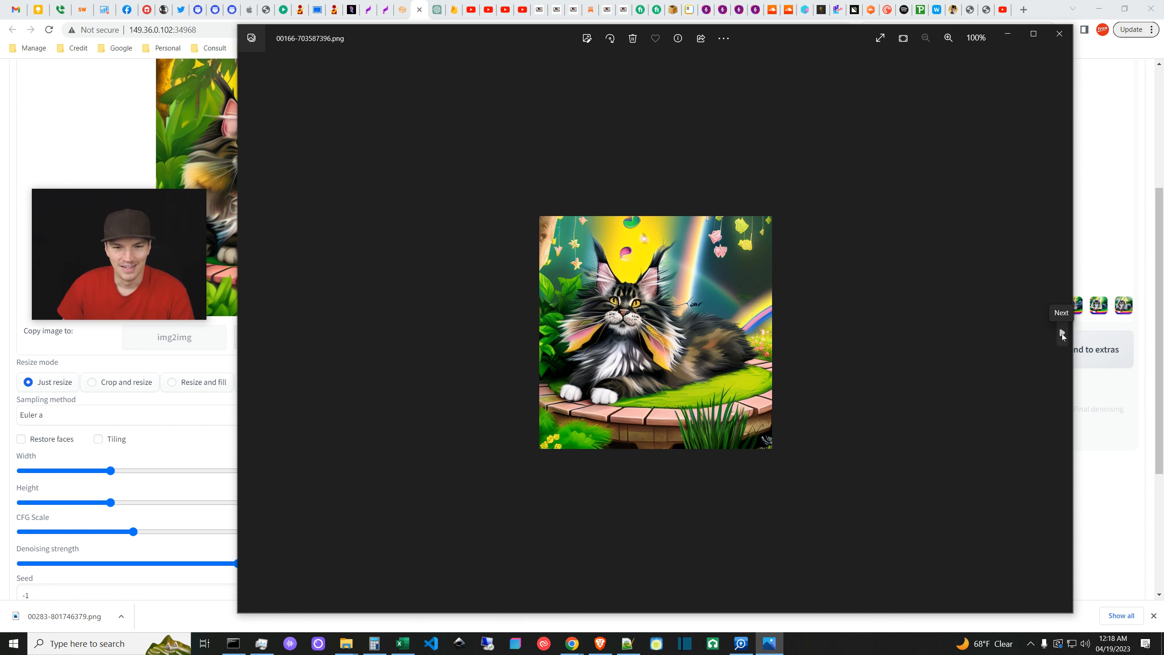
pyautogui.scroll(1, 667, 255)
pyautogui.scroll(4, 118, 142)
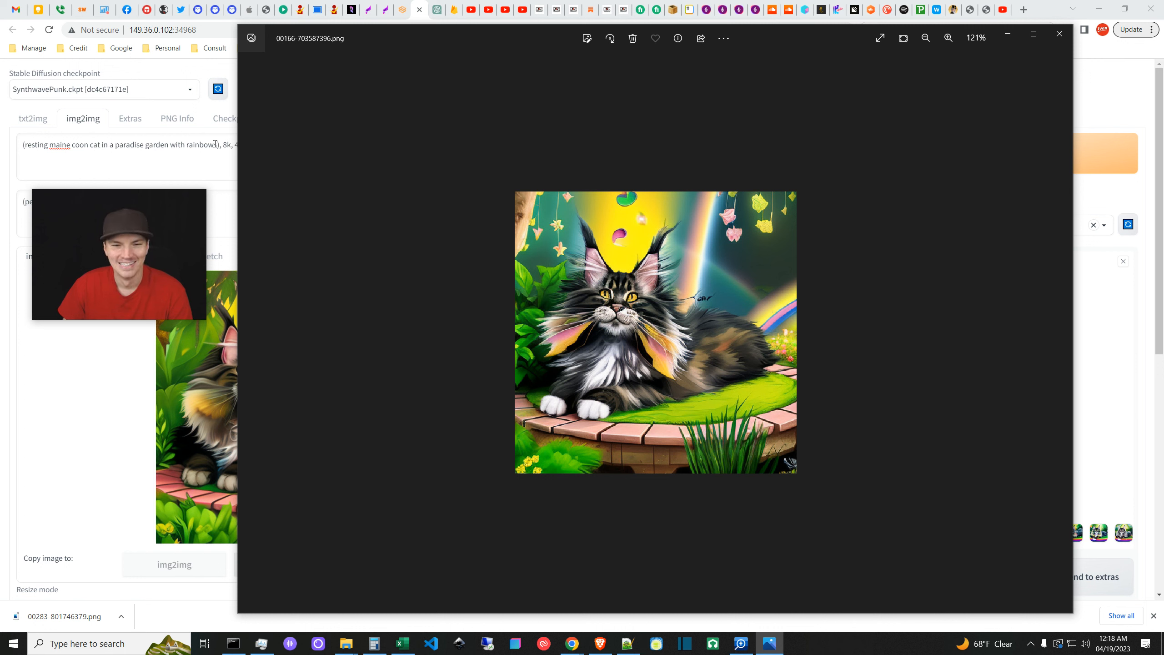
pyautogui.moveTo(1063, 314)
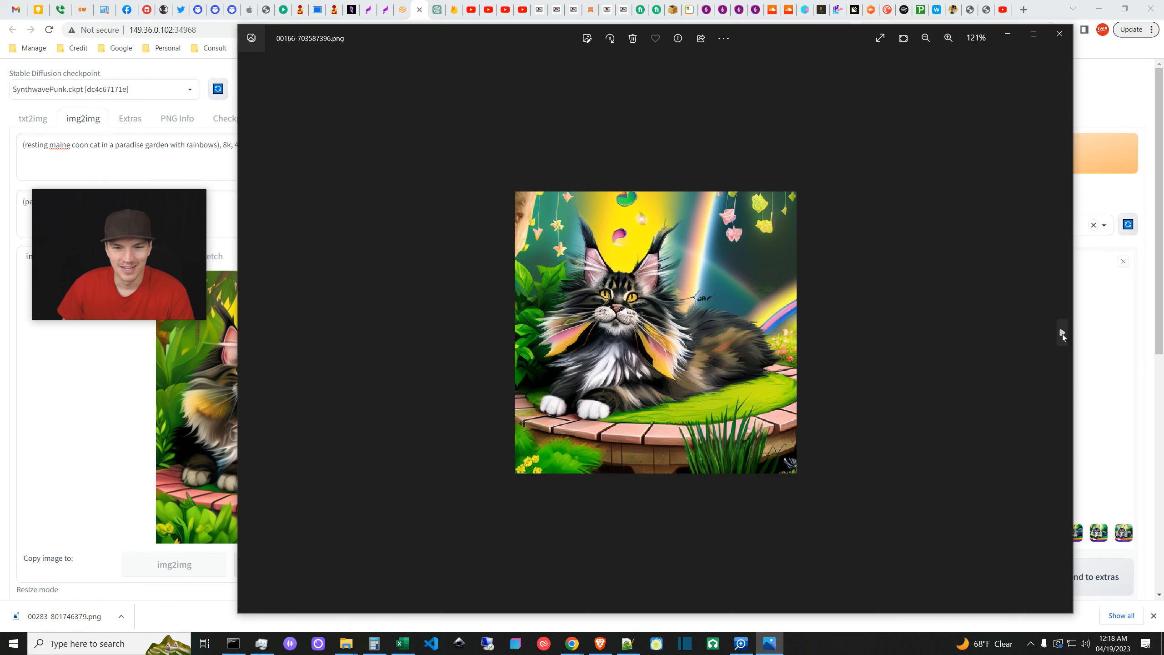
pyautogui.scroll(-2, 909, 408)
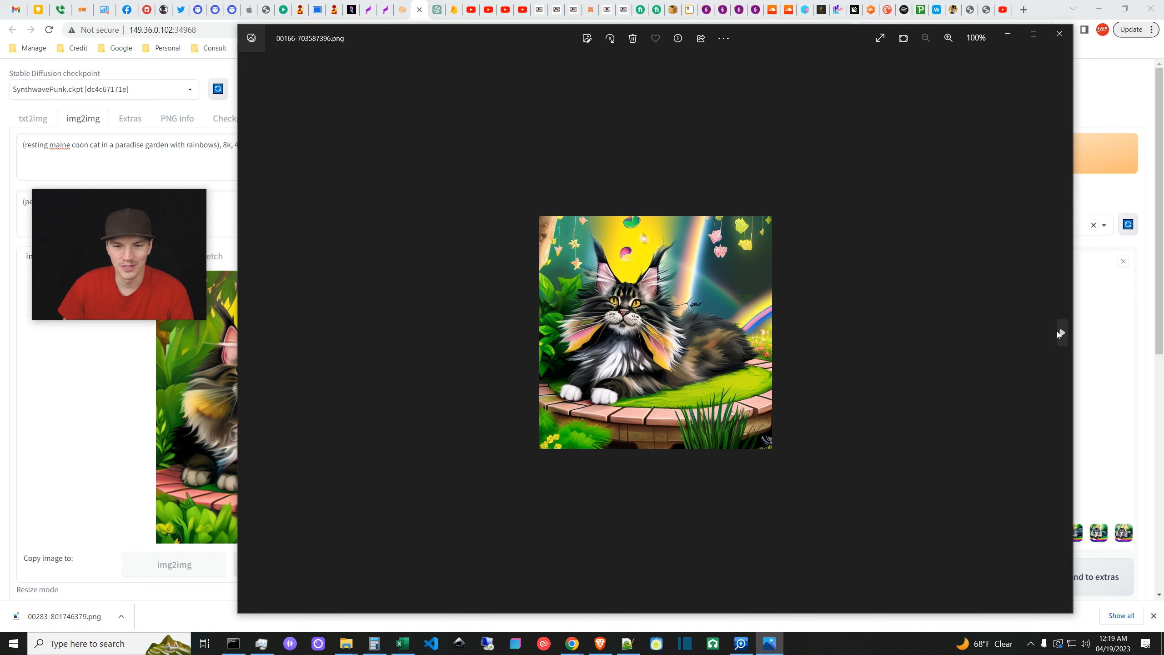
pyautogui.click(1061, 332)
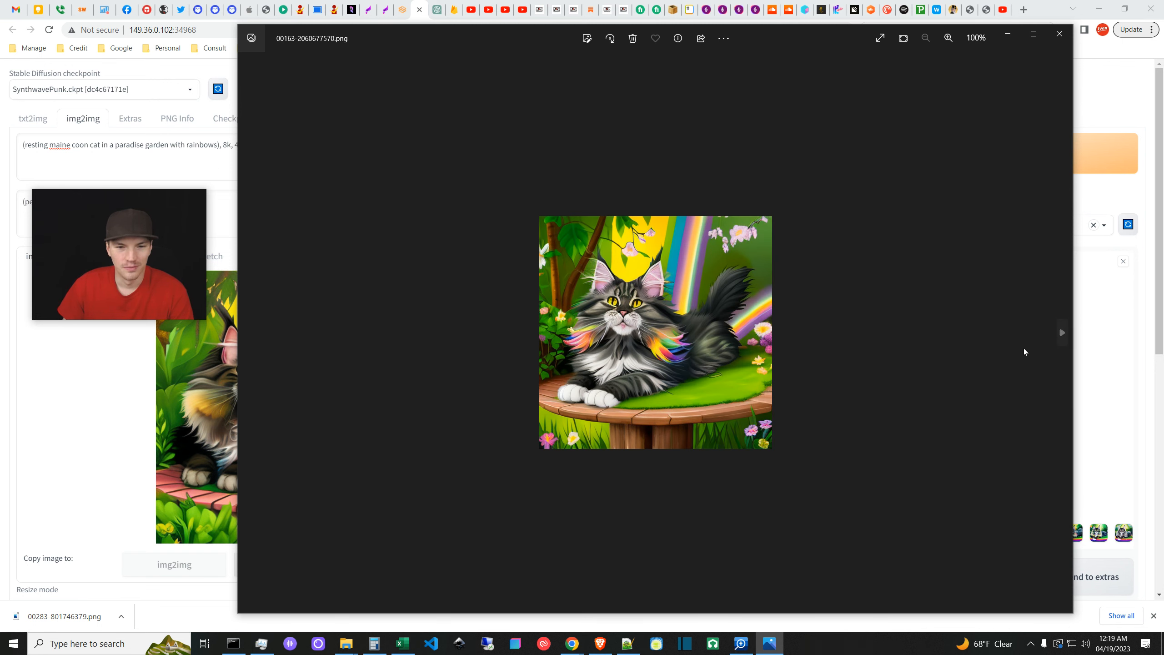
pyautogui.click(1061, 331)
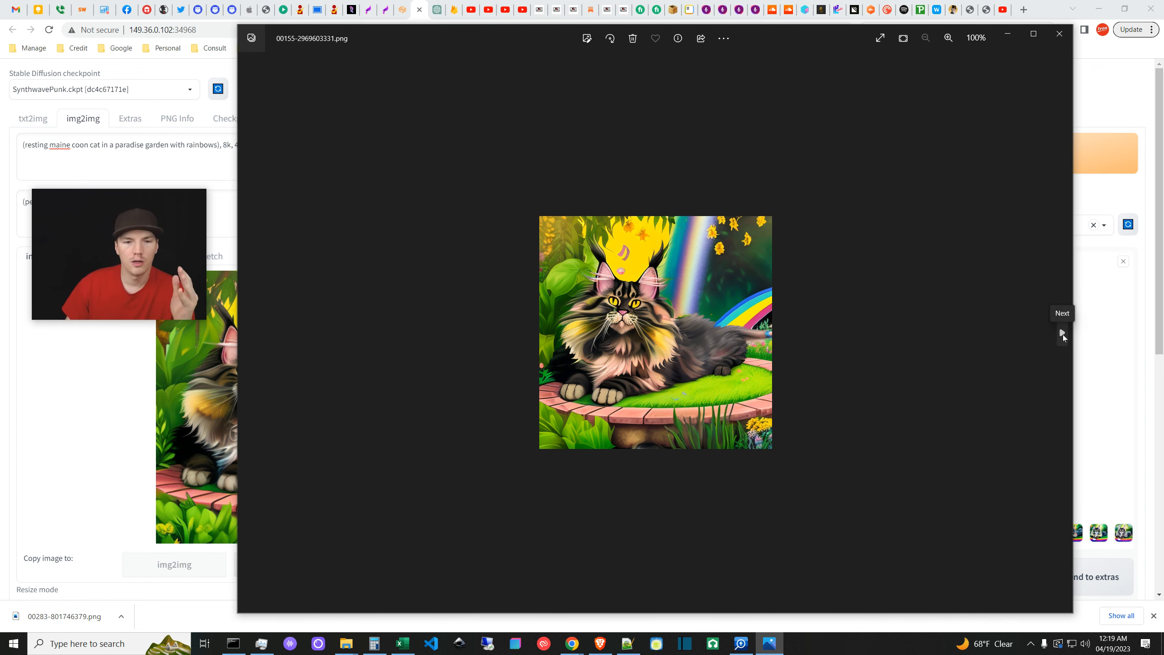
pyautogui.click(1007, 34)
pyautogui.scroll(-8, 542, 482)
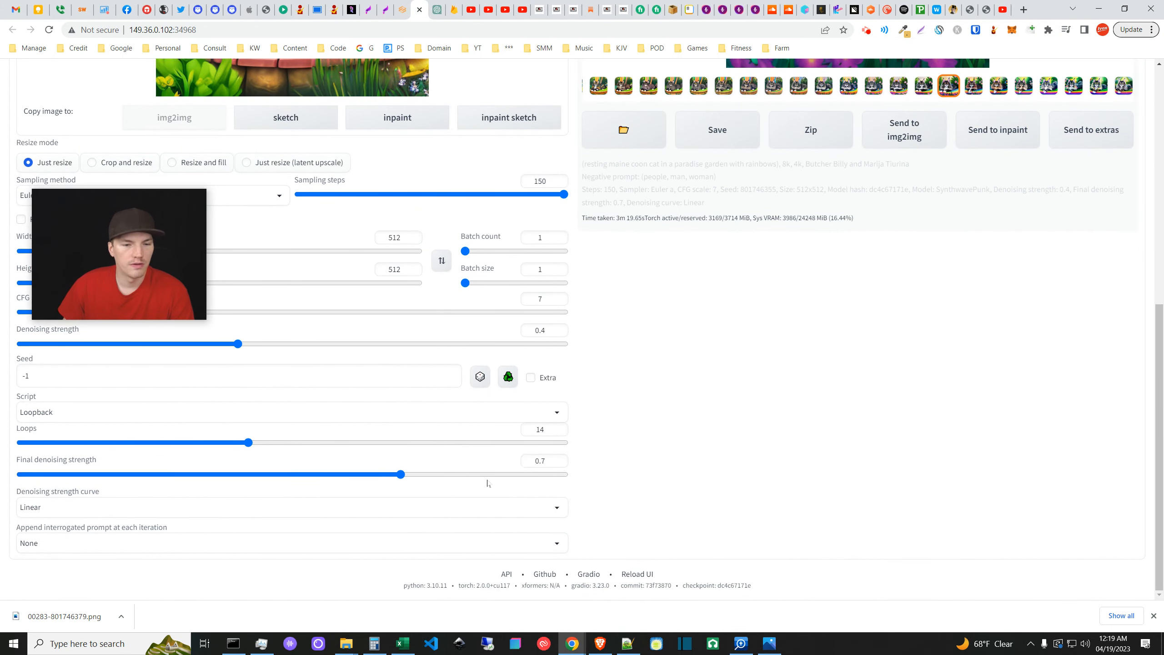
# - Bring Windows Photos back in front, showing 00155-2969603331.png
pyautogui.click(769, 643)
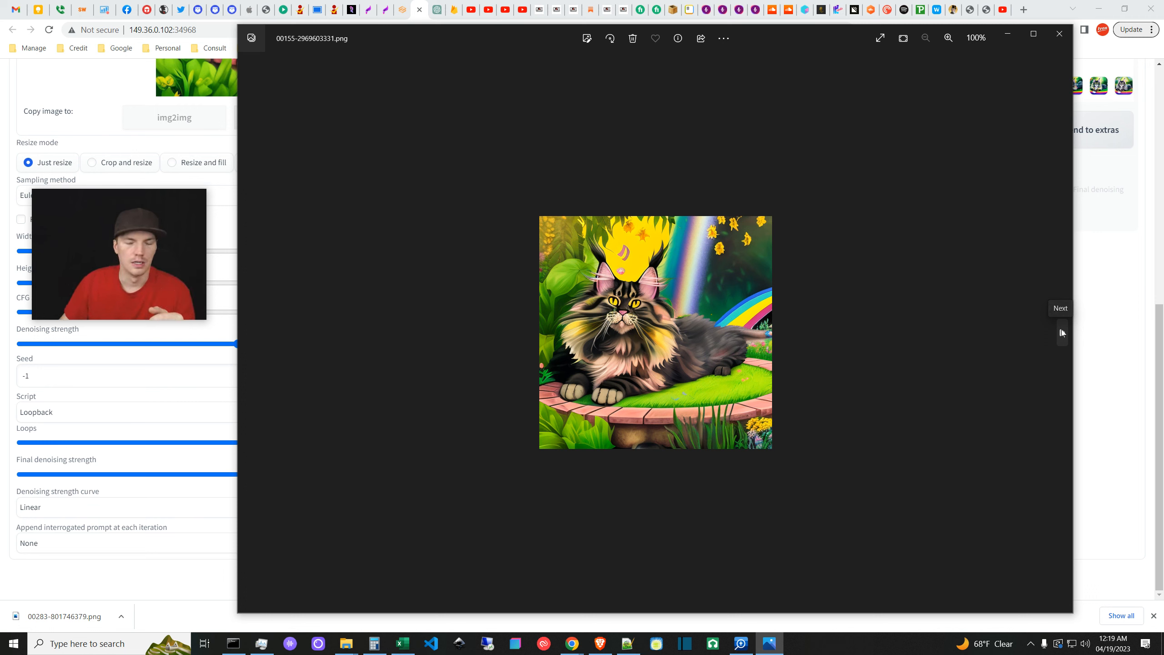
# - Step from 00149-544269322.png to the grid-0015.png loop-frame strip, then close Photos
pyautogui.click(1060, 333)
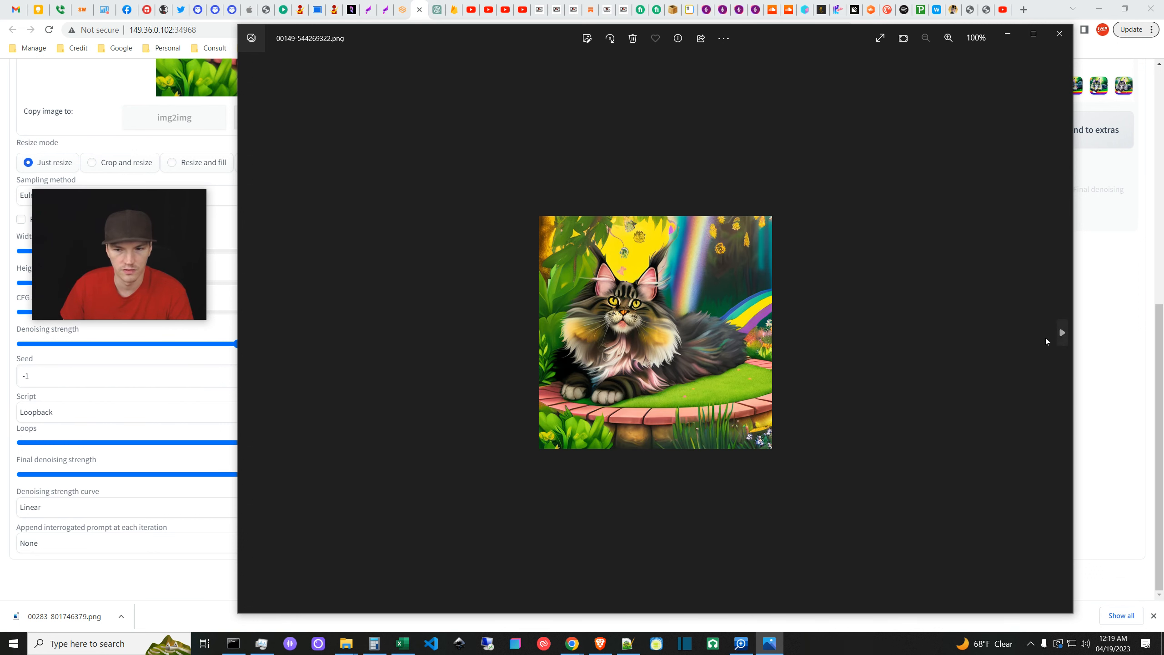
pyautogui.click(1060, 332)
pyautogui.click(1060, 332)
pyautogui.click(1060, 332)
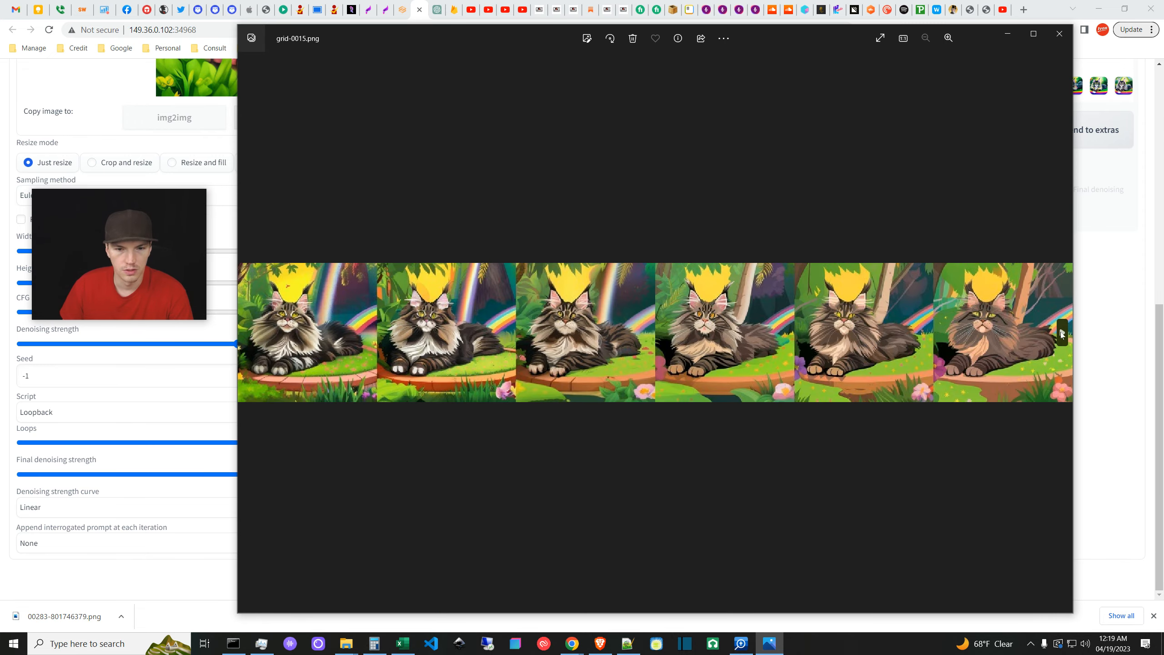
pyautogui.click(1060, 332)
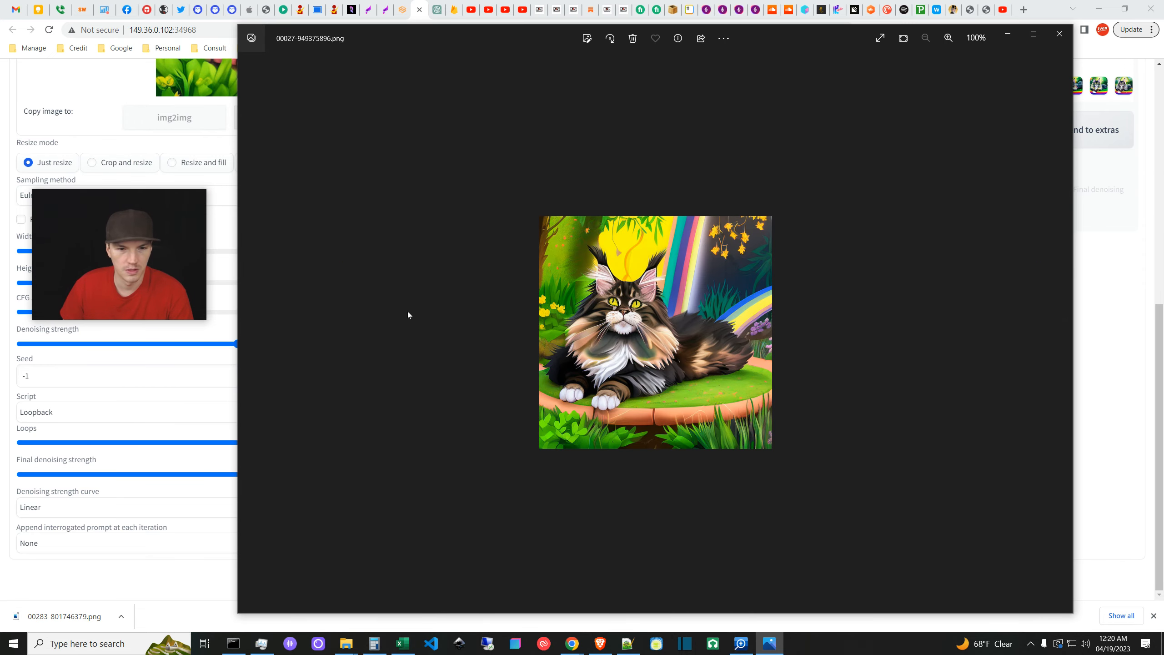
pyautogui.click(245, 341)
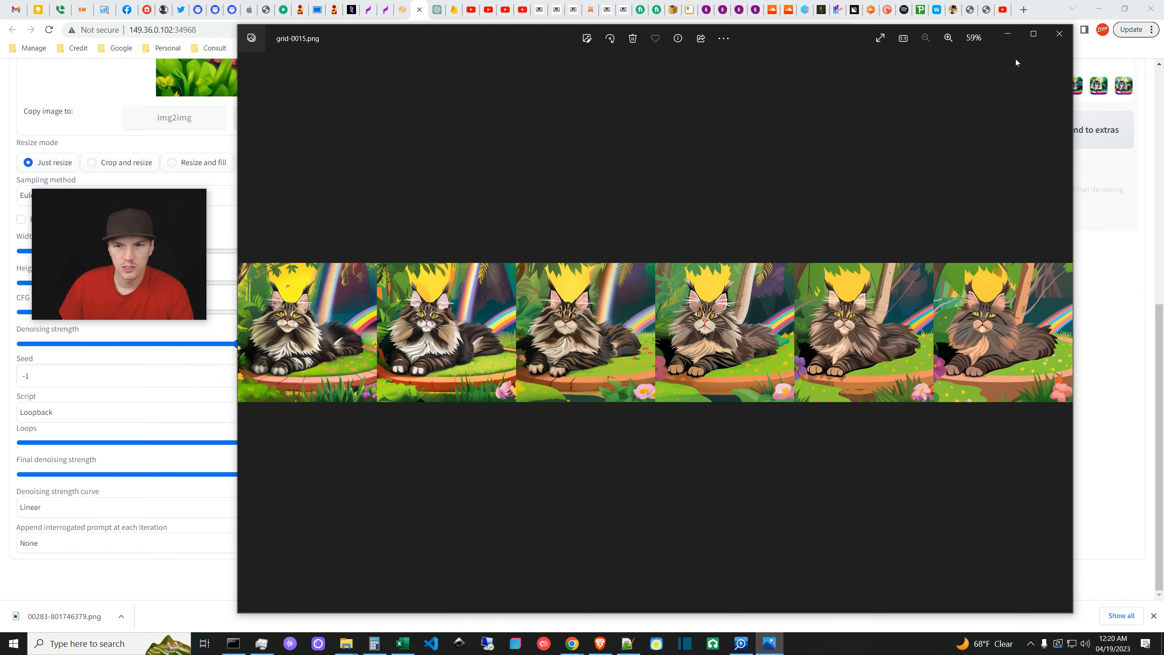
pyautogui.click(1053, 40)
pyautogui.scroll(10, 604, 434)
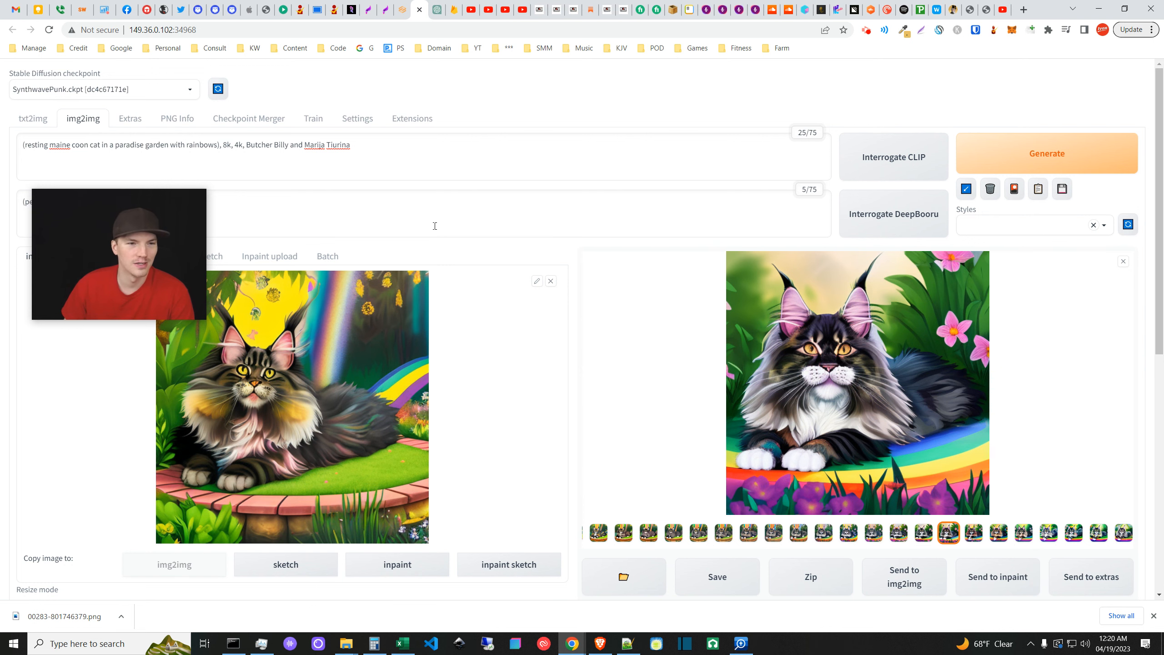
# - Go to the SynthwavePunk server's img2img page
pyautogui.hotkey('ctrl', 'shift', 'Tab')
pyautogui.click(83, 119)
pyautogui.moveTo(64, 616); pyautogui.dragTo(348, 403)
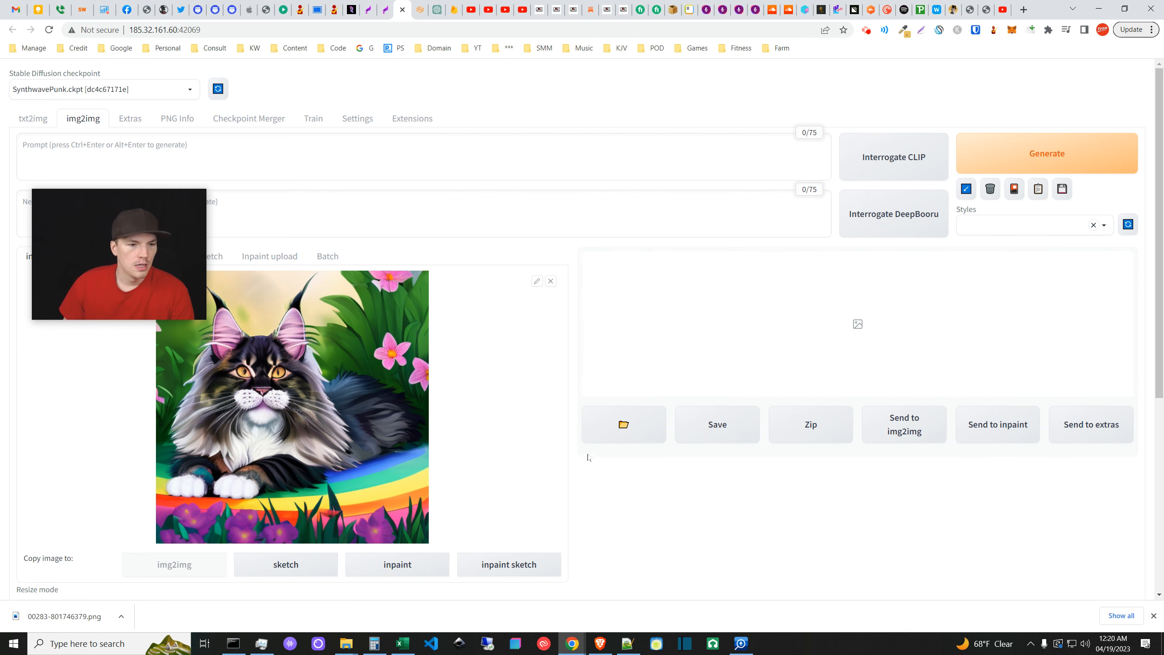
pyautogui.scroll(-2, 588, 459)
pyautogui.scroll(-2, 587, 461)
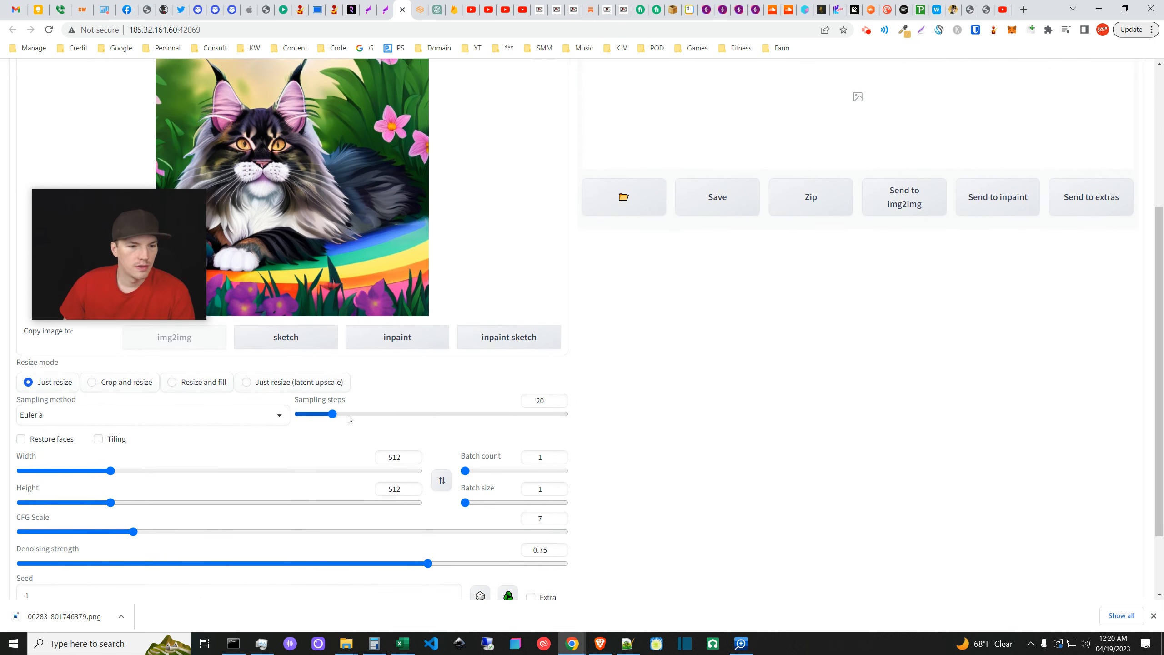
# - Set sampling steps to 150 and select the Loopback script
pyautogui.moveTo(334, 413); pyautogui.dragTo(678, 442)
pyautogui.scroll(-2, 614, 501)
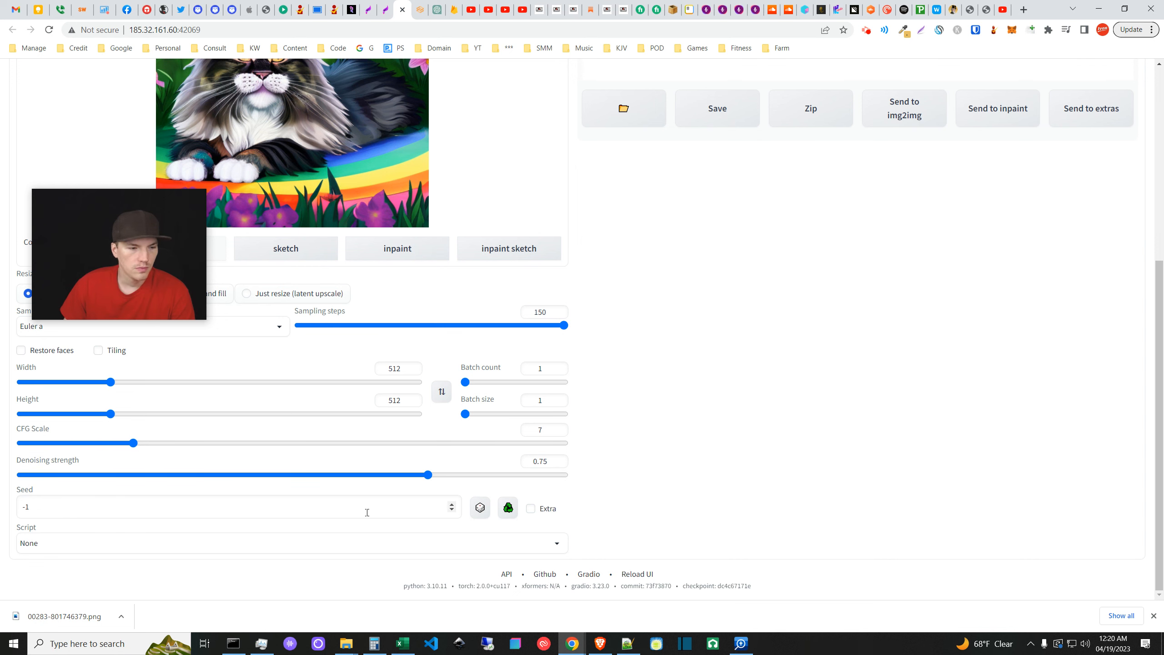
pyautogui.click(293, 543)
pyautogui.click(63, 455)
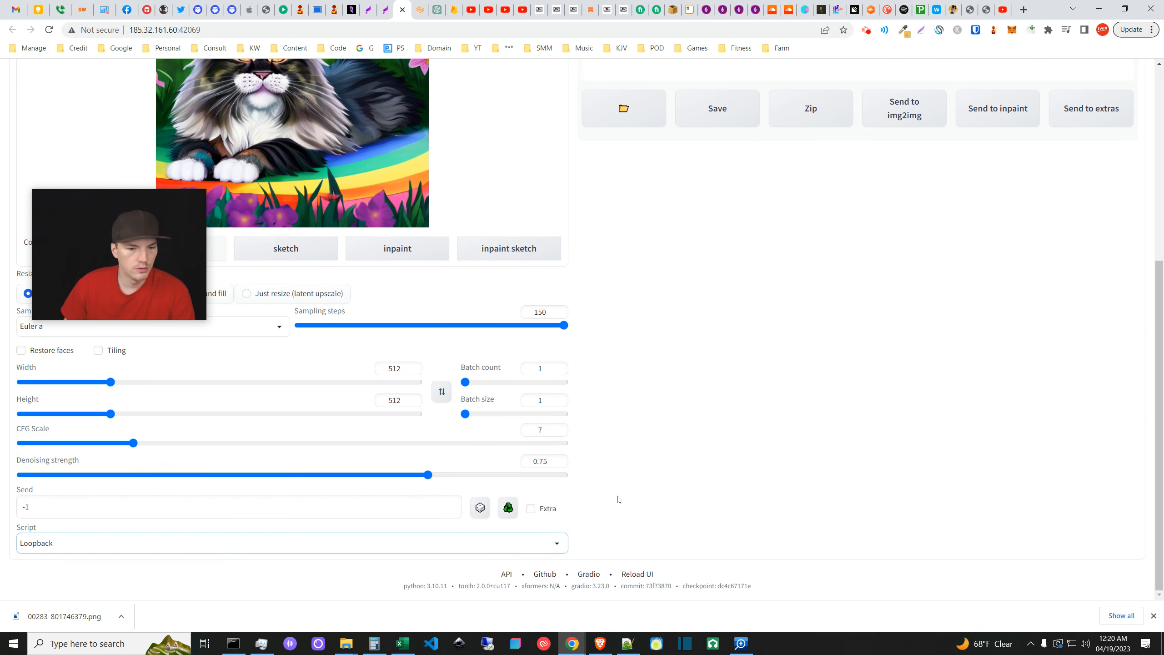
# - Give the Loopback script 14 loops and a 0.6 final denoising strength
pyautogui.scroll(-3, 573, 468)
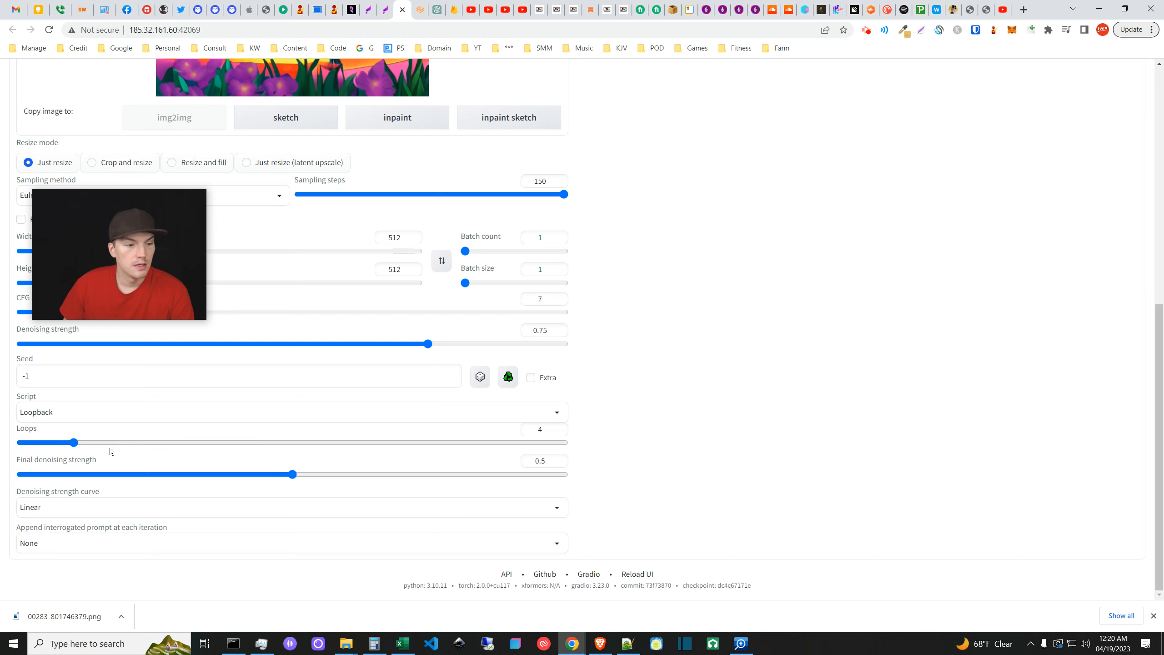
pyautogui.moveTo(118, 447); pyautogui.dragTo(248, 443)
pyautogui.click(293, 475)
pyautogui.moveTo(293, 477)
pyautogui.mouseDown()
pyautogui.moveTo(405, 475)
pyautogui.moveTo(294, 485)
pyautogui.mouseUp()
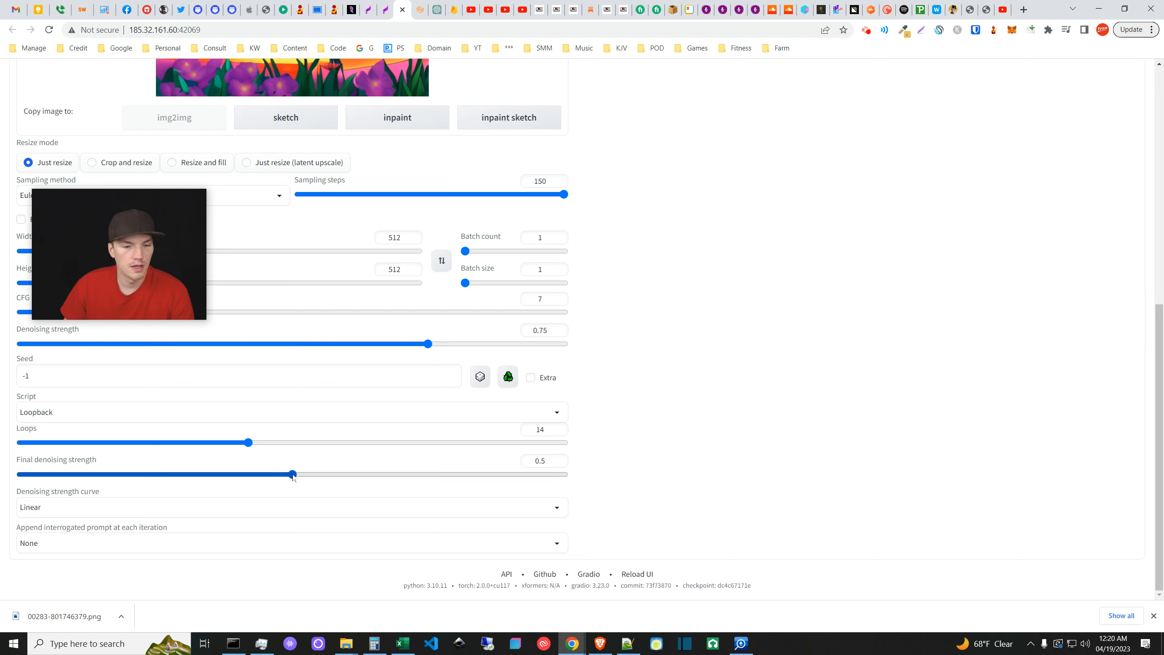
pyautogui.moveTo(293, 477); pyautogui.dragTo(346, 475)
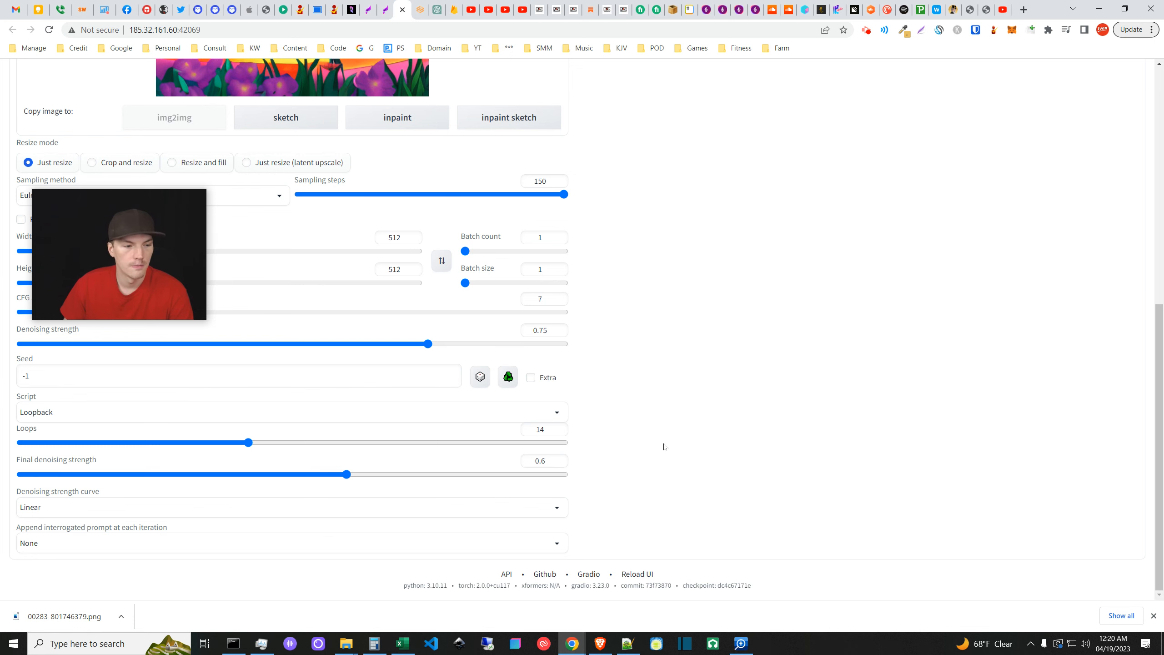
pyautogui.scroll(6, 664, 447)
pyautogui.scroll(-6, 532, 550)
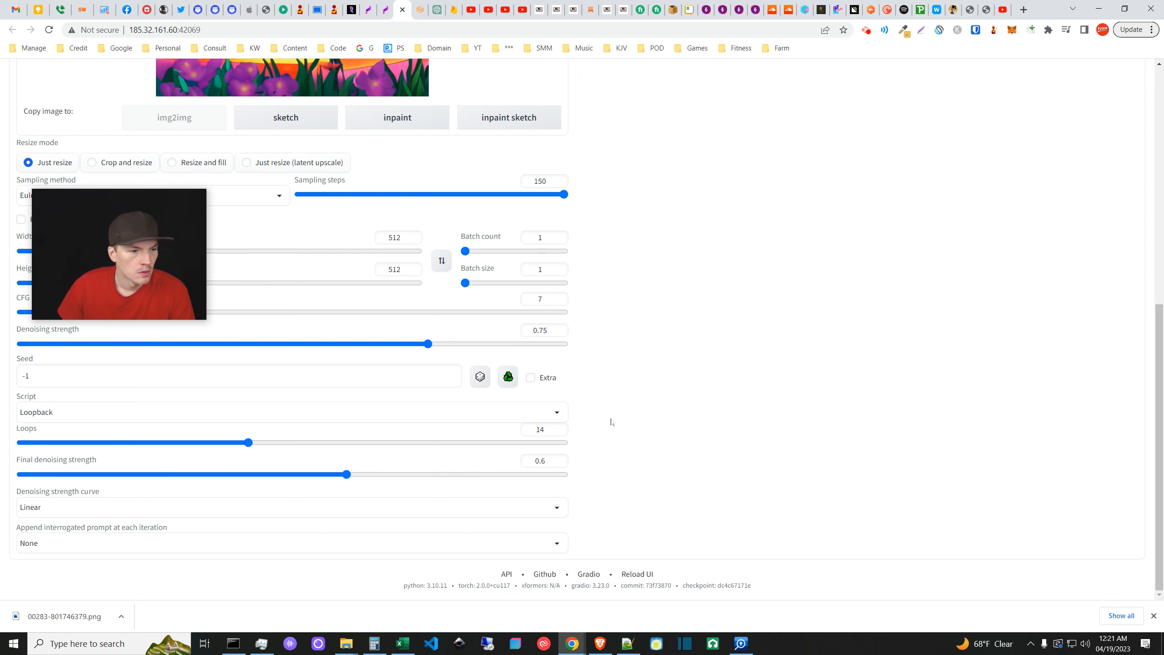
pyautogui.scroll(2, 559, 430)
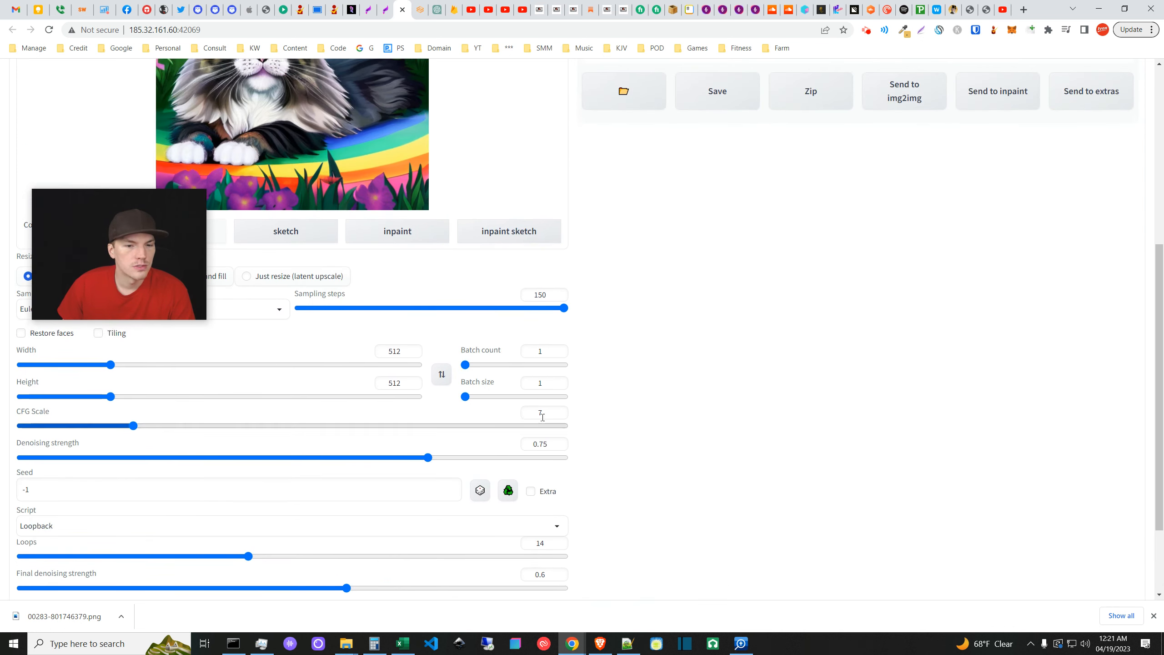
pyautogui.click(547, 444)
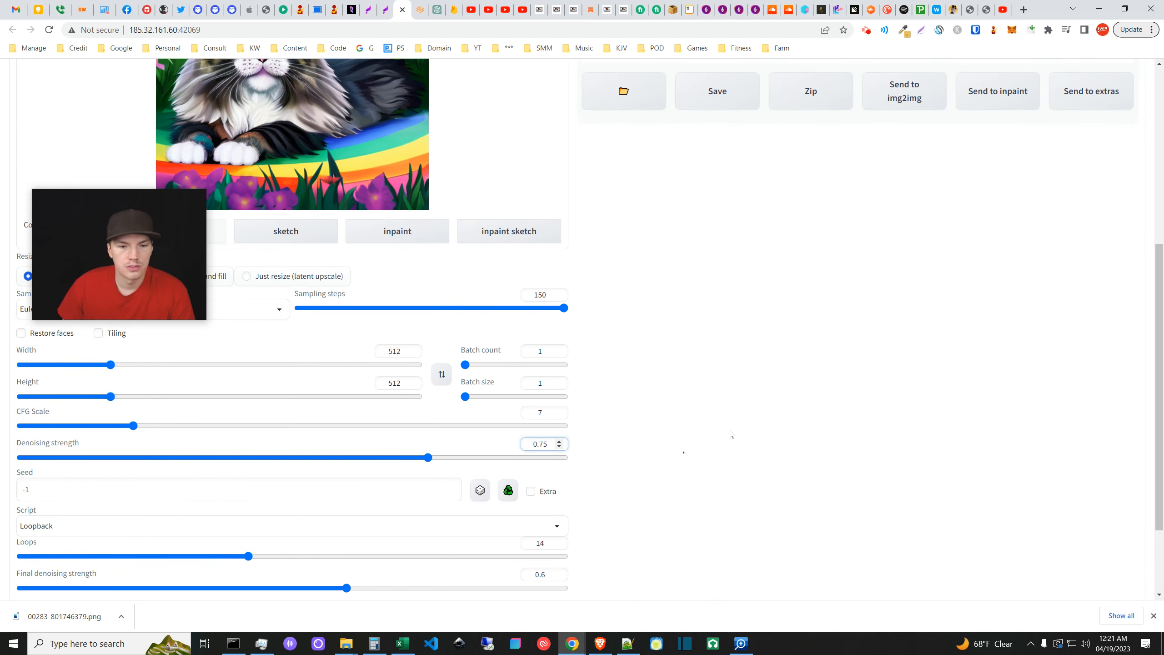
pyautogui.scroll(6, 730, 434)
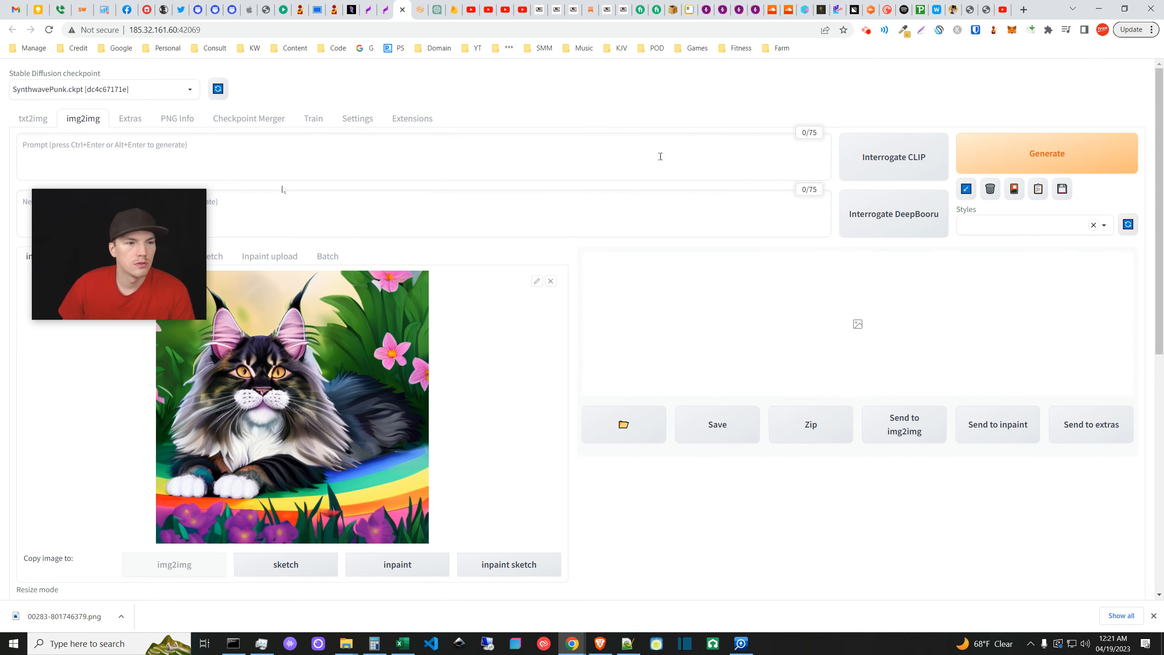
# - Copy the txt2img prompt into the img2img prompt field
pyautogui.click(33, 119)
pyautogui.tripleClick(293, 162)
pyautogui.hotkey('ctrl', 'c')
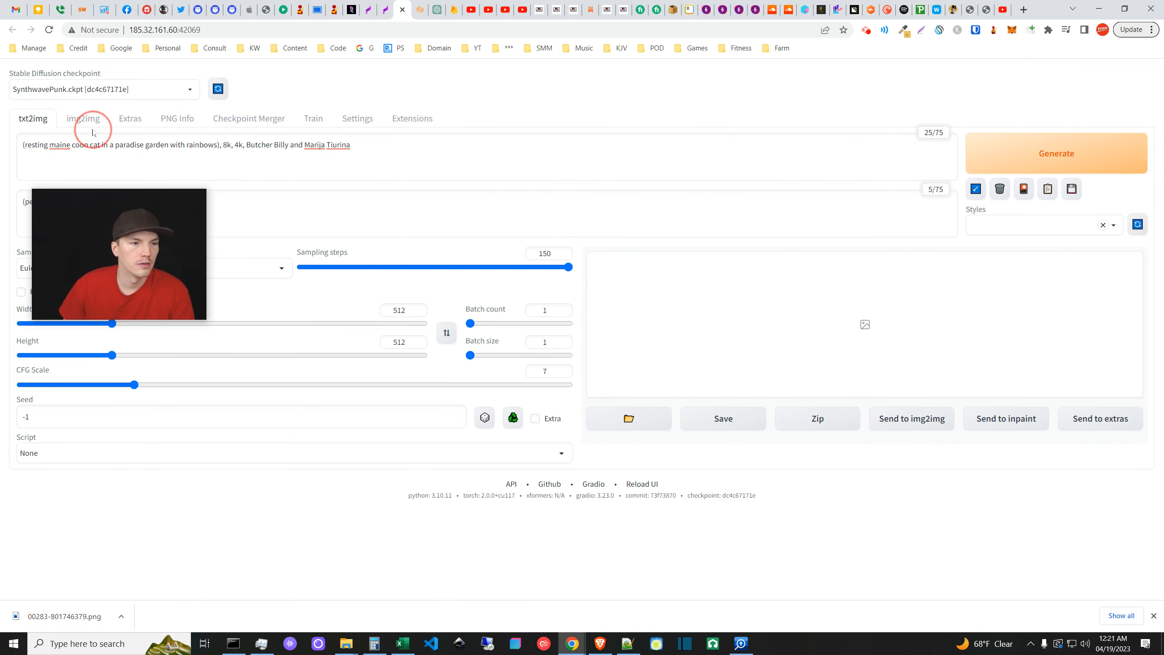
pyautogui.click(92, 120)
pyautogui.click(296, 151)
pyautogui.hotkey('ctrl', 'v')
# - Copy the txt2img negative prompt into the img2img negative prompt field
pyautogui.click(39, 119)
pyautogui.click(314, 213)
pyautogui.hotkey('ctrl', 'a')
pyautogui.hotkey('ctrl', 'c')
pyautogui.click(82, 119)
pyautogui.click(302, 197)
pyautogui.hotkey('ctrl', 'v')
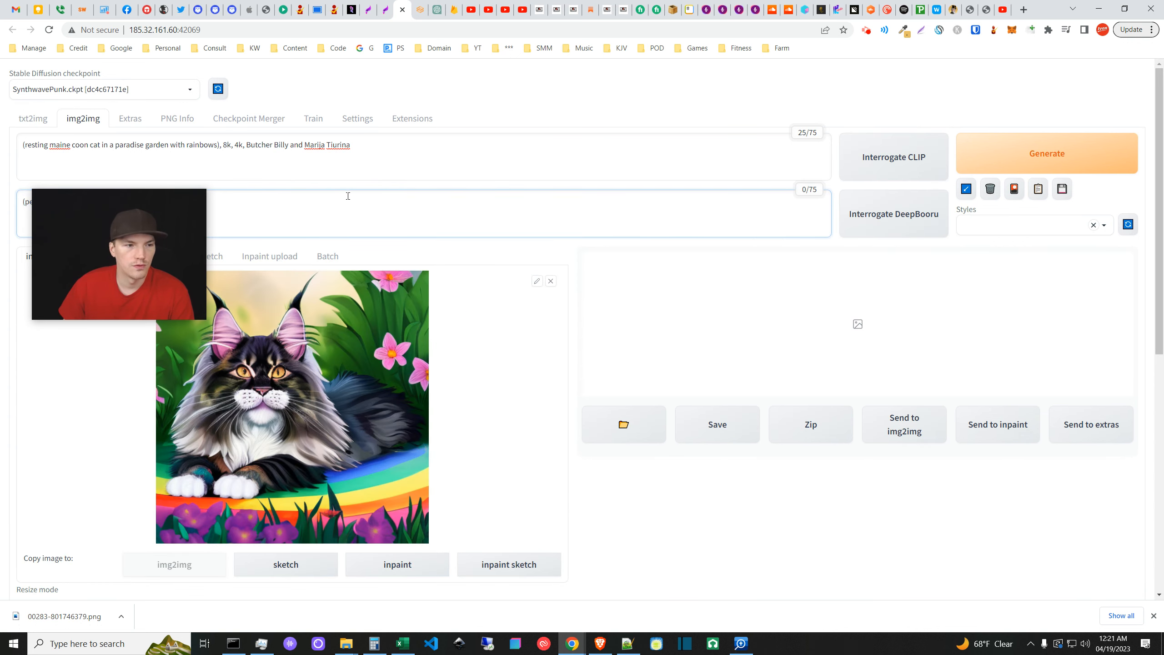
# - Generate the Loopback series of rainbow Maine coon variations
pyautogui.click(571, 251)
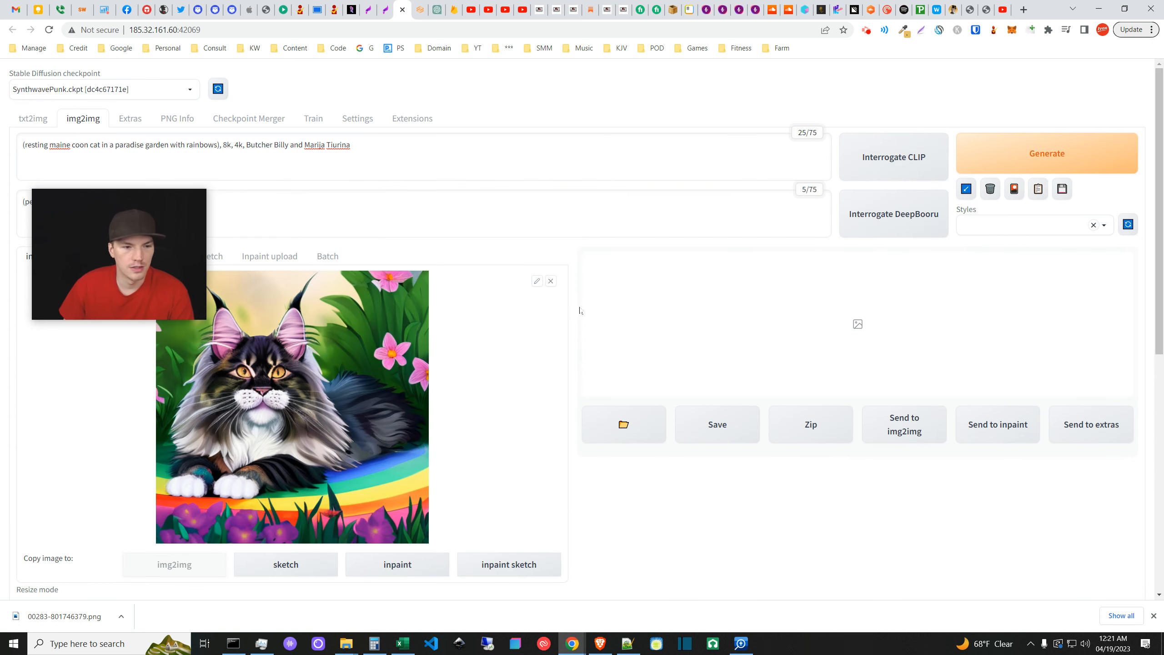
pyautogui.moveTo(166, 248); pyautogui.dragTo(134, 164)
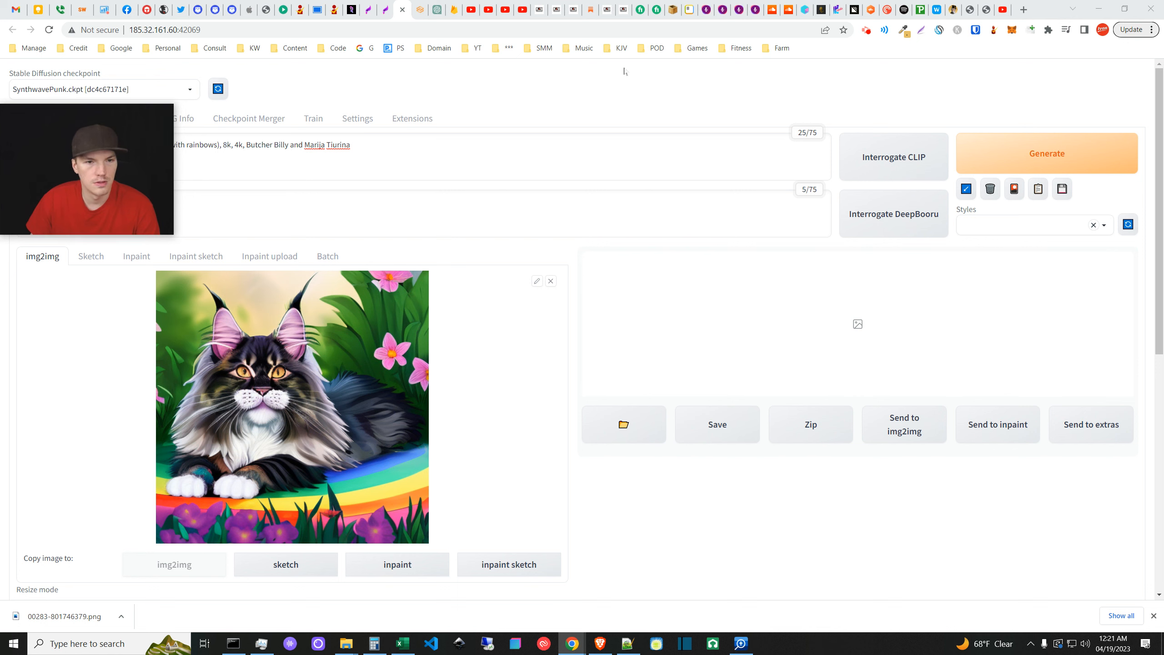
pyautogui.click(1093, 165)
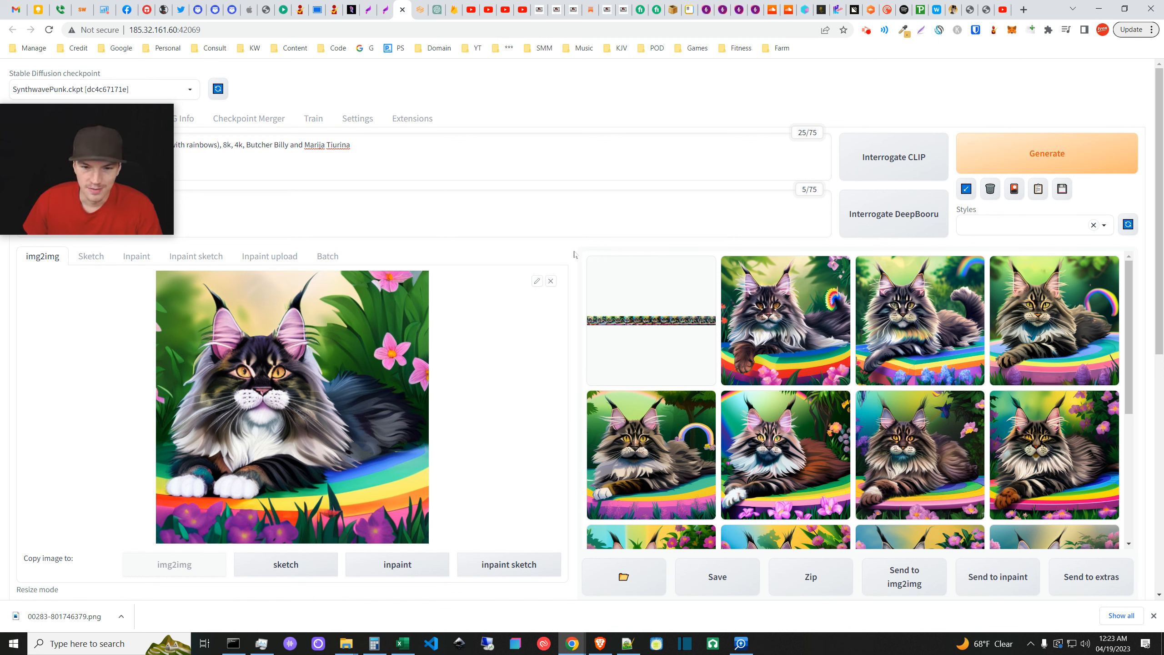
# - Save the first loop frame as 00000-3255748883.png
pyautogui.click(804, 323)
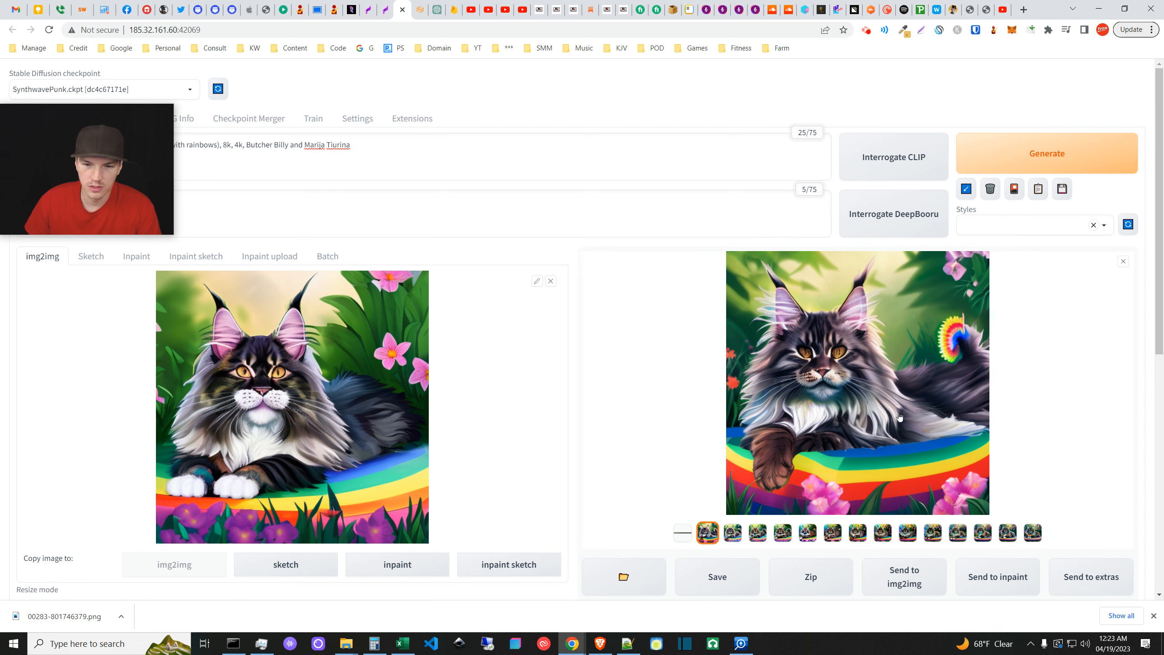
pyautogui.rightClick(834, 426)
pyautogui.click(866, 443)
pyautogui.click(720, 455)
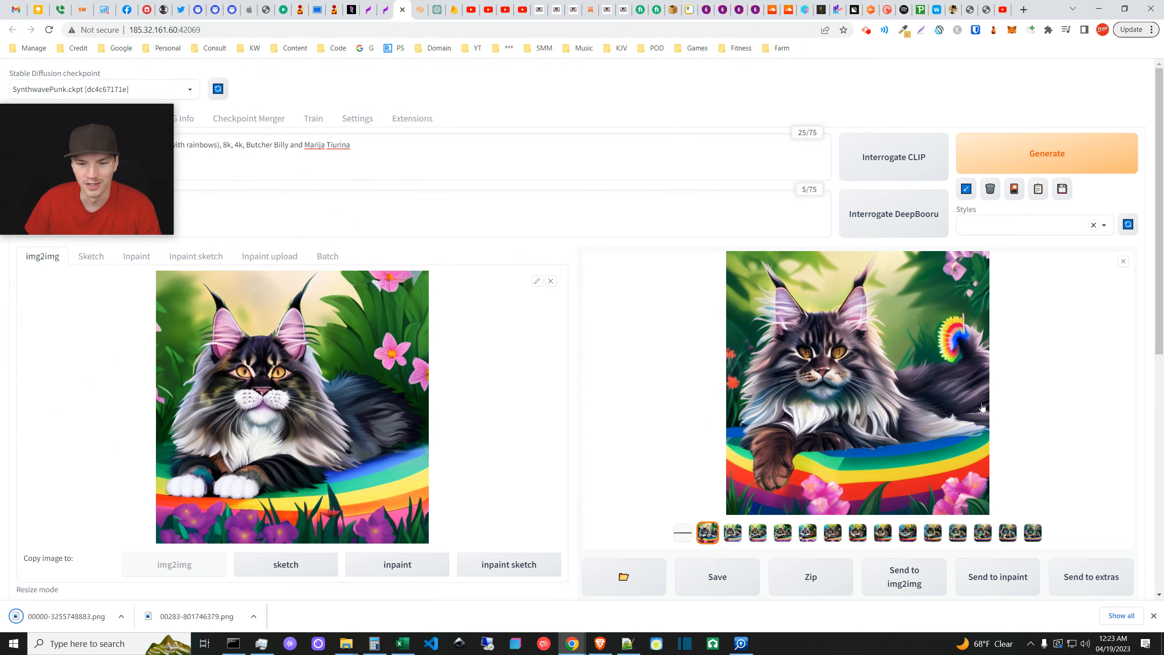
# - View each loop frame in turn, comparing the first frame against the final one
pyautogui.click(733, 533)
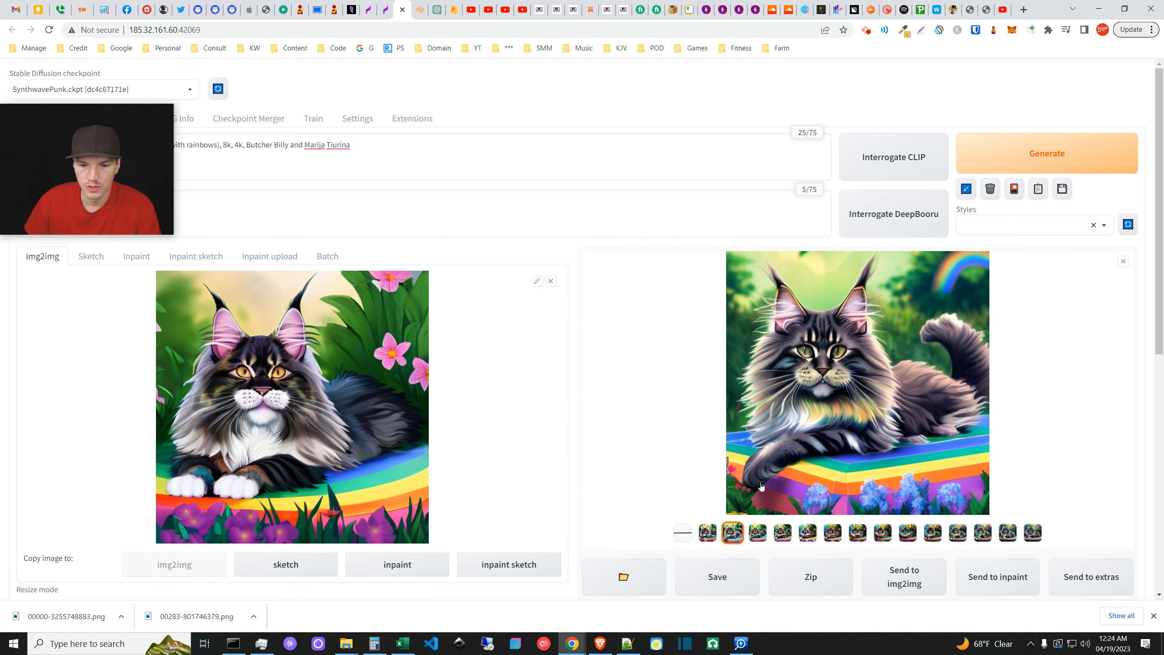
pyautogui.click(760, 538)
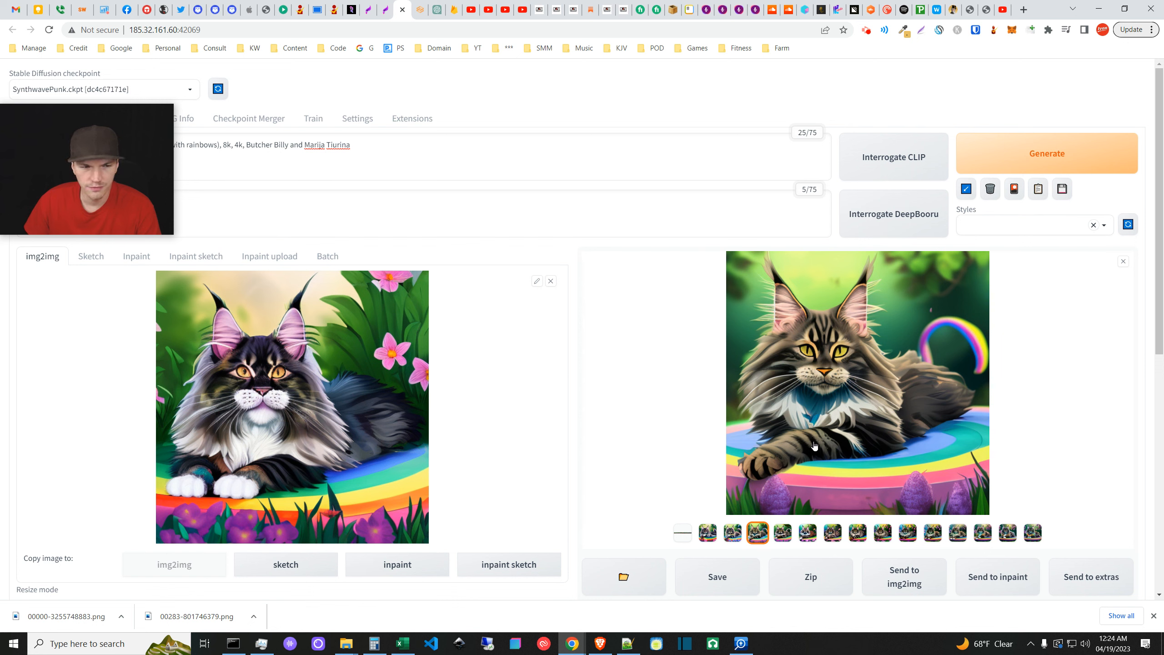
pyautogui.click(786, 536)
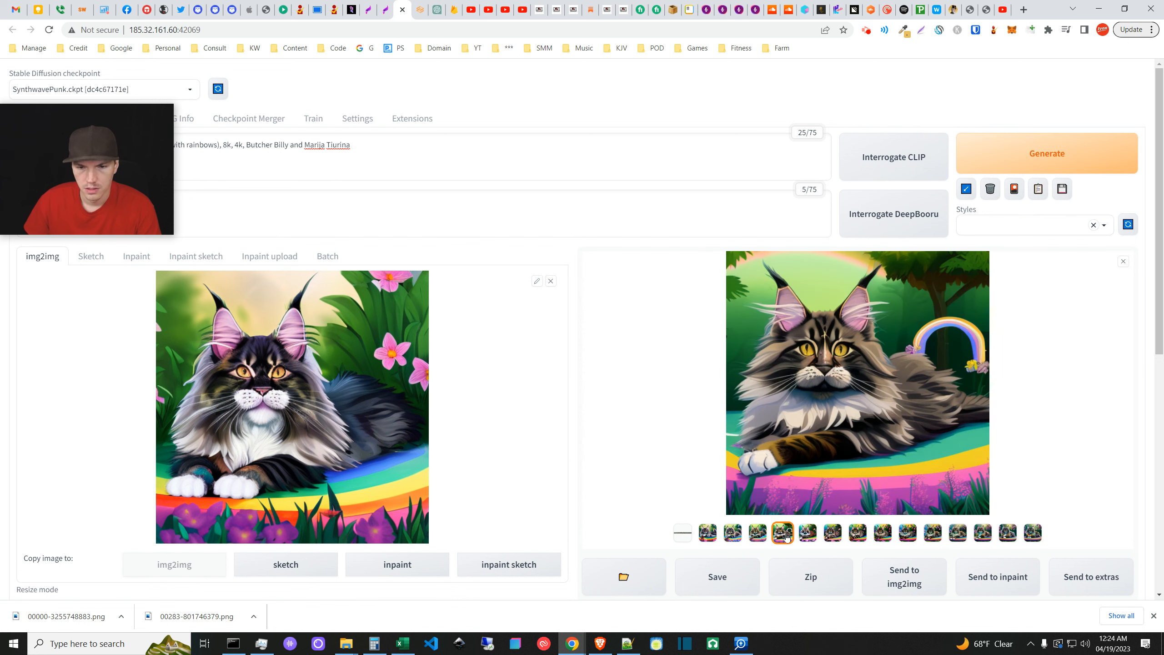
pyautogui.click(808, 538)
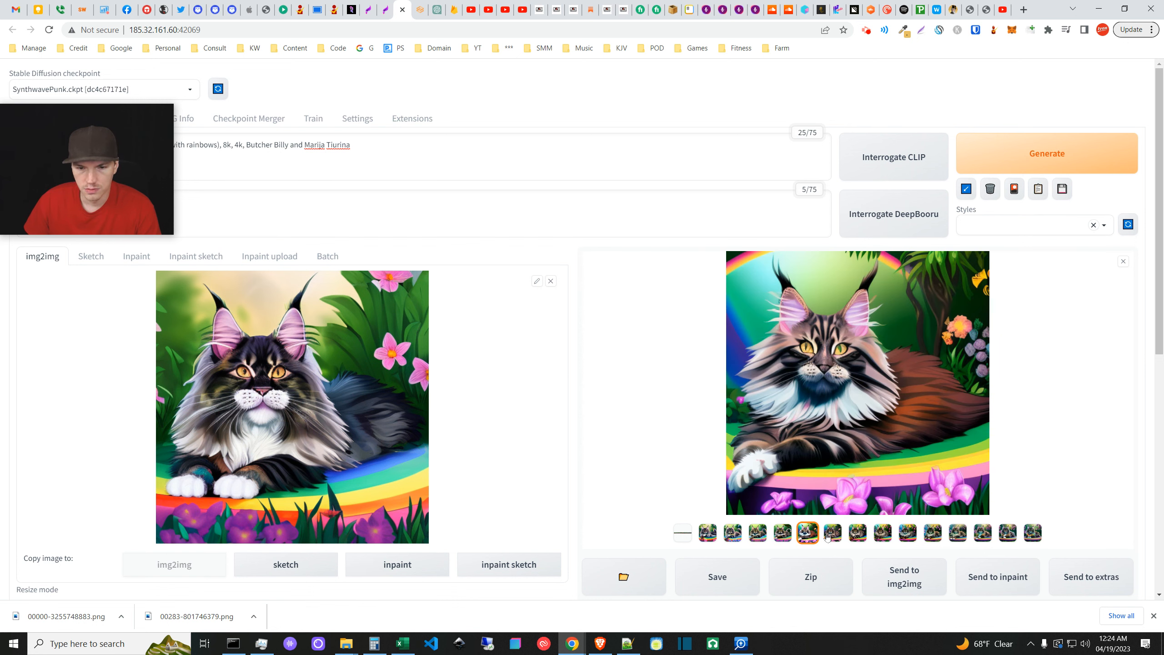
pyautogui.click(832, 537)
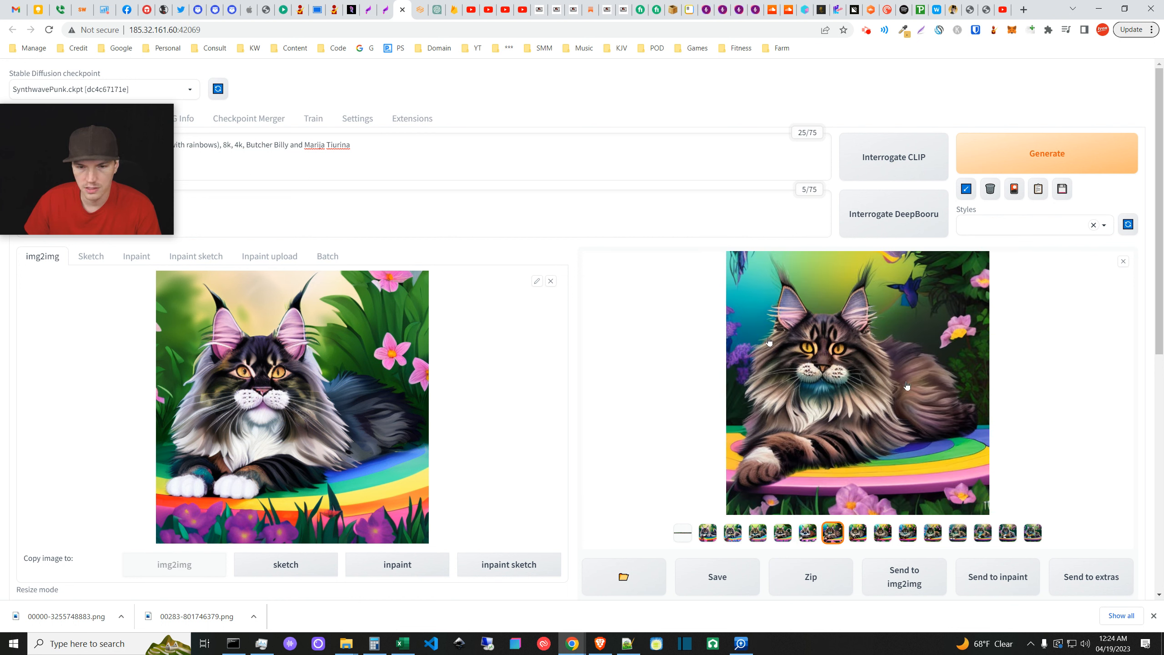
pyautogui.click(855, 534)
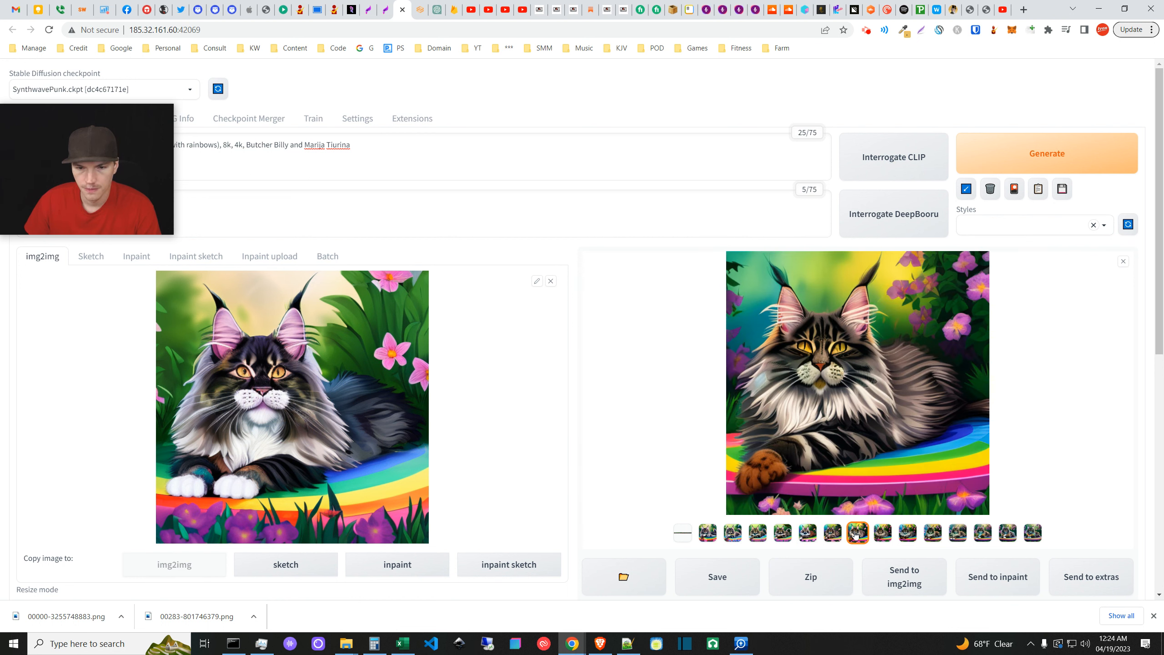
pyautogui.click(882, 536)
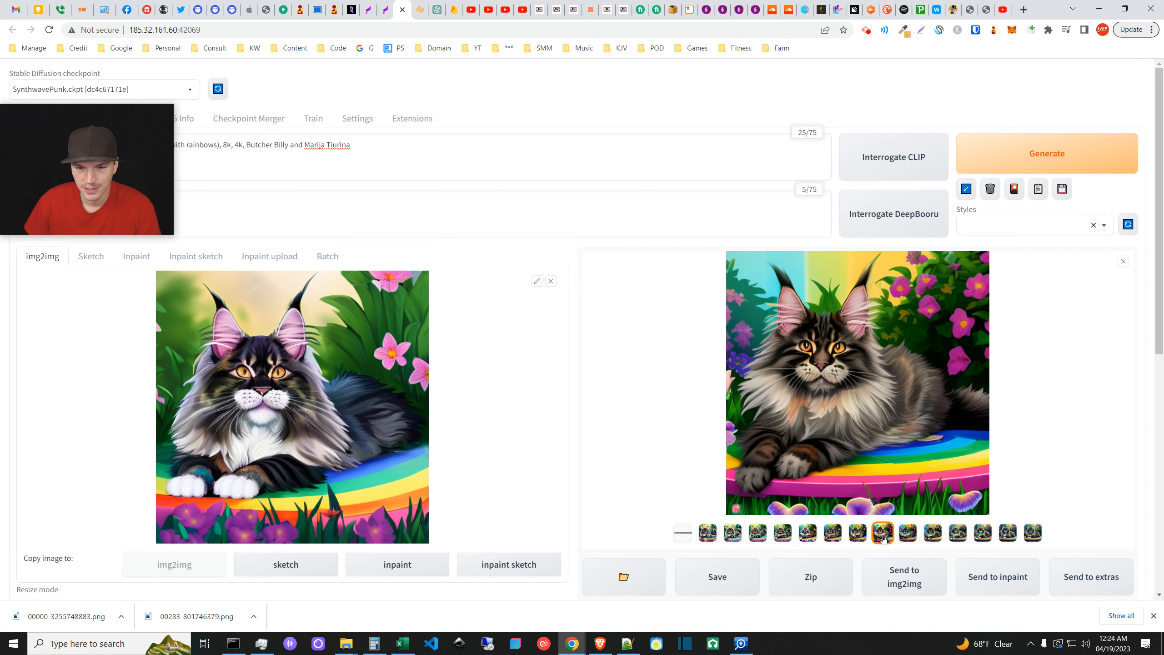
pyautogui.click(907, 534)
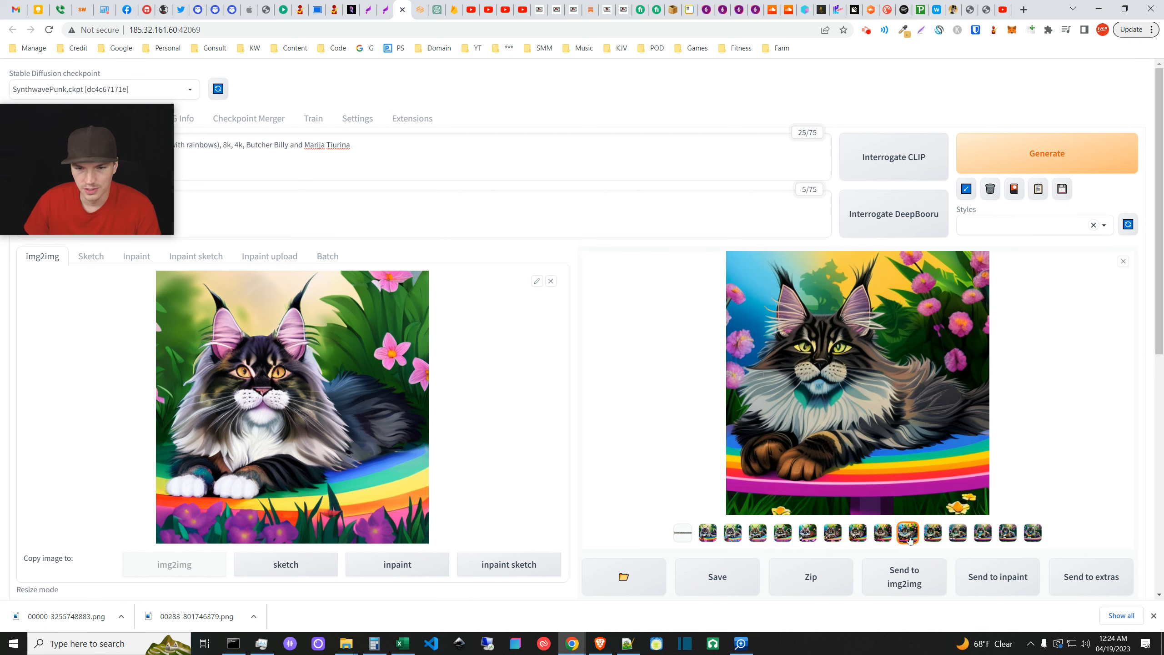
pyautogui.click(931, 534)
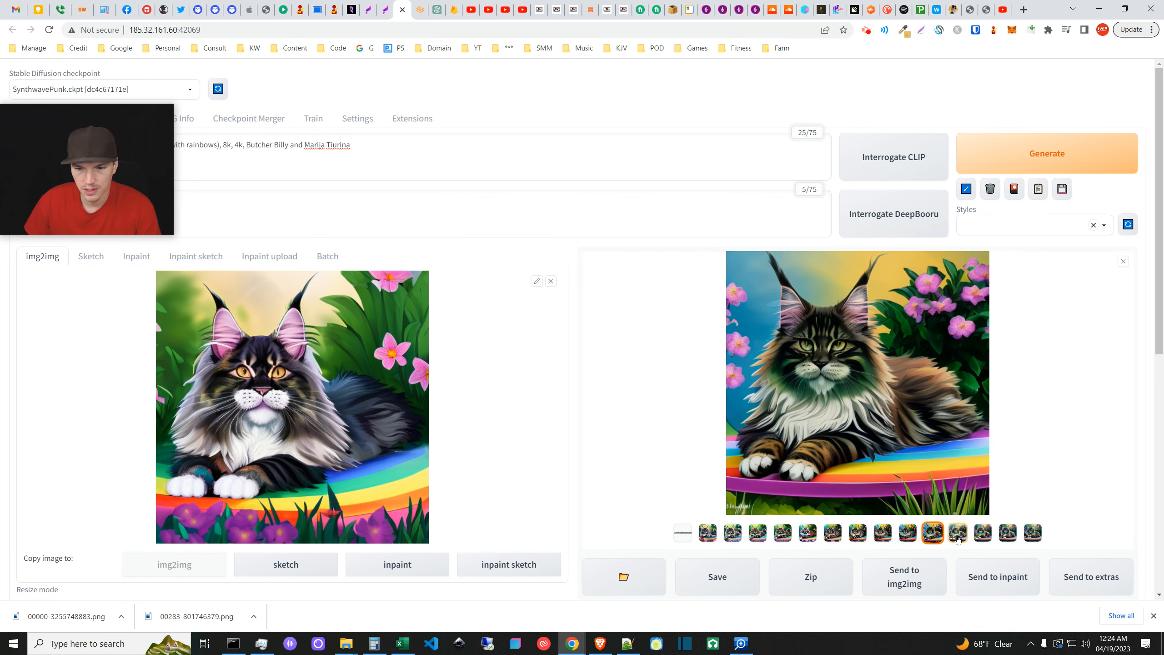
pyautogui.click(958, 535)
pyautogui.click(982, 535)
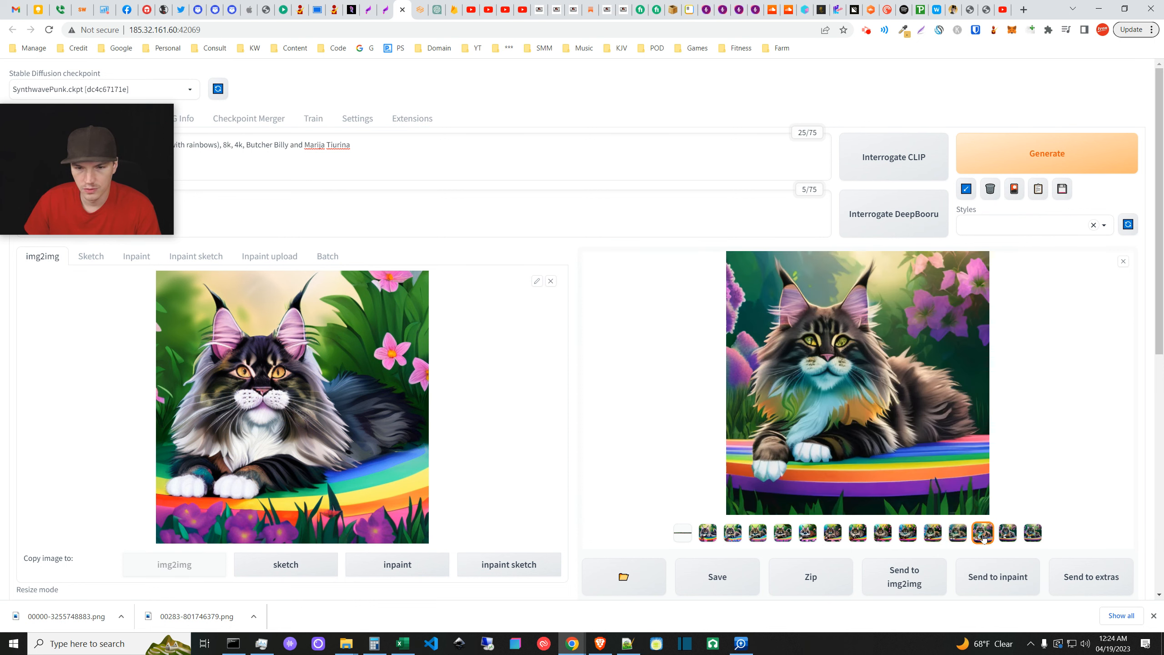
pyautogui.click(1003, 535)
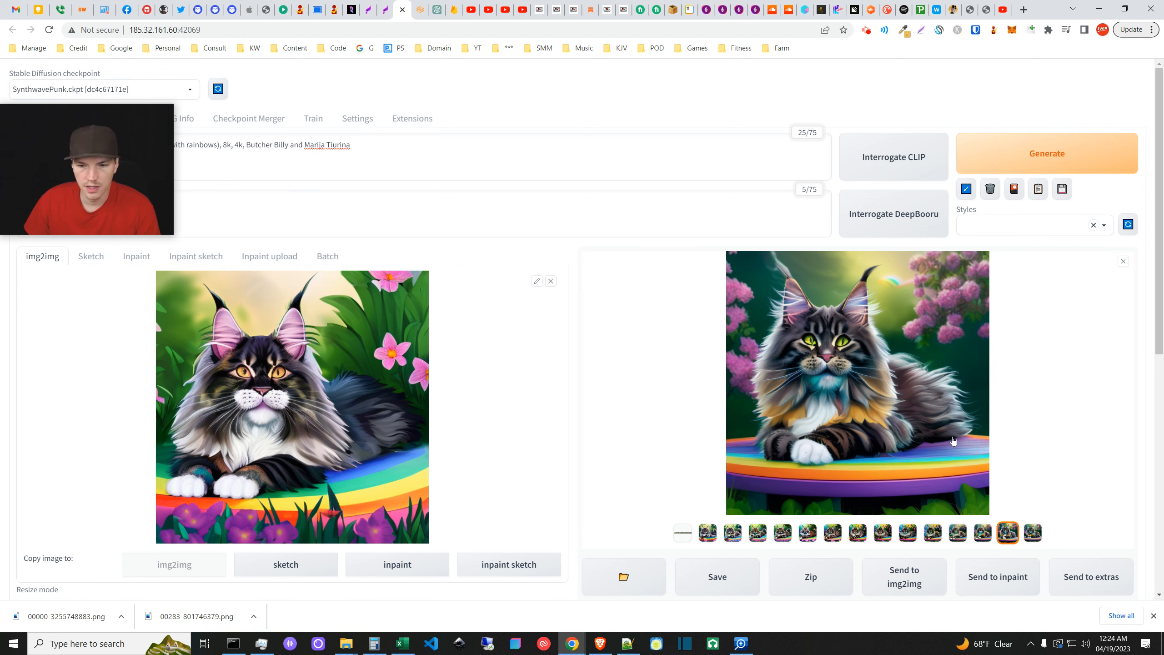
pyautogui.click(1032, 534)
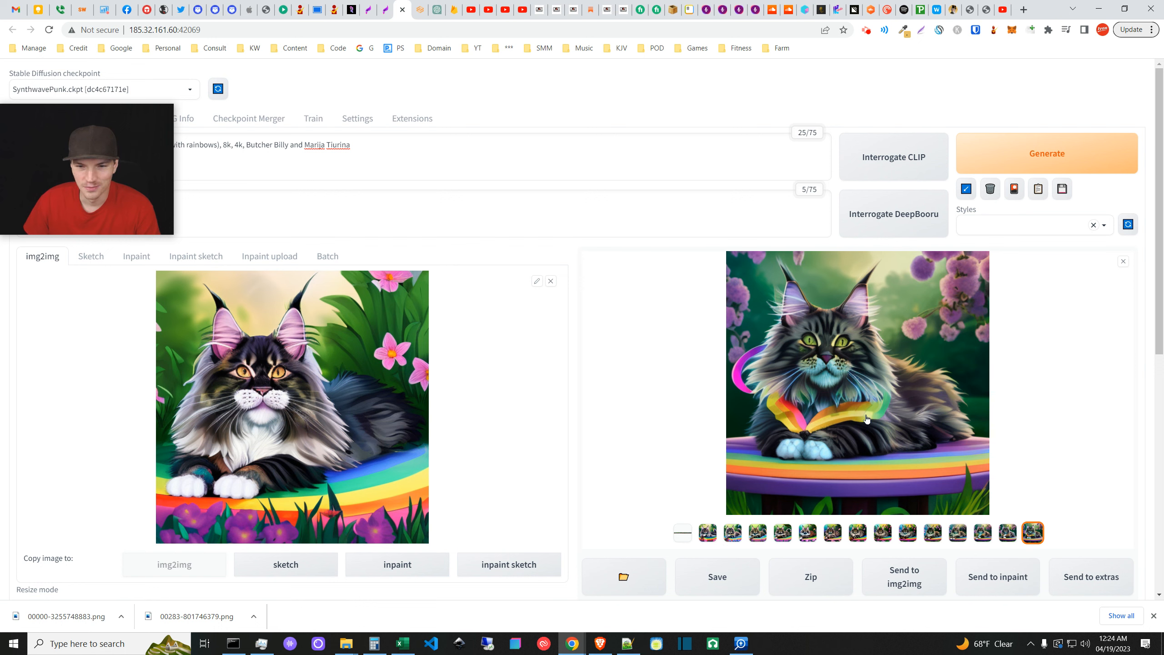
pyautogui.click(707, 532)
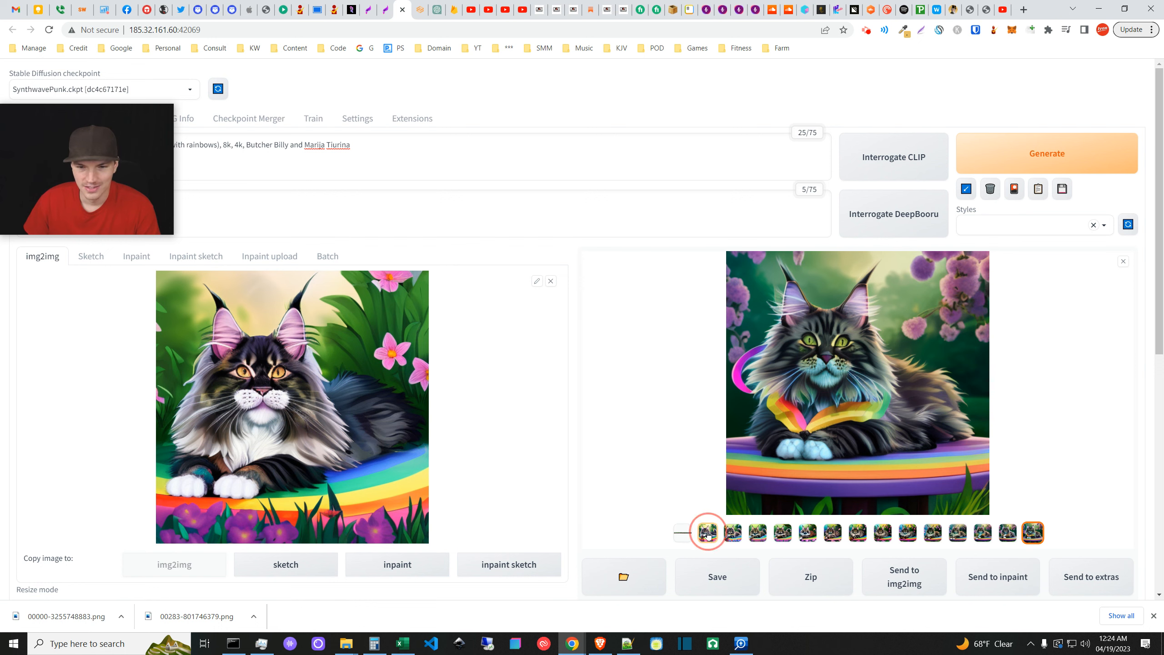
pyautogui.click(1033, 534)
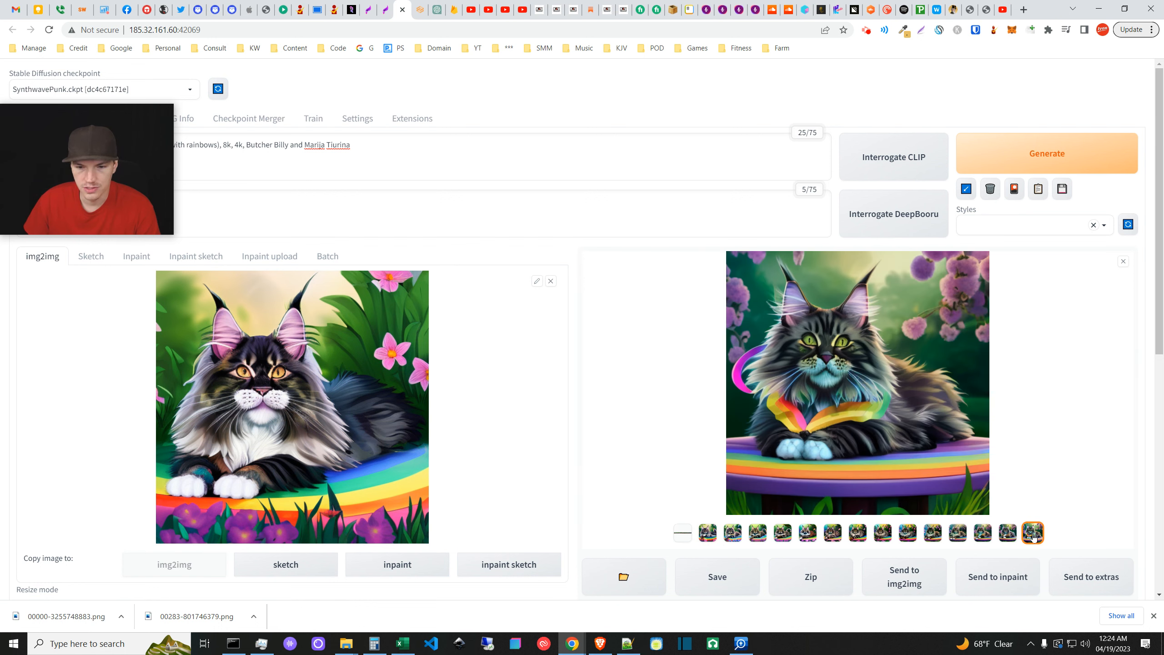
pyautogui.click(707, 534)
# - Set Loopback to 20 loops with a 0.7 final denoising strength
pyautogui.scroll(-8, 552, 476)
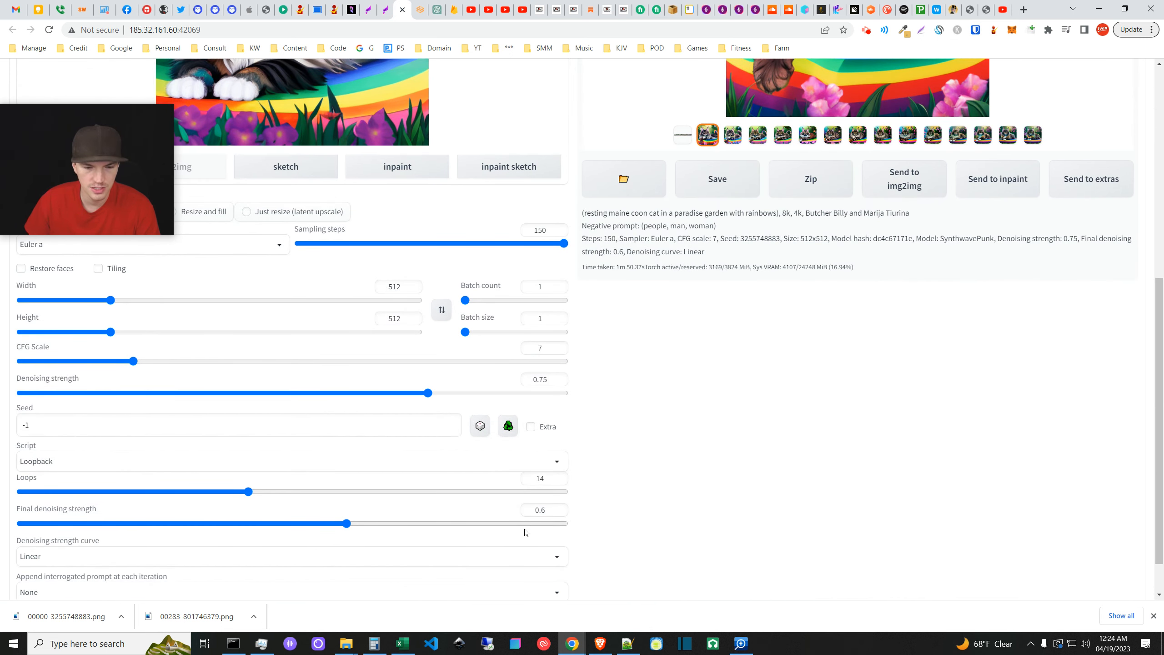
pyautogui.moveTo(346, 523); pyautogui.dragTo(400, 522)
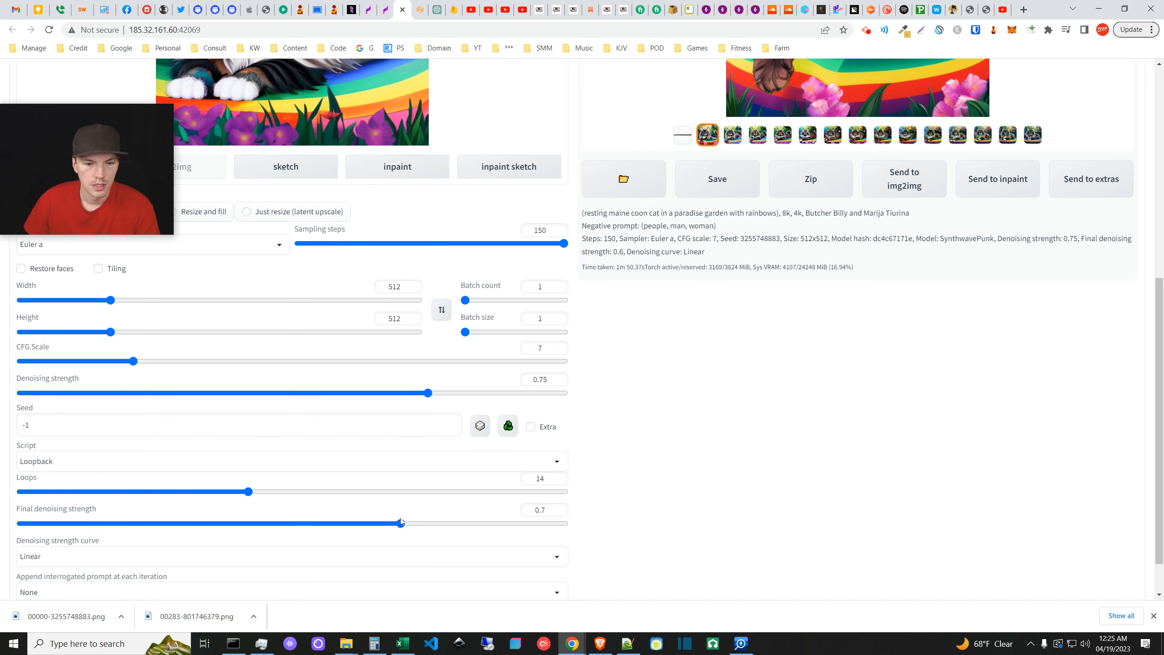
pyautogui.moveTo(248, 491); pyautogui.dragTo(353, 493)
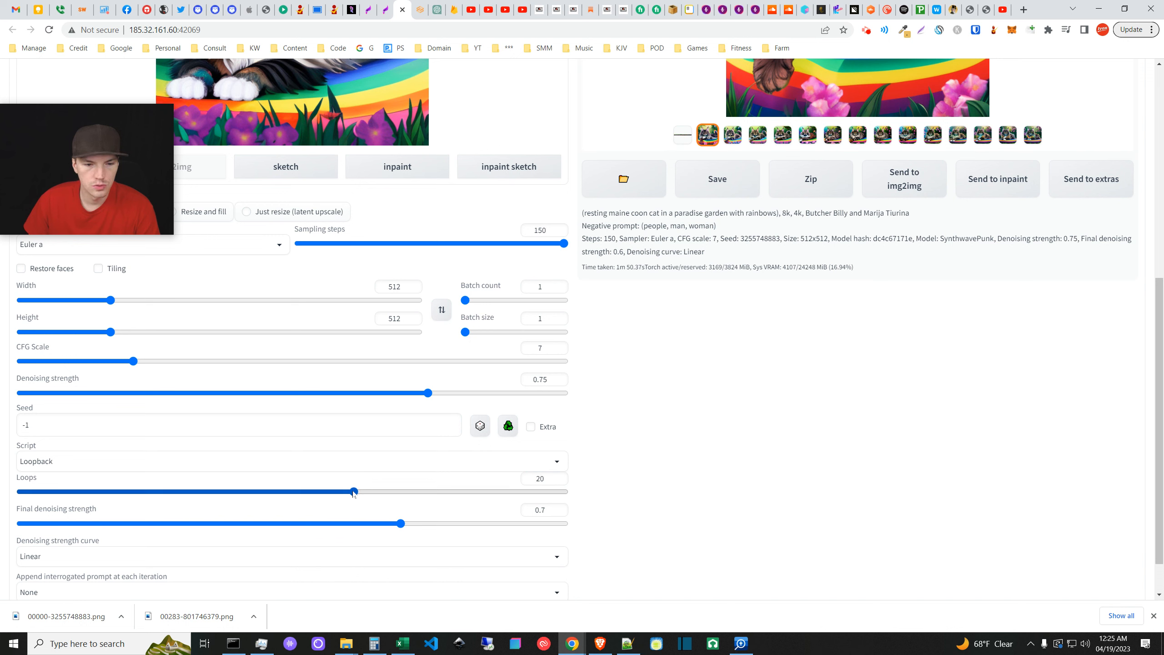
pyautogui.moveTo(353, 492); pyautogui.dragTo(354, 493)
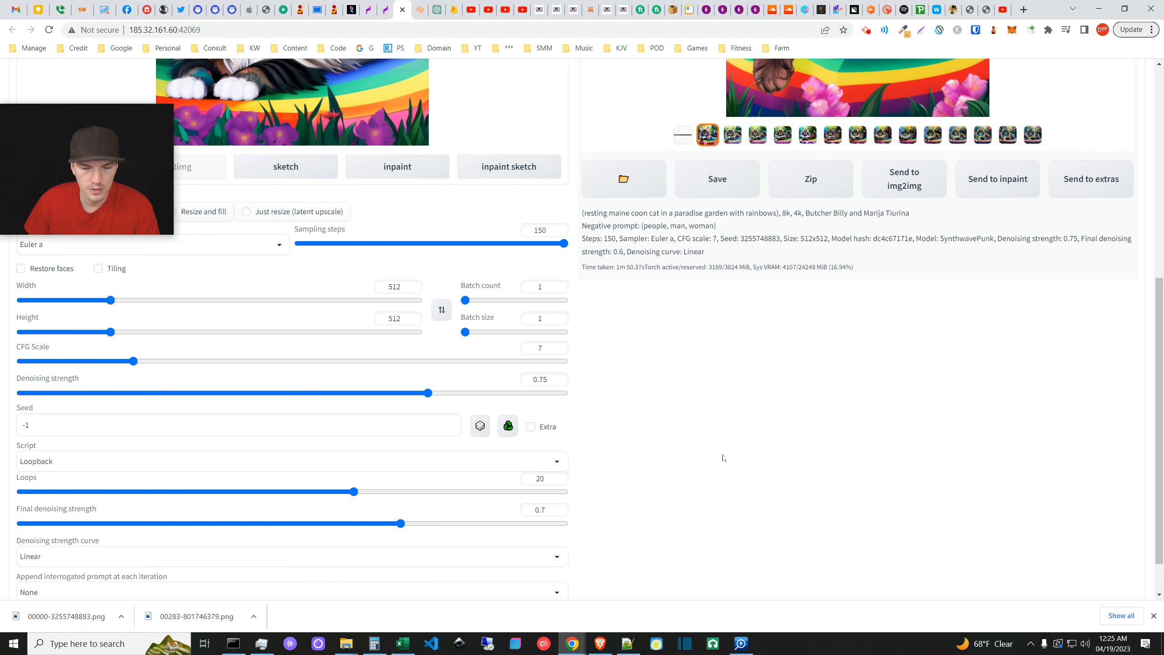
pyautogui.click(616, 459)
# - Check the combined loop strip and the single cat result in the gallery
pyautogui.scroll(8, 616, 459)
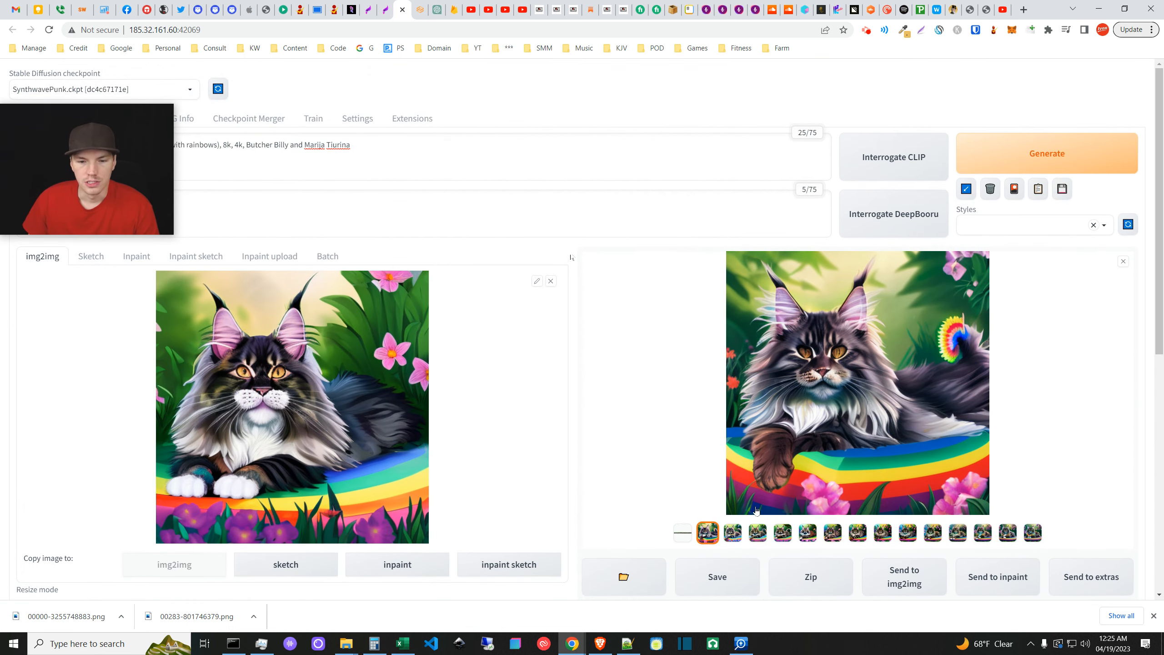
pyautogui.click(685, 533)
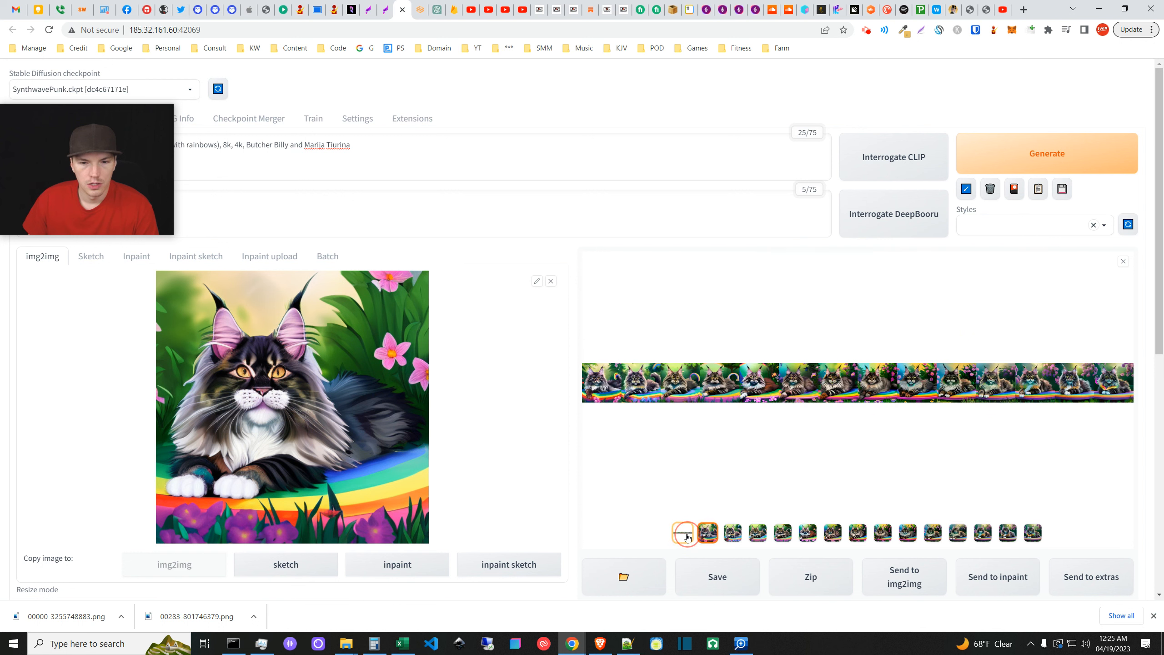
pyautogui.click(707, 532)
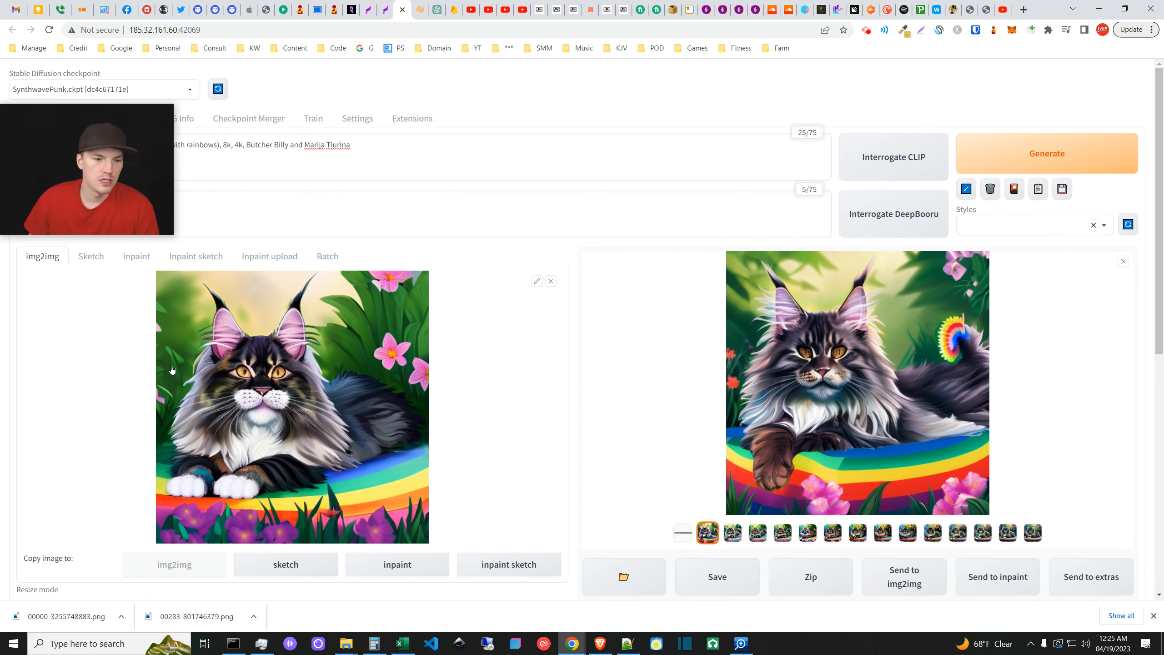
pyautogui.scroll(-5, 618, 511)
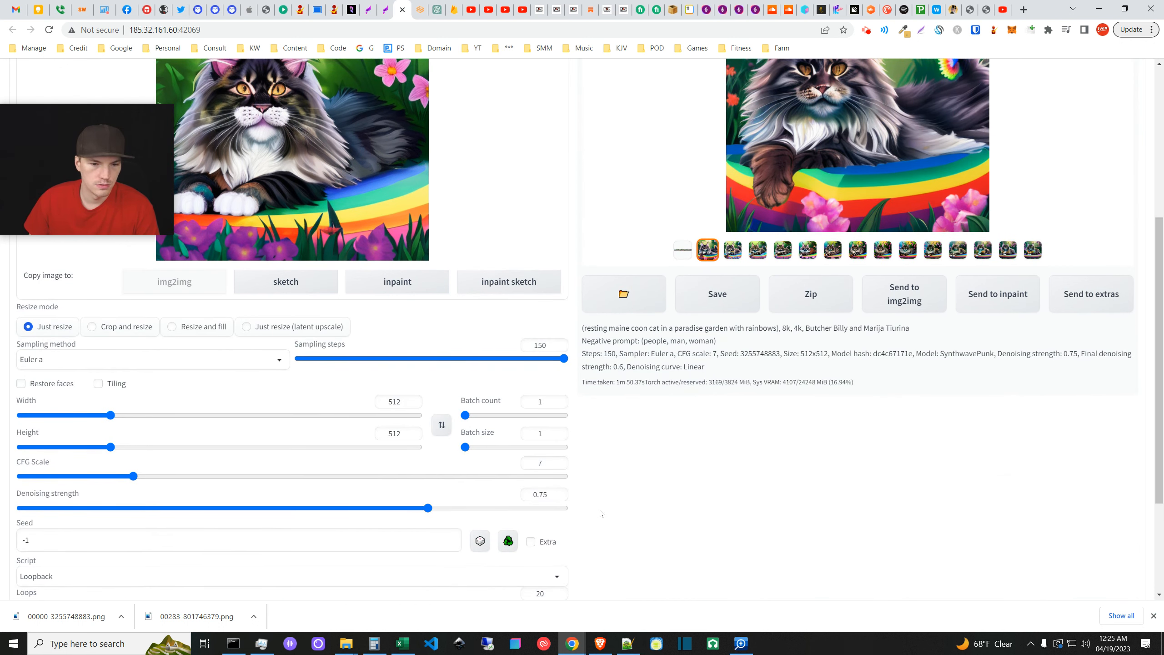
pyautogui.scroll(-2, 591, 524)
pyautogui.scroll(-1, 574, 519)
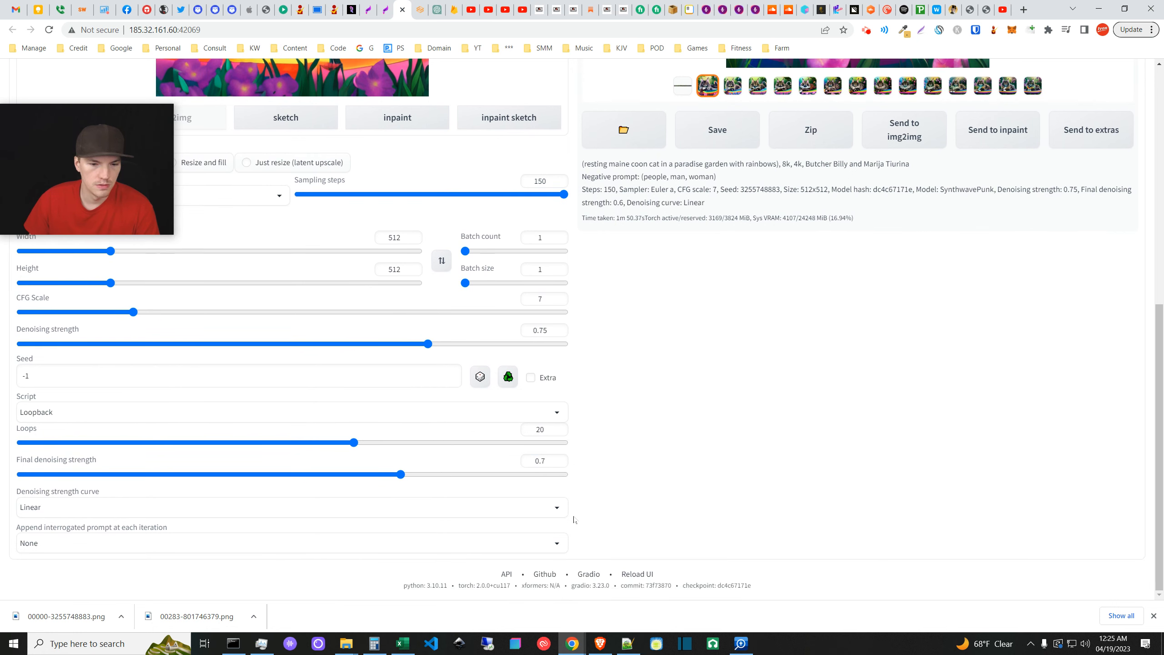
pyautogui.scroll(8, 573, 519)
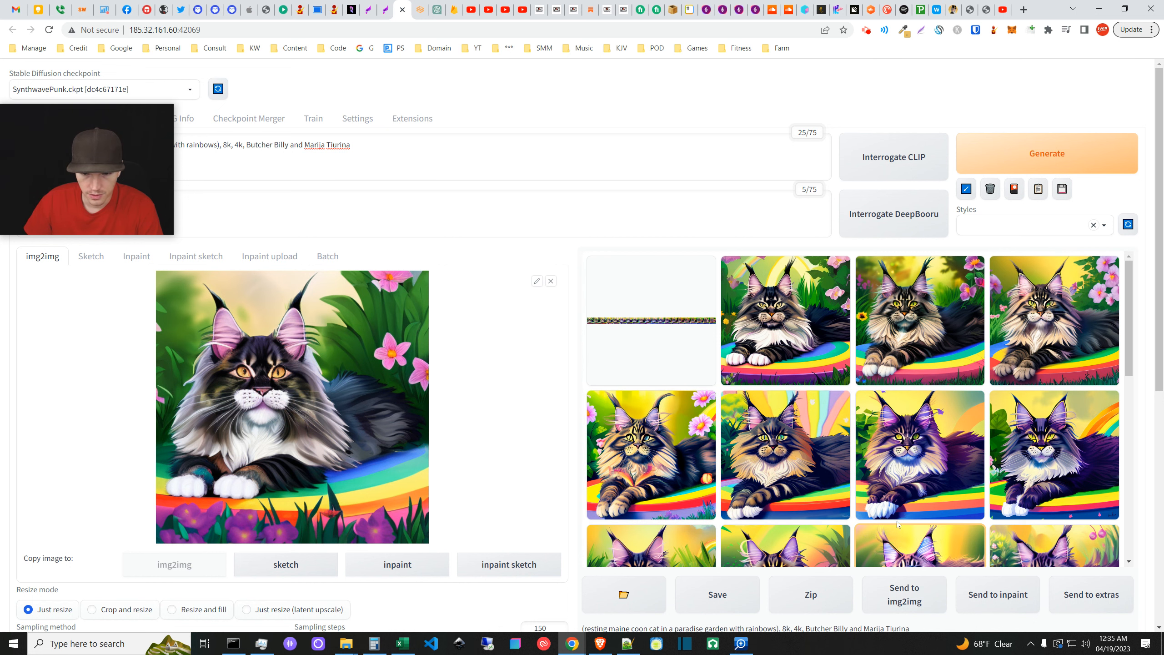
# - Preview the combined loop strip, then enlarge the purple-toned cat lying on a rainbow
pyautogui.click(667, 334)
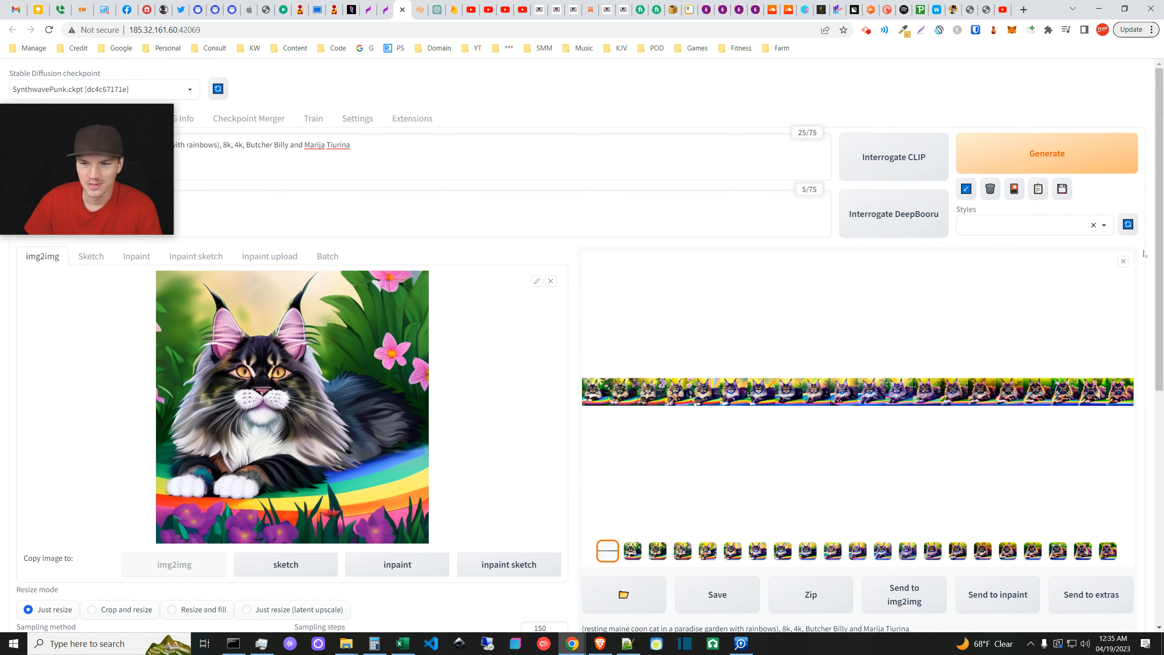
pyautogui.click(1123, 262)
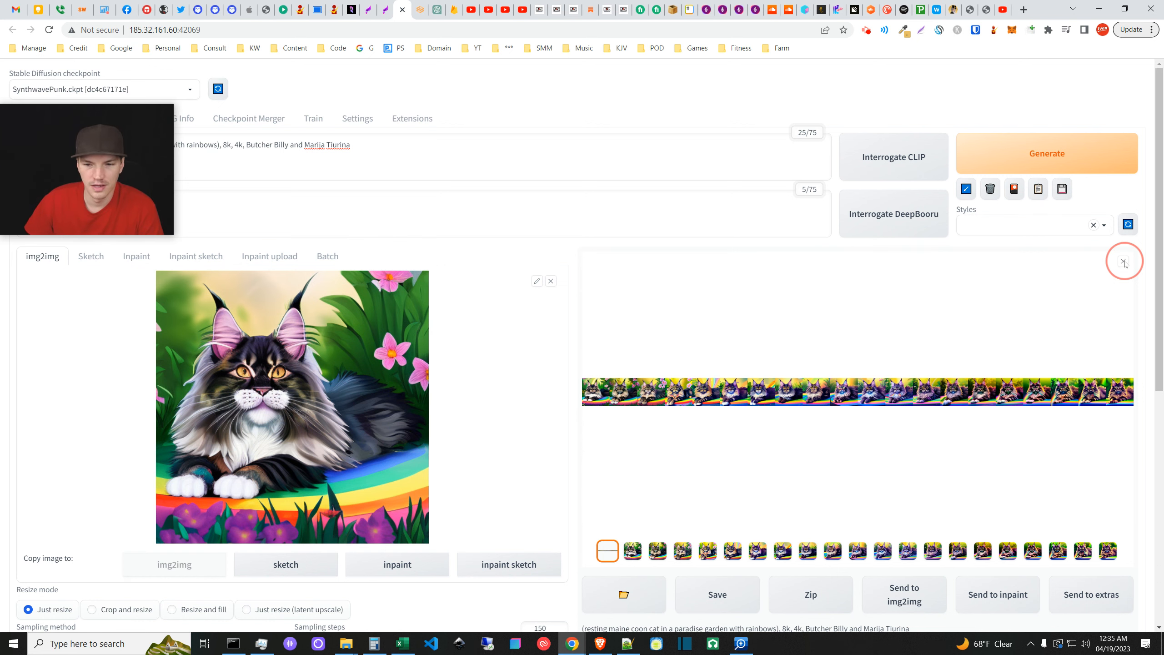
pyautogui.click(896, 455)
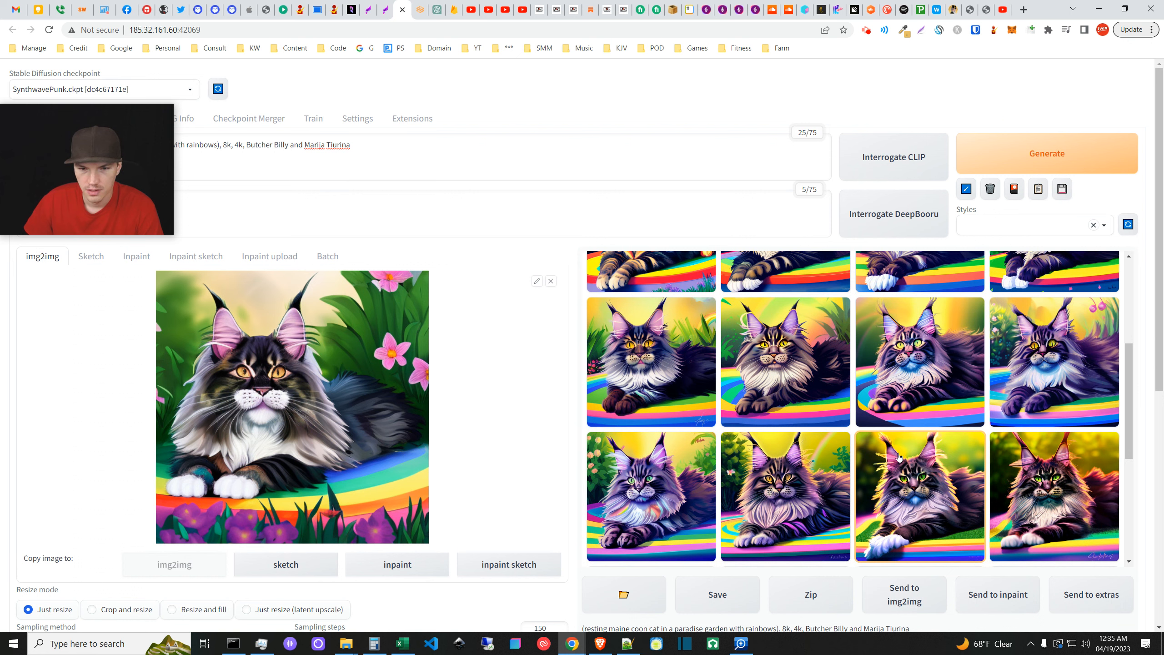
pyautogui.click(910, 373)
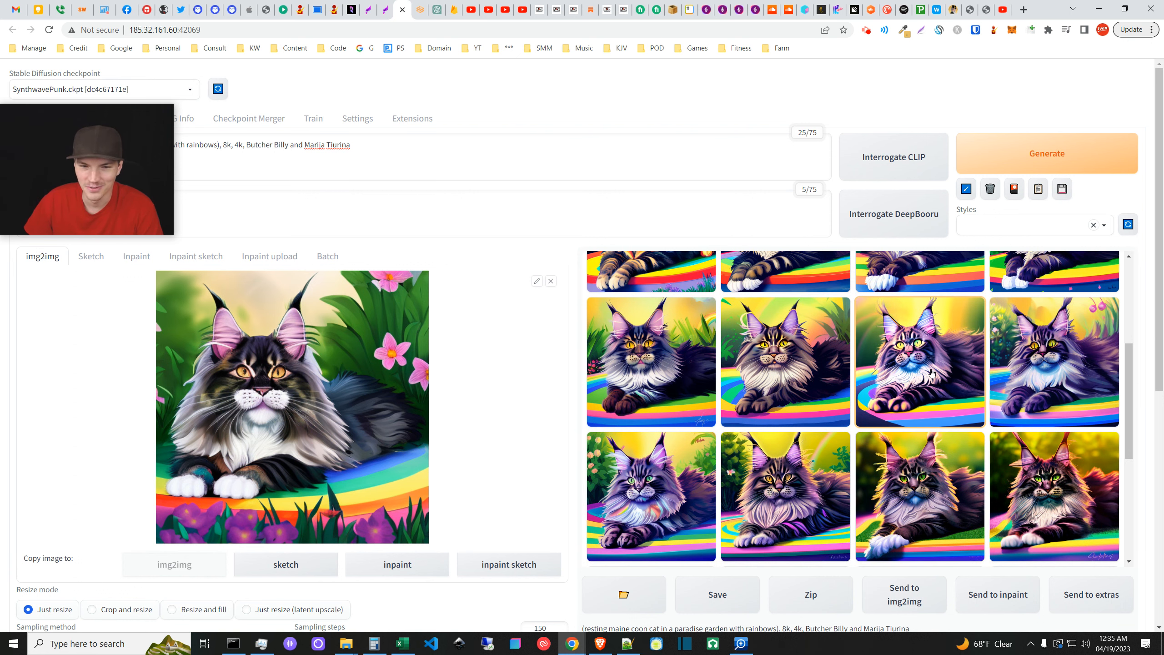
pyautogui.click(931, 372)
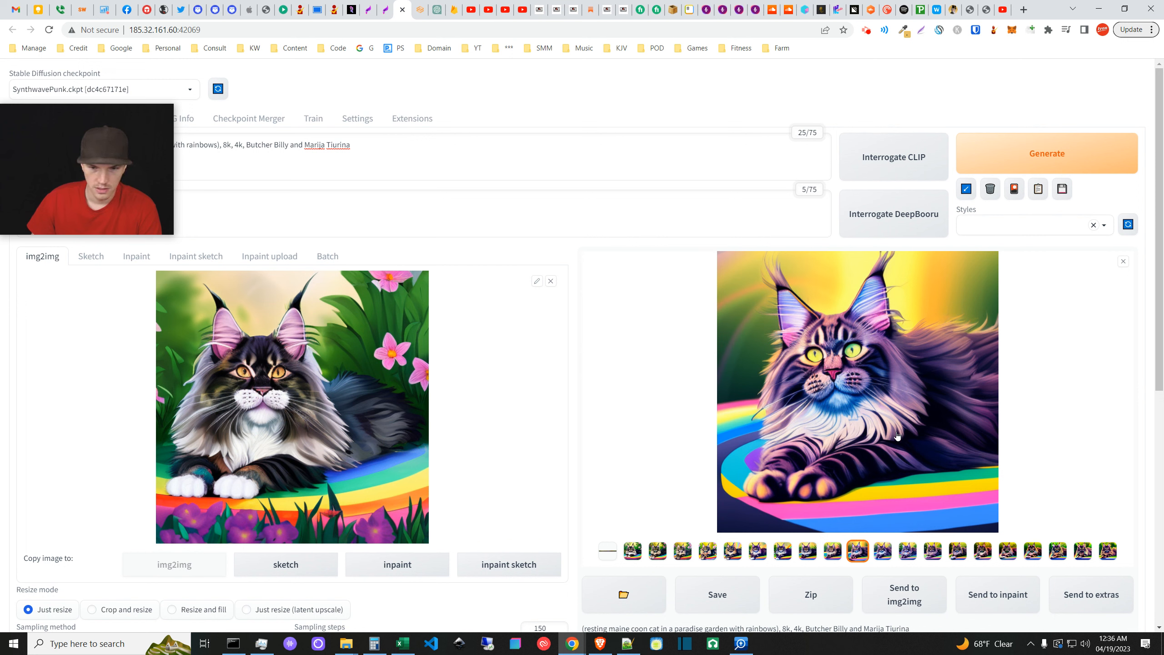
# - Save the enlarged purple-toned cat frame as a PNG
pyautogui.rightClick(763, 386)
pyautogui.click(788, 410)
pyautogui.click(746, 450)
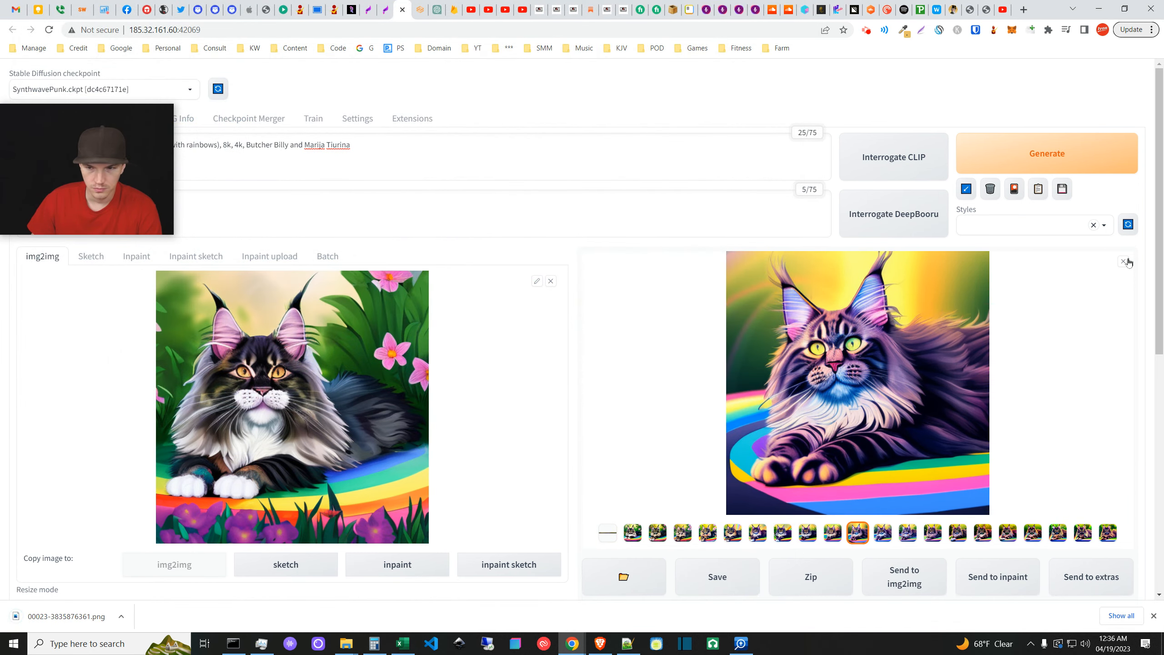
pyautogui.click(1124, 261)
# - Enlarge and compare several more cat frames from the grid, including the yellow-eyed cat
pyautogui.scroll(-2, 884, 404)
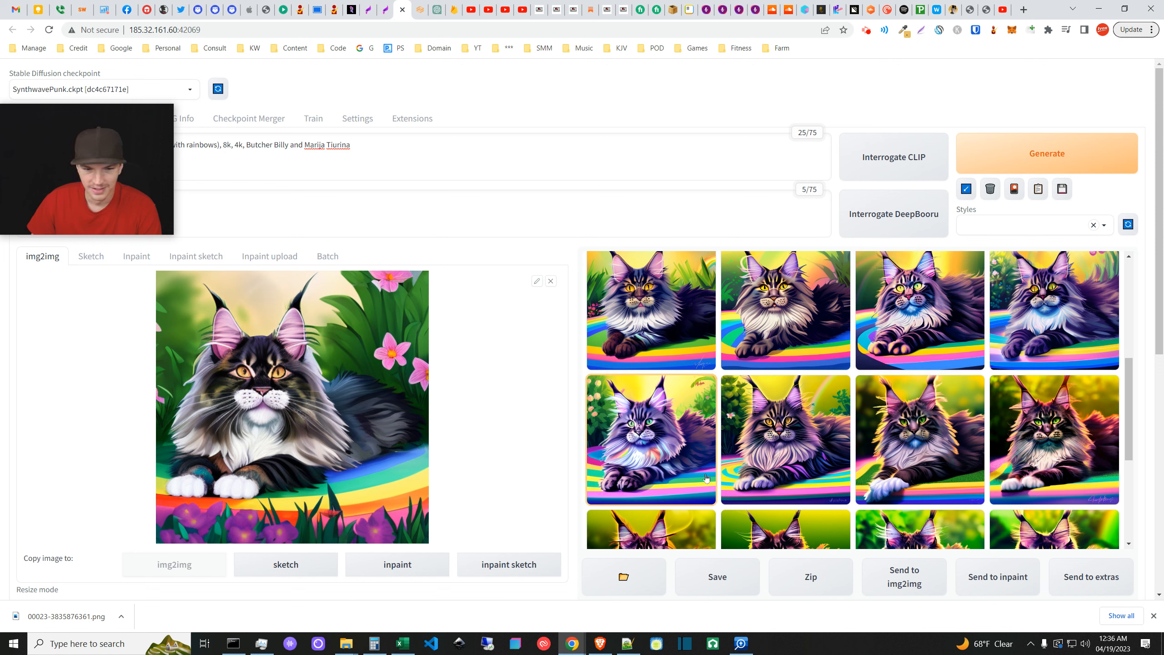
pyautogui.scroll(-2, 821, 315)
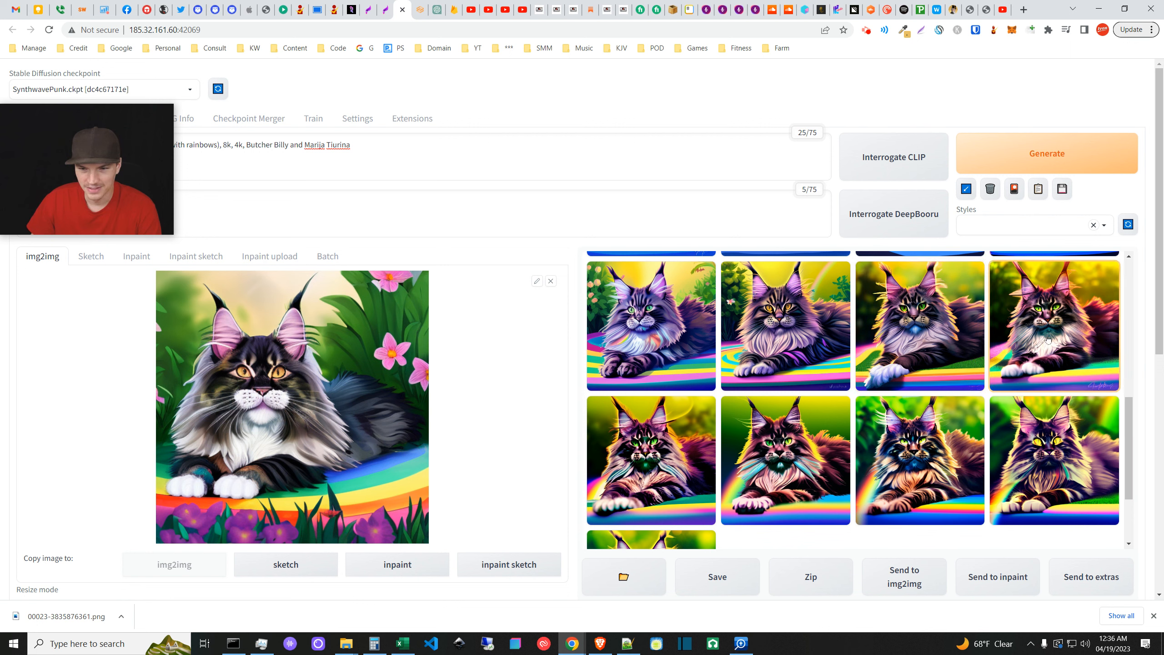
pyautogui.click(1071, 345)
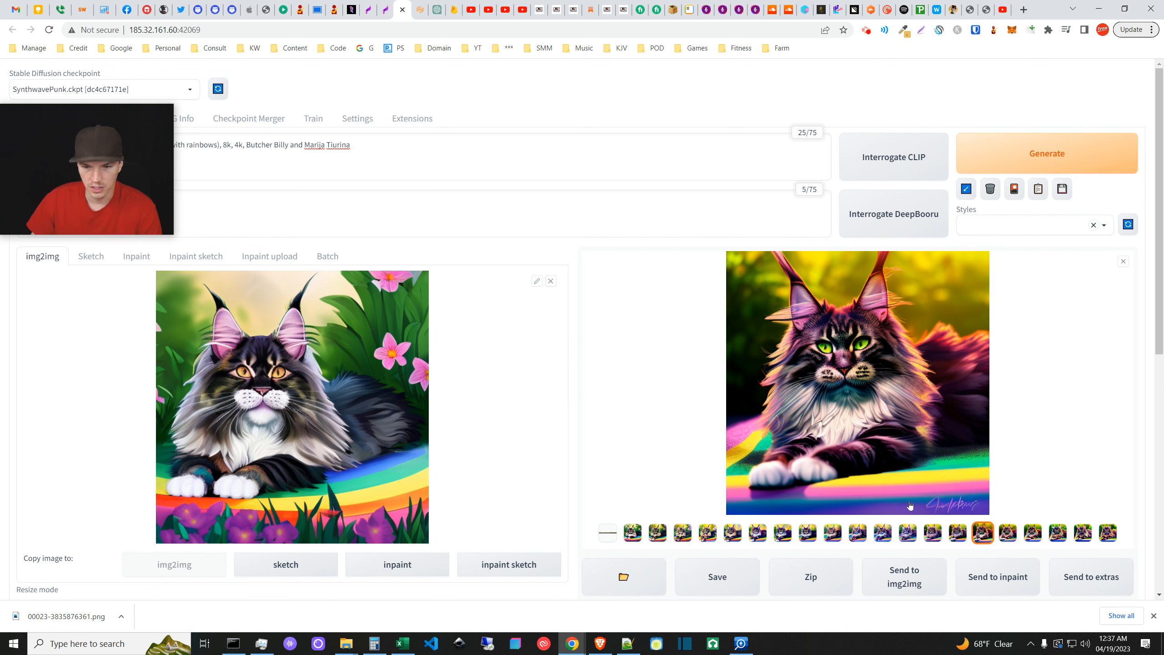
pyautogui.click(1120, 262)
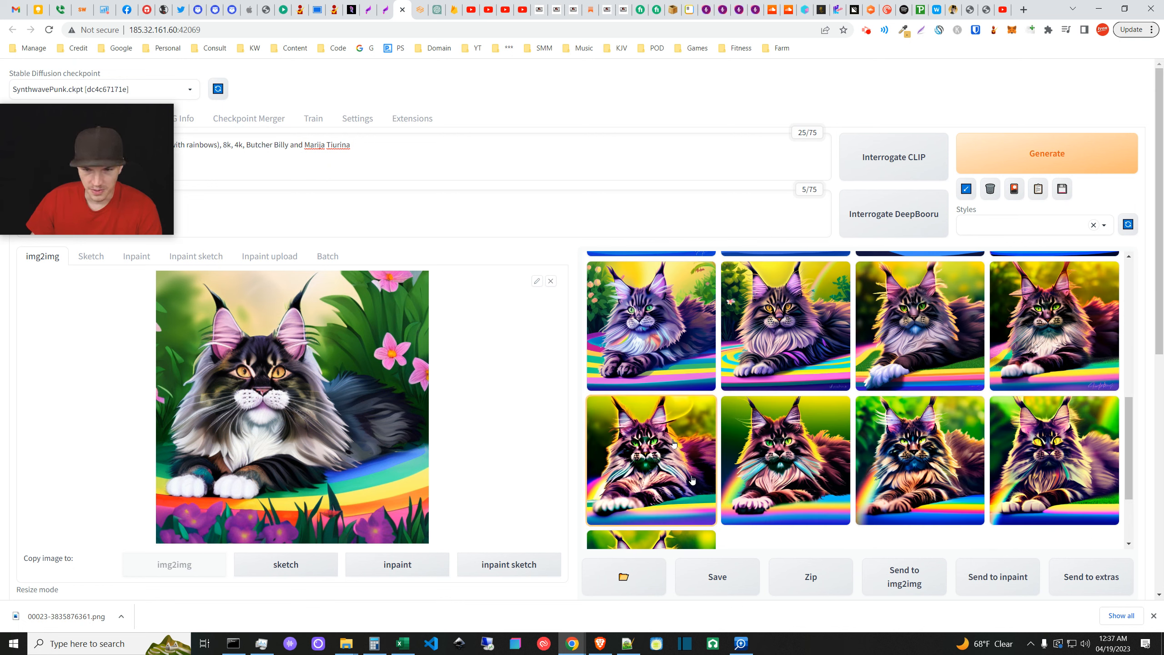
pyautogui.scroll(-3, 710, 481)
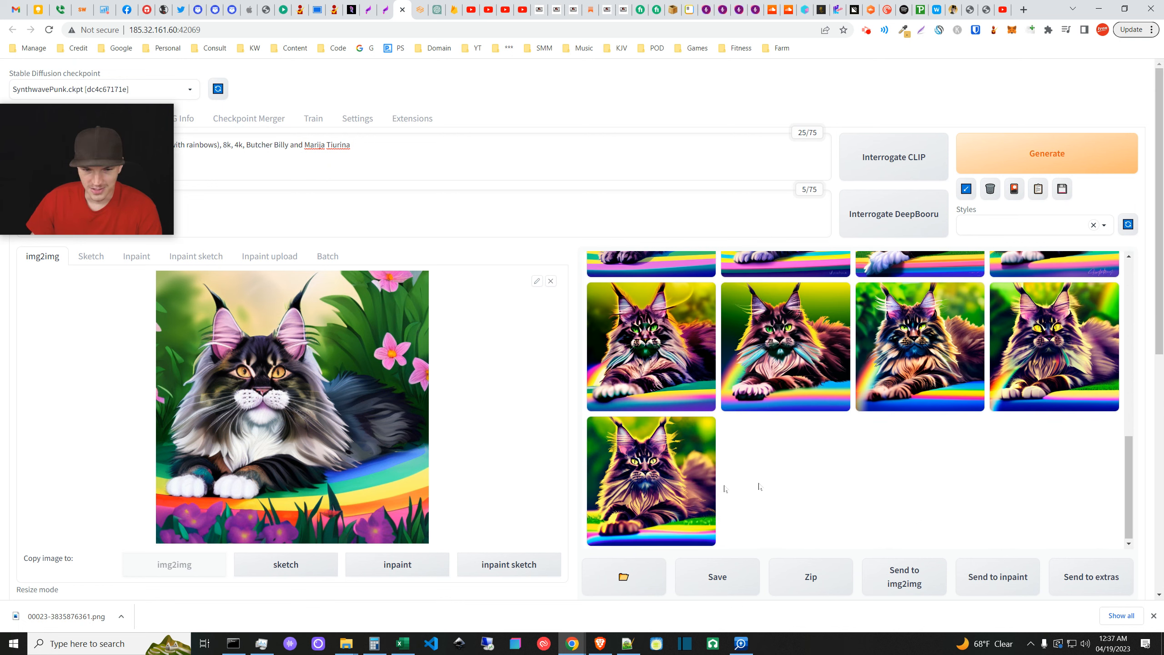
pyautogui.scroll(1, 783, 483)
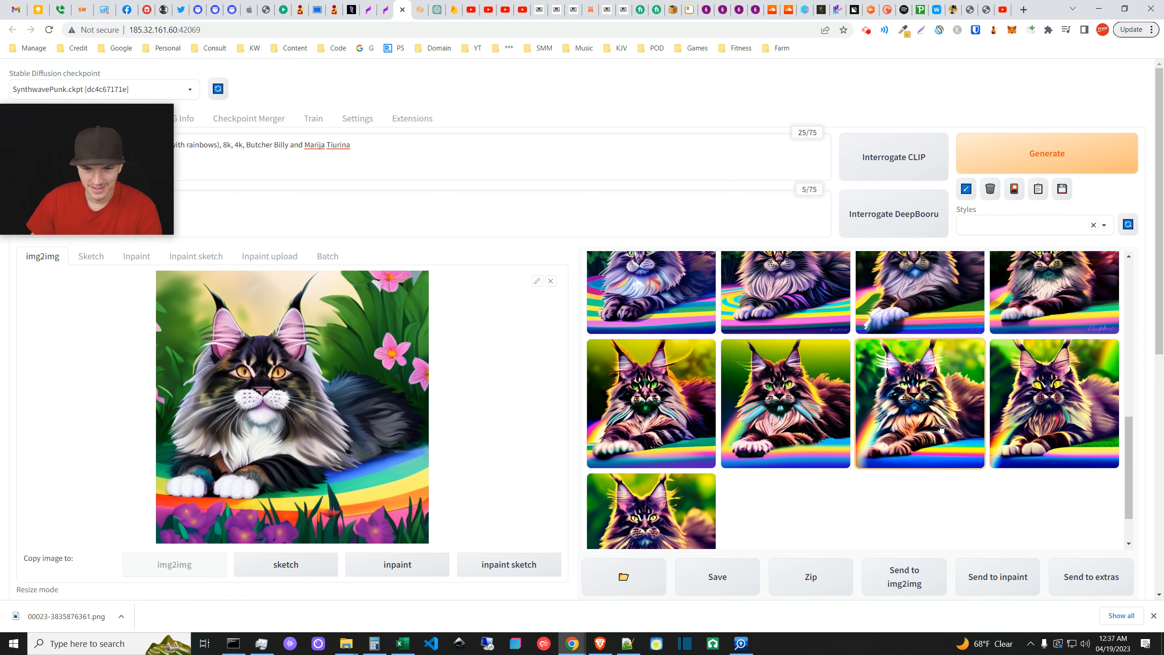
pyautogui.click(926, 416)
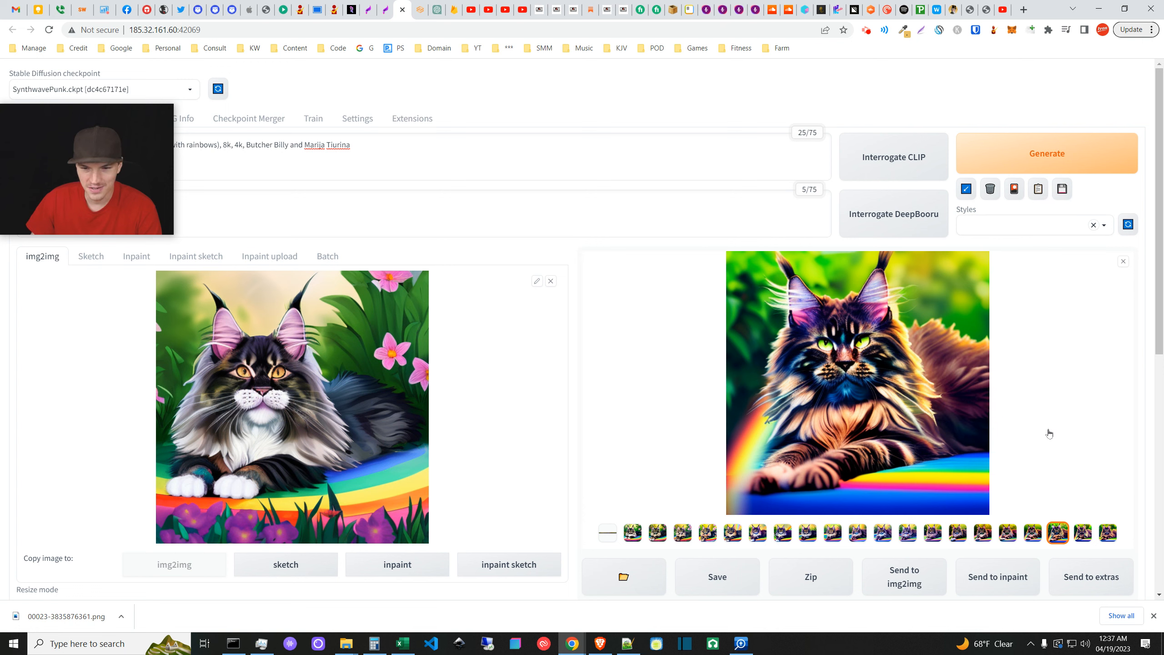
pyautogui.click(1122, 260)
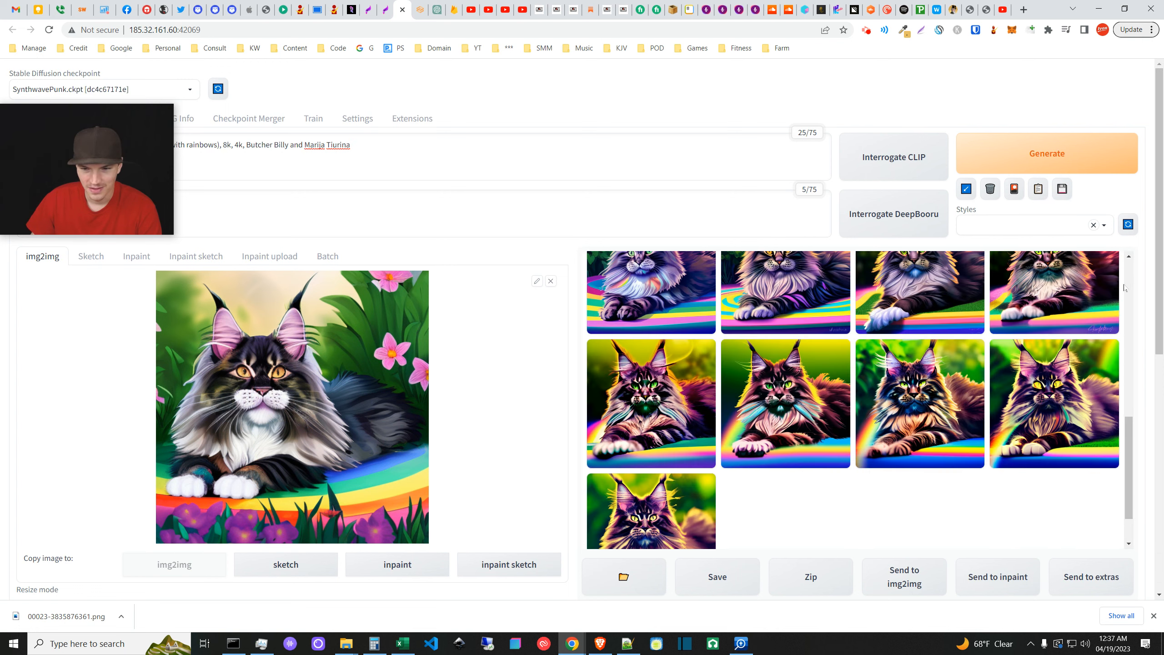
pyautogui.click(1058, 412)
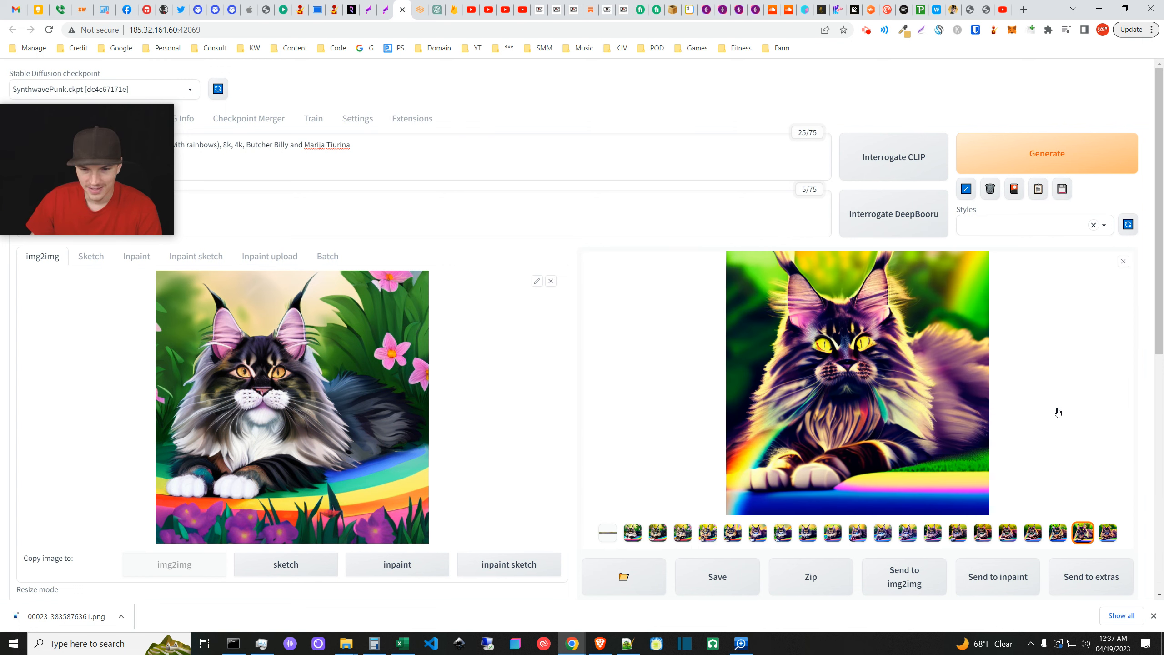
pyautogui.click(1125, 262)
pyautogui.scroll(-5, 771, 503)
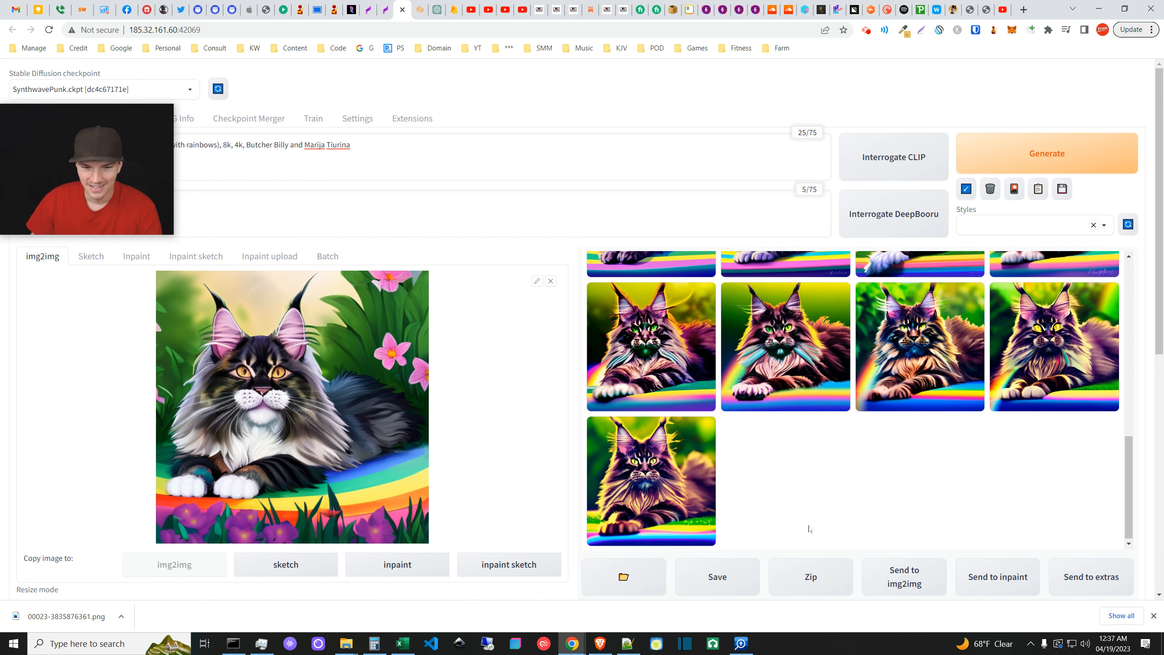
# - Save the last yellow-eyed cat frame as 00033-3835876371.png in Downloads
pyautogui.click(676, 484)
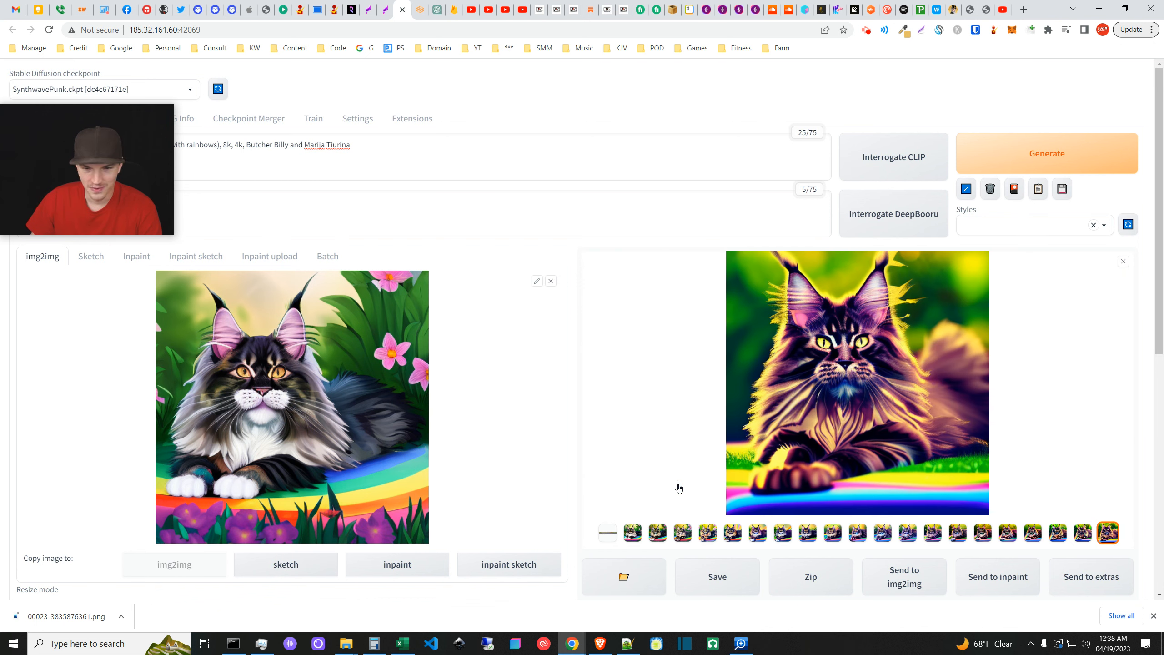
pyautogui.rightClick(795, 394)
pyautogui.click(820, 420)
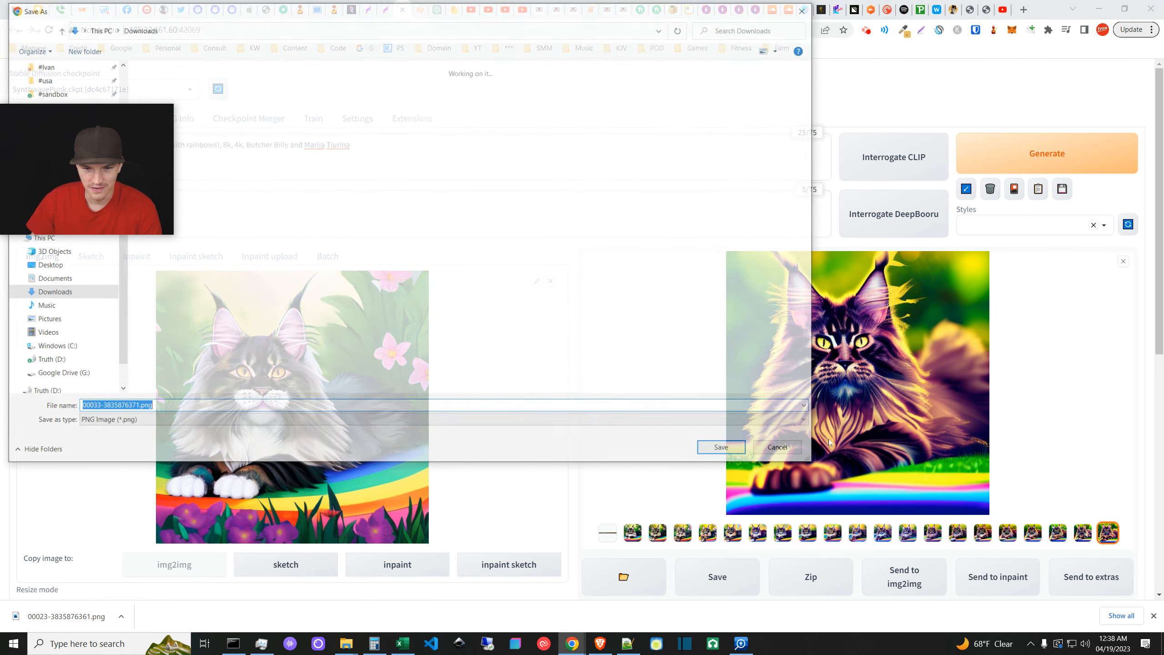
pyautogui.click(725, 449)
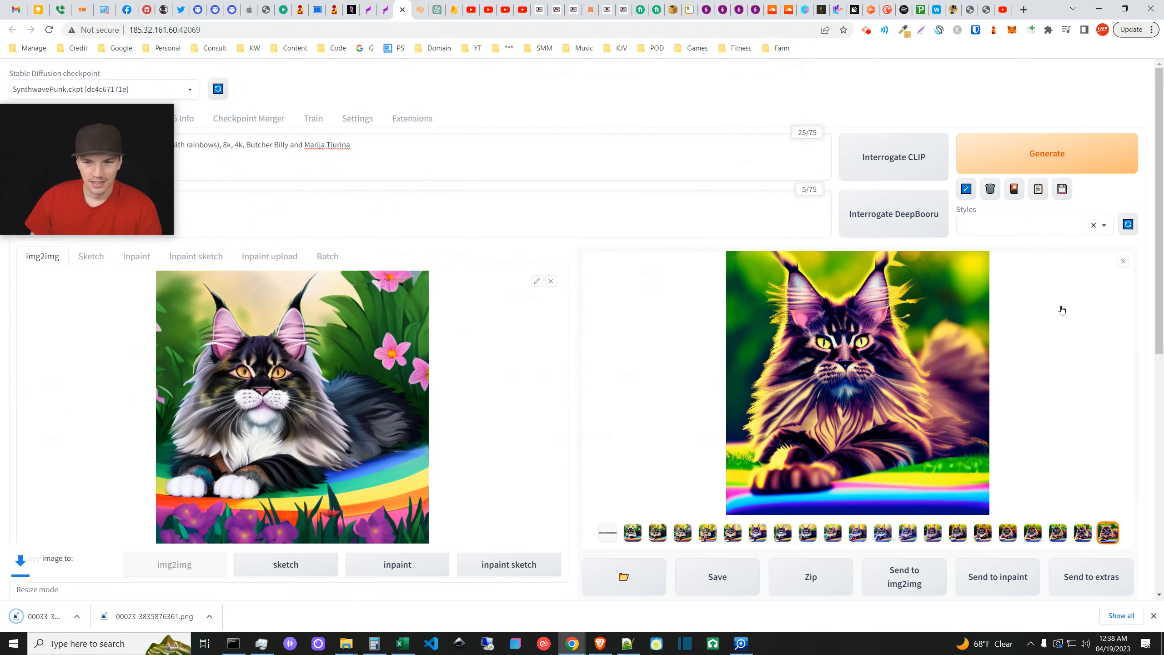
pyautogui.click(1123, 263)
# - Scroll through the output gallery to review the finished Loopback frames
pyautogui.scroll(-5, 901, 457)
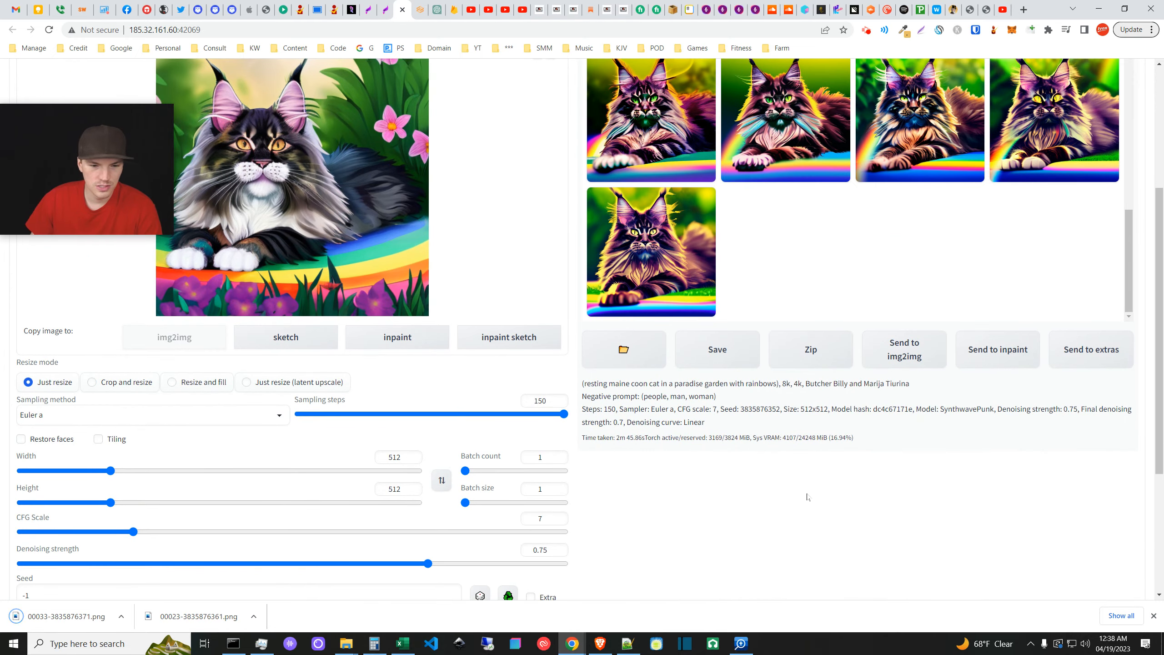
pyautogui.scroll(-3, 789, 511)
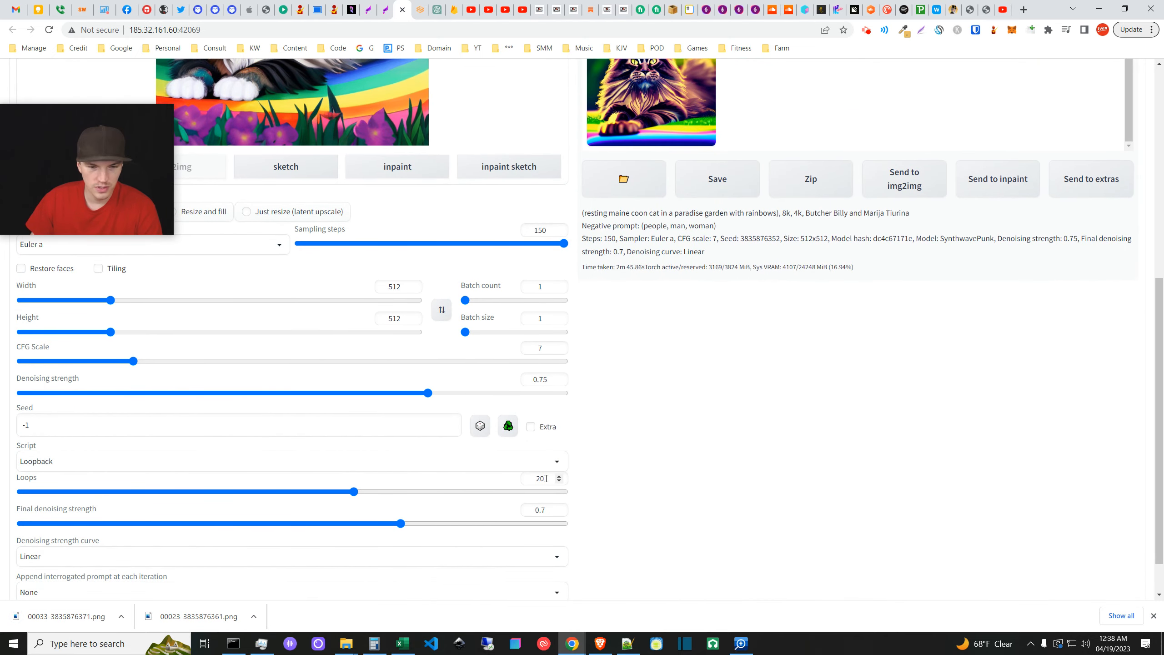
pyautogui.scroll(10, 807, 527)
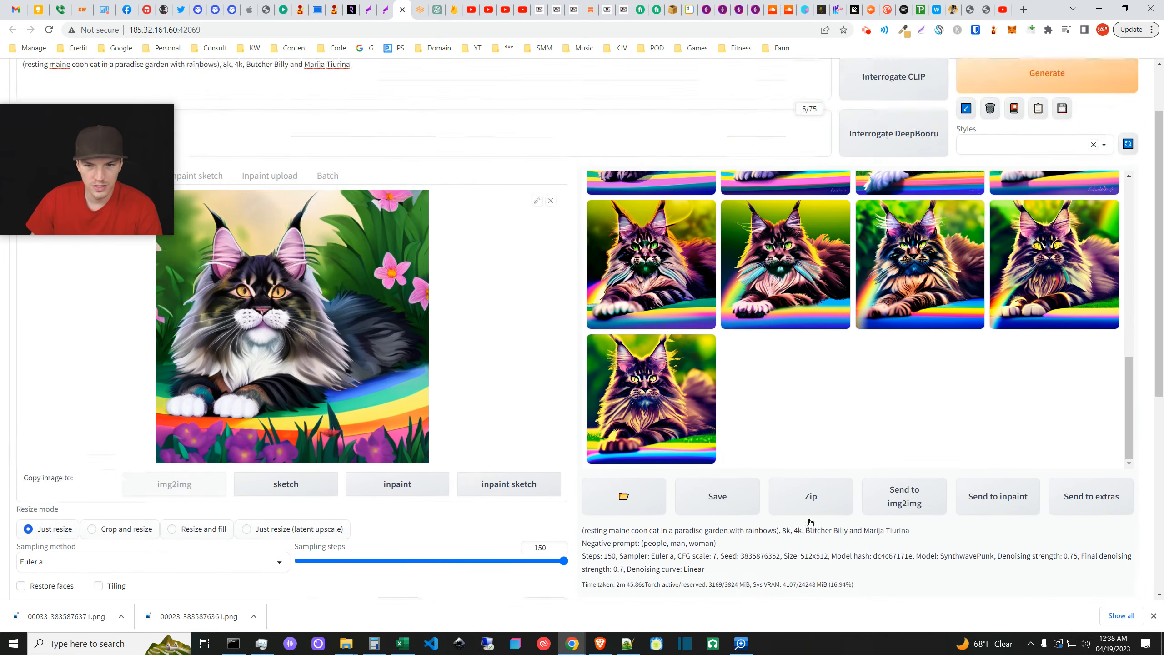
pyautogui.scroll(4, 964, 487)
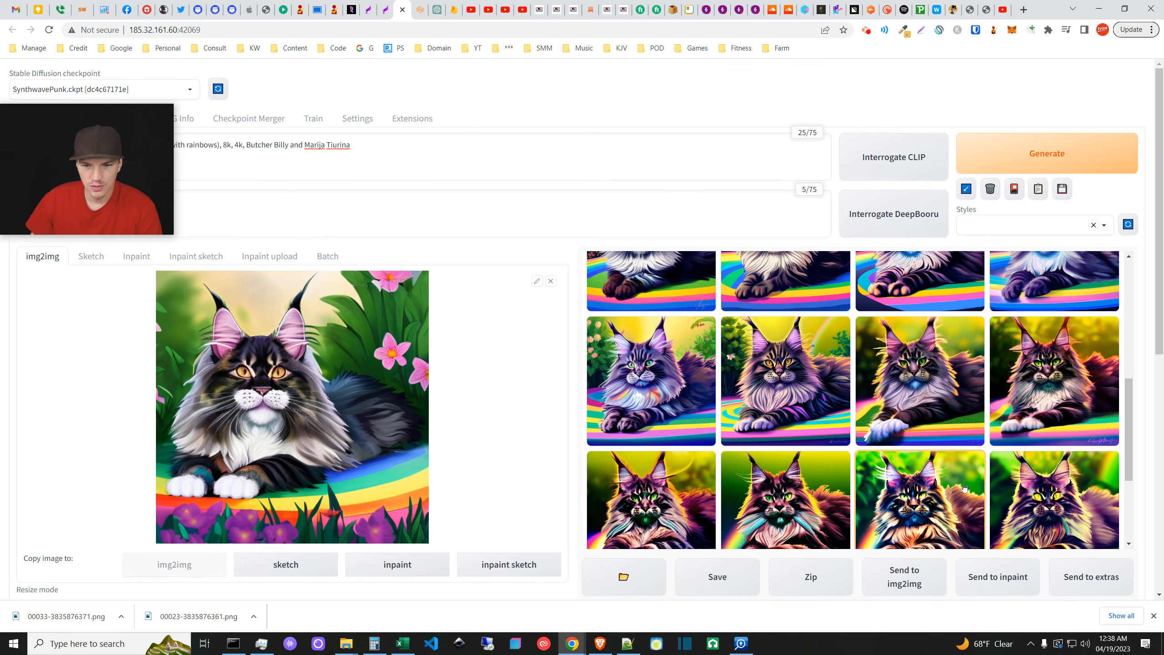
pyautogui.scroll(-1, 955, 487)
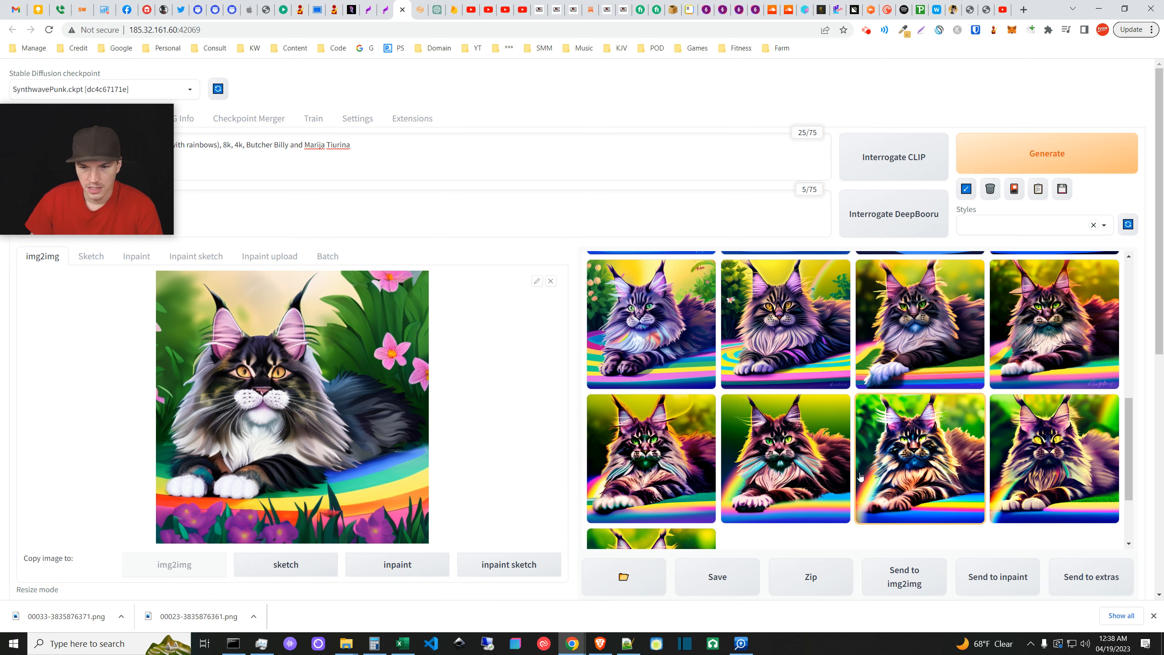
pyautogui.scroll(-2, 857, 477)
pyautogui.scroll(3, 856, 480)
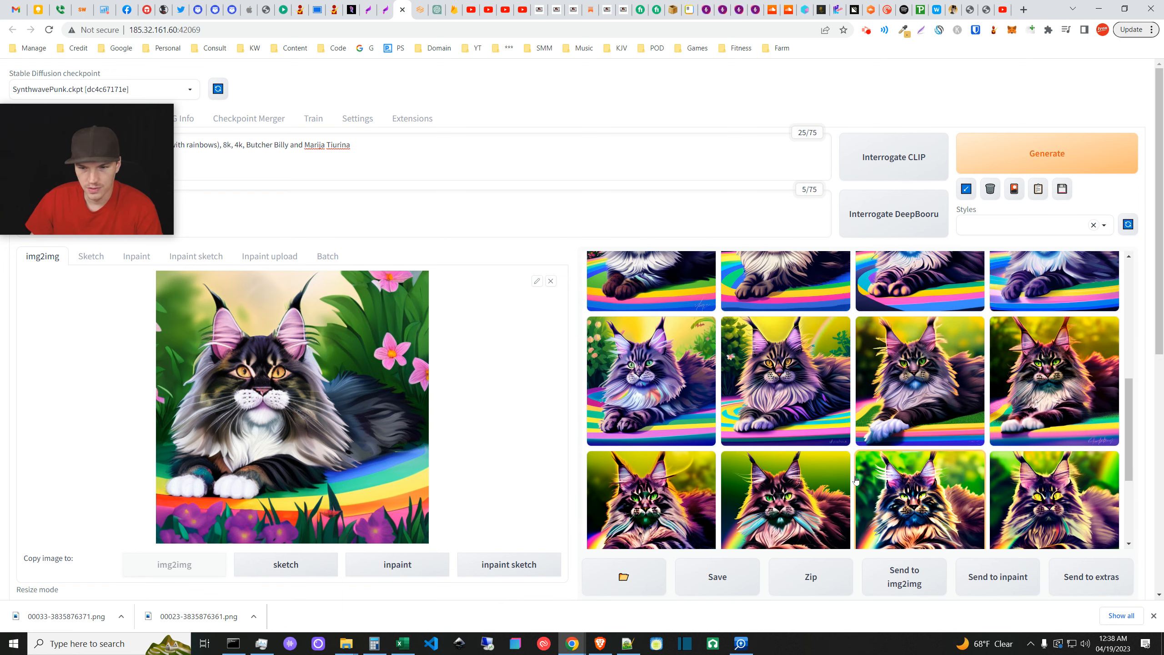
pyautogui.scroll(4, 856, 479)
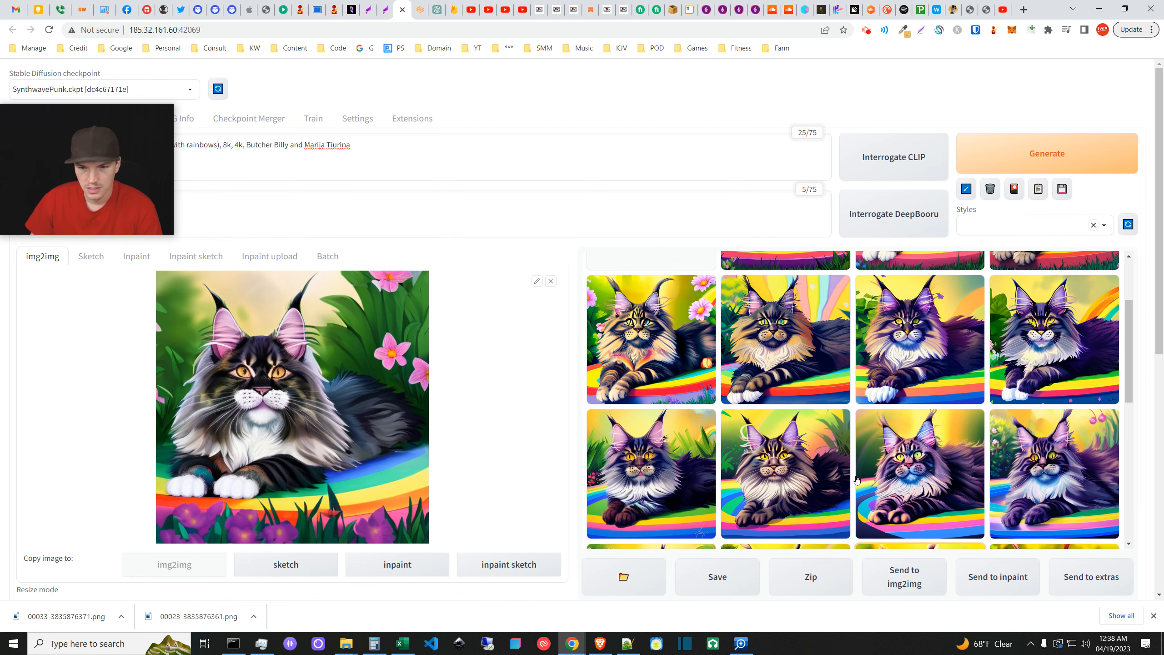
pyautogui.scroll(-5, 856, 480)
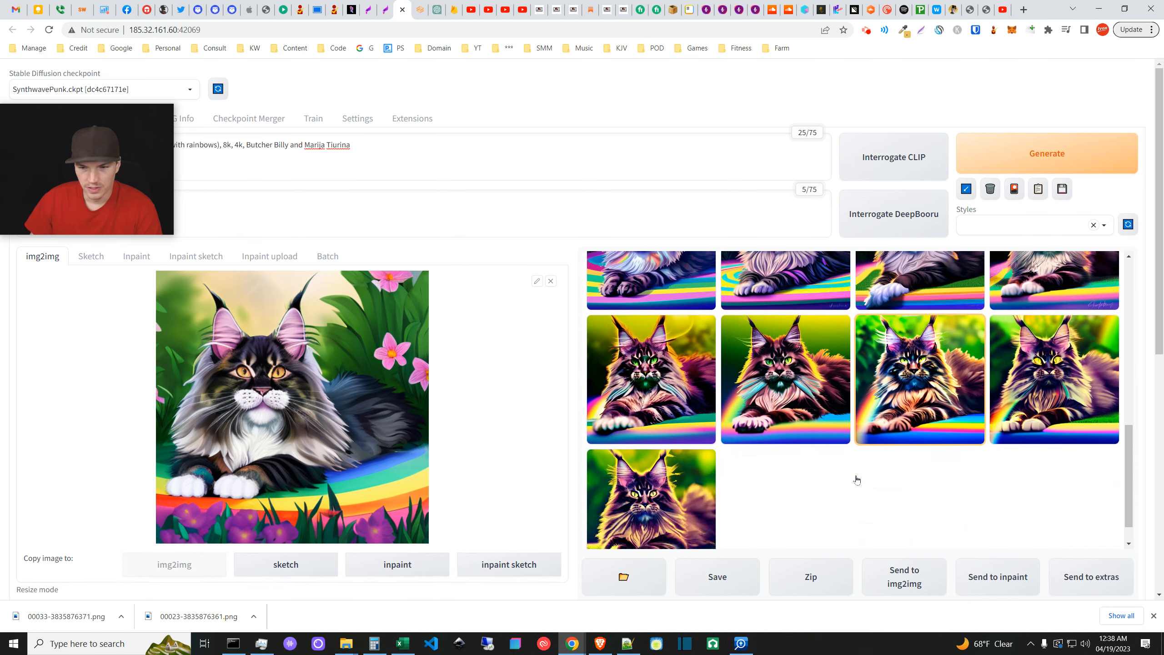
pyautogui.scroll(3, 849, 479)
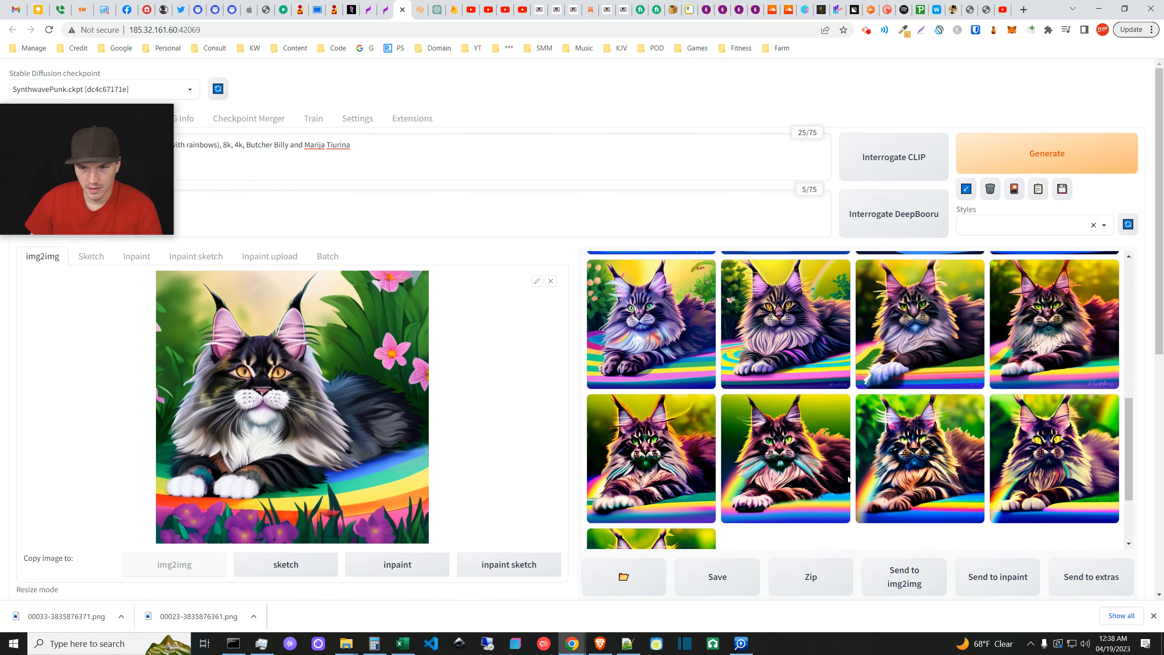
pyautogui.scroll(-3, 848, 479)
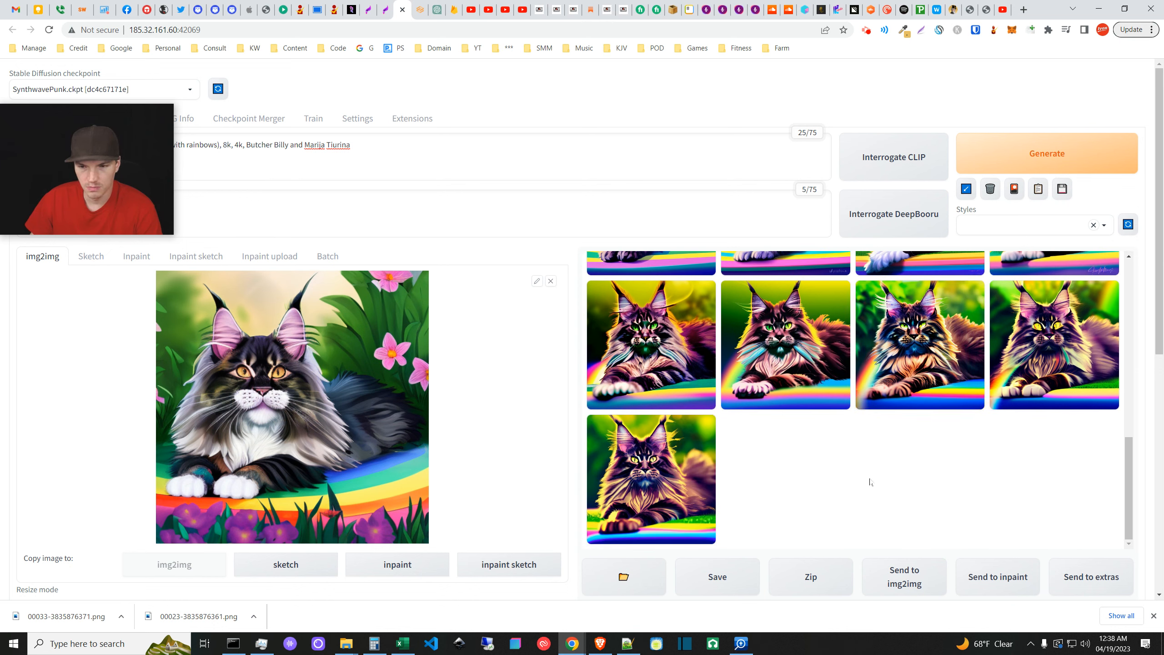
pyautogui.scroll(3, 870, 481)
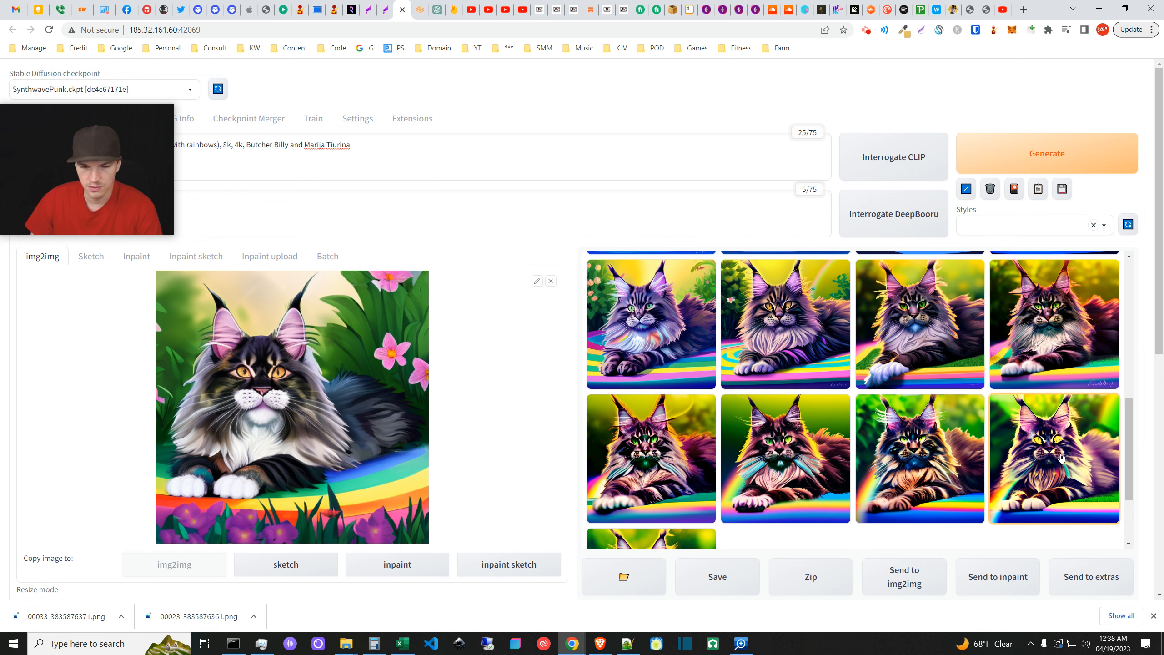
pyautogui.scroll(-3, 1061, 456)
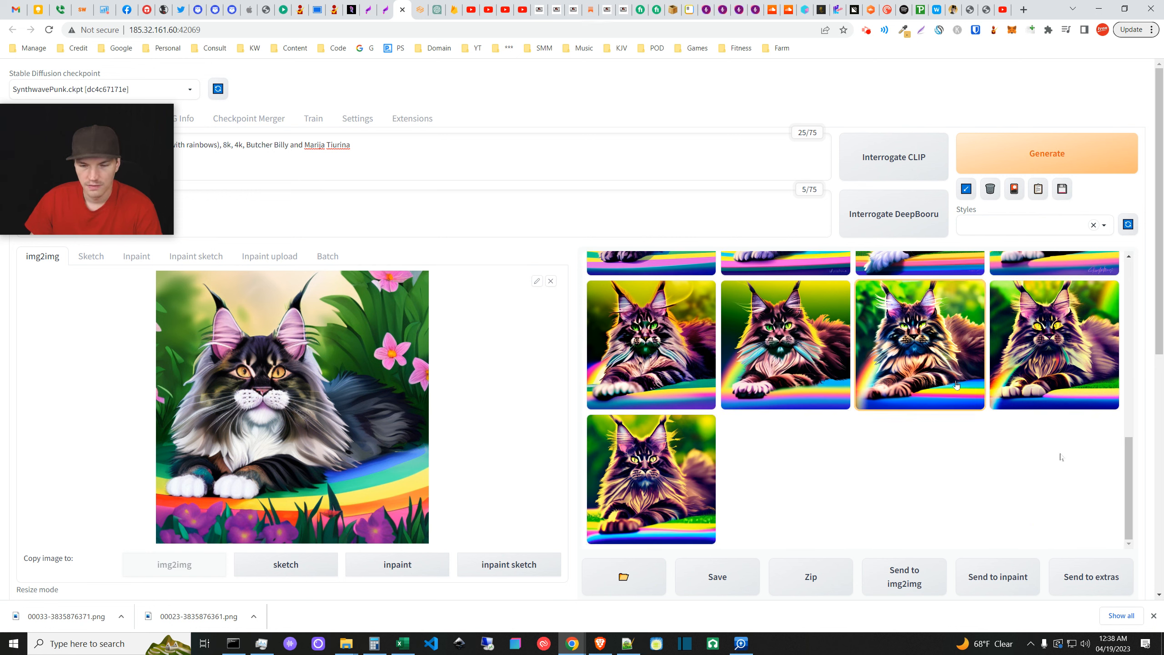
pyautogui.scroll(3, 909, 483)
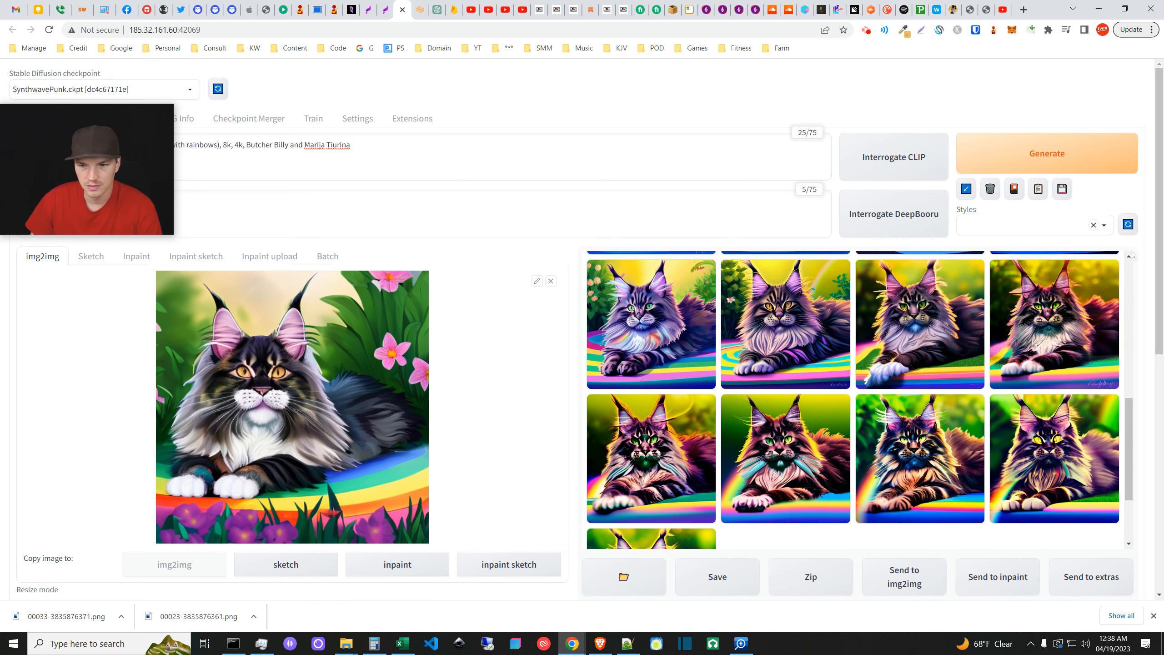
pyautogui.scroll(5, 916, 367)
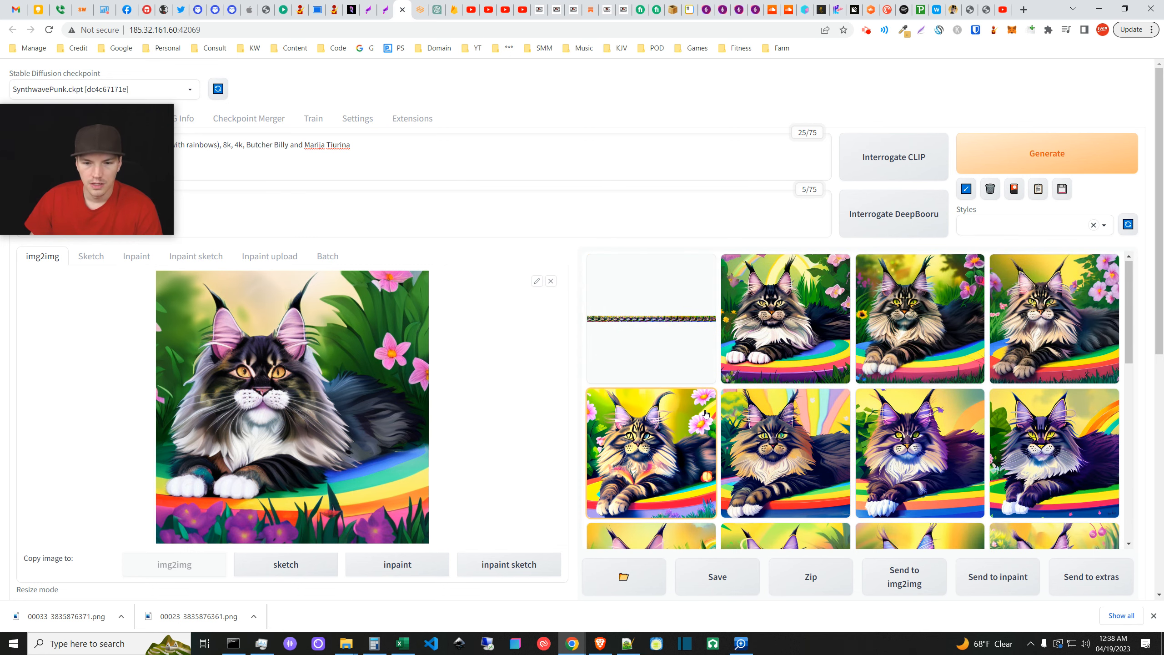
# - Raise the Loopback Loops slider from 20 to its maximum of 32
pyautogui.scroll(-10, 566, 413)
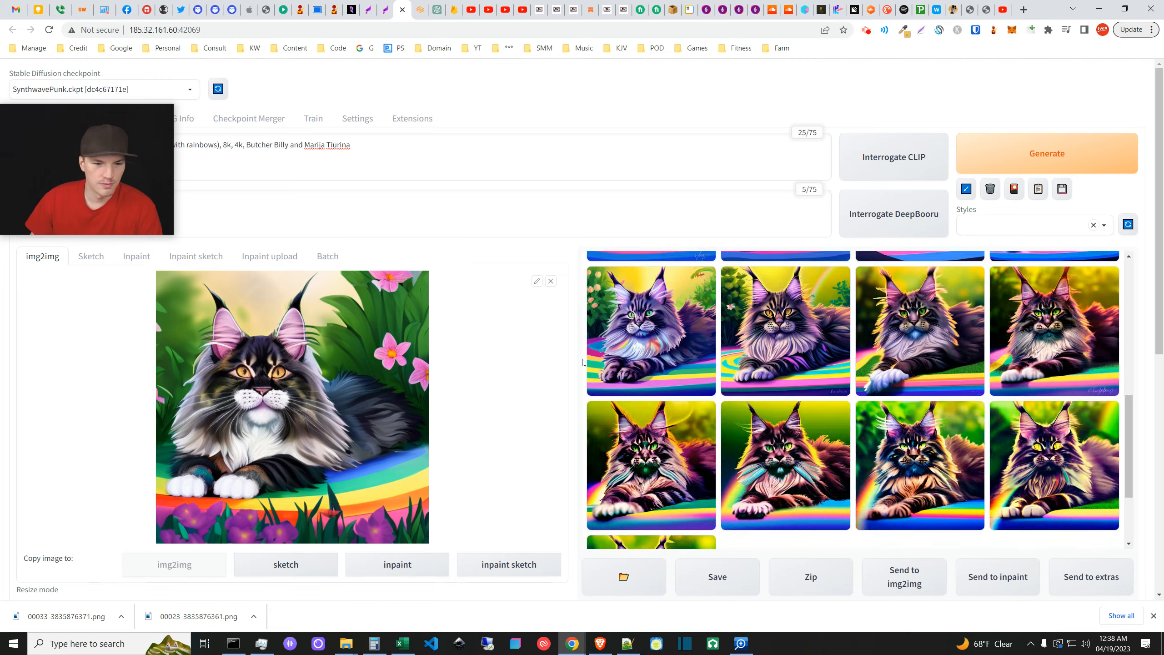
pyautogui.scroll(-7, 568, 464)
pyautogui.moveTo(353, 442); pyautogui.dragTo(653, 435)
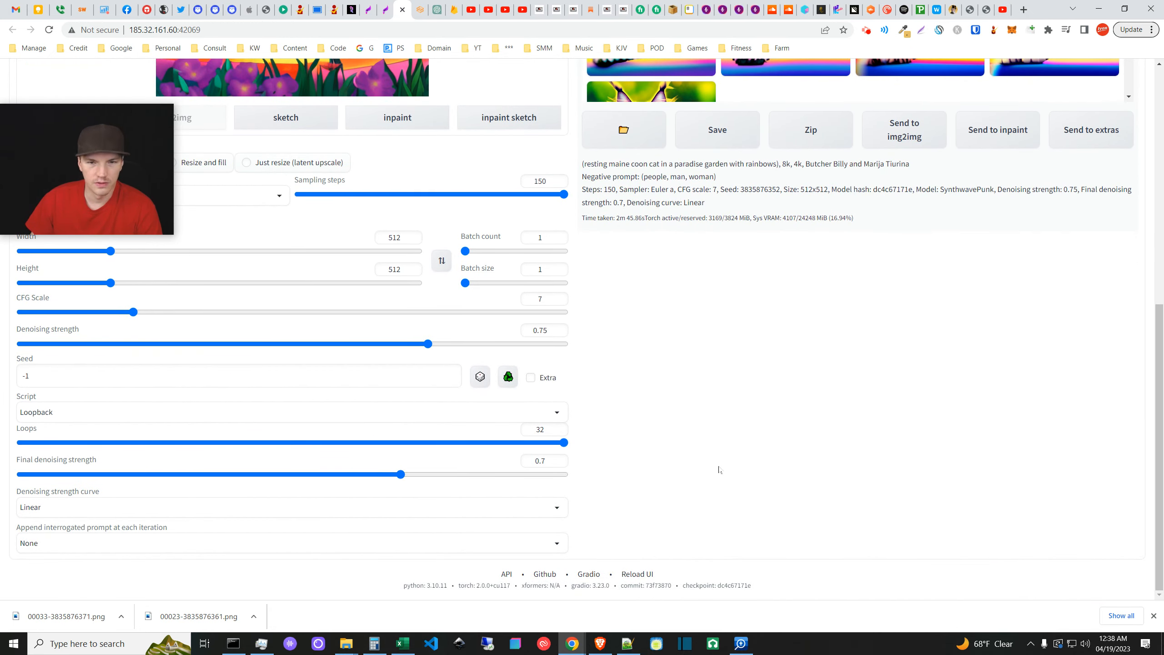
pyautogui.scroll(7, 1145, 346)
pyautogui.scroll(2, 619, 216)
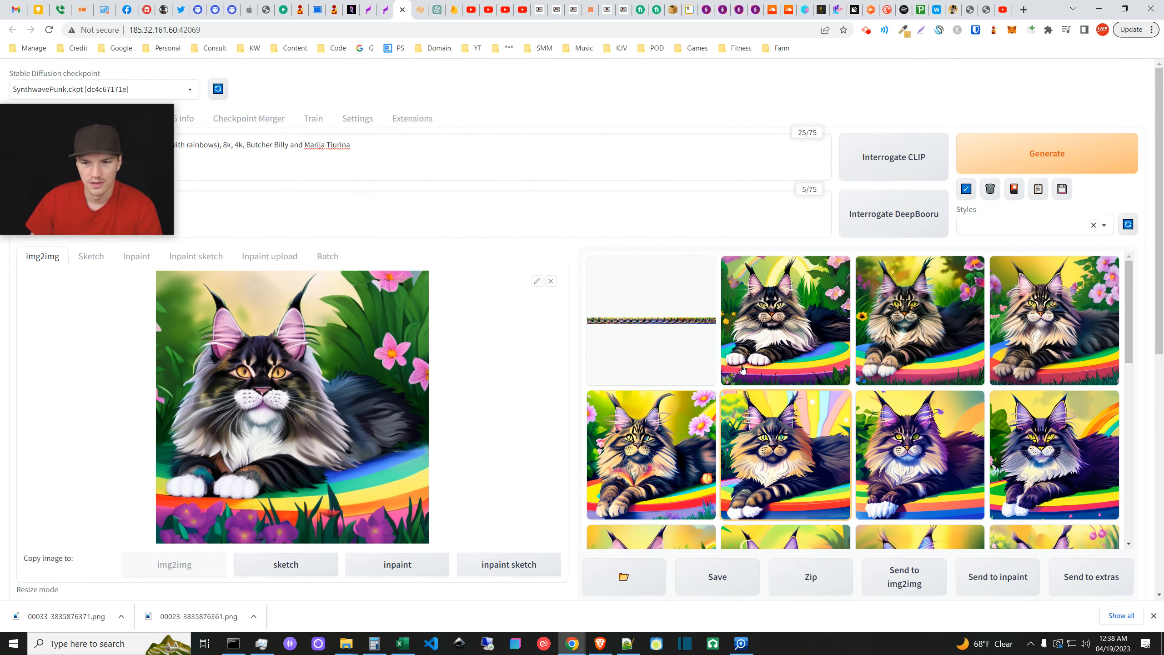
# - Generate a new Loopback run and save the third cat result as 00035-237379414.png
pyautogui.click(1051, 141)
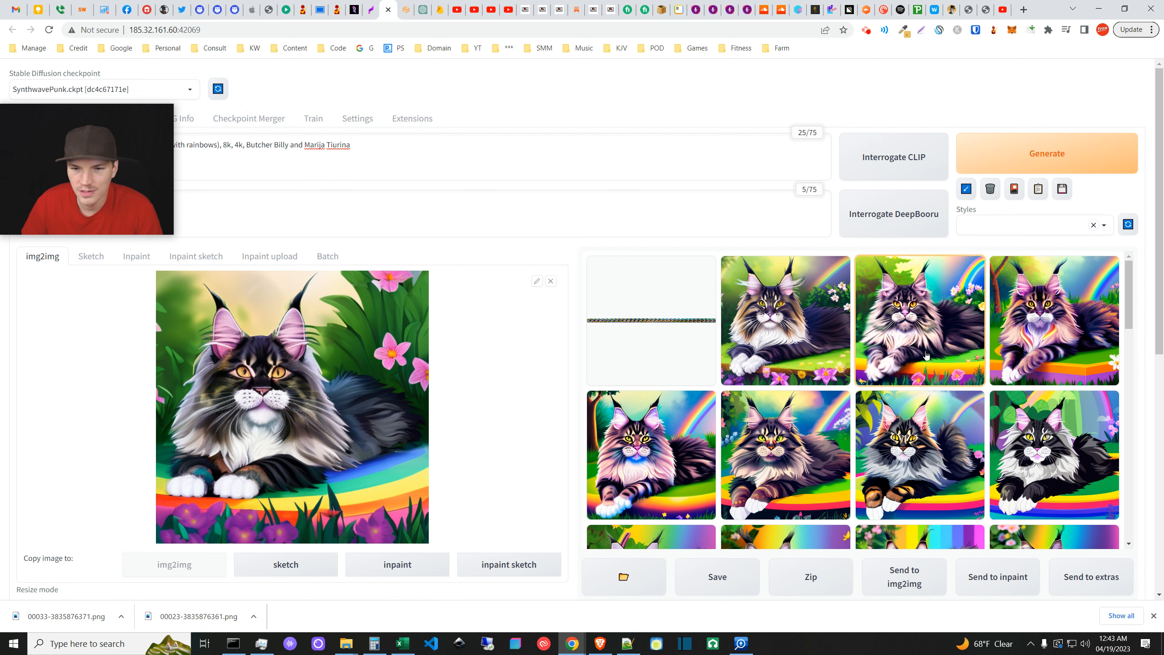
pyautogui.click(930, 332)
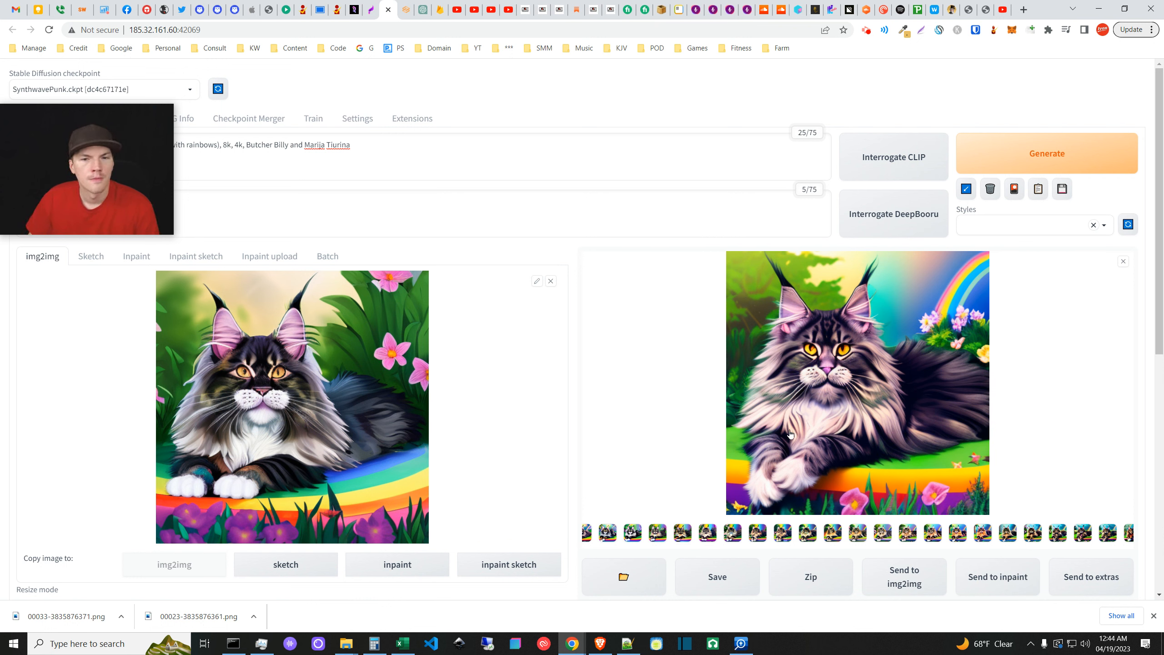
pyautogui.rightClick(817, 426)
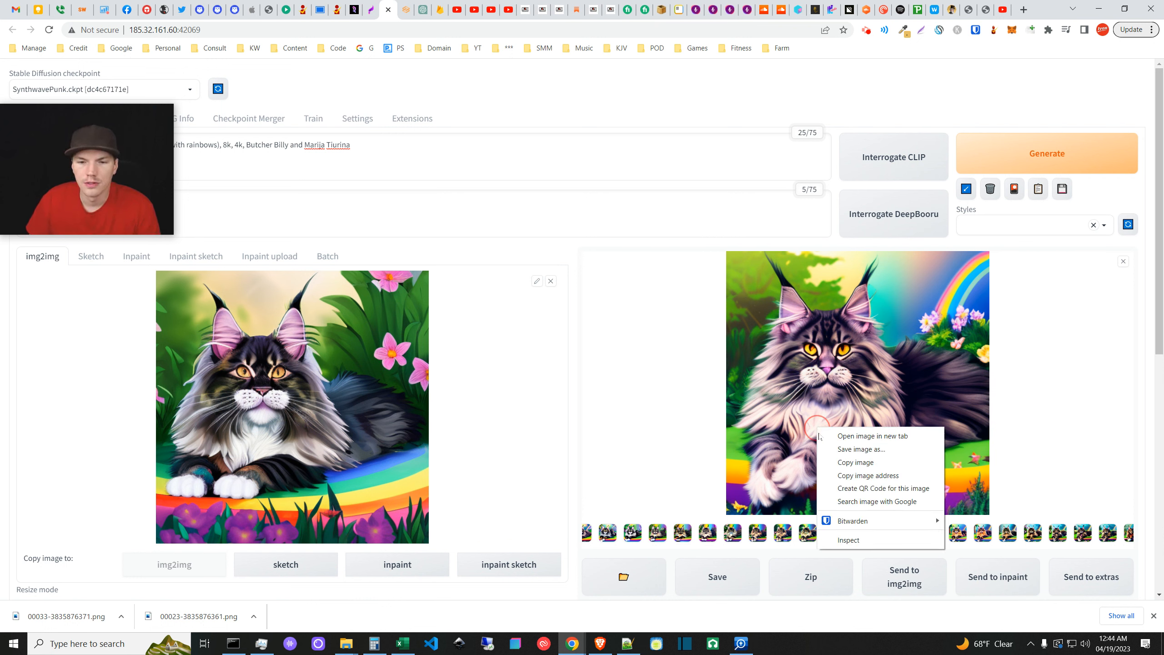
pyautogui.click(864, 453)
pyautogui.press('Return')
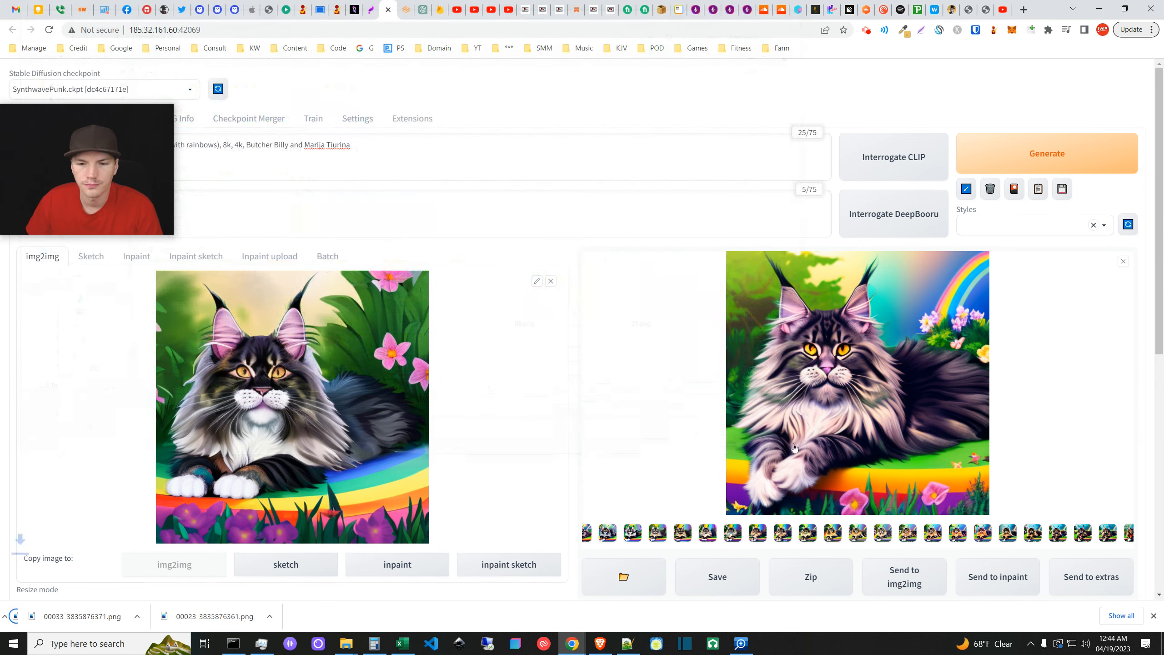
# - Compare another cat result, then open the combined grid image of all loops
pyautogui.click(1122, 262)
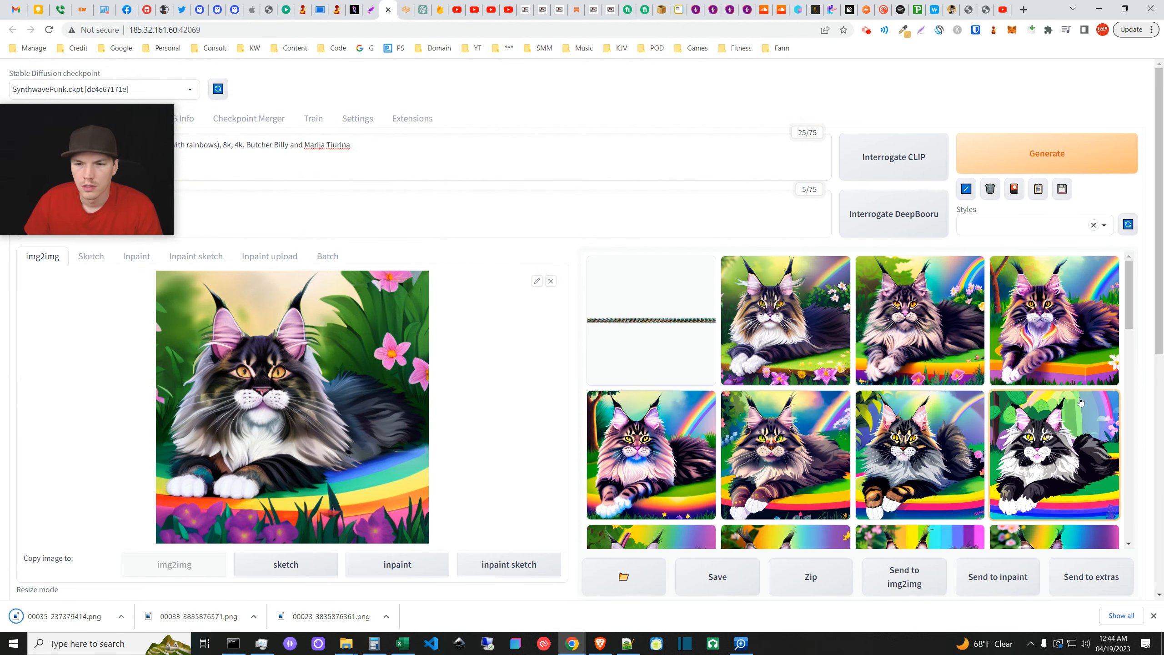
pyautogui.click(1071, 345)
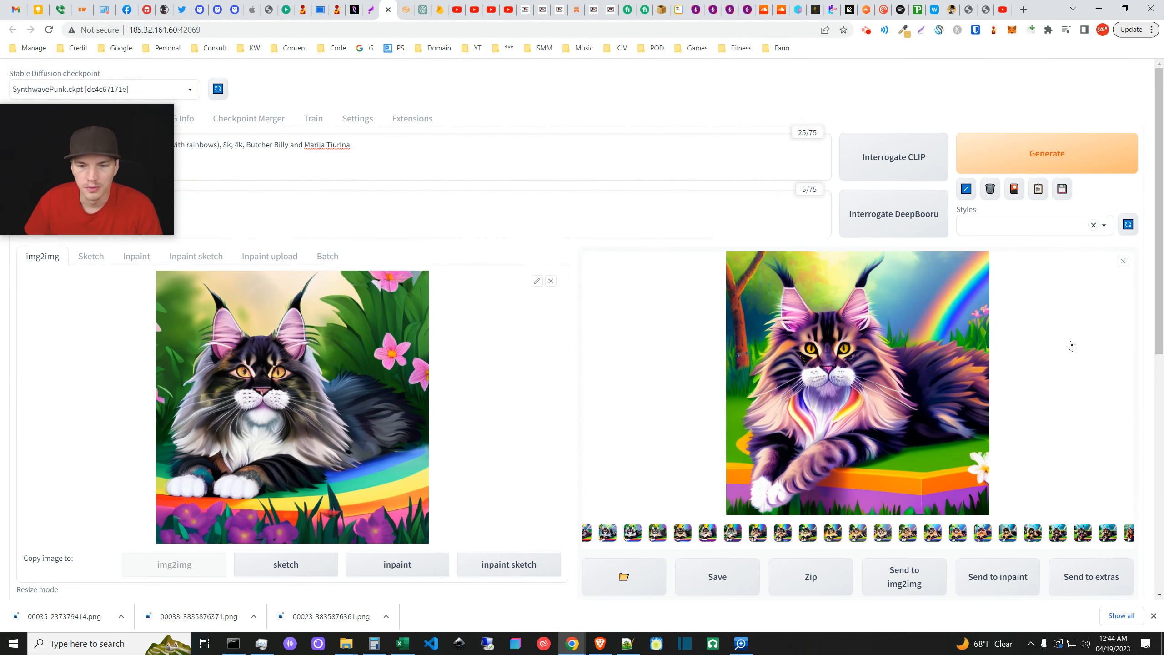
pyautogui.click(1121, 258)
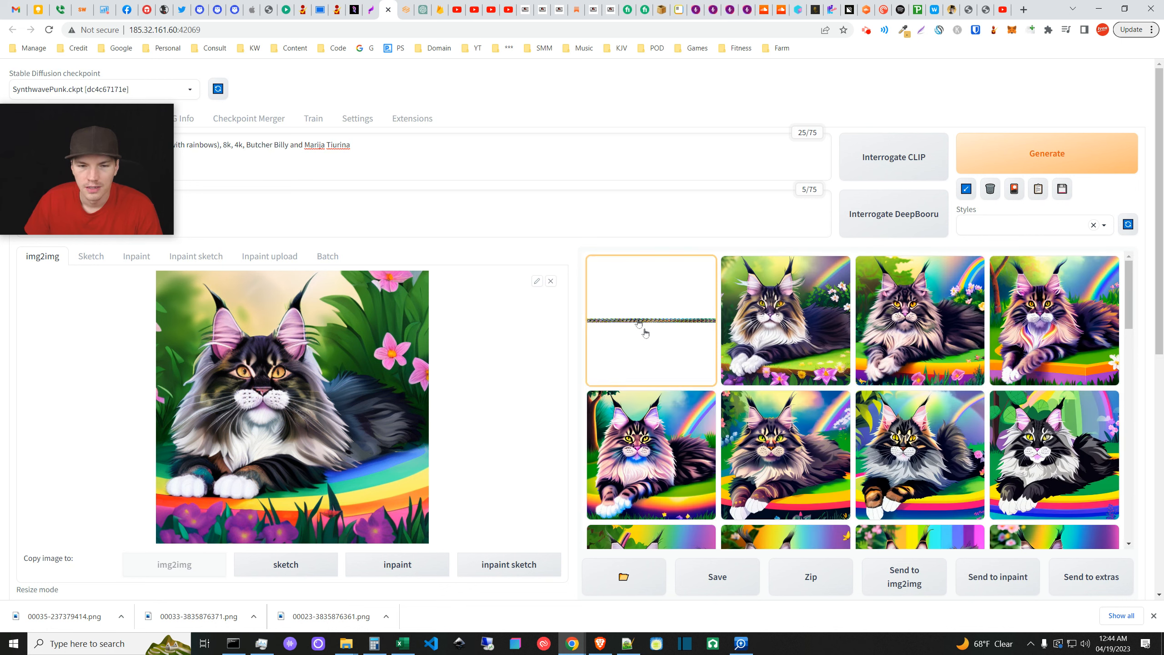
pyautogui.click(673, 344)
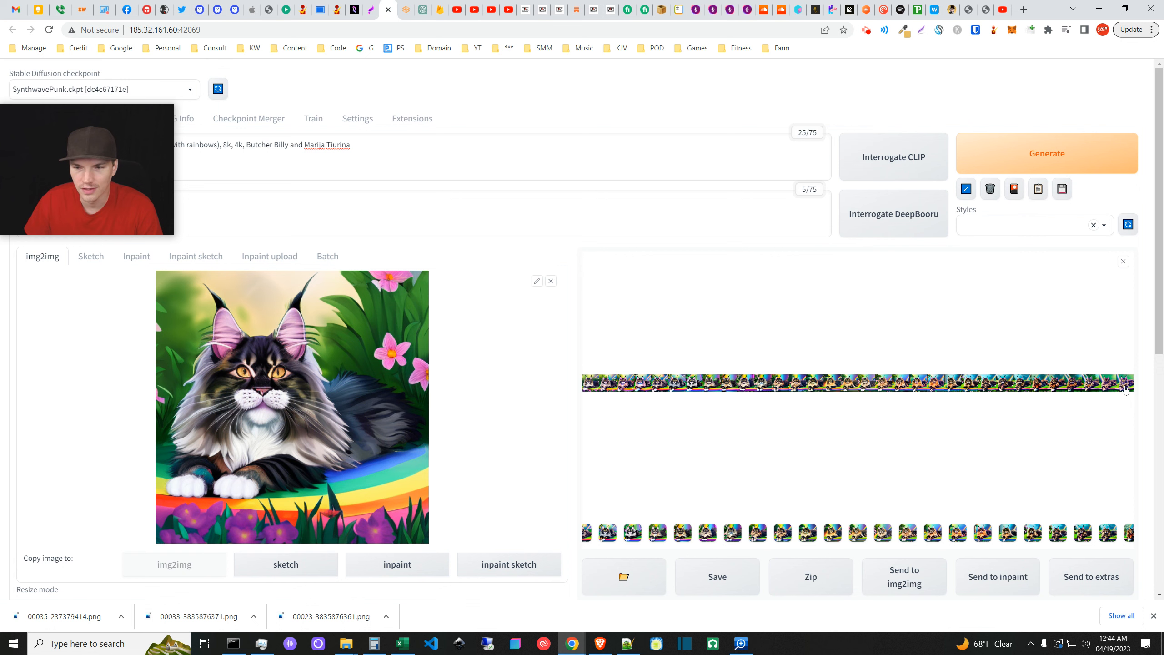
# - Browse the lower gallery rows and enlarge the fourth-column cat with pink blossoms and a rainbow
pyautogui.click(1123, 262)
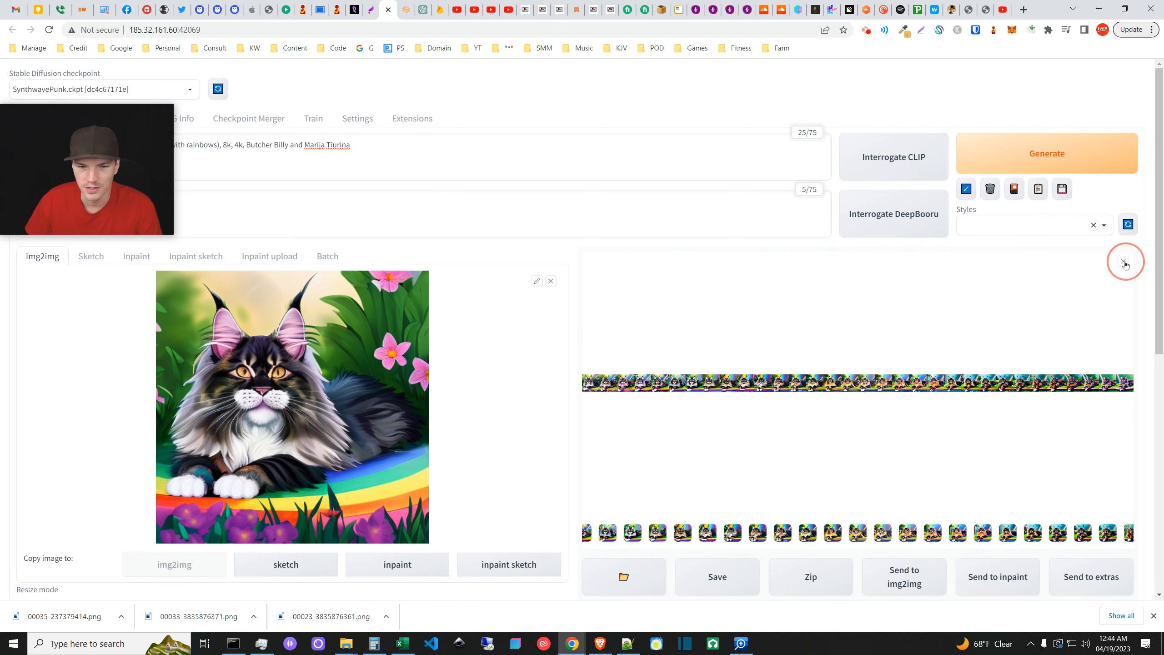
pyautogui.scroll(-2, 1095, 305)
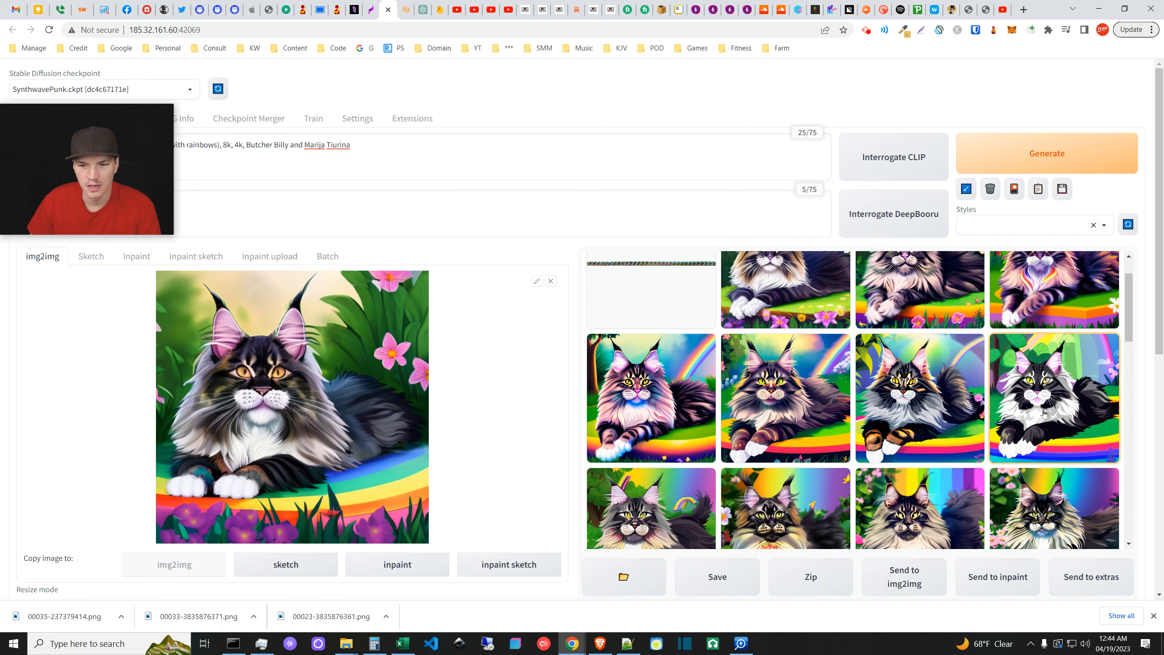
pyautogui.scroll(-1, 1047, 415)
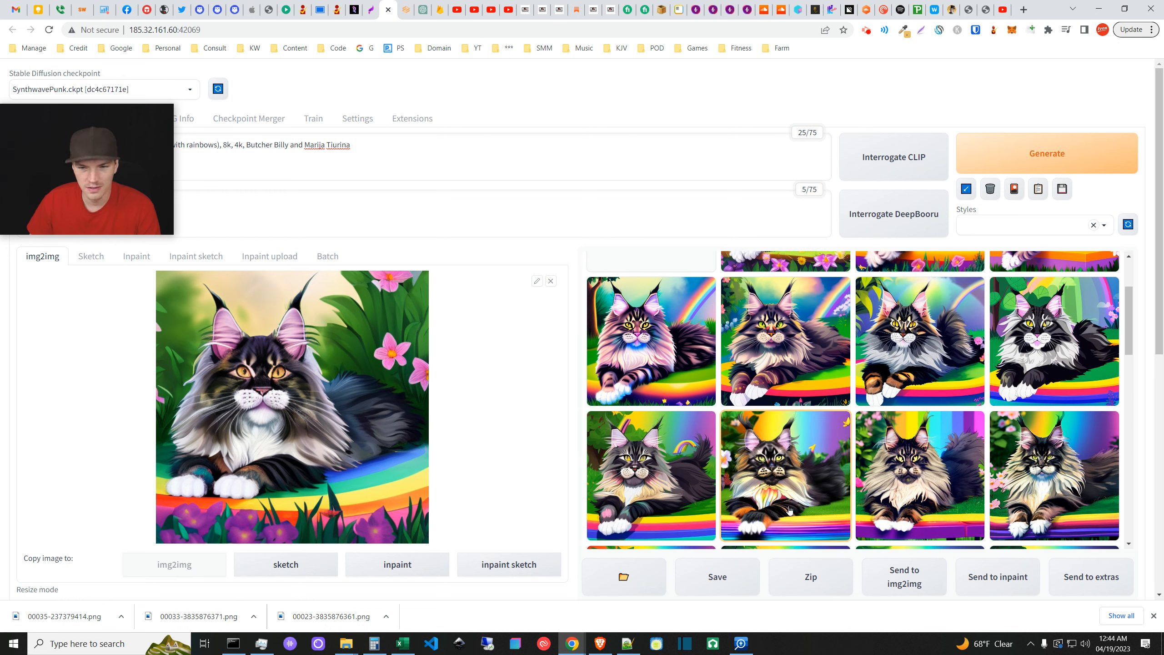
pyautogui.click(796, 476)
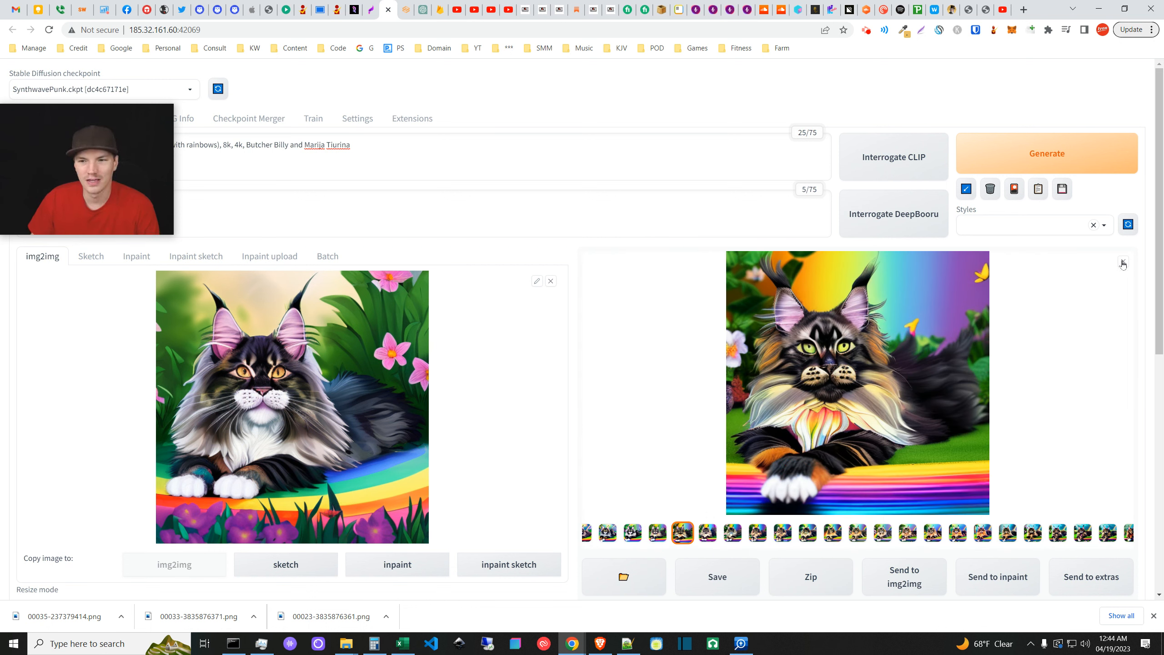
pyautogui.click(1122, 263)
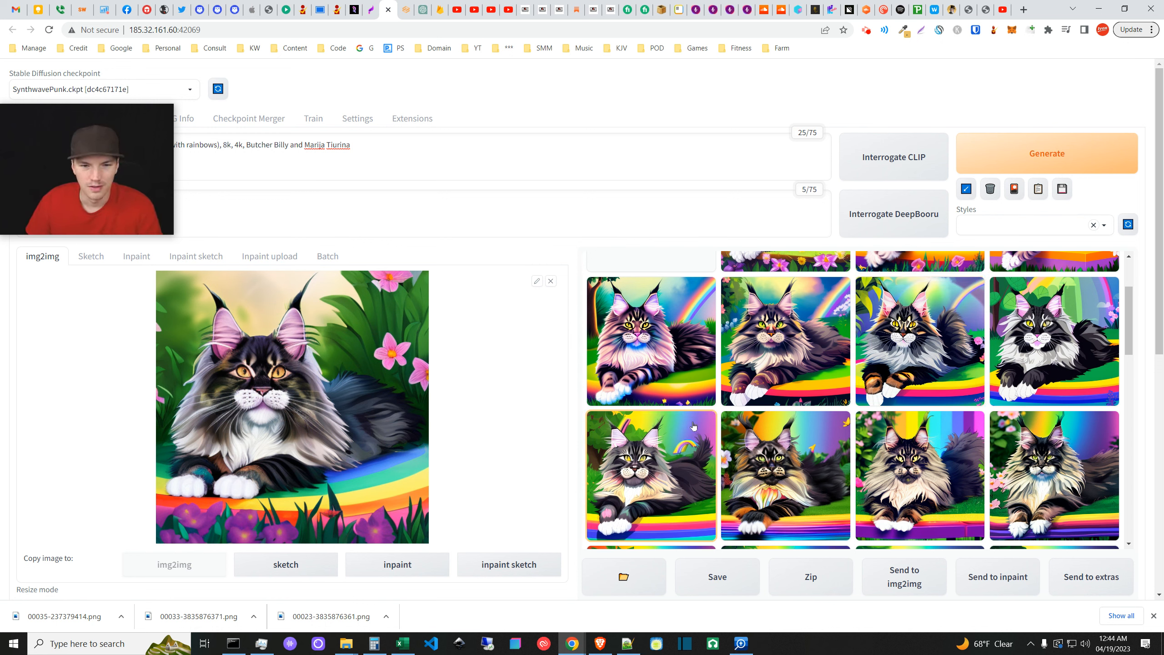
pyautogui.scroll(-2, 939, 398)
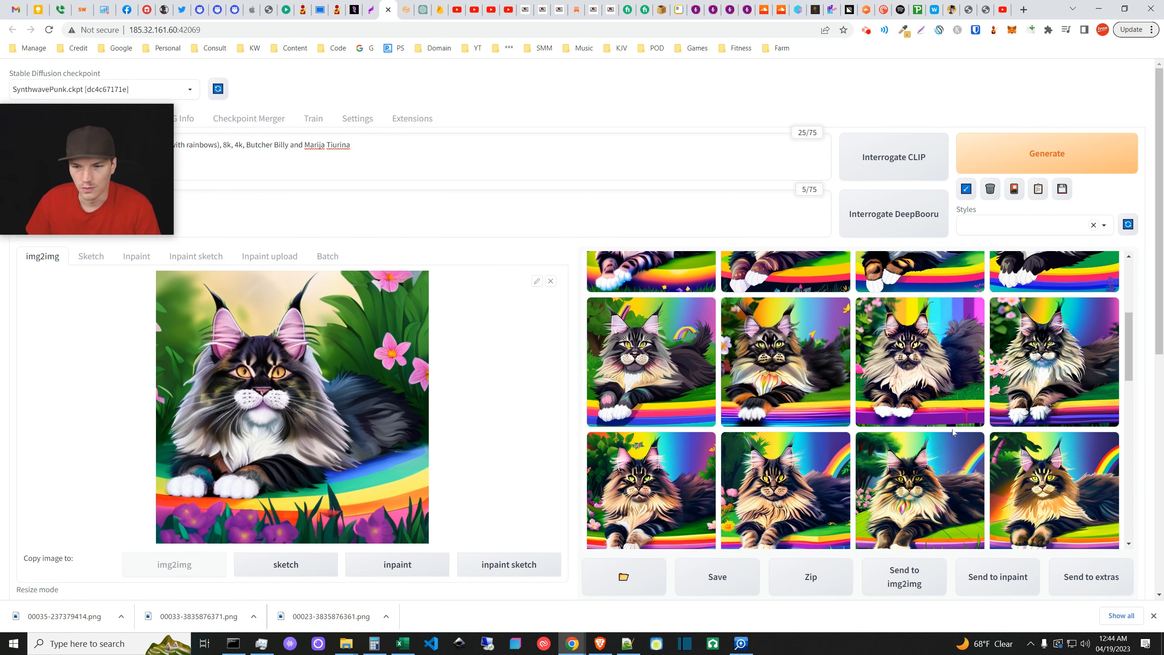
pyautogui.click(1048, 375)
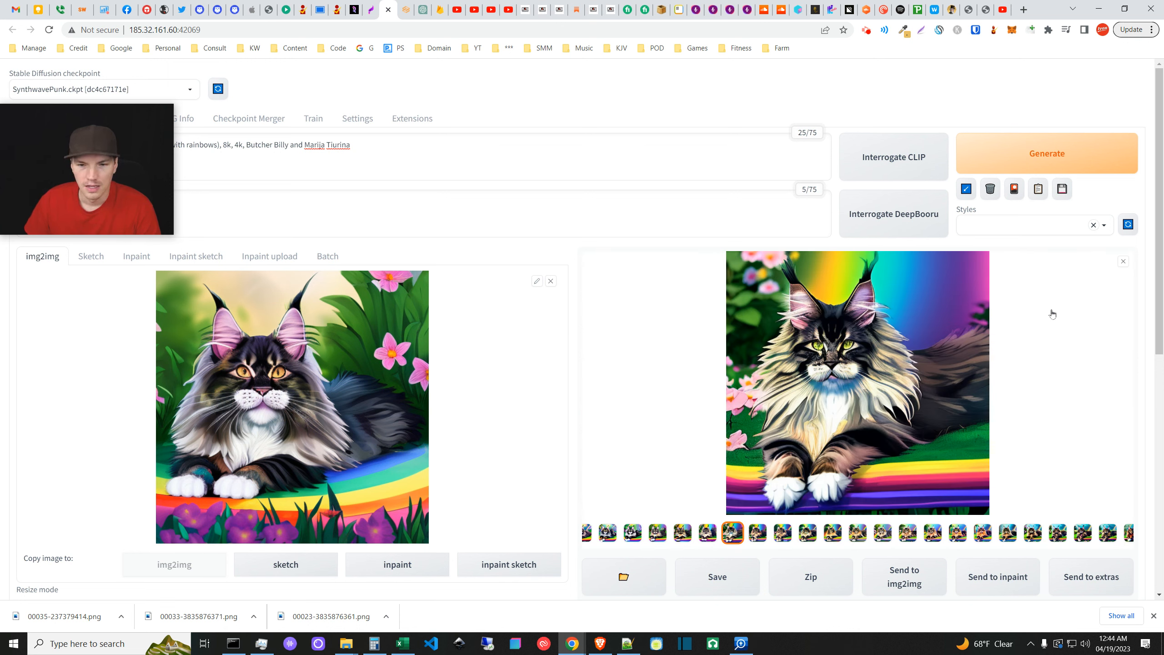
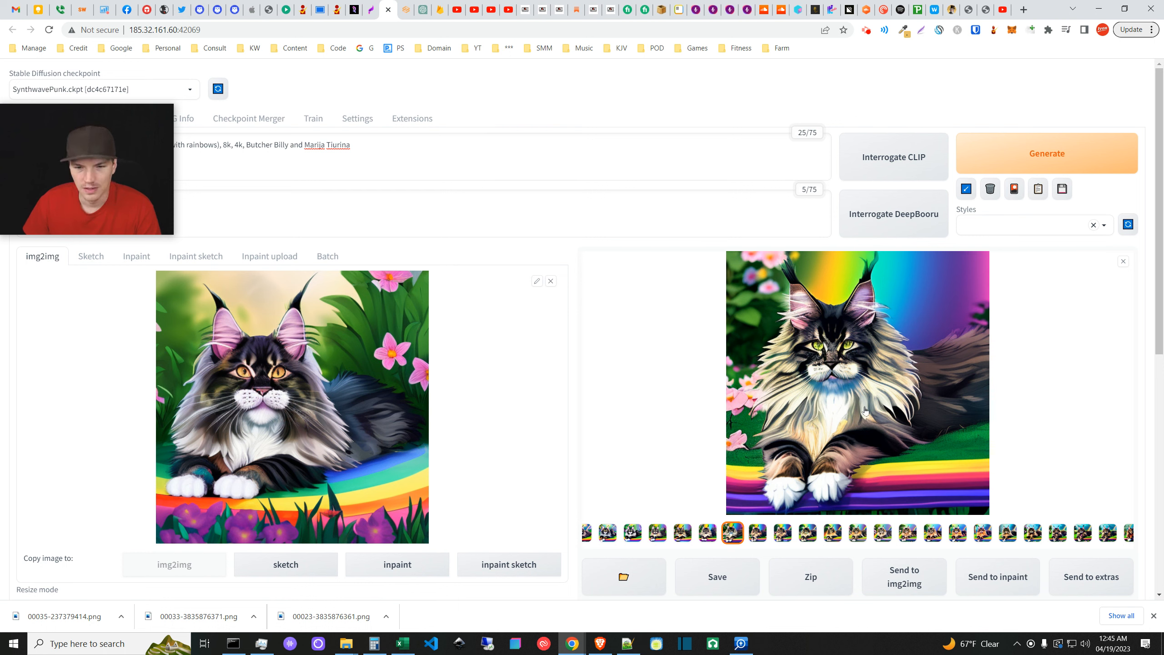
# - Close the preview, scroll down the output gallery and inspect a second-row cat result
pyautogui.click(1124, 263)
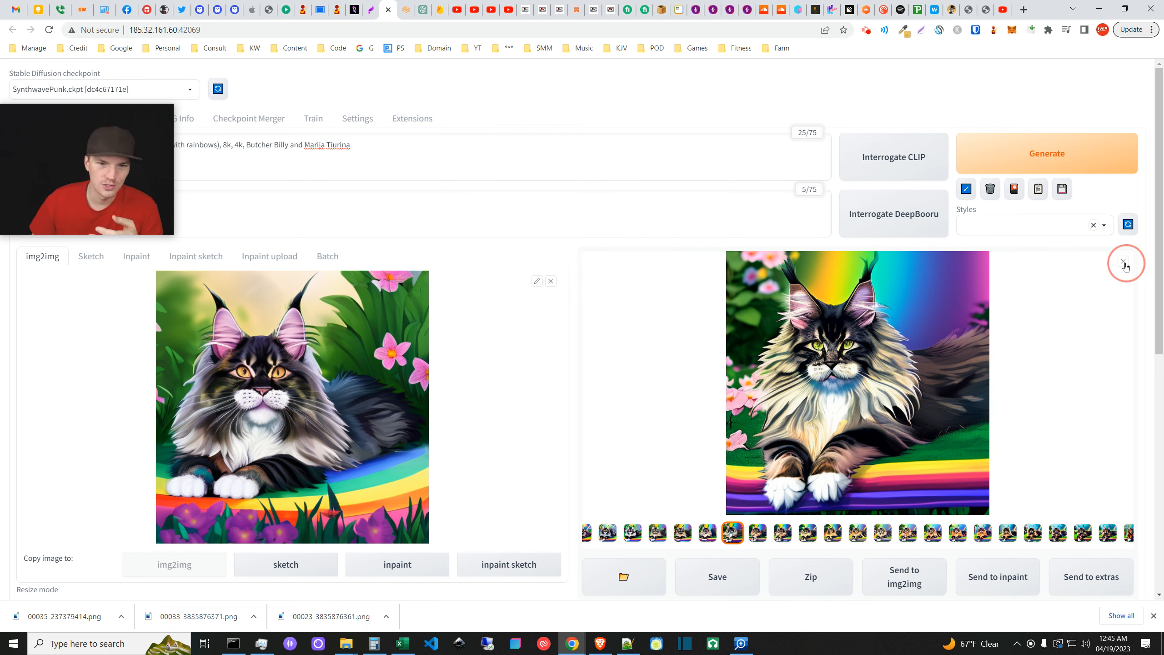
pyautogui.scroll(-2, 841, 445)
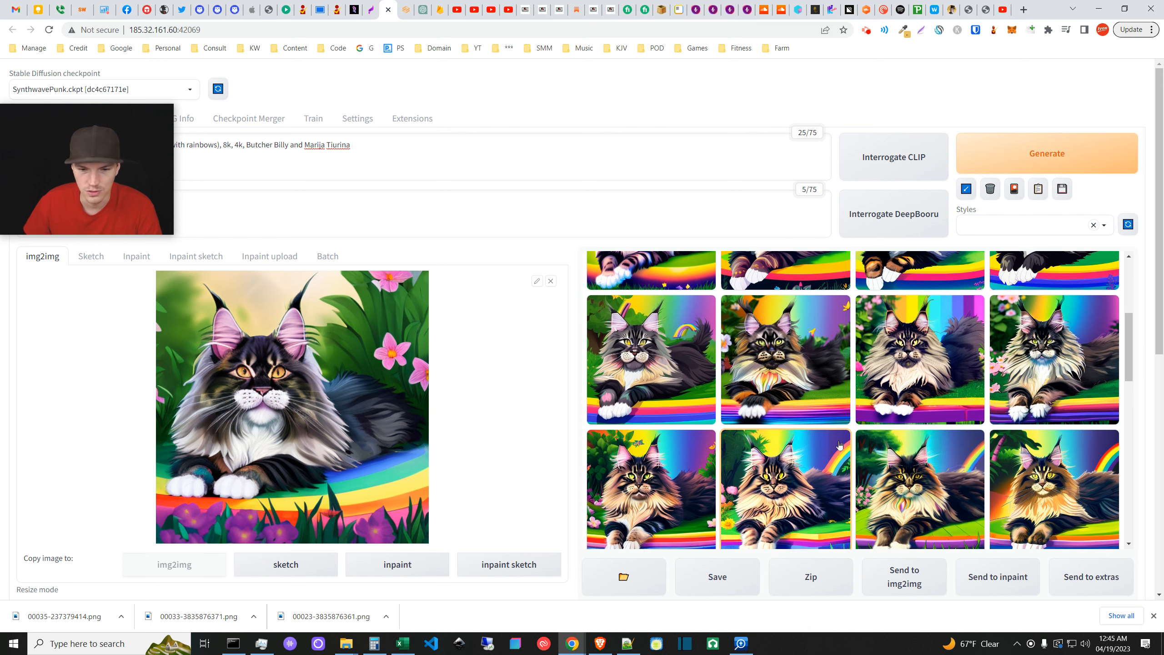
pyautogui.scroll(-1, 871, 440)
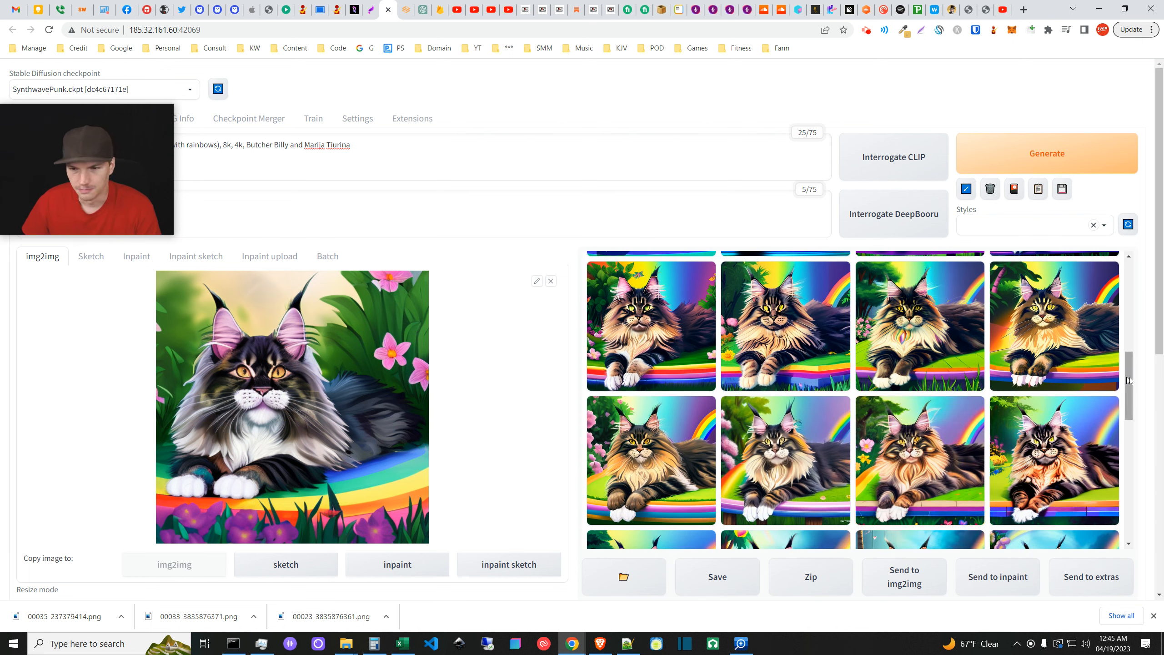
pyautogui.moveTo(1128, 380); pyautogui.dragTo(1128, 421)
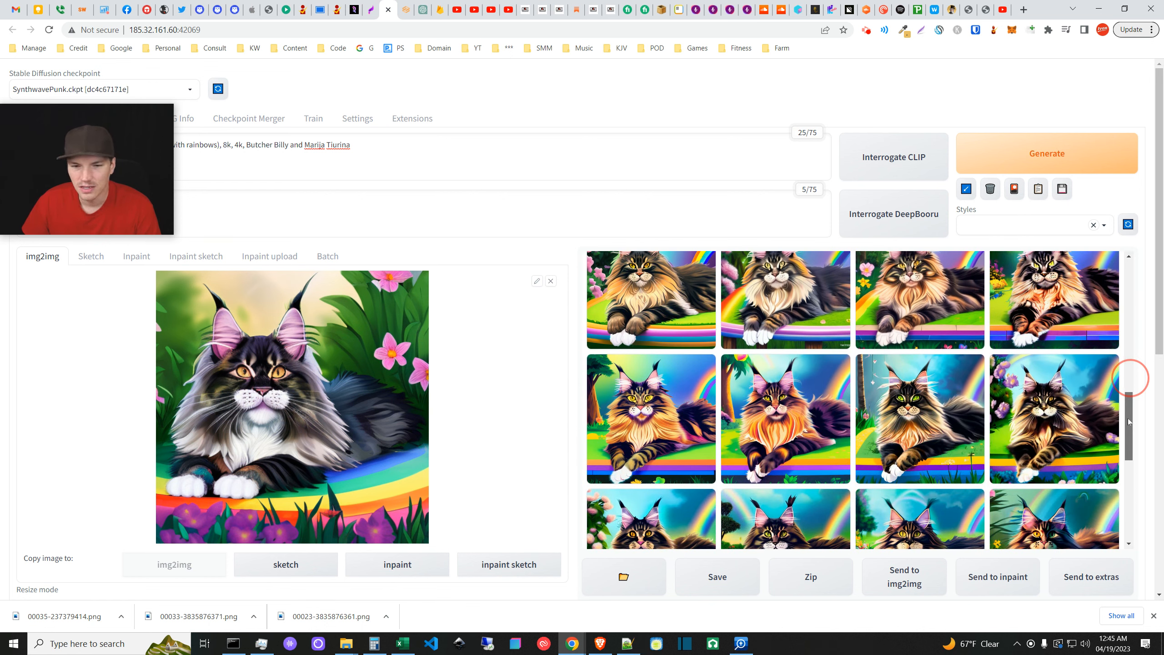
pyautogui.moveTo(1129, 421); pyautogui.dragTo(1128, 431)
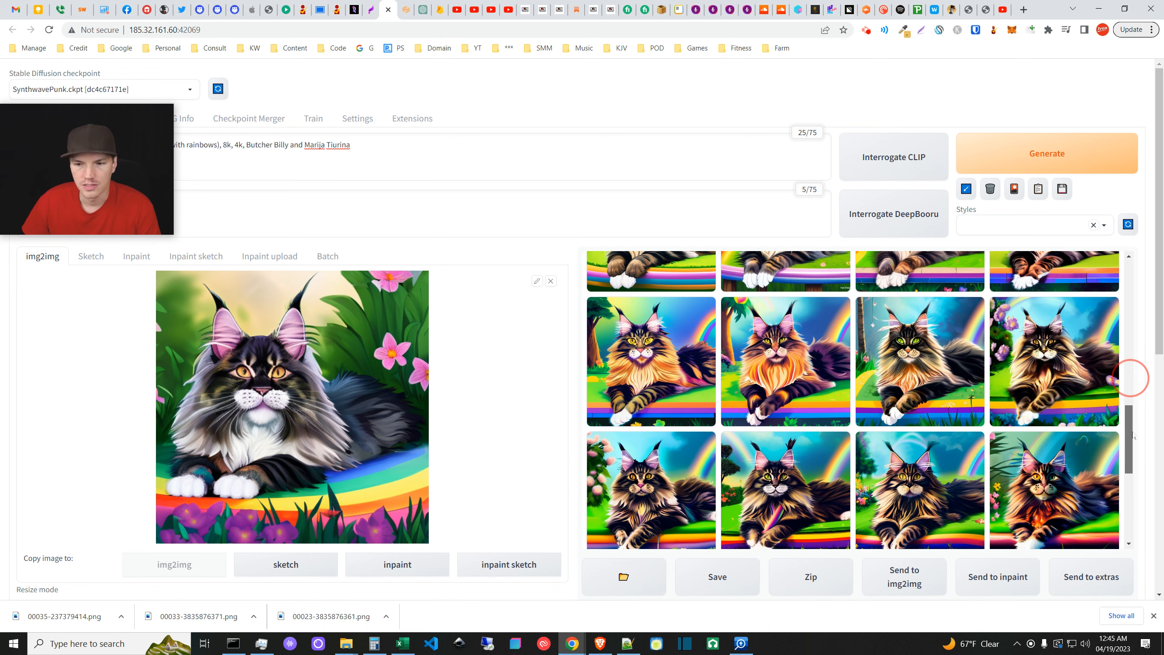
pyautogui.click(787, 393)
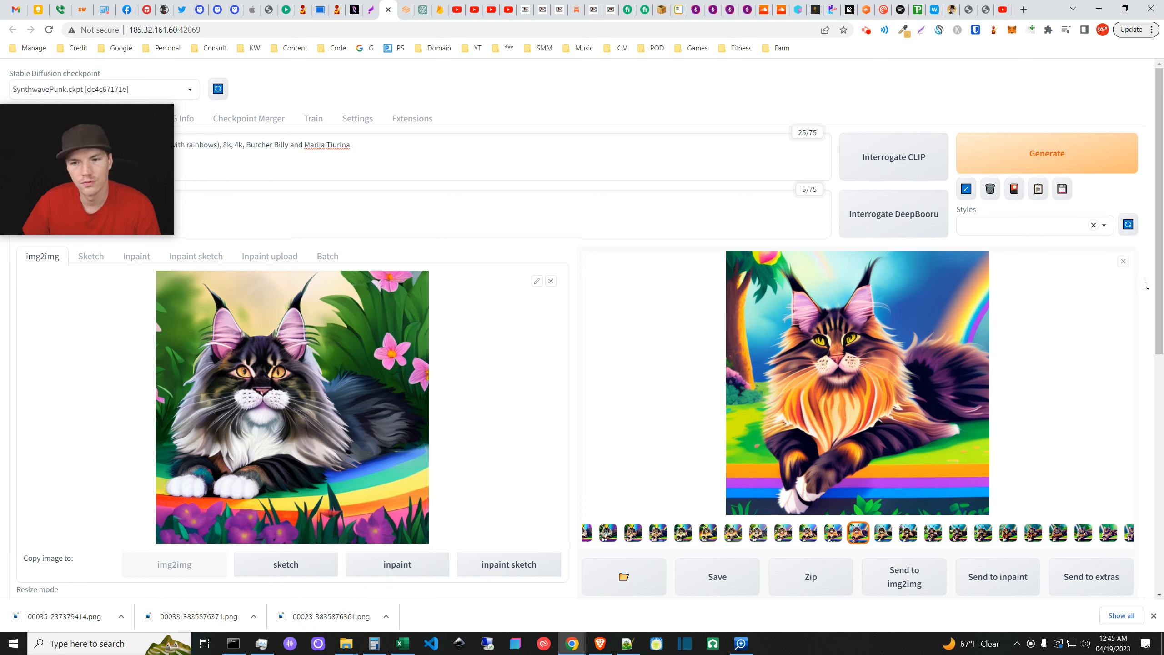
pyautogui.click(1122, 261)
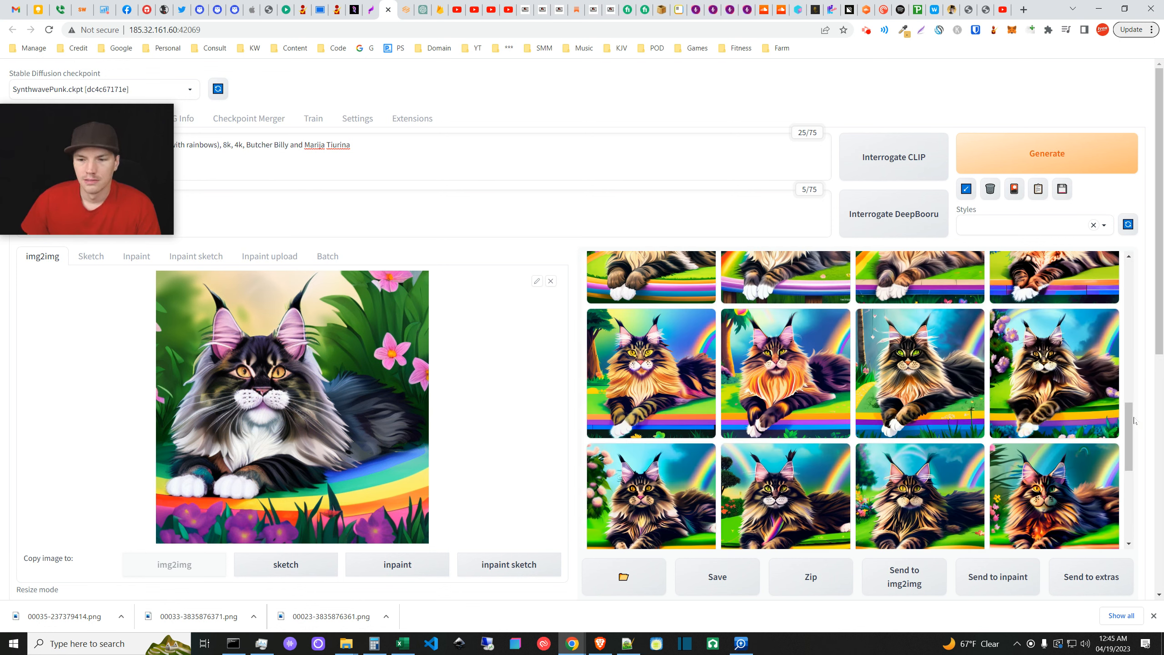
# - Preview the green-eyed cat and others, then enlarge the amber-eyed tabby with the rainbow
pyautogui.moveTo(1134, 421); pyautogui.dragTo(1132, 429)
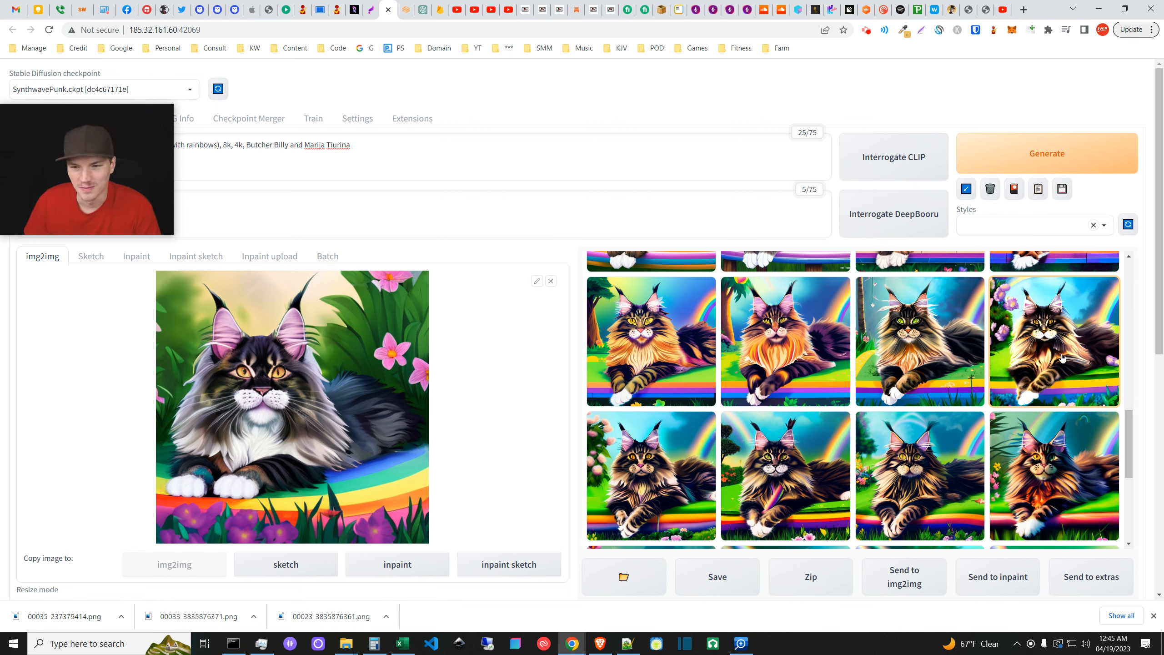
pyautogui.click(901, 360)
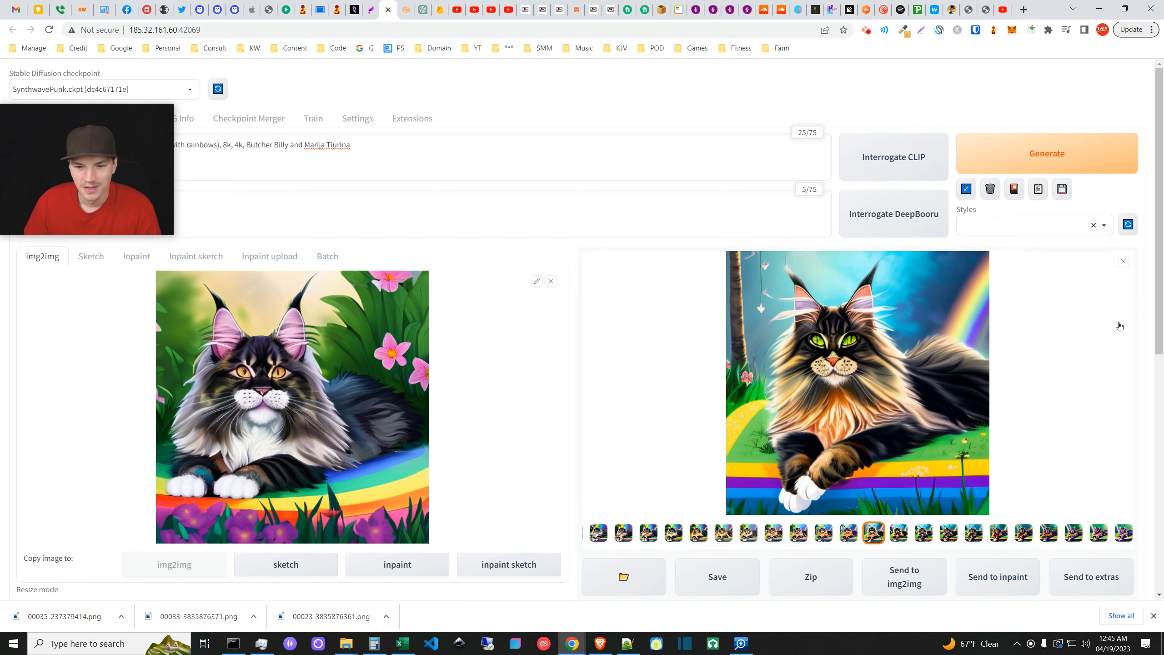
pyautogui.click(1123, 260)
pyautogui.click(1081, 349)
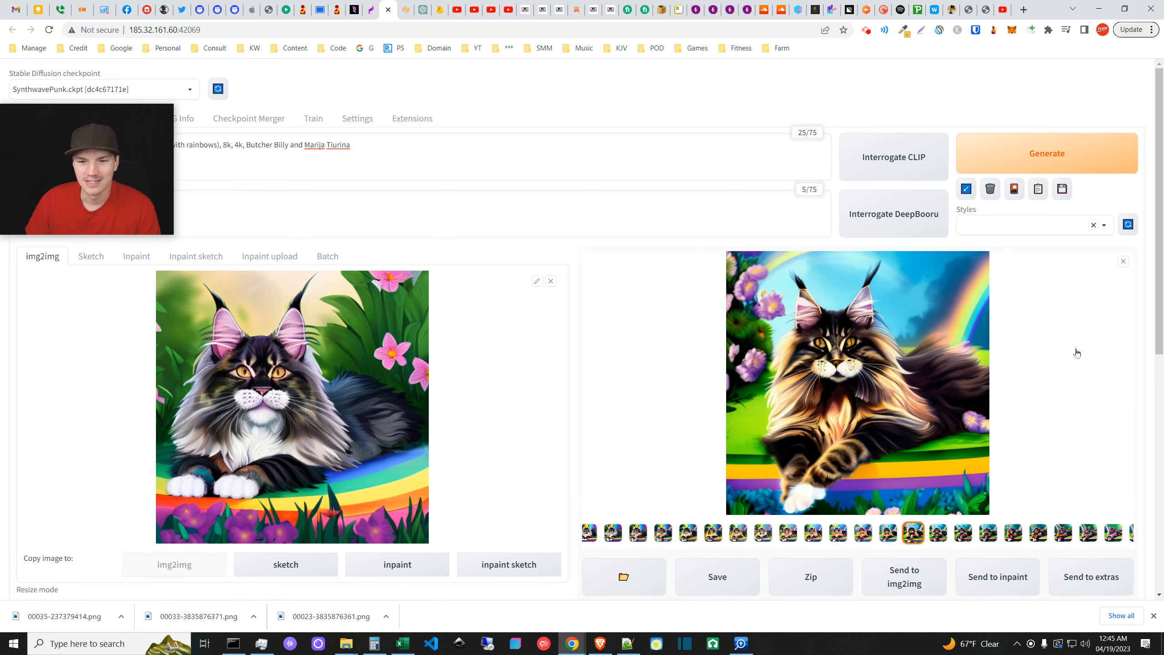
pyautogui.click(1123, 261)
pyautogui.scroll(-3, 848, 399)
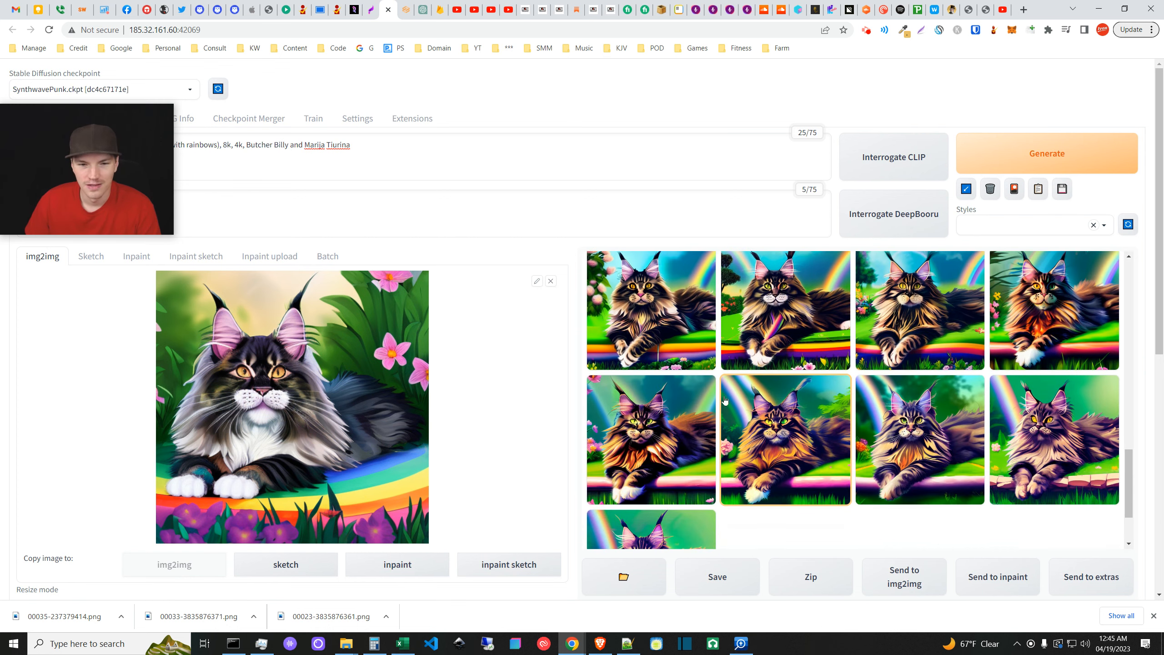
pyautogui.click(664, 326)
# - View the amber-eyed tabby full-screen, then preview another cat from the grid
pyautogui.click(1114, 267)
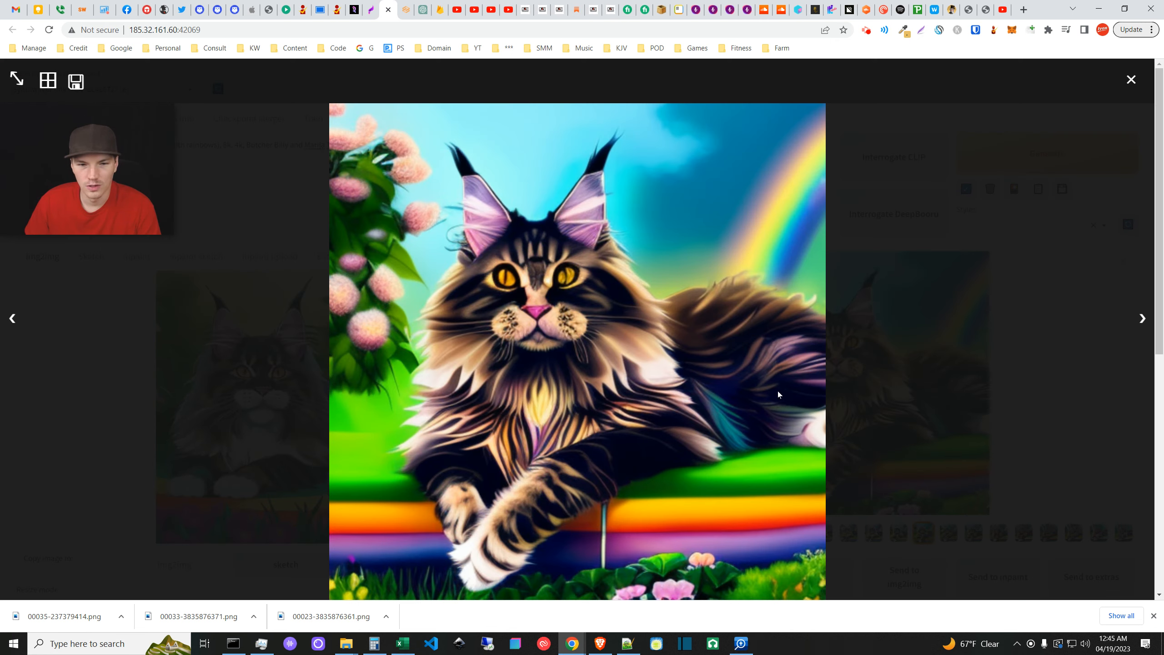
pyautogui.click(1130, 81)
pyautogui.click(1122, 259)
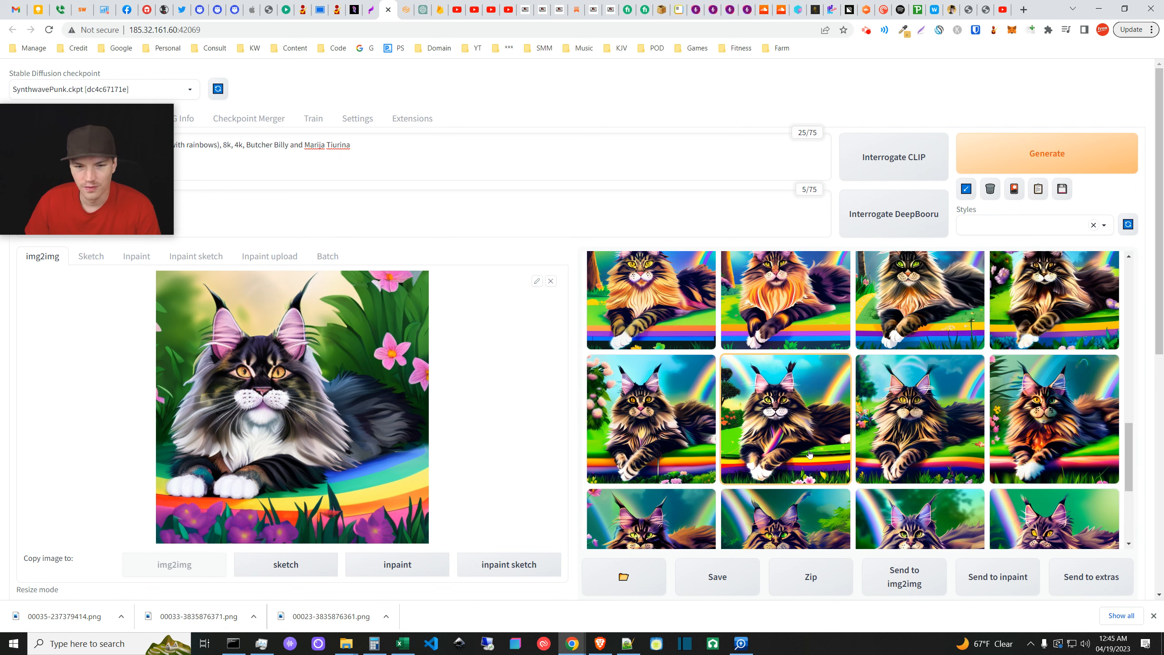
pyautogui.click(829, 438)
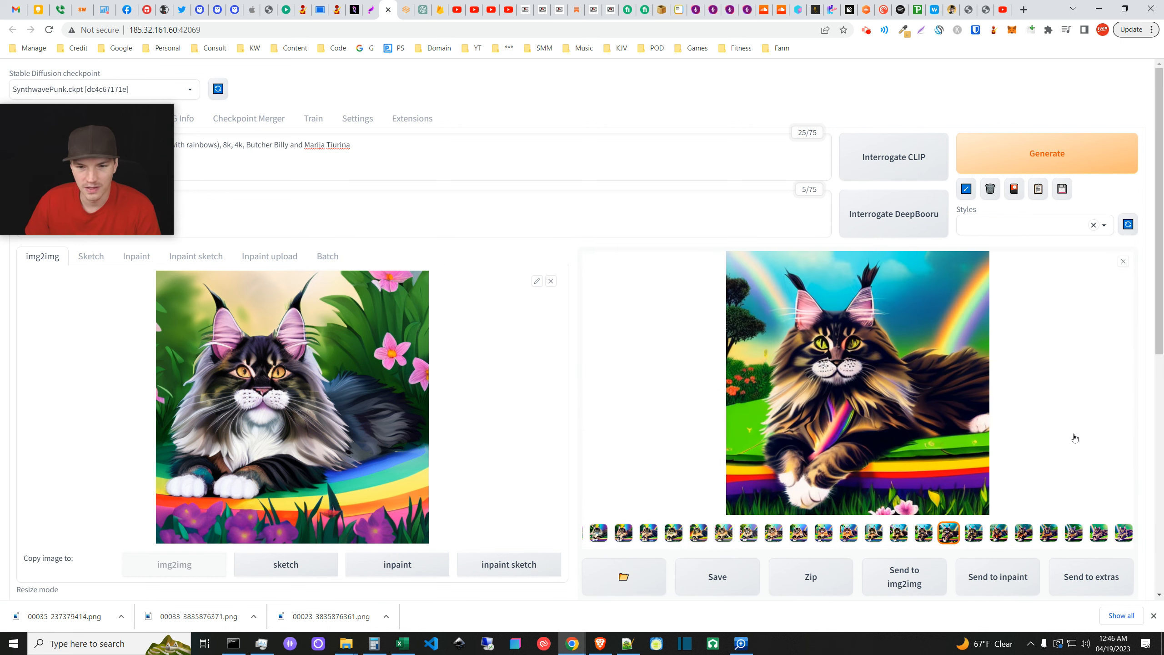
pyautogui.click(1121, 264)
# - Scroll down to the sampler, seed and Loopback script settings (32 loops, 150 steps)
pyautogui.scroll(-2, 964, 478)
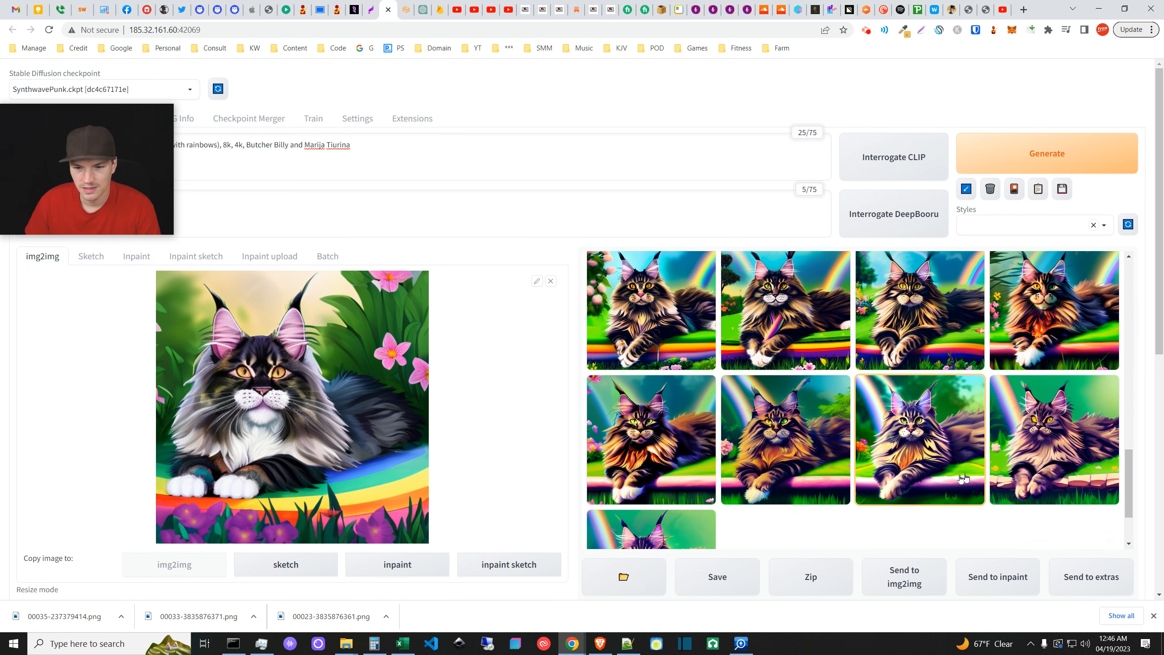
pyautogui.scroll(1, 967, 459)
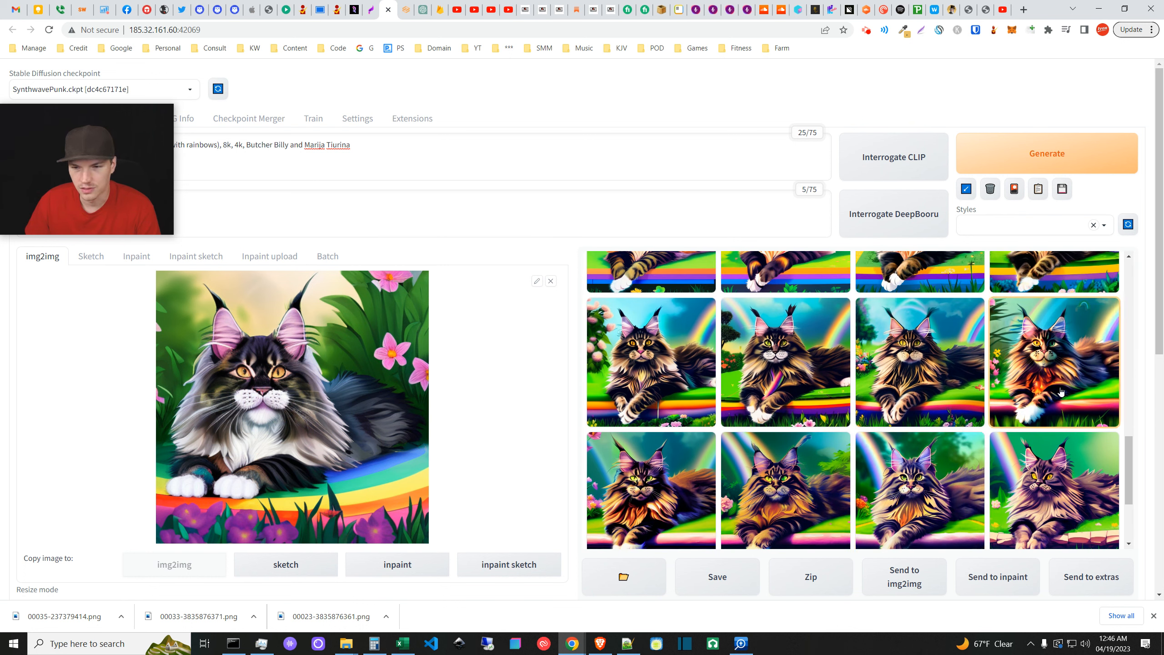
pyautogui.scroll(-2, 1059, 389)
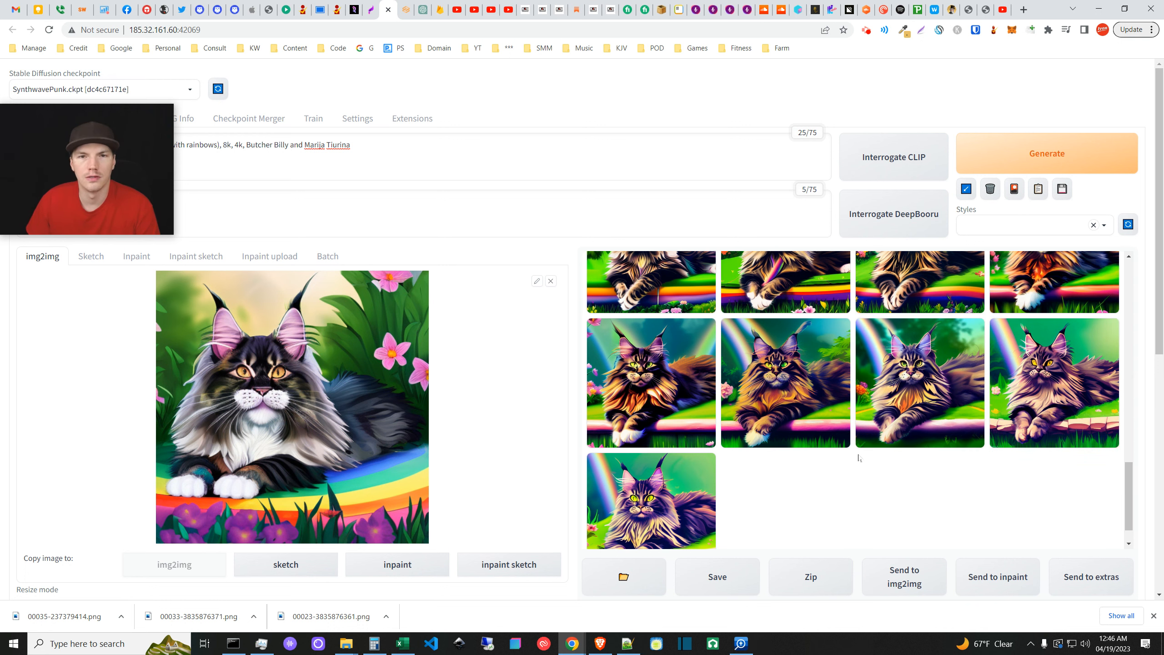
pyautogui.scroll(4, 1105, 456)
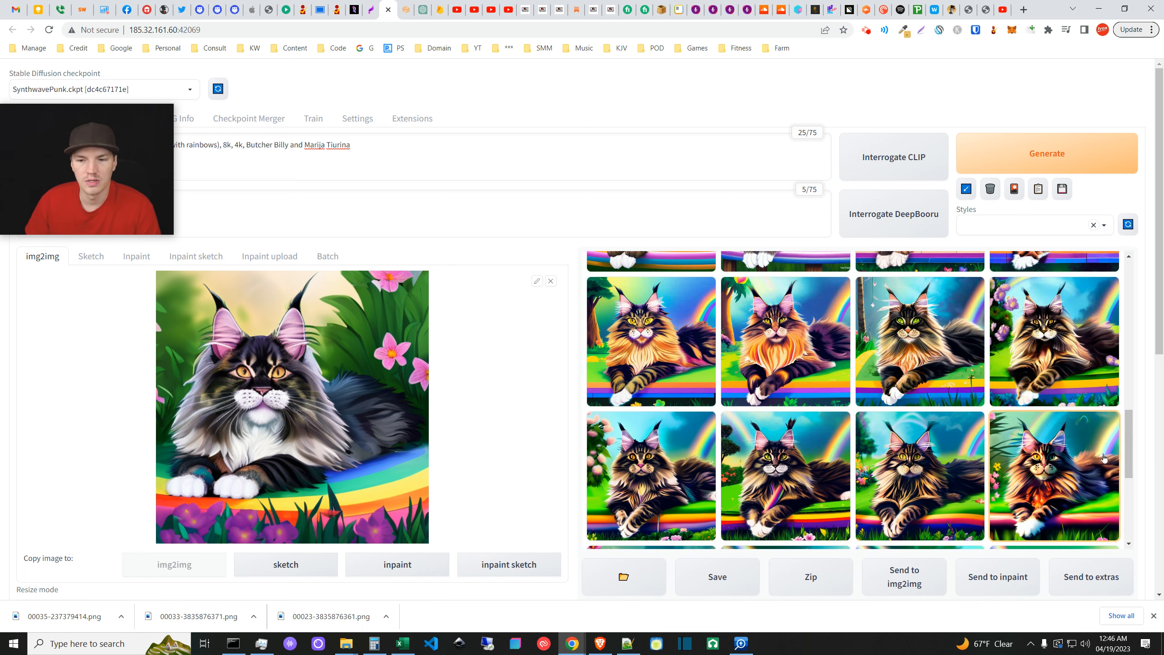
pyautogui.scroll(-2, 1105, 457)
pyautogui.scroll(5, 1049, 409)
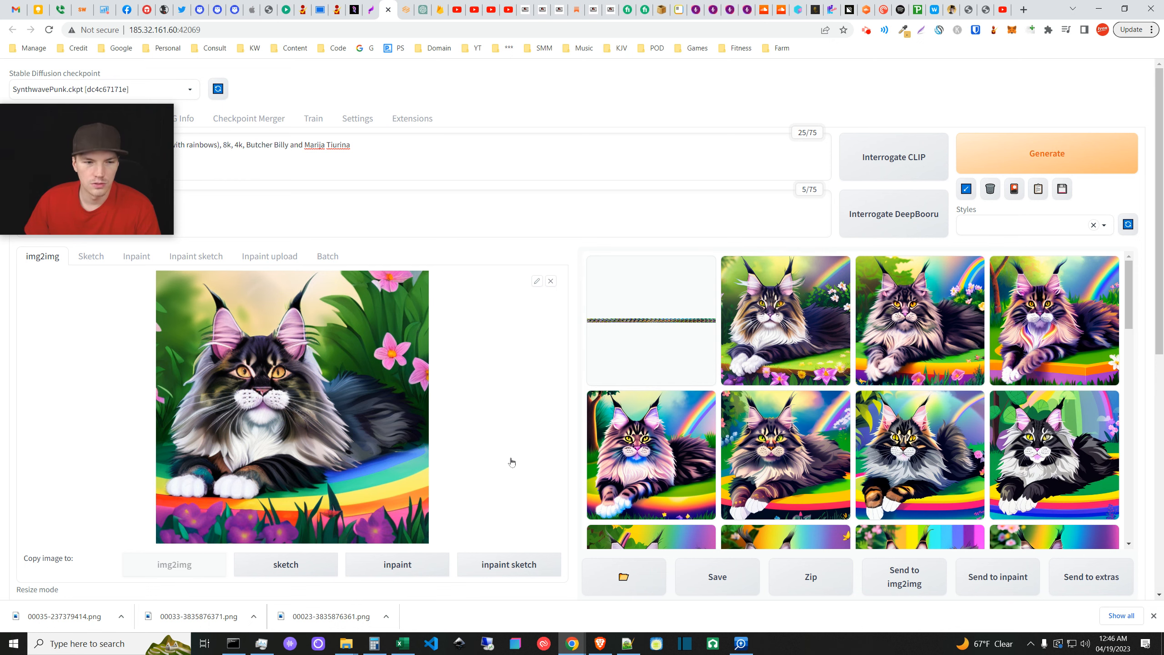
pyautogui.scroll(-7, 490, 459)
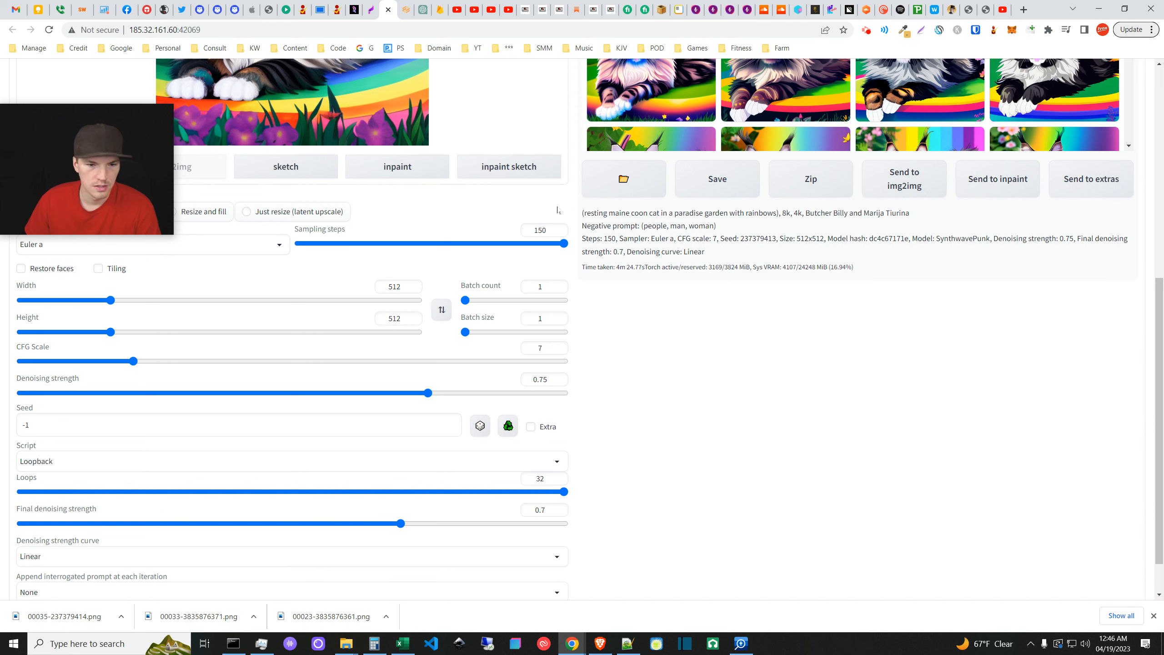
# - Lower denoising strength from 0.75 to 0.7 for the new img2img Loopback run
pyautogui.moveTo(428, 393); pyautogui.dragTo(400, 396)
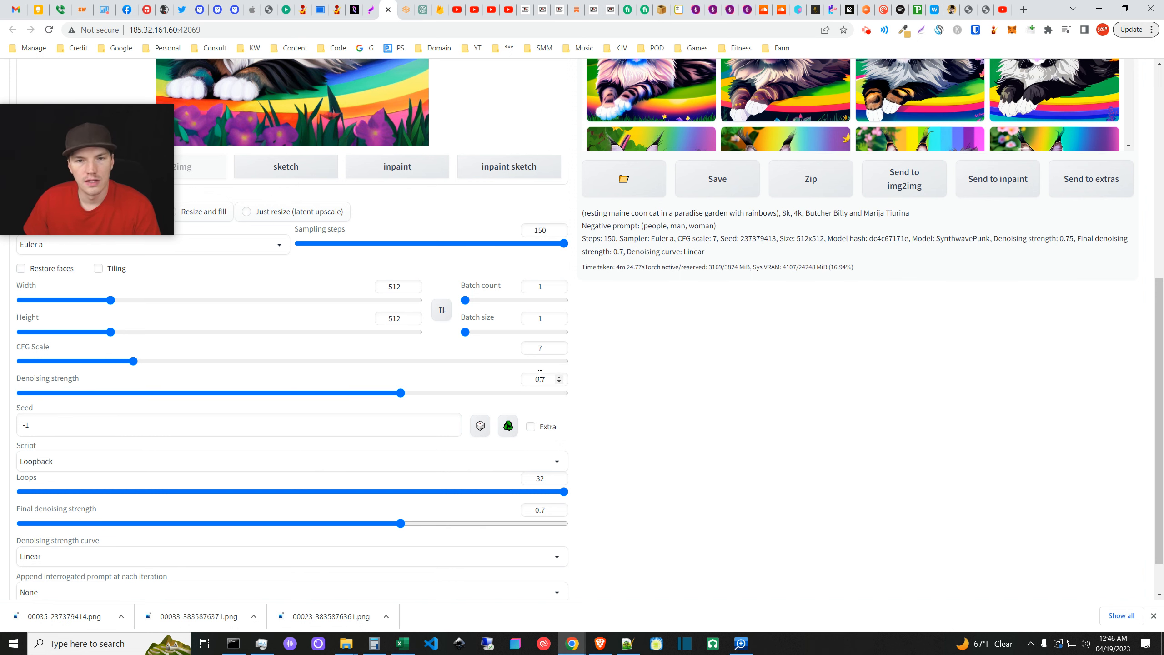
pyautogui.scroll(3, 559, 440)
pyautogui.scroll(-3, 545, 458)
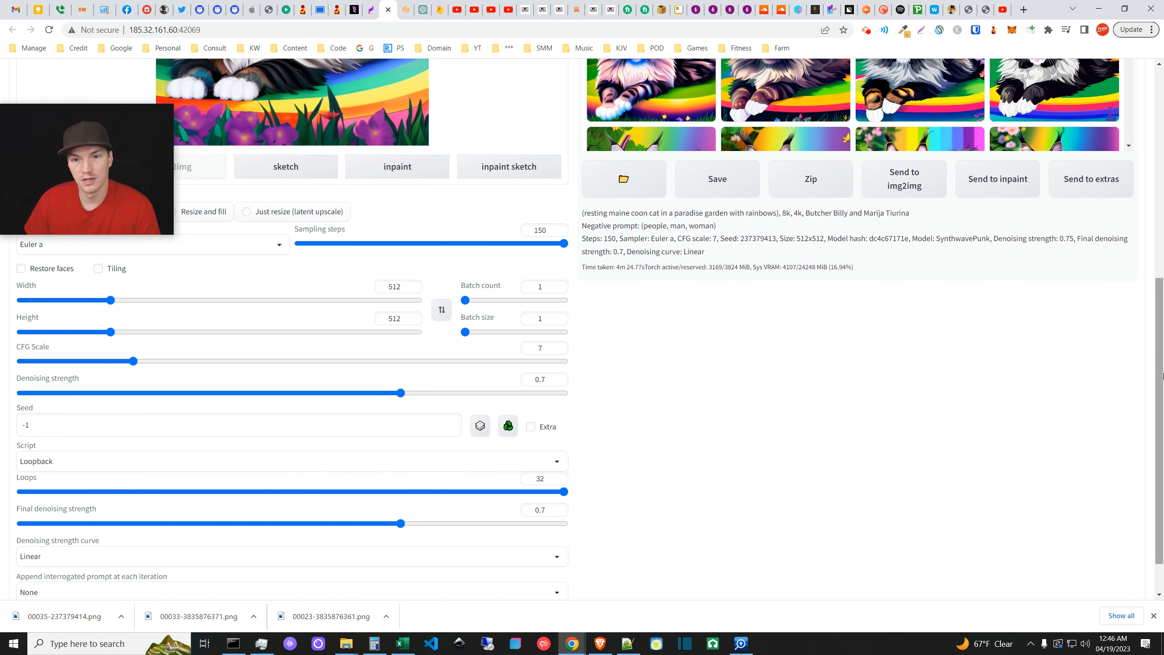
pyautogui.scroll(1, 686, 507)
pyautogui.scroll(2, 686, 507)
pyautogui.scroll(-4, 639, 423)
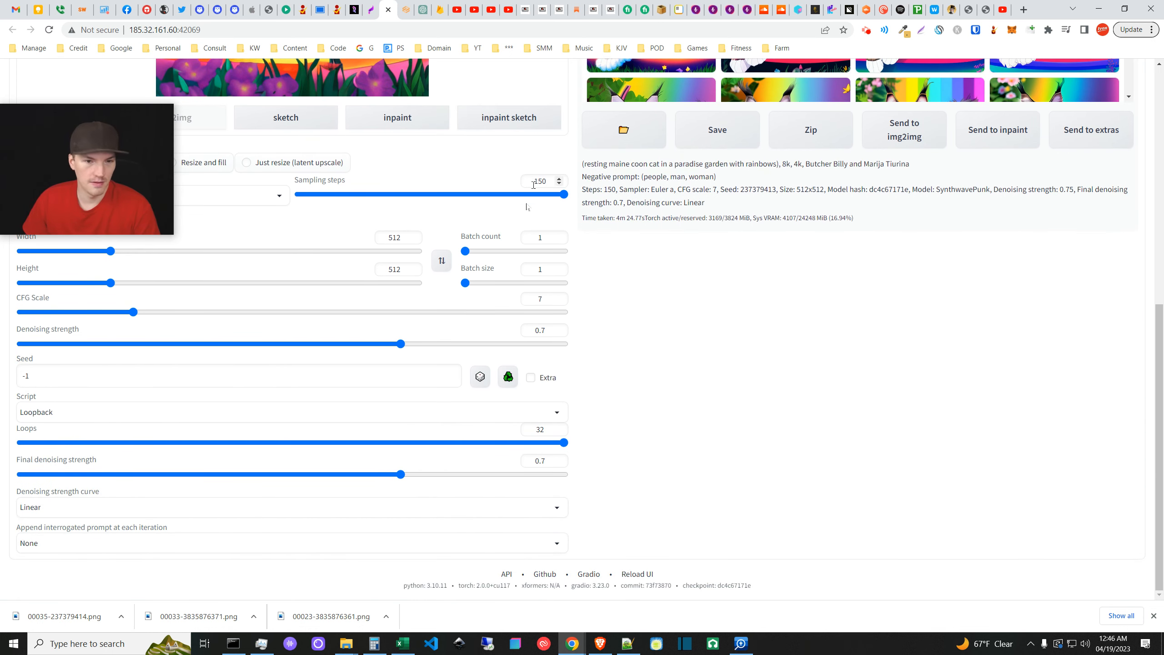
pyautogui.scroll(9, 527, 299)
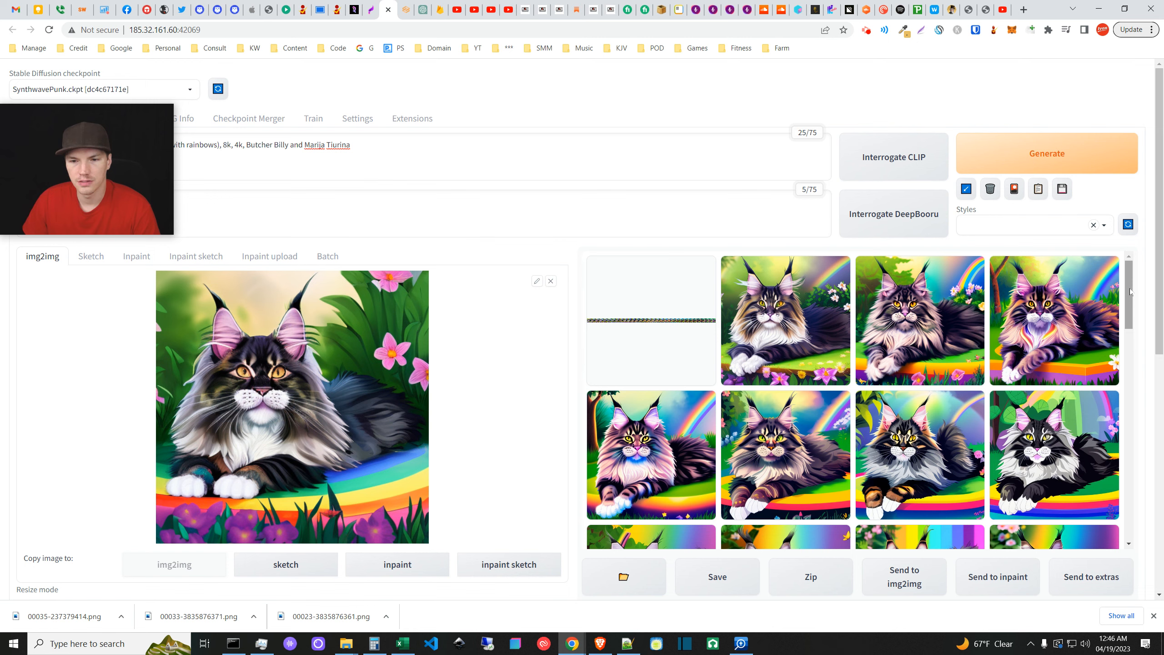
# - Enlarge the generated cats one by one, stepping to the darker orange-and-black Maine coon
pyautogui.moveTo(1129, 291); pyautogui.dragTo(1143, 538)
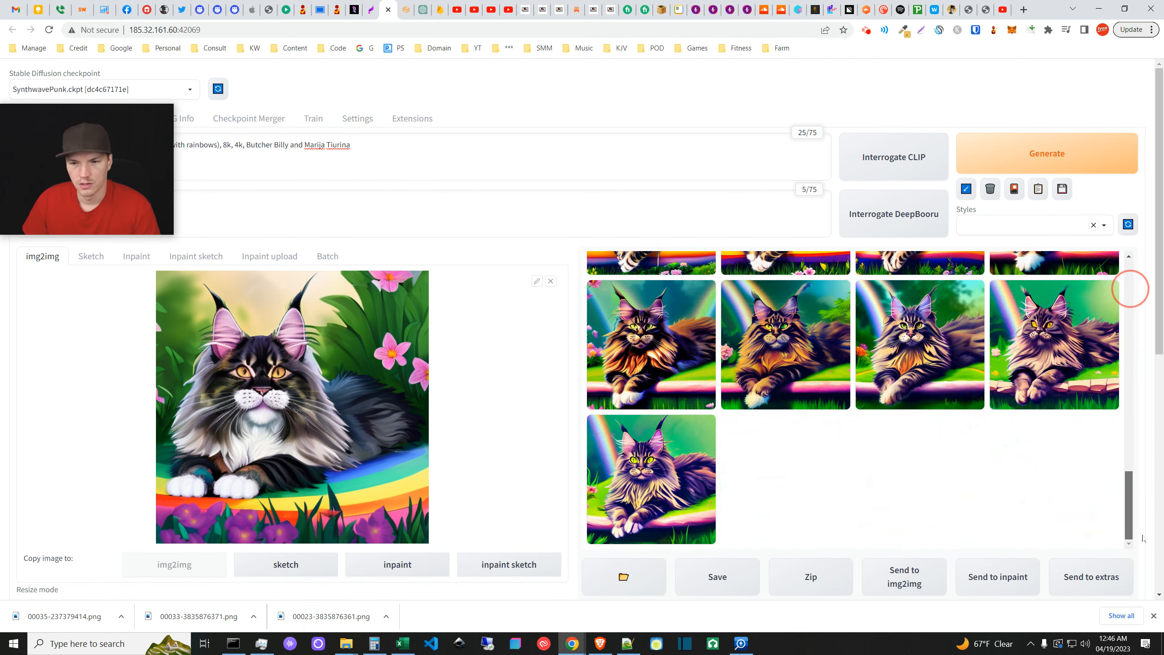
pyautogui.scroll(2, 1123, 500)
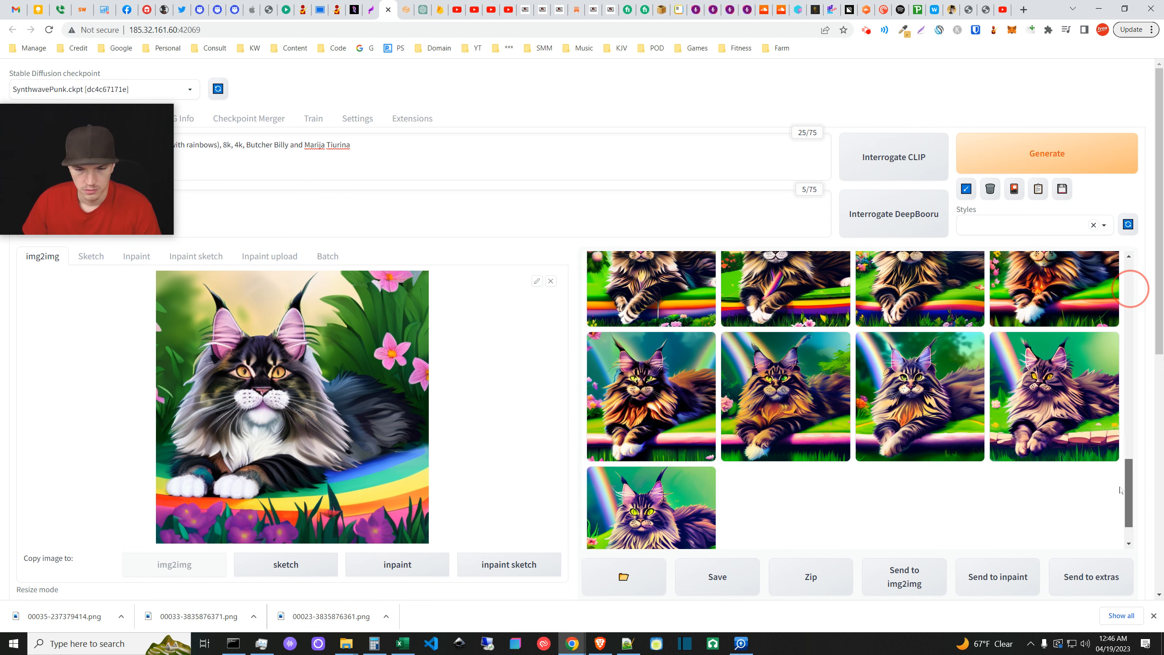
pyautogui.scroll(3, 1120, 487)
pyautogui.scroll(-4, 1121, 490)
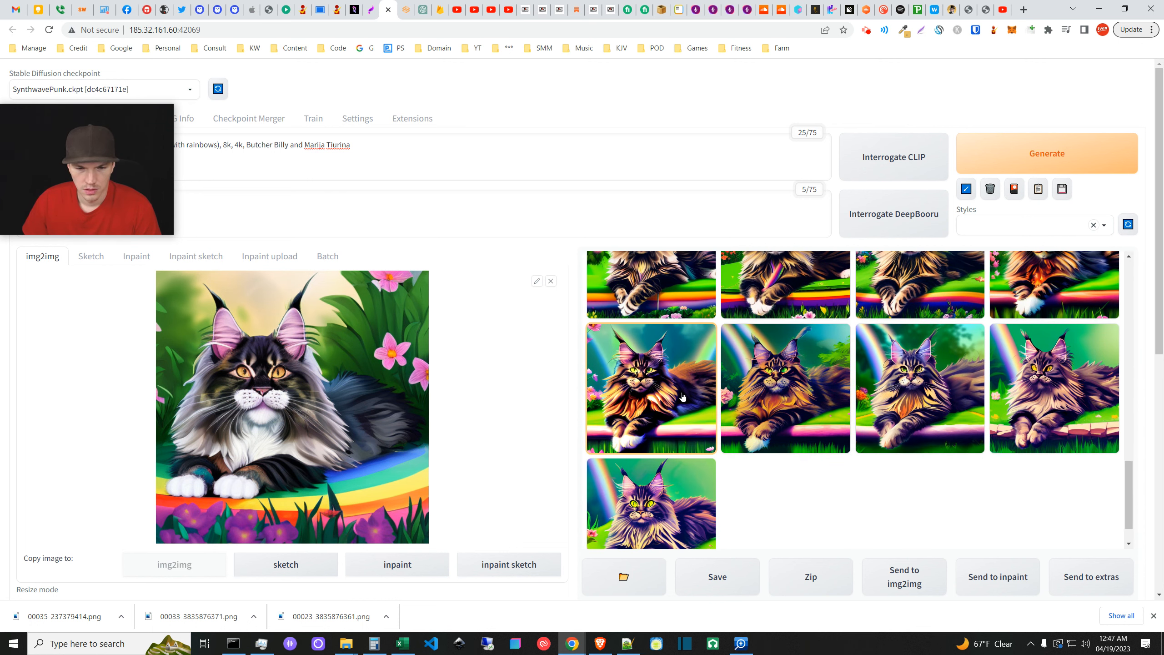
pyautogui.scroll(3, 996, 441)
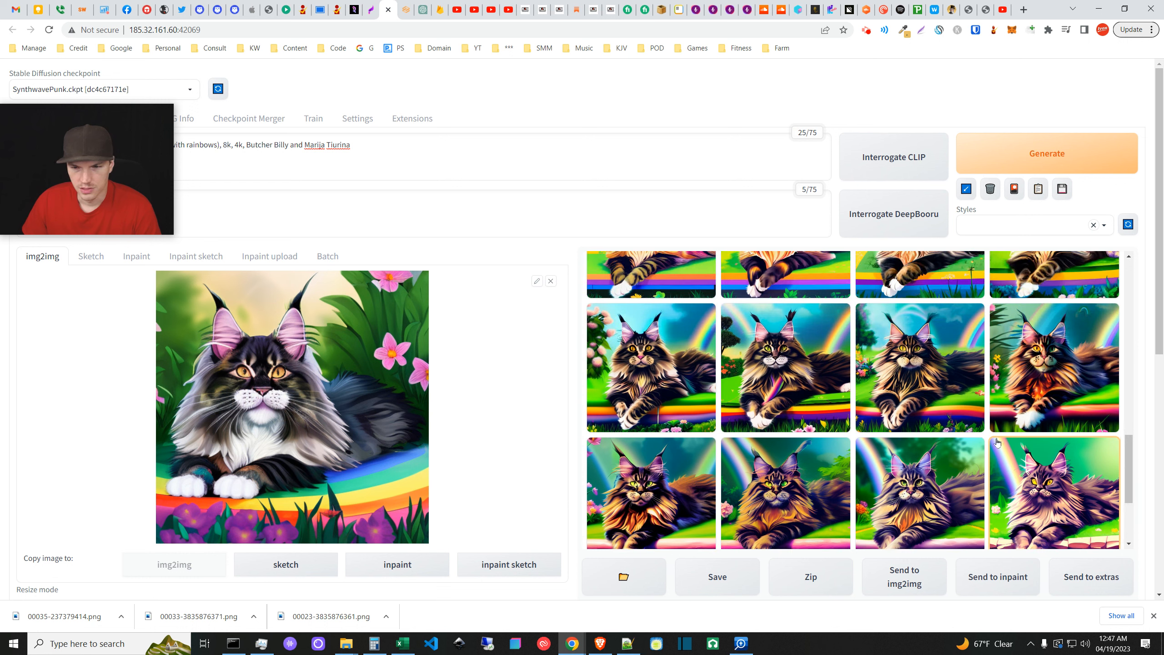
pyautogui.click(836, 389)
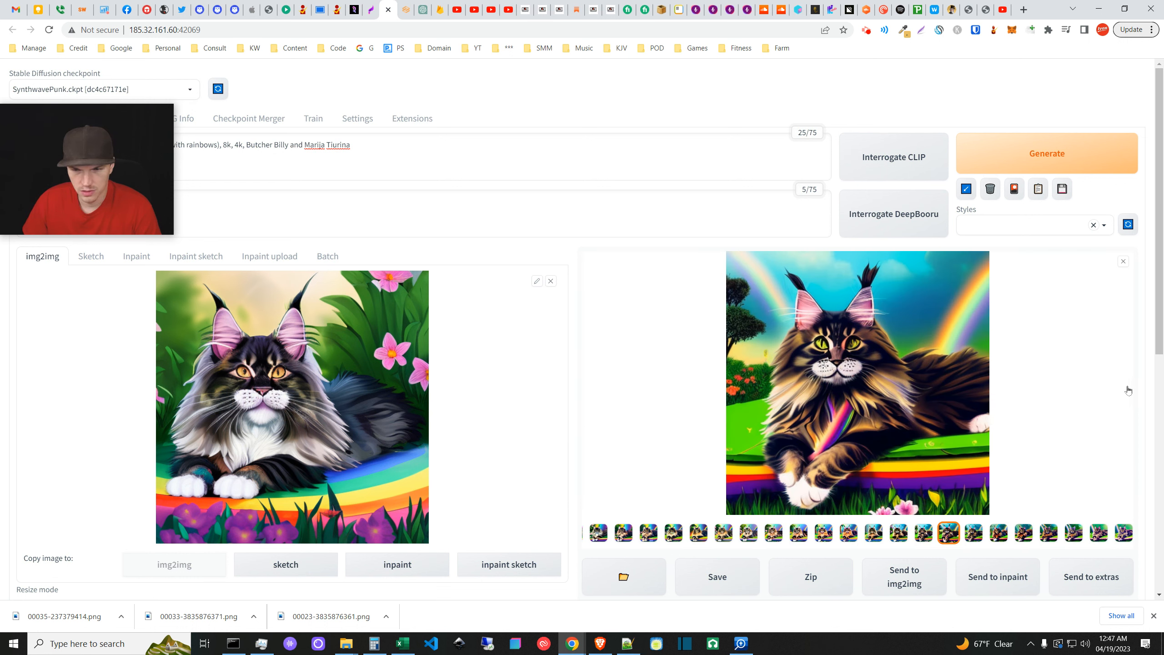
pyautogui.click(973, 538)
pyautogui.click(998, 537)
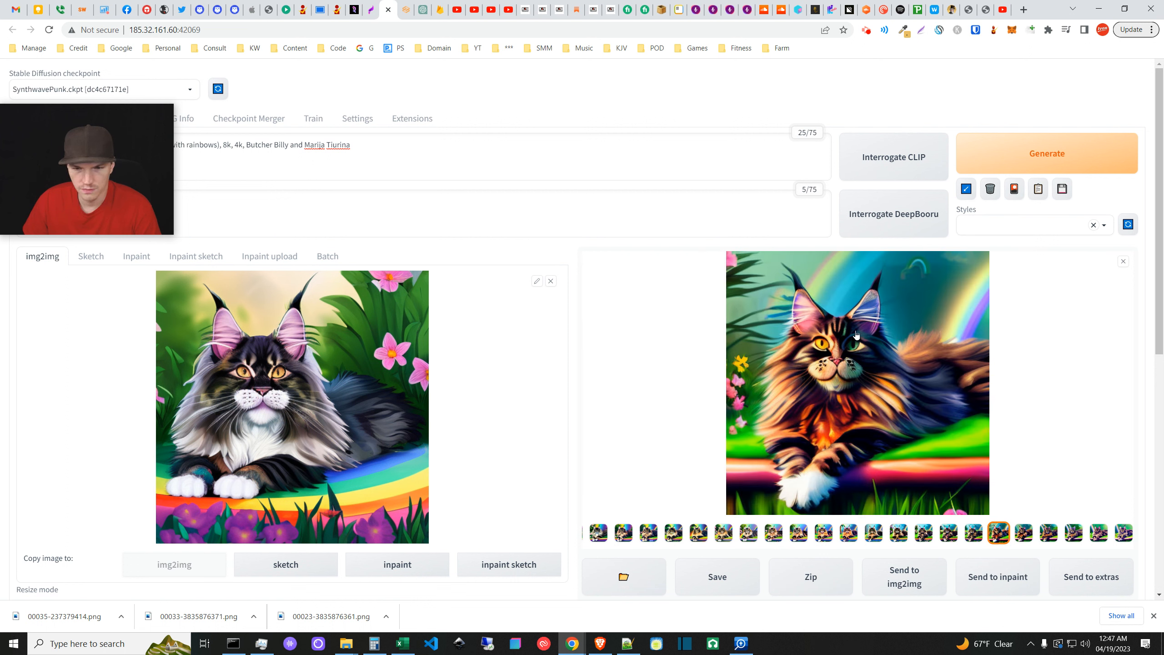
# - Save the previewed orange-and-brown cat to Downloads as 00060-237379439.png
pyautogui.rightClick(885, 426)
pyautogui.click(927, 454)
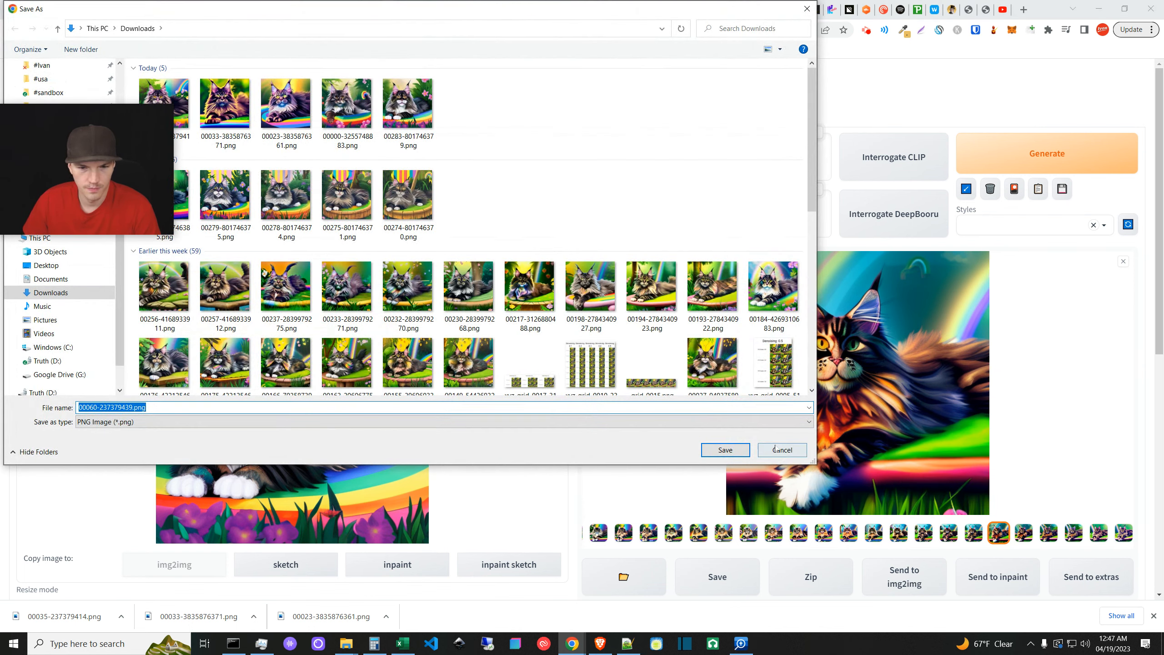
pyautogui.click(738, 447)
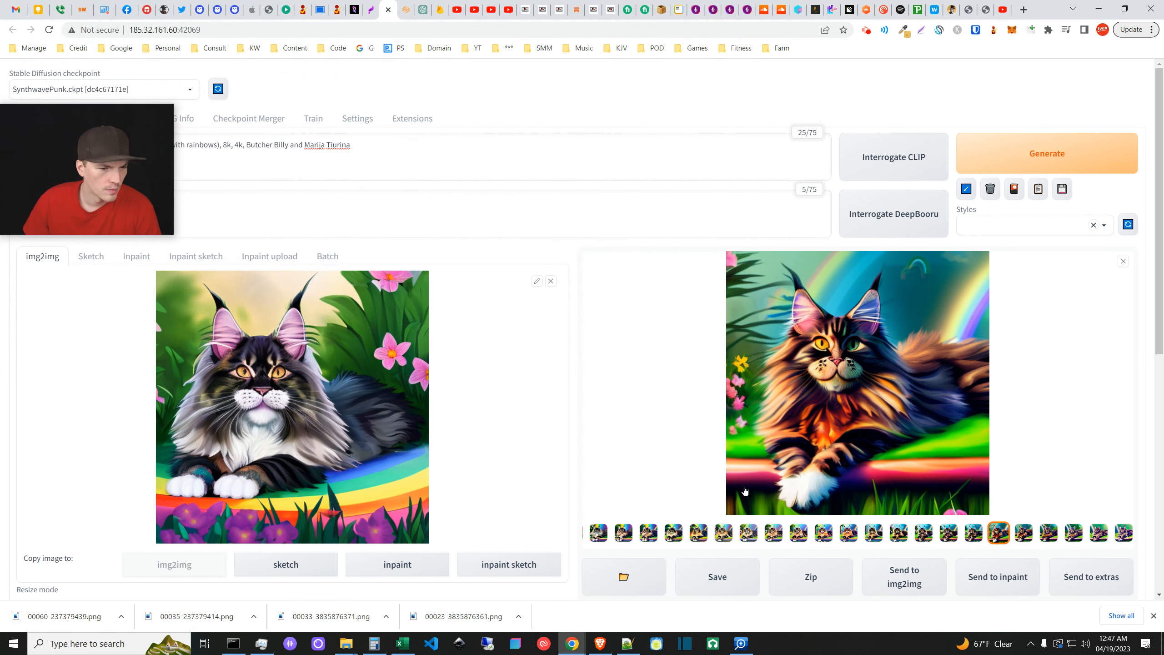
# - Step through the remaining results to the last, a purple-toned green-eyed cat
pyautogui.click(1024, 536)
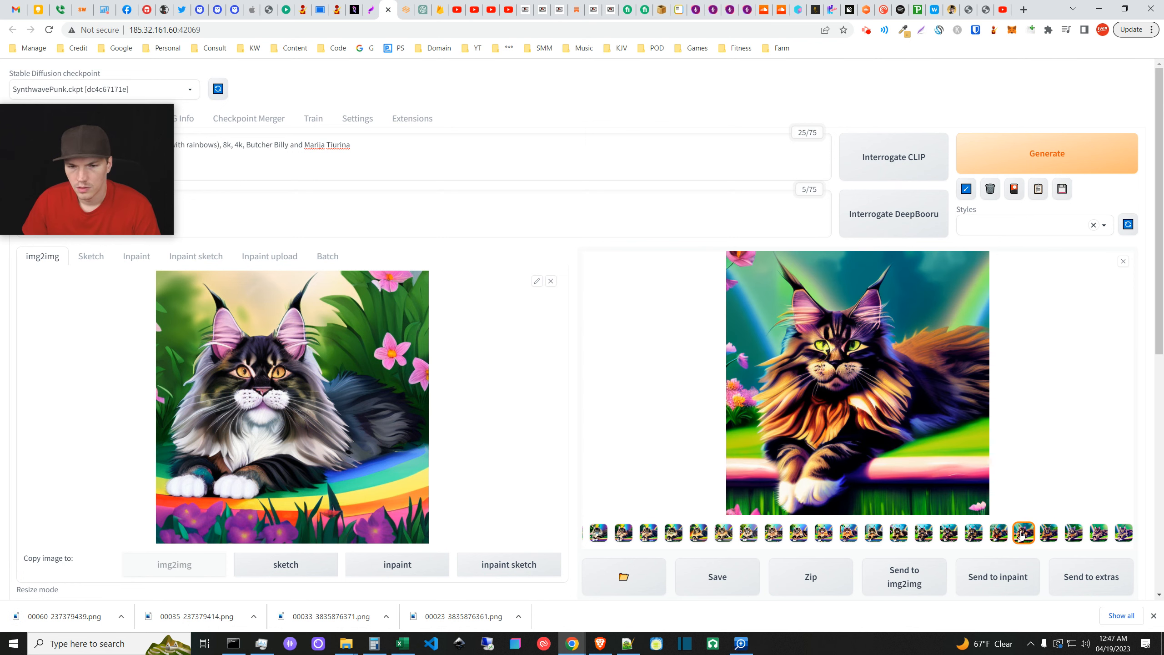
pyautogui.click(1053, 537)
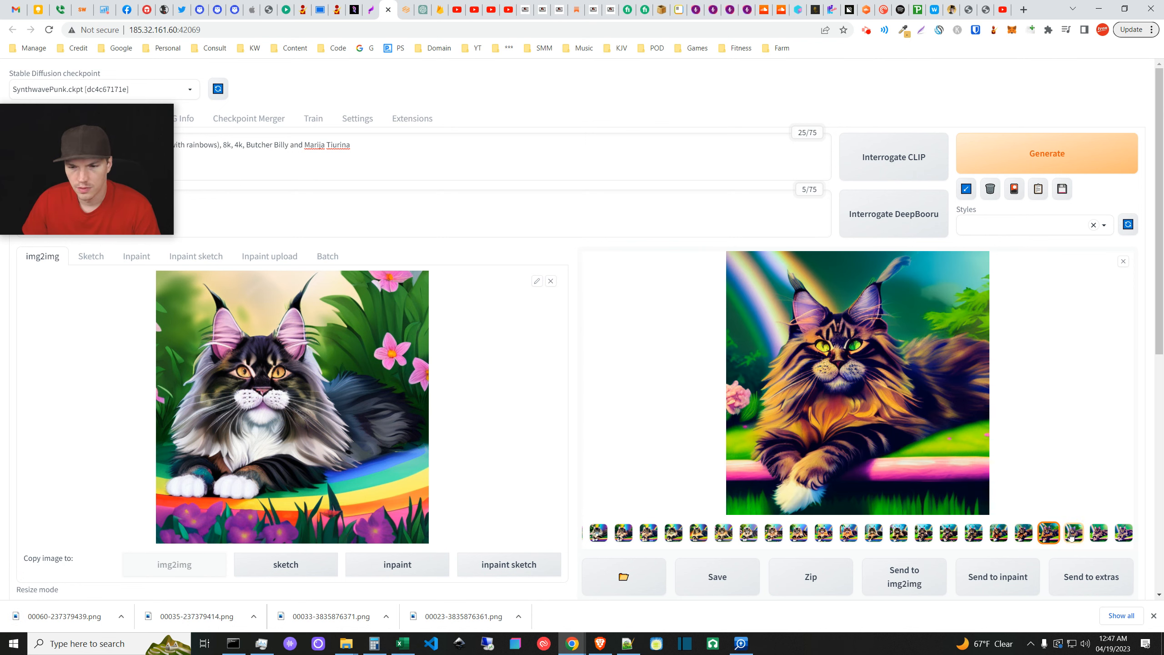
pyautogui.click(1074, 535)
pyautogui.click(1100, 535)
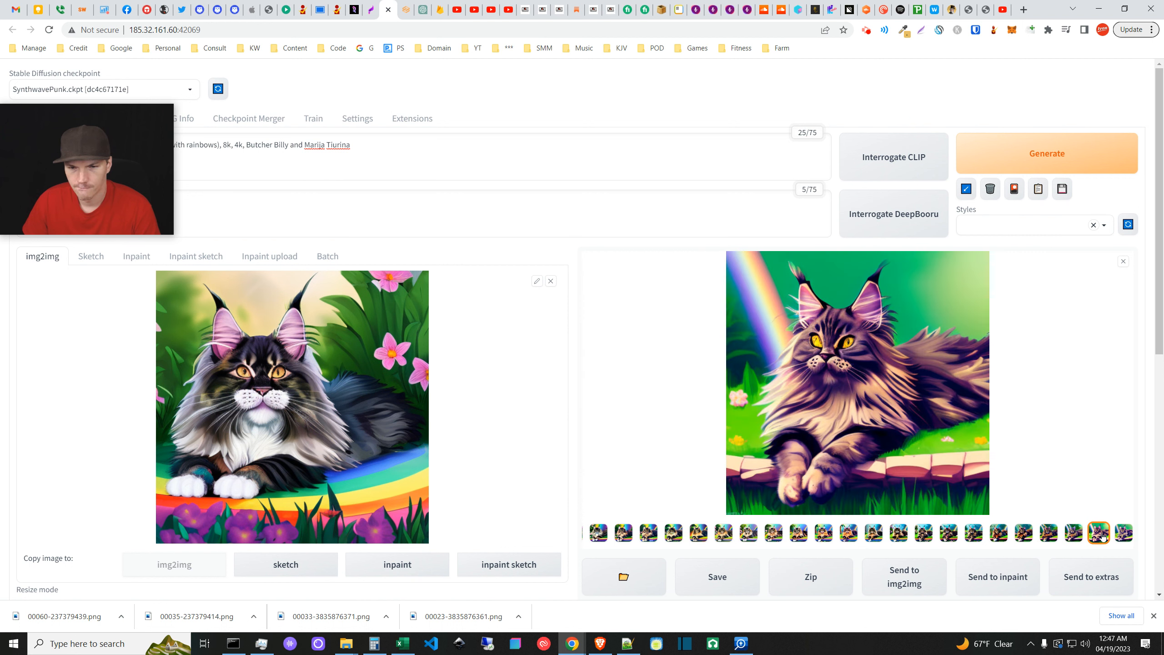
pyautogui.click(1123, 535)
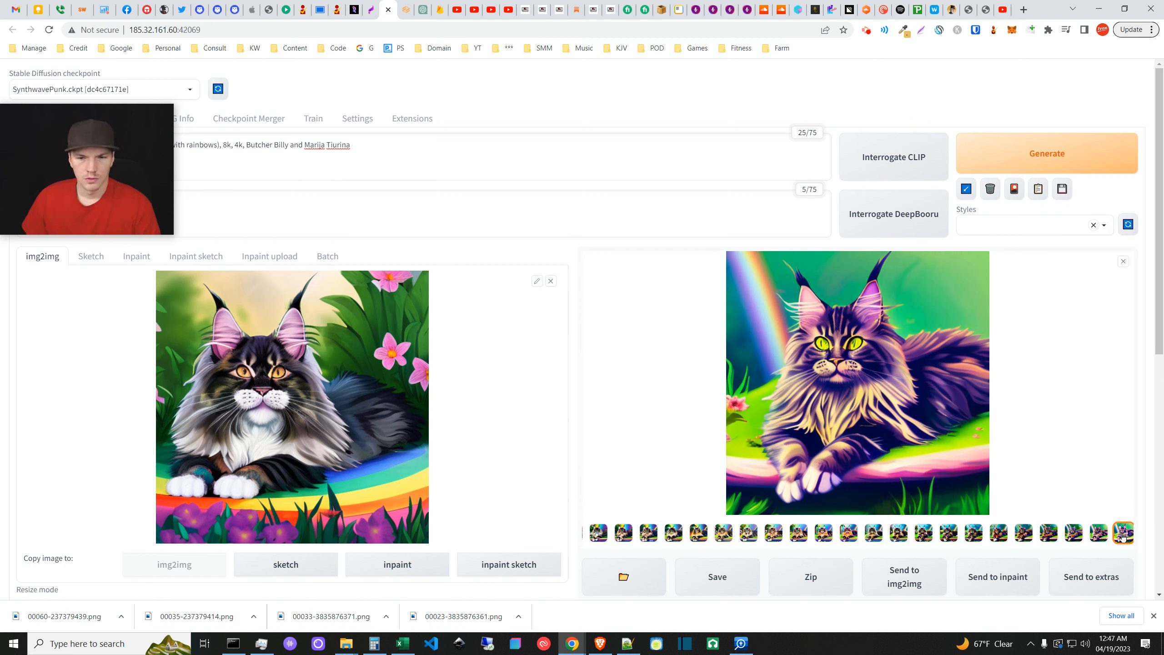
# - Step back to the darker orange-and-black cat, then bring up the Downloads folder in File Explorer
pyautogui.click(1098, 536)
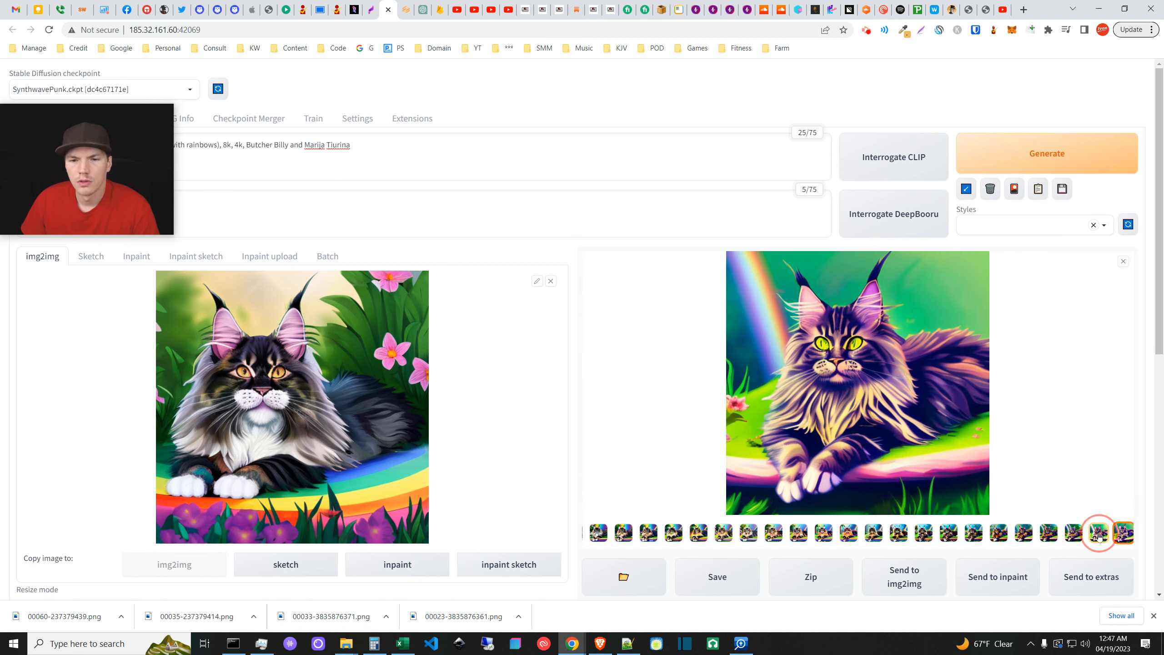
pyautogui.click(1074, 534)
pyautogui.click(1049, 534)
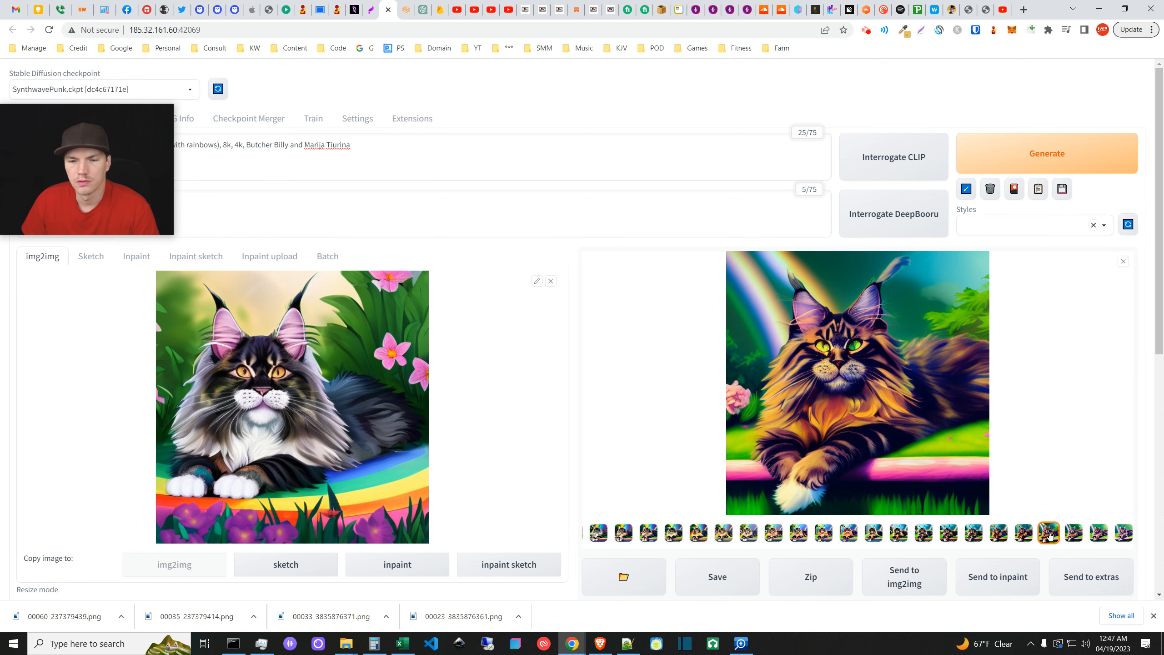
pyautogui.click(1023, 534)
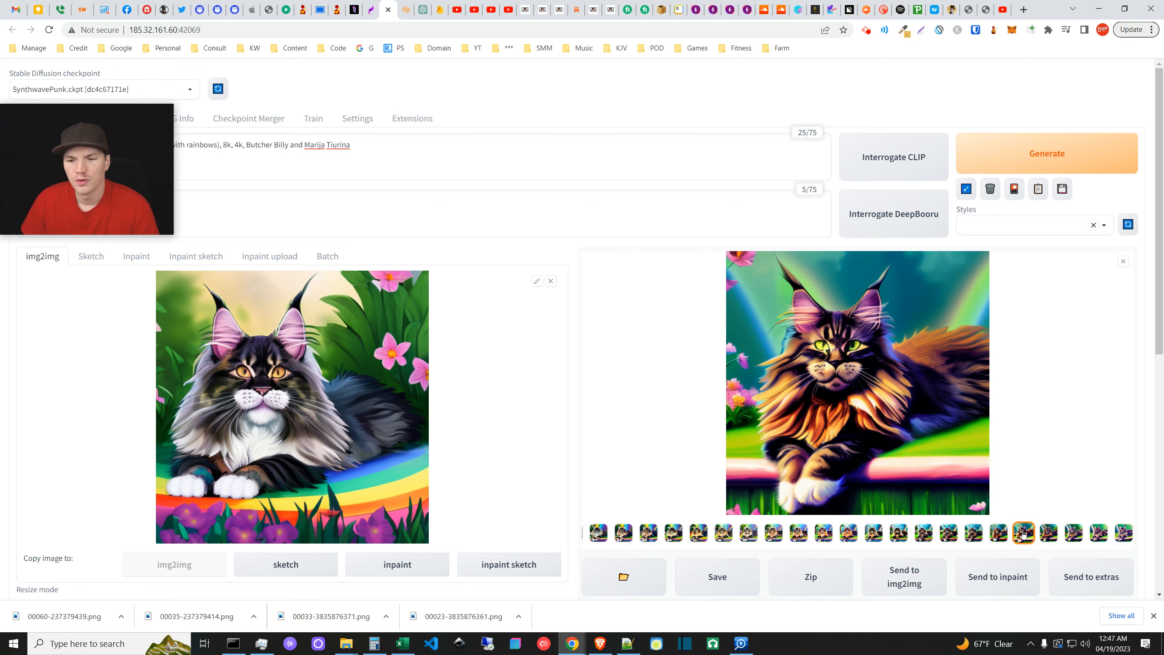
pyautogui.click(1000, 533)
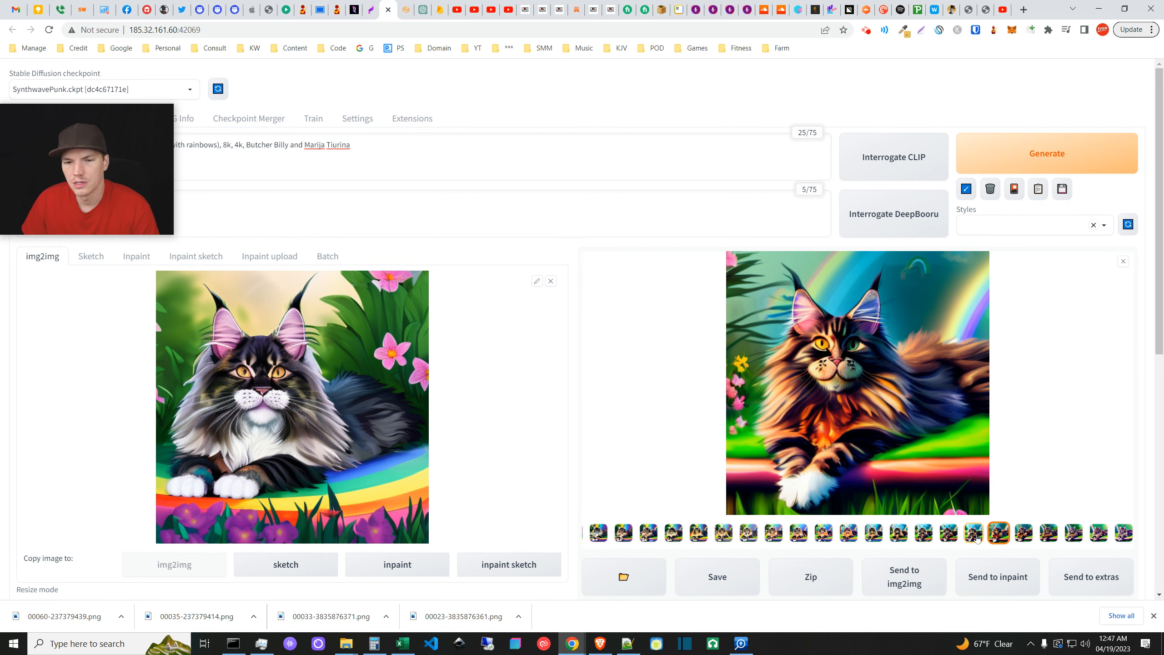
pyautogui.click(975, 533)
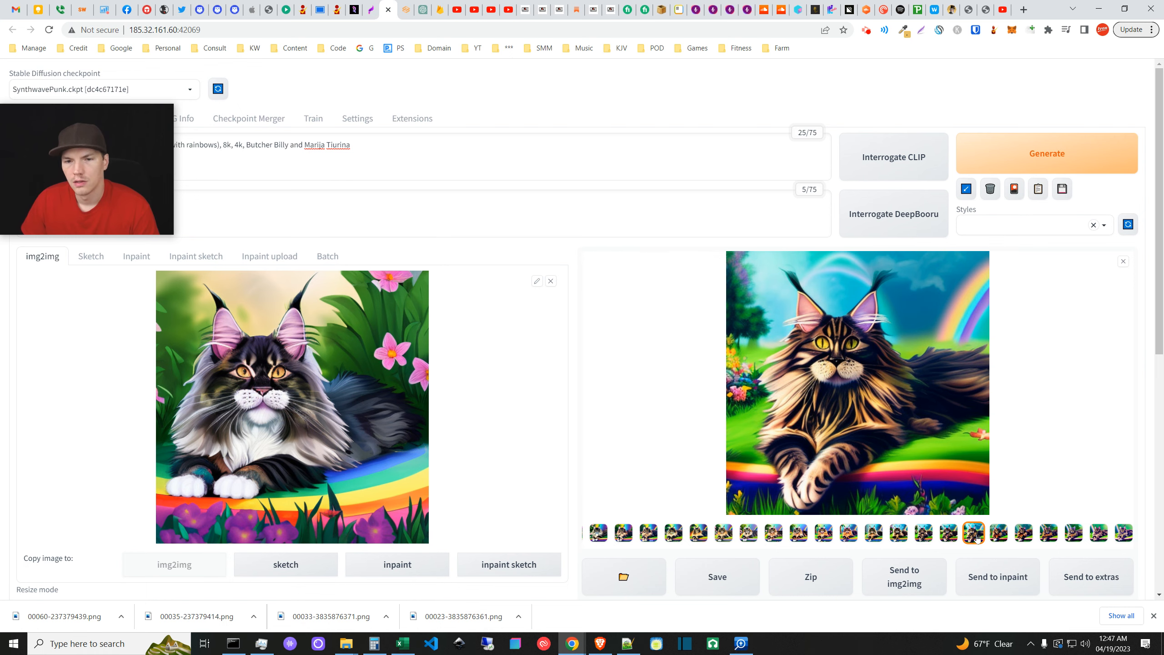
pyautogui.click(348, 646)
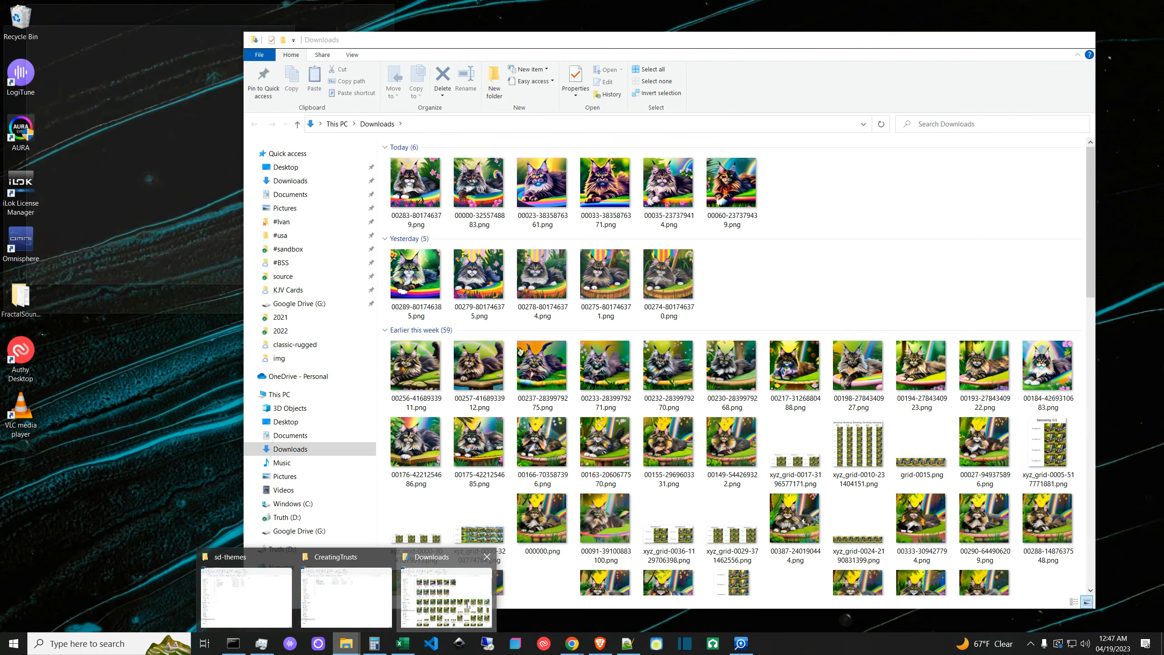
# - Open 00000-3255748883.png in Photos and flip back to the earliest saved cat render
pyautogui.click(447, 596)
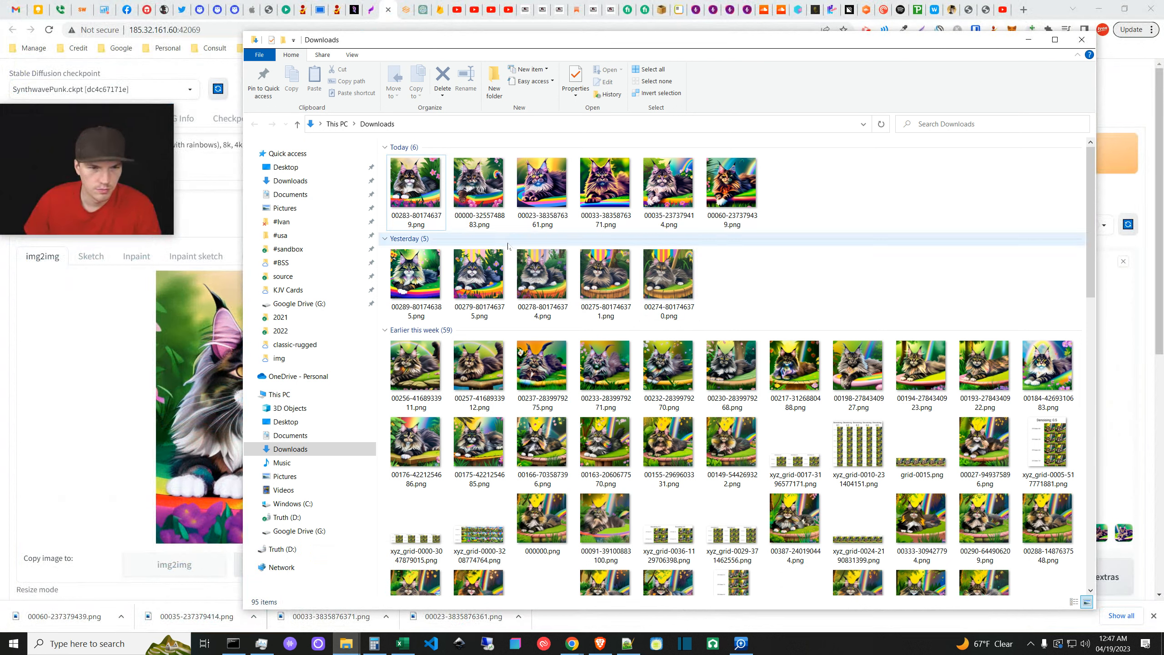
pyautogui.doubleClick(491, 211)
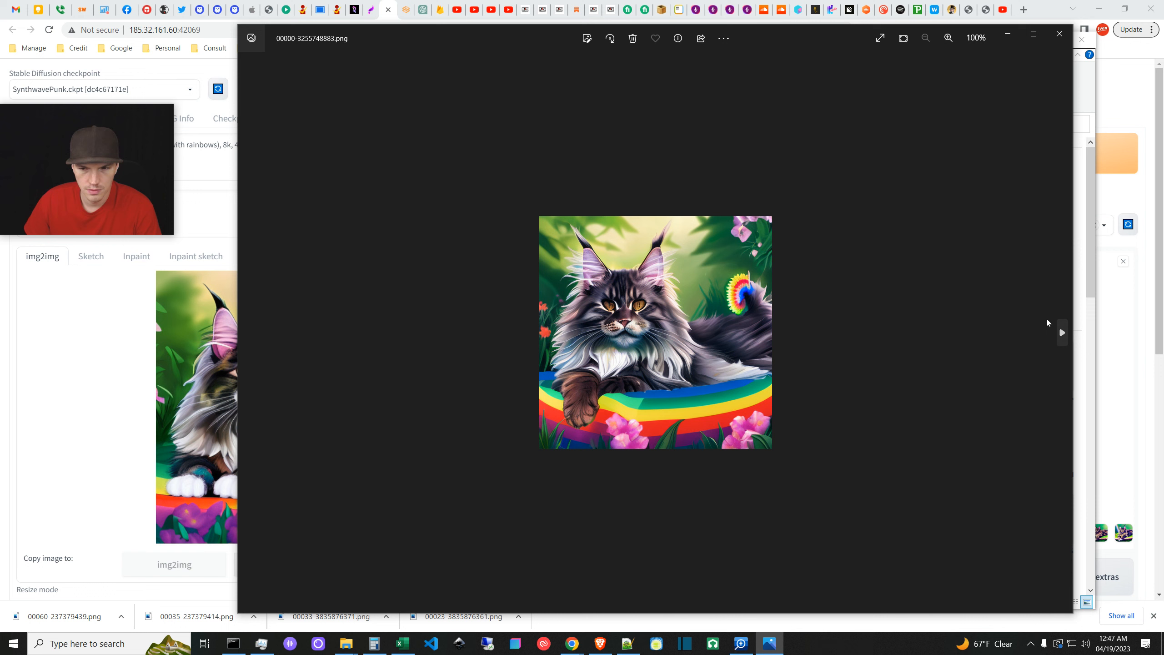
pyautogui.click(1062, 332)
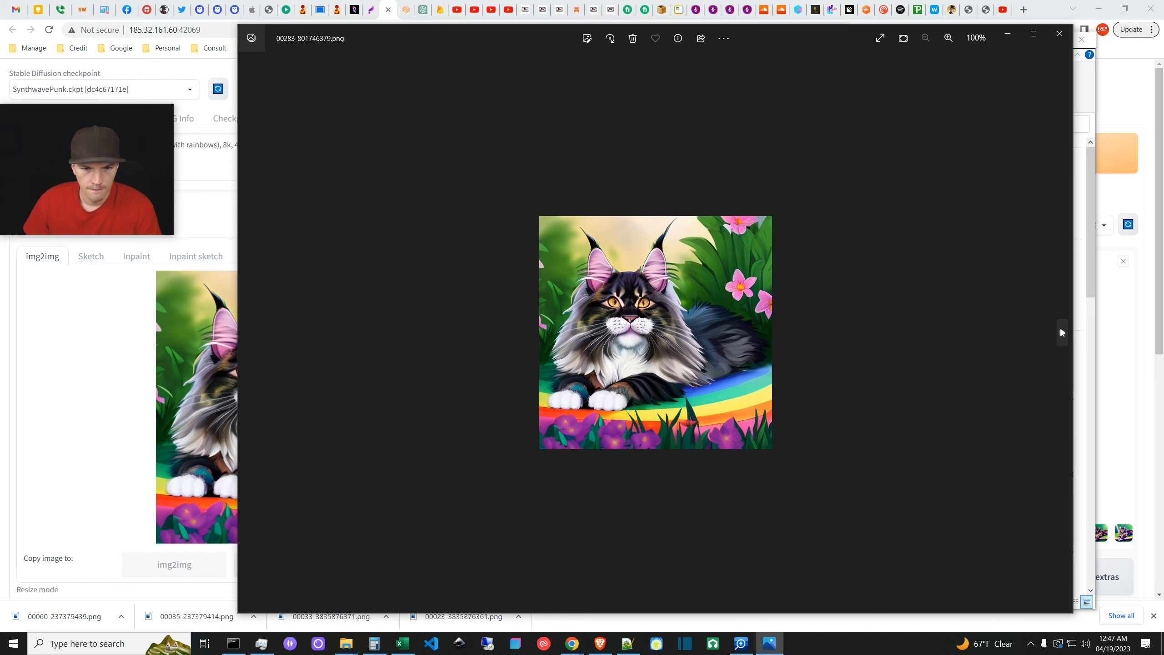
pyautogui.click(1061, 333)
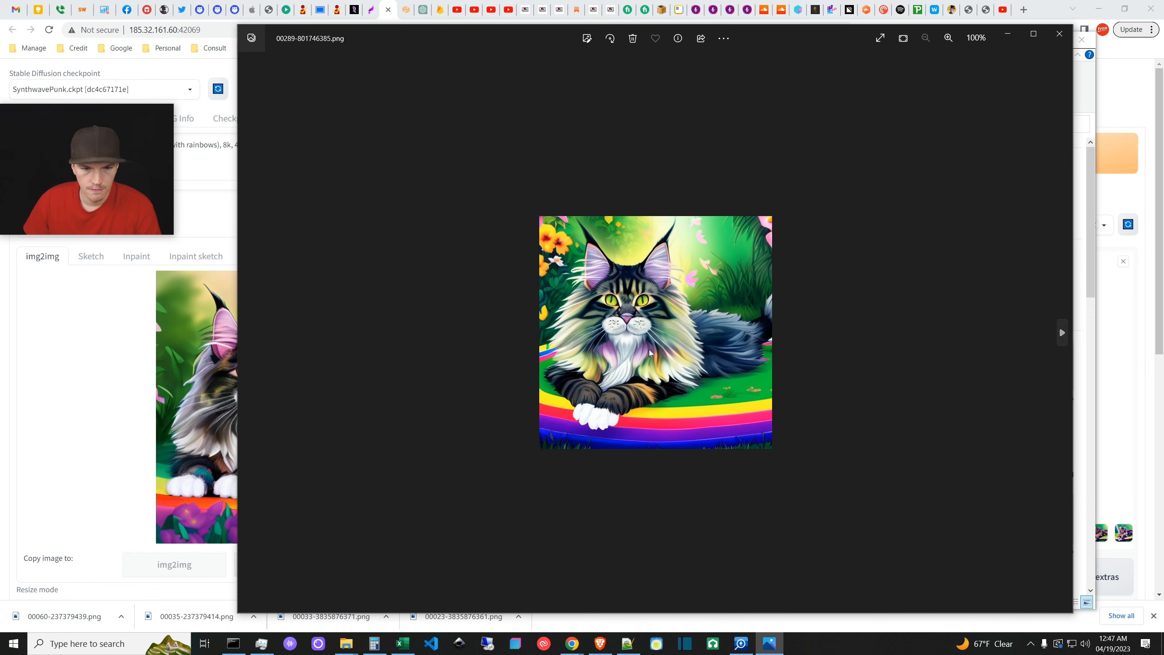
pyautogui.click(248, 333)
pyautogui.click(247, 334)
pyautogui.click(248, 335)
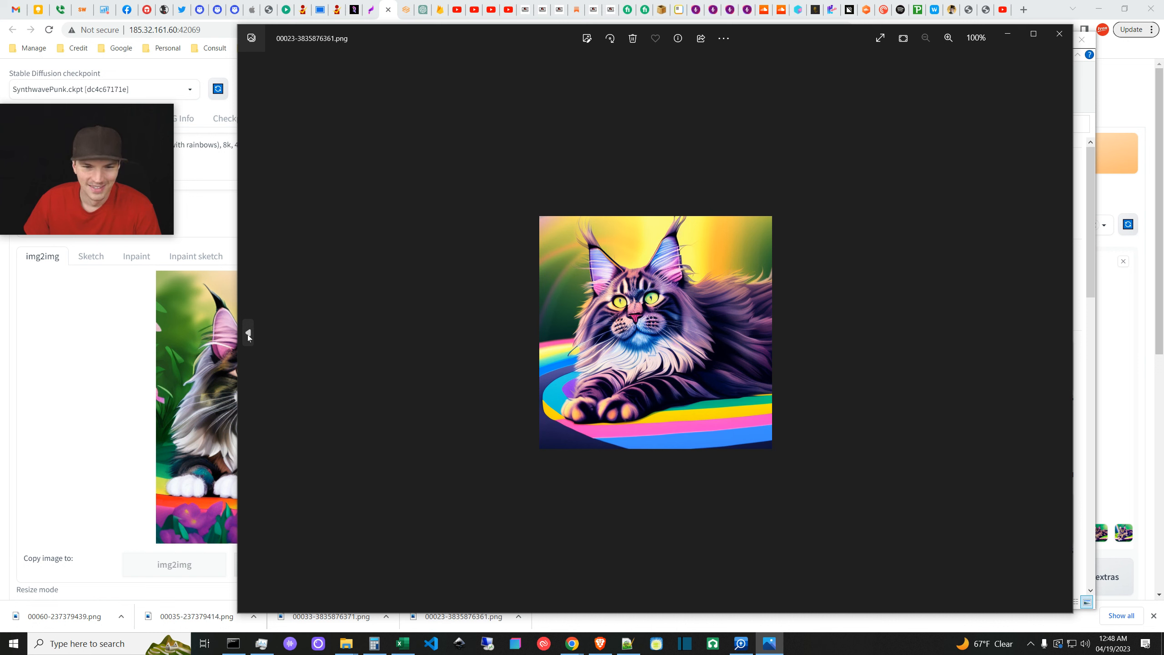
pyautogui.click(248, 335)
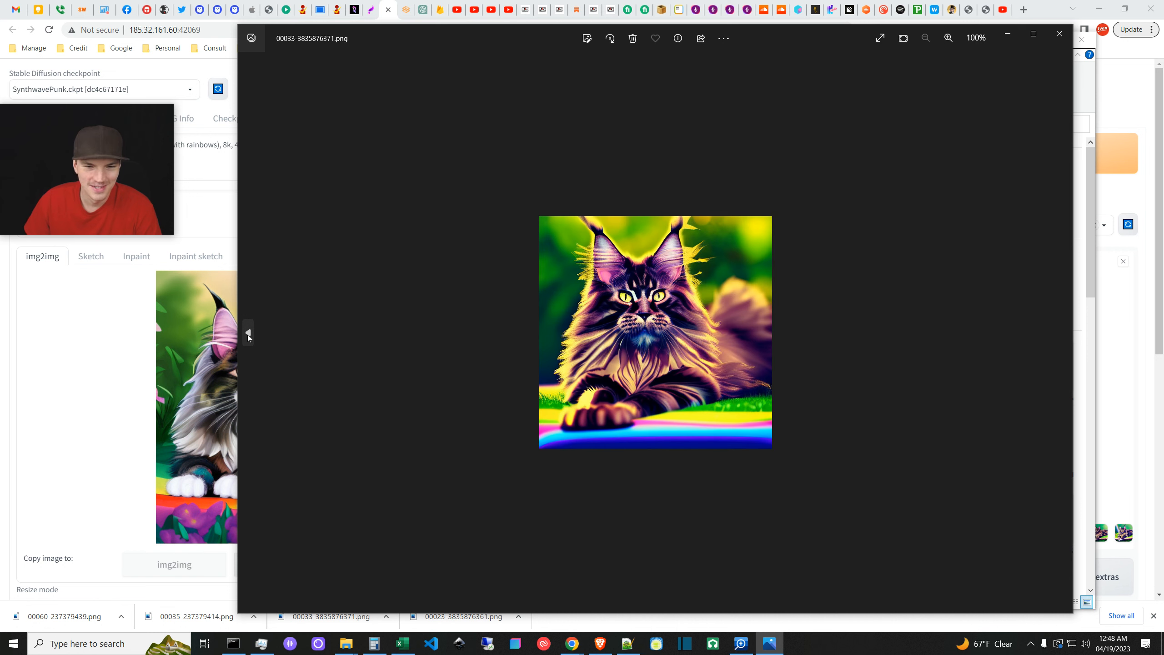
pyautogui.click(247, 335)
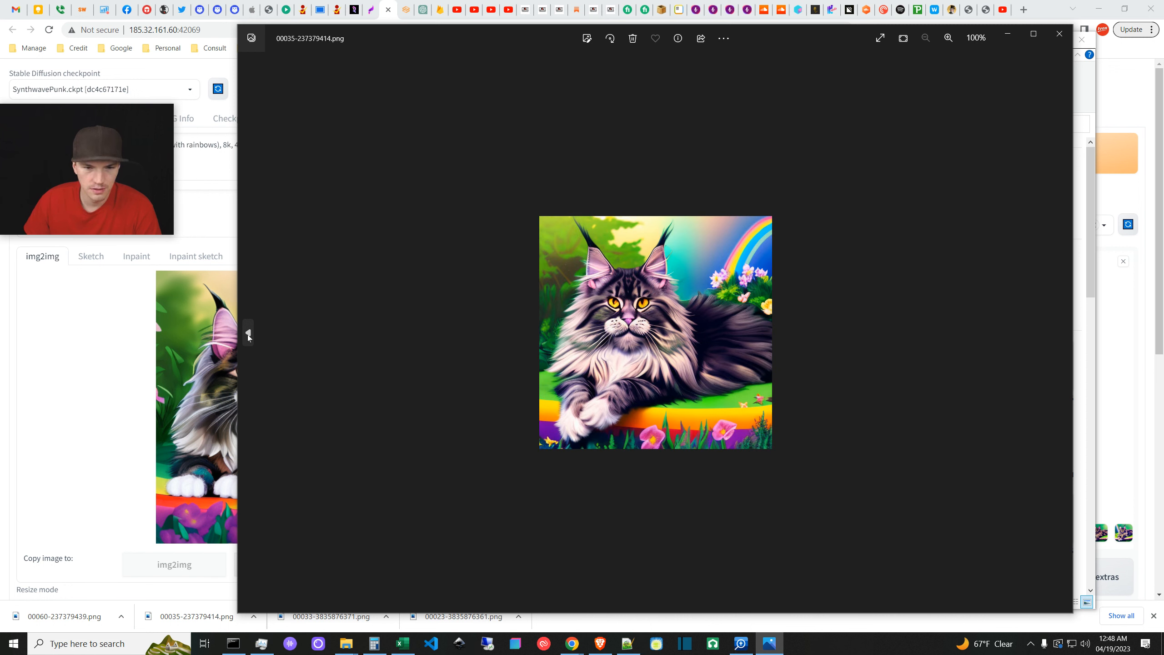
pyautogui.click(248, 335)
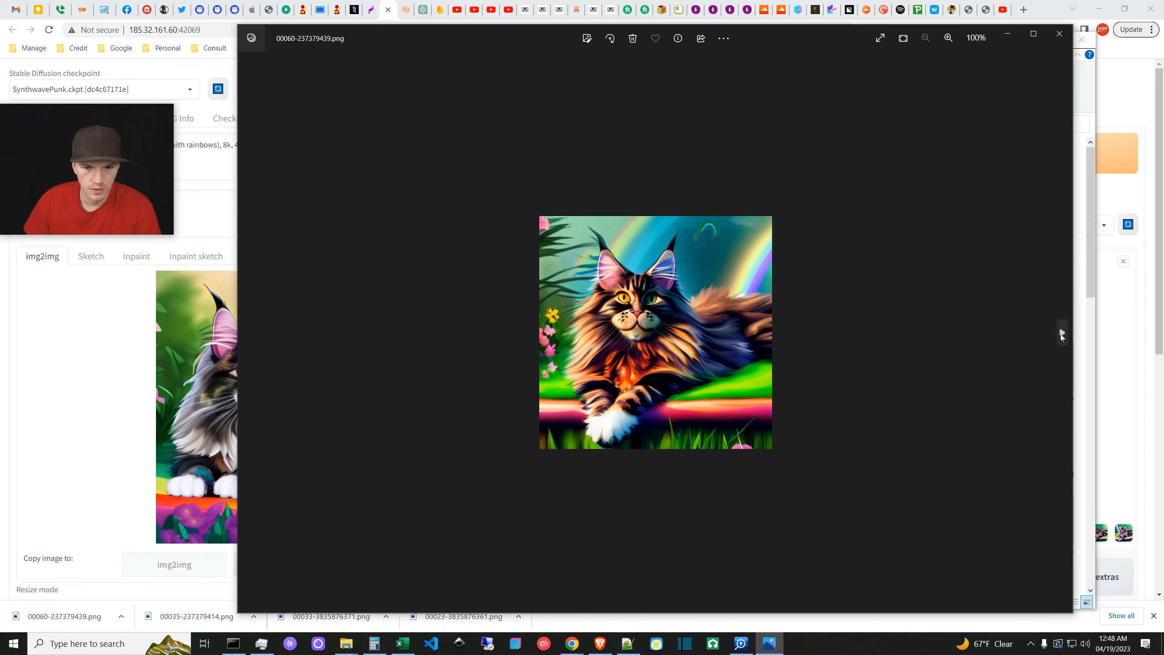
# - Advance to the last render, return to the 00035 cat, then close Photos
pyautogui.click(1061, 334)
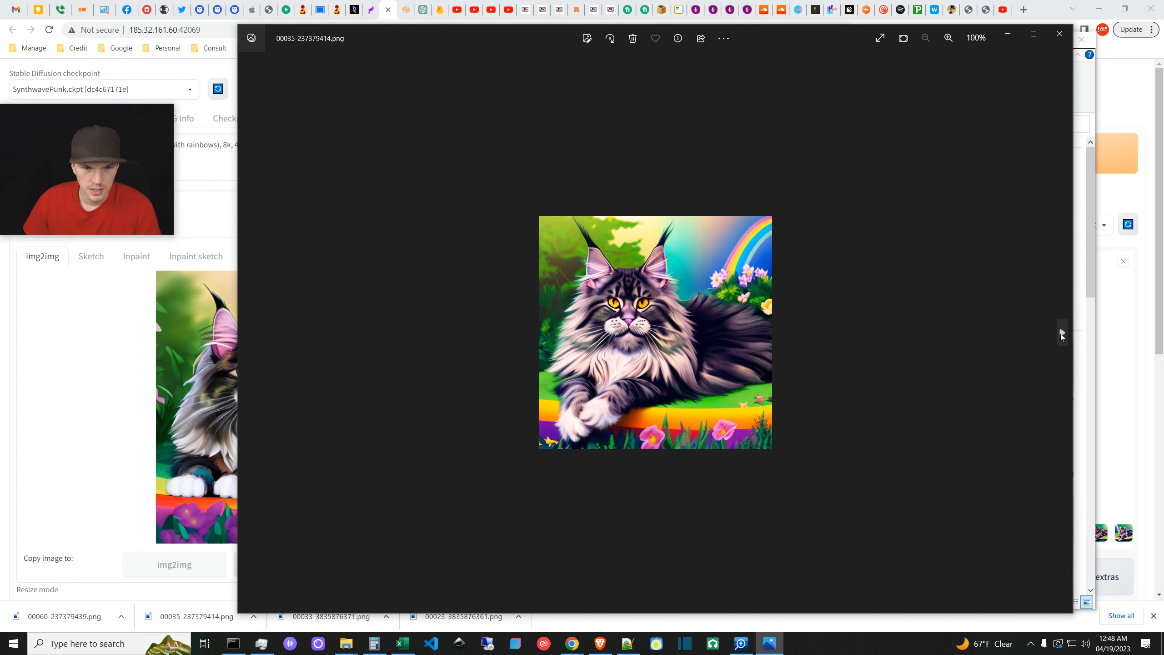
pyautogui.click(1061, 334)
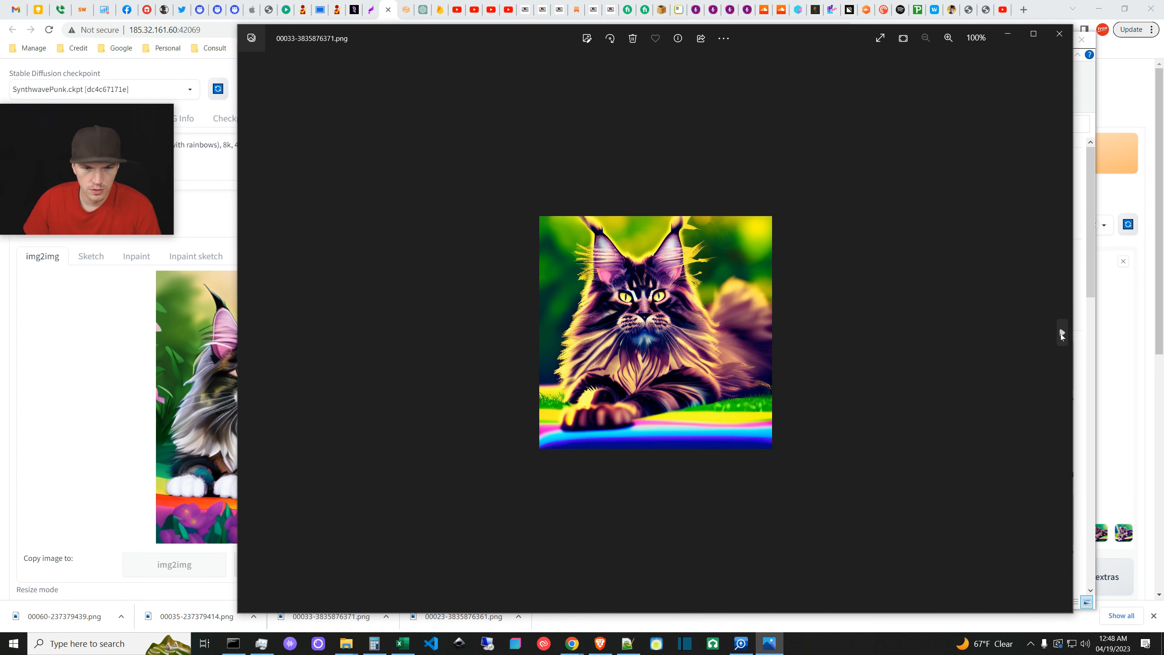
pyautogui.click(1061, 334)
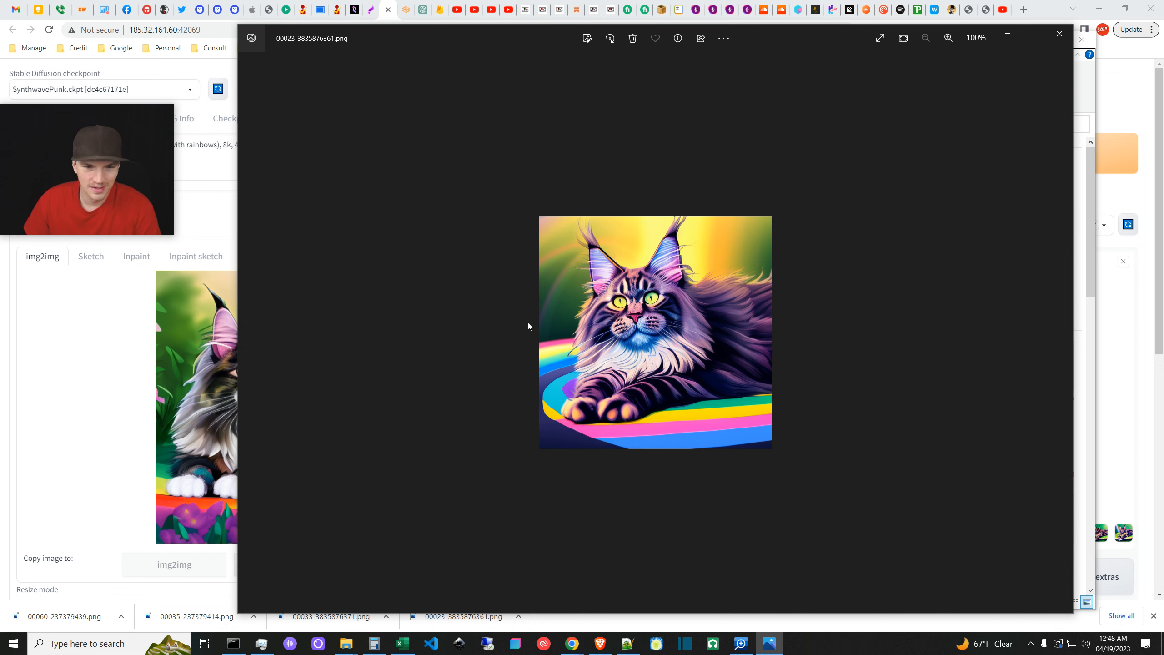
pyautogui.click(248, 337)
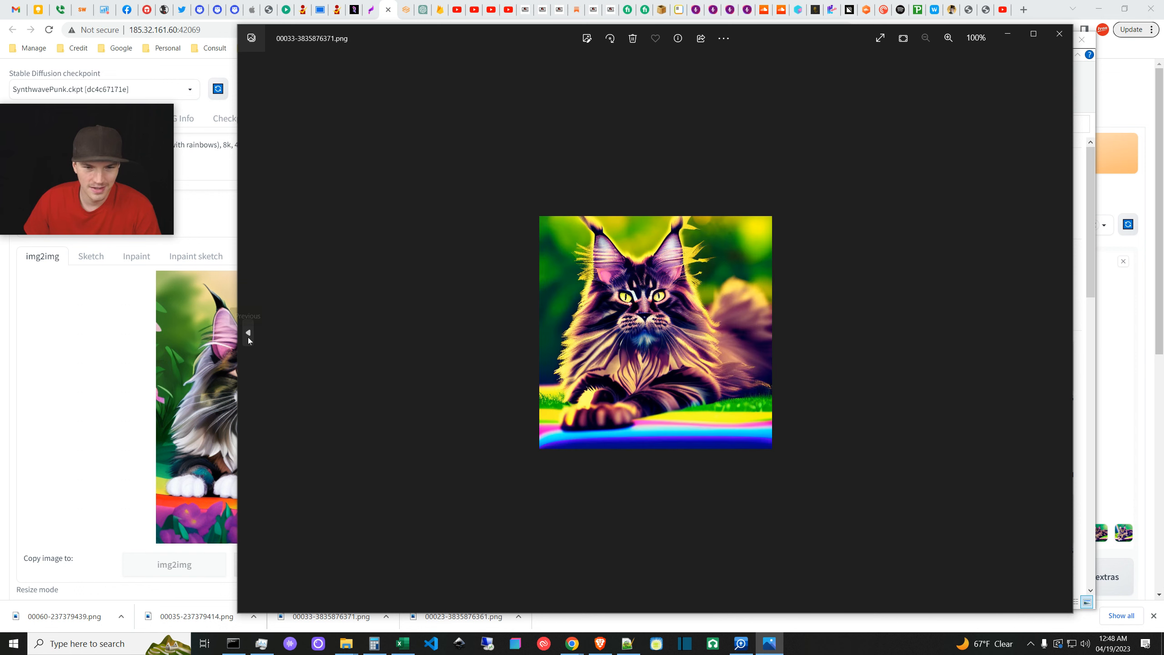
pyautogui.click(248, 337)
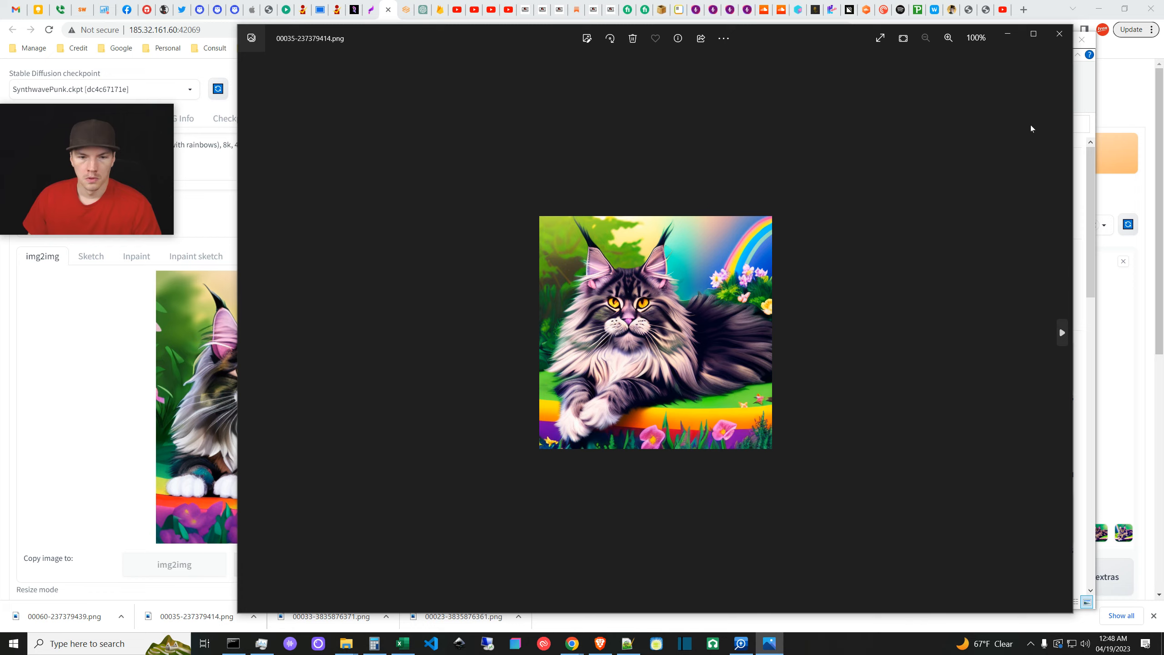
pyautogui.click(1059, 33)
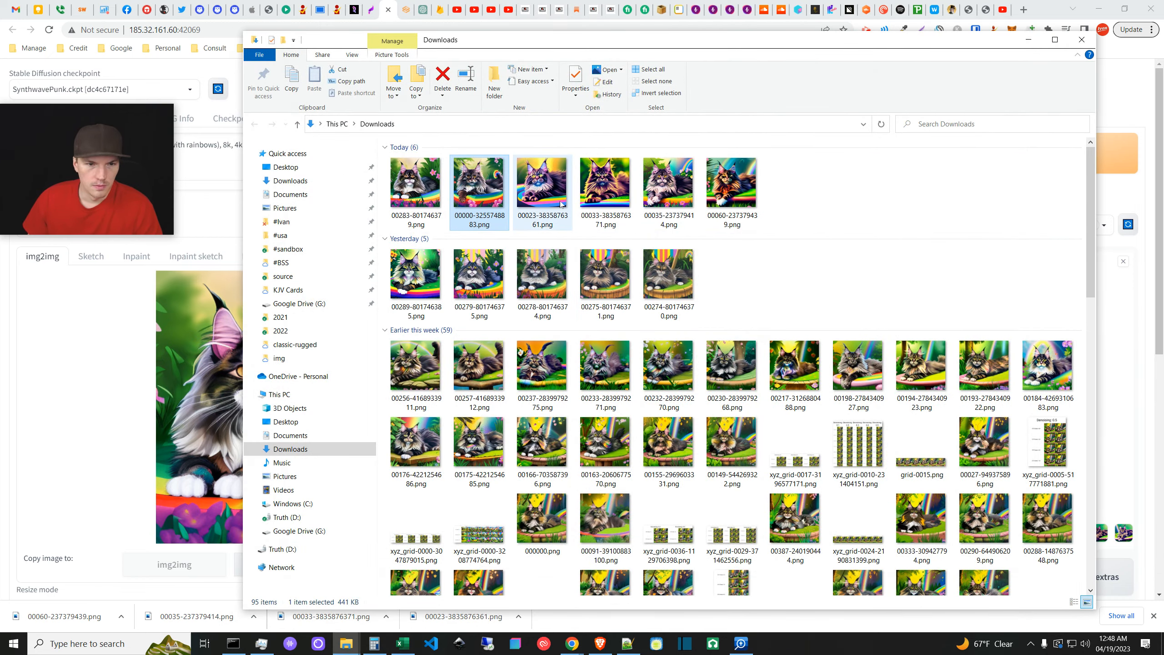
# - Open 00035-237379414.png in a smaller Photos window positioned down-right over the web UI
pyautogui.doubleClick(678, 189)
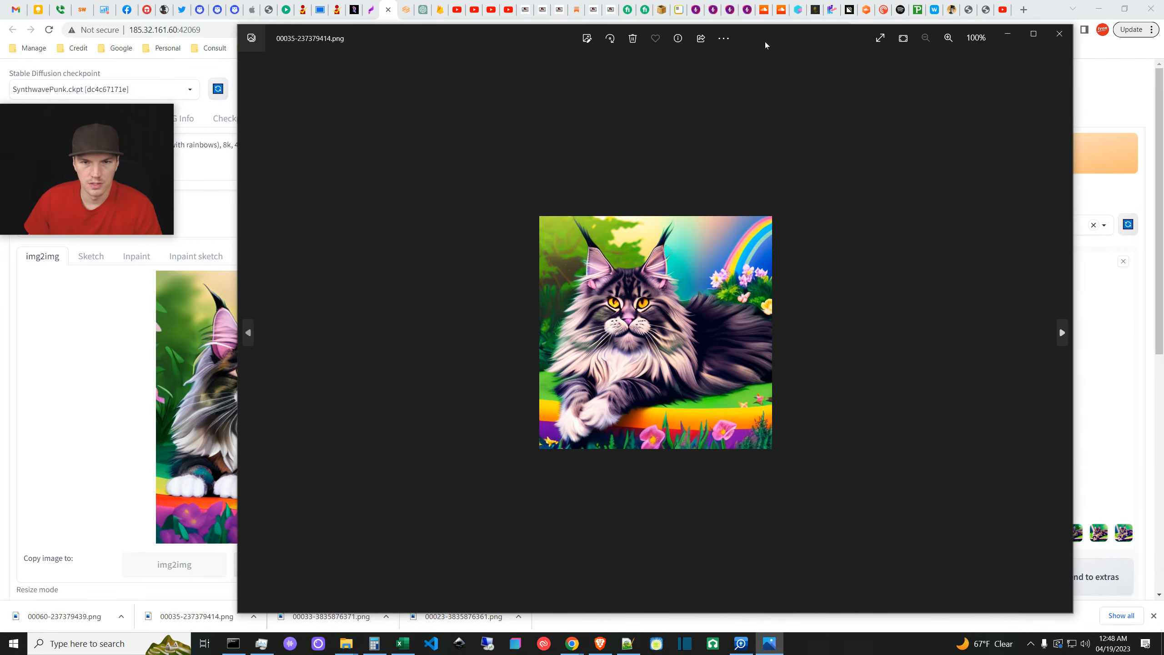
pyautogui.moveTo(1068, 610); pyautogui.dragTo(672, 380)
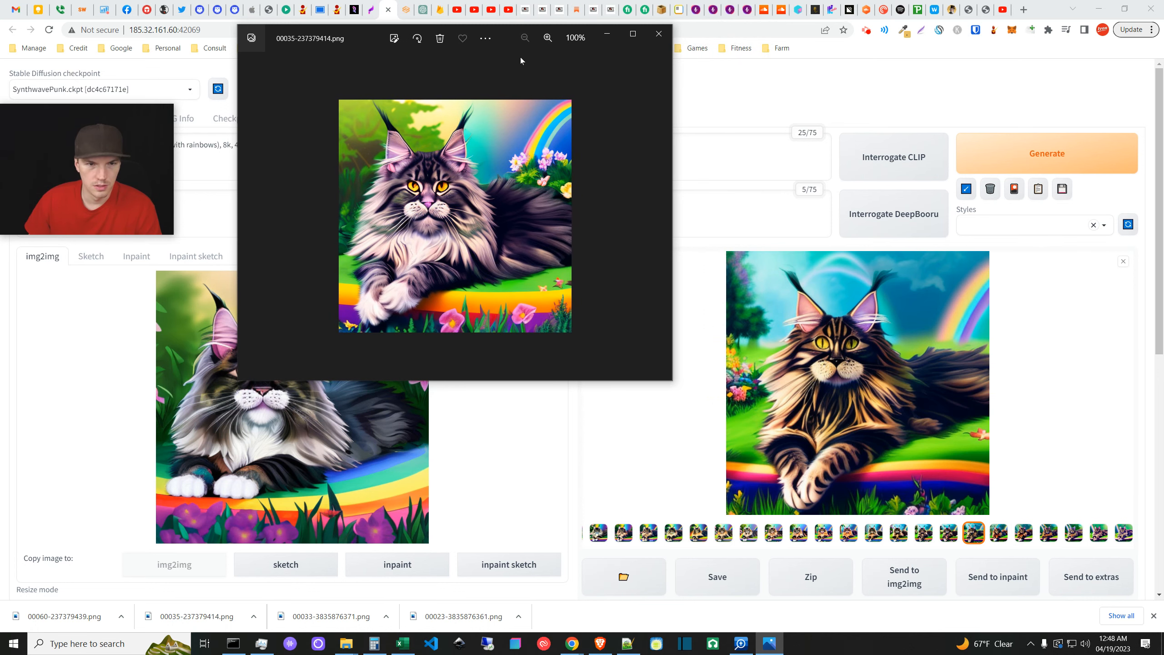
pyautogui.moveTo(368, 30); pyautogui.dragTo(572, 218)
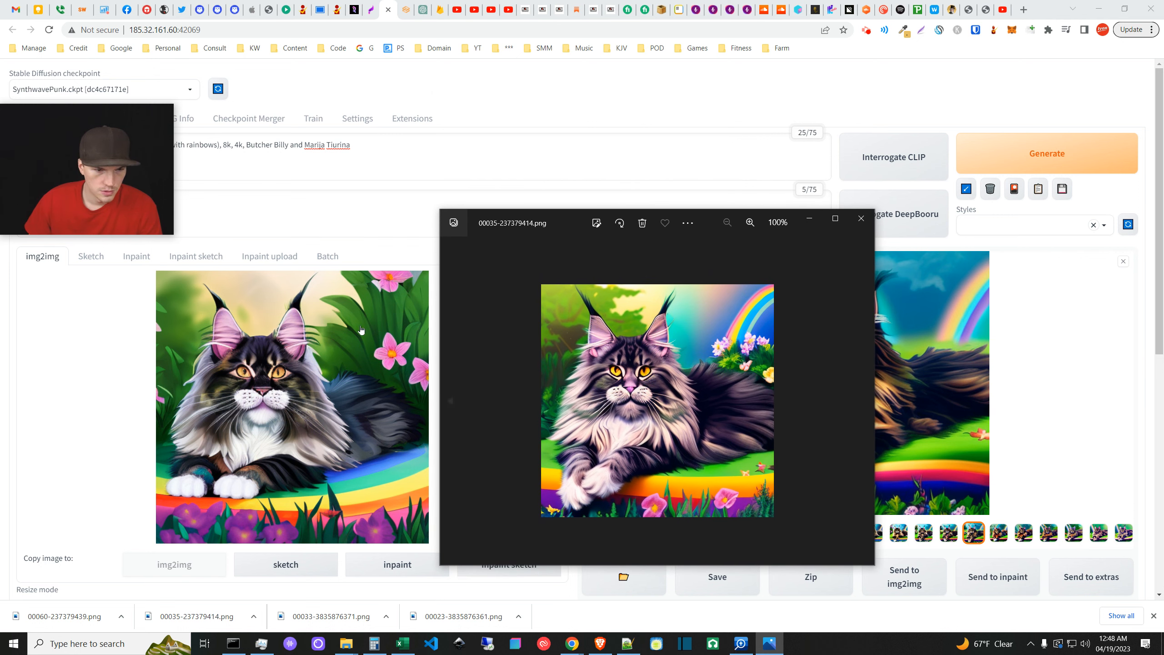
pyautogui.scroll(1, 800, 467)
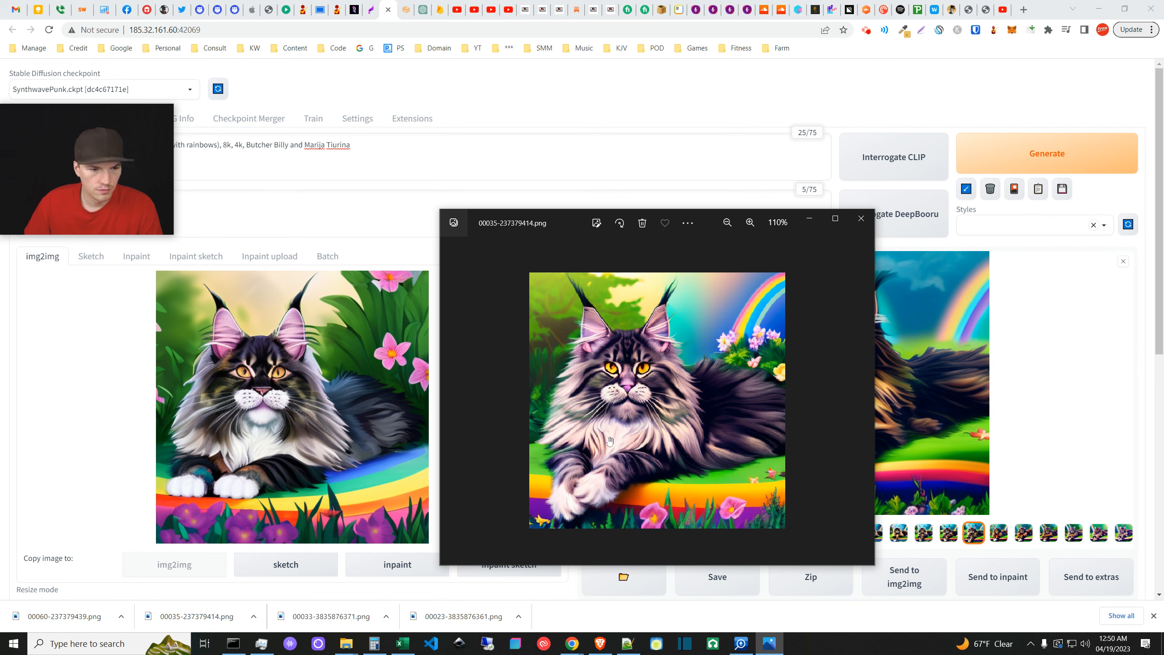
pyautogui.scroll(4, 609, 450)
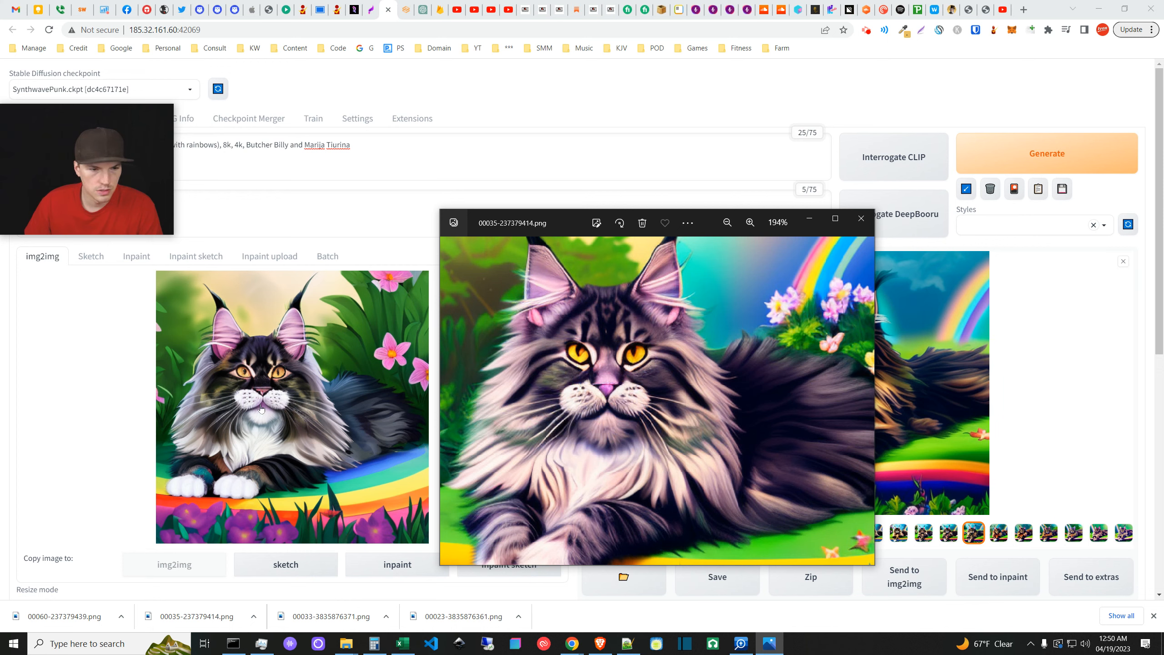
pyautogui.scroll(-2, 662, 448)
pyautogui.scroll(-2, 662, 448)
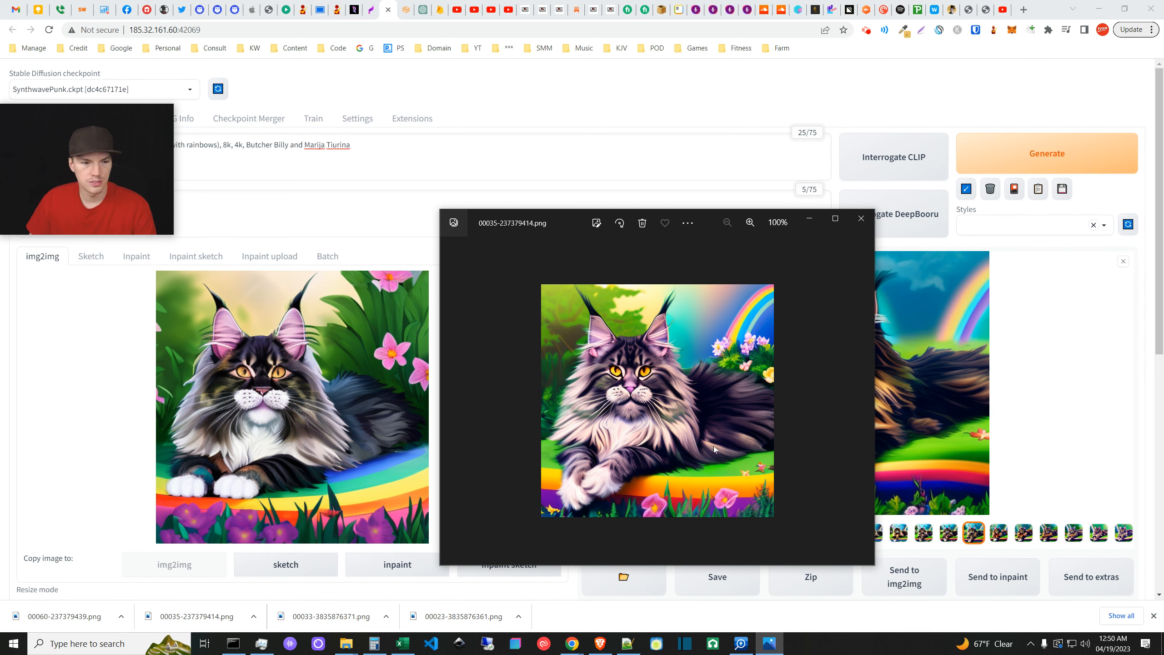
# - Drag 00035-237379414.png from Downloads into the img2img input box
pyautogui.click(809, 221)
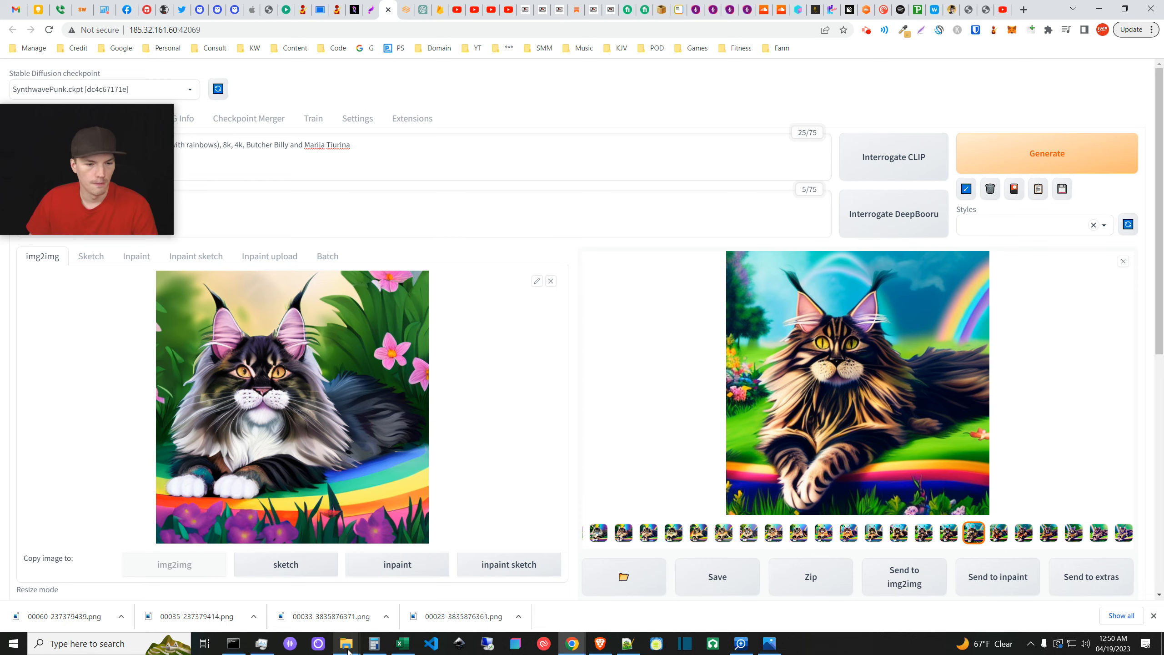
pyautogui.click(446, 589)
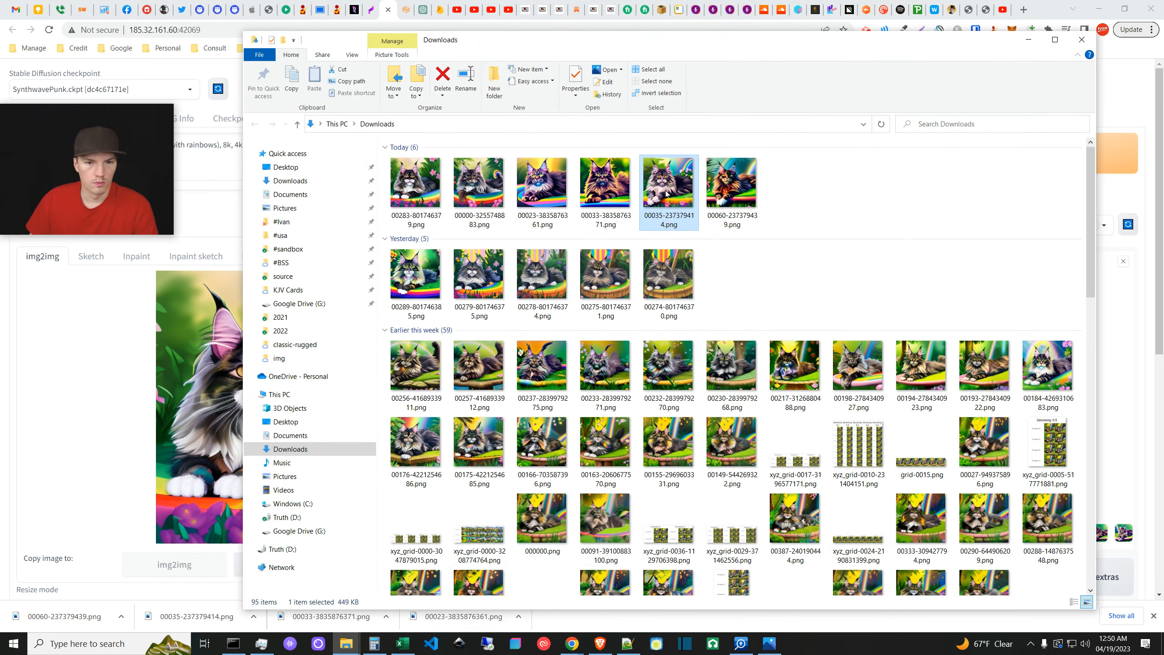
pyautogui.moveTo(678, 183); pyautogui.dragTo(167, 439)
# - Set Loopback to 14 loops with final denoising strength 0.6 and start generating
pyautogui.scroll(-6, 572, 412)
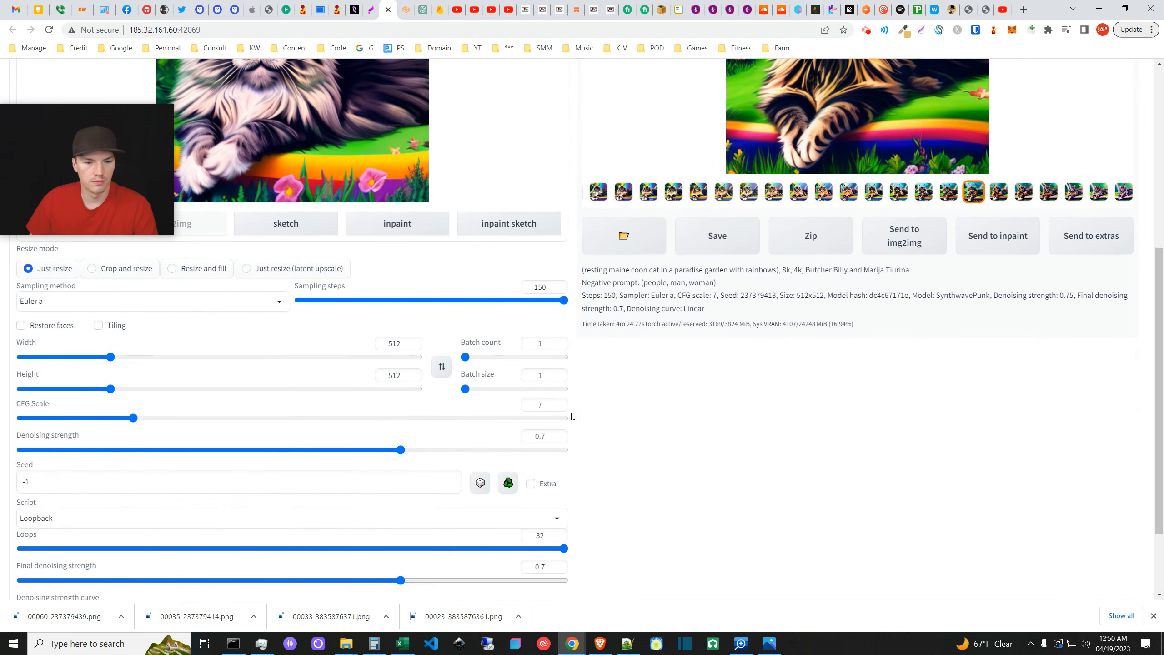
pyautogui.moveTo(436, 546); pyautogui.dragTo(248, 547)
pyautogui.moveTo(401, 580); pyautogui.dragTo(351, 582)
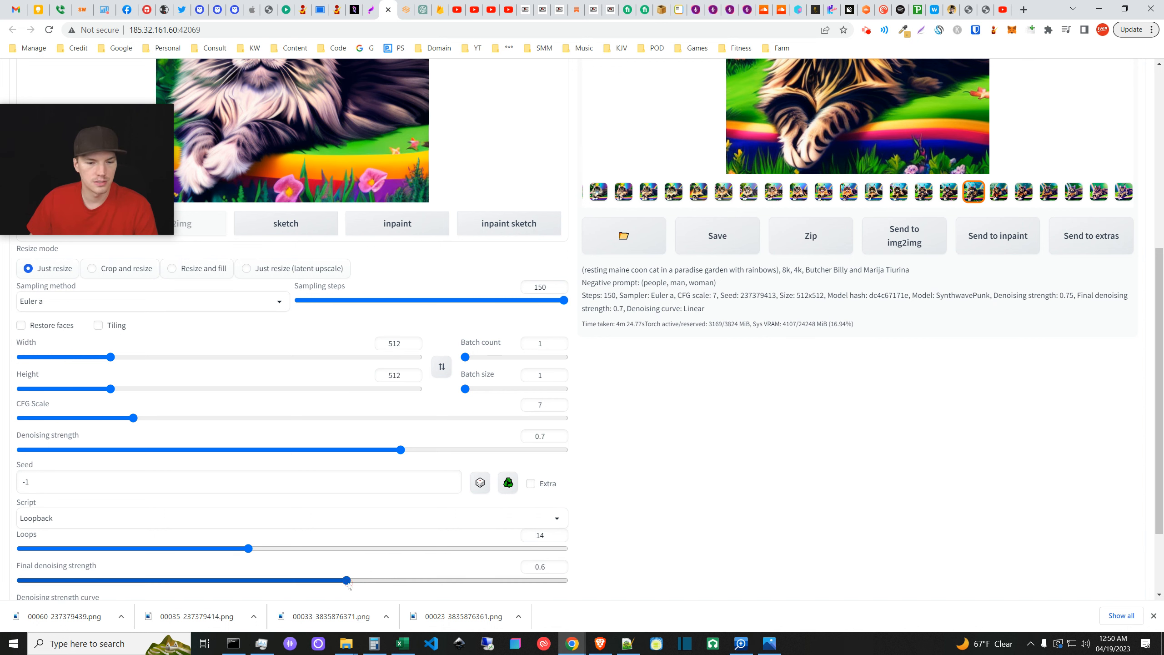
pyautogui.click(638, 553)
pyautogui.scroll(7, 647, 552)
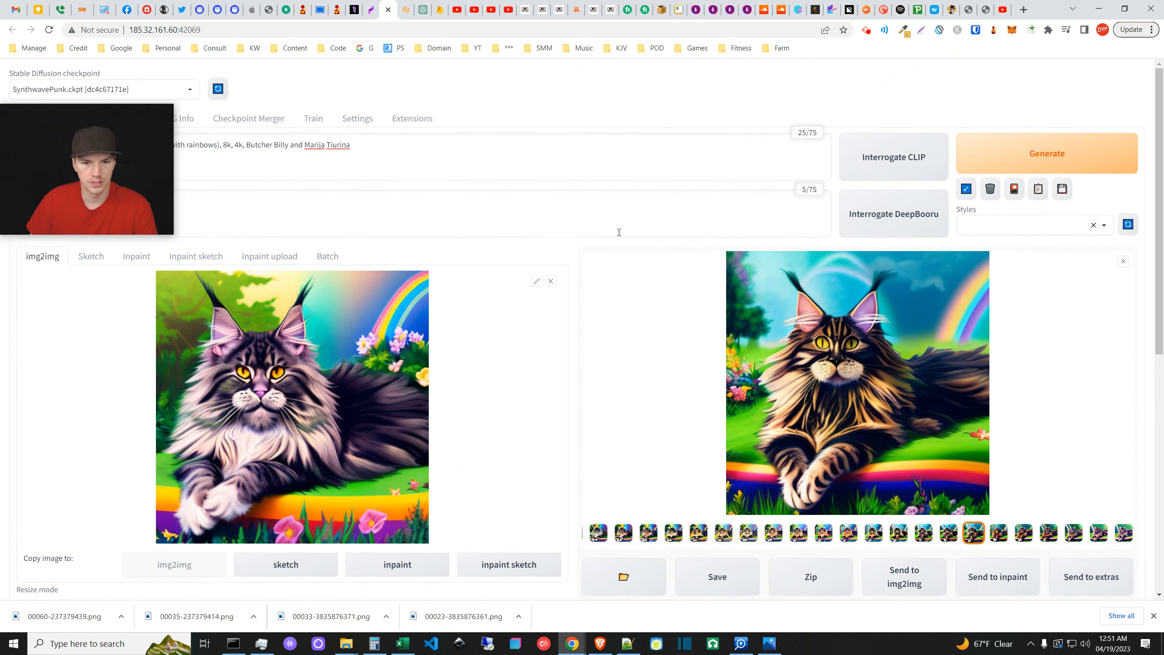
pyautogui.click(1042, 146)
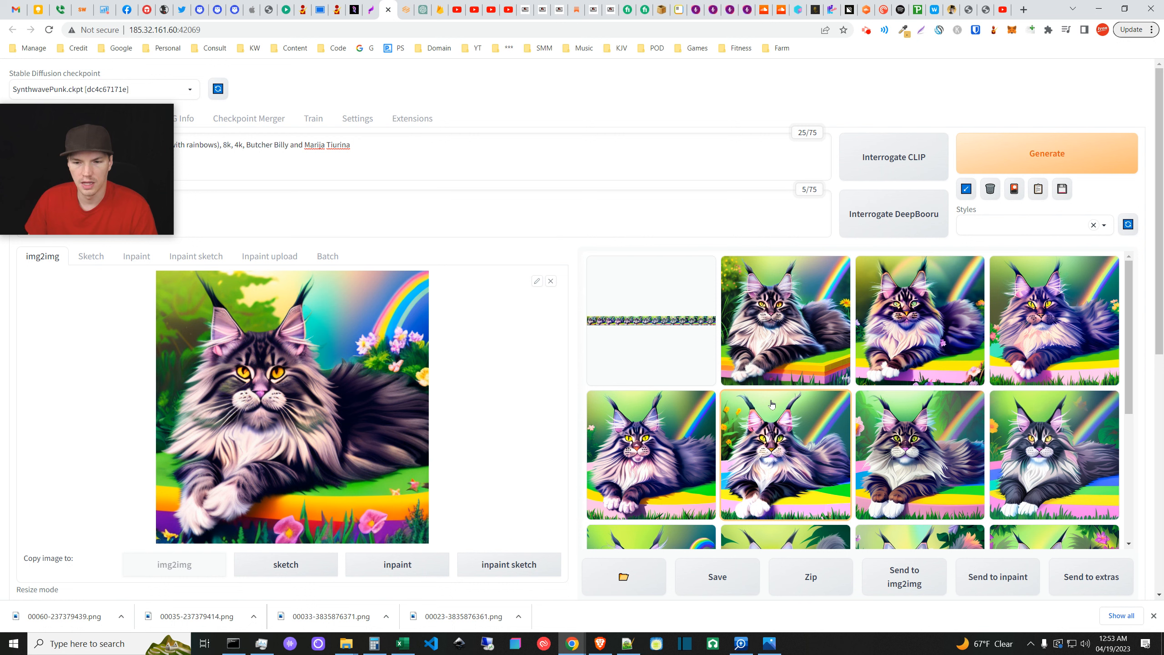
# - Scroll through the 14 new loop frames and combined strip from the 1m 44s run
pyautogui.scroll(-1, 771, 403)
pyautogui.scroll(-1, 771, 404)
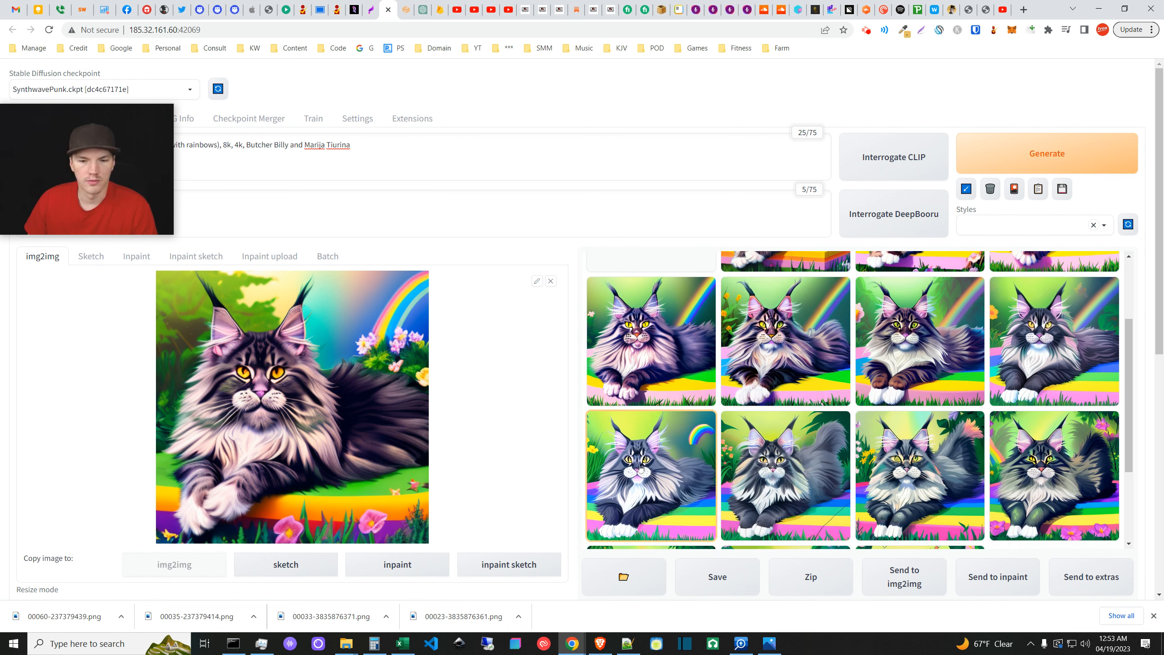
pyautogui.scroll(-8, 550, 501)
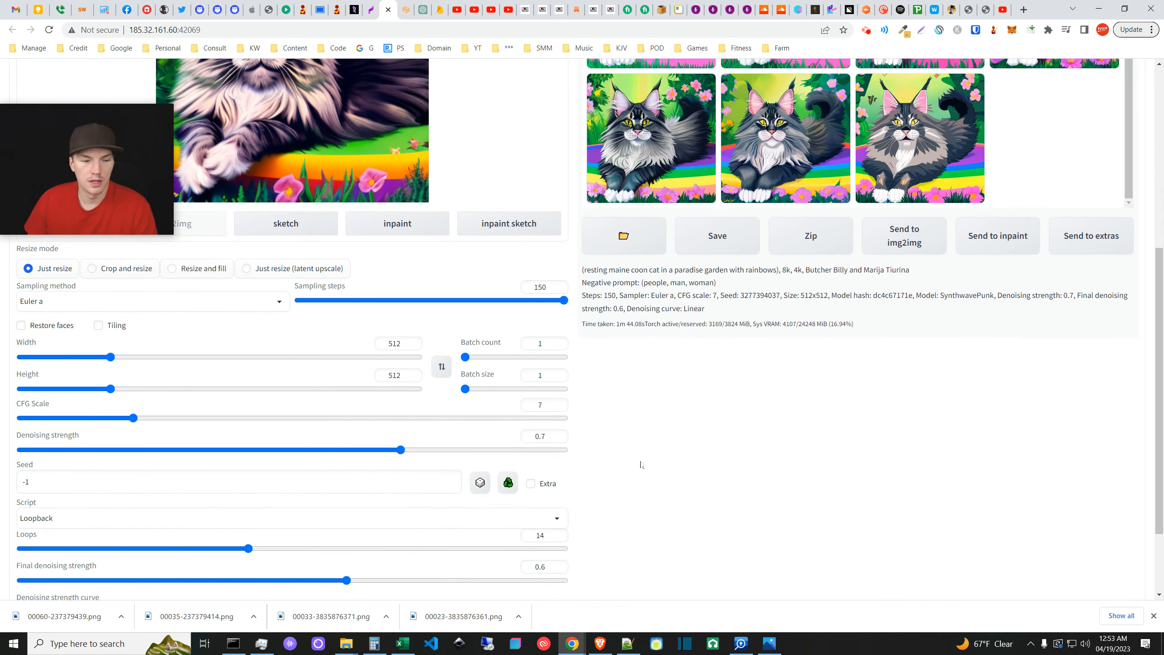
pyautogui.scroll(10, 640, 465)
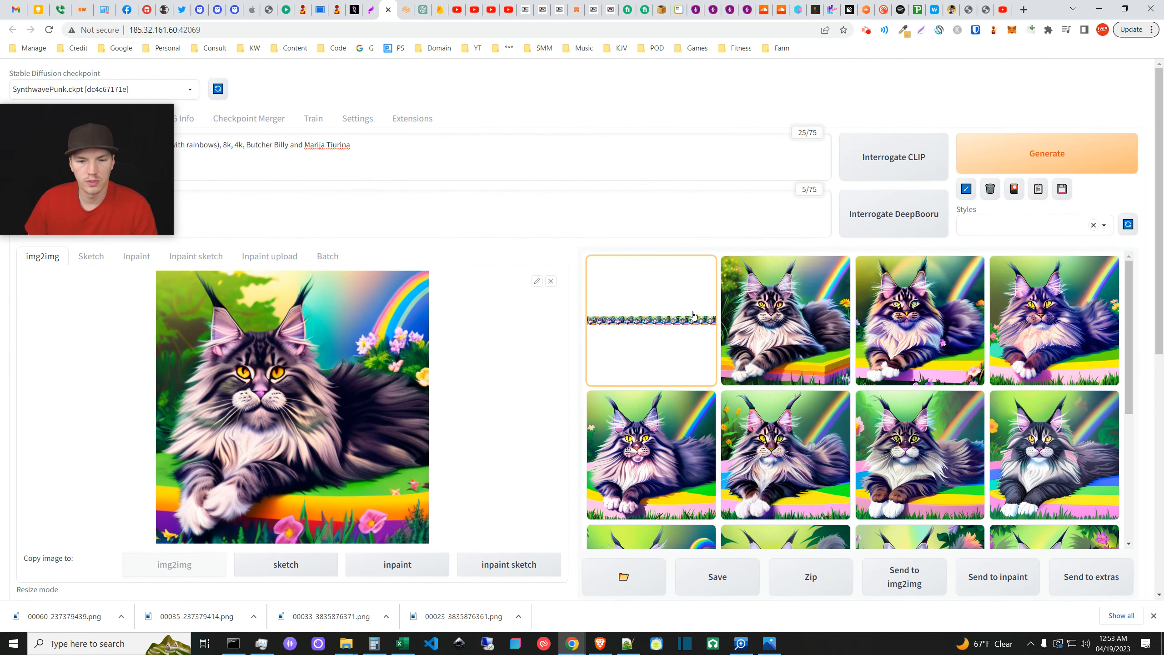
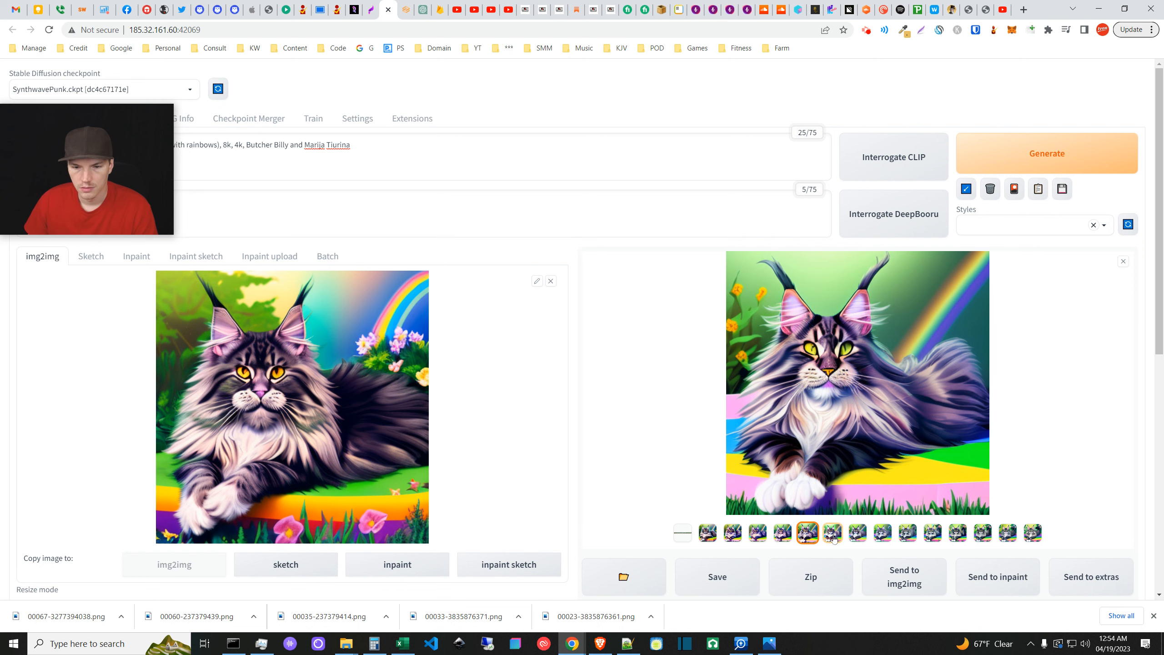
# - Step through the nine previous loopback results, then rerun the img2img loopback generation
pyautogui.click(832, 533)
pyautogui.click(858, 534)
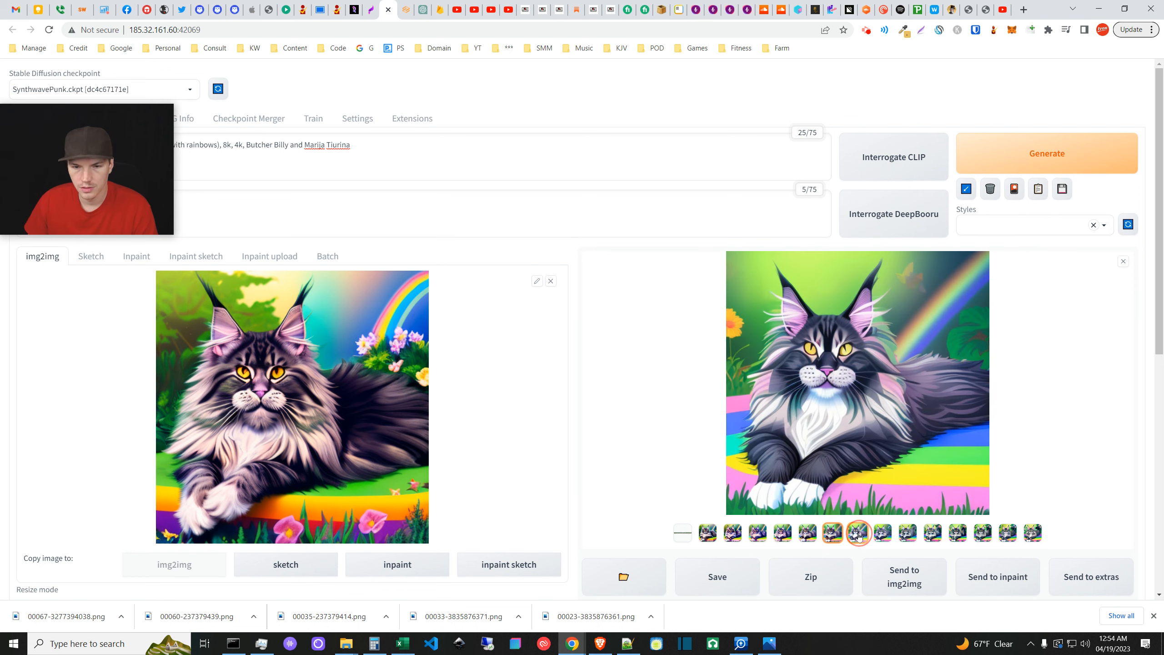
pyautogui.click(882, 534)
pyautogui.click(908, 533)
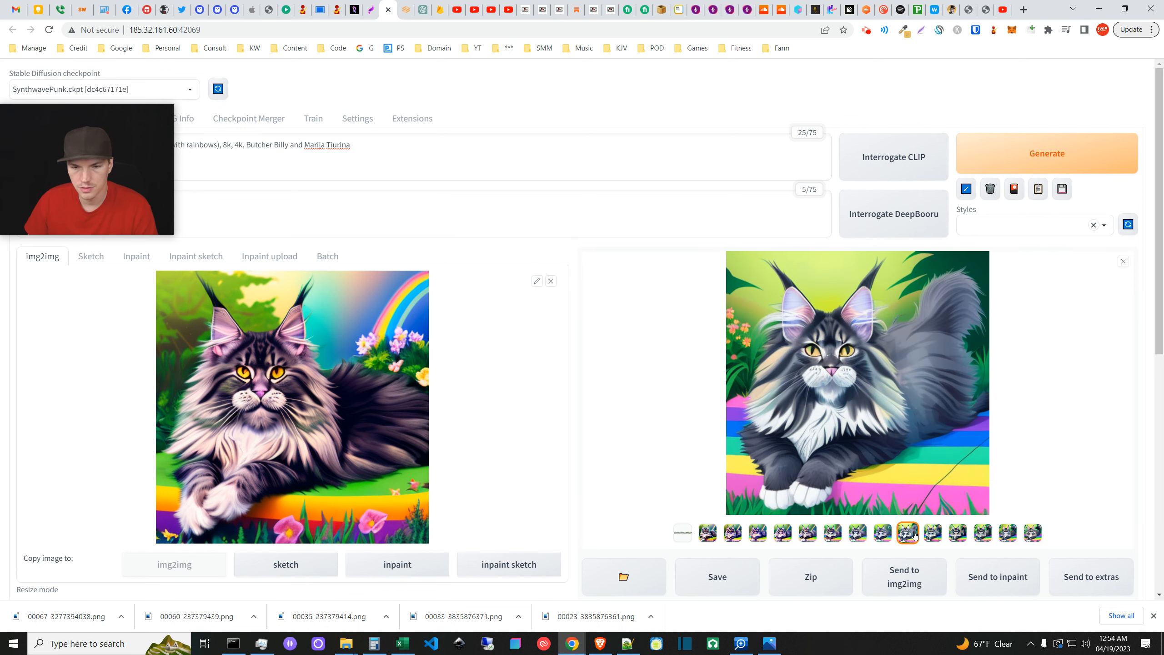
pyautogui.click(932, 533)
pyautogui.click(958, 534)
pyautogui.click(983, 533)
pyautogui.click(1008, 533)
pyautogui.click(1032, 534)
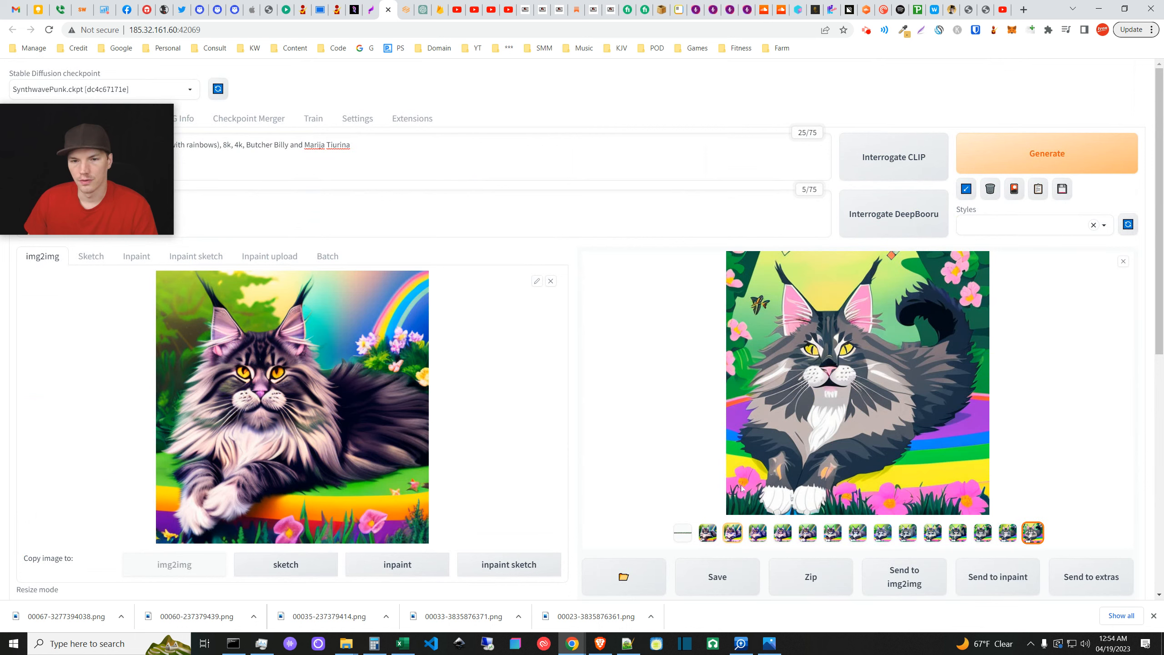
pyautogui.click(996, 169)
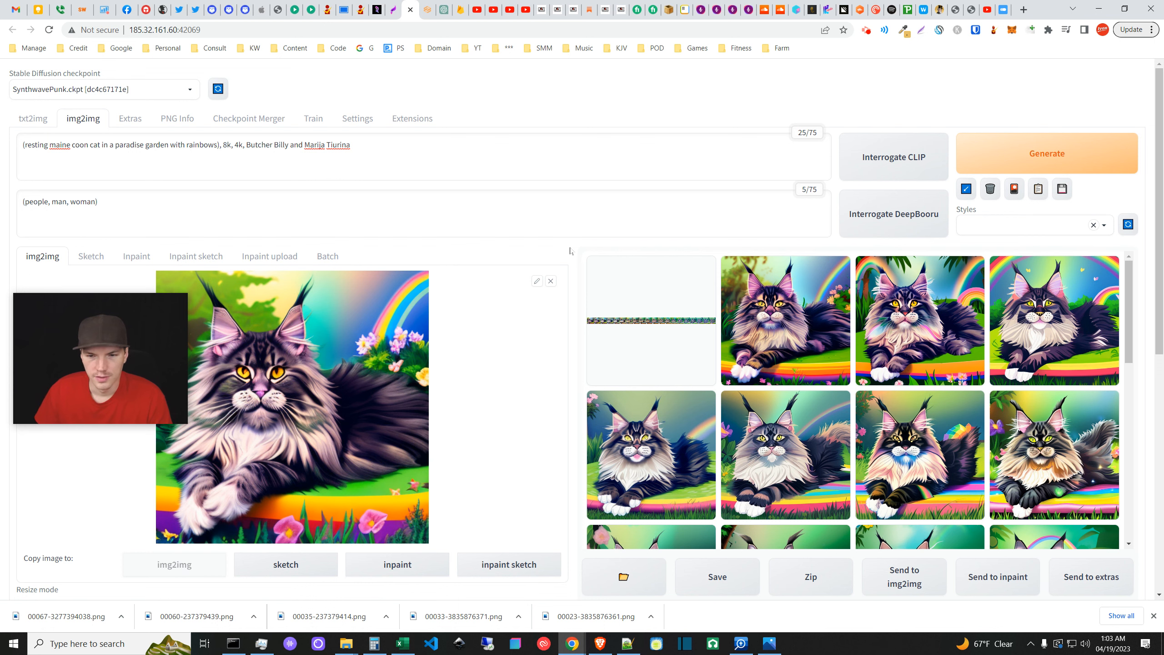
pyautogui.click(809, 342)
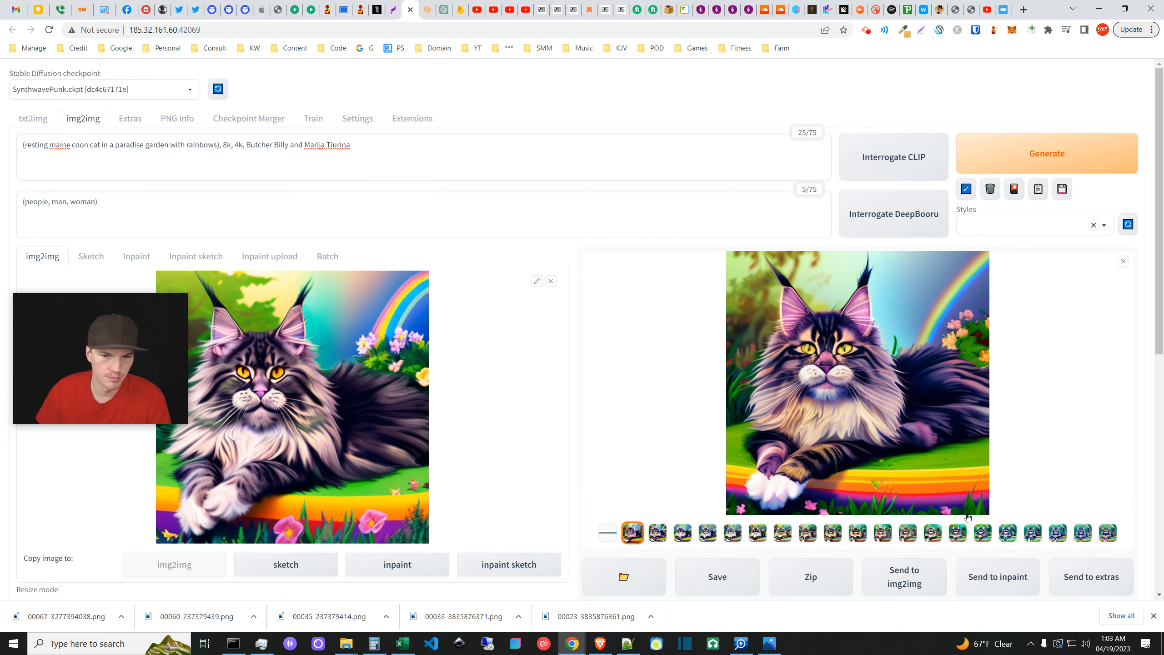
pyautogui.moveTo(168, 375)
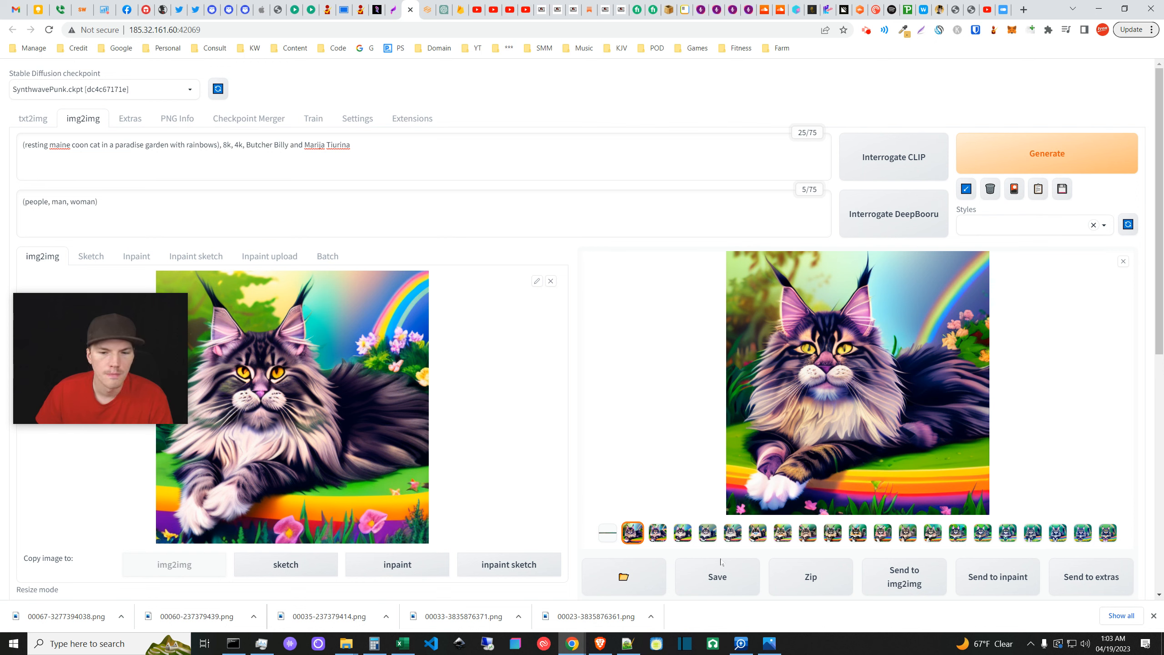
pyautogui.click(1122, 262)
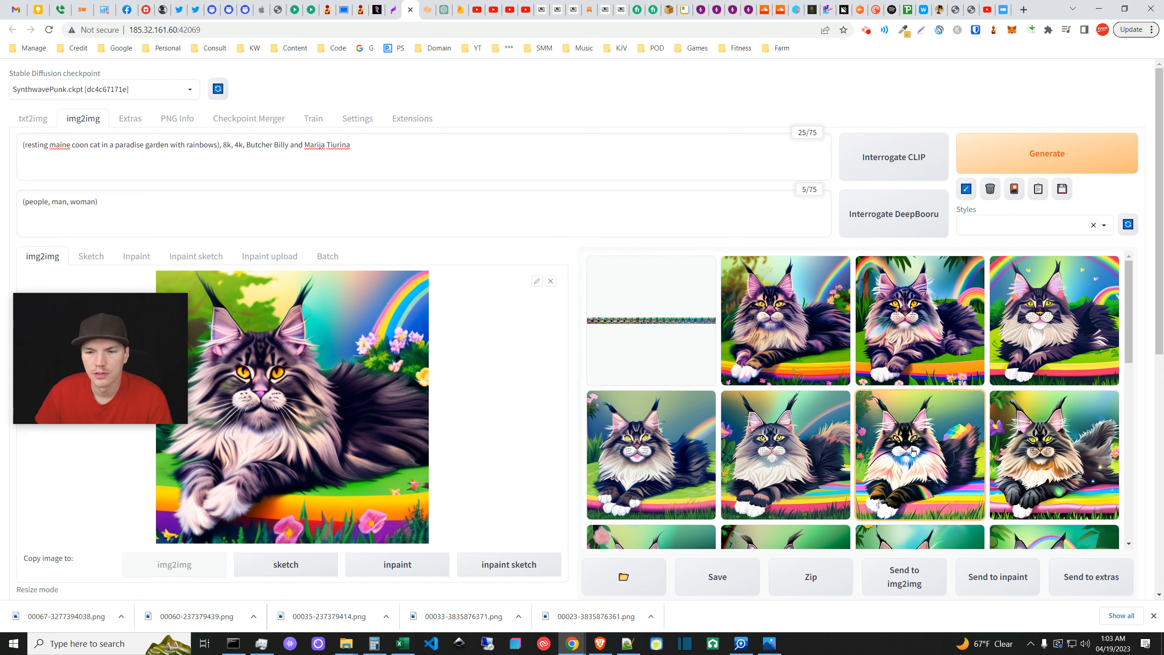
pyautogui.scroll(-5, 910, 448)
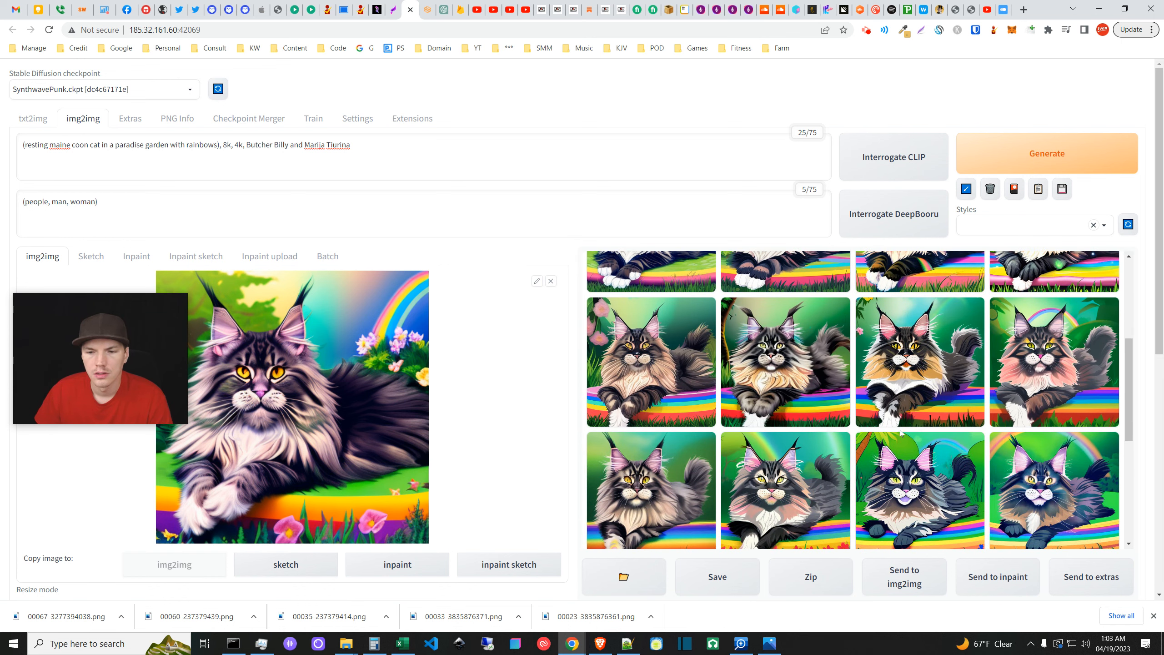
pyautogui.scroll(5, 670, 316)
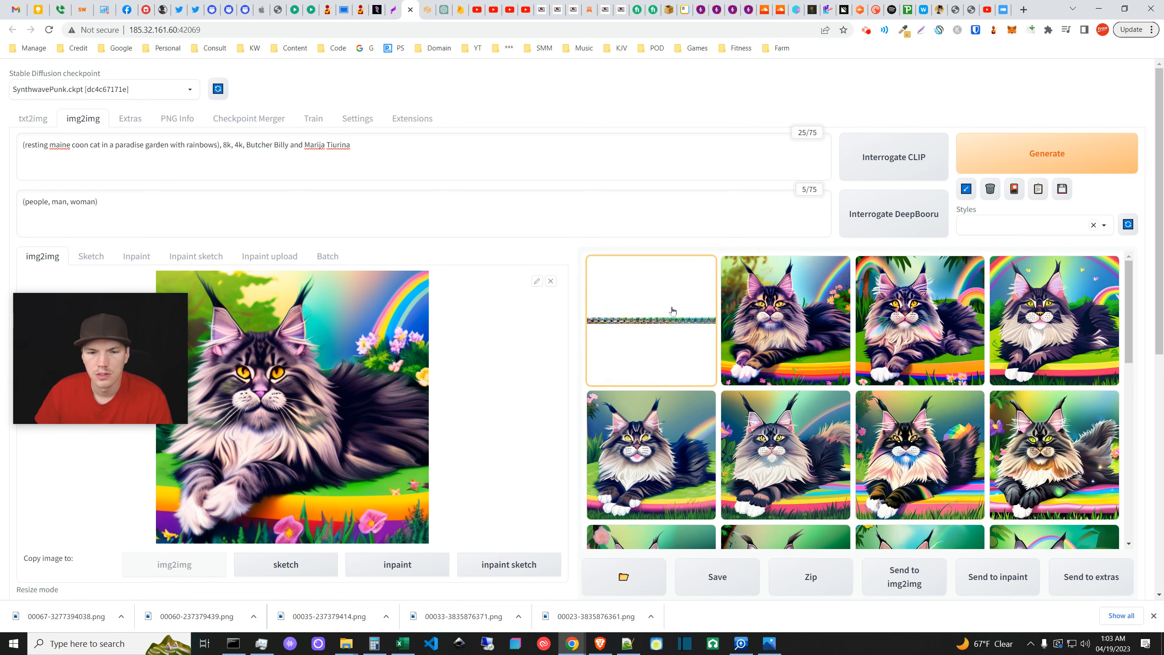
pyautogui.click(673, 324)
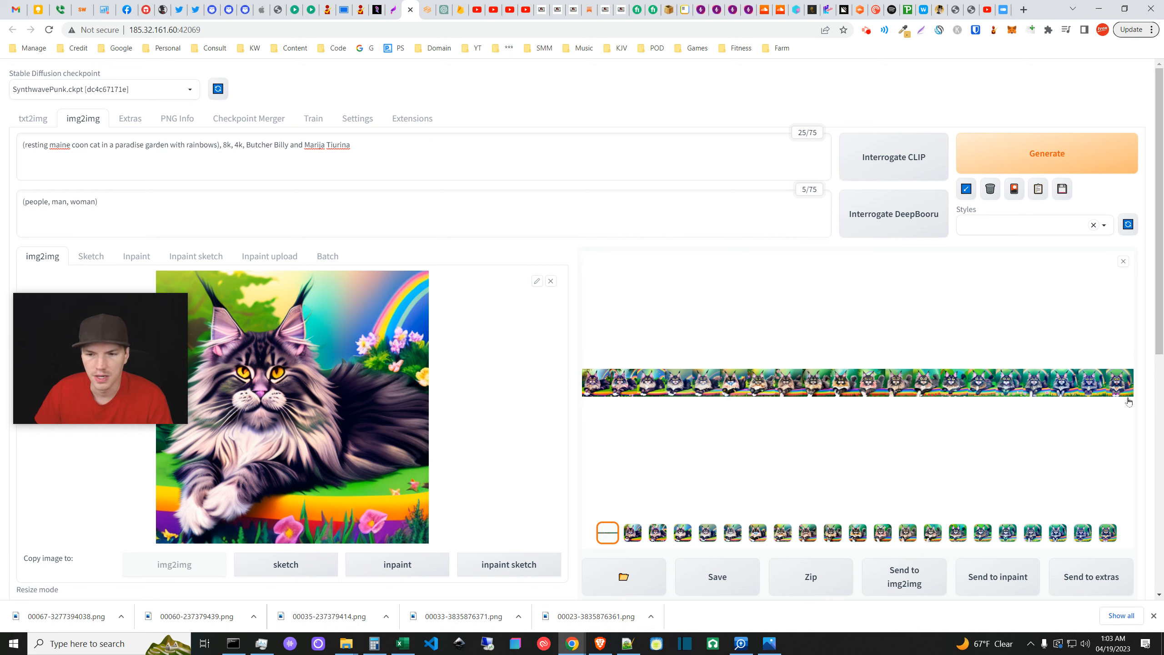
pyautogui.click(634, 537)
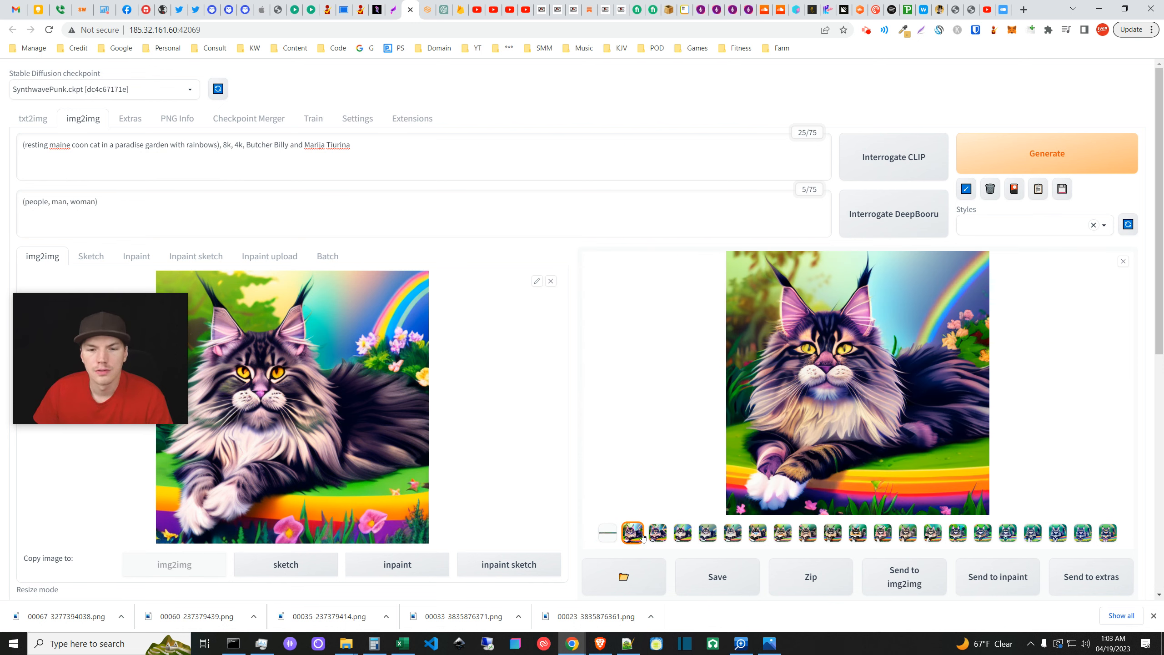
pyautogui.click(657, 533)
pyautogui.click(1123, 261)
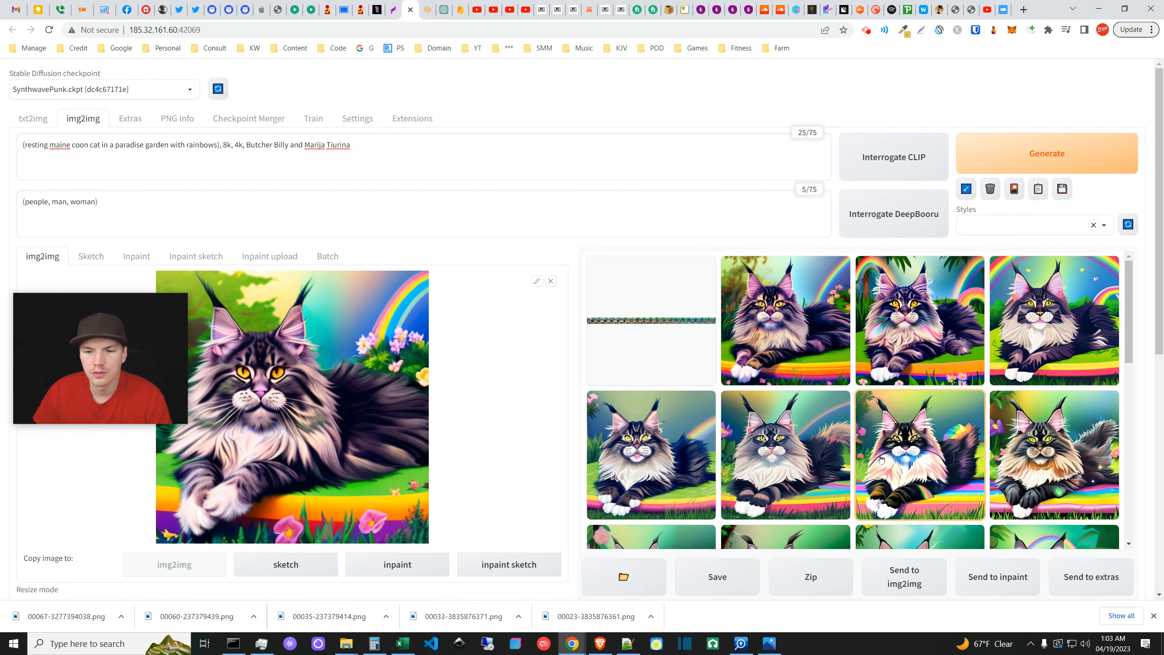
pyautogui.scroll(-2, 880, 459)
pyautogui.moveTo(1131, 326); pyautogui.dragTo(1127, 370)
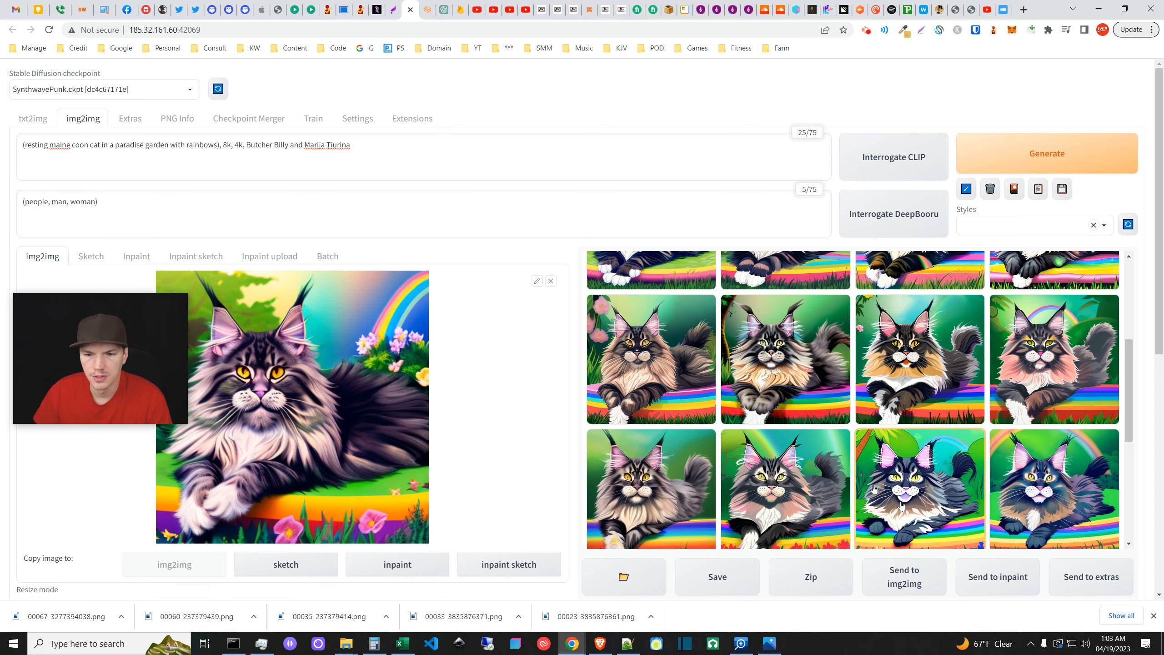
pyautogui.moveTo(1125, 360); pyautogui.dragTo(1117, 462)
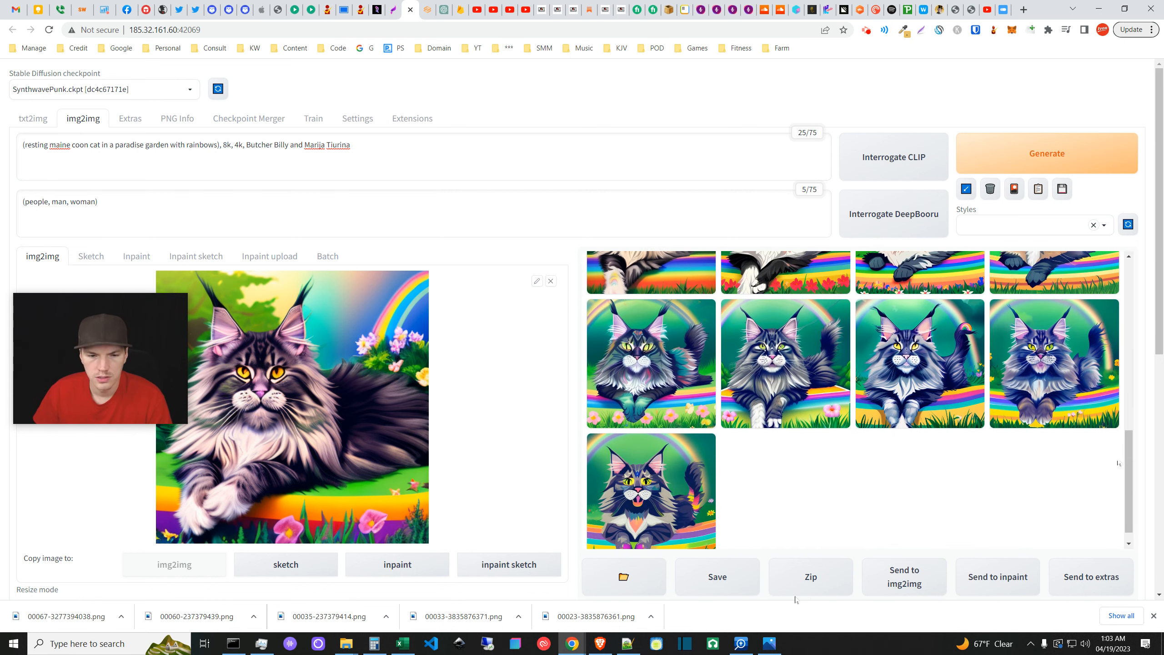
pyautogui.scroll(-6, 795, 596)
pyautogui.scroll(6, 787, 591)
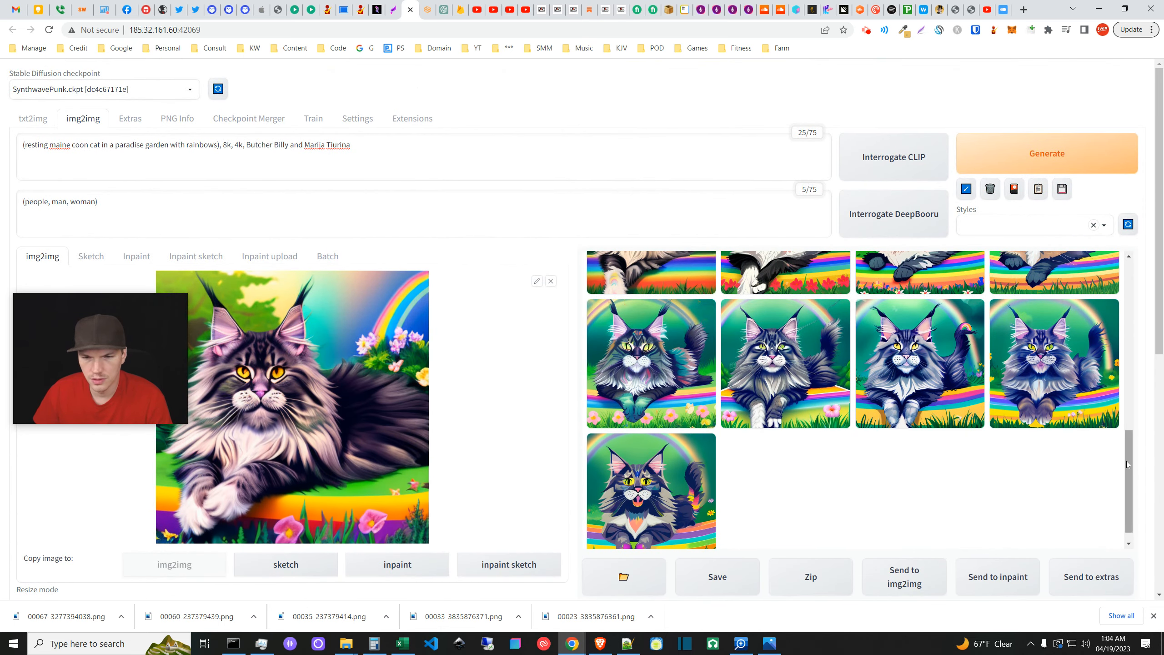
pyautogui.moveTo(1128, 458); pyautogui.dragTo(1120, 417)
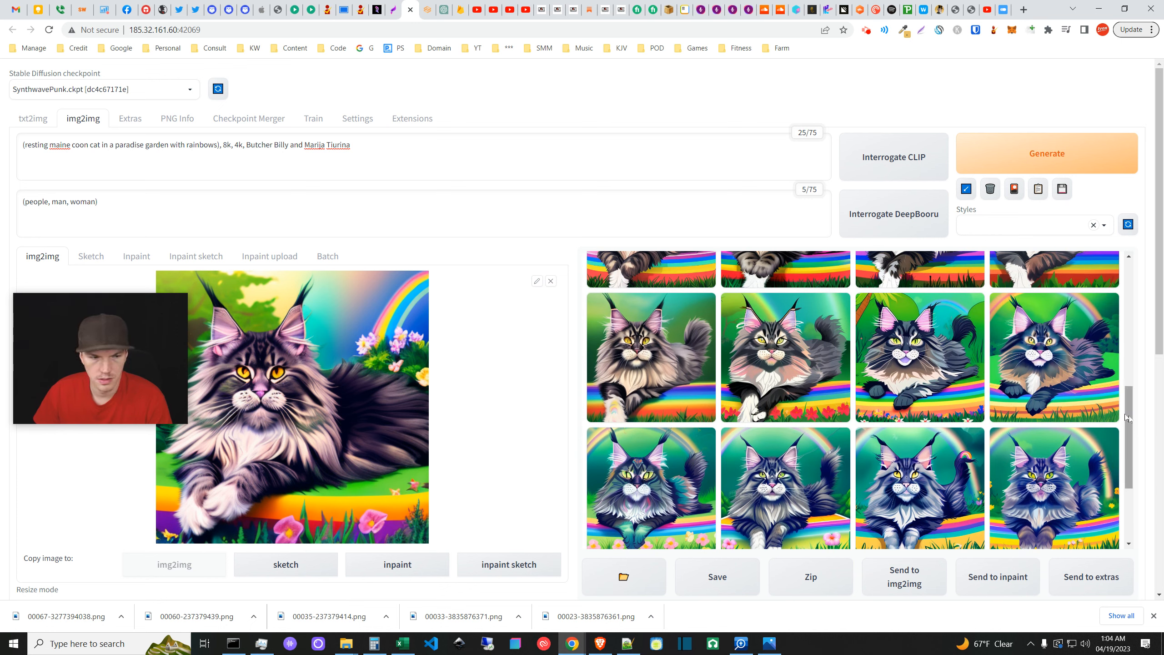
pyautogui.moveTo(1126, 415); pyautogui.dragTo(1124, 320)
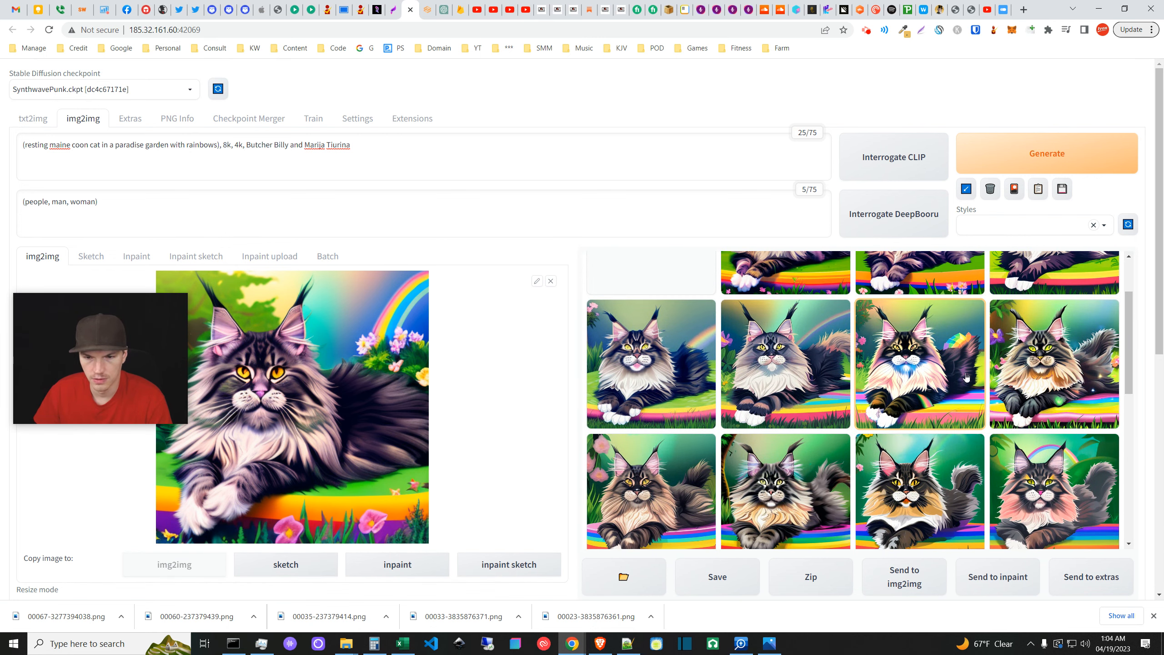
pyautogui.click(946, 388)
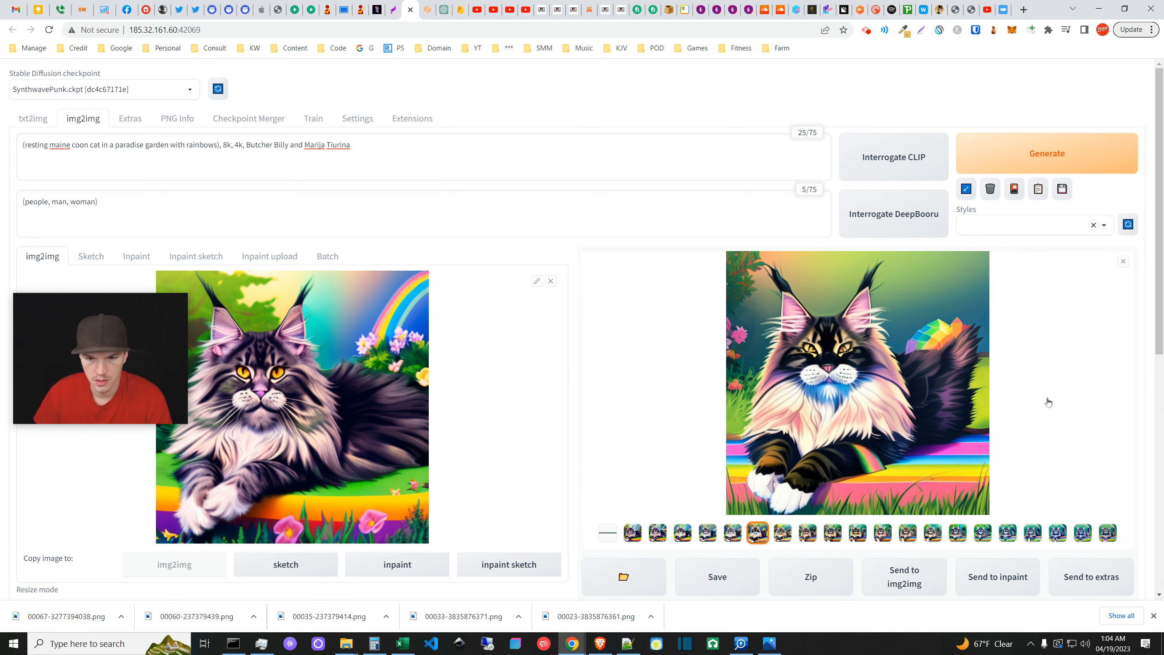
pyautogui.click(1123, 260)
pyautogui.click(1111, 362)
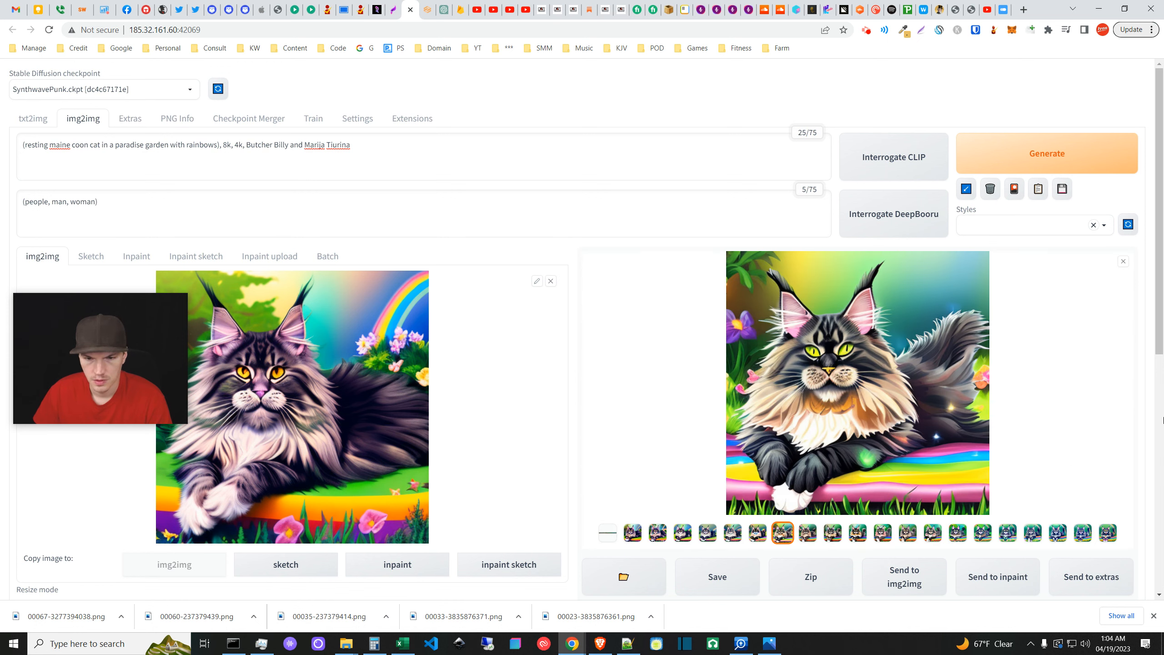
pyautogui.click(1122, 261)
pyautogui.moveTo(1128, 345); pyautogui.dragTo(1130, 356)
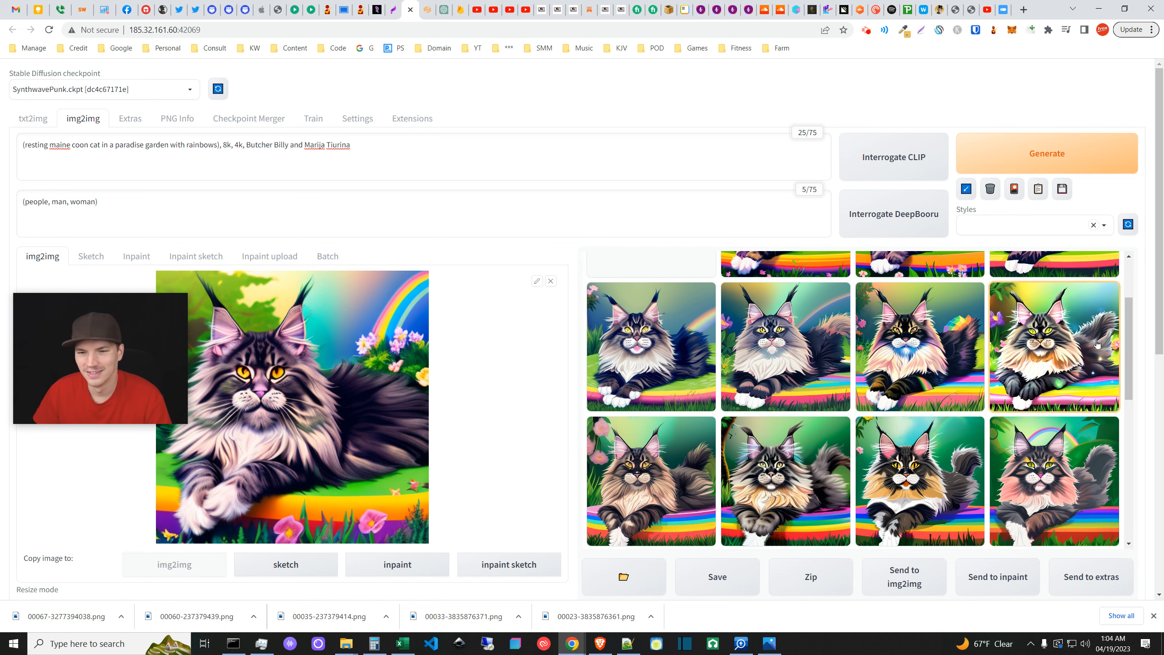
pyautogui.moveTo(1128, 344); pyautogui.dragTo(1126, 307)
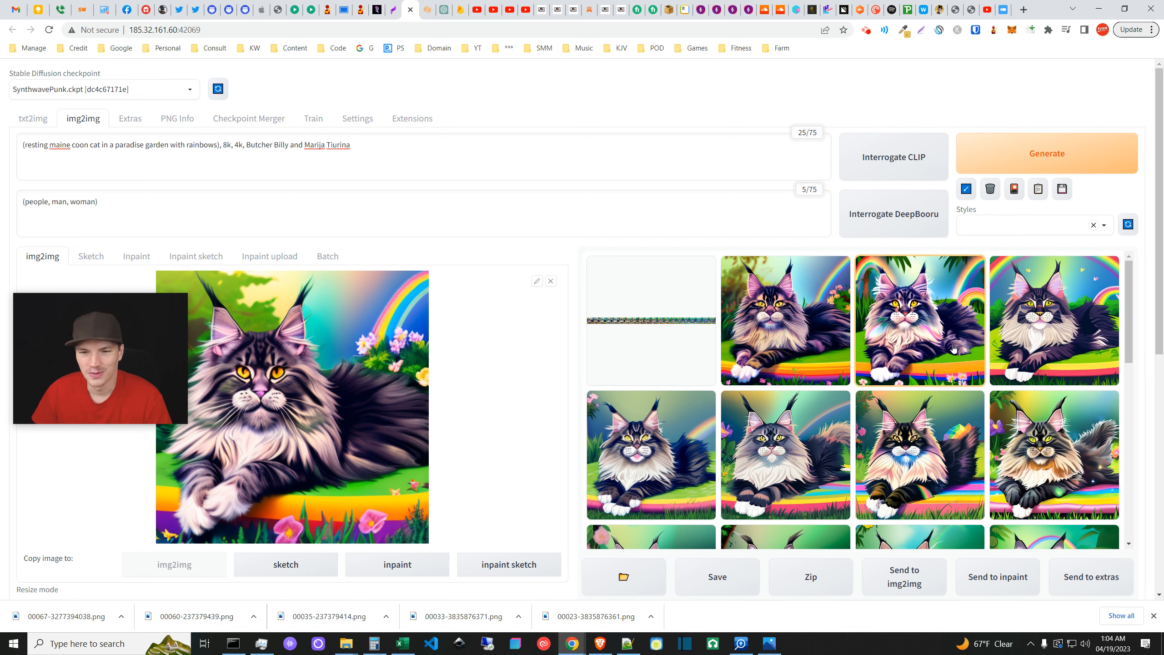
pyautogui.click(814, 351)
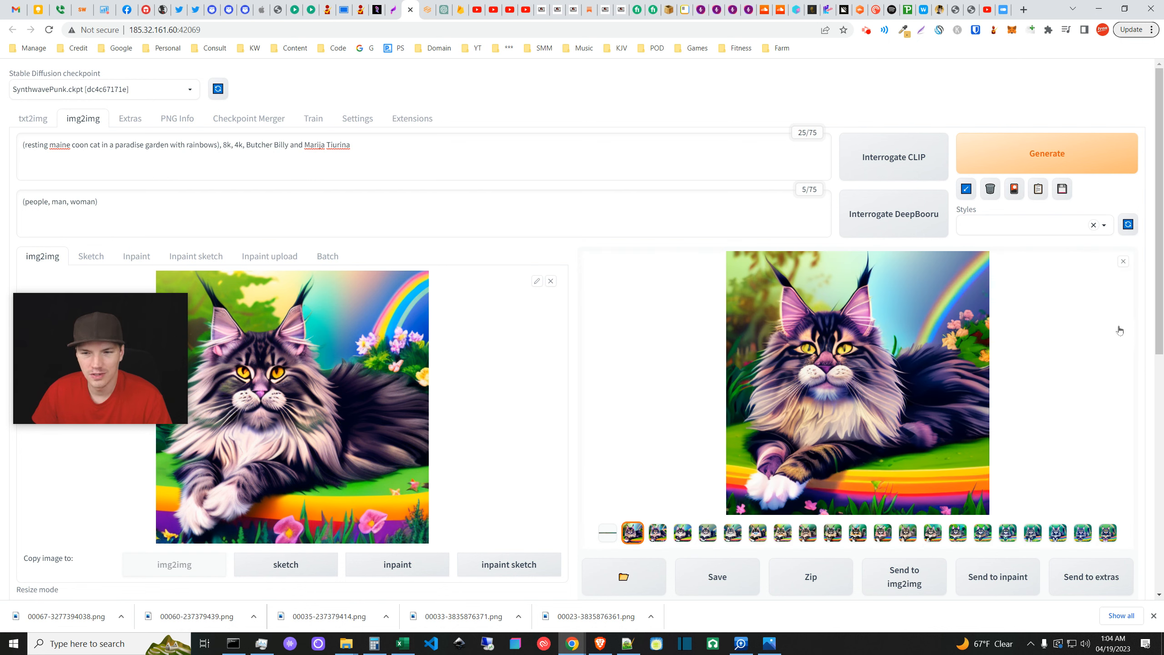
pyautogui.click(1123, 264)
pyautogui.click(889, 352)
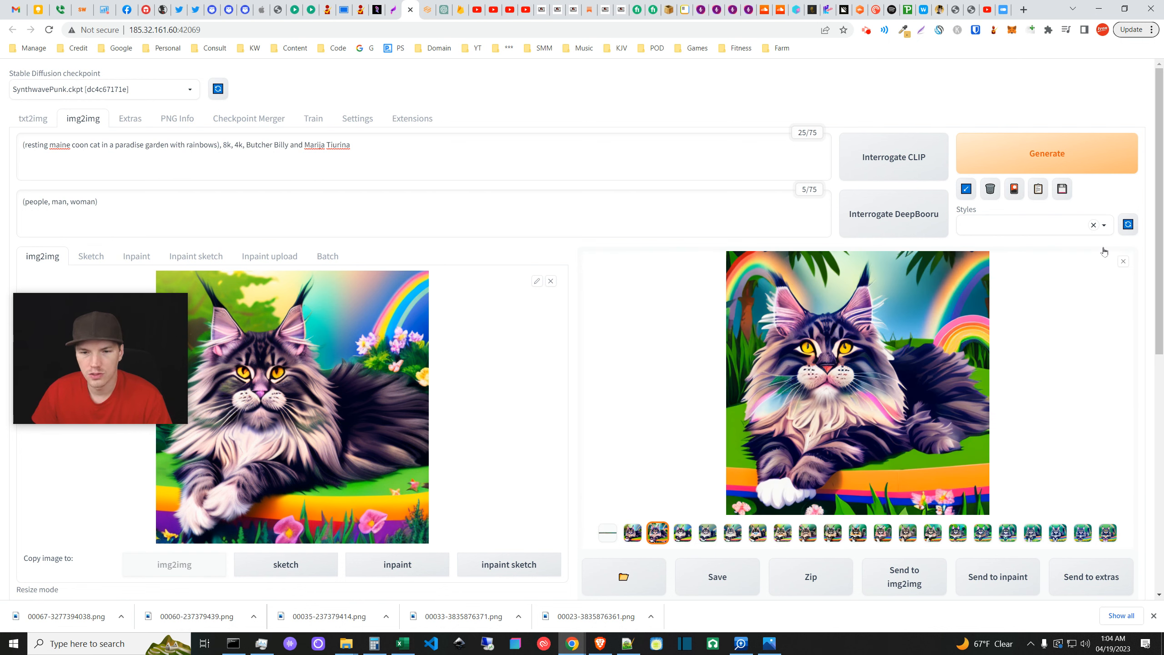
pyautogui.click(1125, 263)
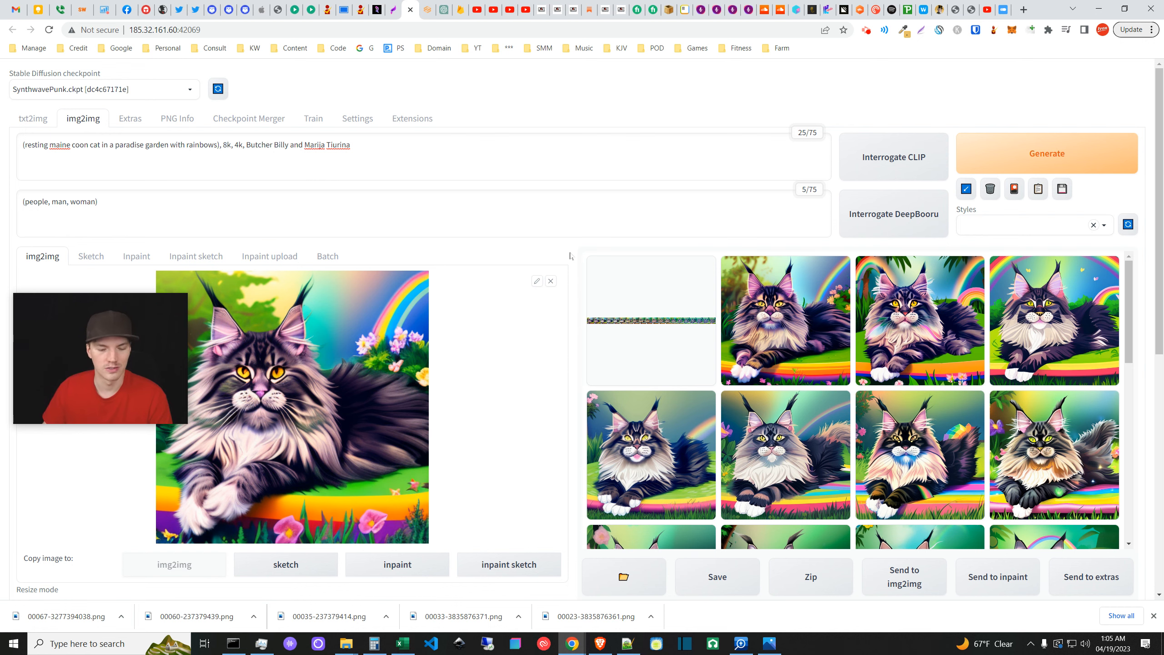
# - Raise the Loopback Loops slider to its maximum of 32, then briefly preview the third cat result
pyautogui.scroll(-10, 564, 288)
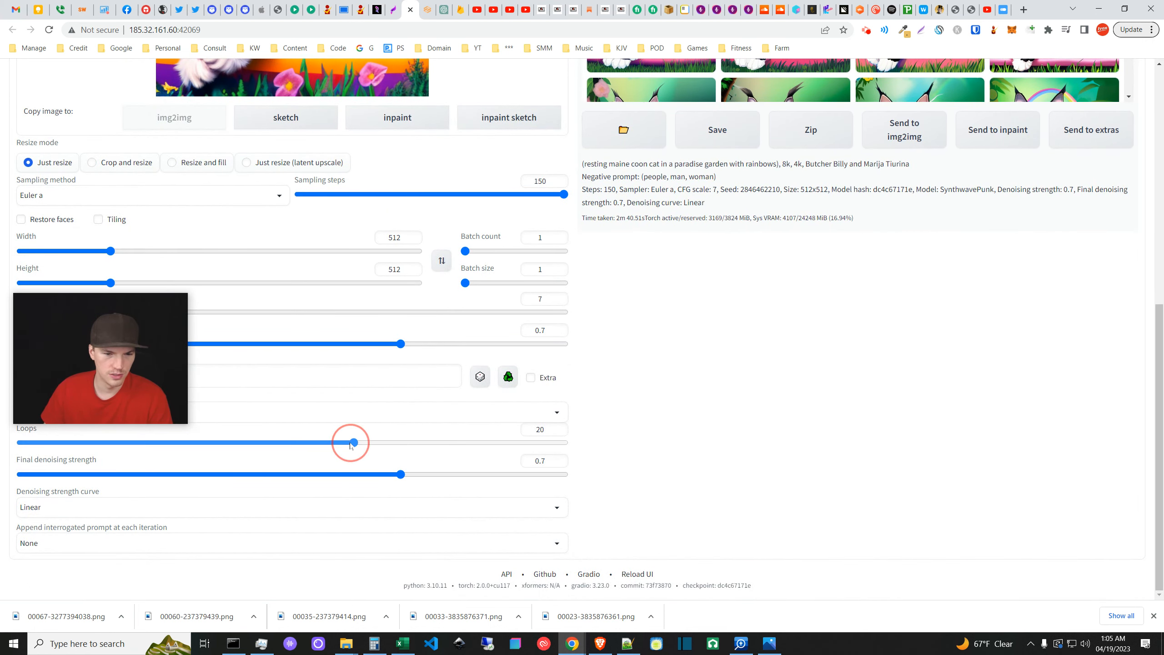
pyautogui.moveTo(354, 442); pyautogui.dragTo(676, 468)
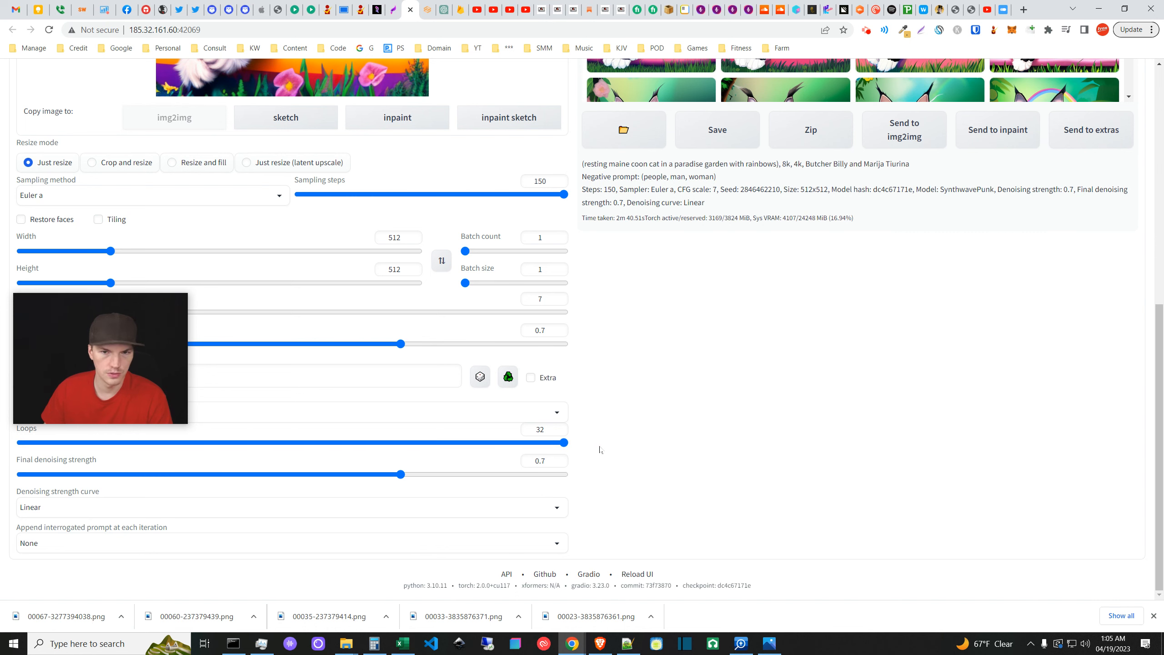
pyautogui.scroll(8, 600, 450)
pyautogui.scroll(3, 598, 420)
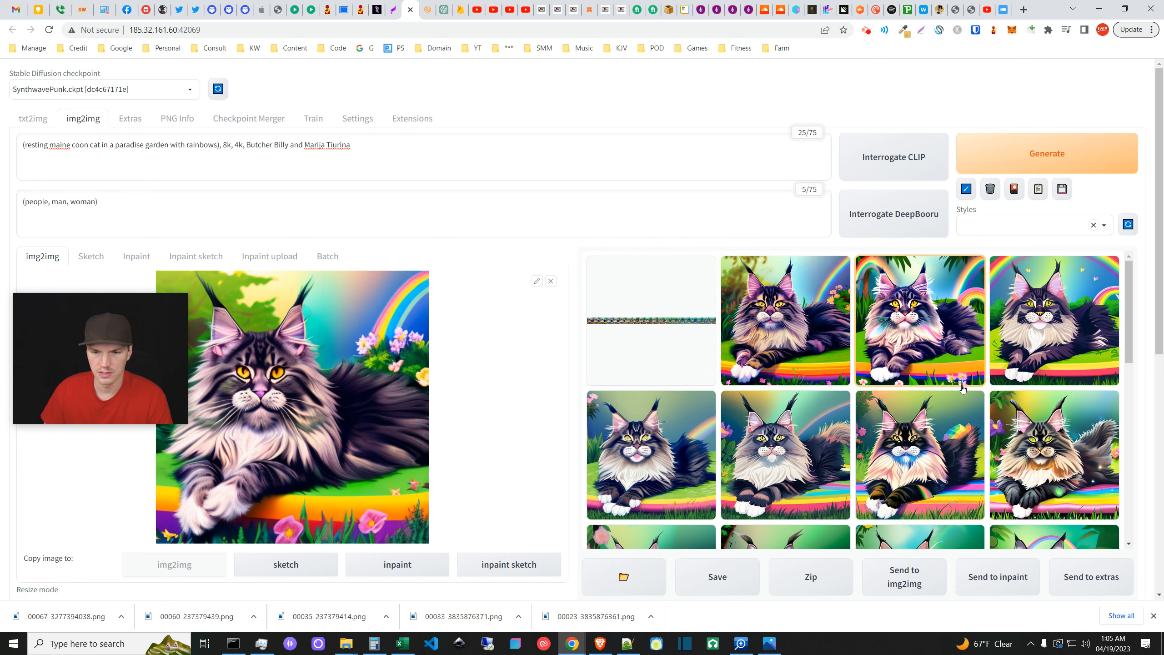
pyautogui.click(926, 339)
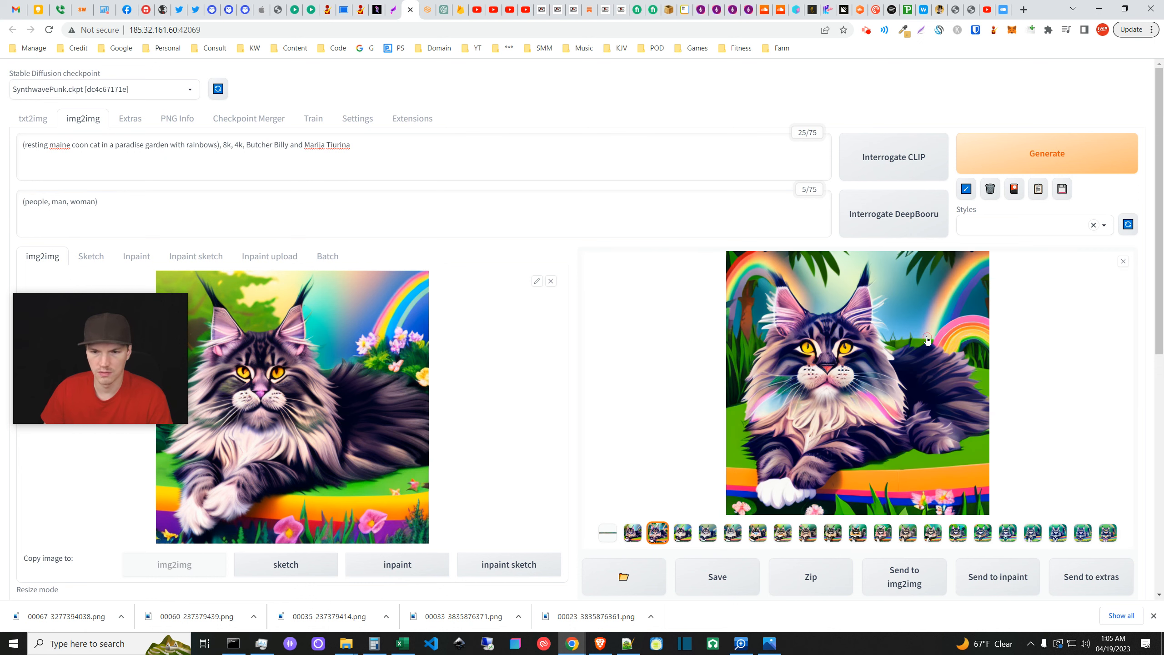
pyautogui.click(1123, 264)
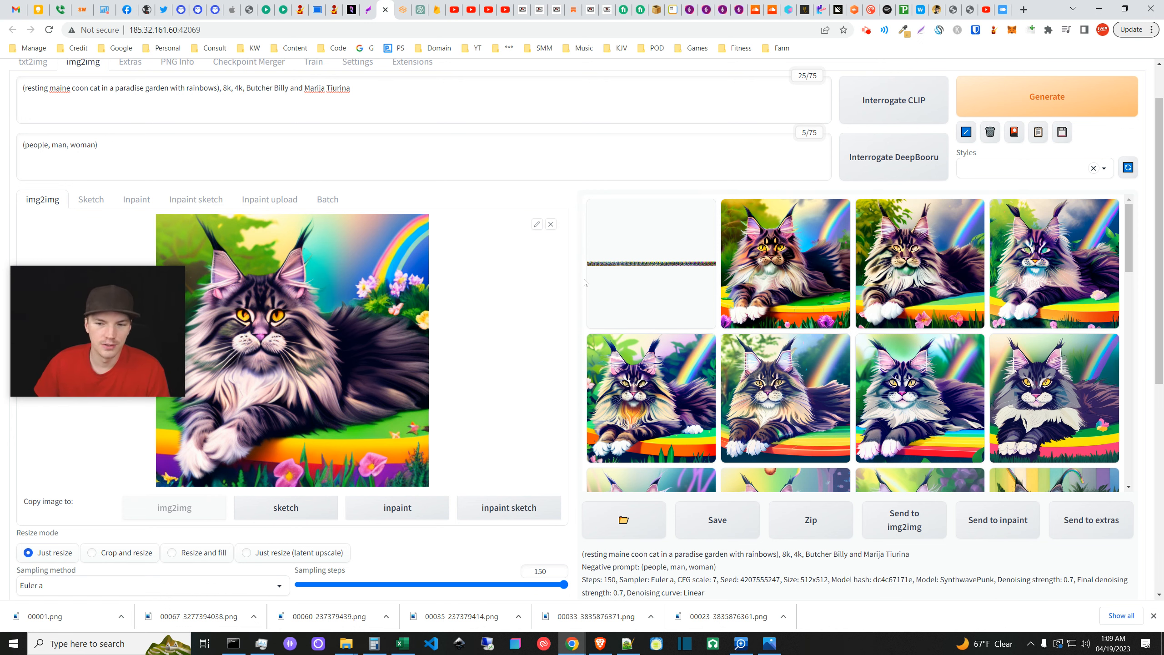
# - View the wide grid image enlarged, close it, then enlarge the second cat result
pyautogui.scroll(-2, 574, 410)
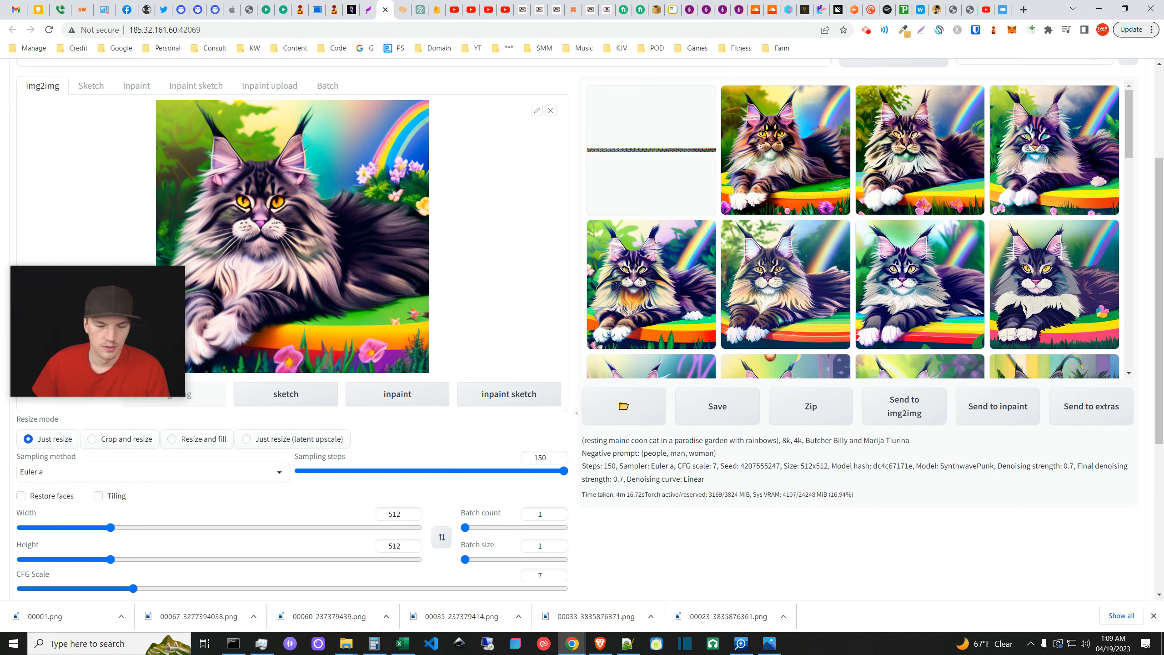
pyautogui.scroll(-5, 574, 409)
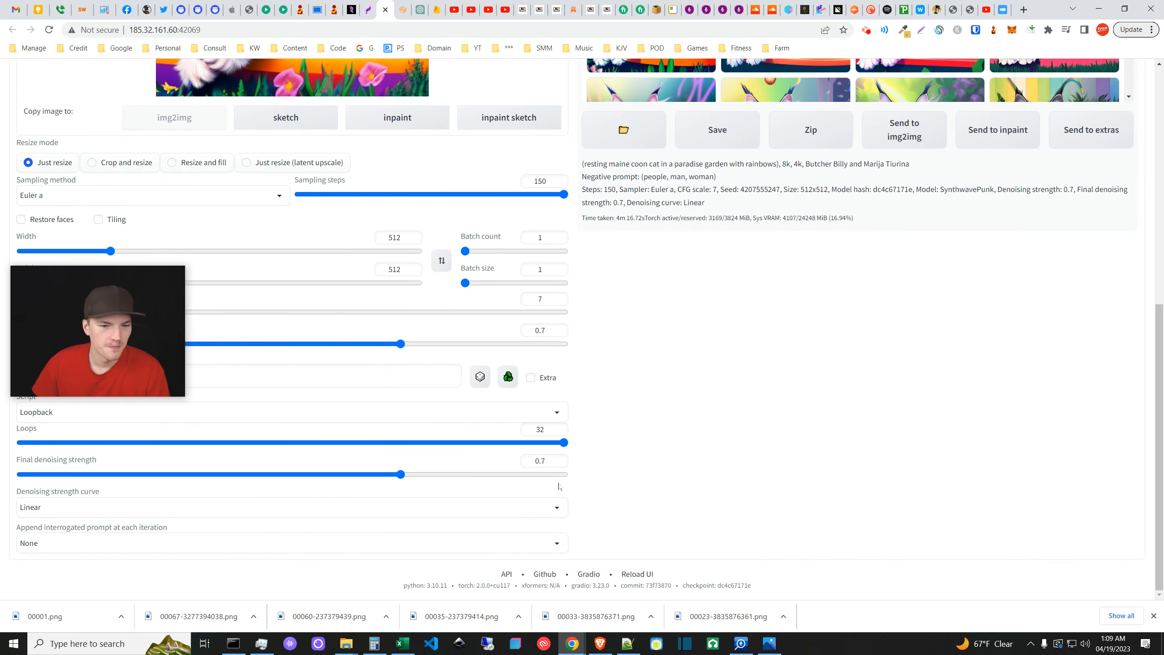
pyautogui.scroll(7, 560, 461)
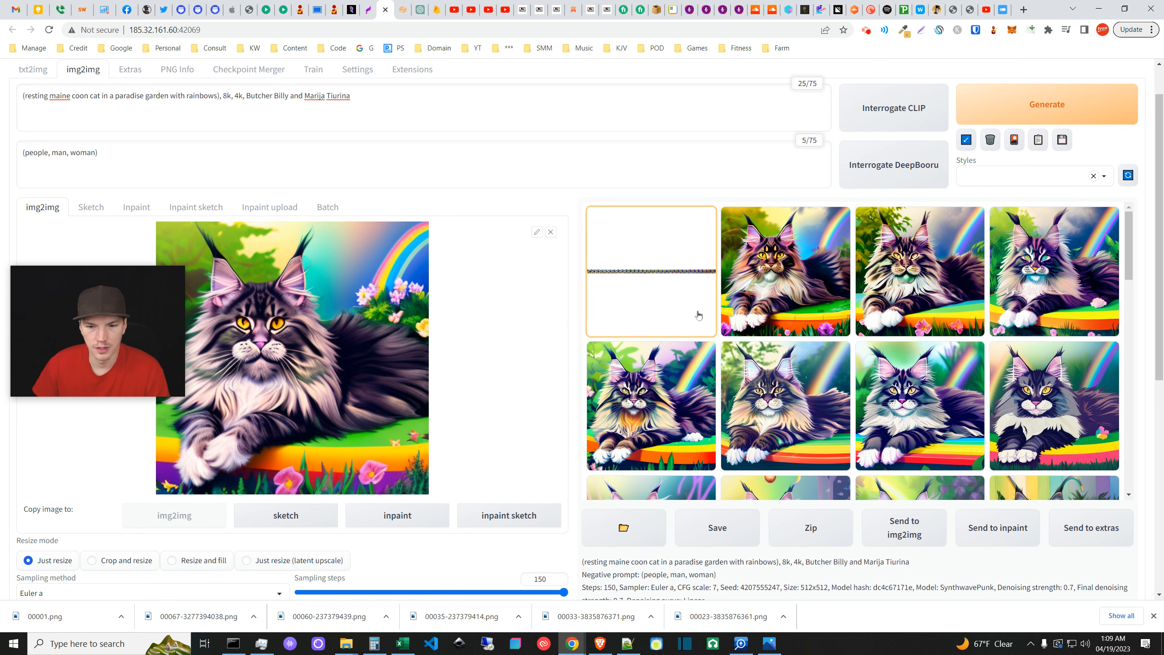
pyautogui.click(665, 282)
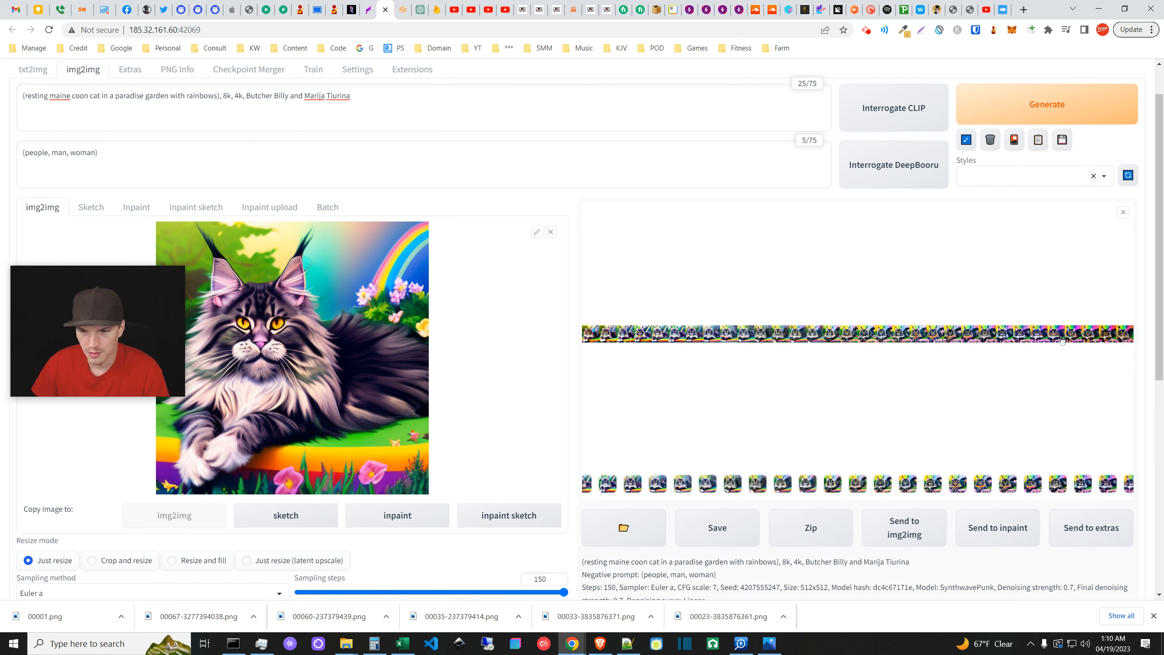
pyautogui.click(1124, 214)
pyautogui.click(1124, 213)
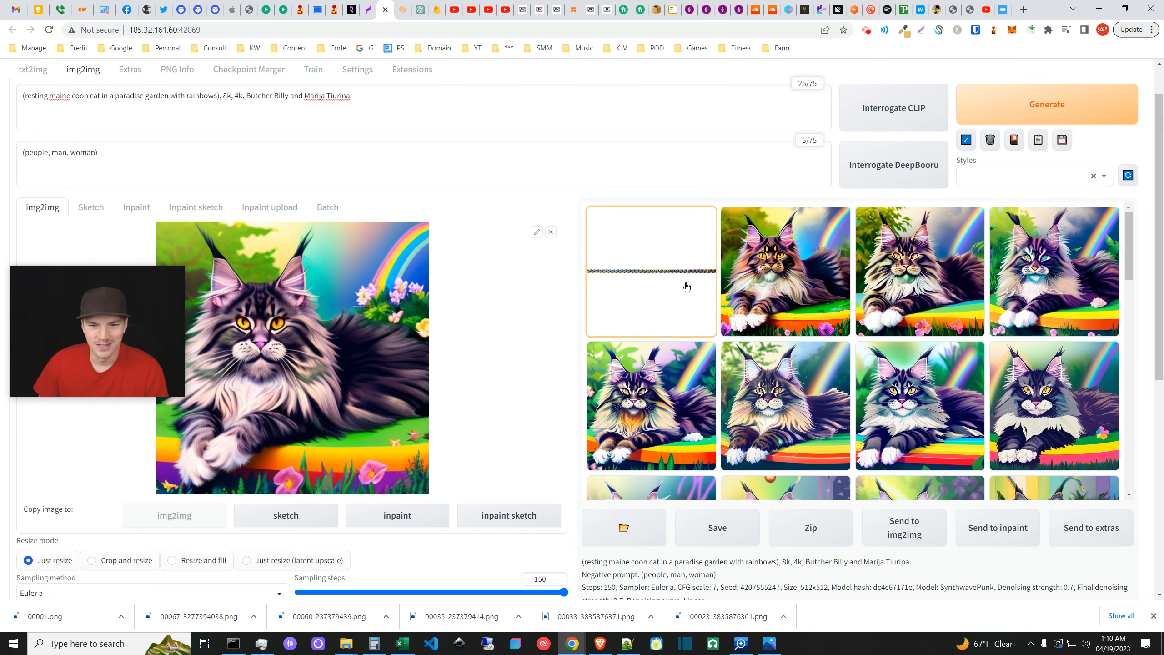
pyautogui.click(774, 286)
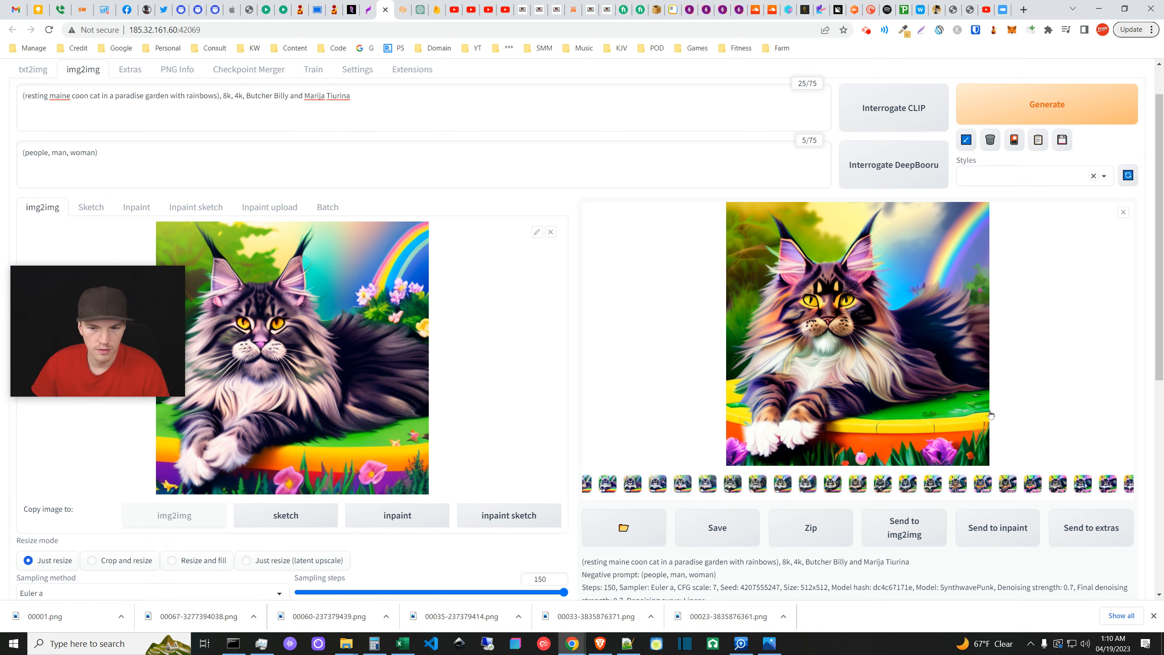
# - Save the enlarged cat image as 00100-4207555247.png
pyautogui.rightClick(839, 397)
pyautogui.click(856, 416)
pyautogui.click(712, 442)
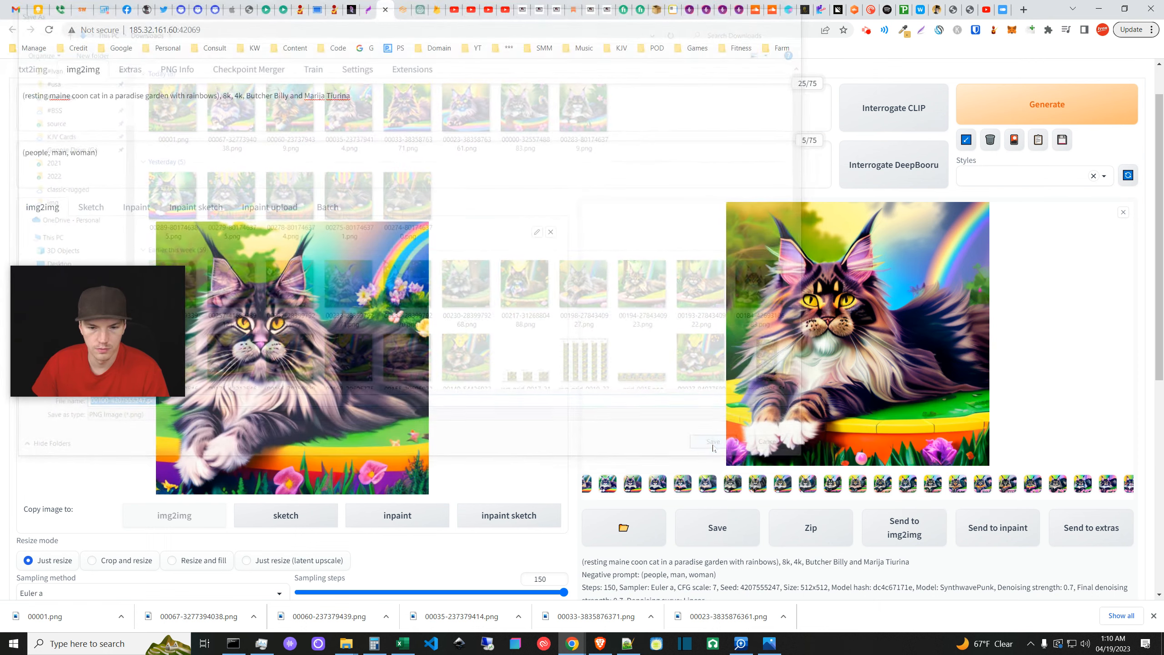
pyautogui.click(1122, 213)
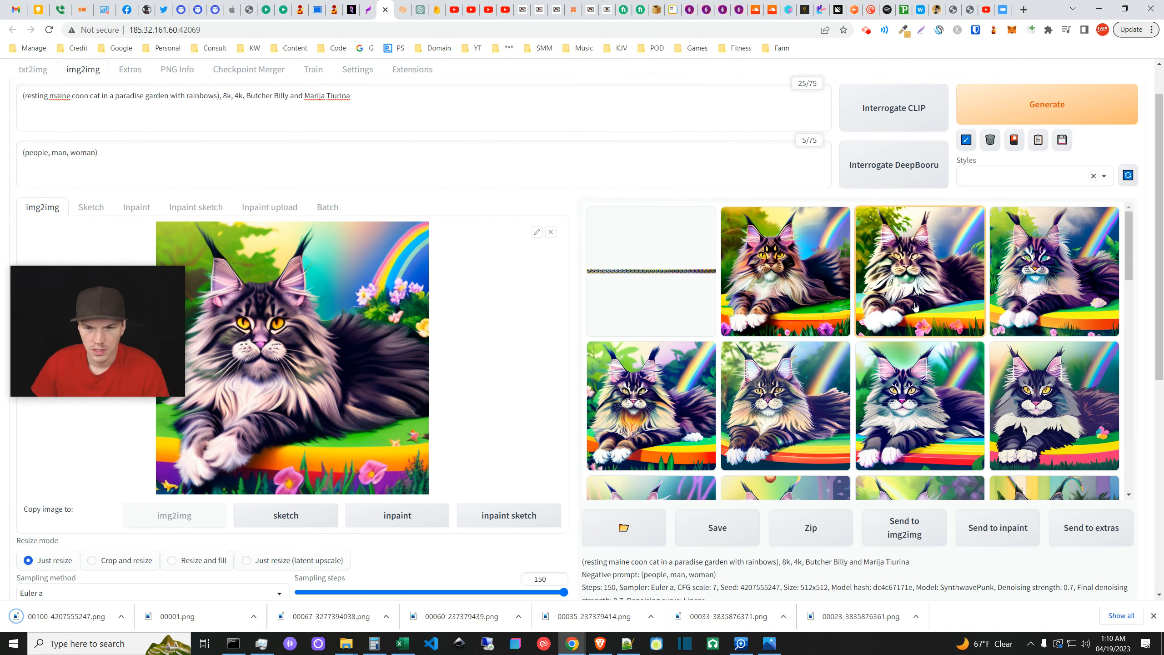
# - Save the third cat result as 00101-4207555248.png and preview one more variation
pyautogui.click(969, 294)
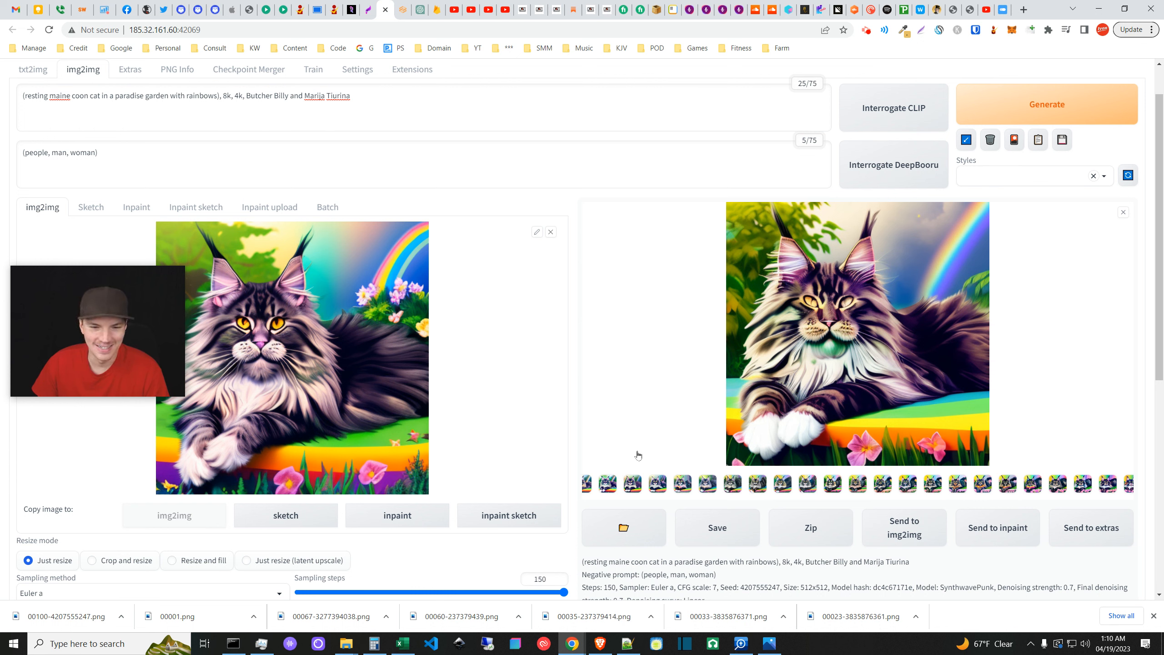
pyautogui.rightClick(881, 357)
pyautogui.click(916, 376)
pyautogui.press('Return')
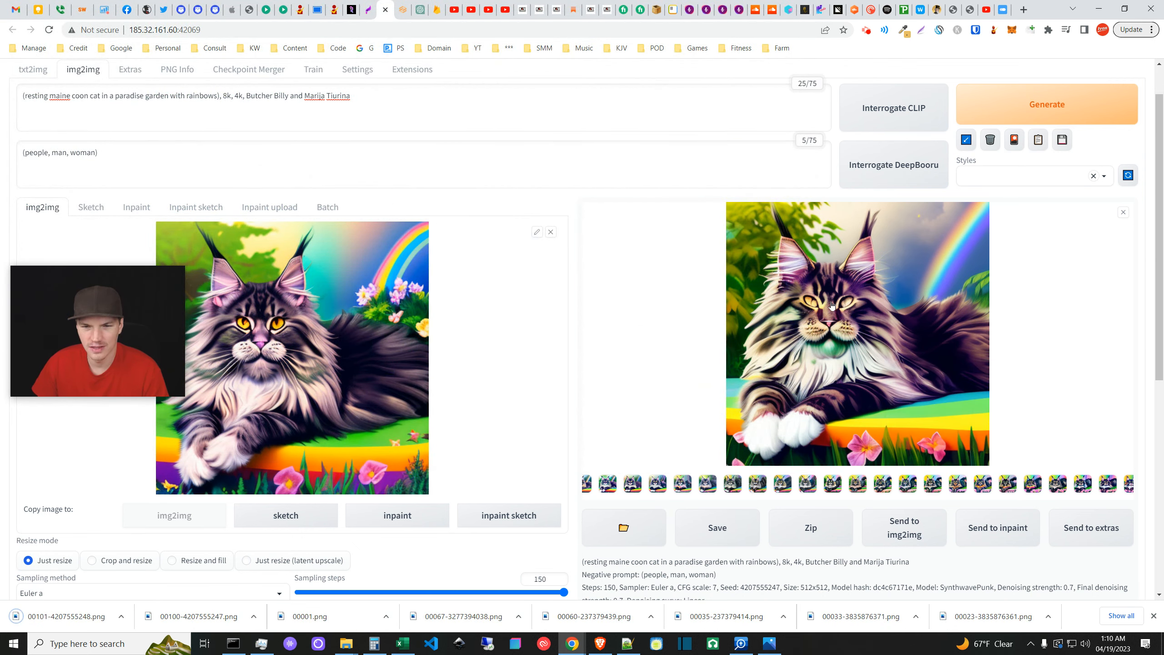
pyautogui.click(1123, 213)
pyautogui.click(1057, 297)
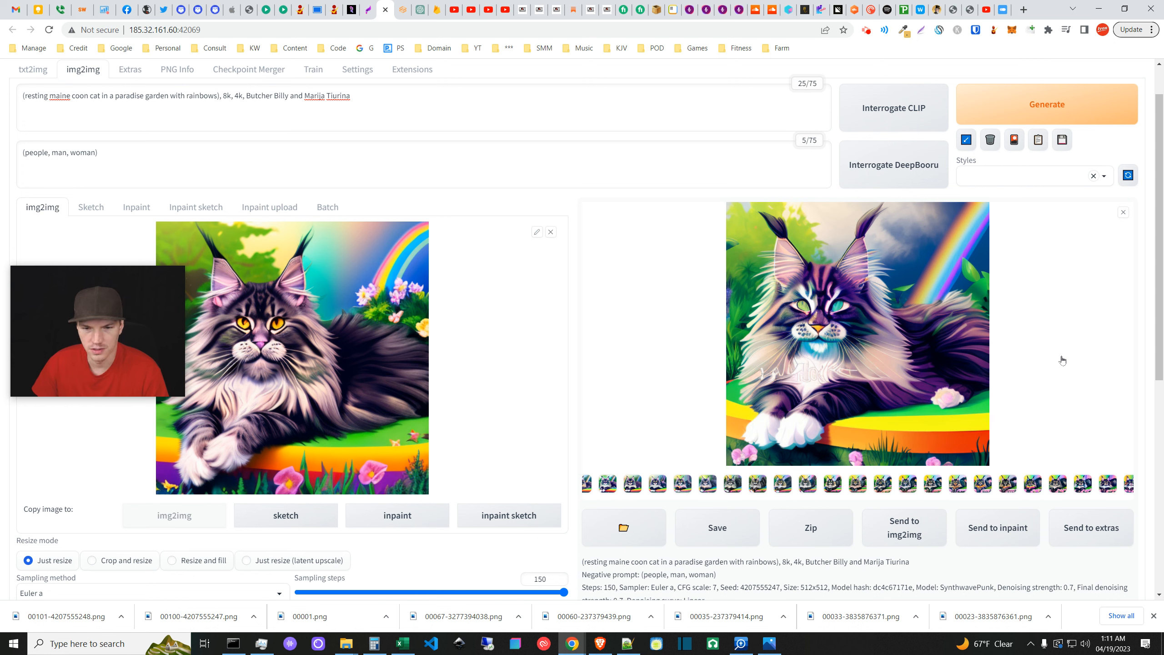
pyautogui.click(1123, 212)
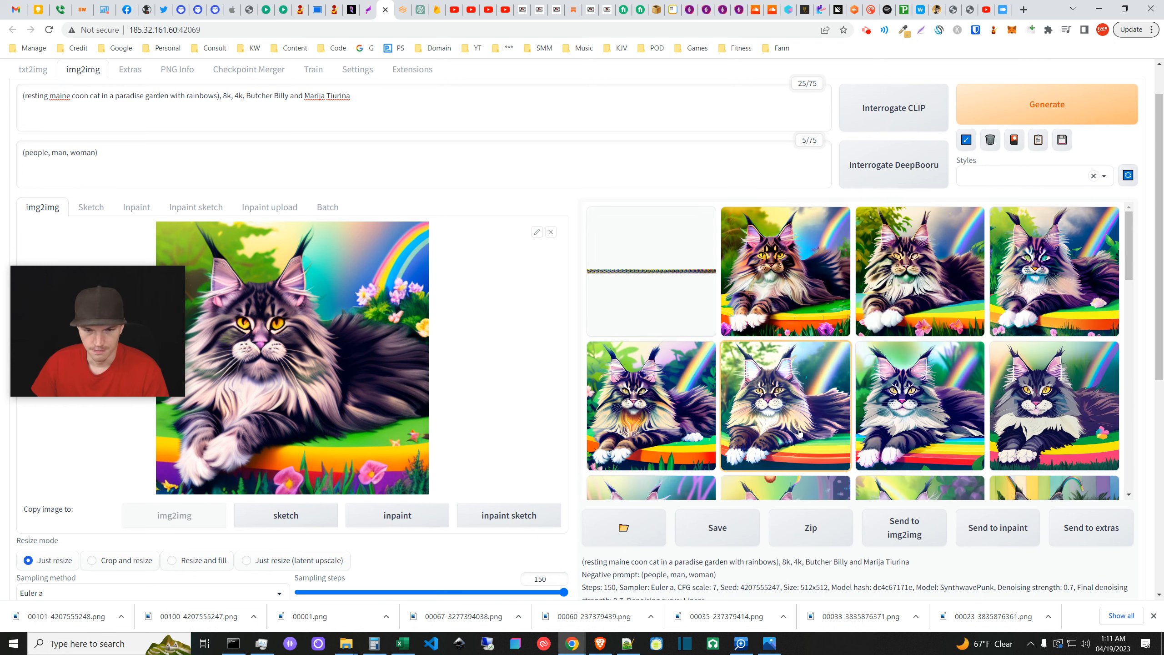
# - Preview a few cat variations, including one in fullscreen, and scroll down the gallery
pyautogui.click(677, 430)
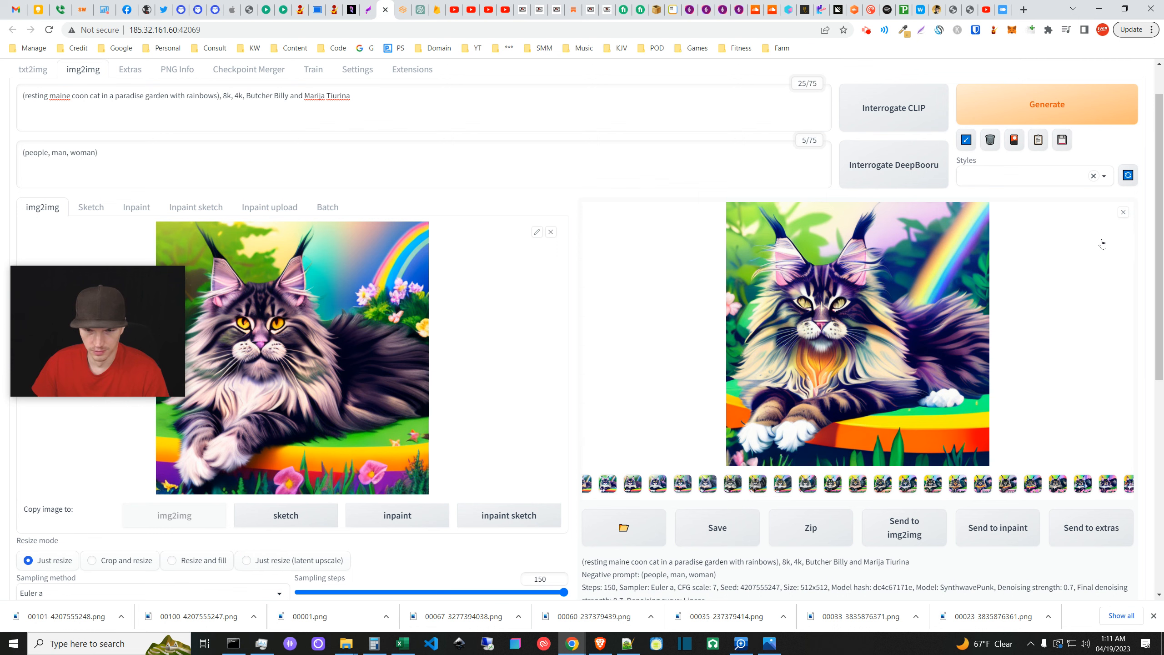
pyautogui.click(1123, 213)
pyautogui.click(1014, 414)
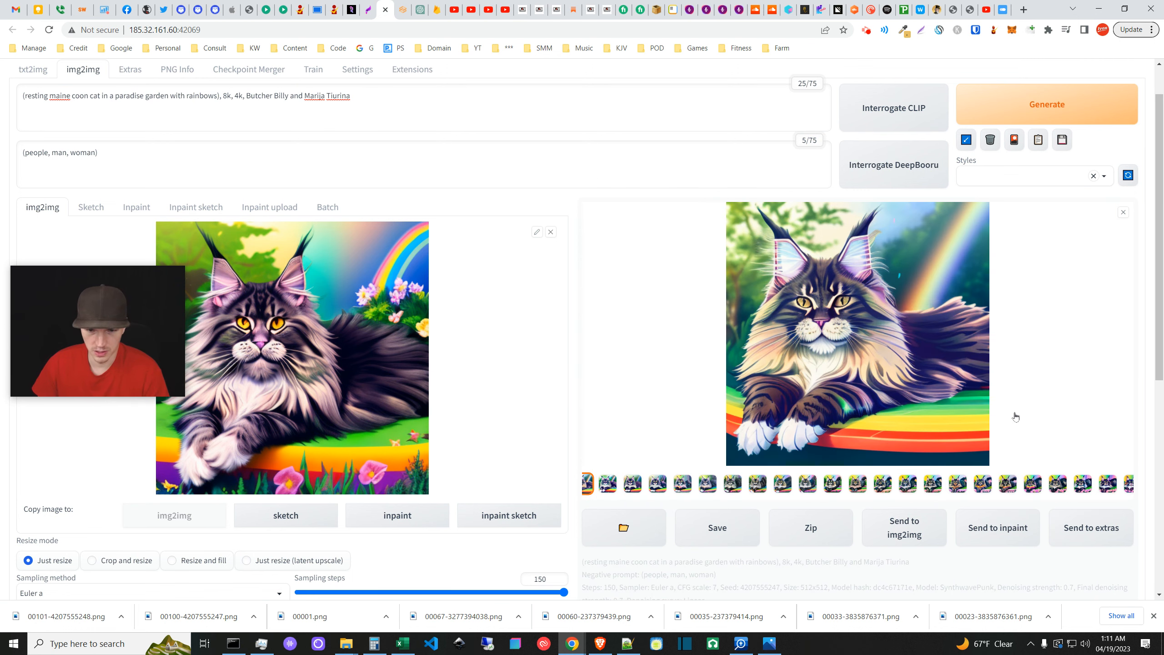
pyautogui.click(955, 420)
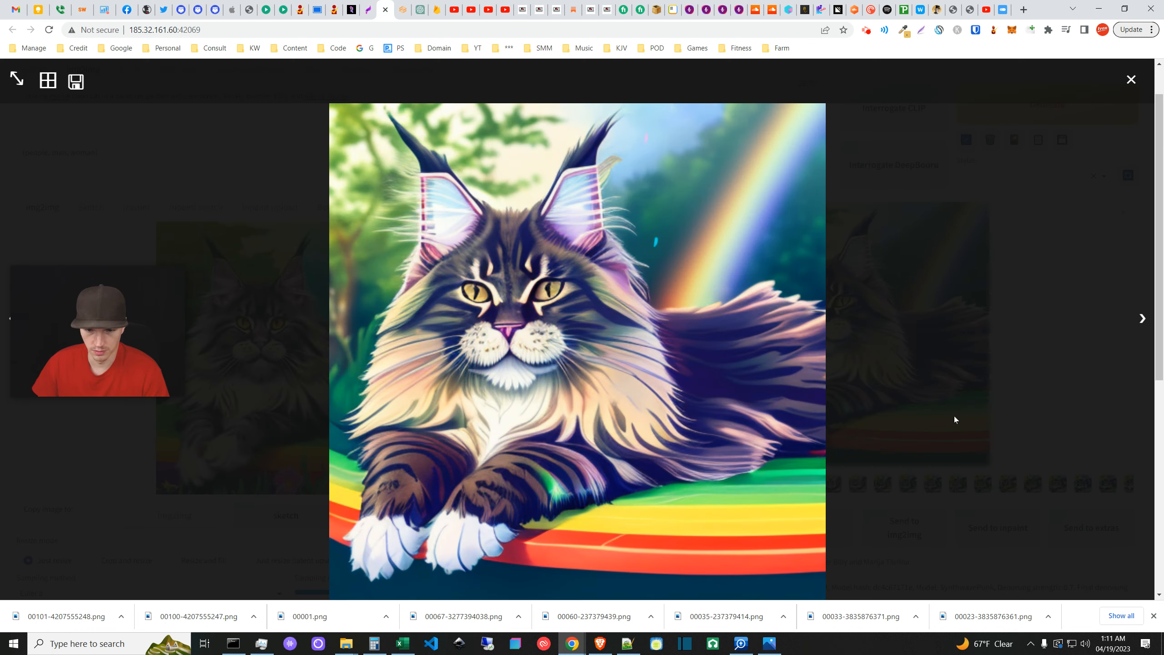
pyautogui.click(1129, 81)
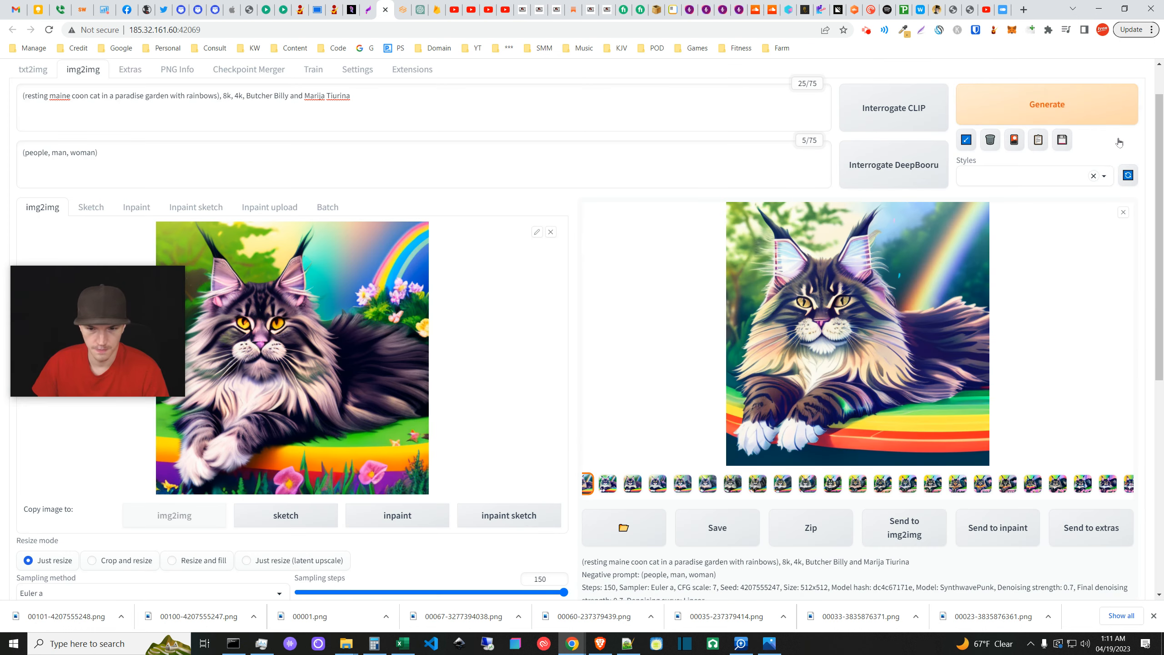
pyautogui.click(1123, 214)
pyautogui.scroll(-1, 973, 417)
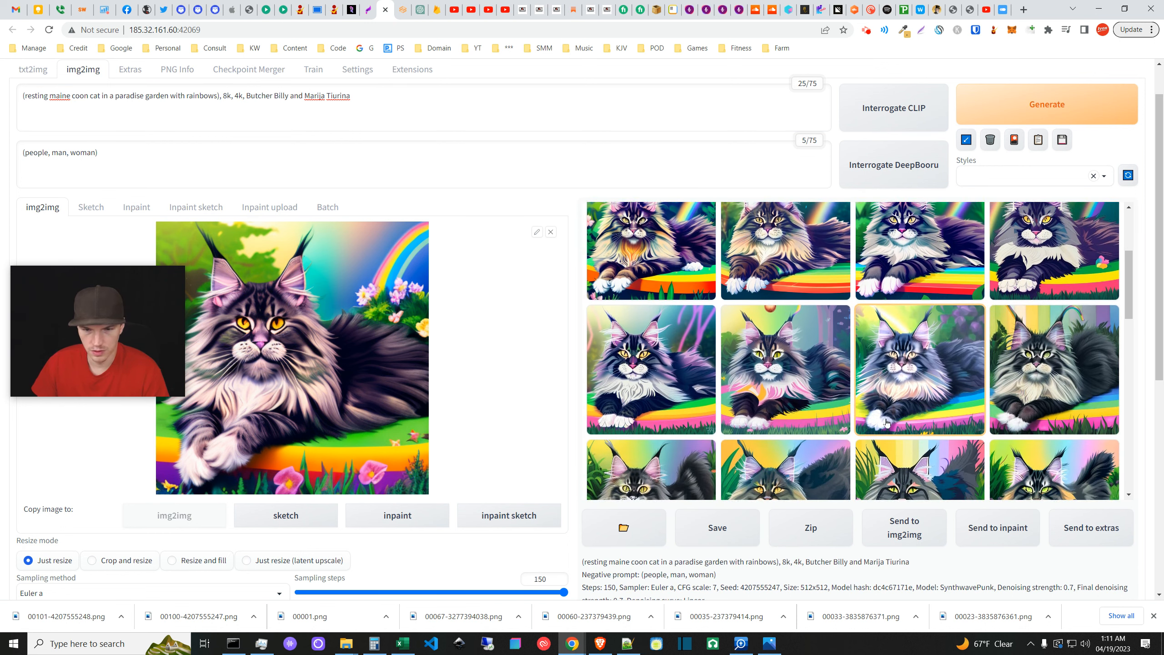
pyautogui.scroll(-1, 886, 421)
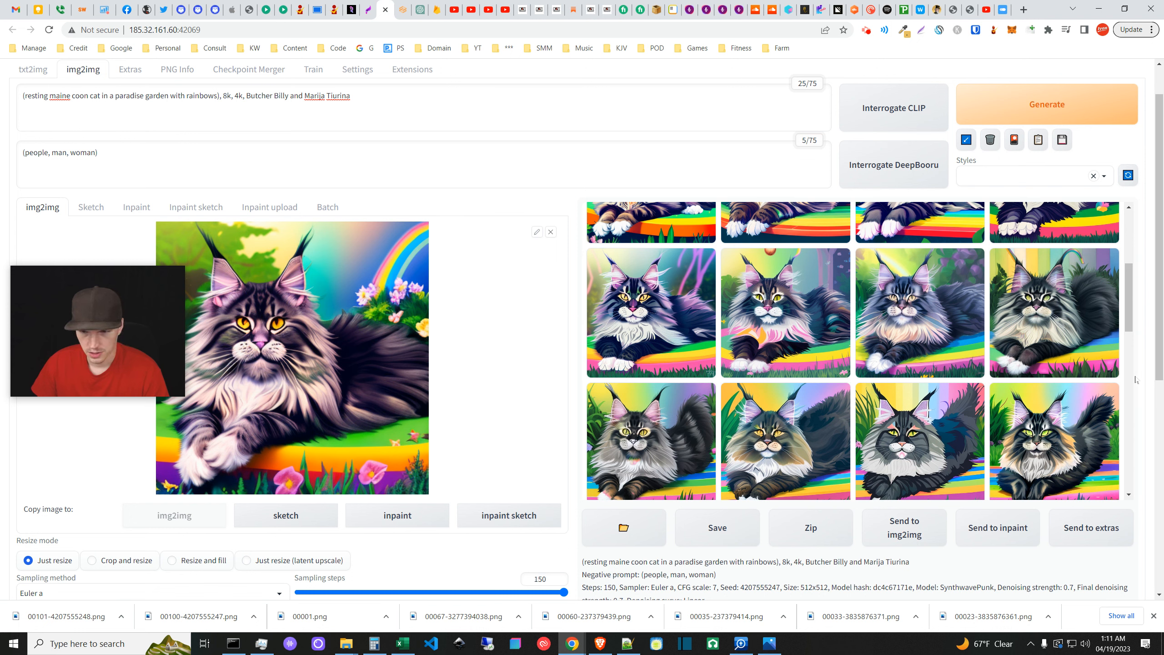
pyautogui.scroll(-3, 1132, 385)
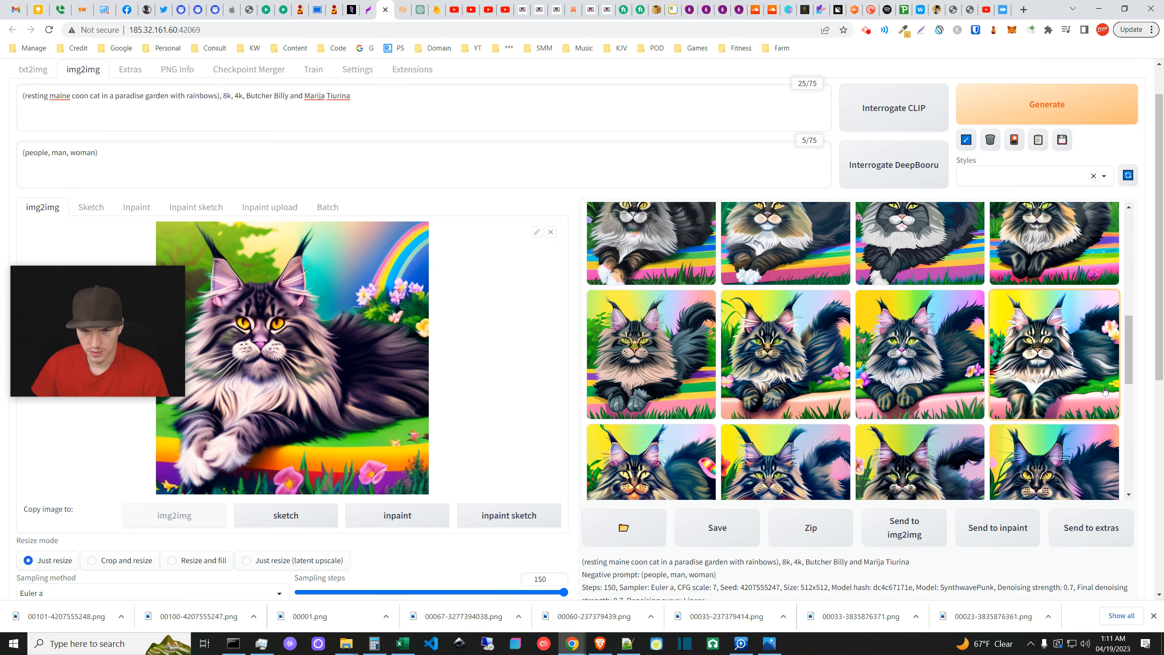
pyautogui.scroll(-1, 1136, 422)
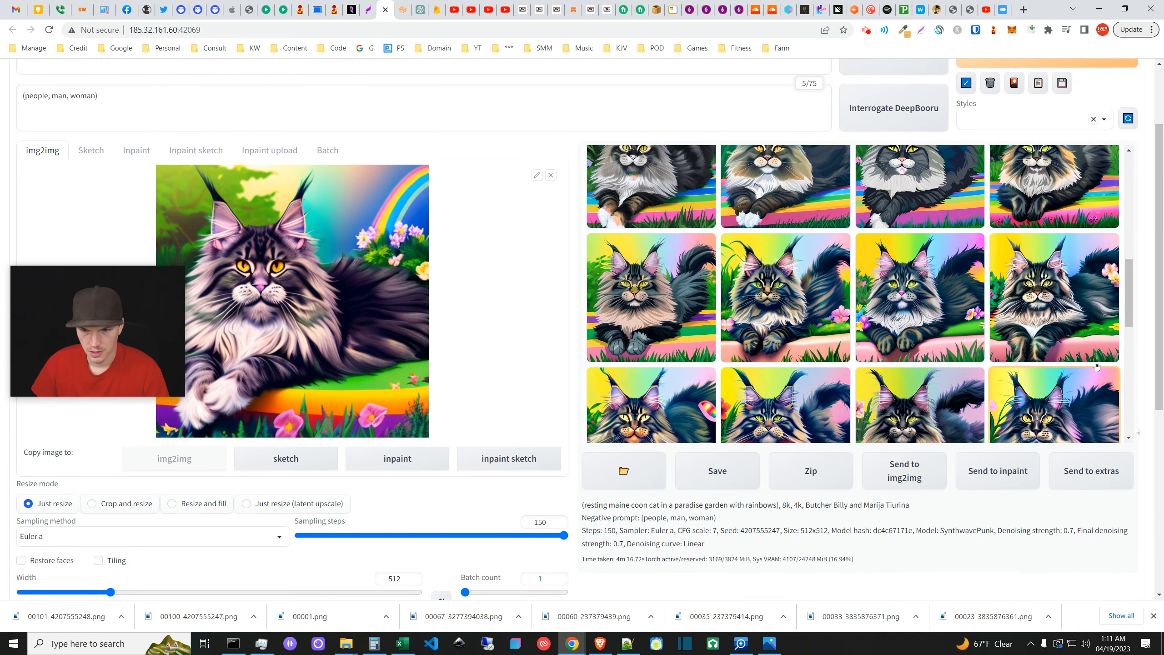
# - Enlarge several more cat variations, ending with the pink-flower rainbow cat left open
pyautogui.click(1067, 326)
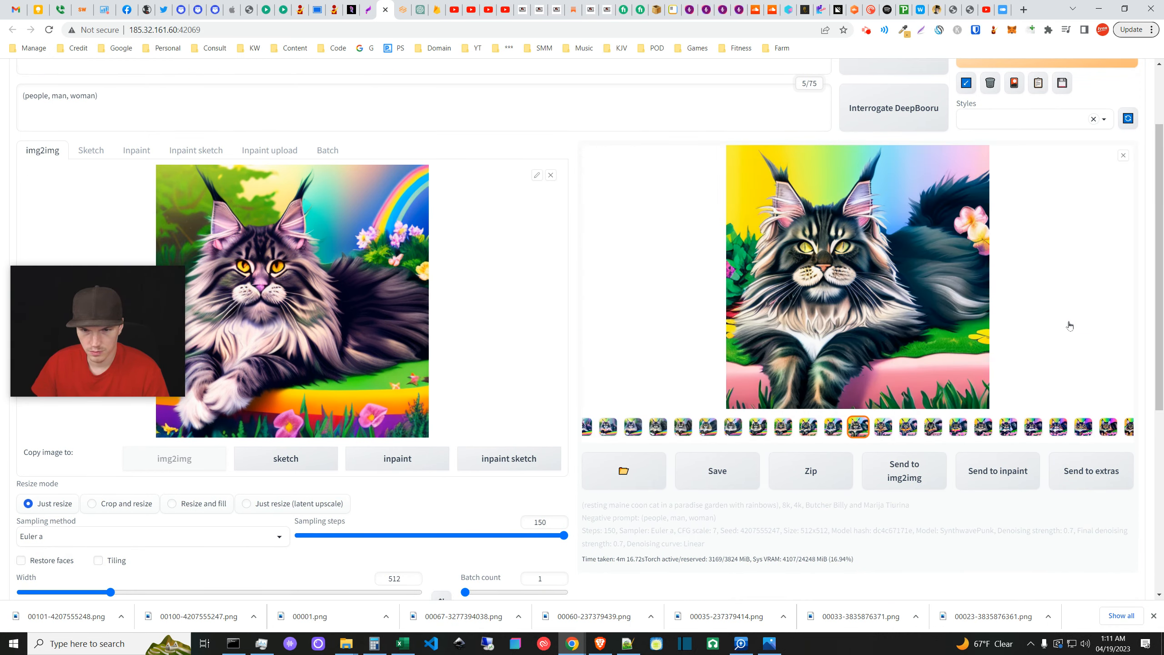
pyautogui.click(1124, 154)
pyautogui.scroll(-3, 698, 397)
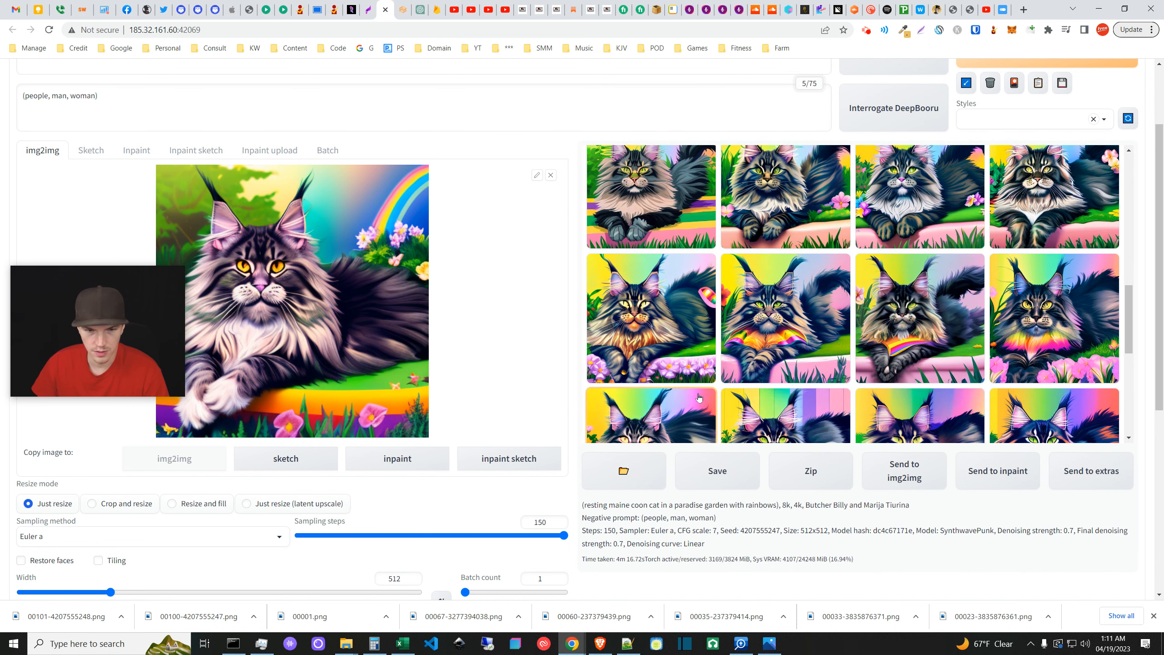
pyautogui.click(689, 340)
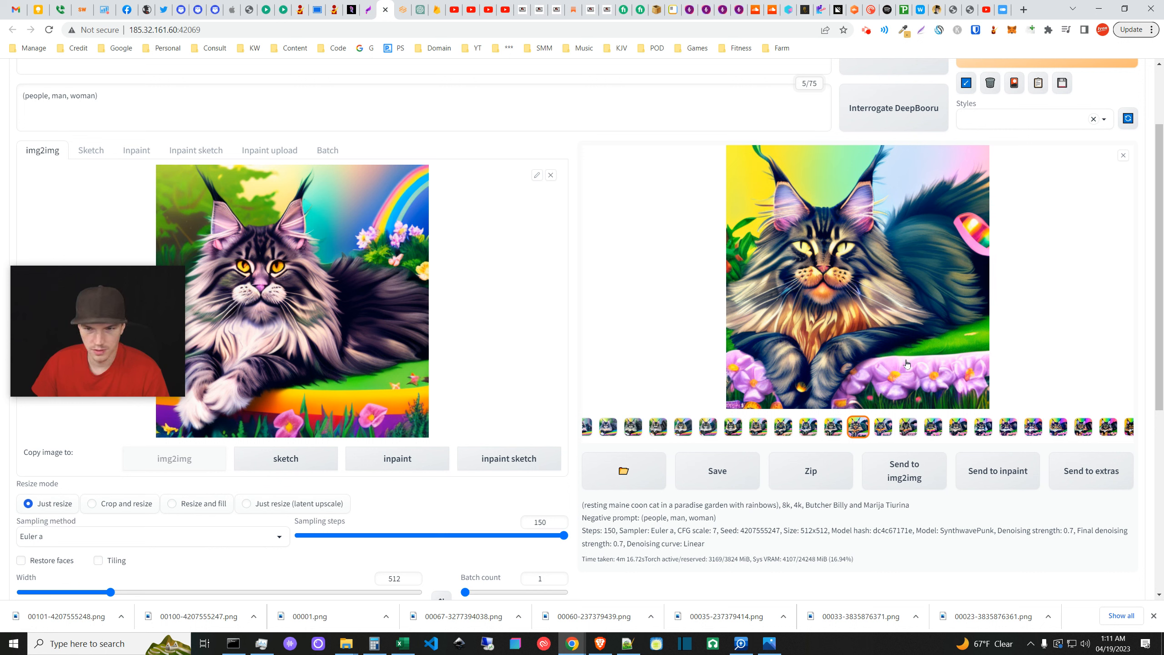
pyautogui.click(1123, 155)
pyautogui.click(814, 318)
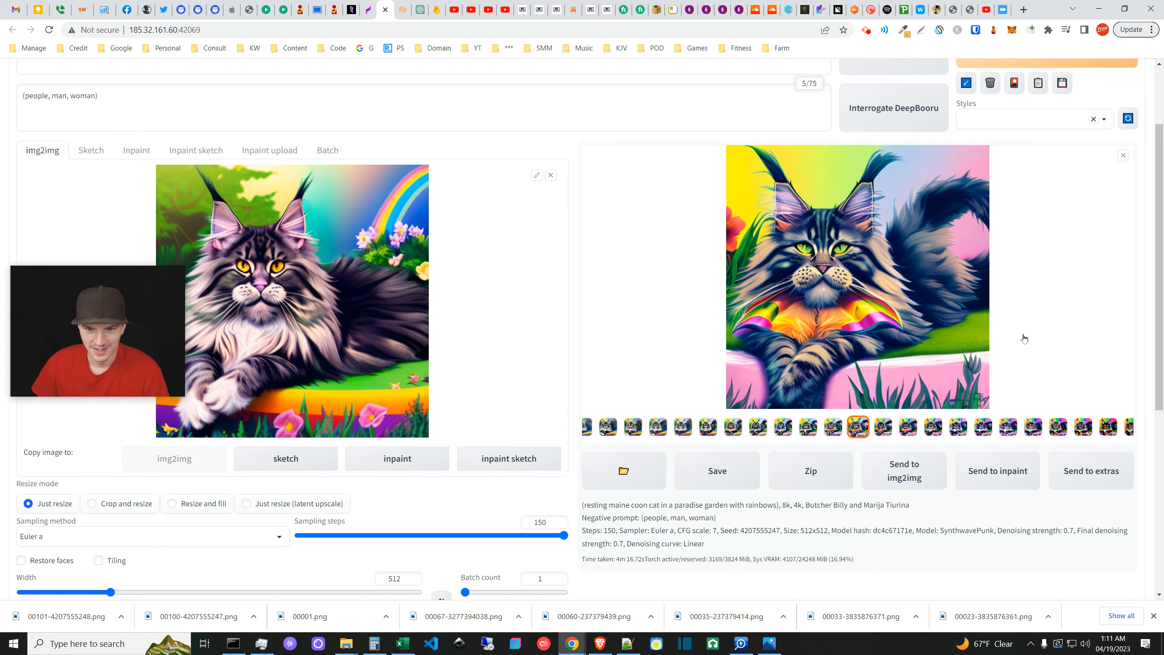
pyautogui.click(1123, 155)
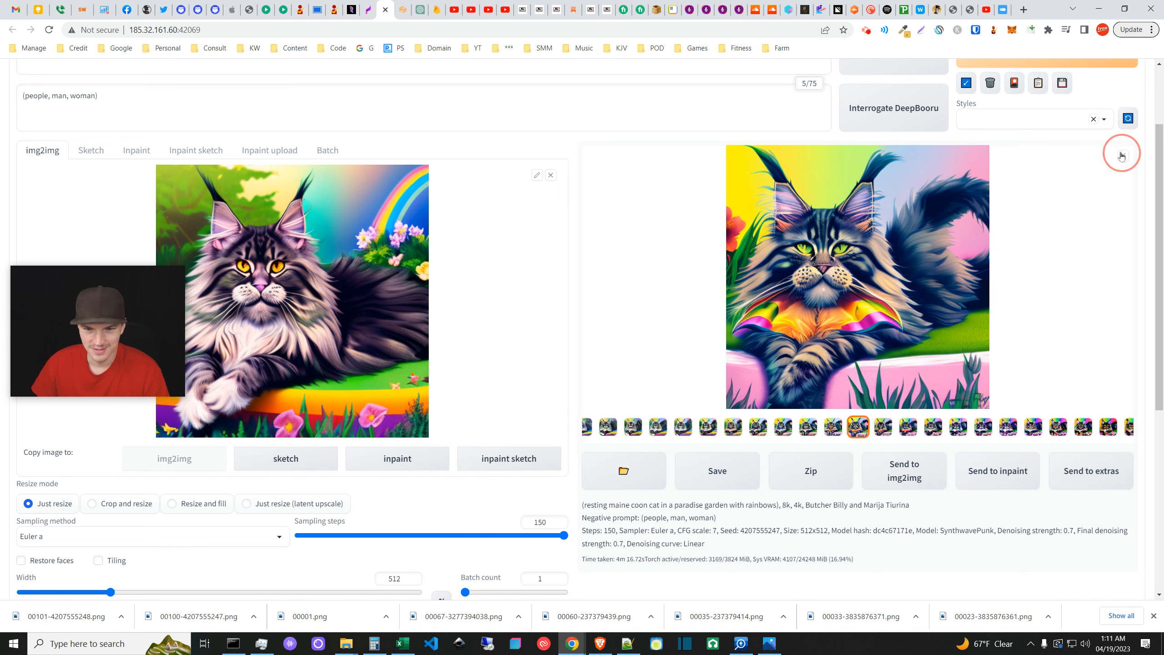
pyautogui.click(977, 357)
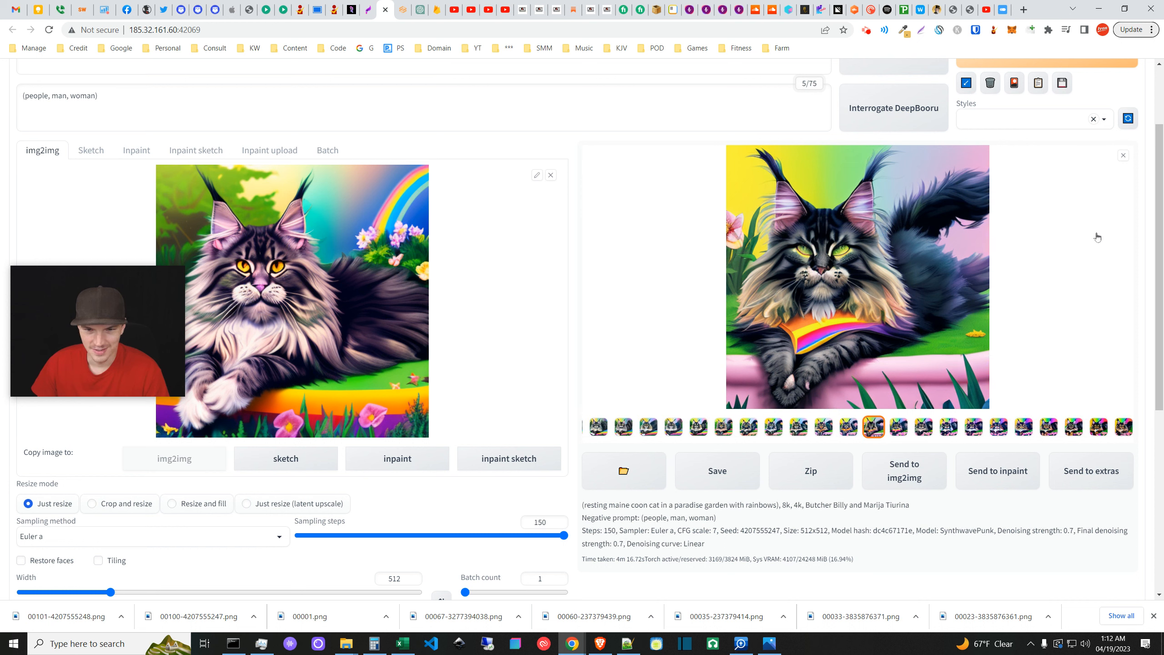
pyautogui.click(1123, 155)
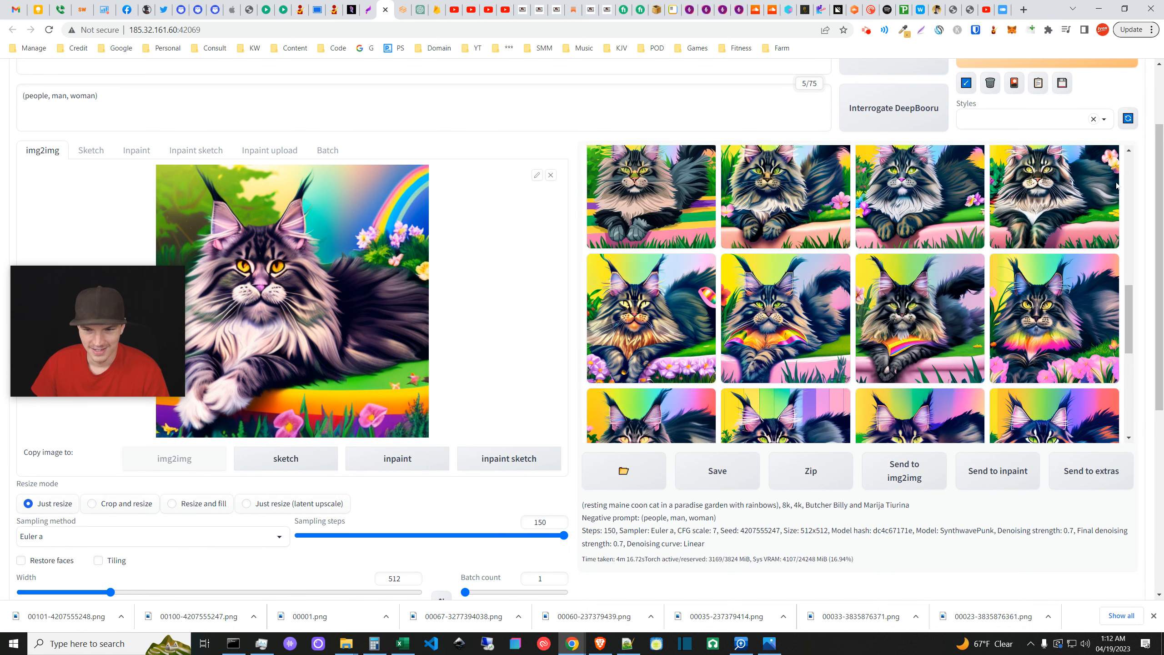
pyautogui.click(1090, 337)
pyautogui.click(1123, 156)
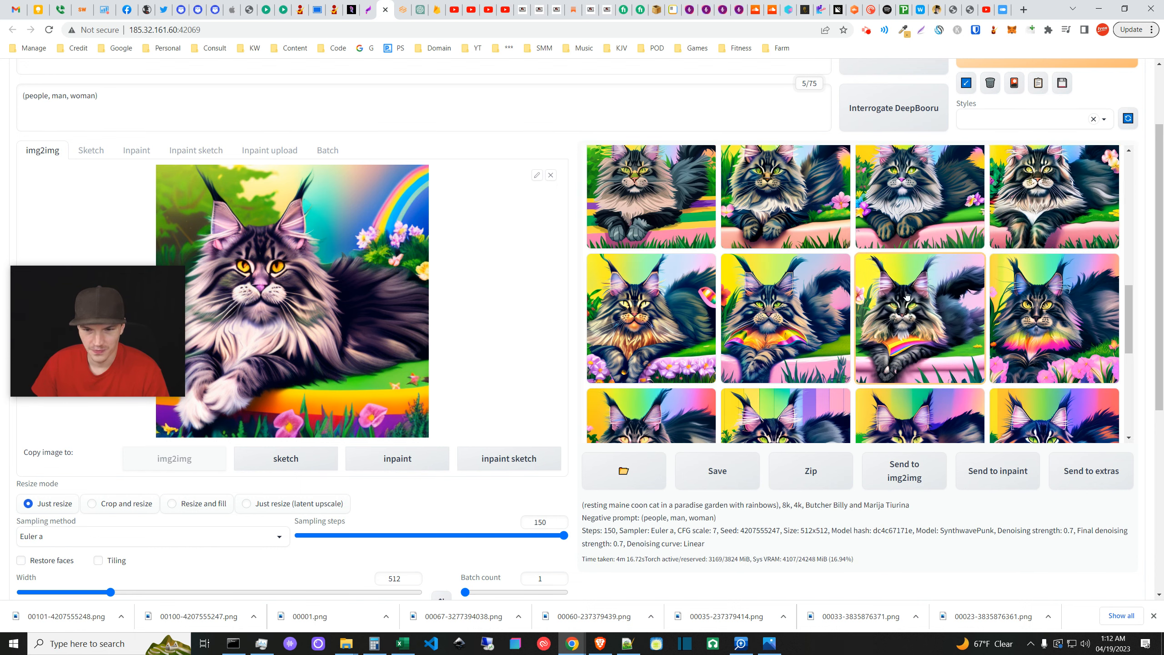
pyautogui.scroll(-3, 906, 295)
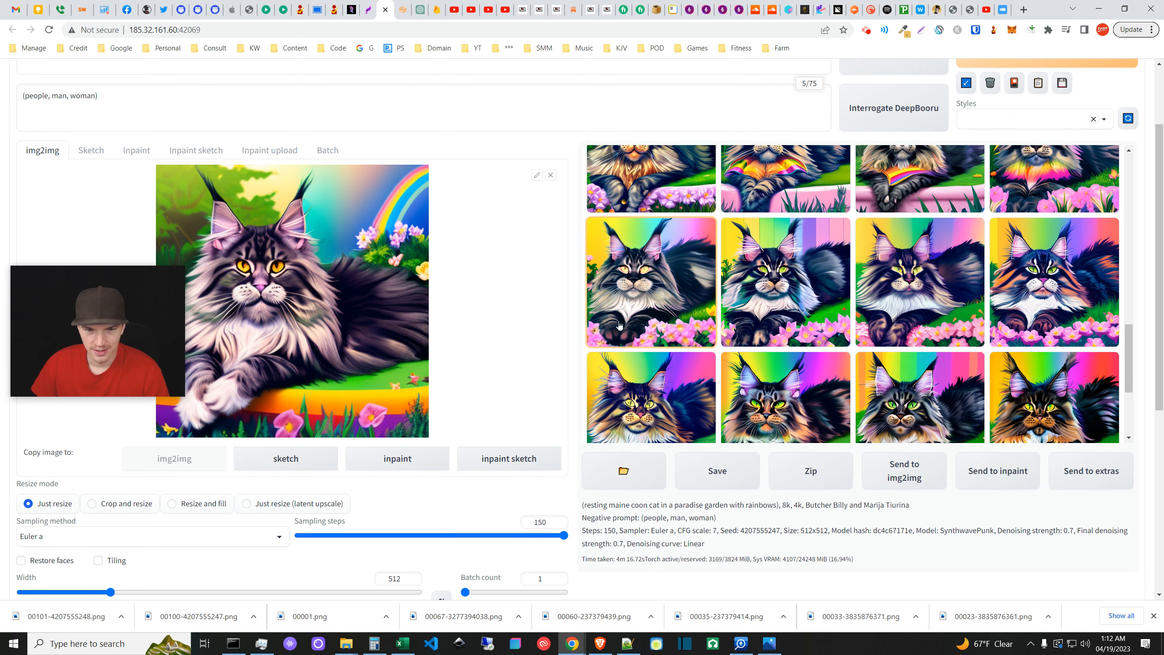
pyautogui.click(682, 318)
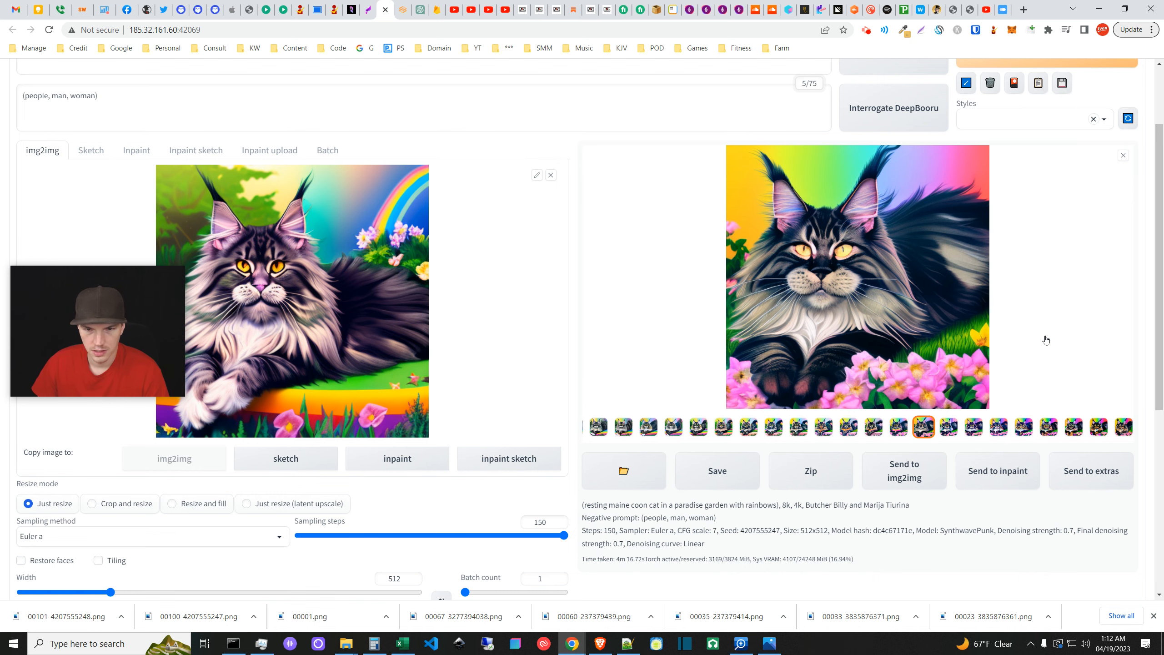
# - Save the enlarged cat image as 00123-4207555270.png
pyautogui.rightClick(861, 324)
pyautogui.click(893, 345)
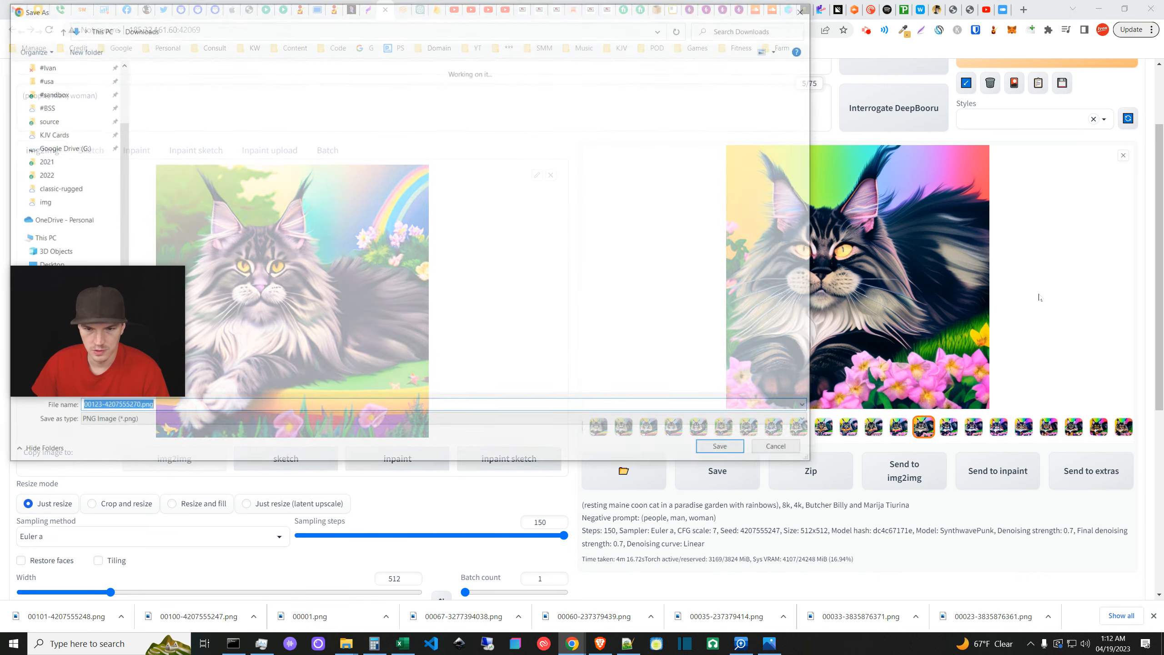
pyautogui.click(725, 450)
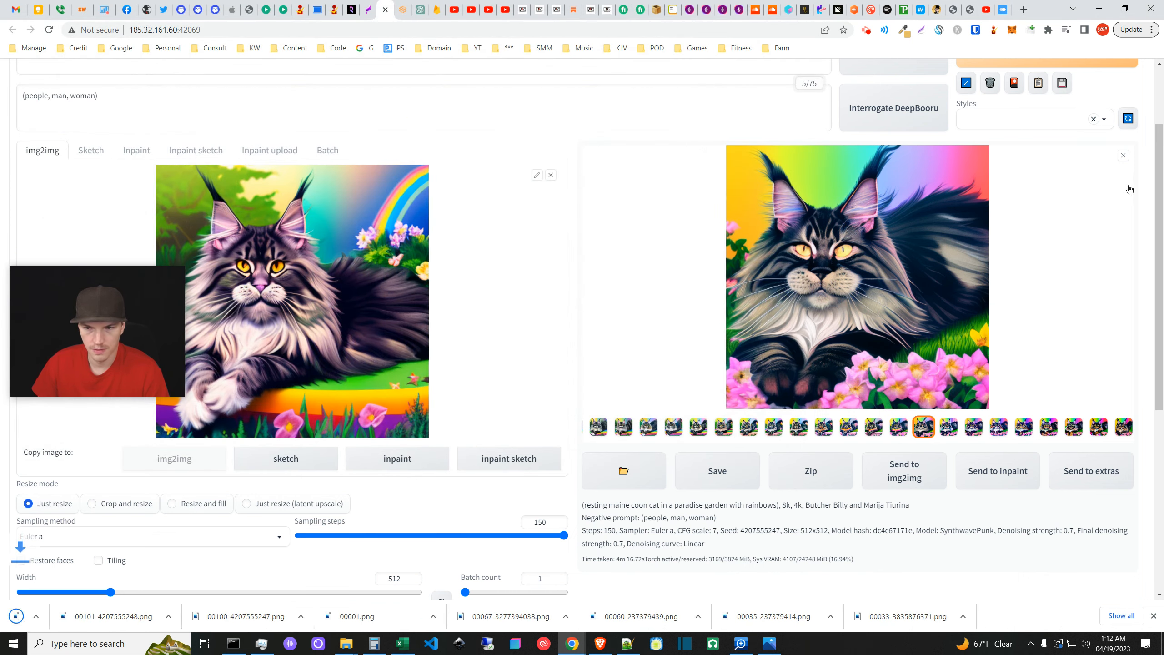
pyautogui.click(1122, 155)
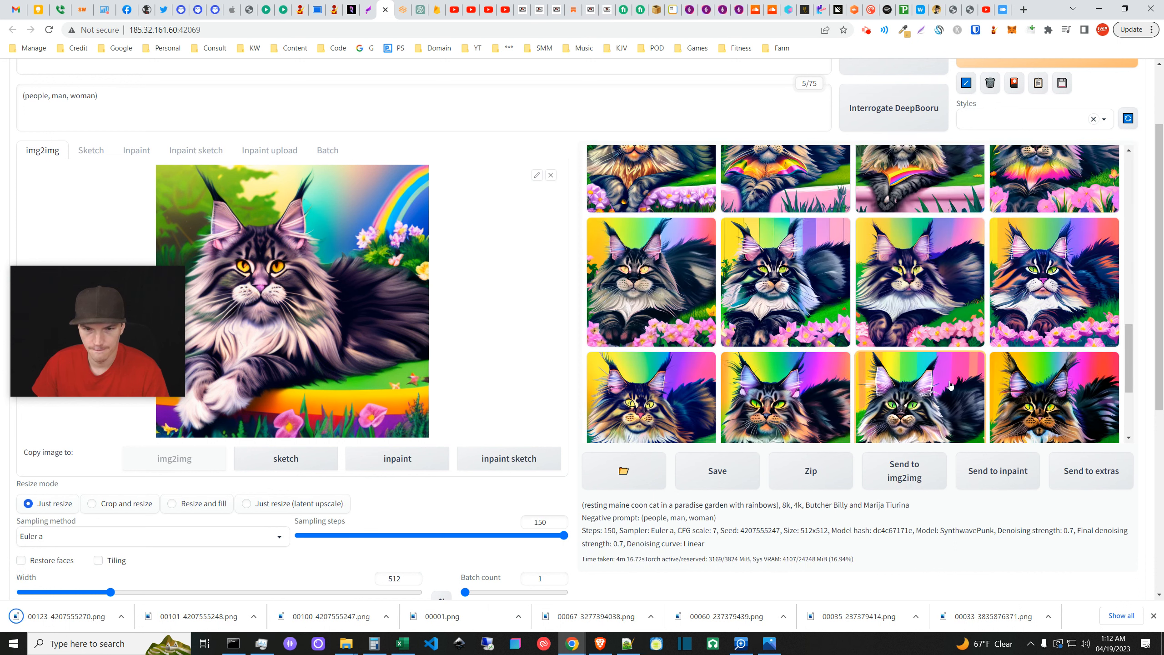
# - Preview two more variations, starting a save of the yellow rainbow cat but cancelling it
pyautogui.click(1105, 290)
pyautogui.click(1123, 155)
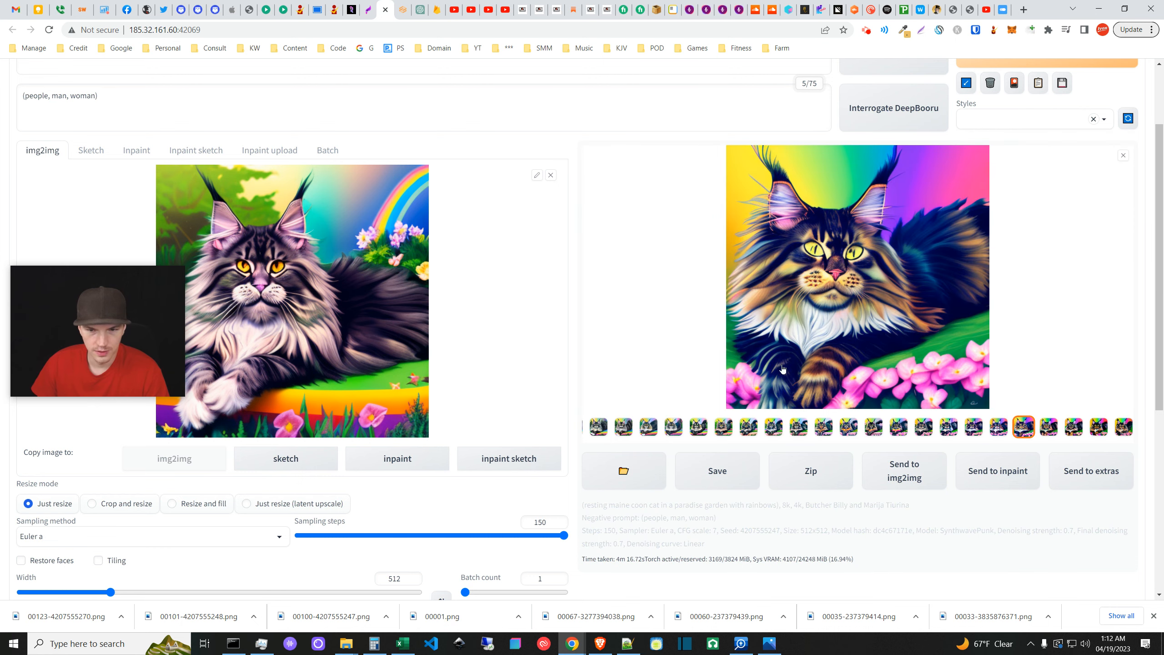
pyautogui.click(710, 365)
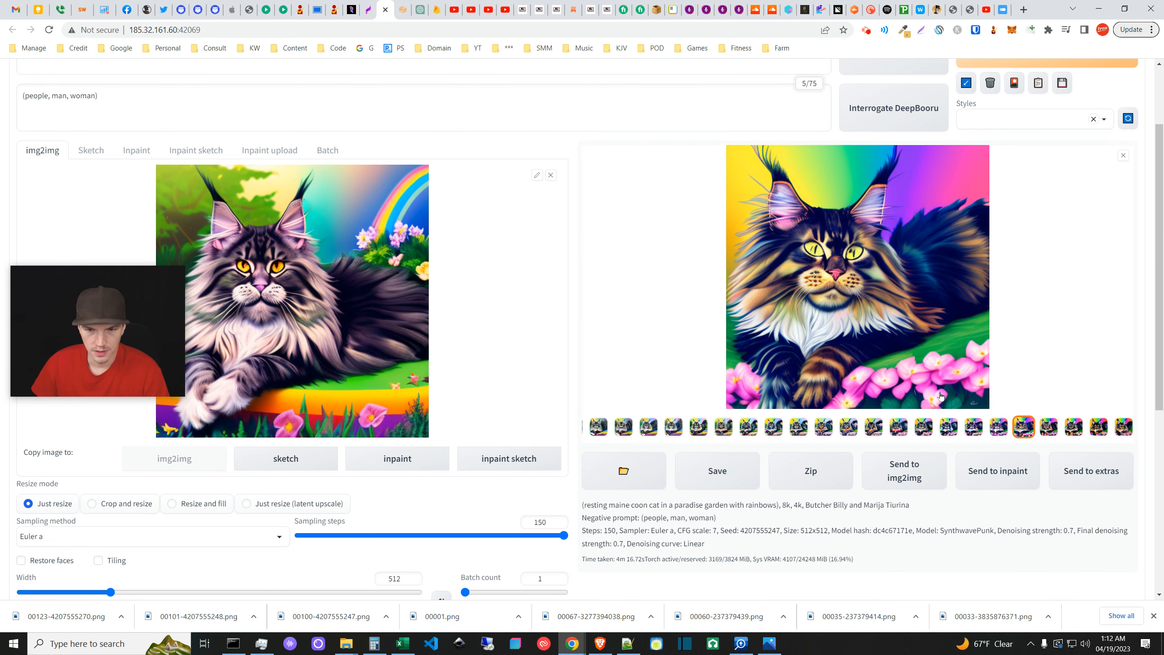
pyautogui.rightClick(908, 275)
pyautogui.click(951, 312)
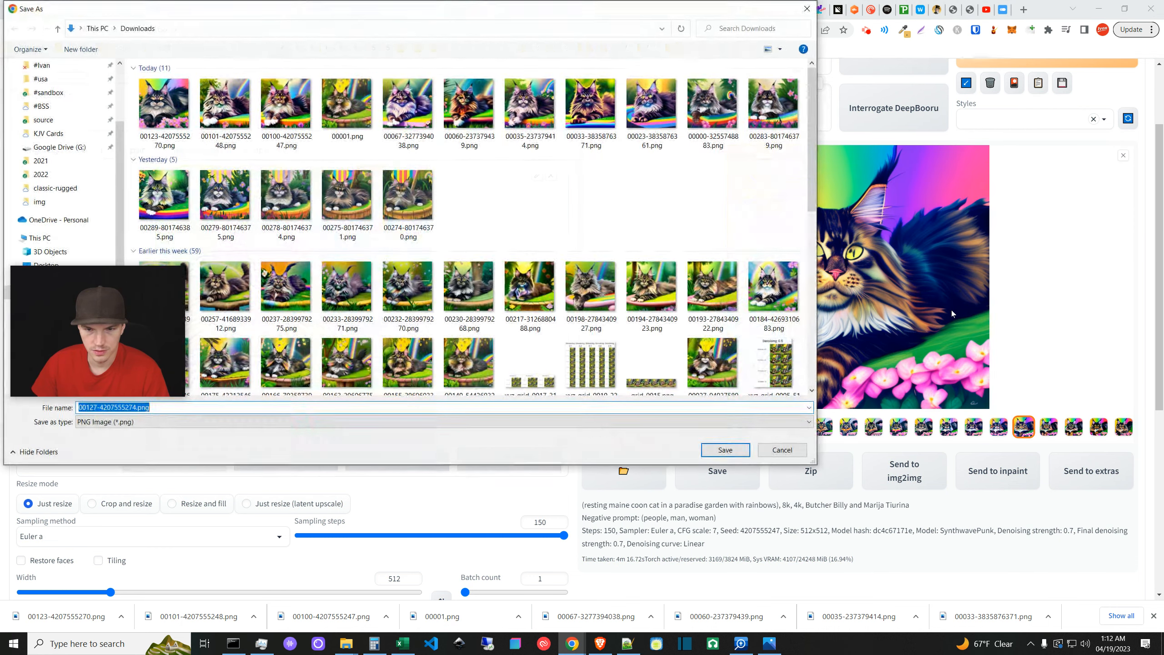
pyautogui.click(791, 449)
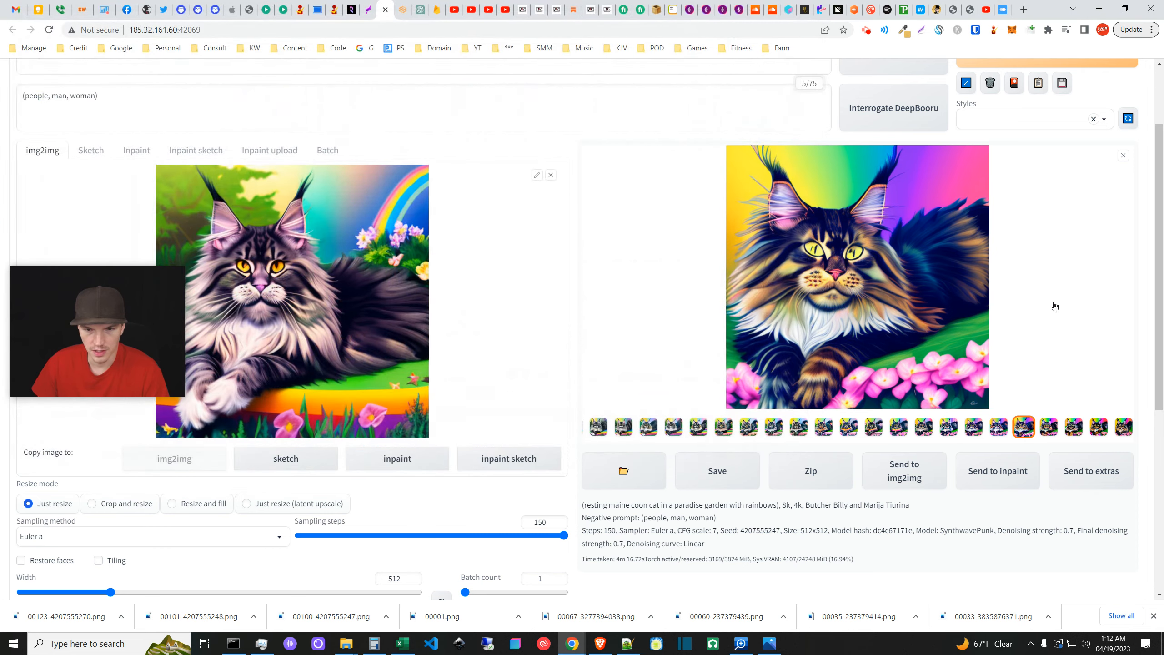
pyautogui.click(1126, 158)
# - Save another enlarged cat variation to Downloads as 00128-4207555275.png
pyautogui.click(998, 358)
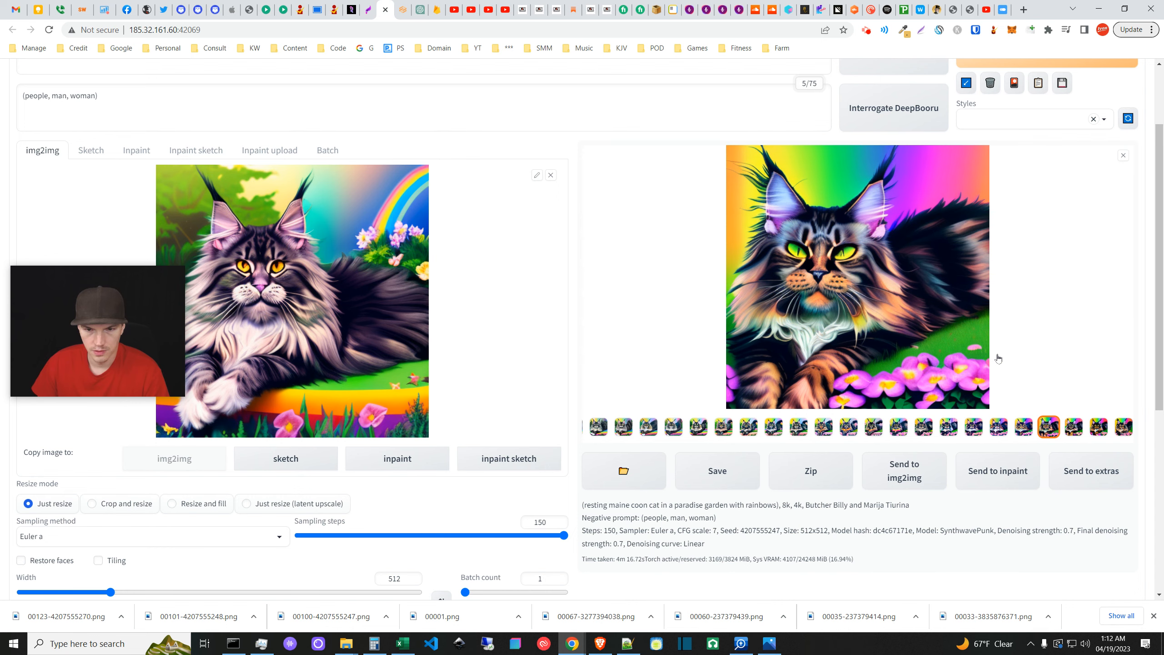
pyautogui.rightClick(893, 330)
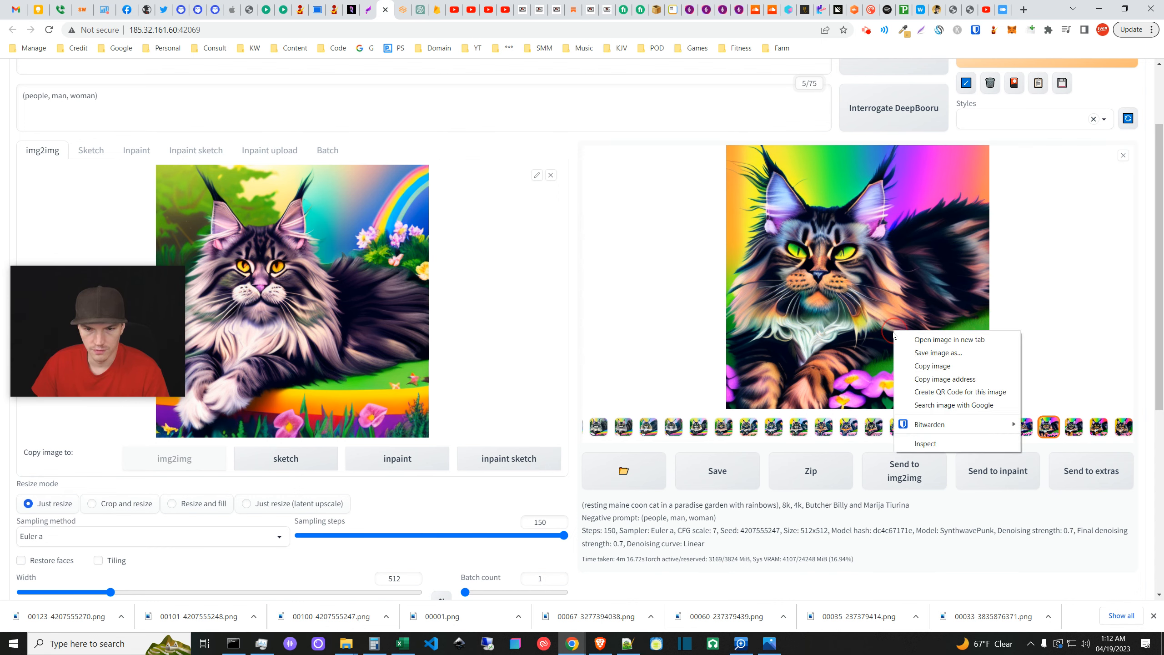
pyautogui.click(928, 352)
pyautogui.click(712, 451)
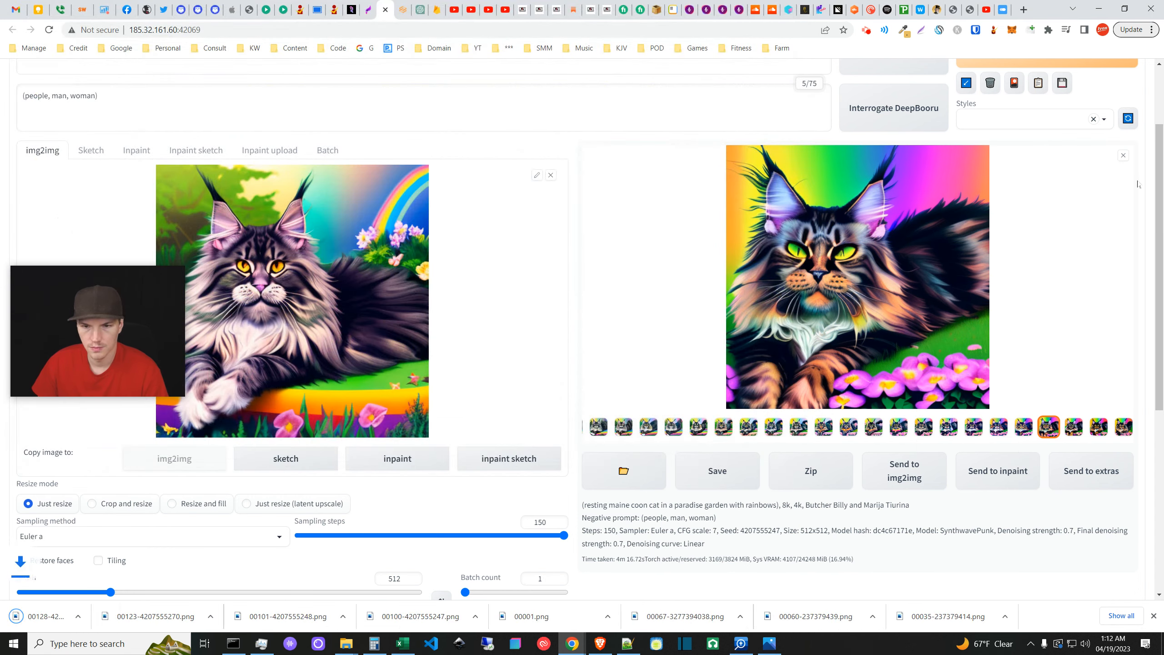
pyautogui.click(1123, 156)
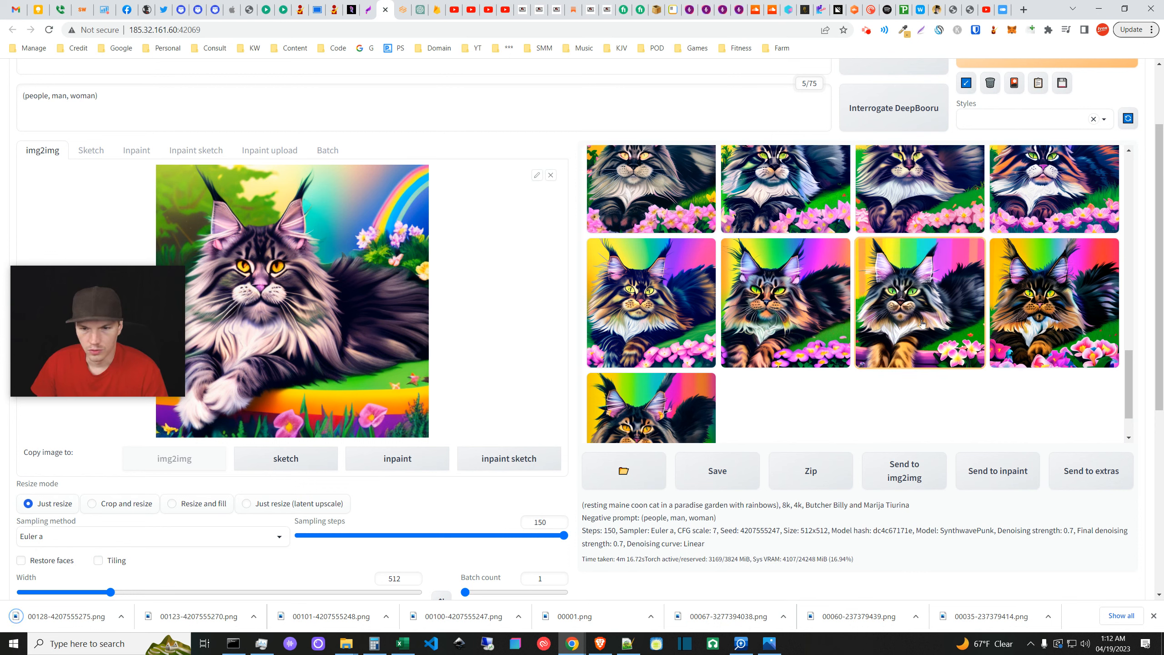
# - Save the row 2, column 3 cat image as 00129-4207555276.png
pyautogui.click(922, 323)
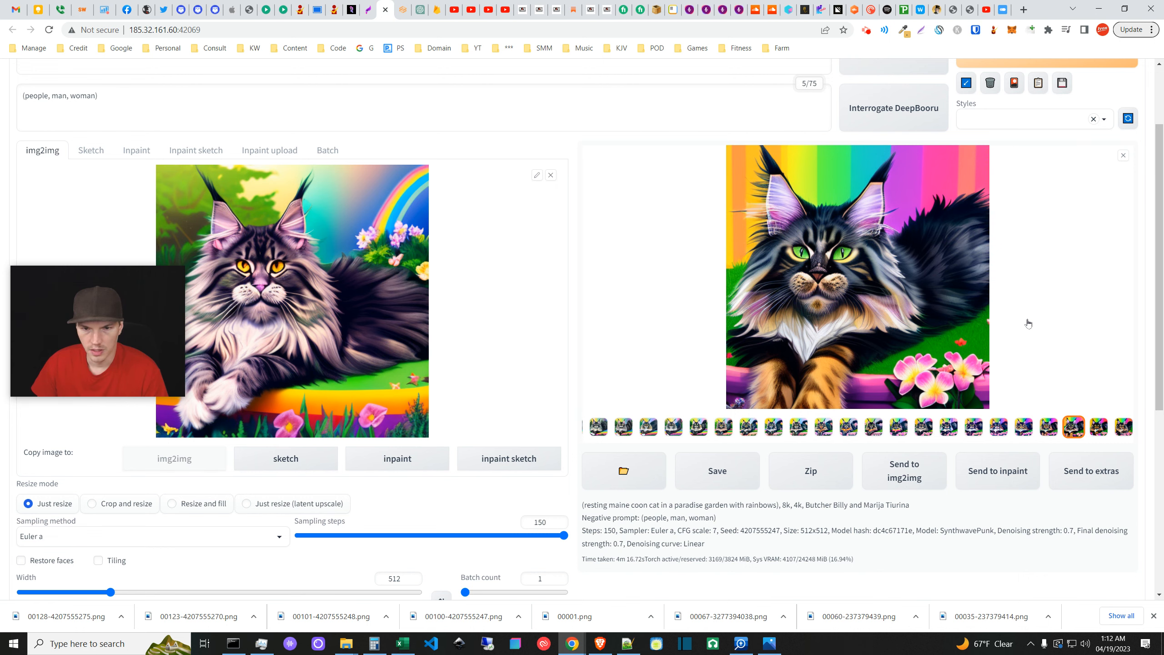
pyautogui.rightClick(913, 313)
pyautogui.click(925, 329)
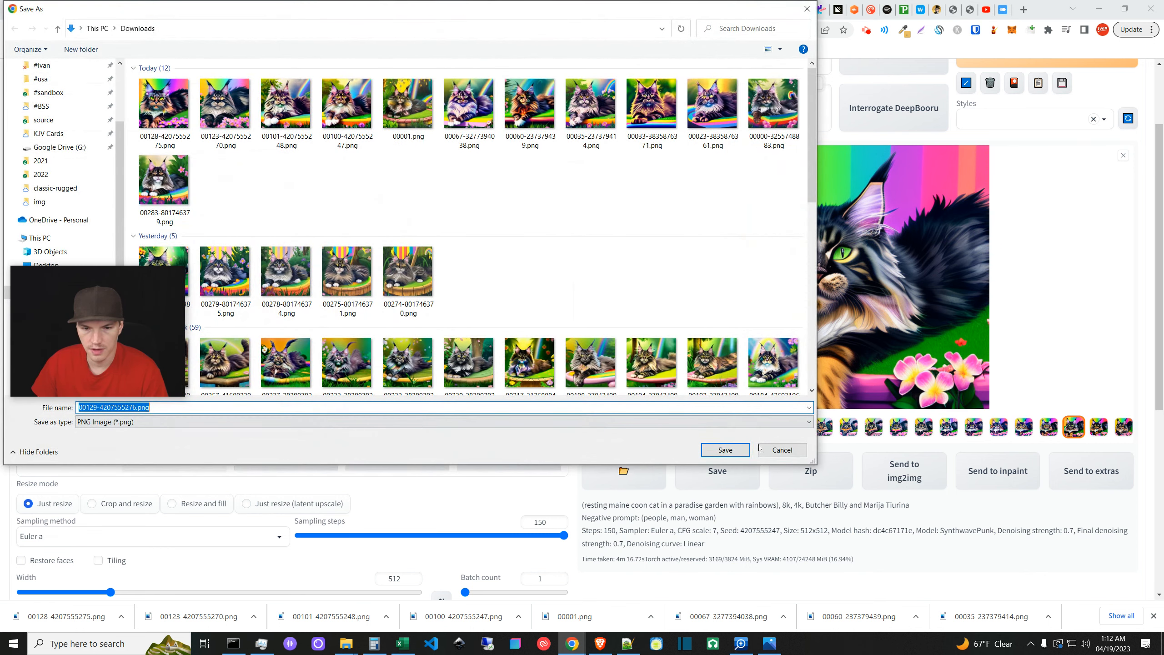
pyautogui.press('Return')
pyautogui.click(1122, 156)
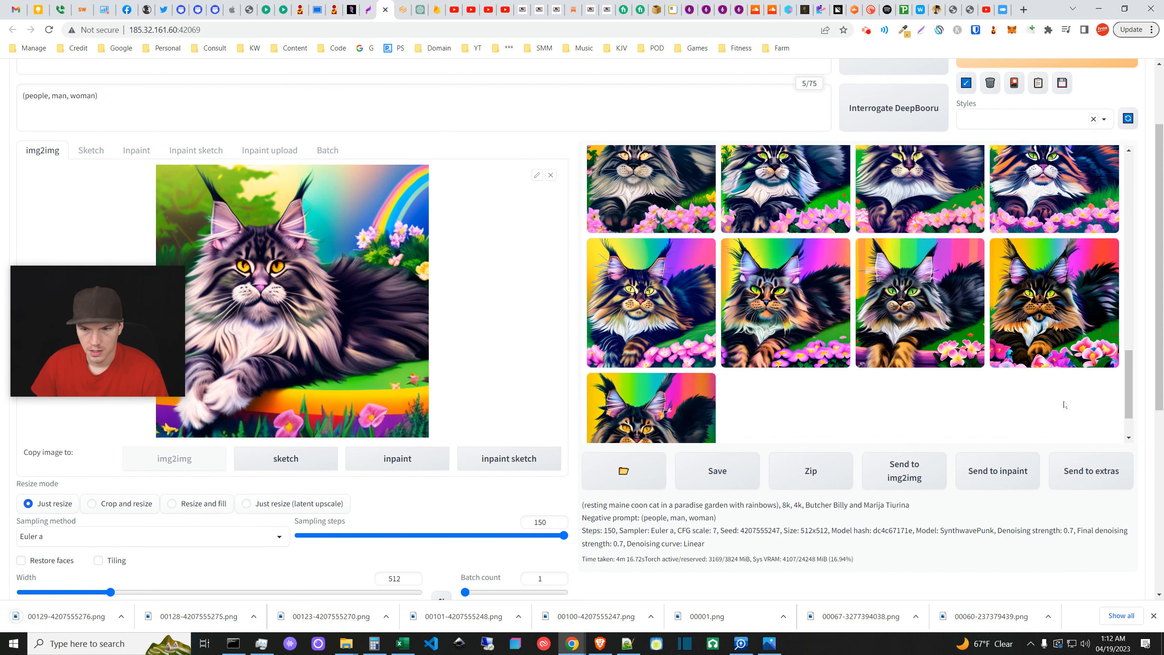
# - Preview the row 2, column 4 cat, then view the last grid image fullscreen
pyautogui.click(1052, 324)
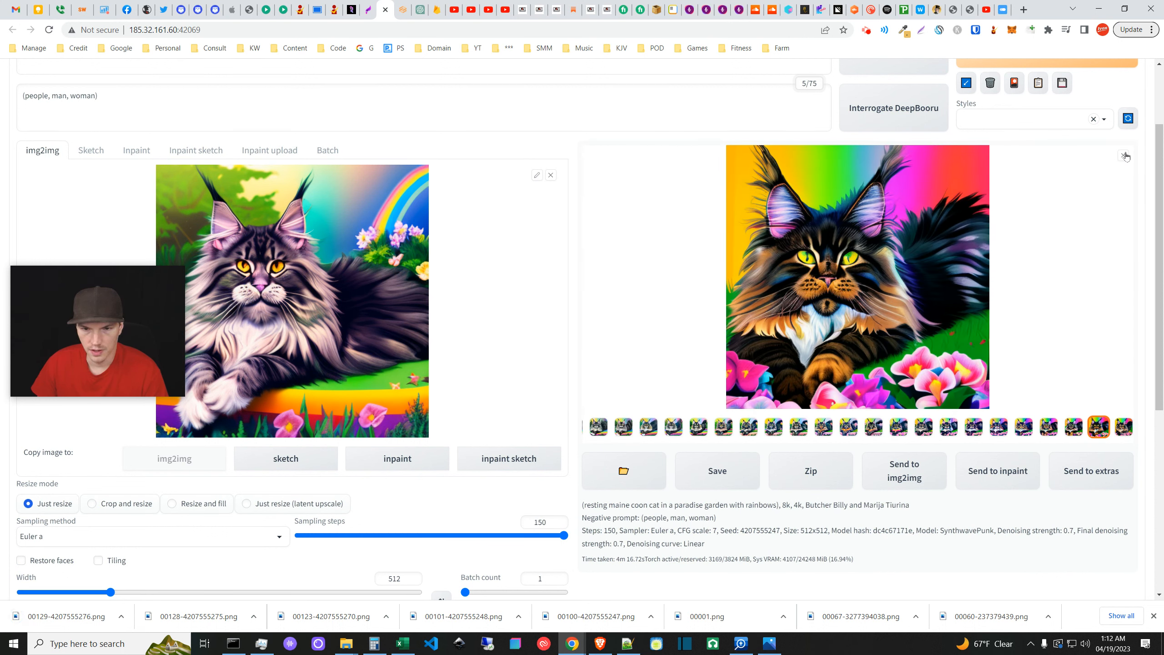
pyautogui.click(1123, 156)
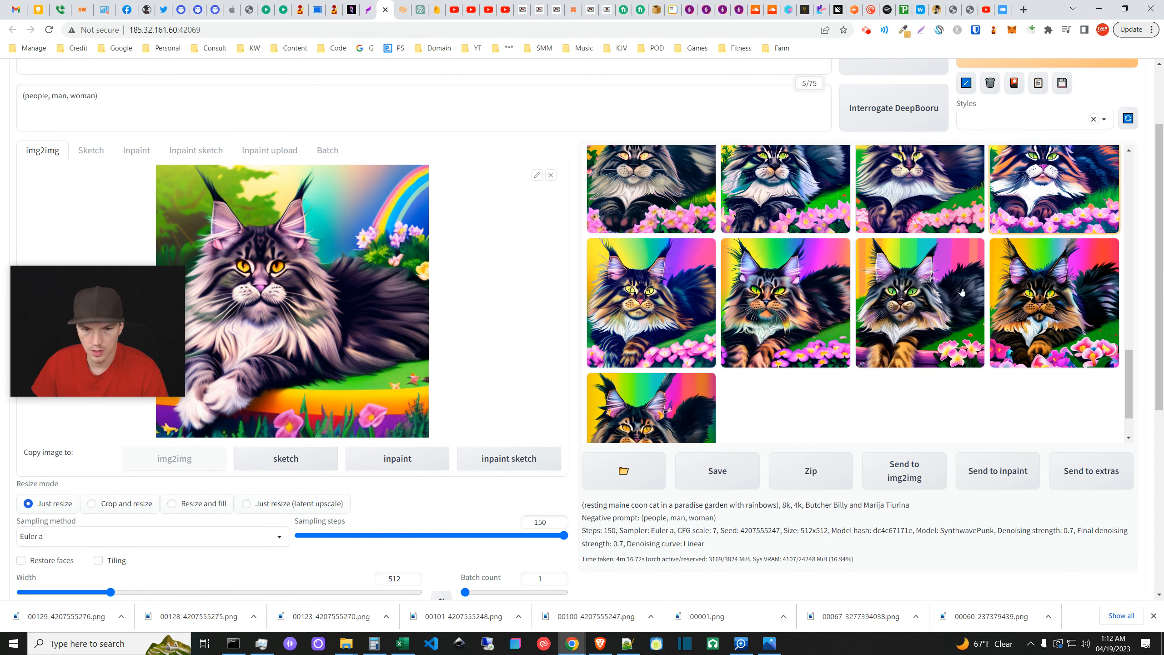
pyautogui.scroll(-2, 687, 363)
pyautogui.click(715, 373)
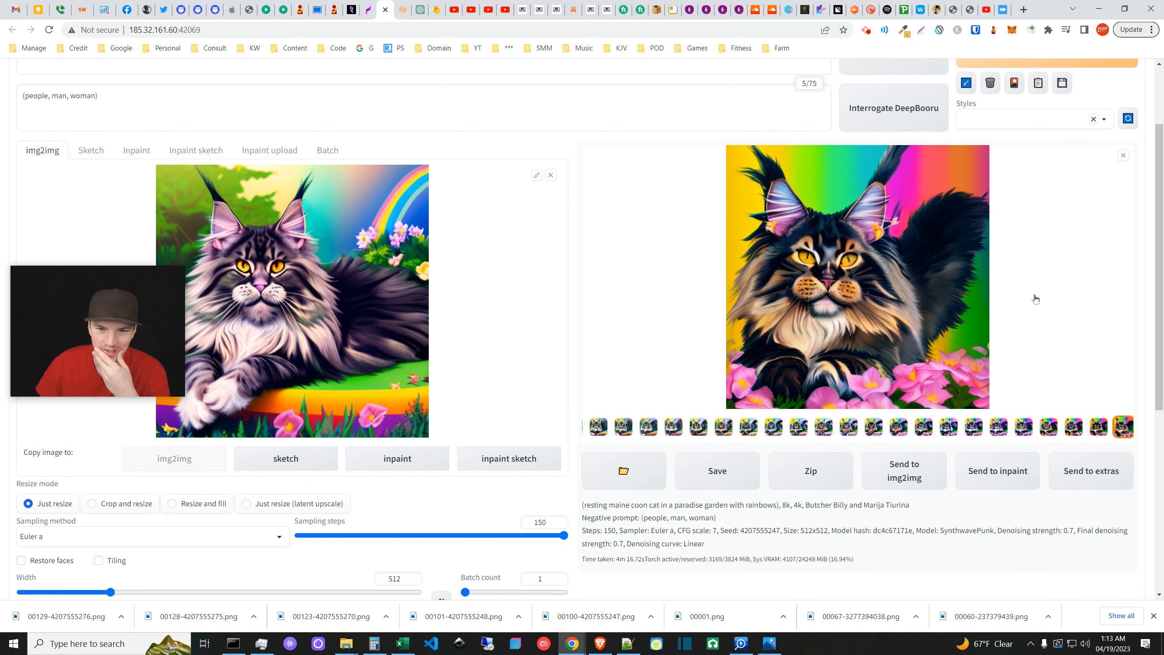
pyautogui.rightClick(928, 294)
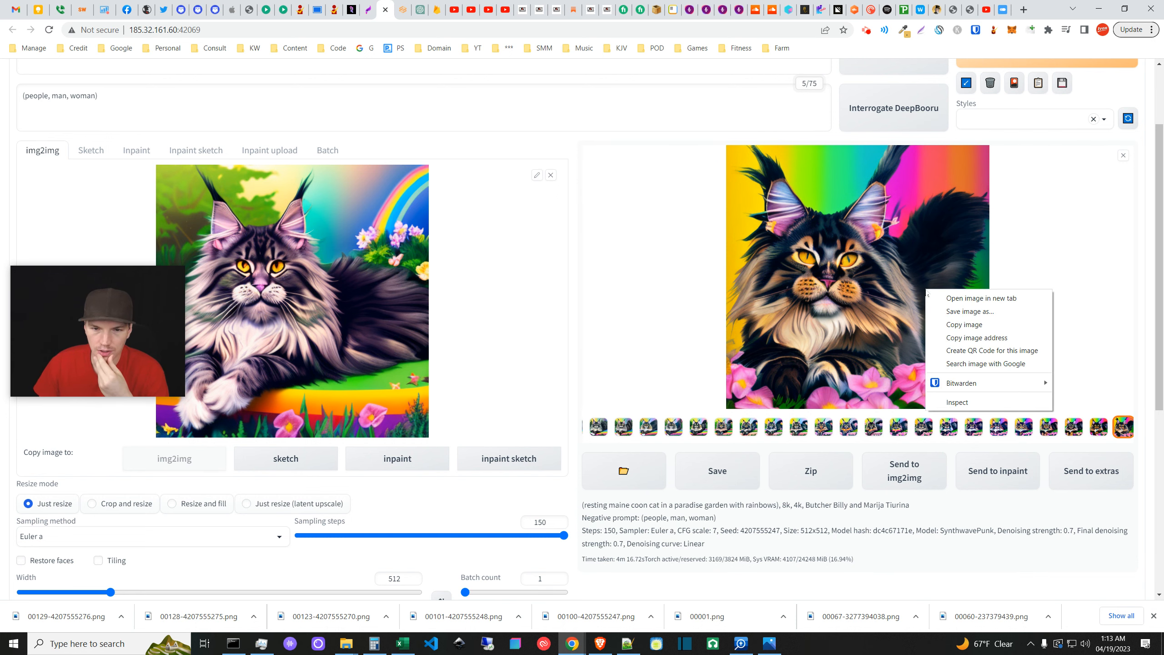
pyautogui.click(891, 237)
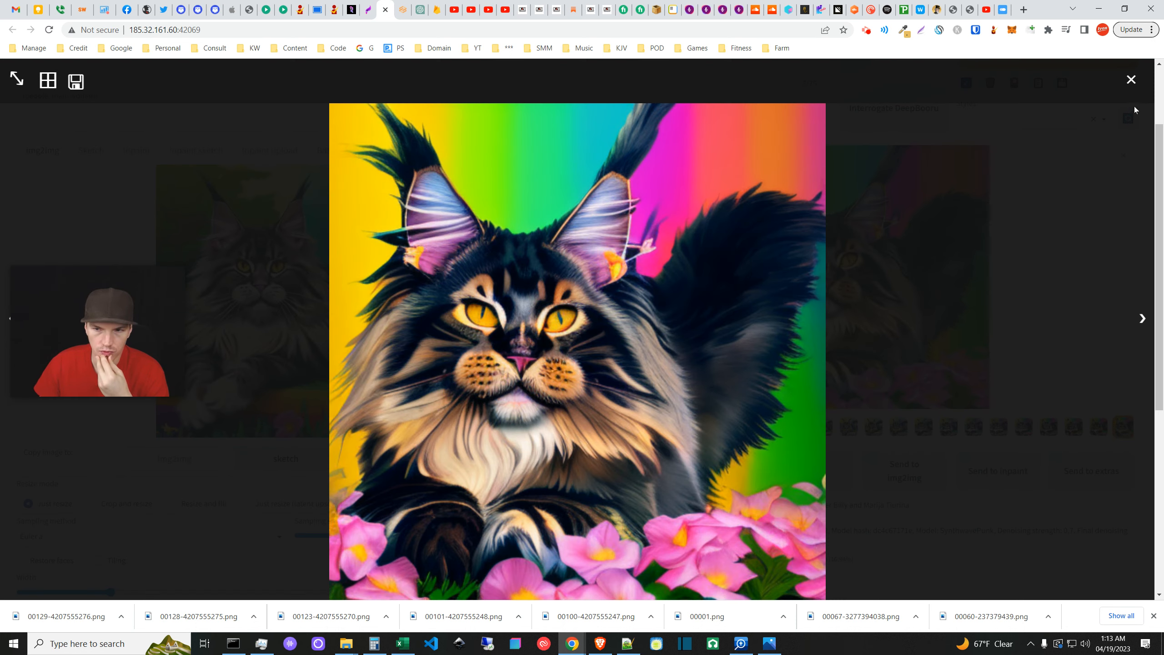
pyautogui.click(1129, 80)
# - Save that last cat image as 00131-4207555278.png and enlarge the second cat image
pyautogui.rightClick(888, 321)
pyautogui.click(916, 344)
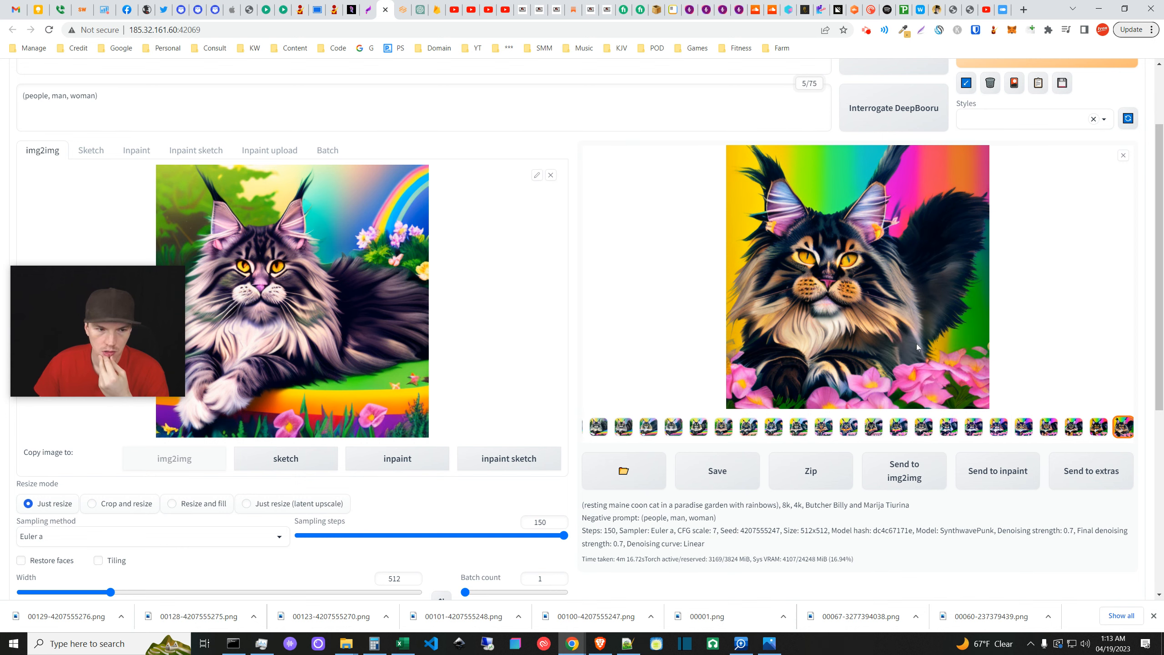
pyautogui.press('Return')
pyautogui.click(1123, 155)
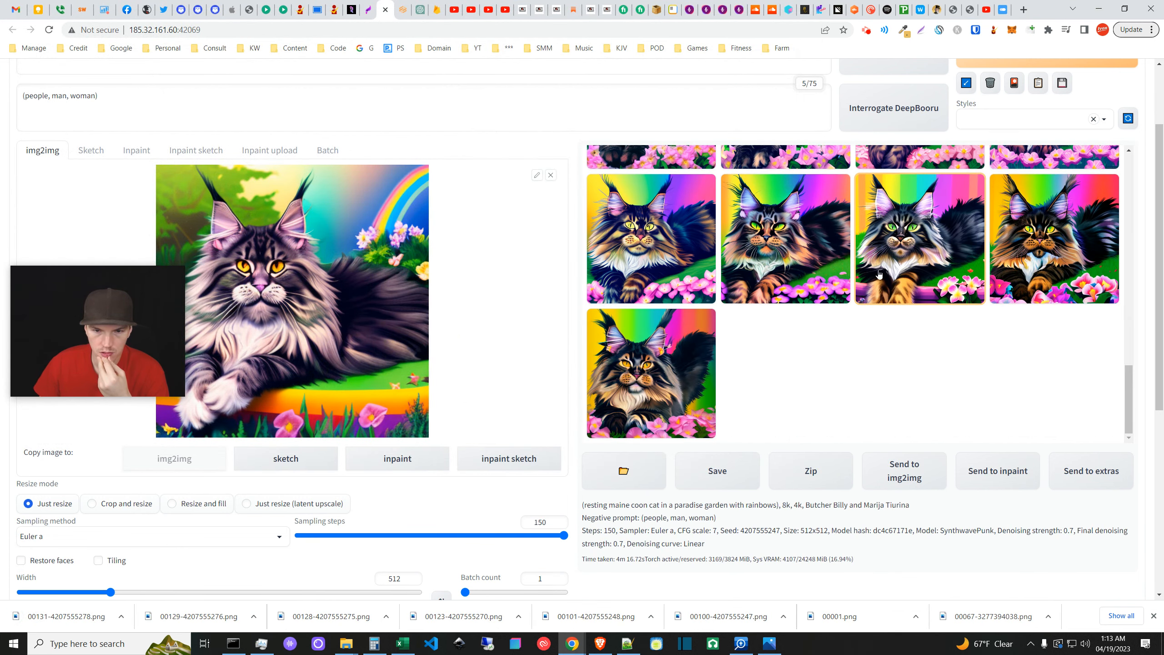
pyautogui.click(800, 265)
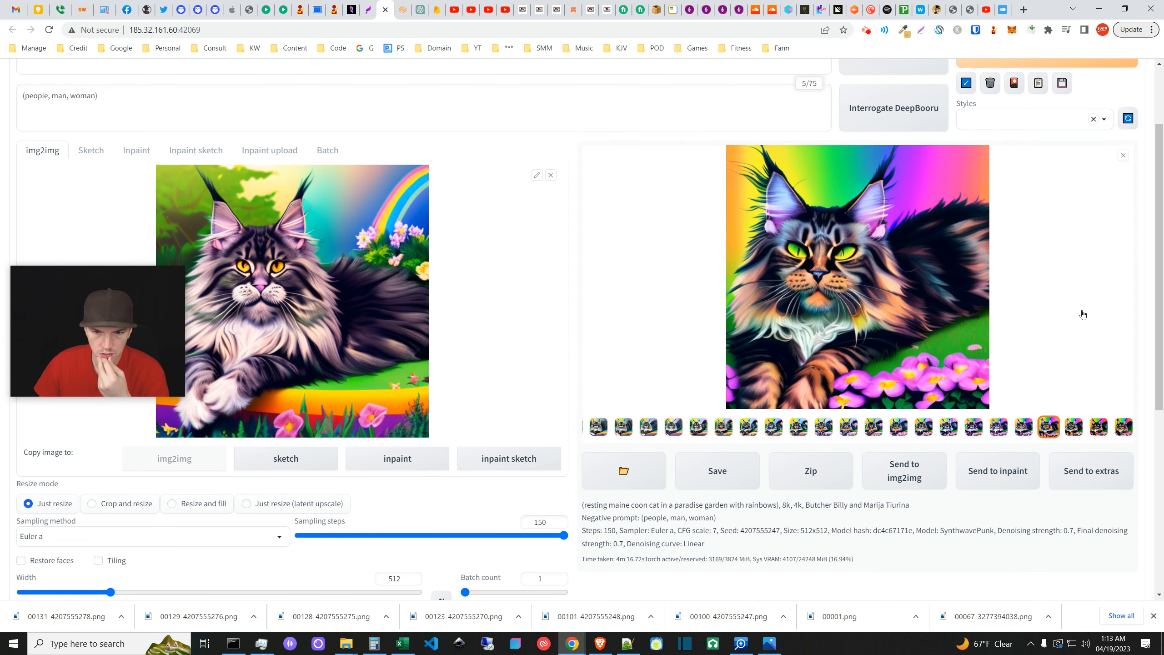
# - Swap the enlarged preview for a different rainbow-striped cat variation
pyautogui.click(1123, 156)
pyautogui.click(885, 224)
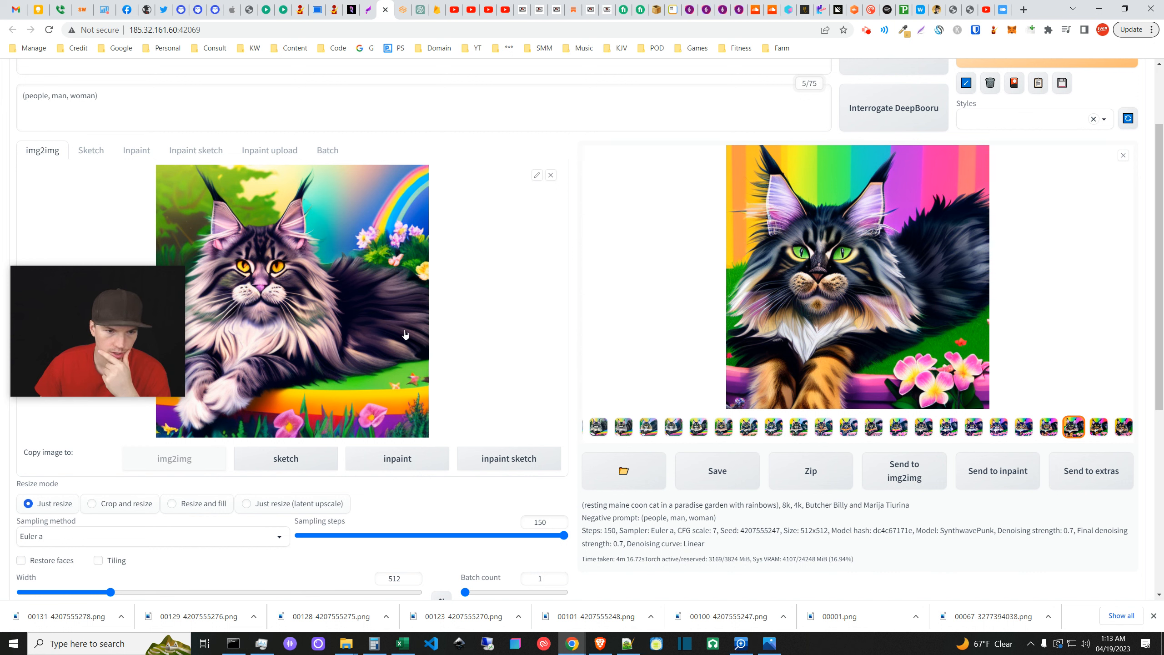
# - Return to the thumbnail grid, scroll up, and briefly preview the second top-row garden cat
pyautogui.click(1124, 156)
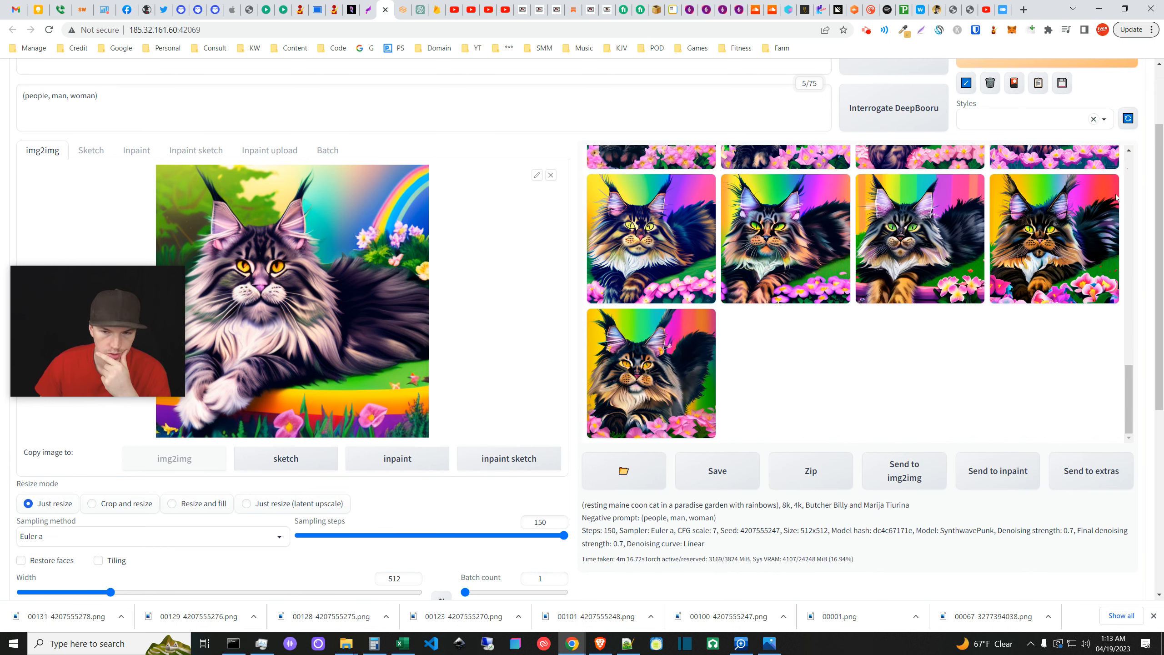
pyautogui.scroll(1, 1107, 405)
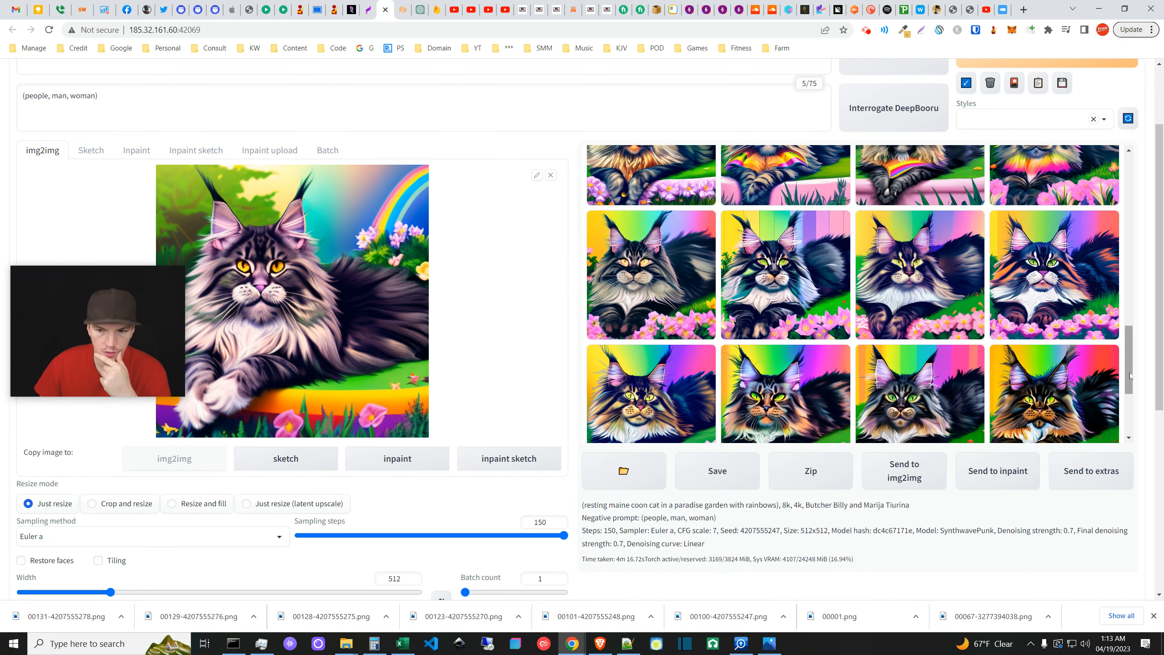
pyautogui.moveTo(1128, 371); pyautogui.dragTo(1140, 170)
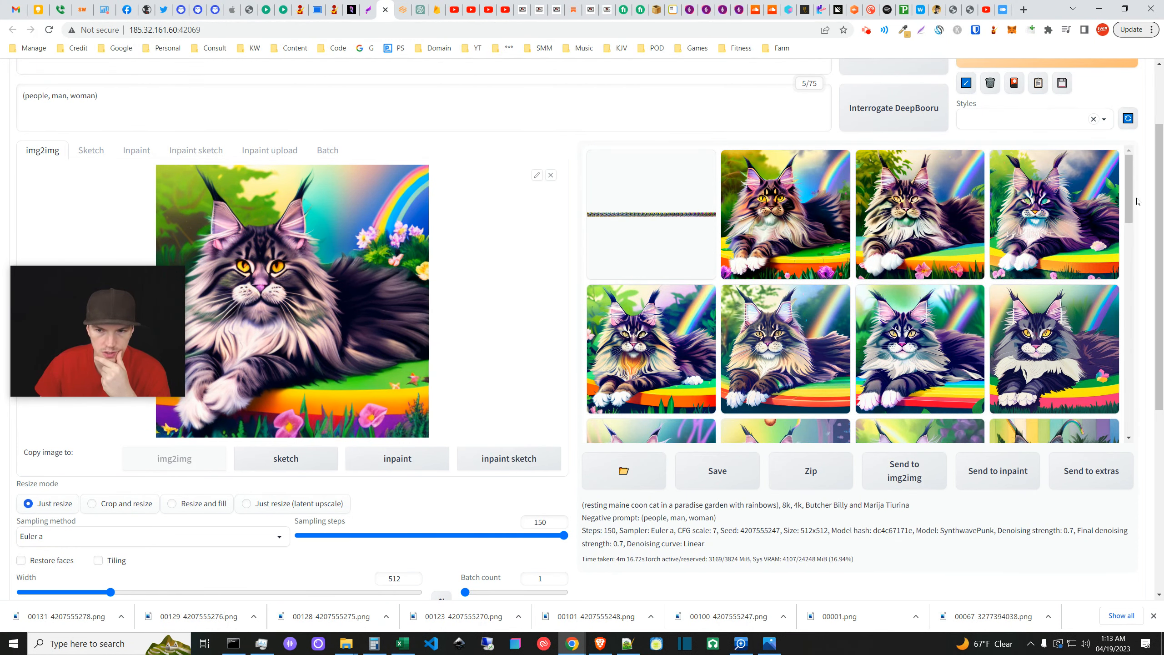
pyautogui.moveTo(1162, 185)
pyautogui.mouseDown()
pyautogui.moveTo(1162, 198)
pyautogui.moveTo(1160, 178)
pyautogui.mouseUp()
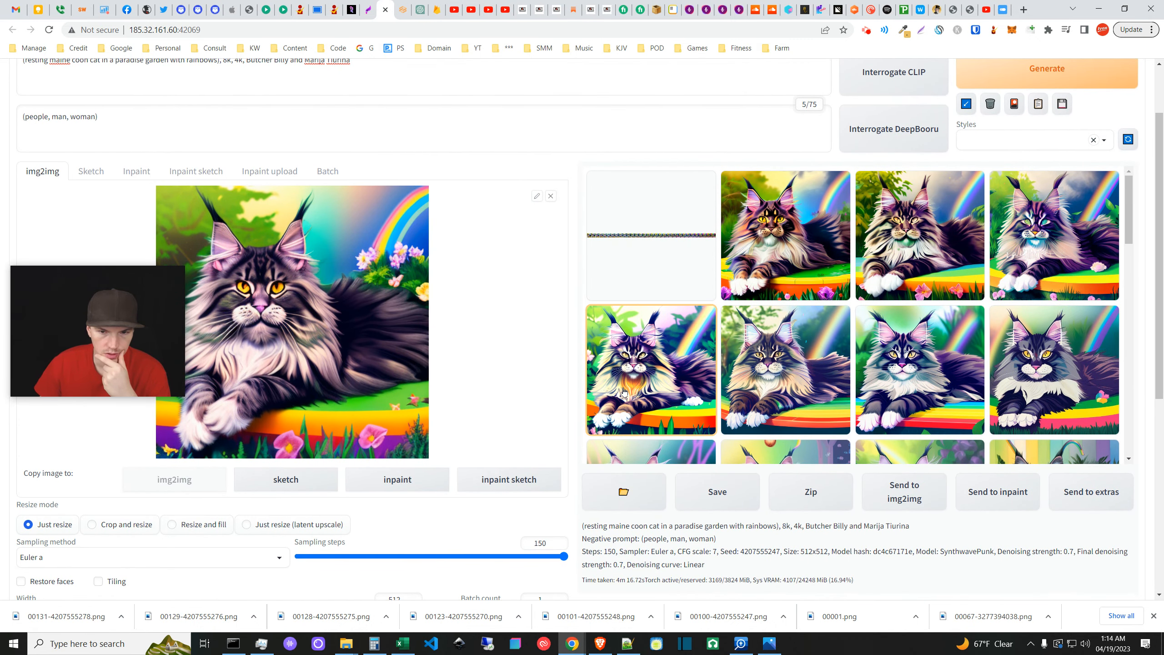
pyautogui.click(808, 252)
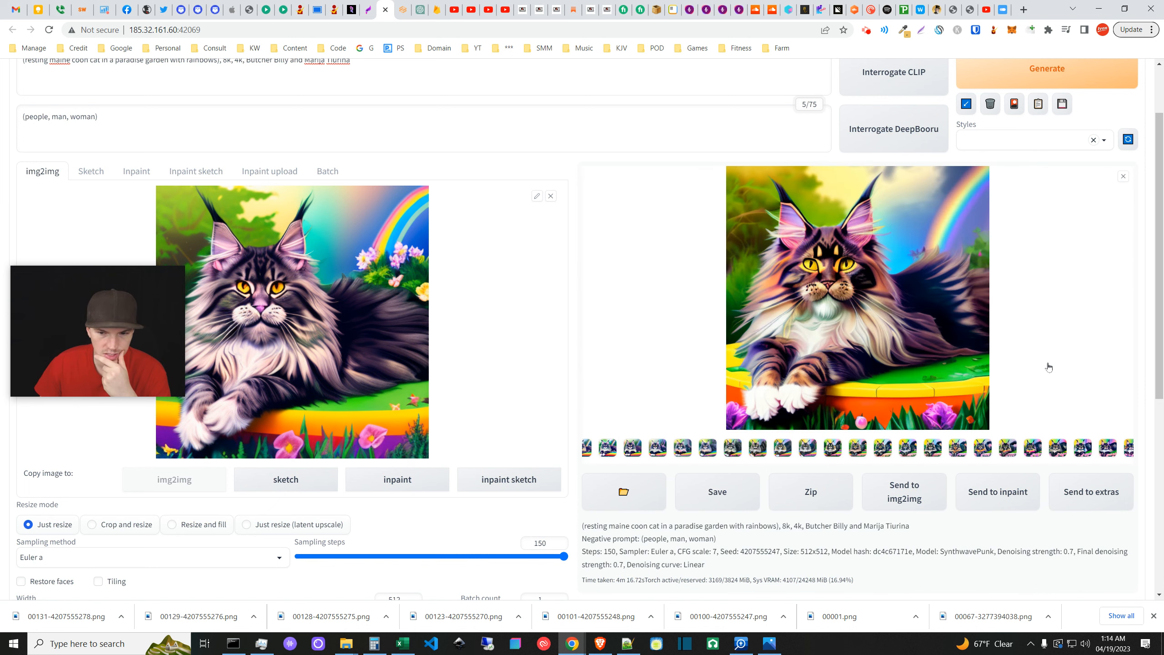
pyautogui.click(1122, 176)
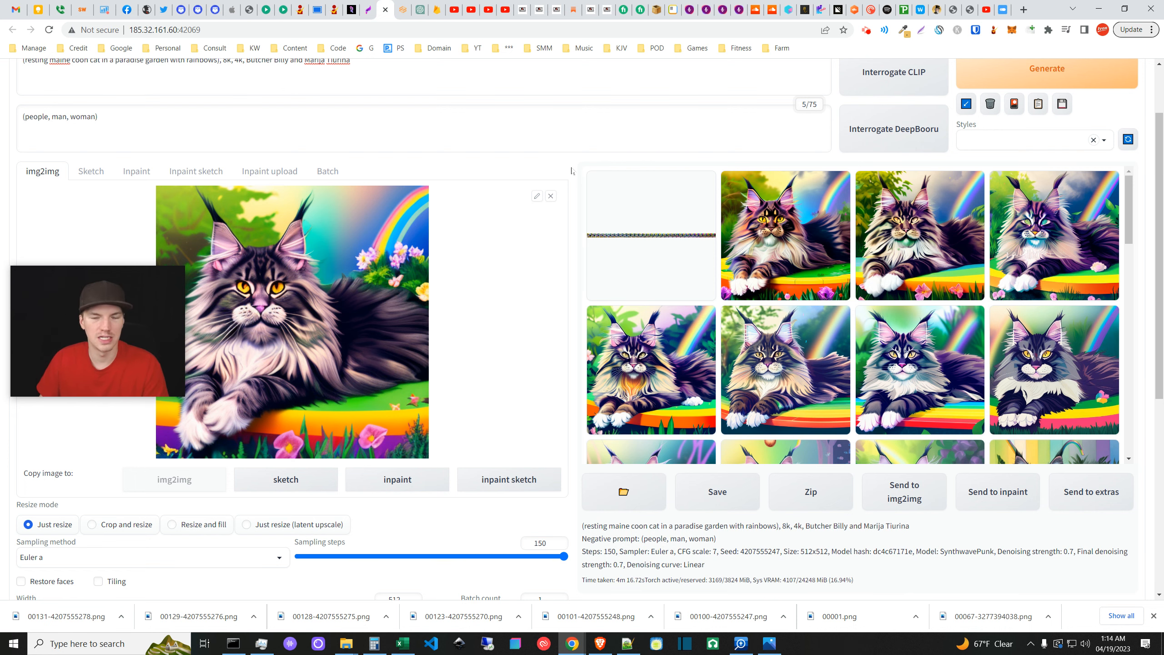
# - Switch to the File Explorer Downloads window listing today's saved cat PNGs
pyautogui.scroll(2, 573, 183)
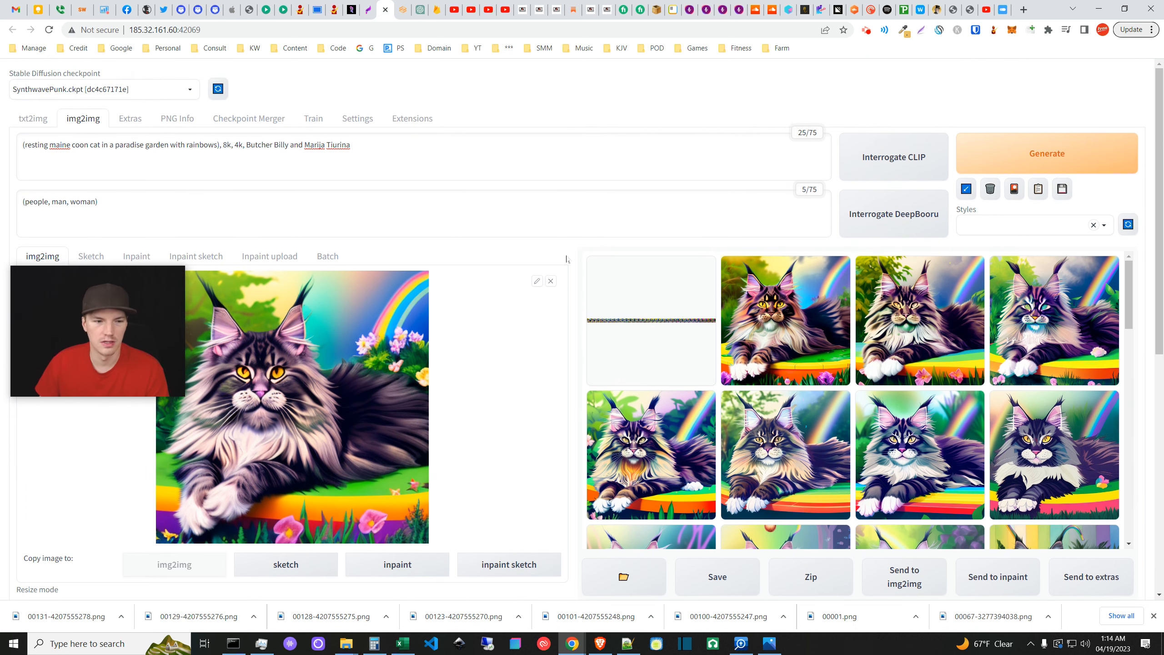
pyautogui.scroll(-1, 577, 256)
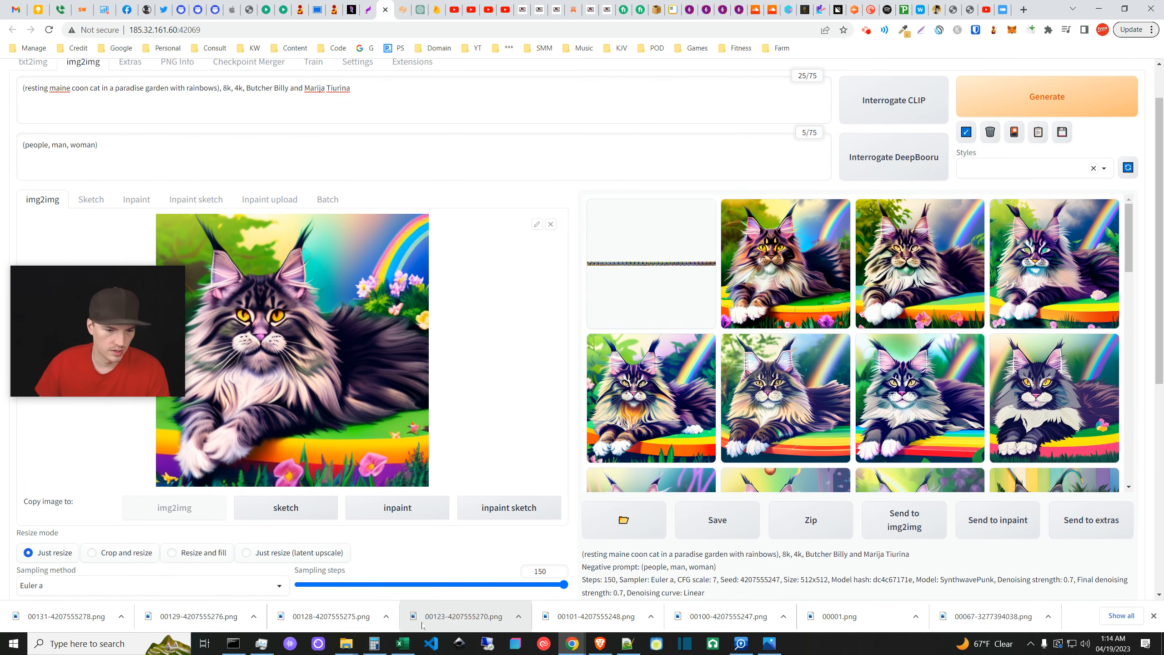
pyautogui.moveTo(346, 650)
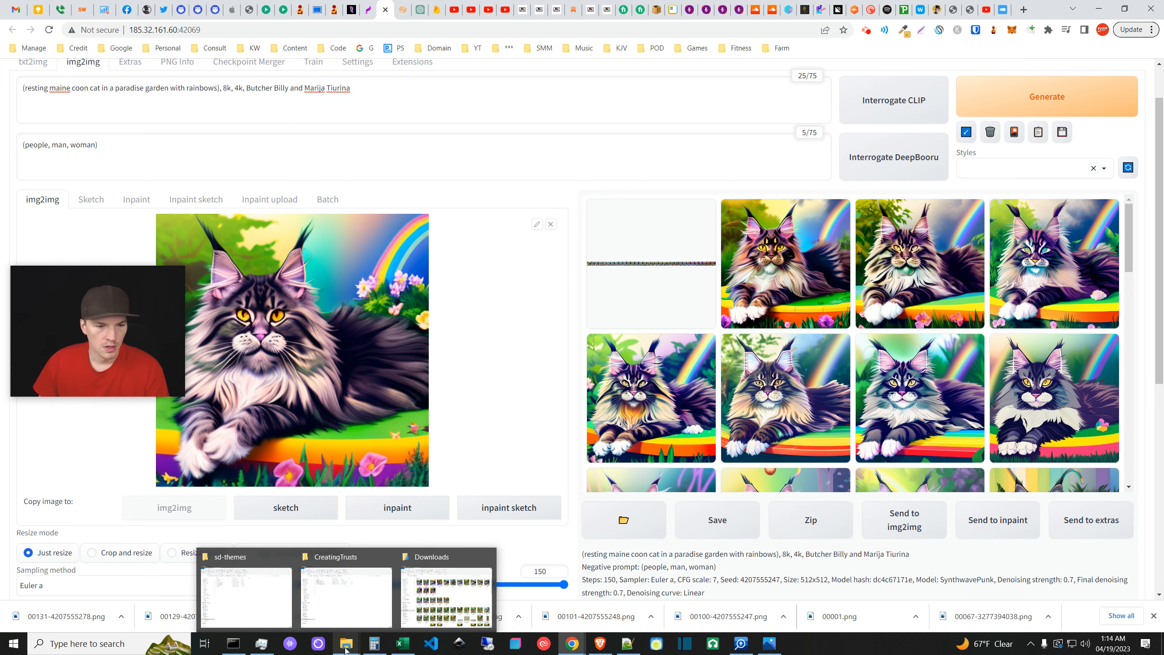
pyautogui.scroll(-5, 536, 484)
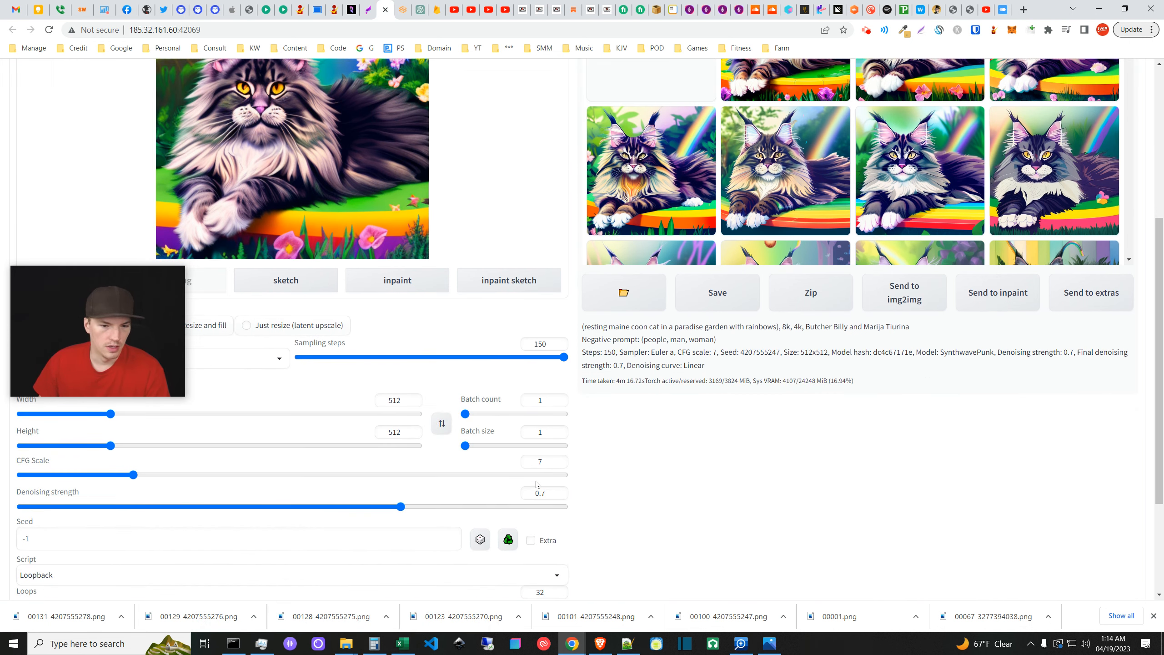
pyautogui.scroll(5, 536, 484)
pyautogui.scroll(-2, 583, 372)
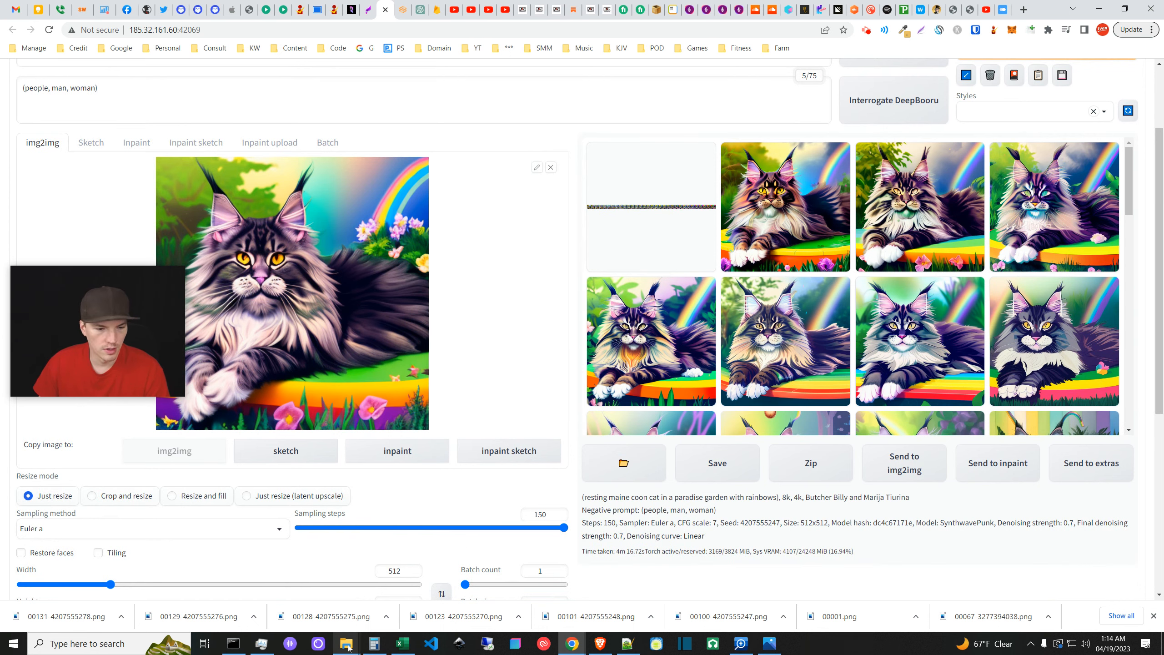
pyautogui.click(443, 598)
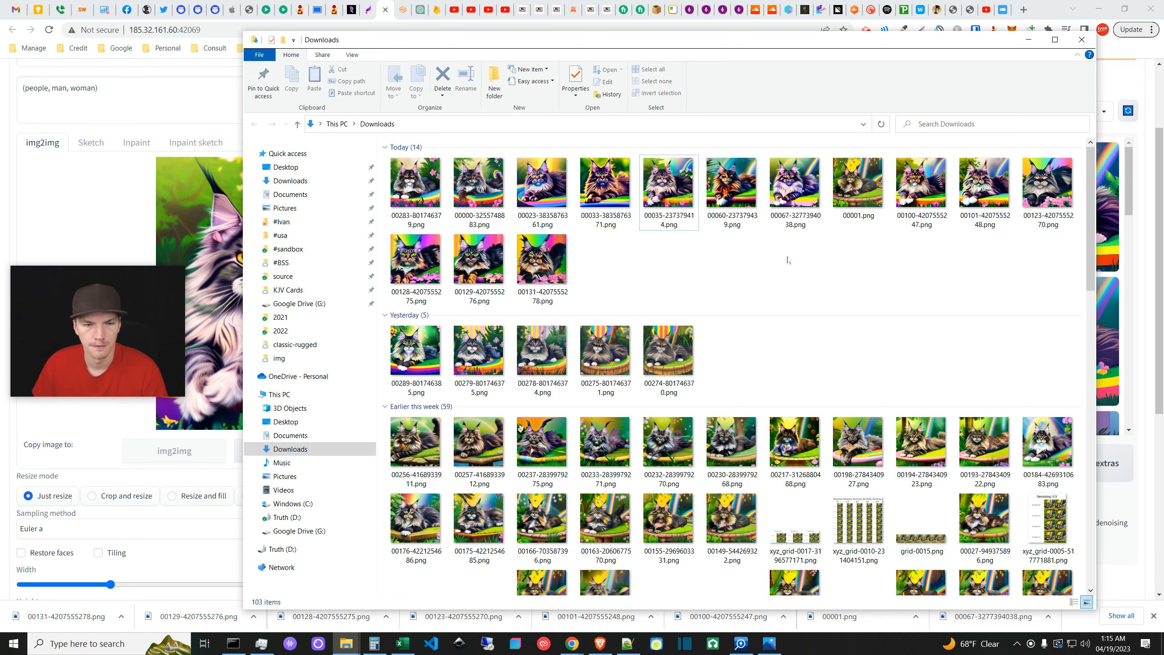
pyautogui.moveTo(692, 49)
pyautogui.mouseDown()
pyautogui.moveTo(903, 32)
pyautogui.moveTo(705, 43)
pyautogui.mouseUp()
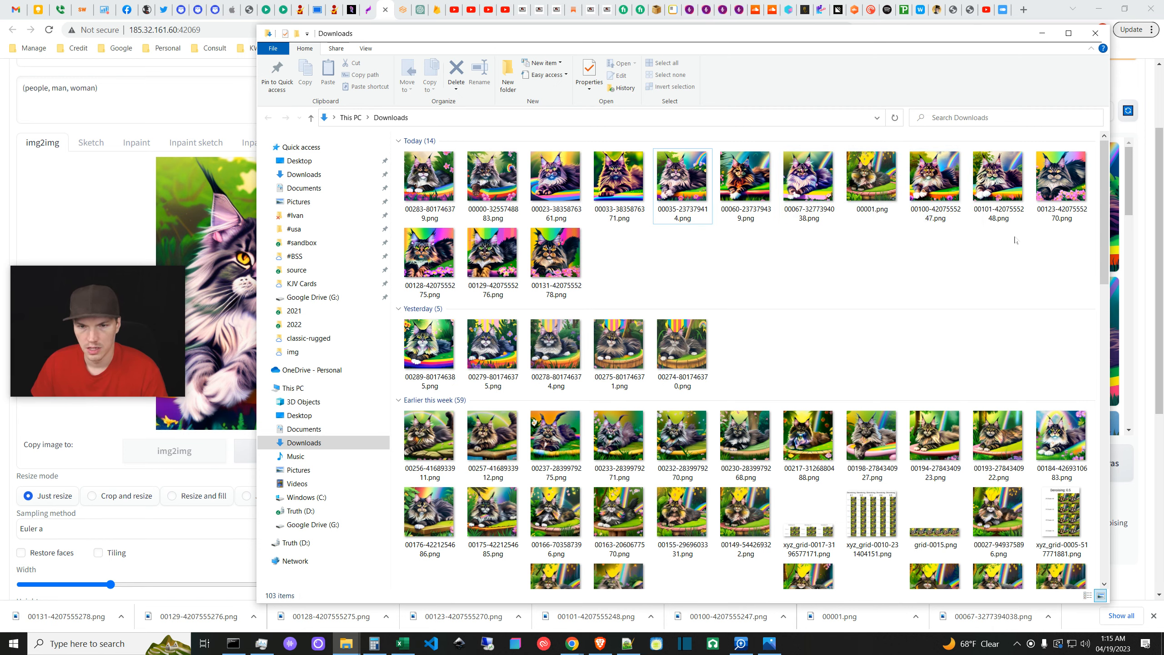
# - Open the 00060 cat image in Photos and flip through the neighbouring cat images back to 00001
pyautogui.click(742, 182)
pyautogui.doubleClick(742, 182)
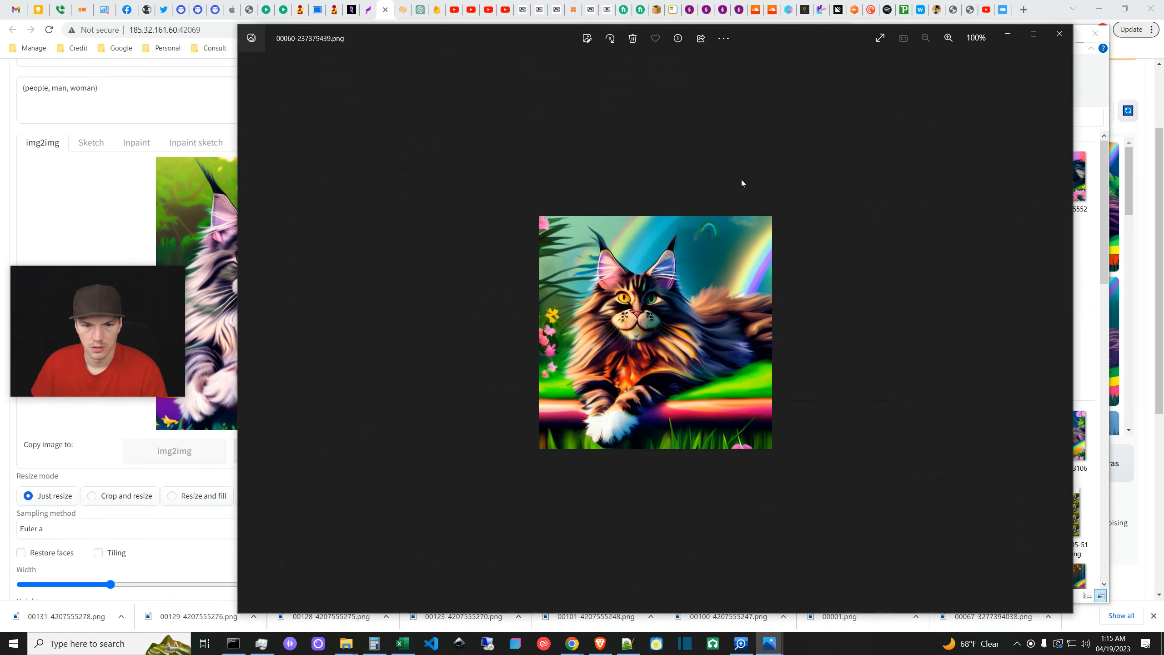
pyautogui.click(1063, 333)
pyautogui.click(1062, 333)
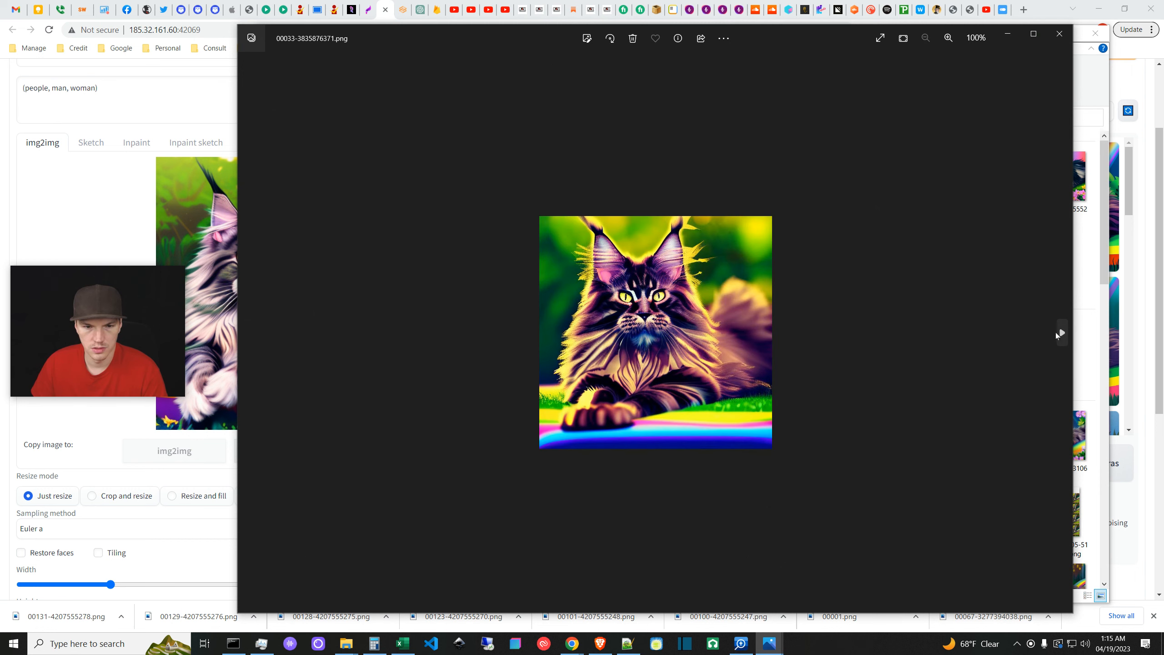
pyautogui.click(248, 333)
pyautogui.click(248, 333)
pyautogui.click(248, 334)
pyautogui.click(248, 333)
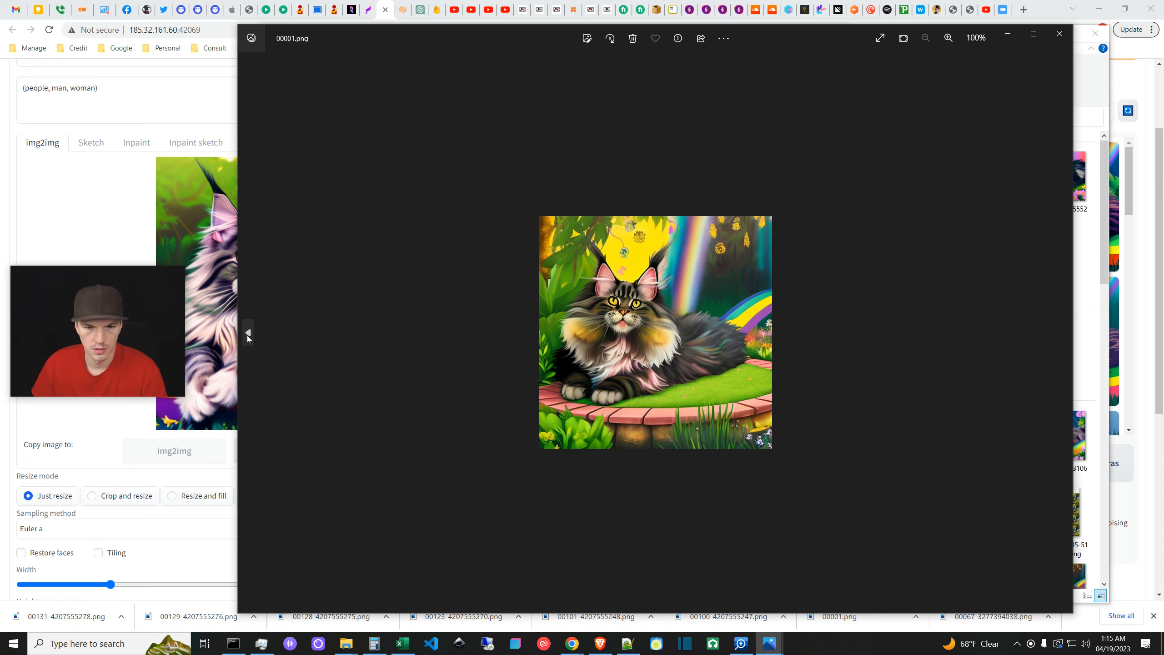
pyautogui.click(1058, 34)
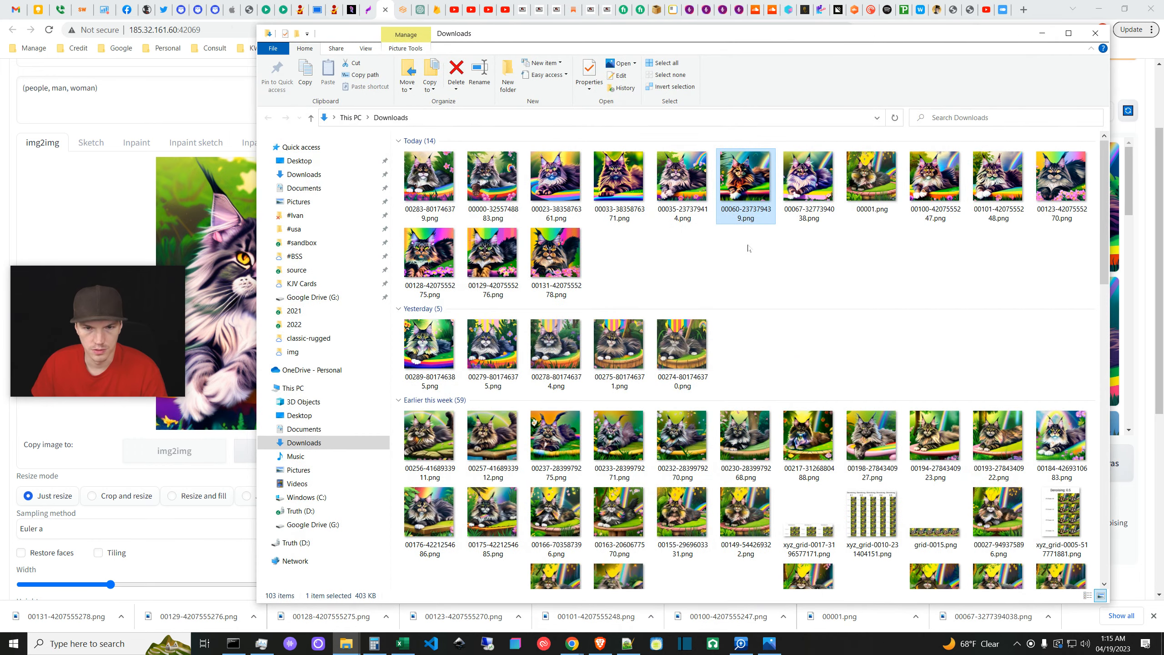
# - Step through 00067, 00001 and 00100, then delete 00101-4207555248.png
pyautogui.doubleClick(753, 200)
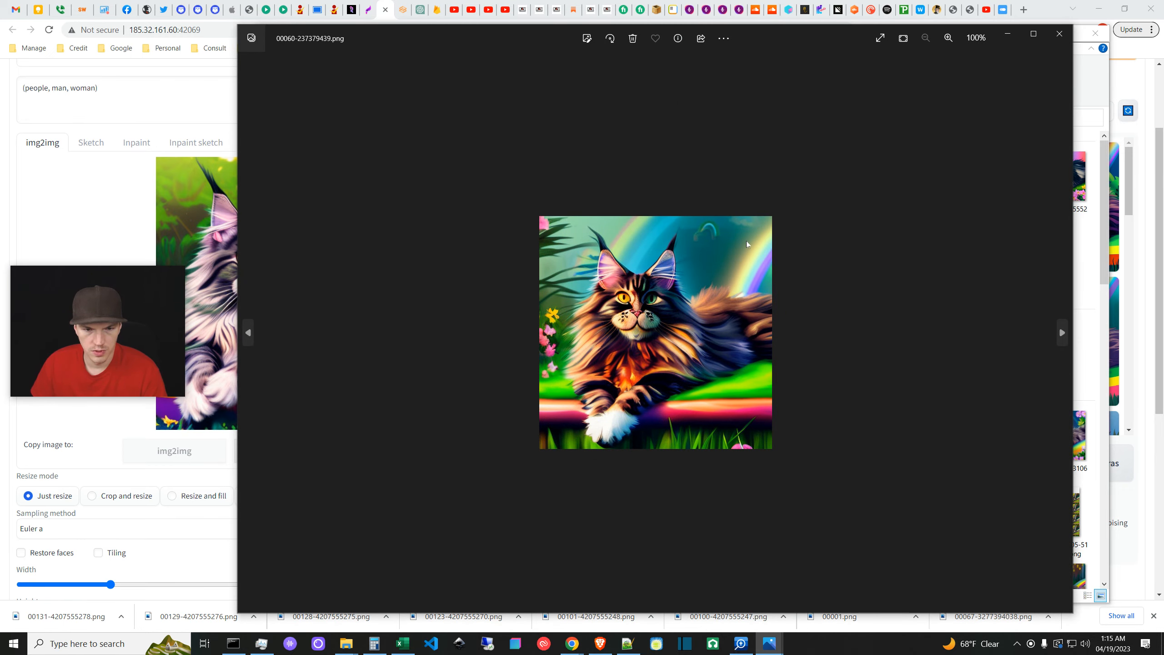
pyautogui.click(249, 336)
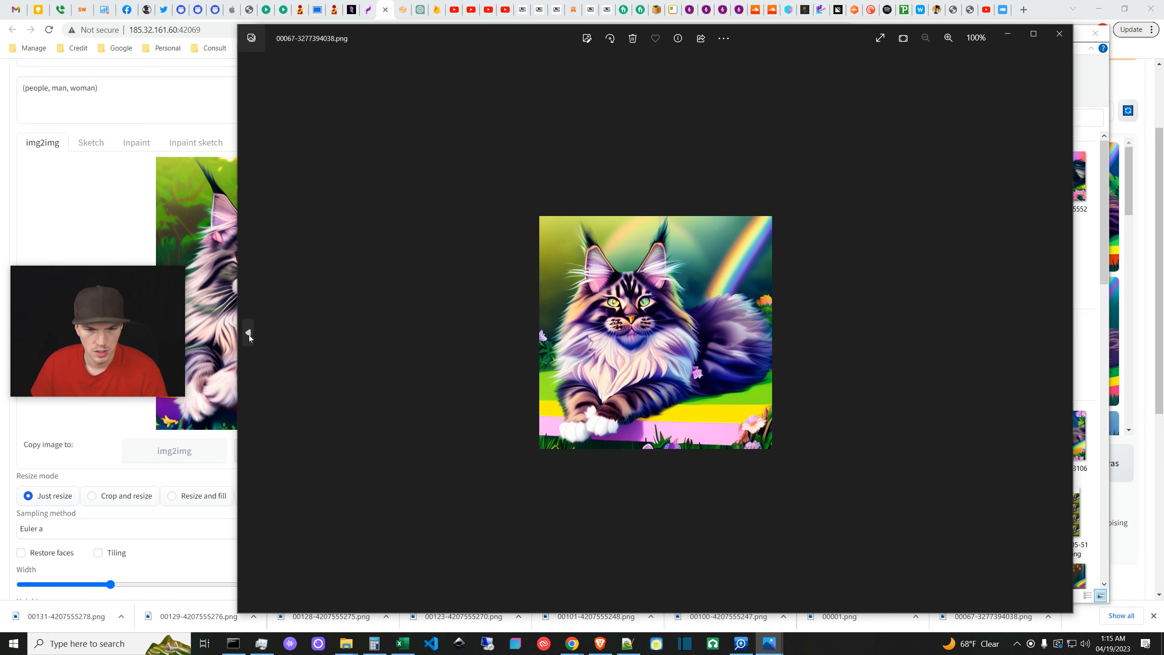
pyautogui.click(249, 335)
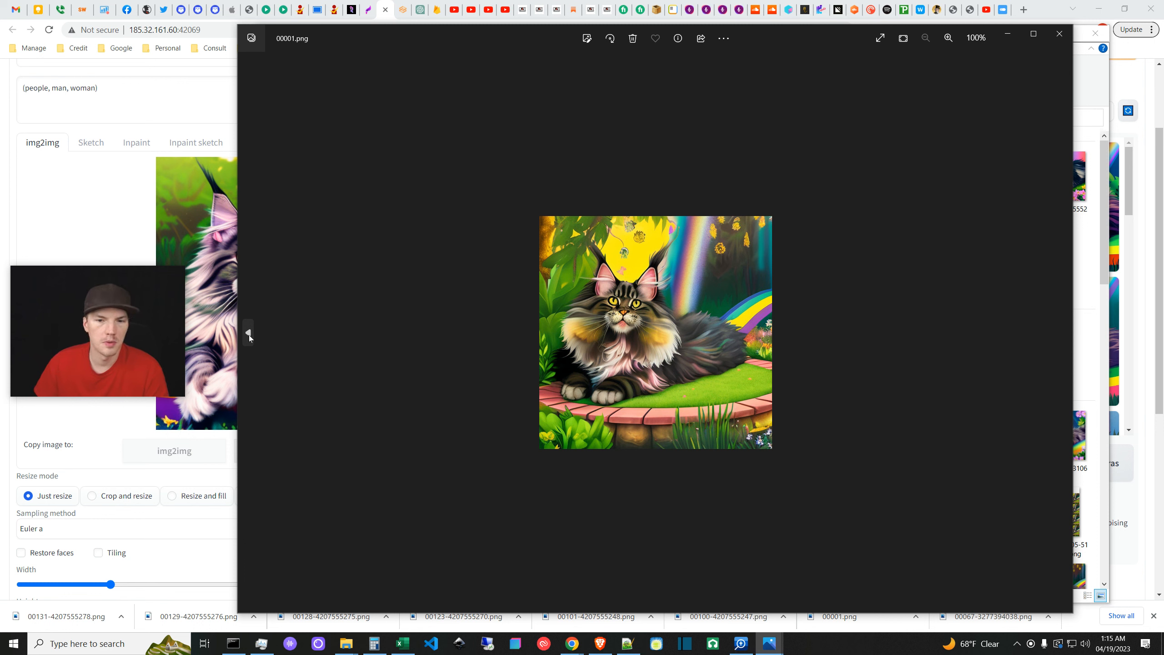
pyautogui.click(249, 334)
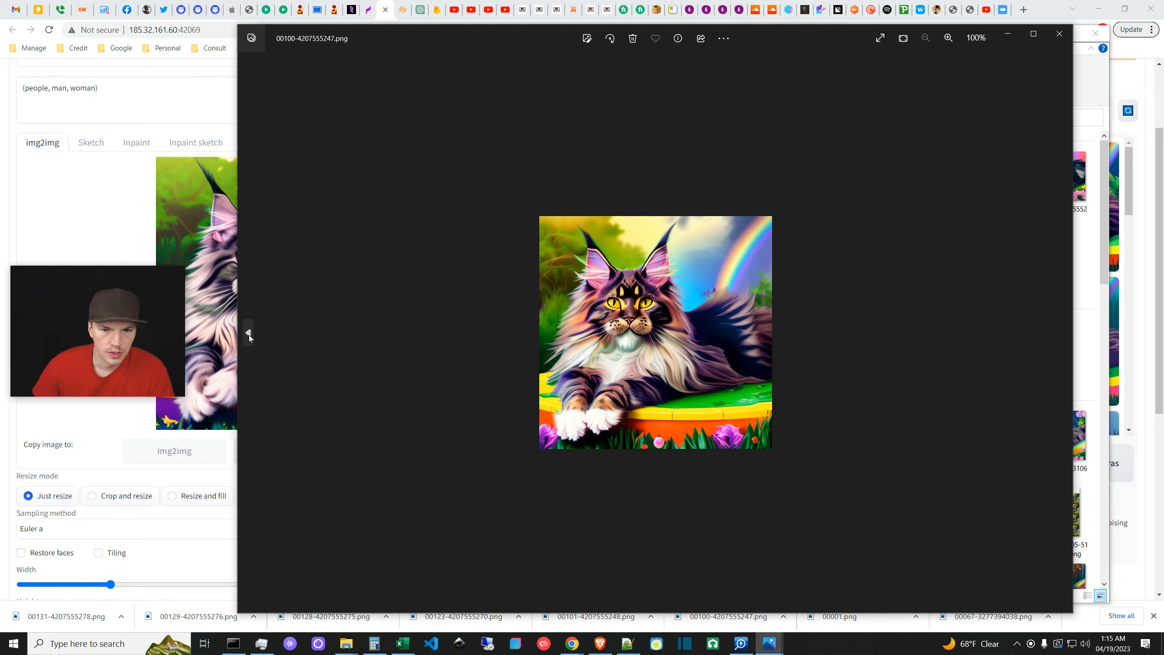
pyautogui.click(249, 335)
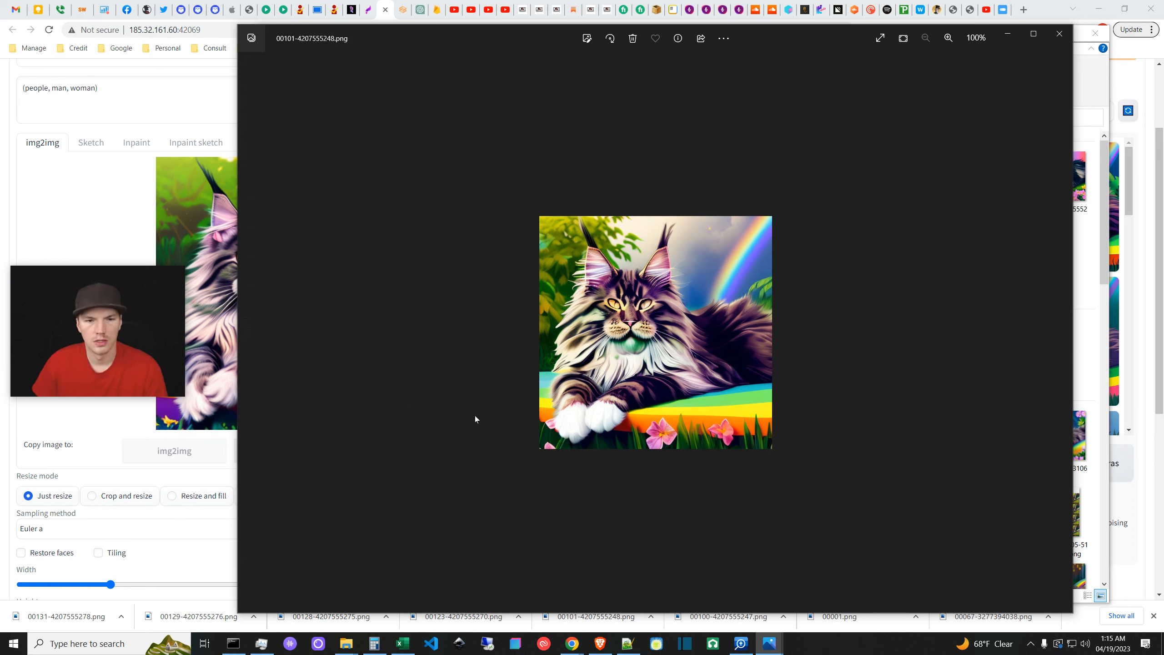
pyautogui.press('Right')
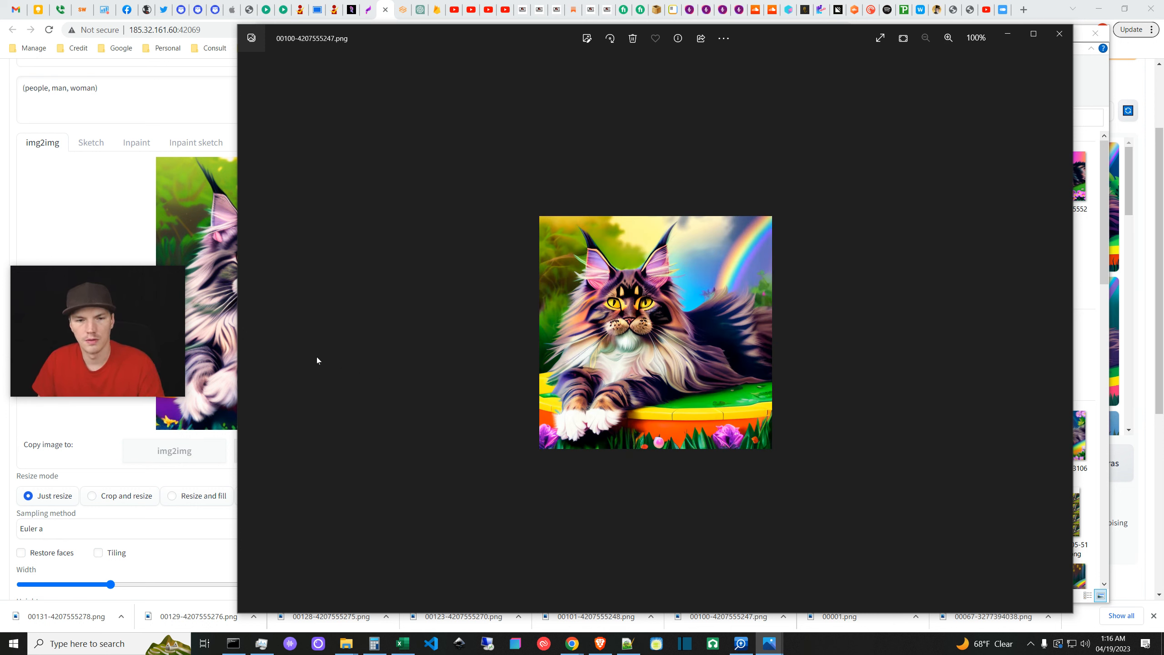
pyautogui.click(249, 335)
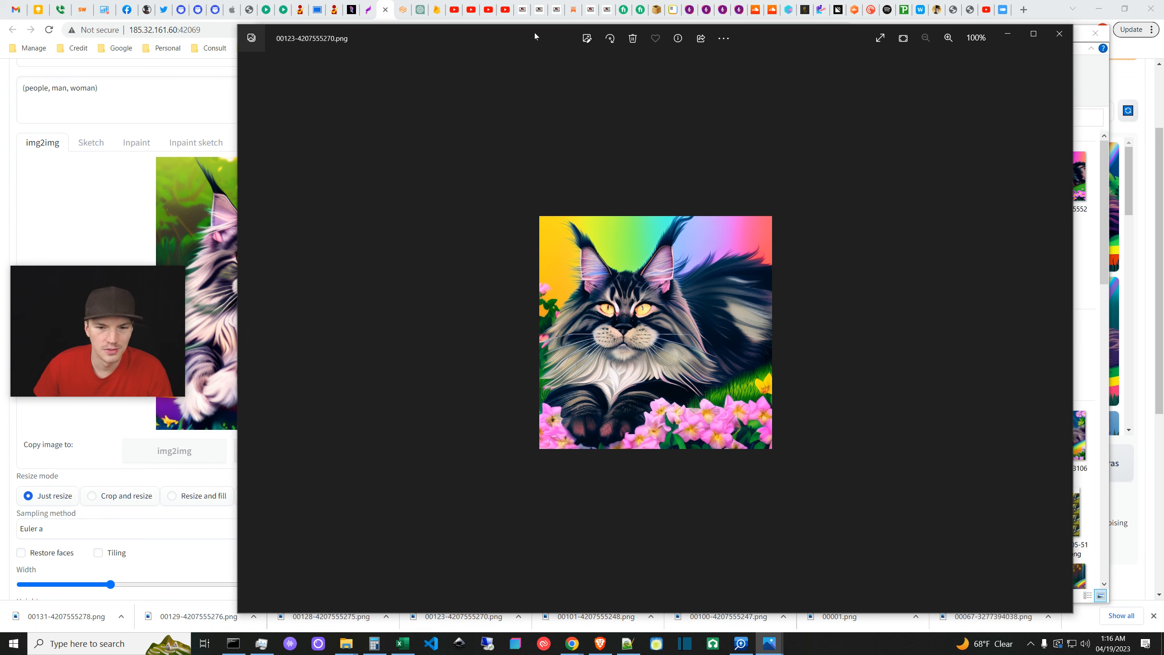
# - Compare the 00128, 00129 and 00131 cat images by stepping back and forth
pyautogui.moveTo(534, 34); pyautogui.dragTo(558, 32)
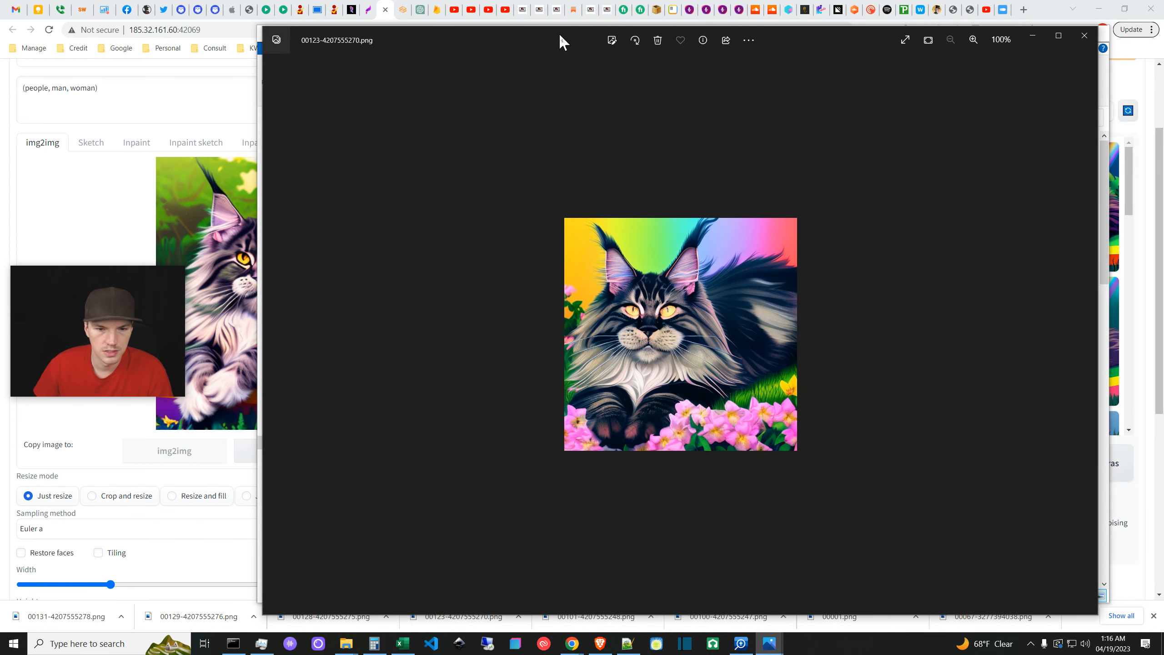
pyautogui.click(276, 334)
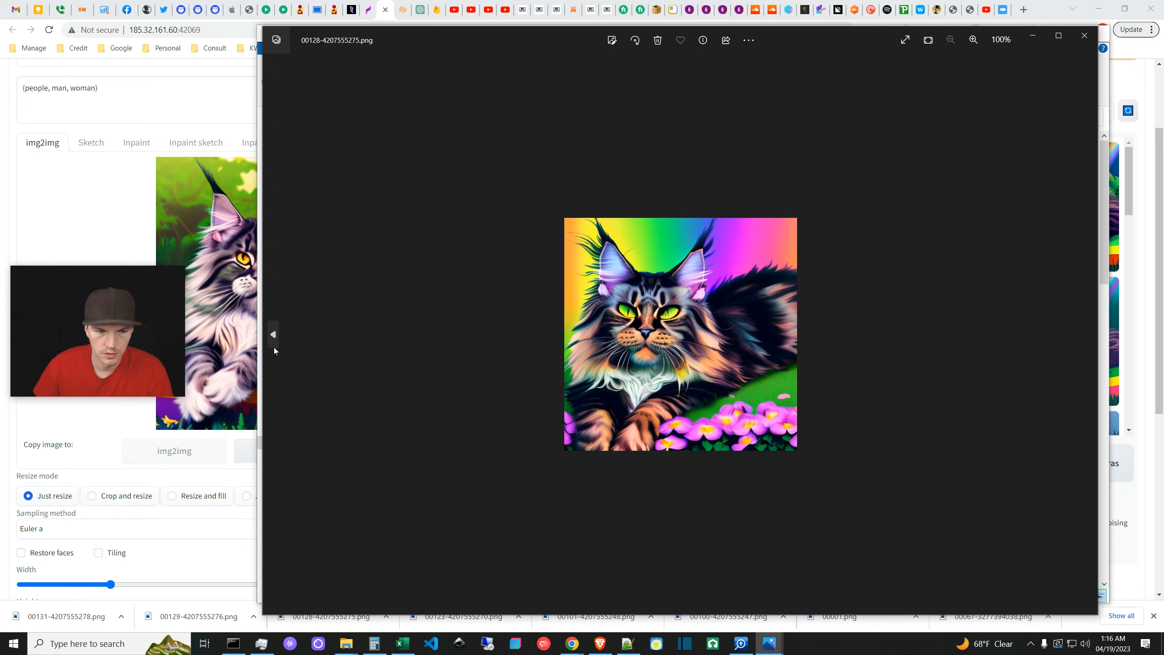
pyautogui.click(274, 334)
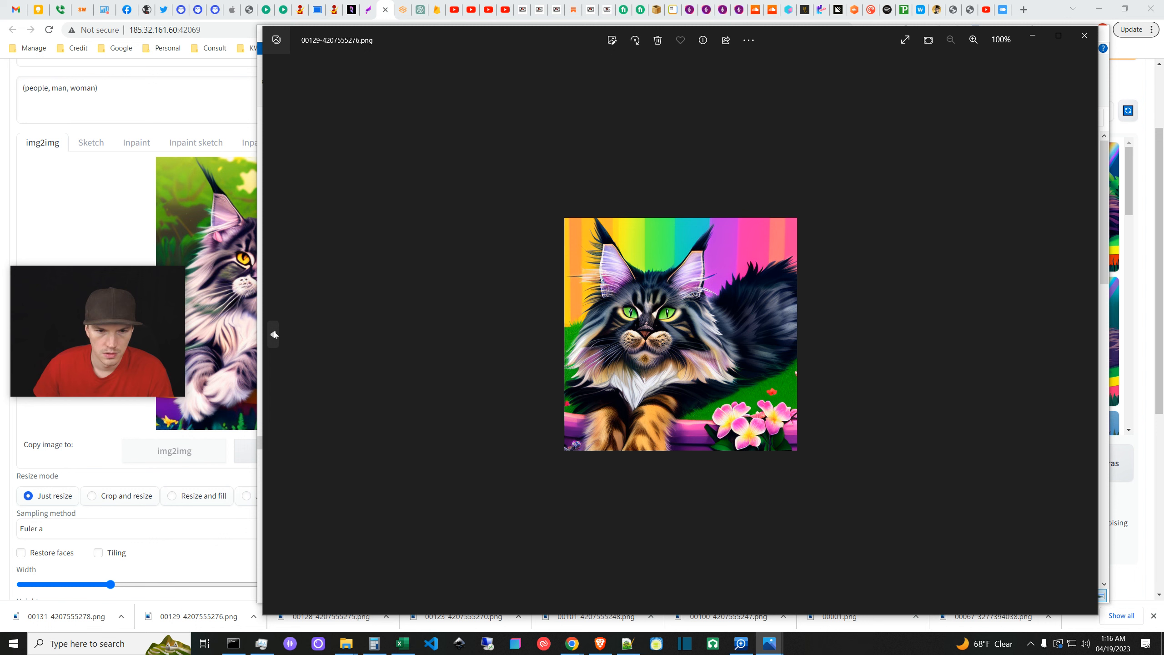
pyautogui.click(274, 334)
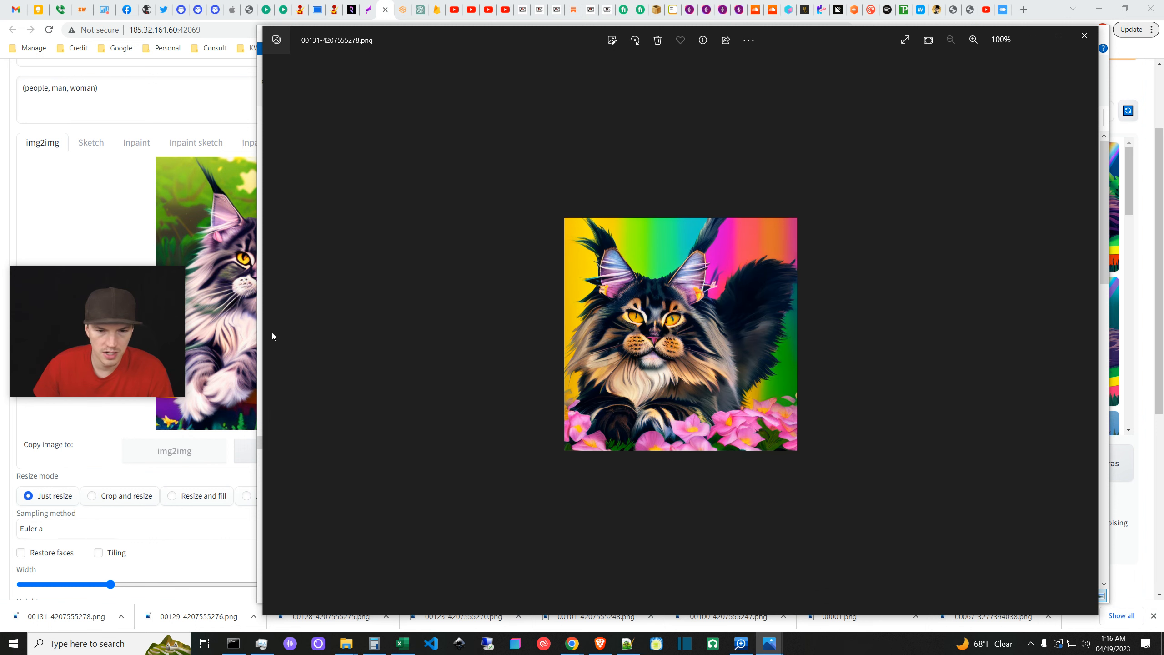
pyautogui.click(1087, 334)
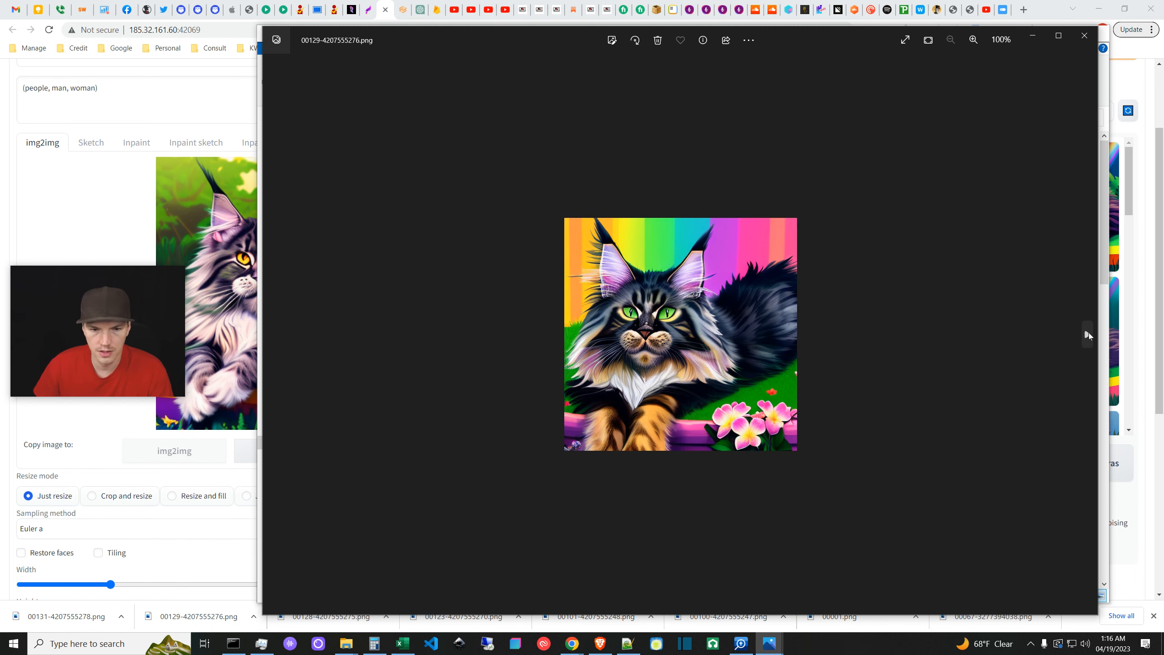
pyautogui.click(1088, 334)
pyautogui.click(1088, 335)
pyautogui.click(1088, 334)
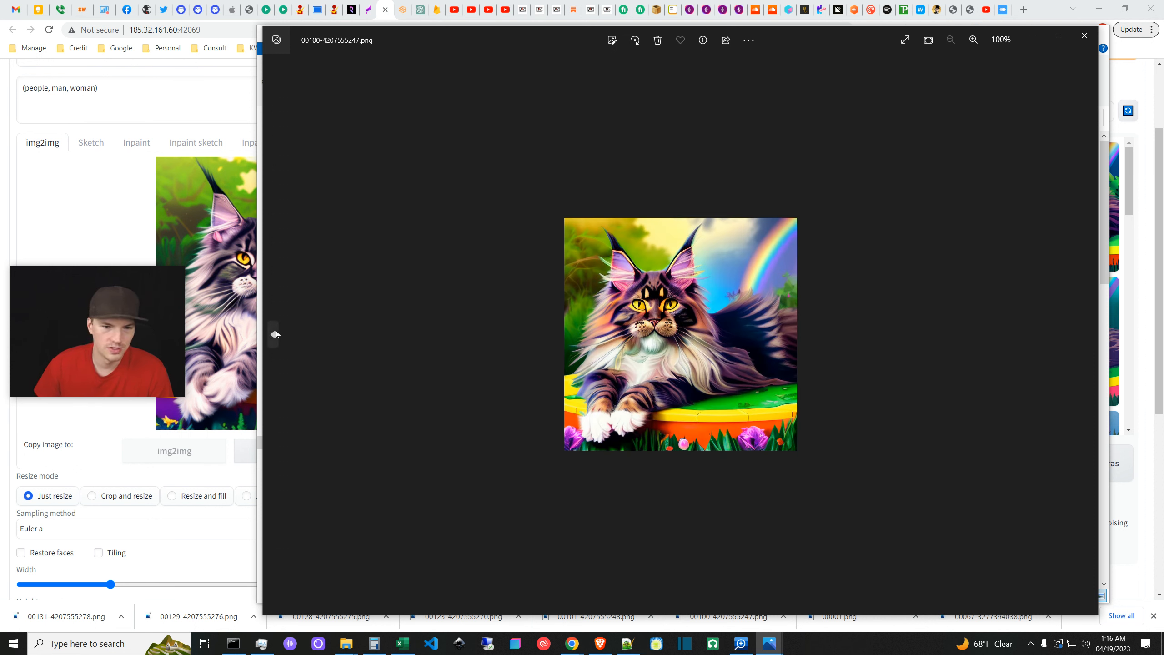
pyautogui.click(273, 333)
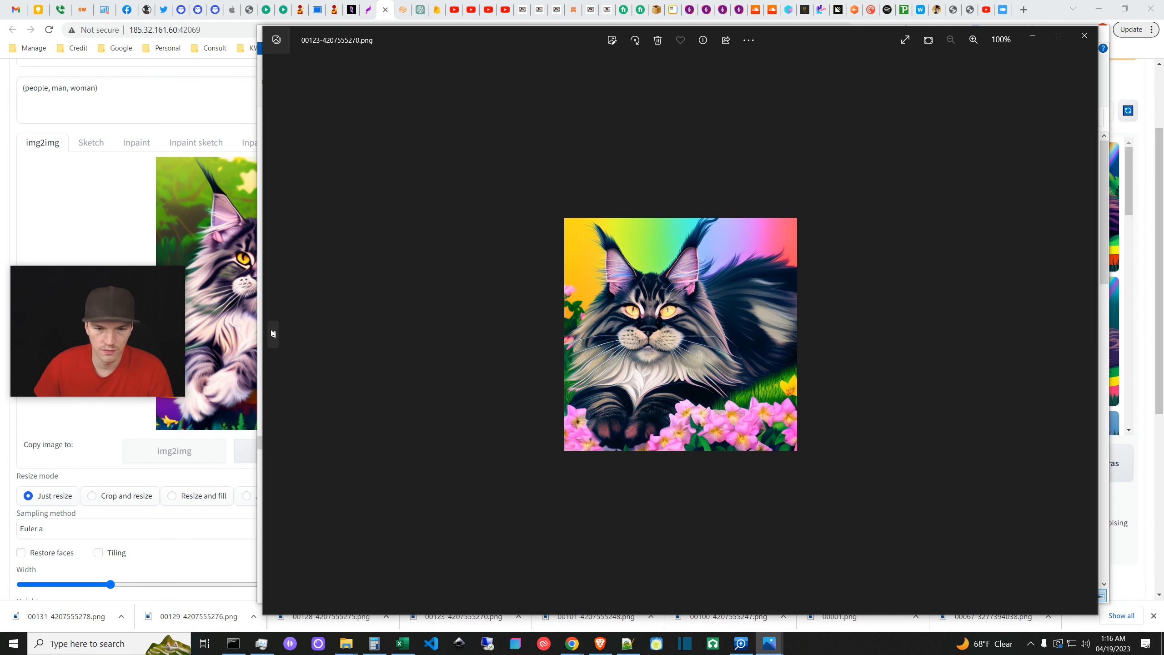
pyautogui.click(273, 333)
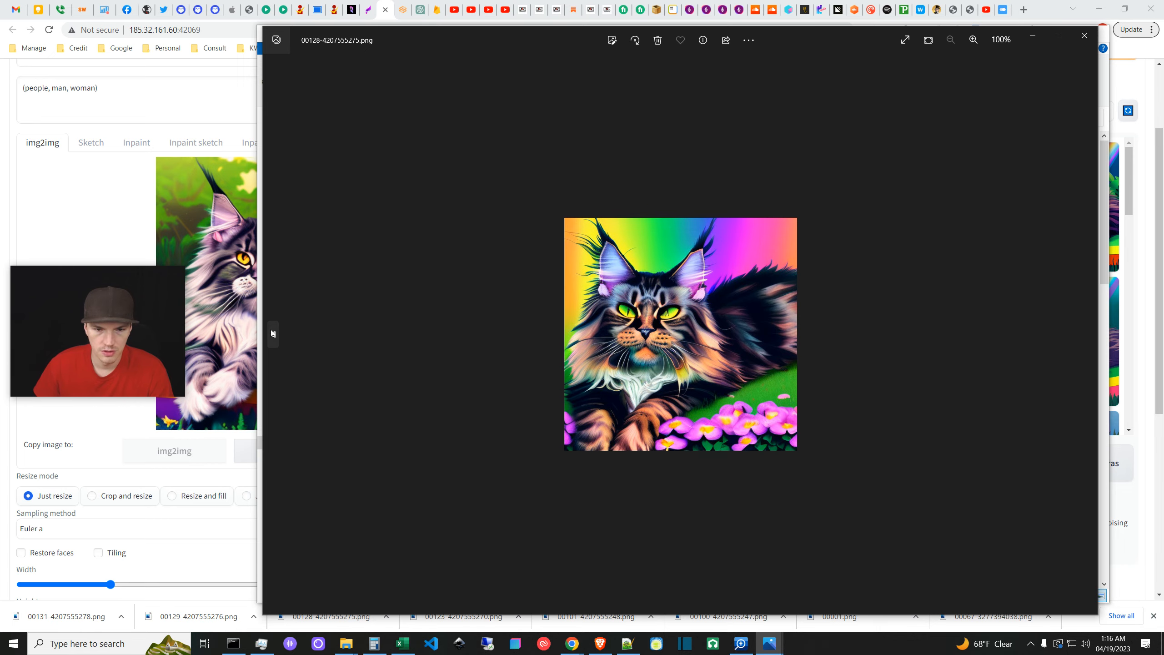
pyautogui.click(273, 333)
pyautogui.click(273, 333)
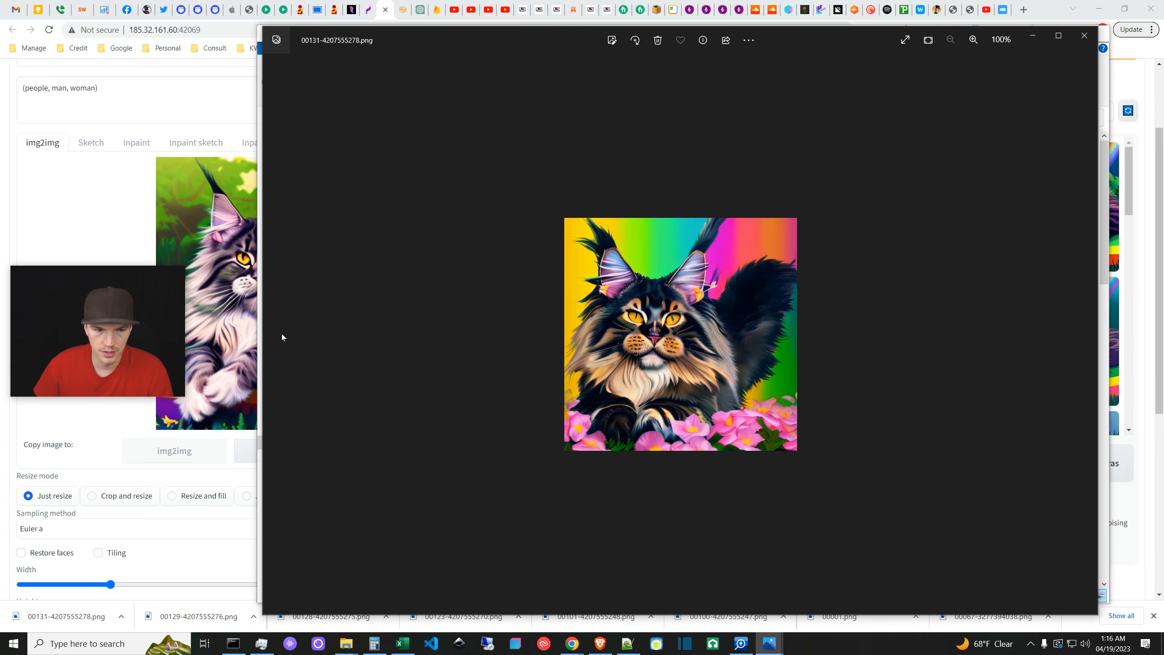
pyautogui.click(1085, 36)
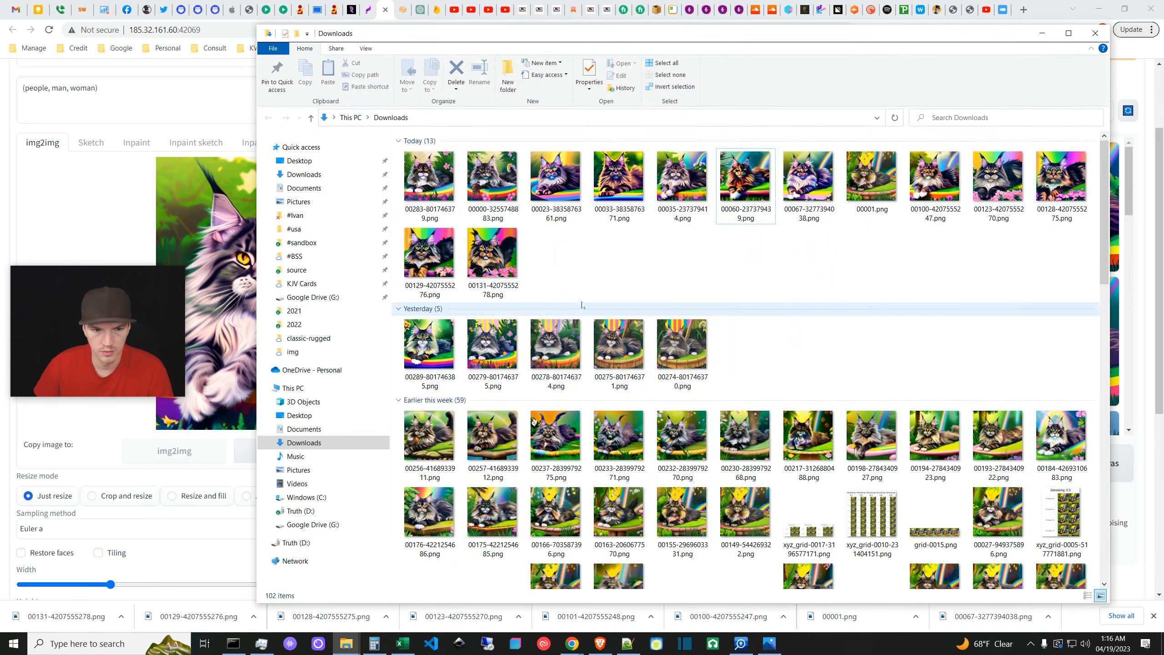
# - Reopen 00131 and compare 00129 against 00128, settling on 00128, then close Photos
pyautogui.doubleClick(503, 265)
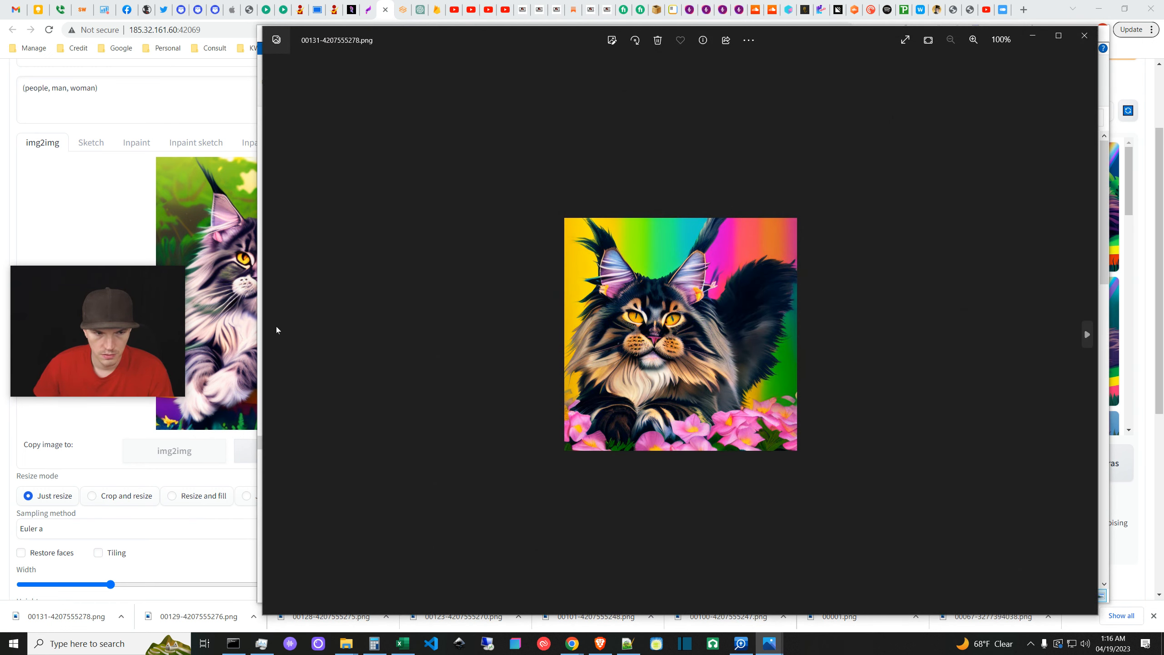
pyautogui.click(1087, 338)
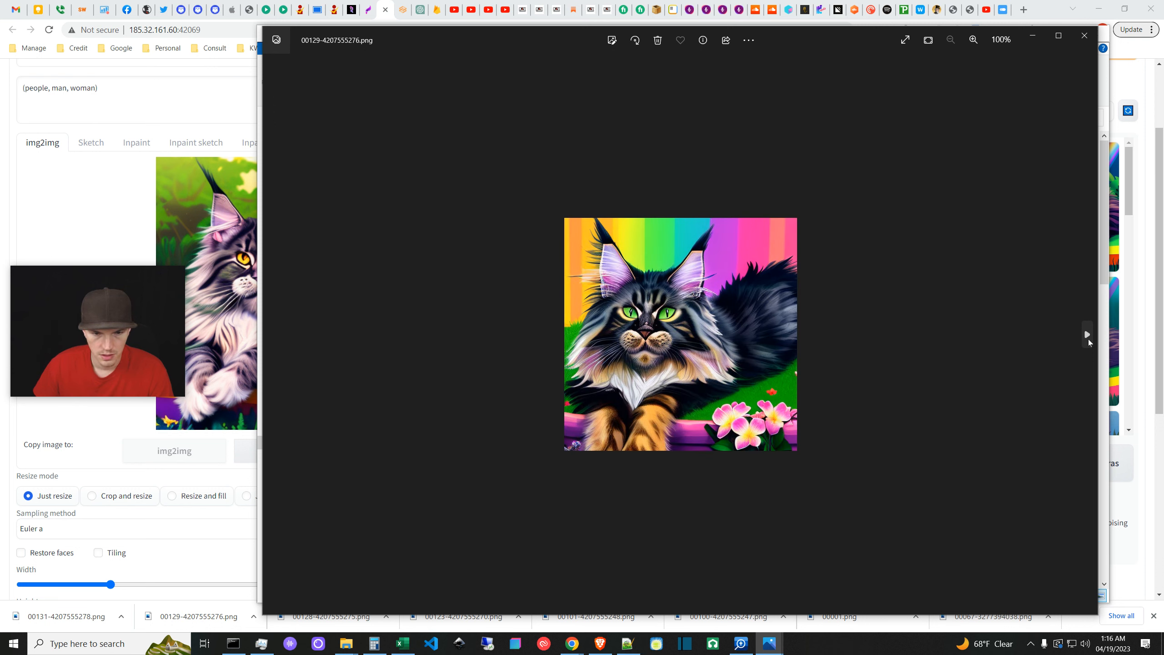
pyautogui.click(1088, 338)
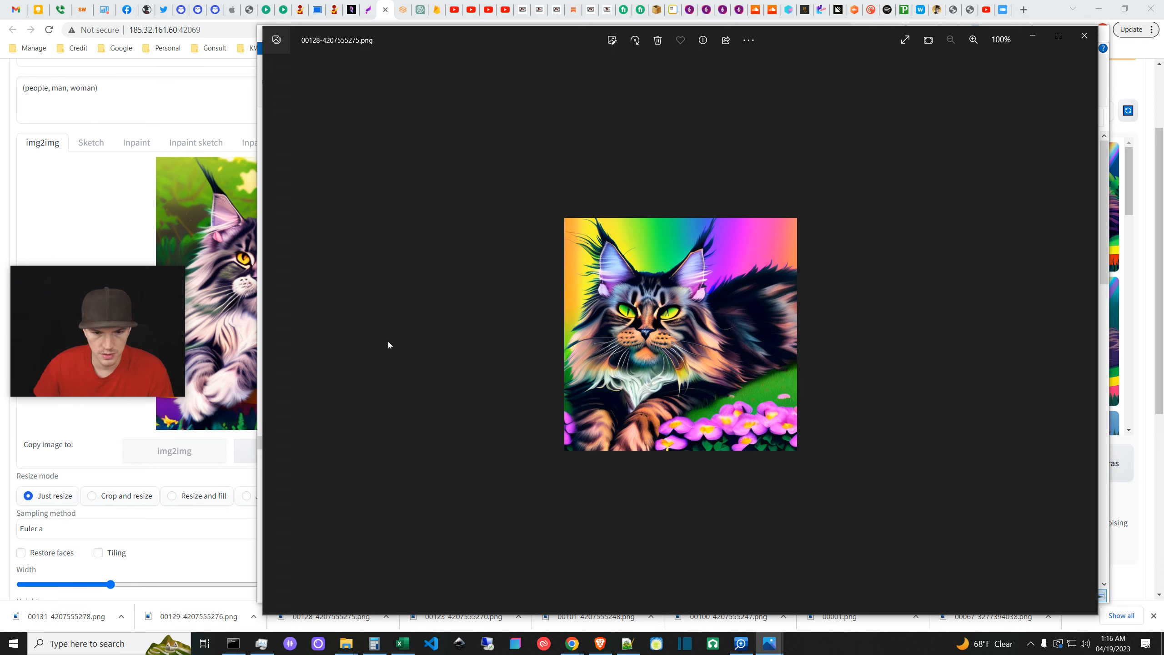
pyautogui.click(275, 333)
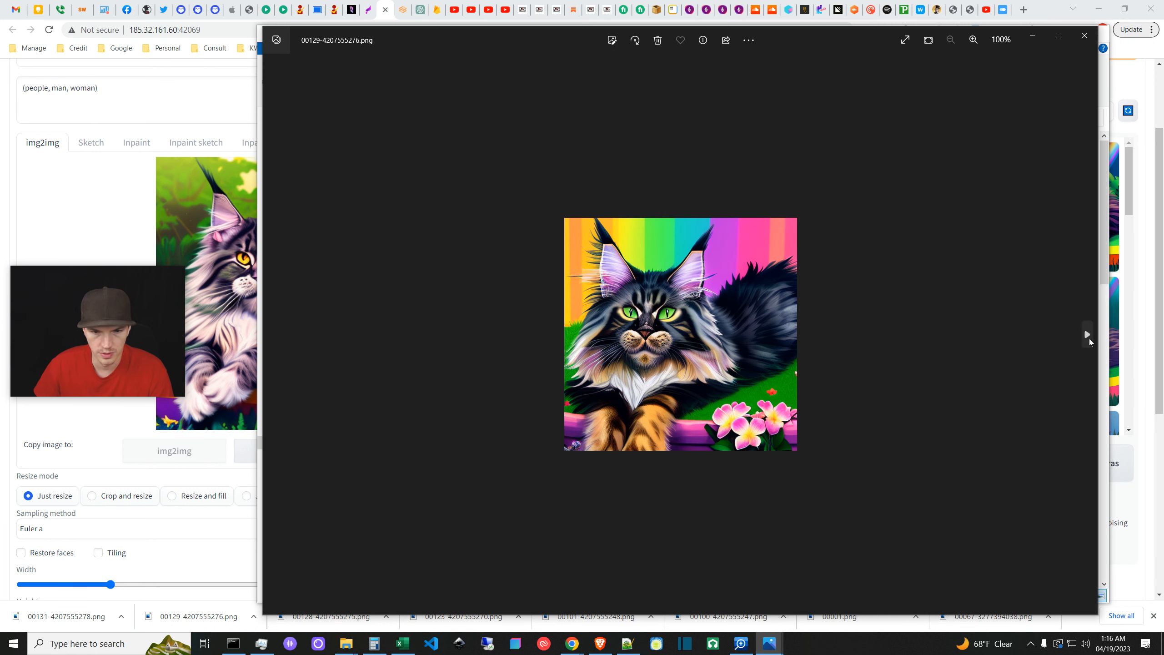
pyautogui.click(1088, 337)
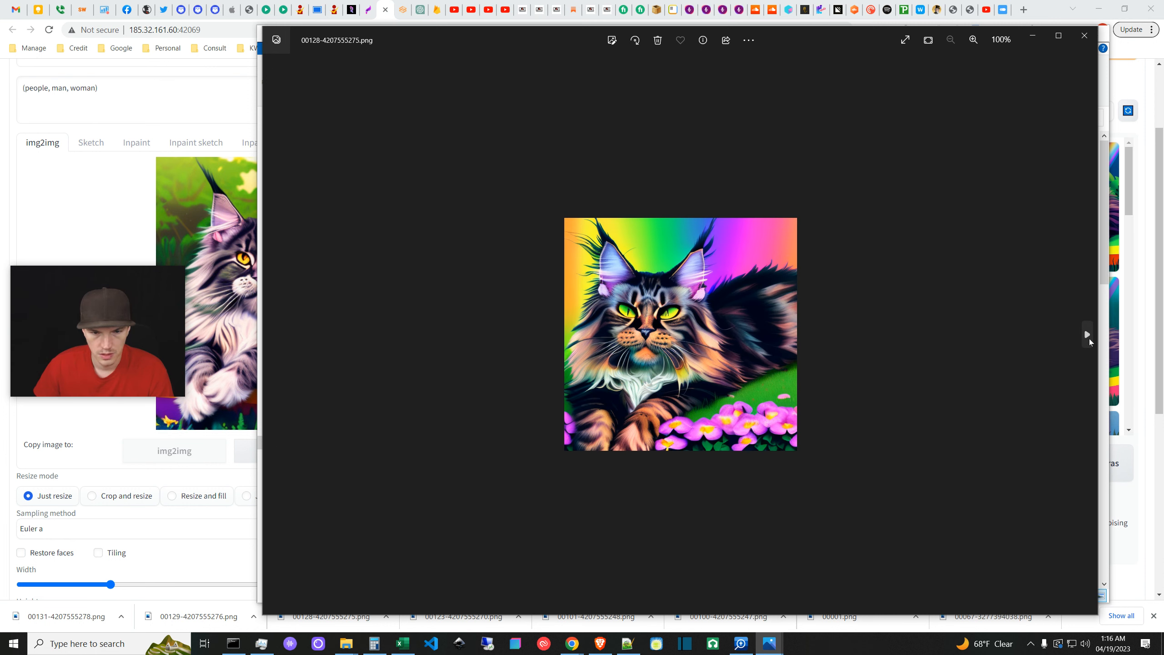
pyautogui.click(273, 335)
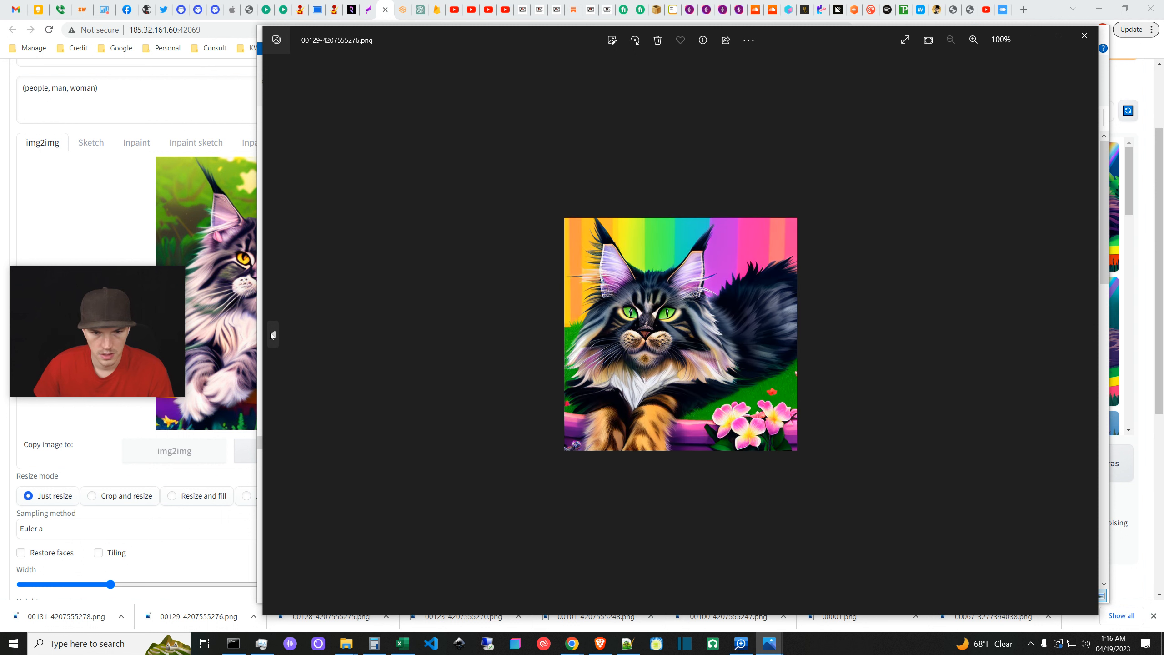
pyautogui.click(1087, 335)
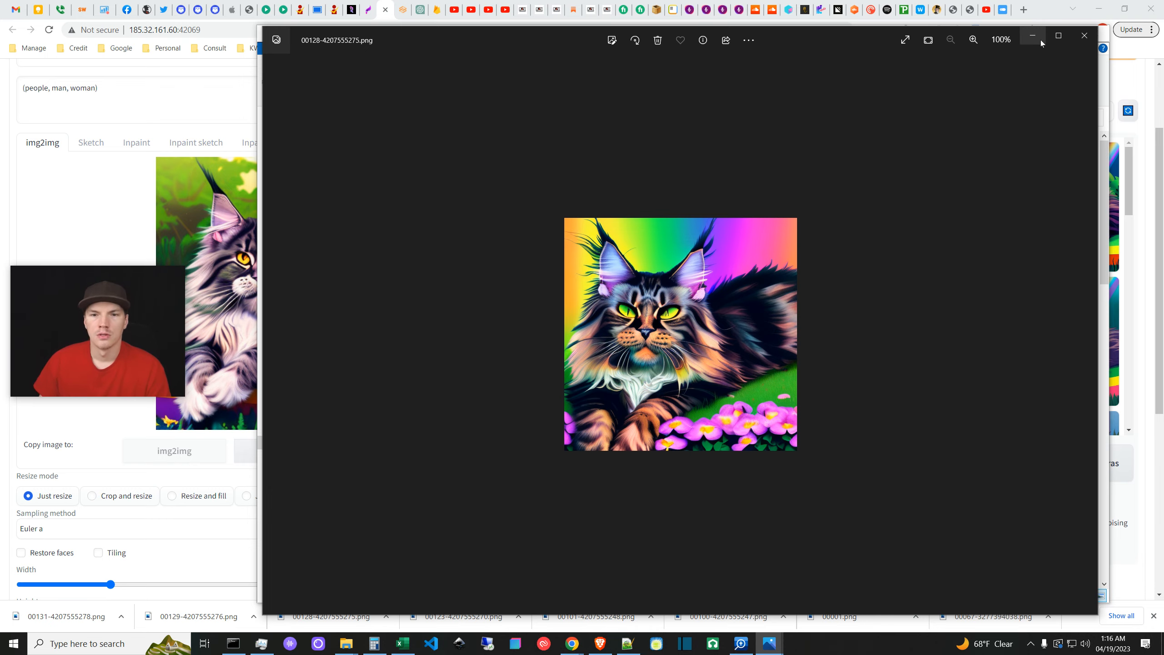
pyautogui.click(1084, 35)
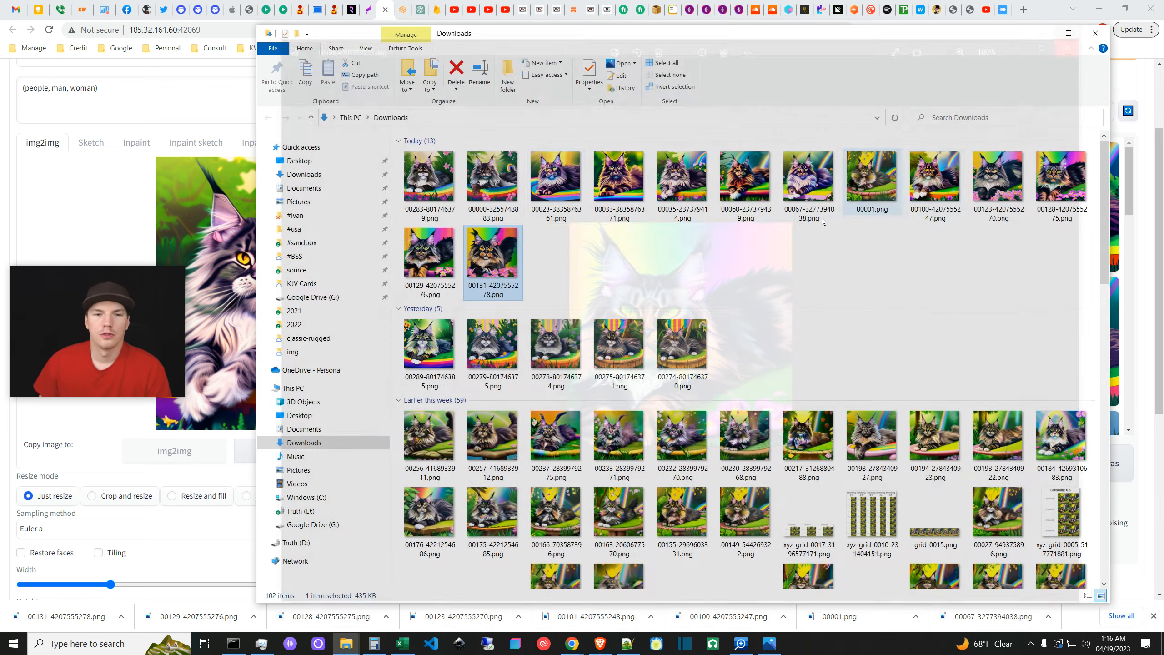
# - Load 00128-4207555275.png as the img2img input and generate new rainbow cat variations
pyautogui.moveTo(1059, 183); pyautogui.dragTo(222, 253)
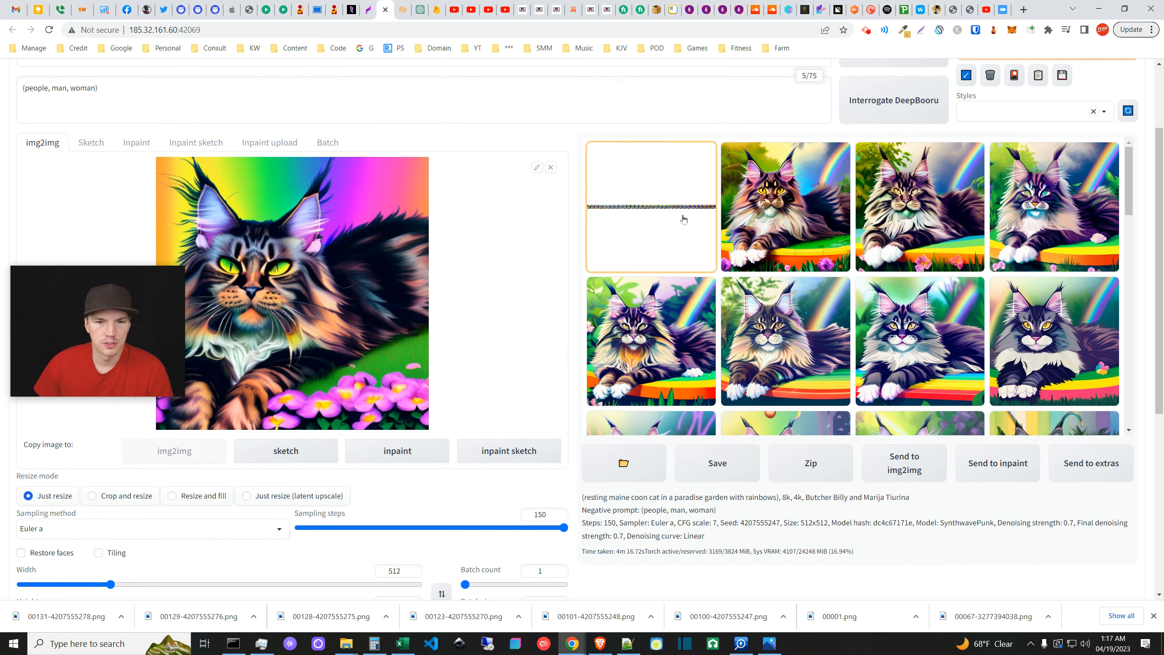
pyautogui.scroll(-8, 862, 217)
pyautogui.scroll(-5, 555, 476)
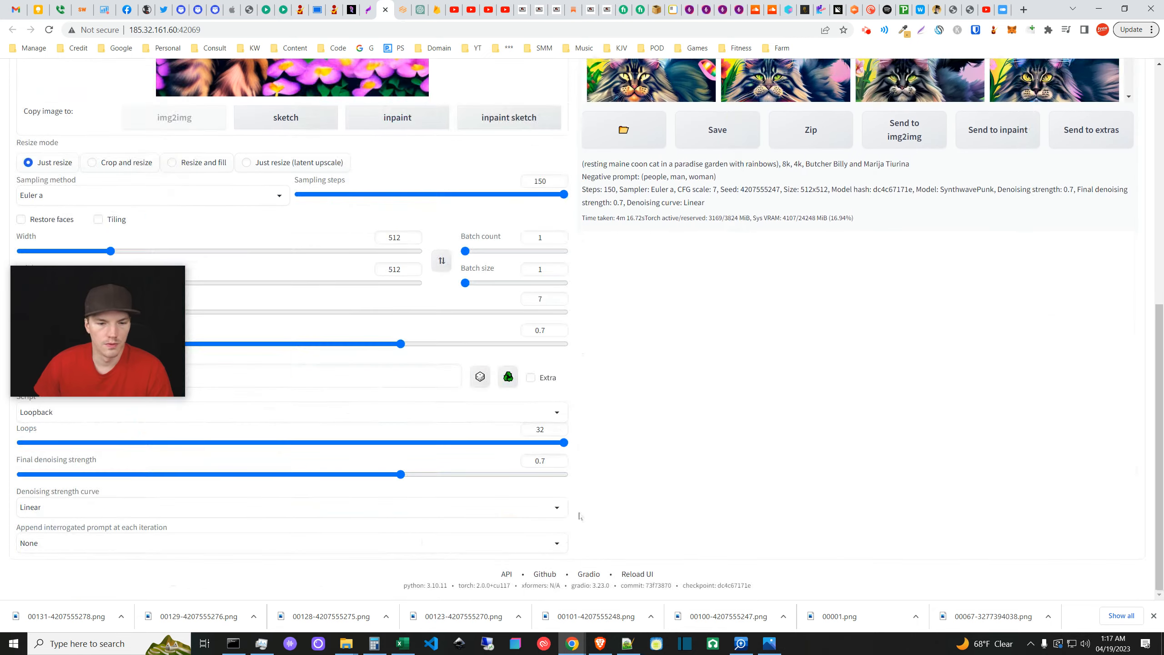
pyautogui.scroll(4, 579, 518)
pyautogui.scroll(8, 648, 304)
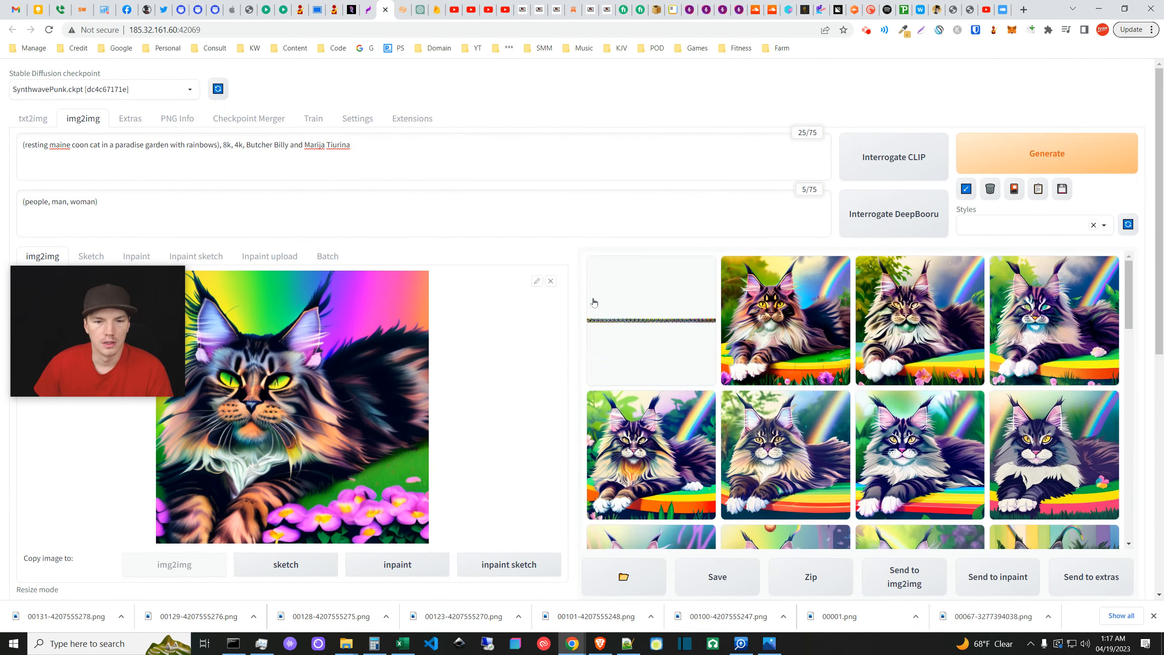
pyautogui.click(1008, 154)
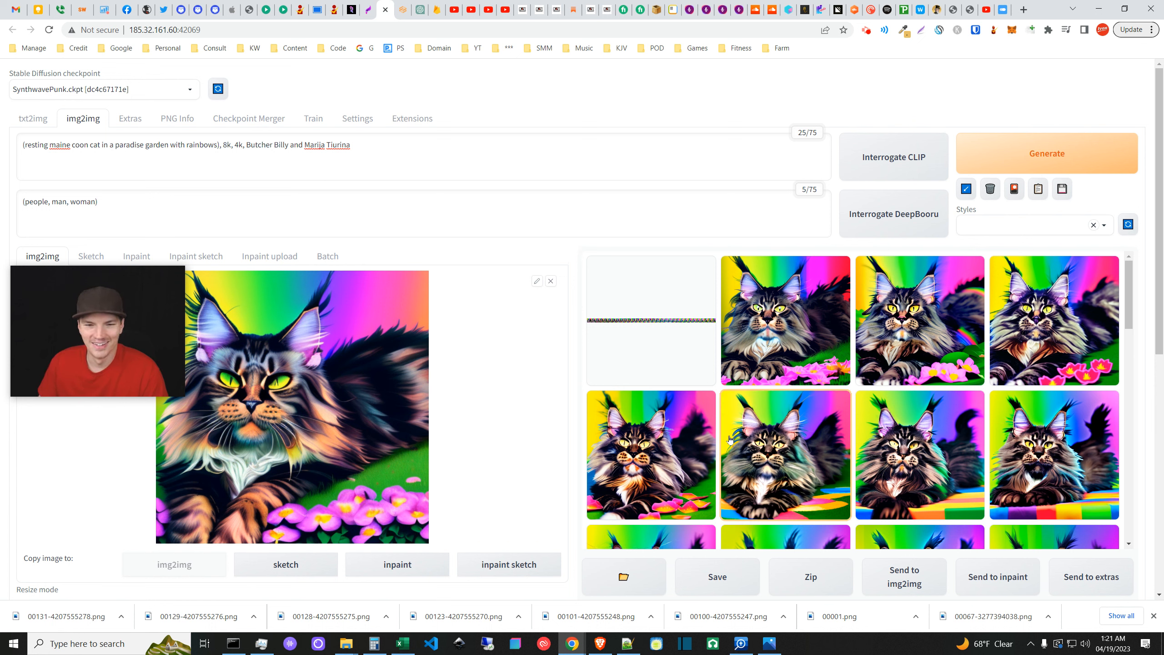
pyautogui.click(681, 342)
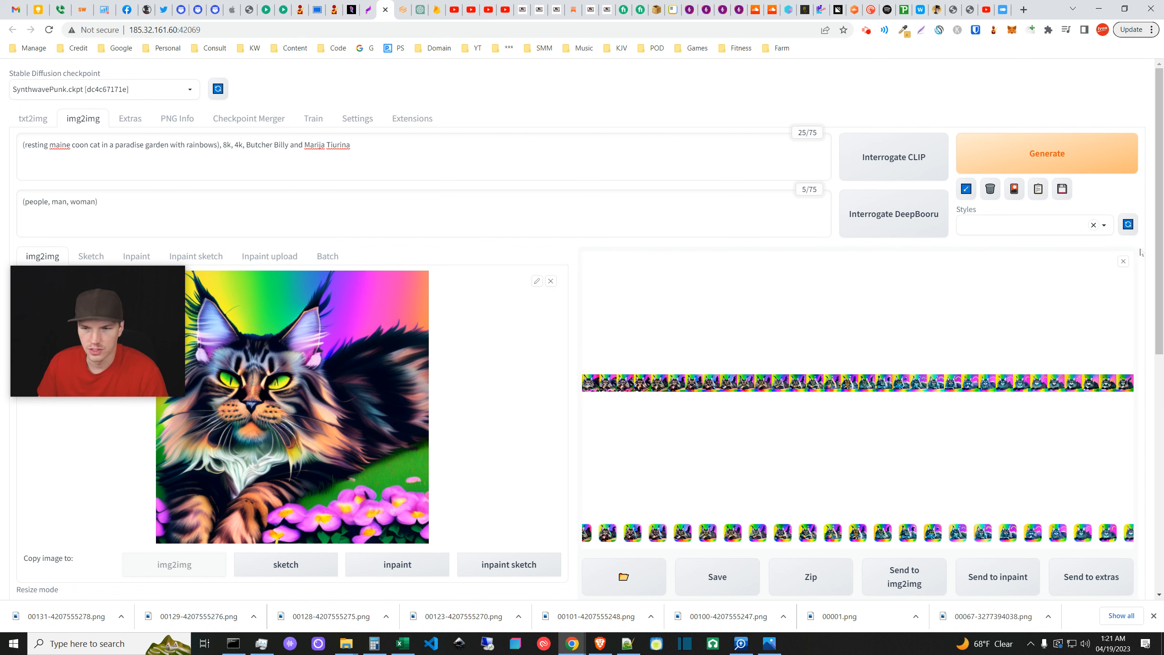
pyautogui.click(1122, 262)
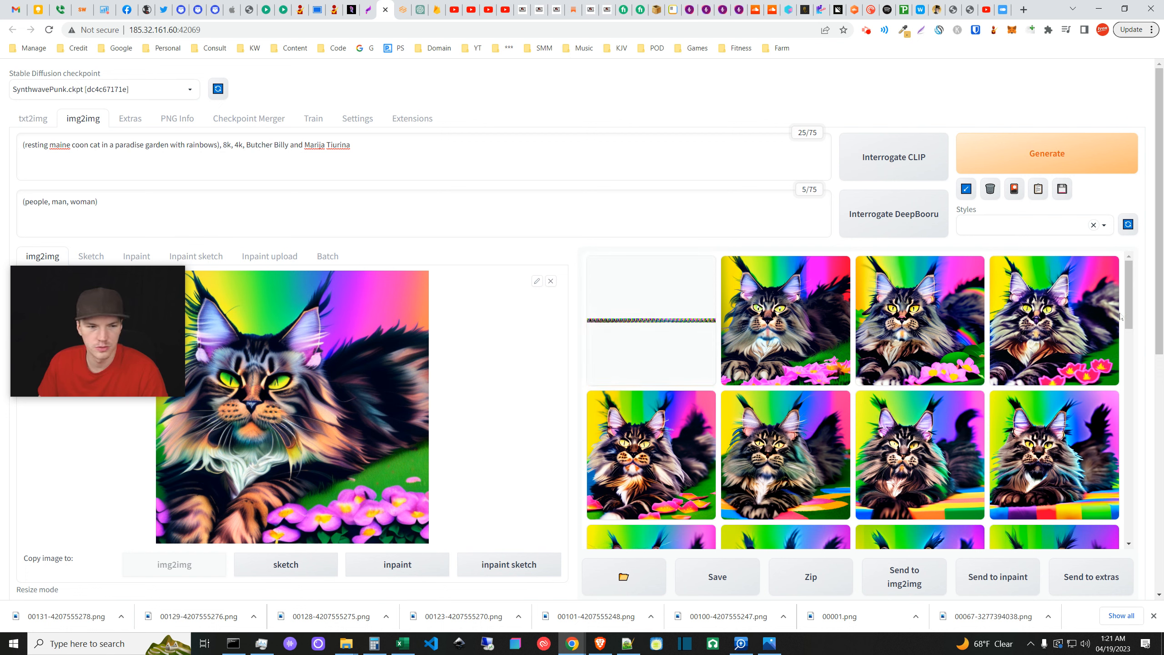
pyautogui.moveTo(1129, 279)
pyautogui.mouseDown()
pyautogui.moveTo(1130, 291)
pyautogui.moveTo(1127, 279)
pyautogui.mouseUp()
pyautogui.click(812, 340)
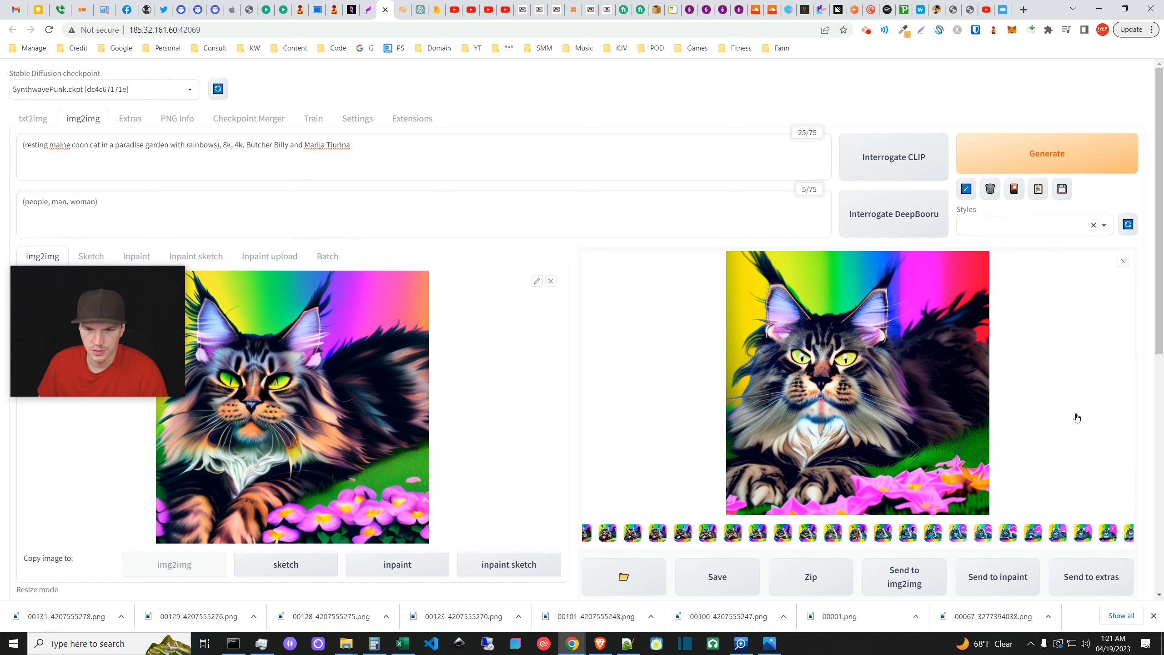
pyautogui.click(1123, 261)
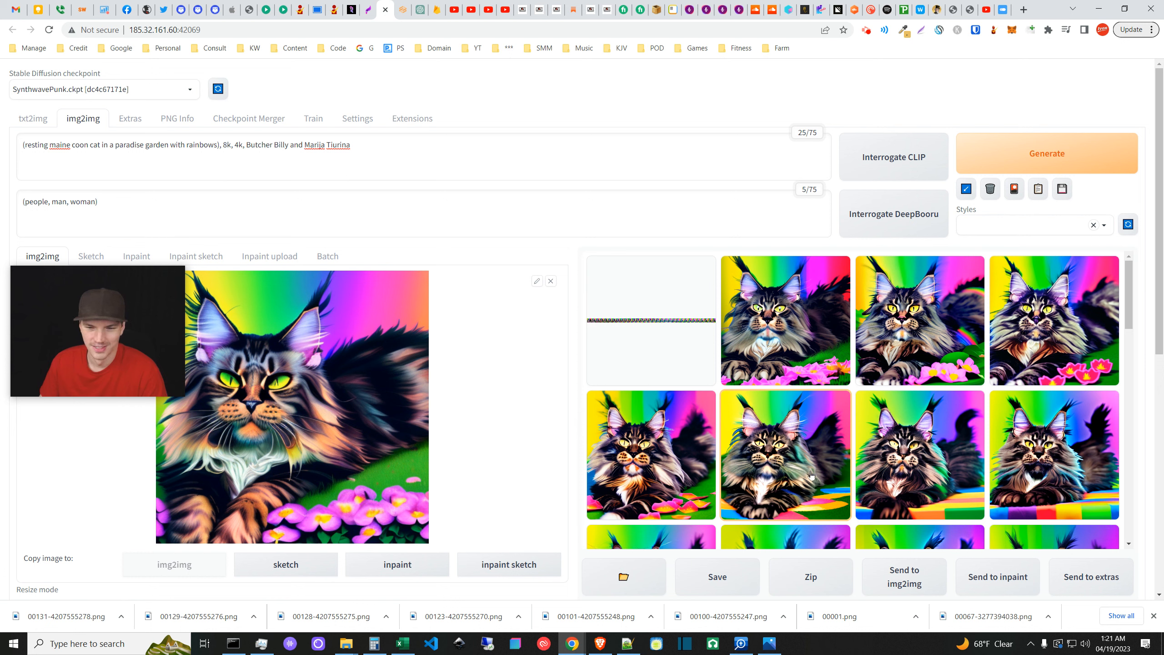
pyautogui.click(1071, 470)
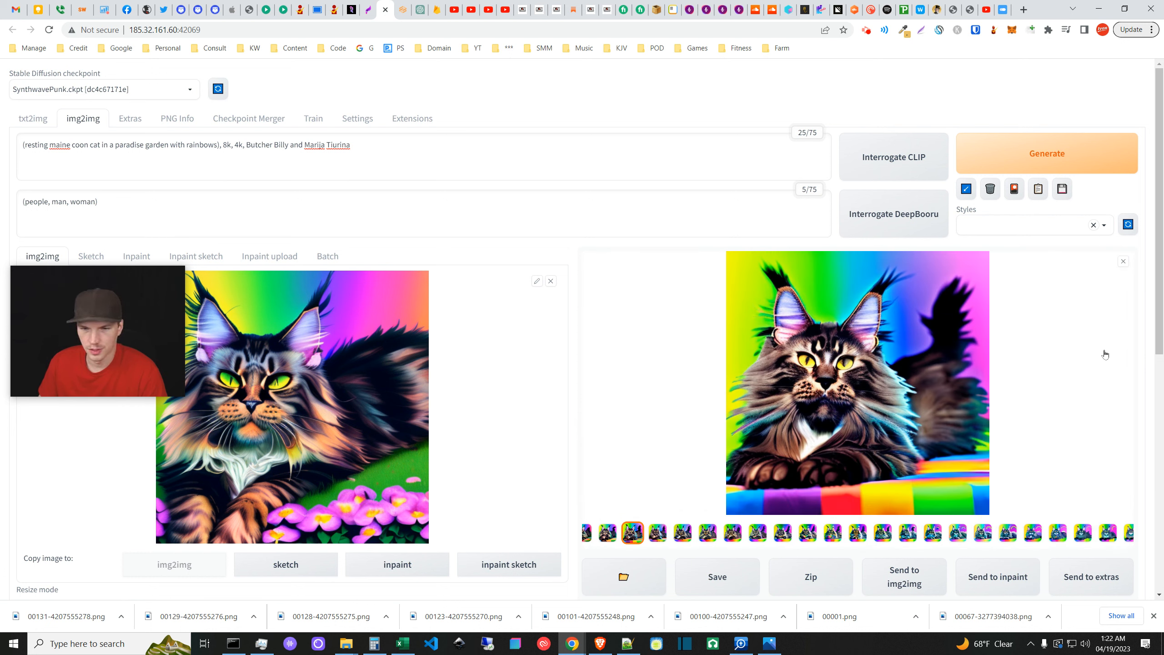
pyautogui.click(1122, 262)
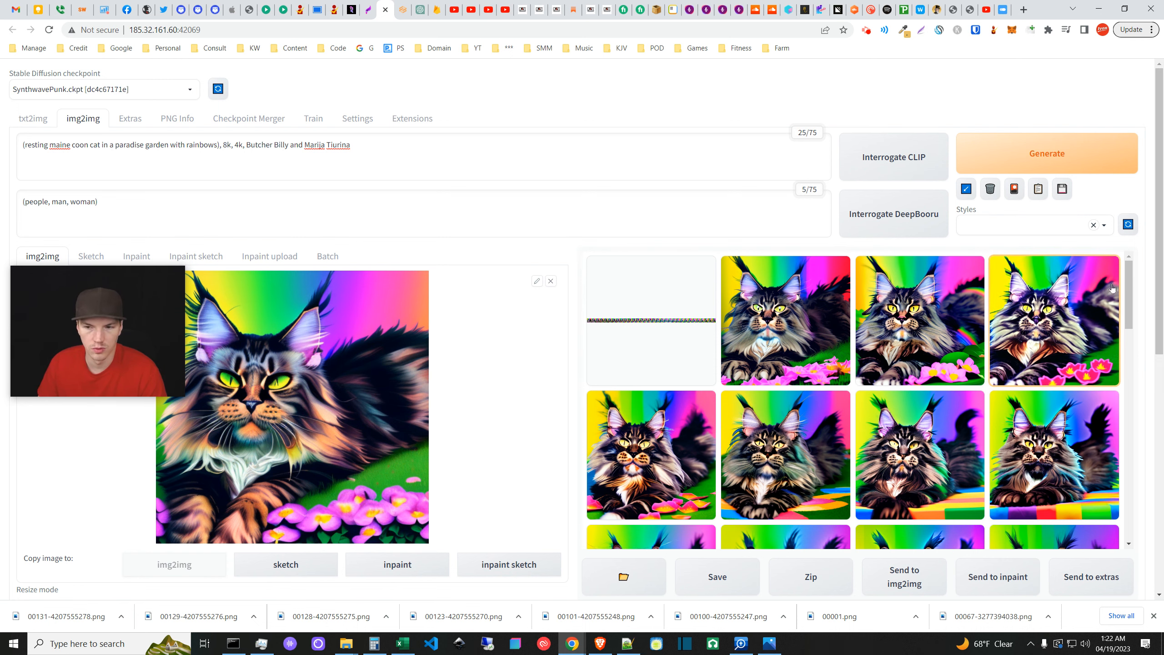
pyautogui.moveTo(1127, 285); pyautogui.dragTo(1124, 406)
pyautogui.click(651, 326)
pyautogui.click(1122, 261)
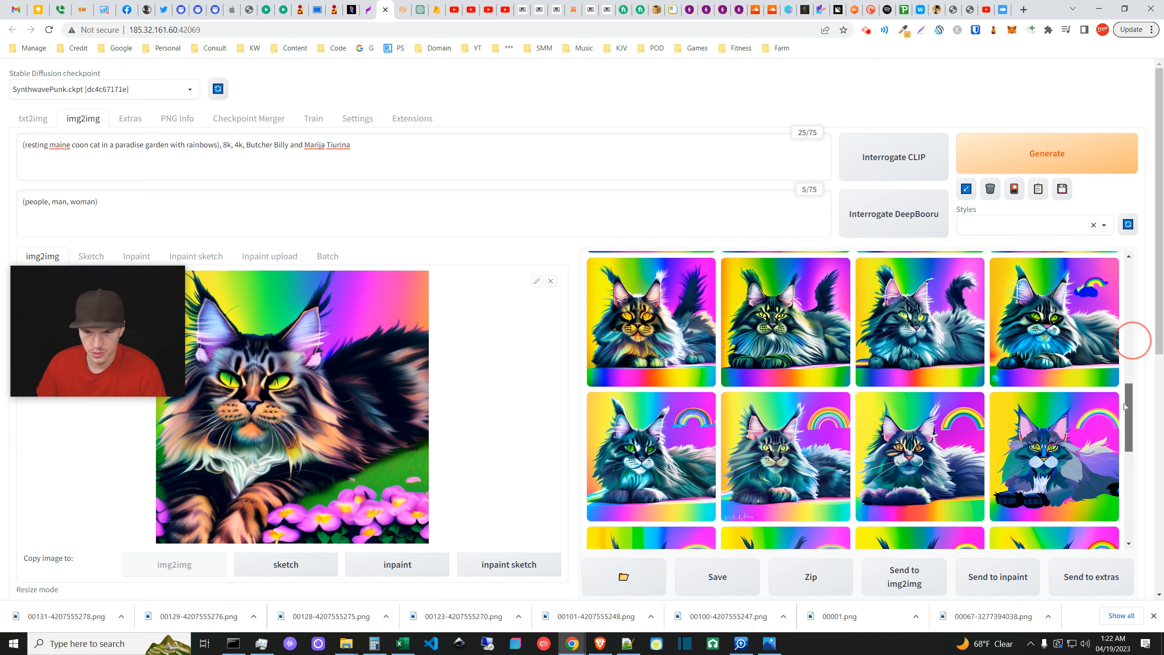
pyautogui.moveTo(1124, 405); pyautogui.dragTo(1123, 415)
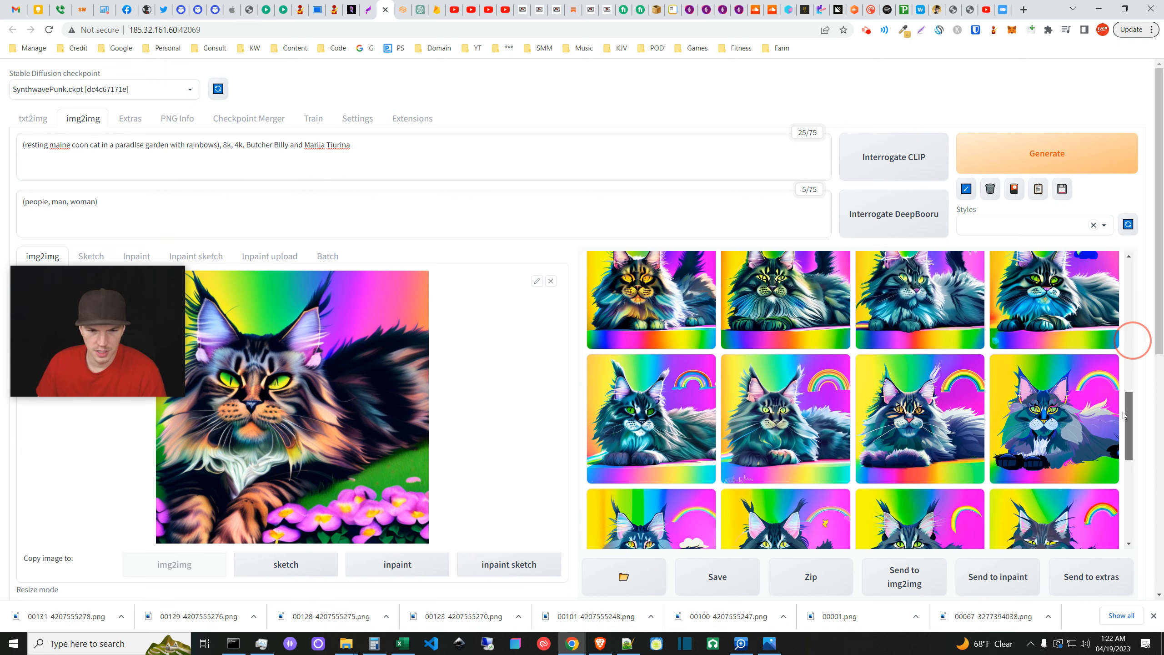
pyautogui.click(691, 429)
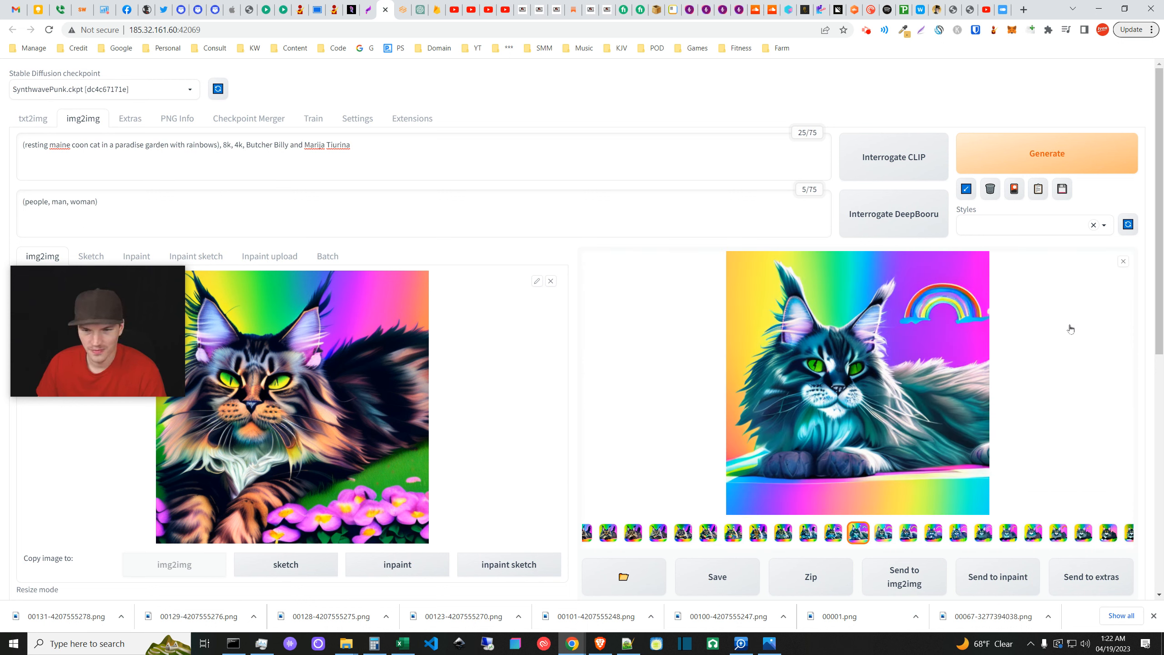
pyautogui.click(1123, 261)
pyautogui.moveTo(1128, 413); pyautogui.dragTo(1123, 459)
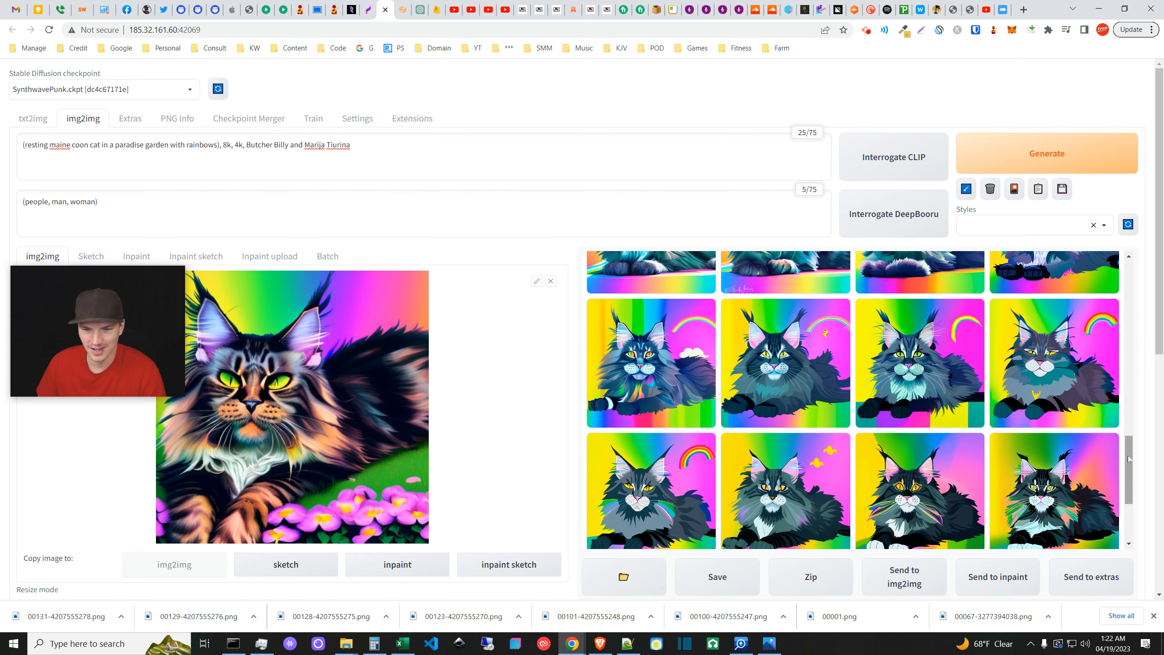
pyautogui.moveTo(1128, 455); pyautogui.dragTo(1132, 511)
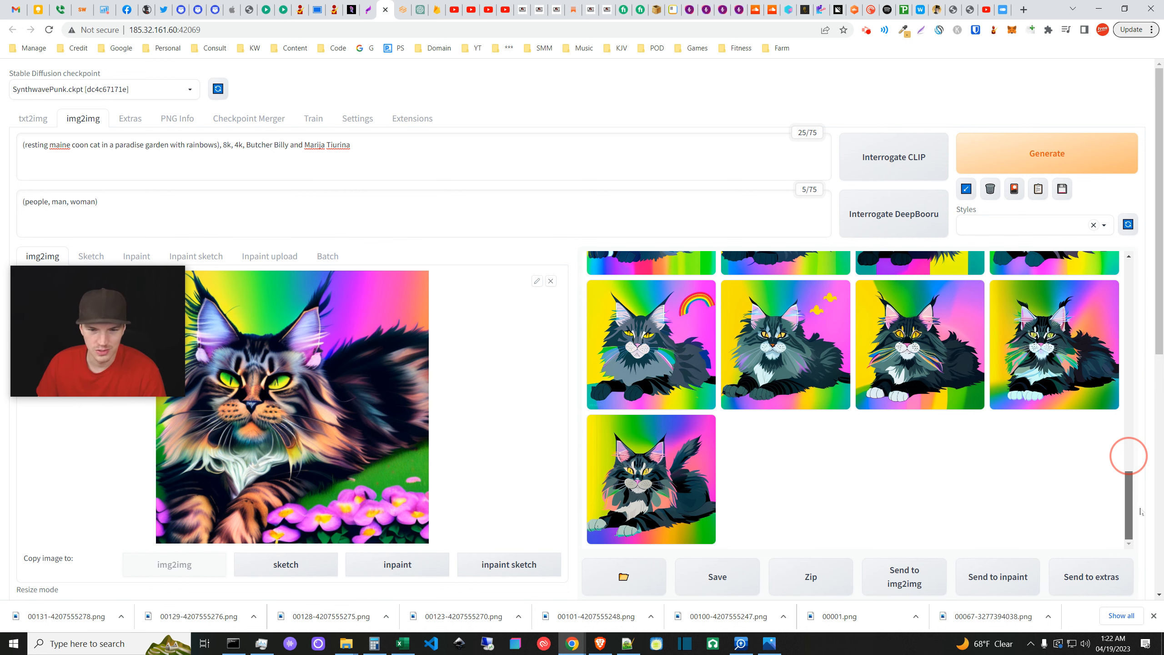
pyautogui.moveTo(1141, 494); pyautogui.dragTo(1150, 377)
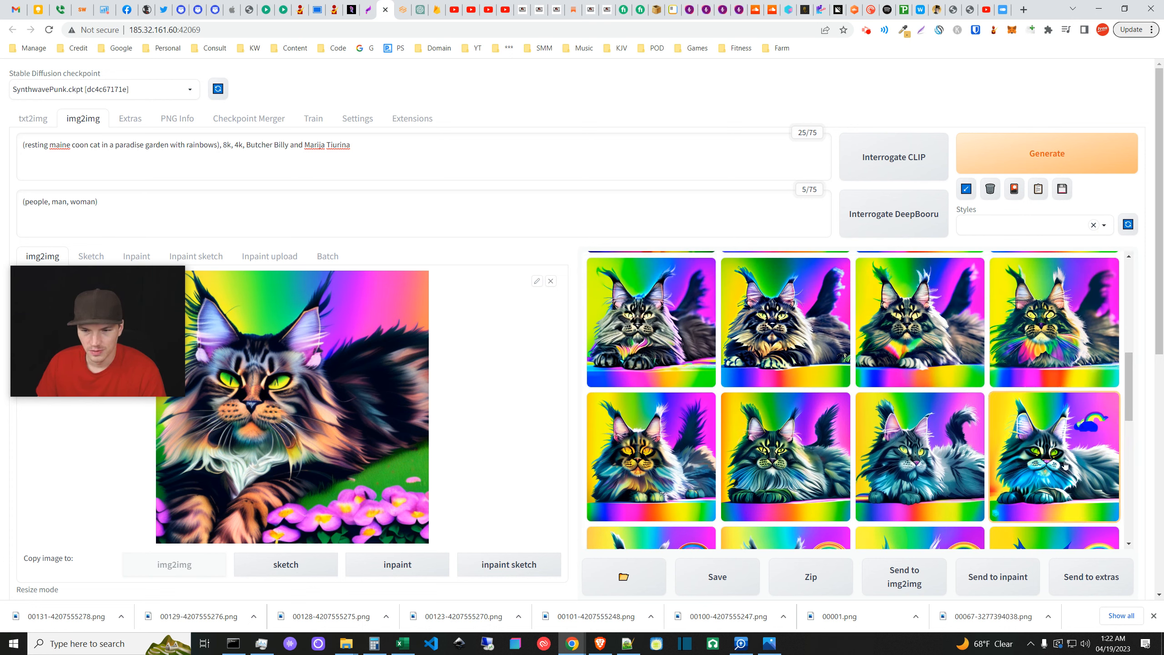
pyautogui.click(1072, 463)
pyautogui.click(1122, 261)
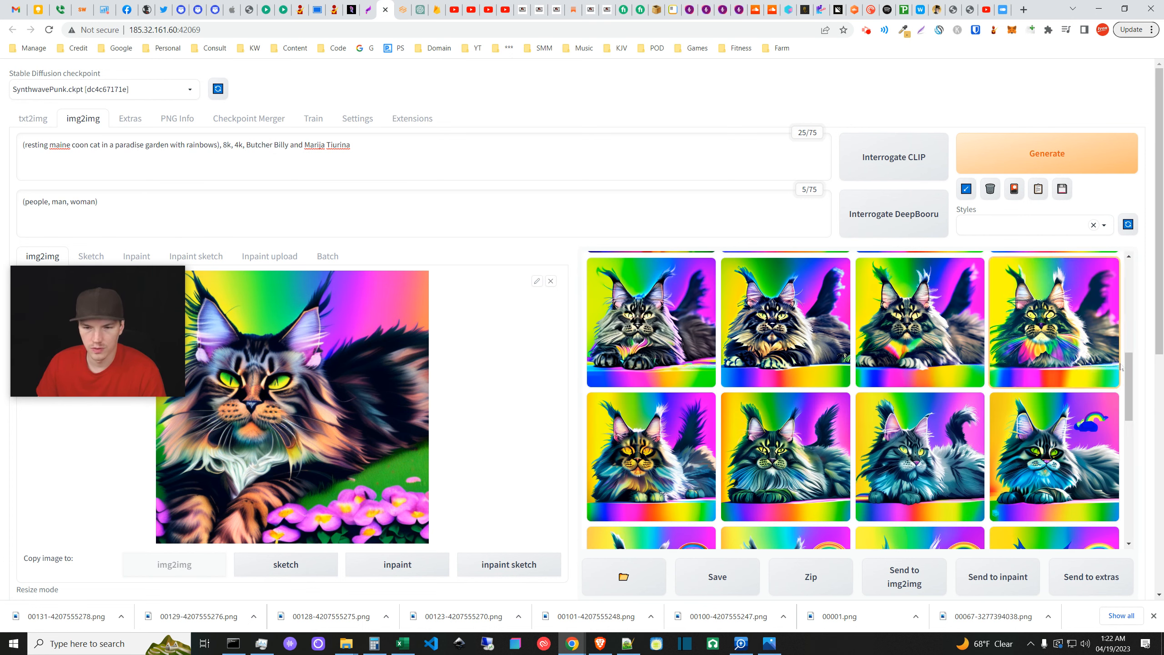
pyautogui.moveTo(1131, 387); pyautogui.dragTo(1133, 384)
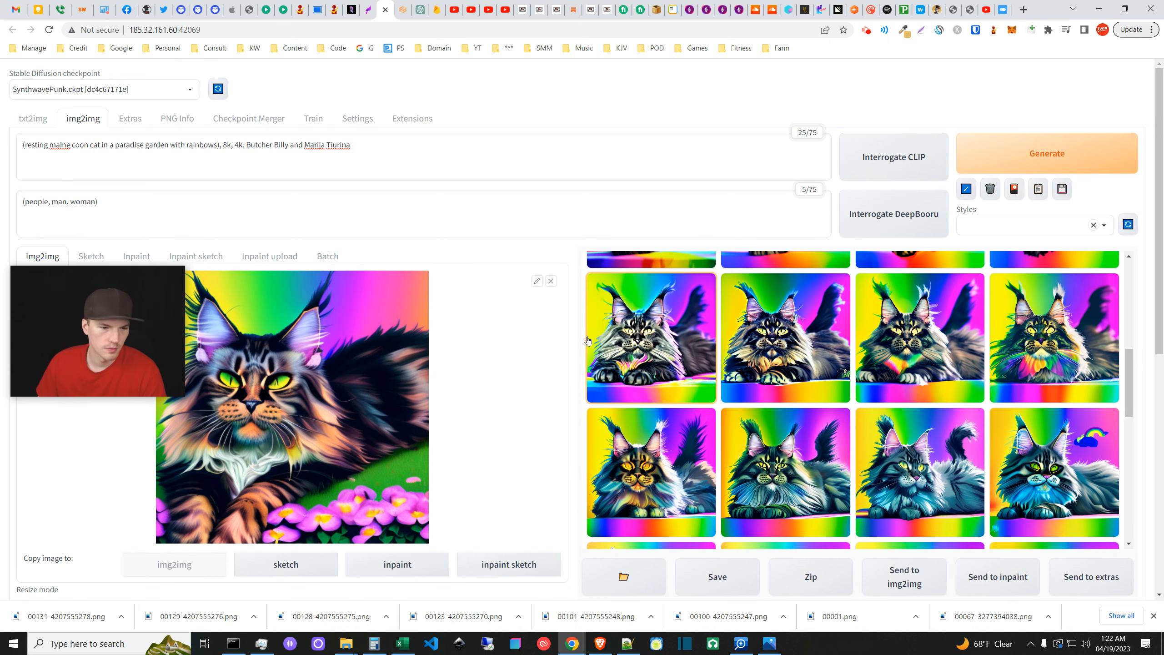
pyautogui.scroll(-3, 589, 403)
pyautogui.scroll(-4, 588, 403)
pyautogui.scroll(4, 321, 436)
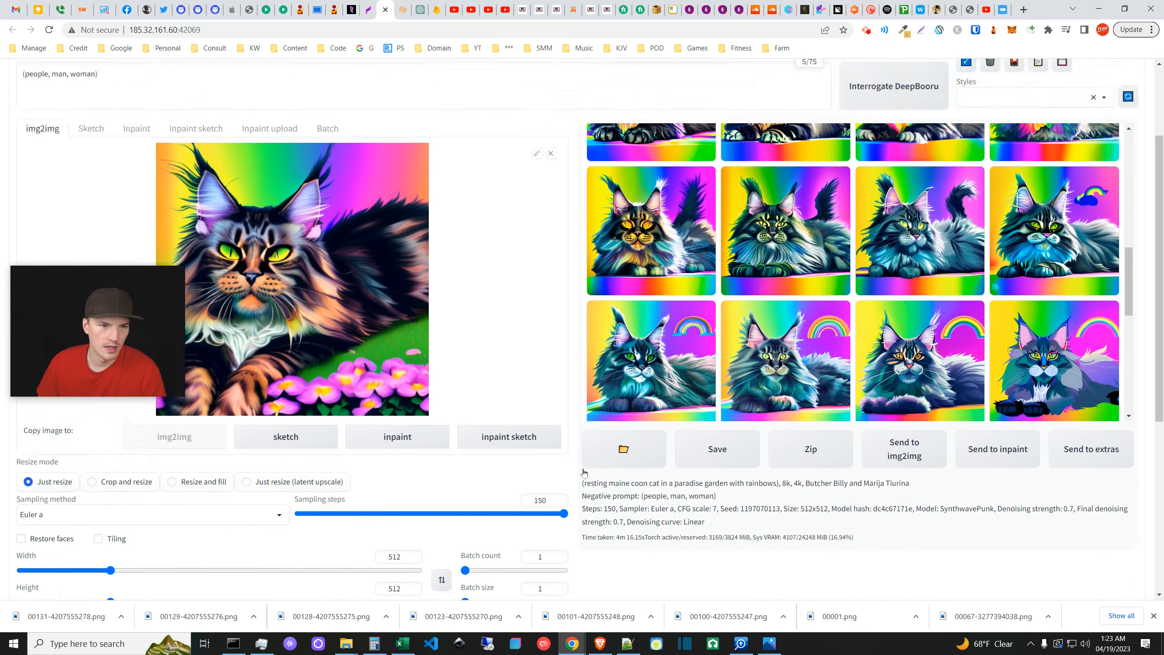
# - Lower the Loopback final denoising strength from 0.7 to 0.5
pyautogui.scroll(-8, 306, 445)
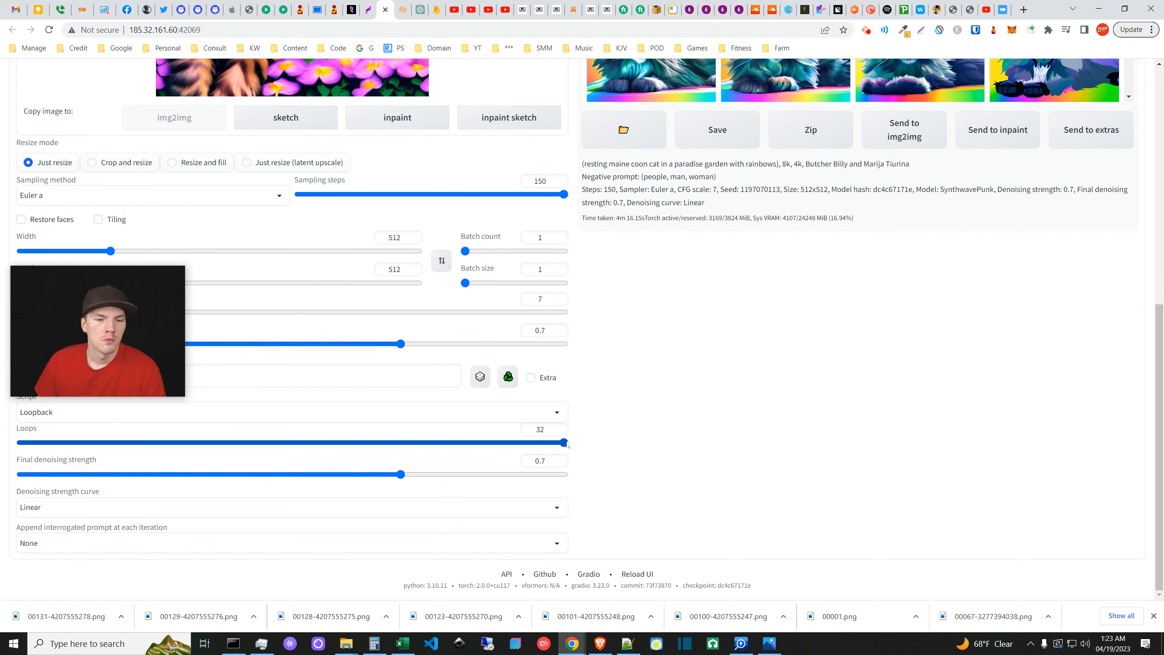
pyautogui.moveTo(402, 477); pyautogui.dragTo(293, 481)
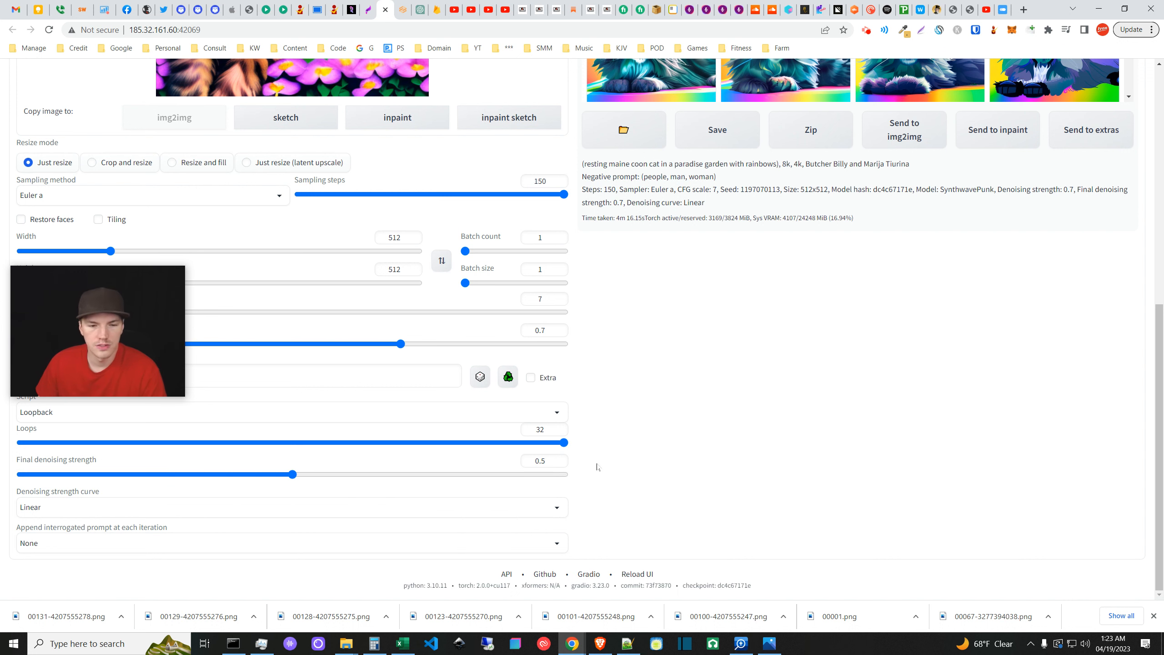
pyautogui.scroll(7, 610, 448)
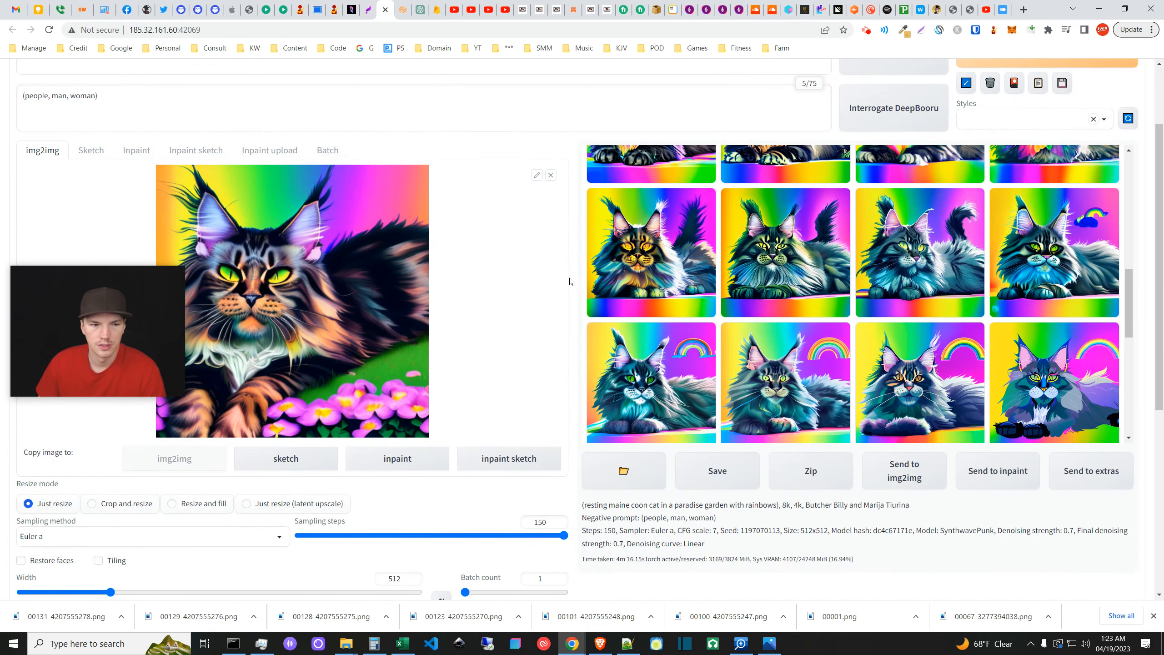
pyautogui.scroll(-7, 596, 399)
pyautogui.scroll(9, 581, 400)
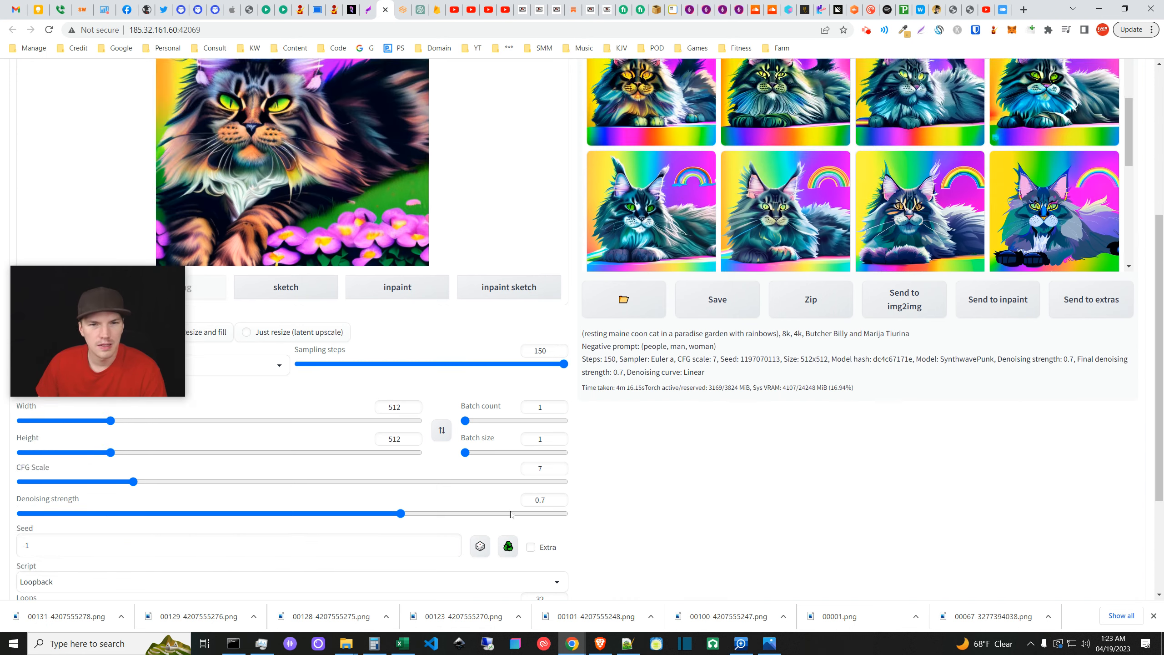
pyautogui.scroll(-8, 583, 338)
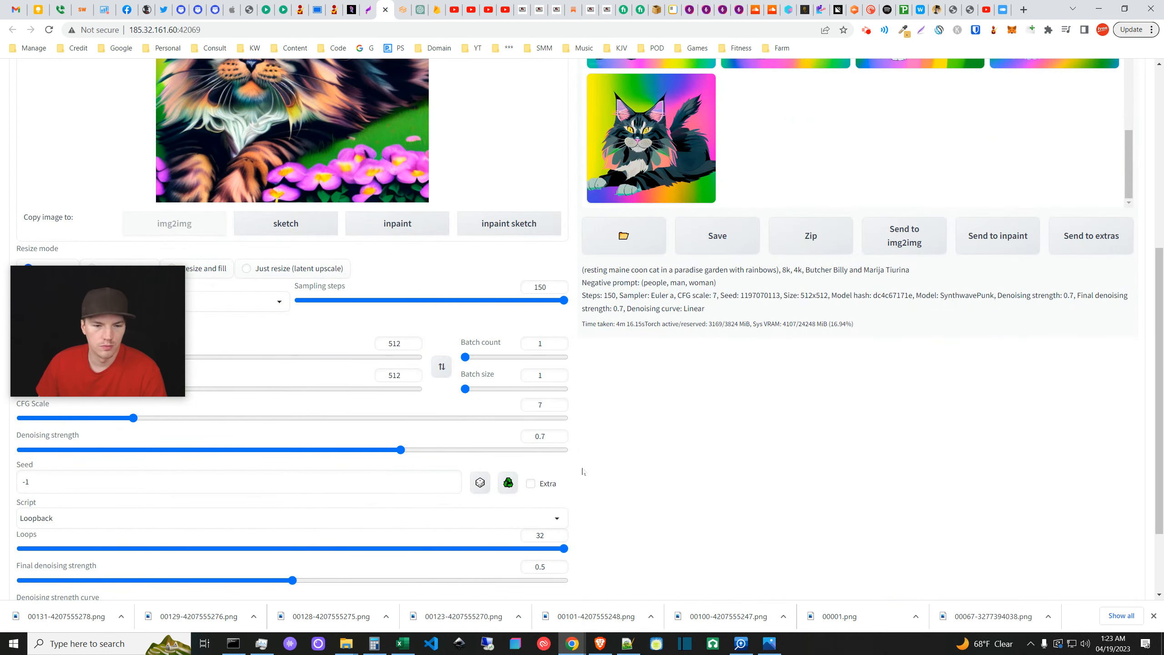
pyautogui.scroll(-3, 456, 499)
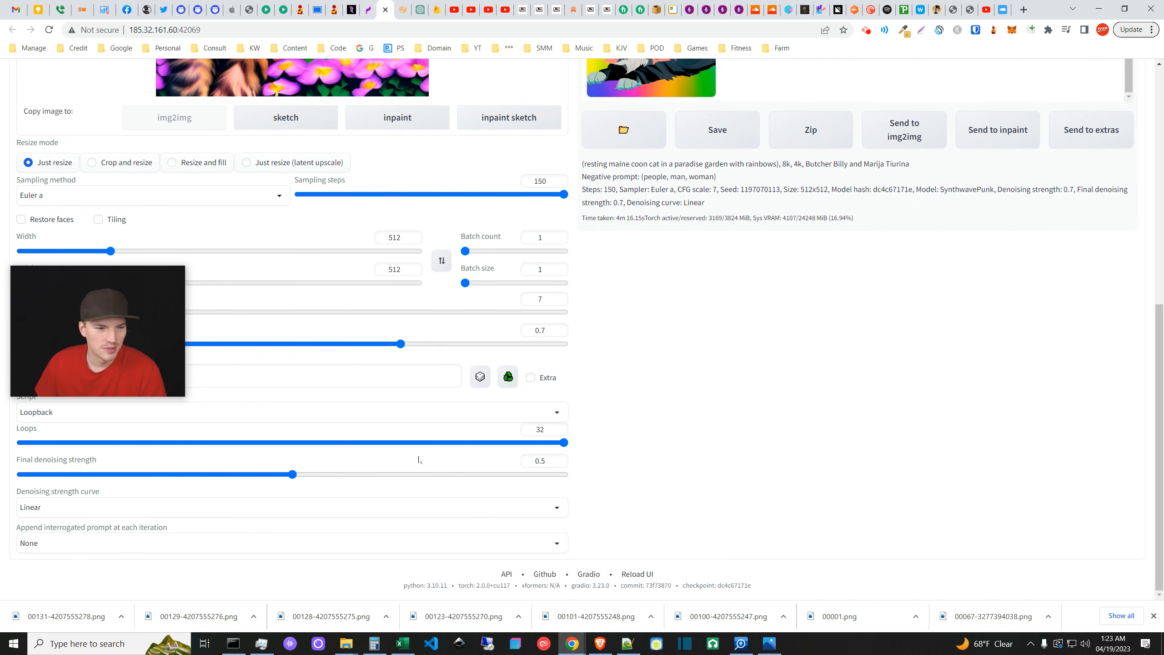
pyautogui.scroll(3, 350, 410)
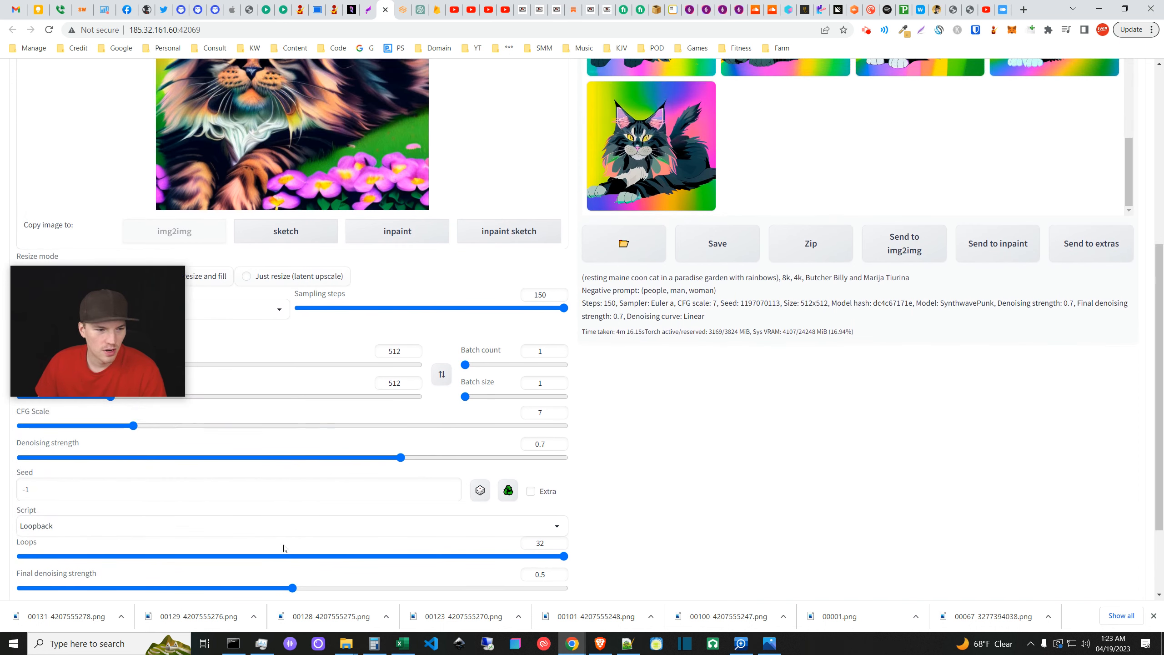
# - Confirm Loopback stays the script, interrogated-prompt appending stays None, and strength reads 0.5
pyautogui.click(130, 524)
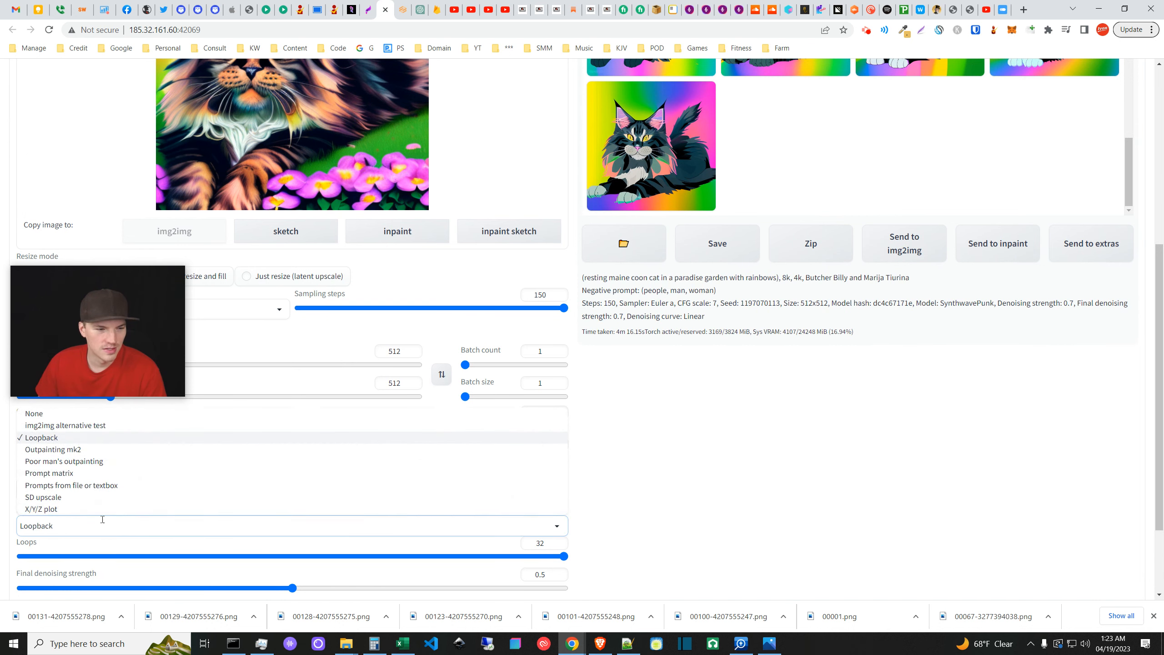
pyautogui.click(624, 548)
pyautogui.scroll(-3, 513, 527)
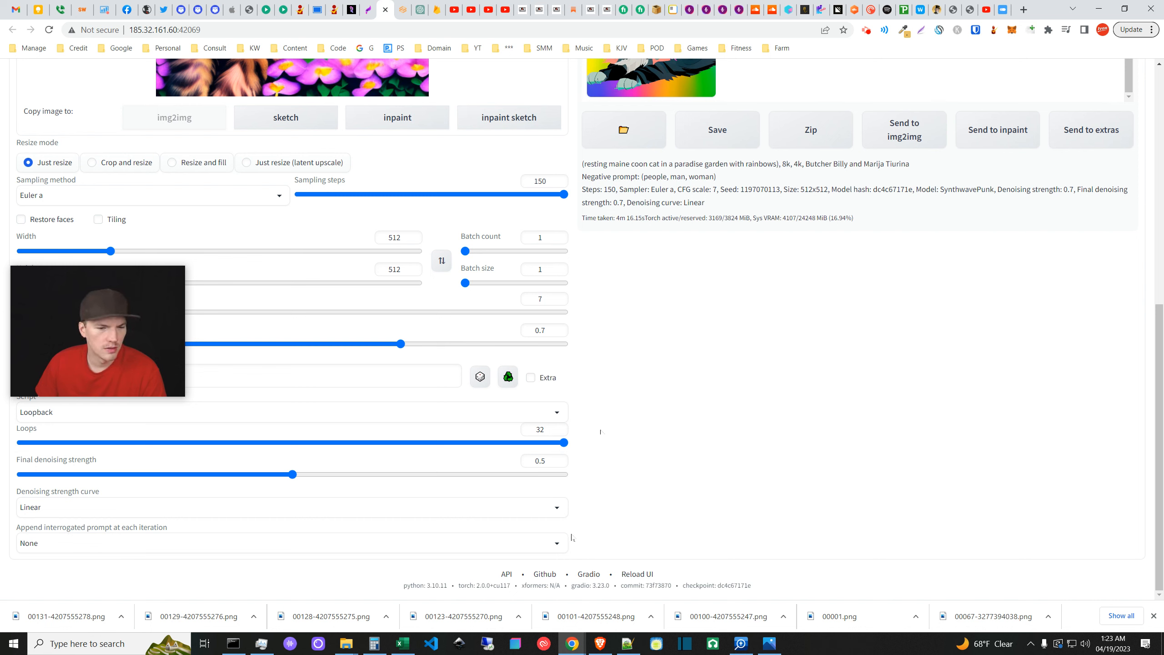
pyautogui.click(557, 542)
pyautogui.click(591, 523)
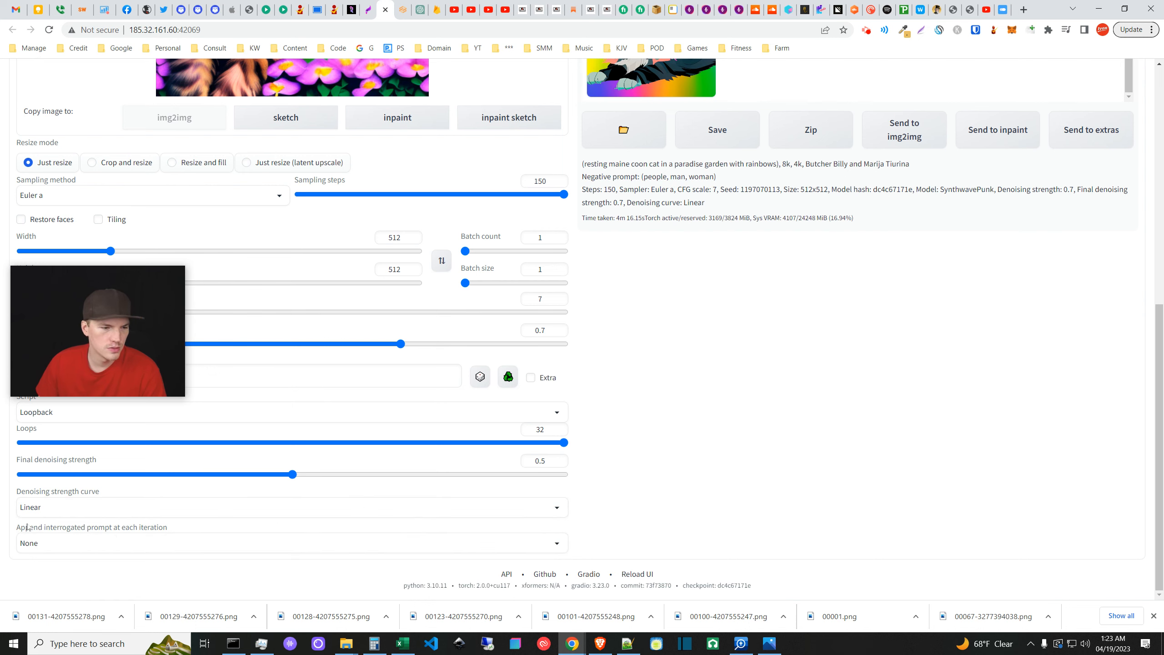
pyautogui.scroll(9, 656, 460)
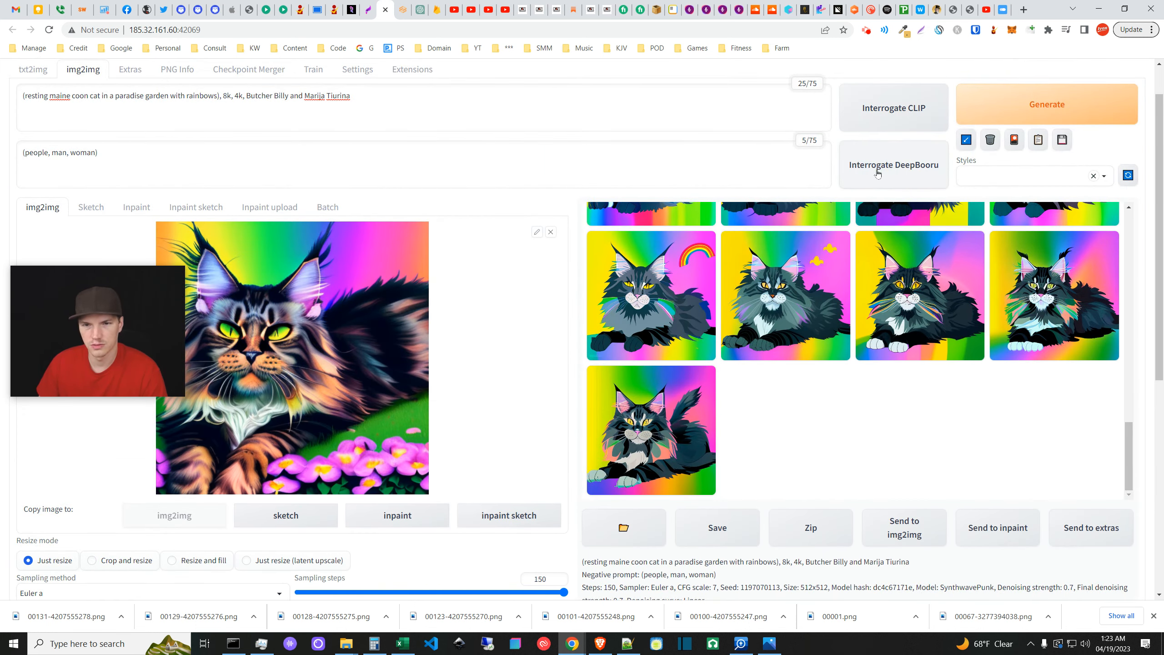
pyautogui.scroll(-9, 573, 398)
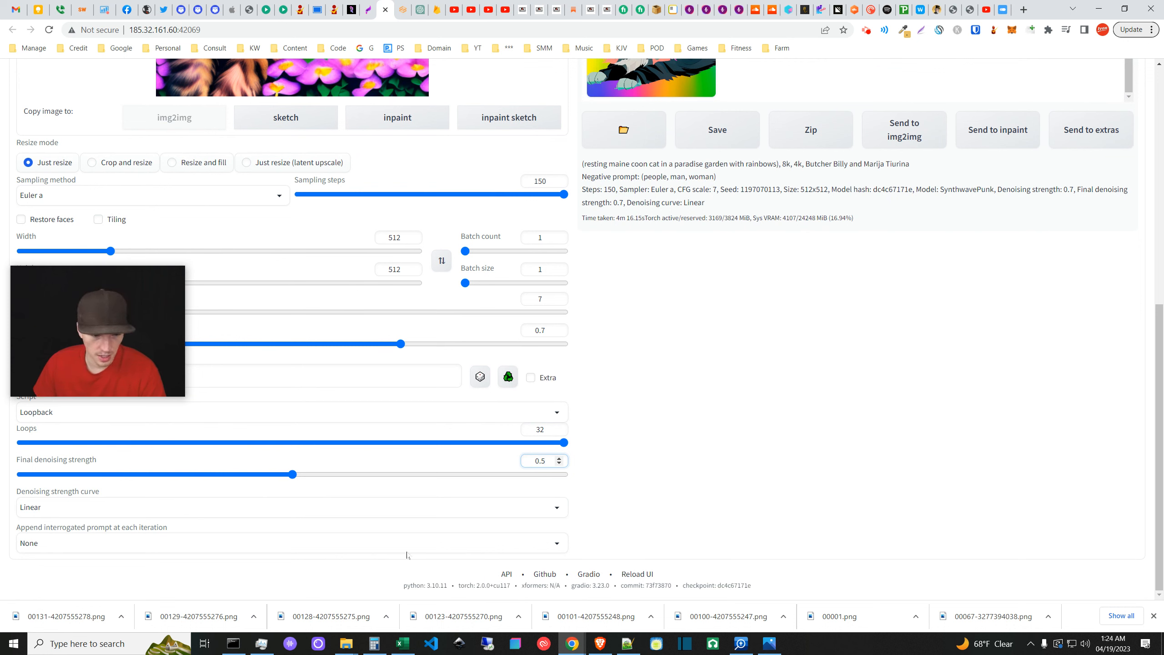
pyautogui.click(589, 475)
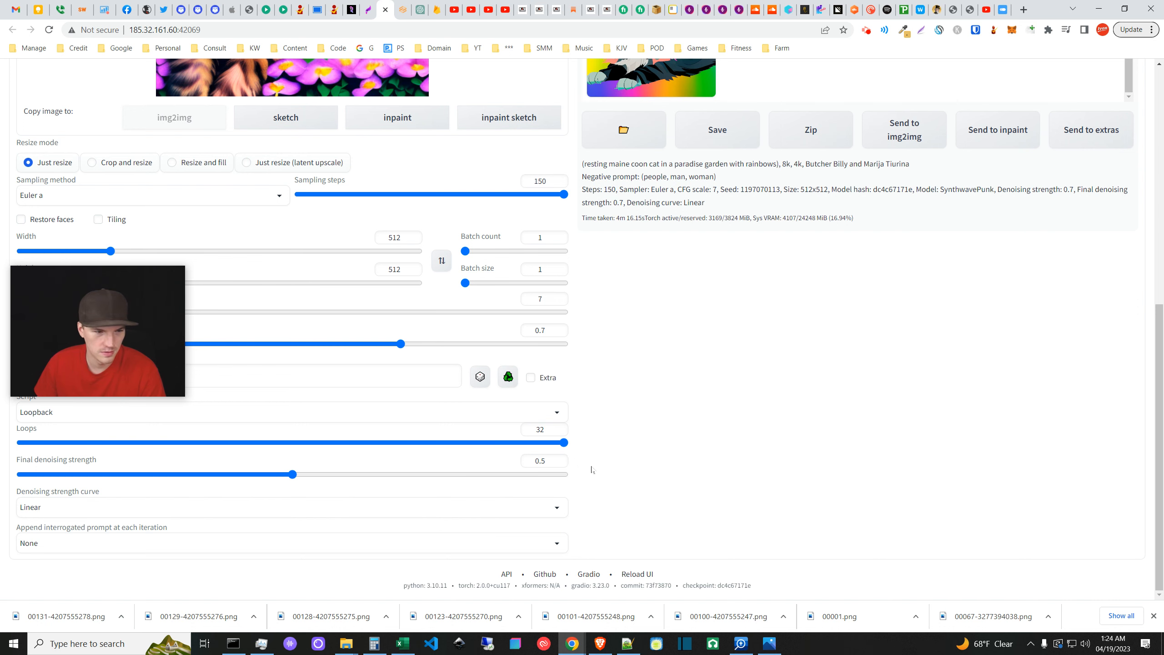
pyautogui.scroll(2, 587, 463)
pyautogui.scroll(2, 583, 455)
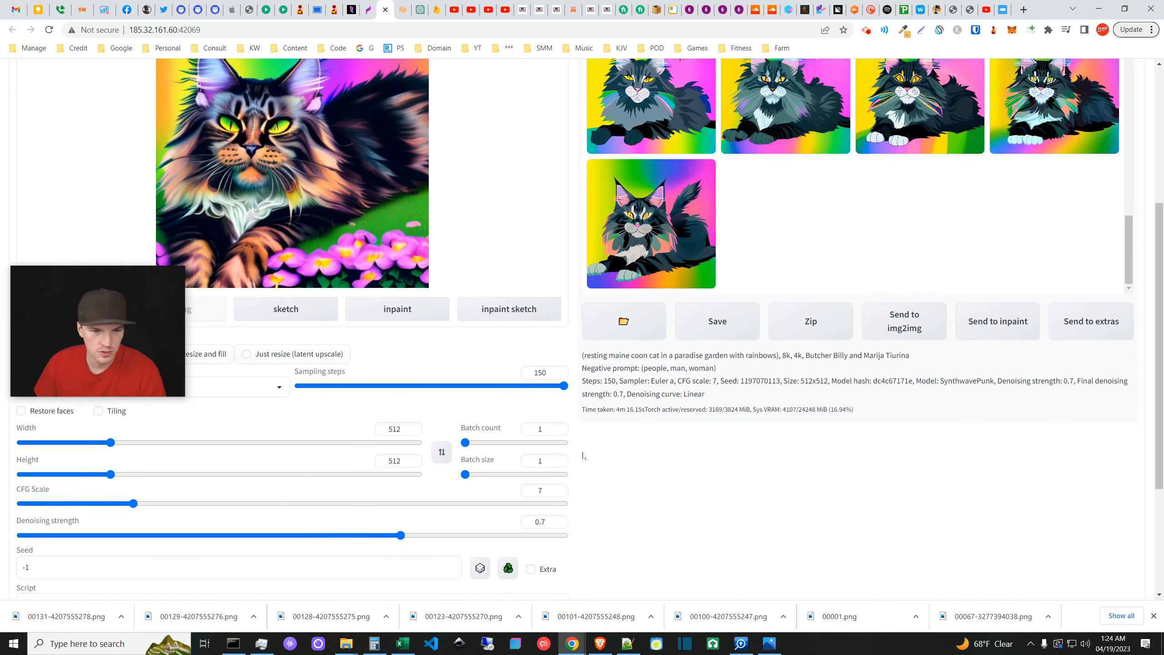
pyautogui.scroll(1, 583, 455)
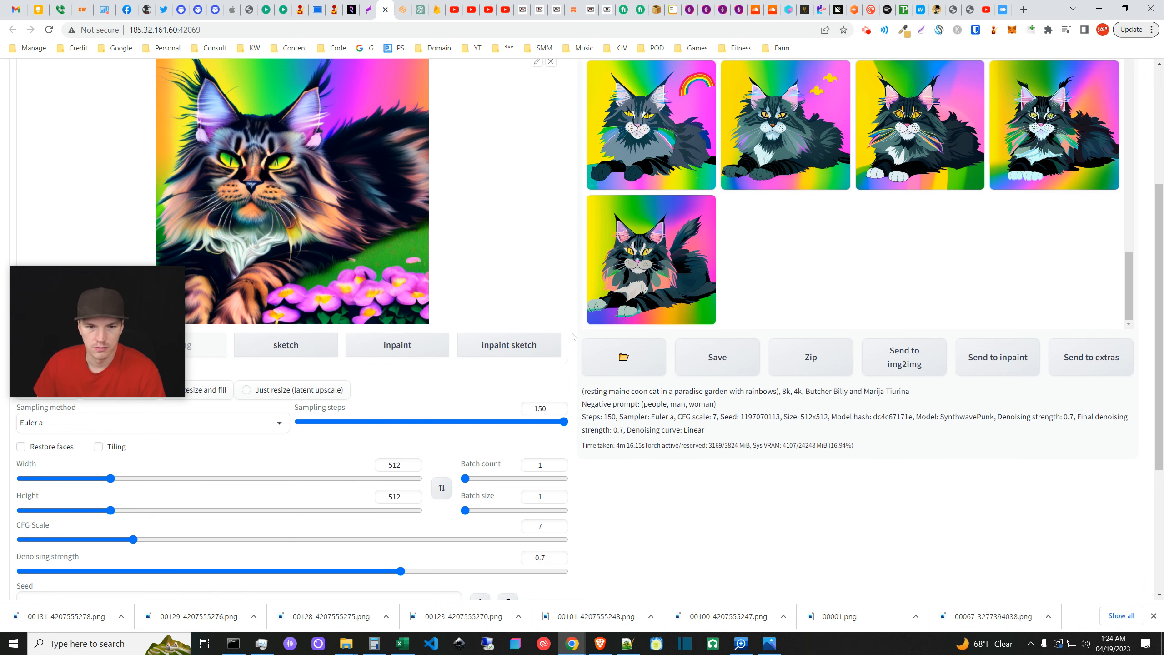
pyautogui.scroll(5, 576, 324)
pyautogui.scroll(3, 902, 483)
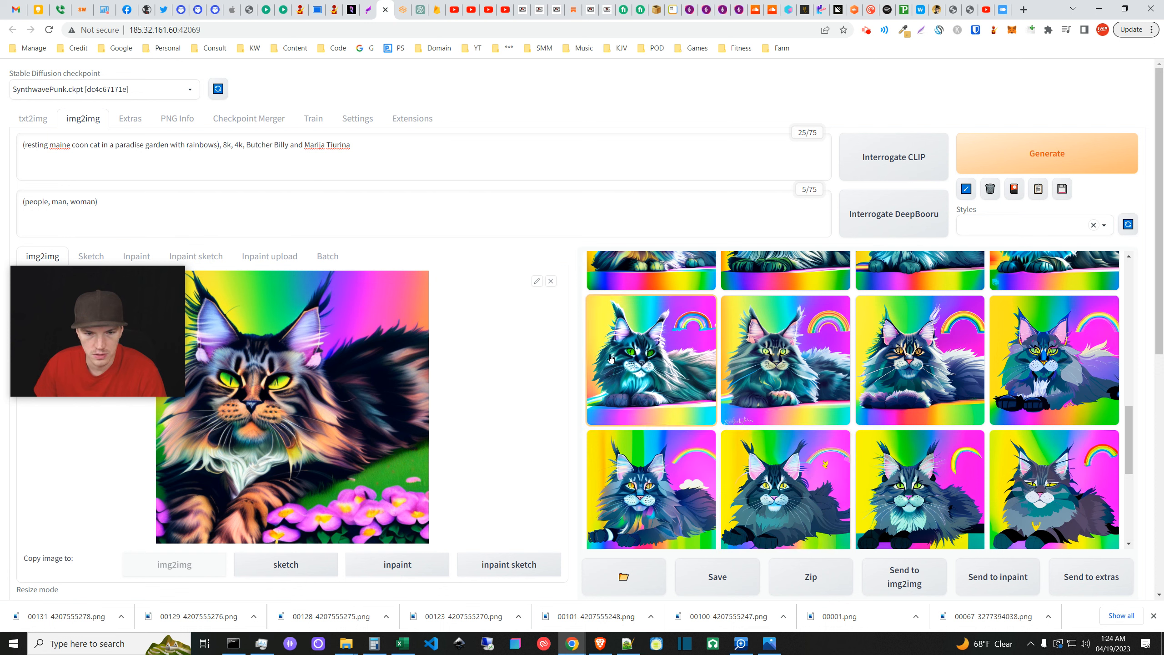
pyautogui.scroll(1, 693, 465)
pyautogui.scroll(2, 693, 465)
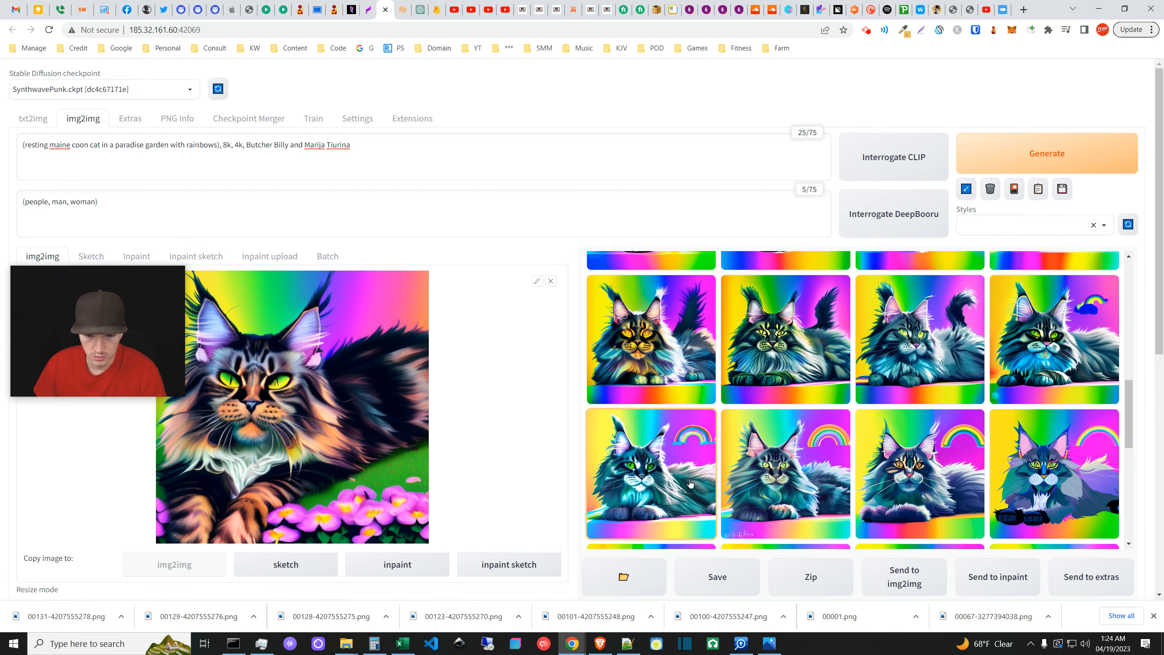
pyautogui.scroll(2, 693, 474)
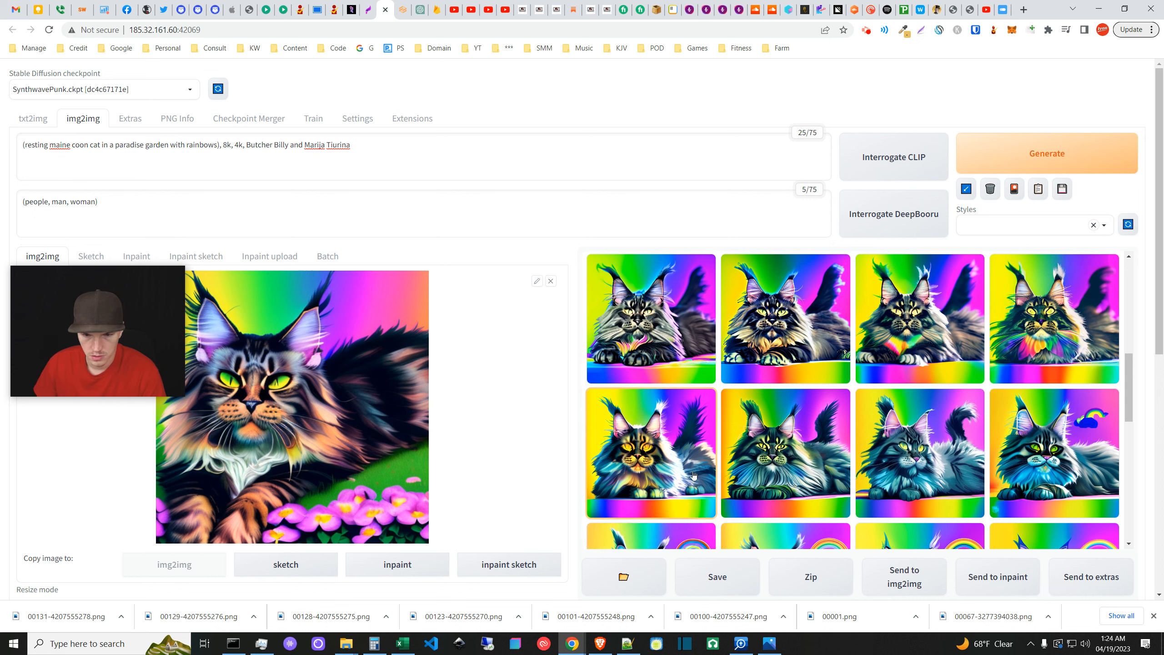
pyautogui.scroll(-1, 693, 474)
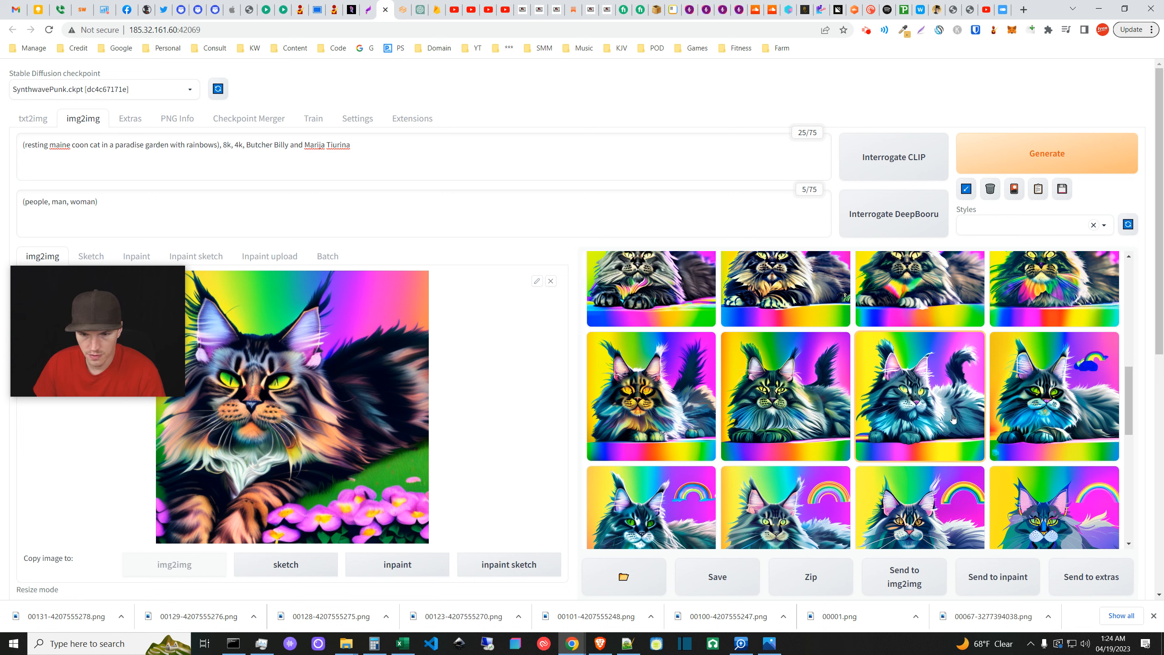
pyautogui.click(953, 419)
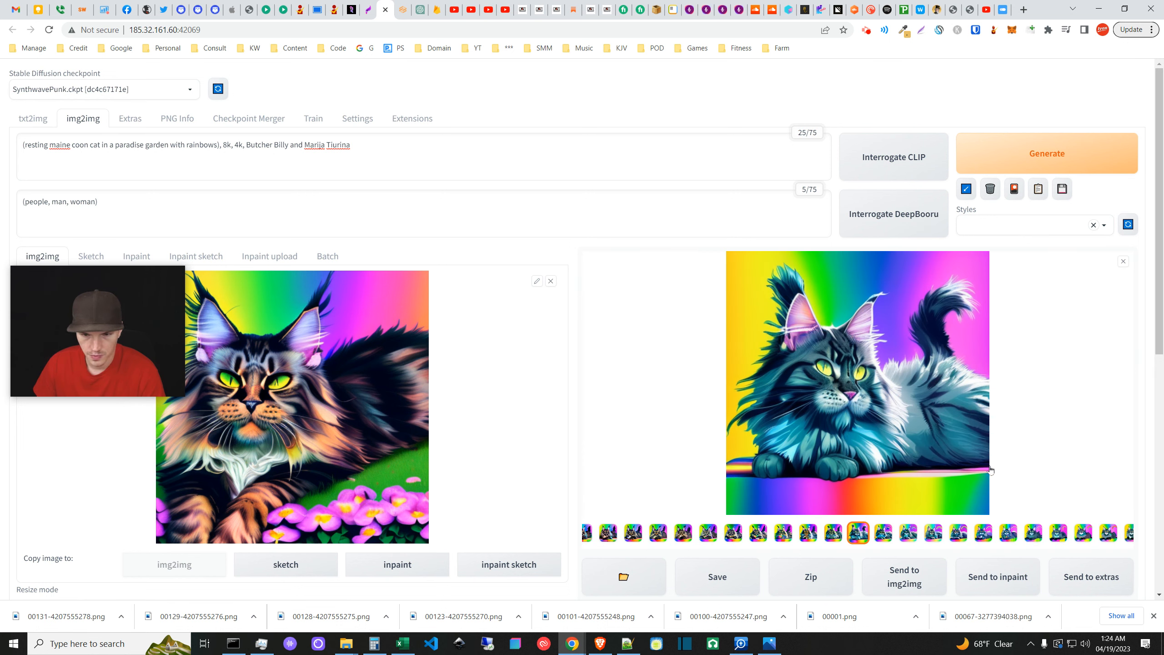
pyautogui.click(1123, 262)
pyautogui.scroll(-1, 708, 499)
pyautogui.click(708, 499)
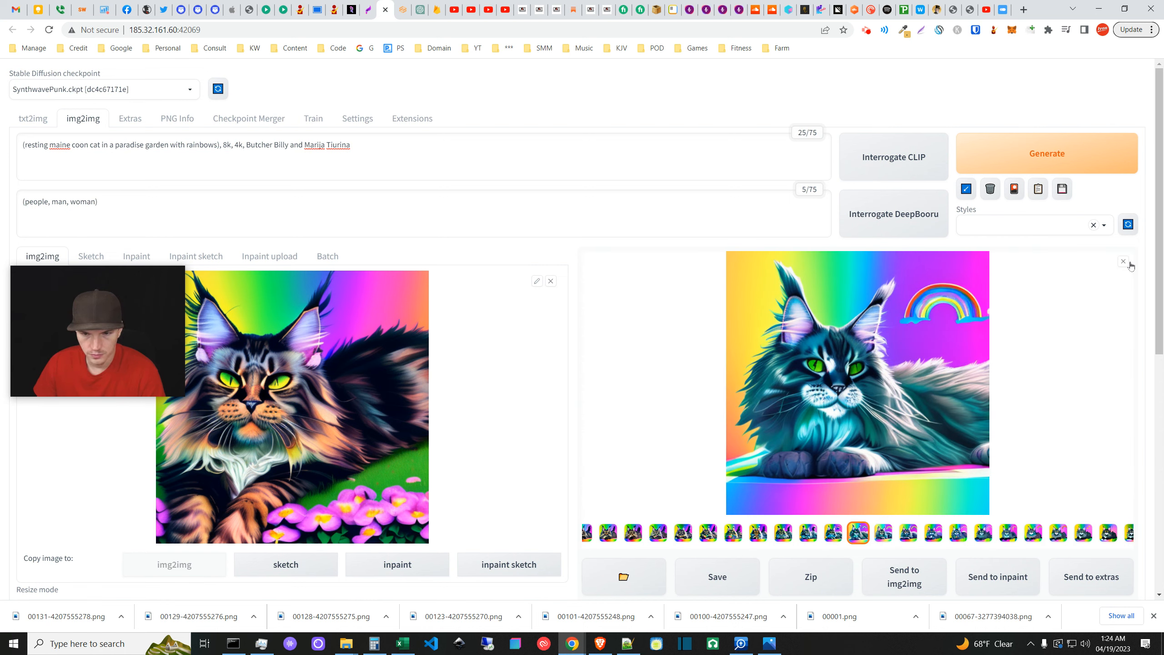
pyautogui.click(1125, 262)
pyautogui.moveTo(1127, 412); pyautogui.dragTo(1127, 275)
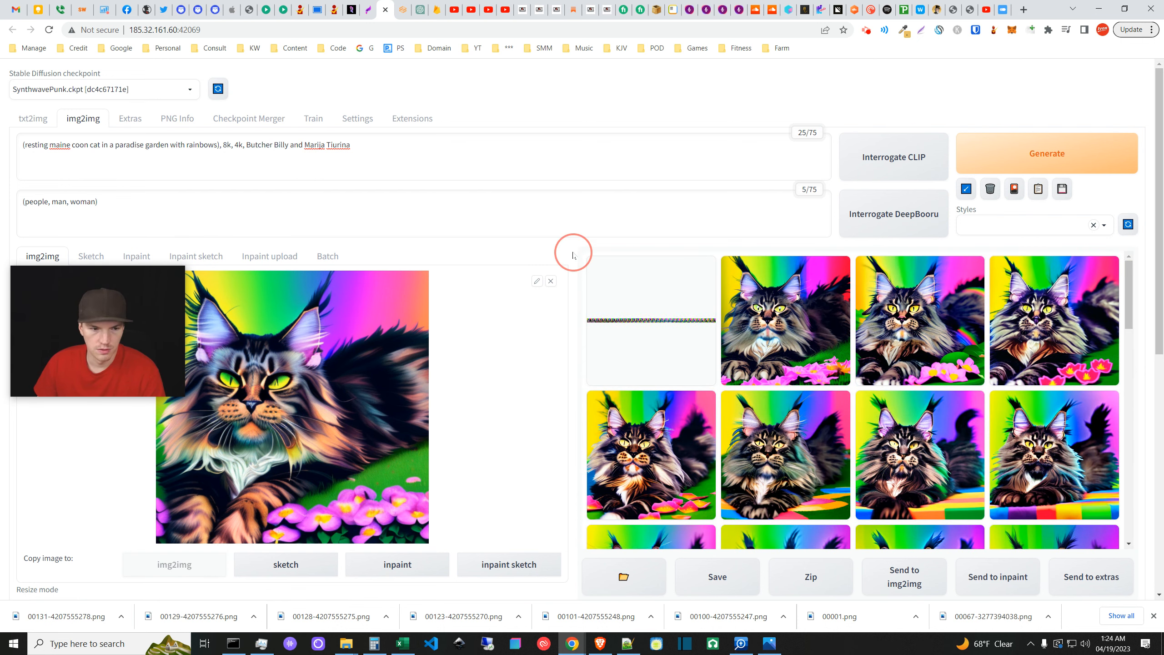
# - Generate a loopback batch at final denoising 0.5 and enlarge the second rainbow cat result
pyautogui.scroll(-6, 574, 256)
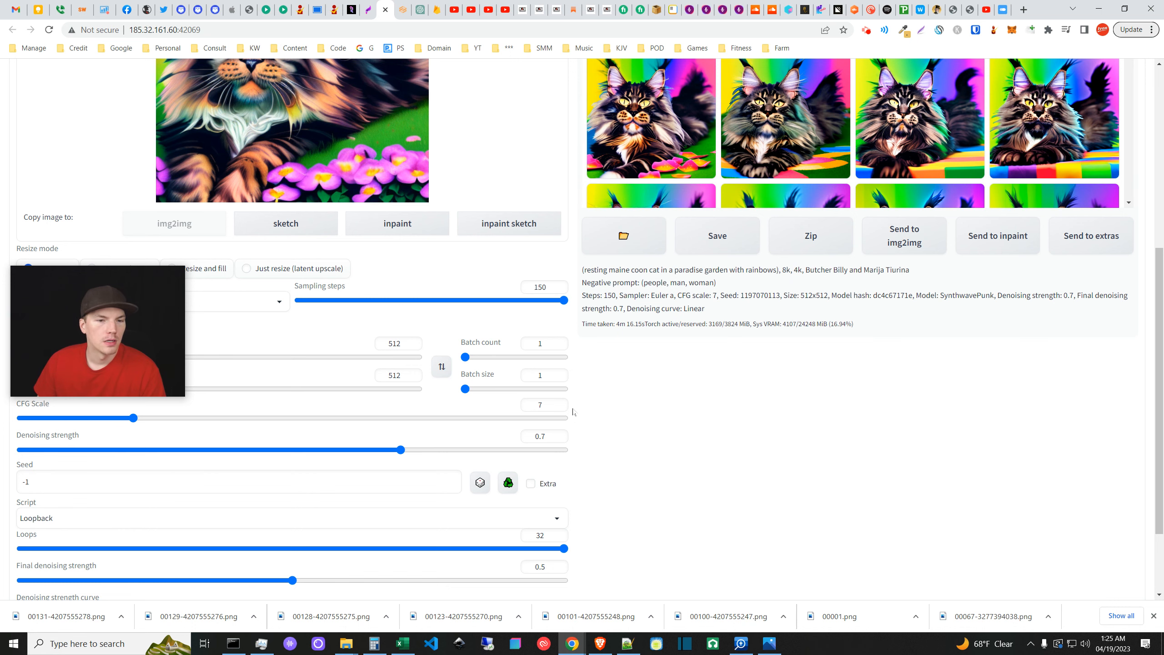
pyautogui.scroll(6, 573, 413)
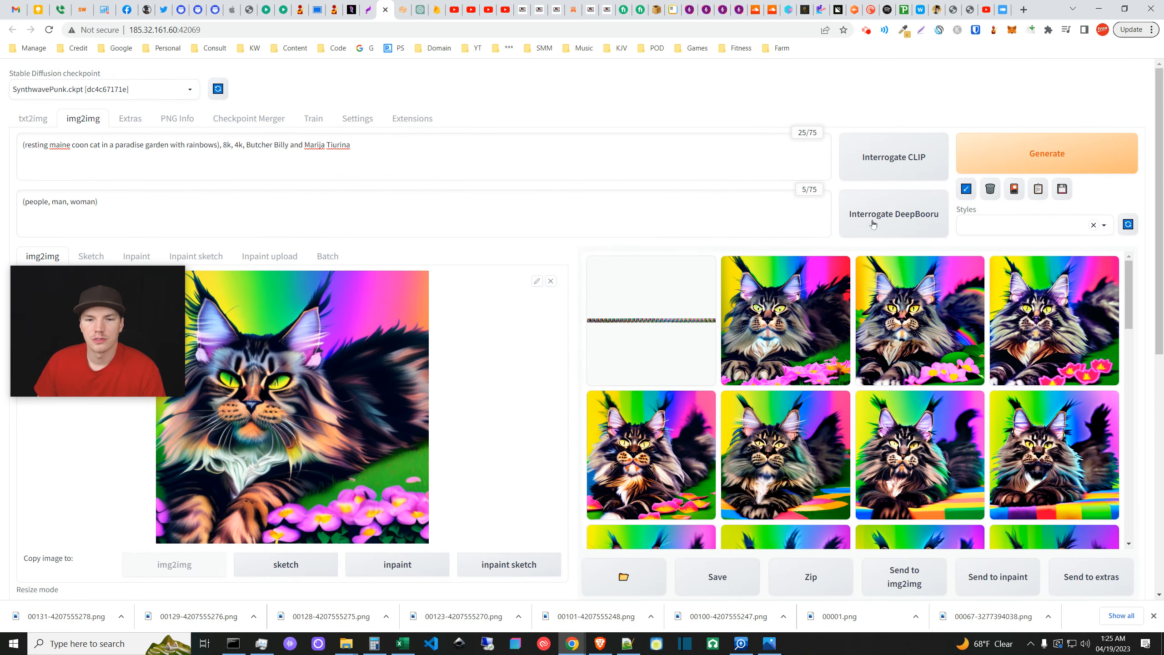
pyautogui.click(979, 147)
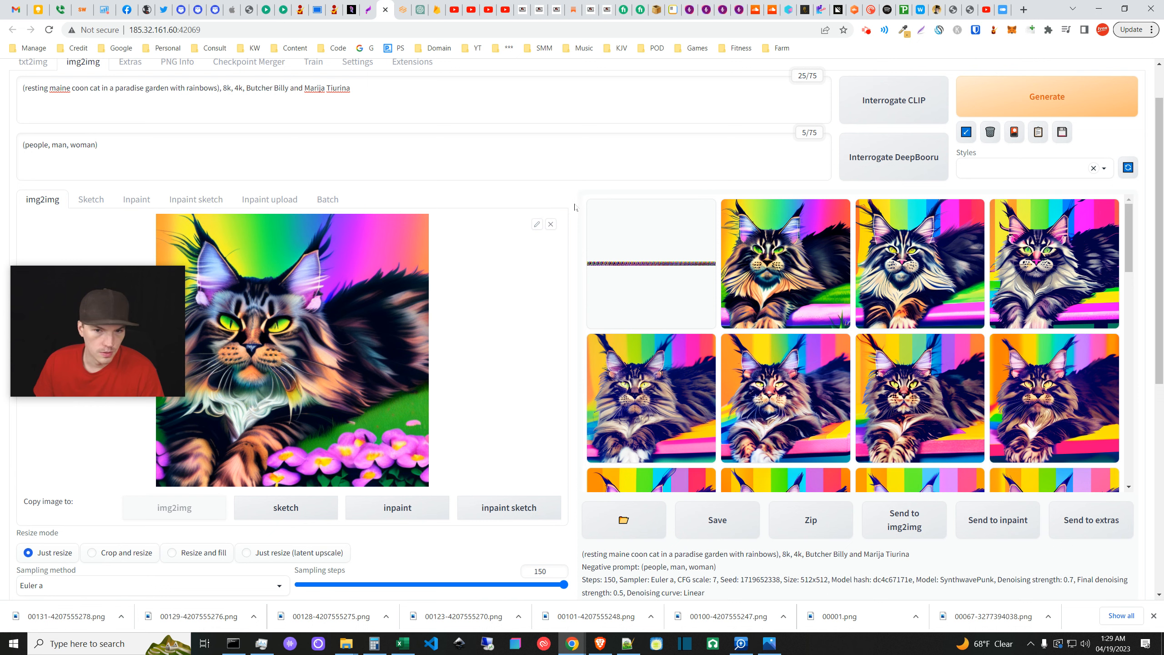
pyautogui.click(798, 276)
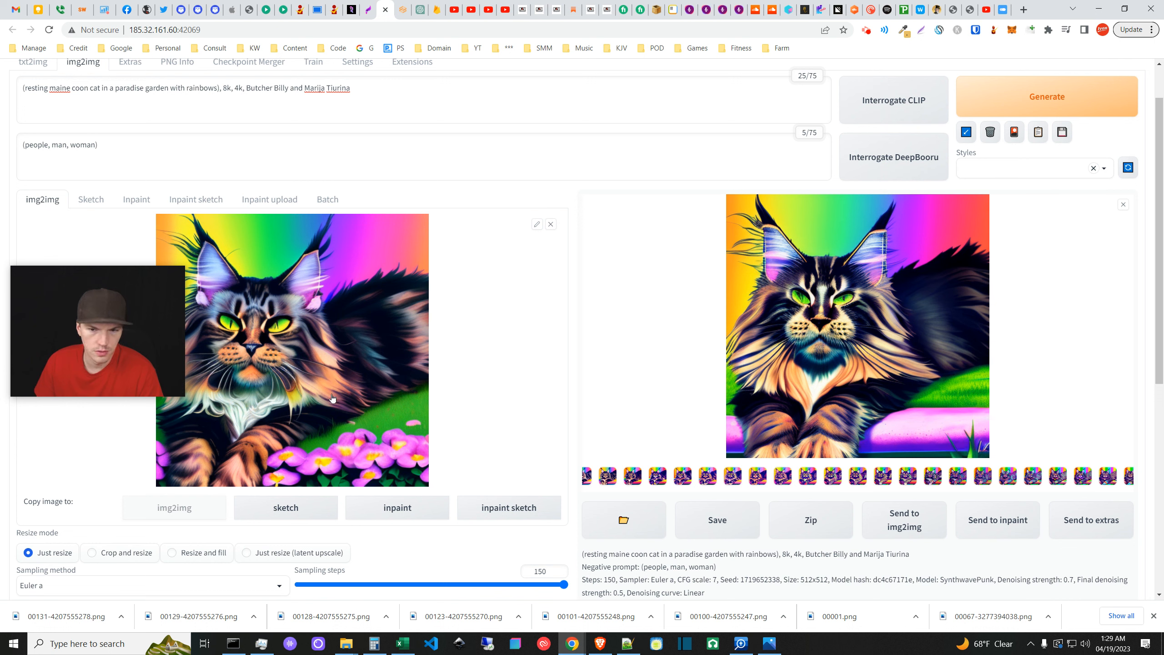
# - Inspect the first loopback results at full size, including the strip-like first image
pyautogui.click(1123, 204)
pyautogui.click(1000, 336)
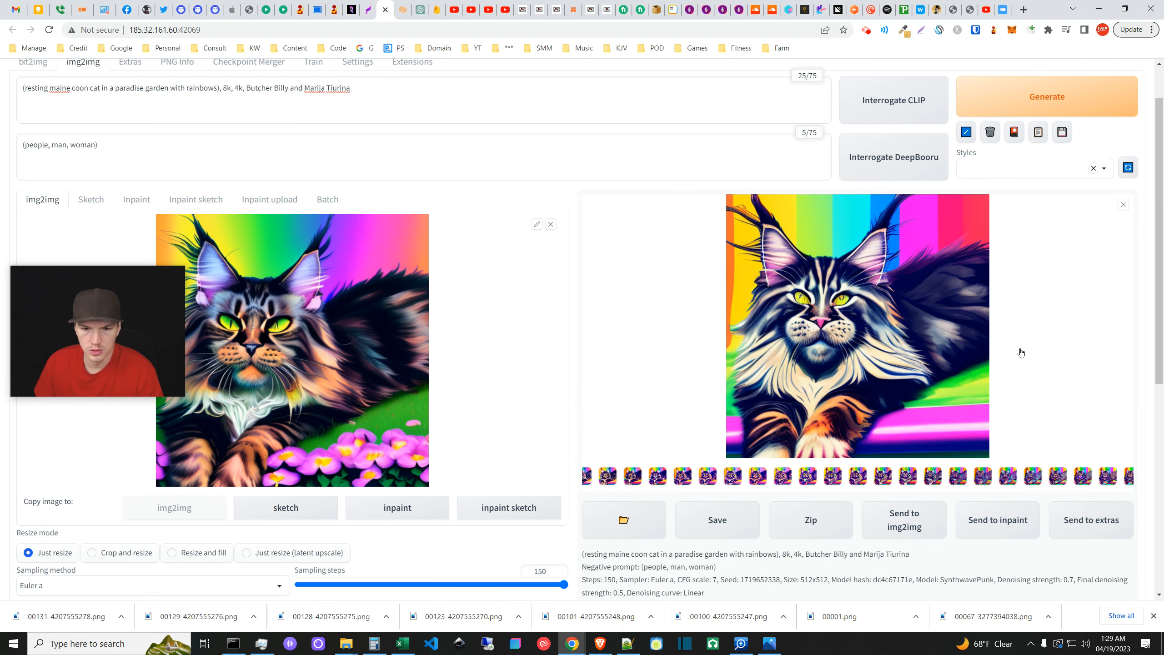
pyautogui.click(1122, 205)
pyautogui.click(1047, 284)
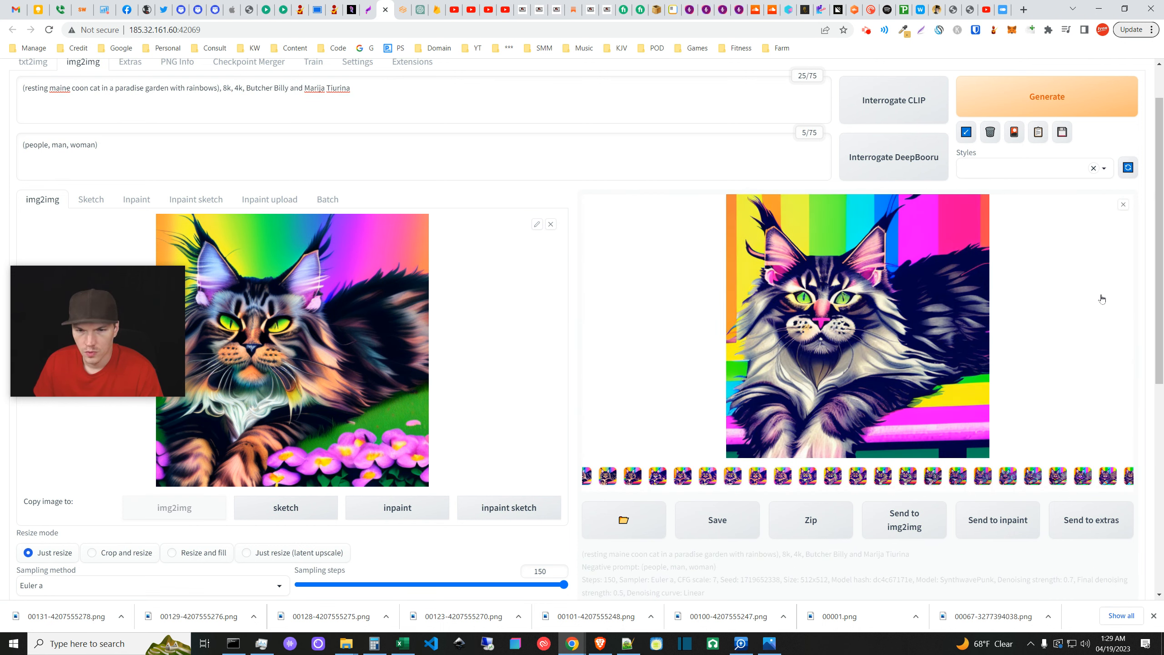
pyautogui.click(1122, 204)
pyautogui.click(626, 282)
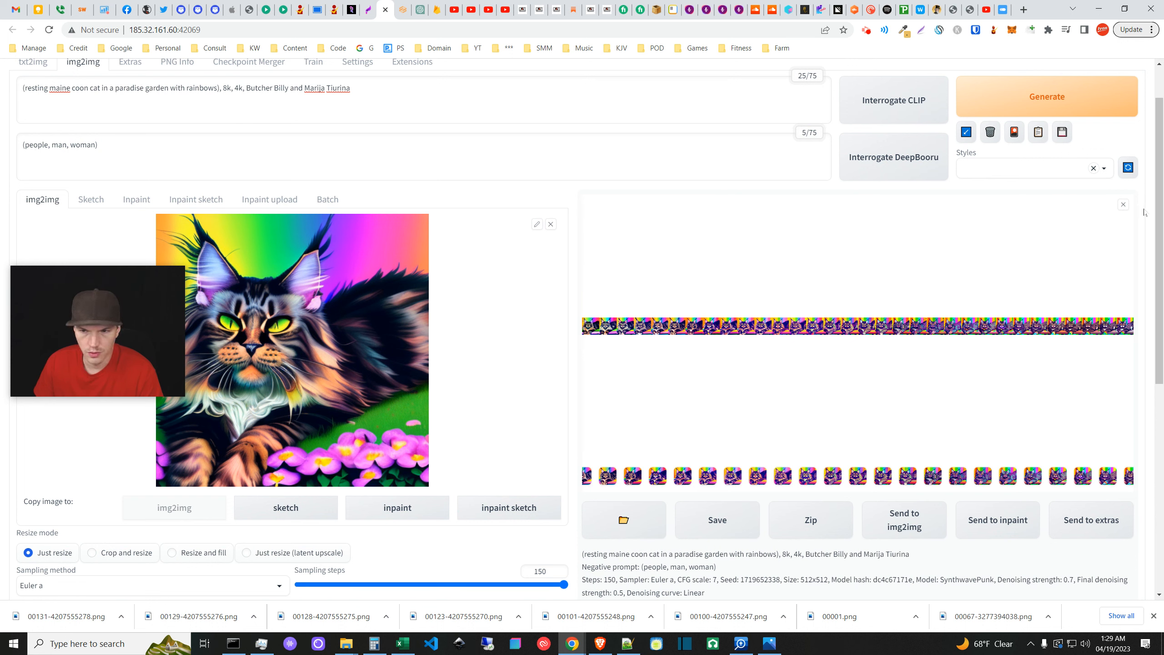
pyautogui.click(1123, 205)
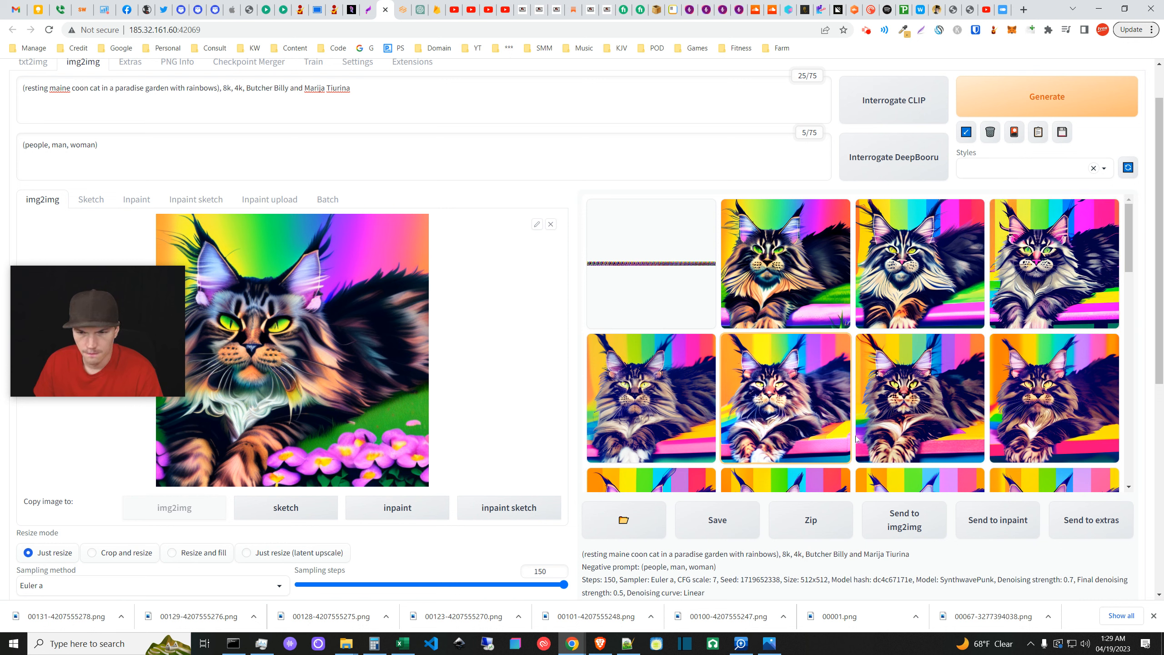
pyautogui.scroll(-1, 898, 450)
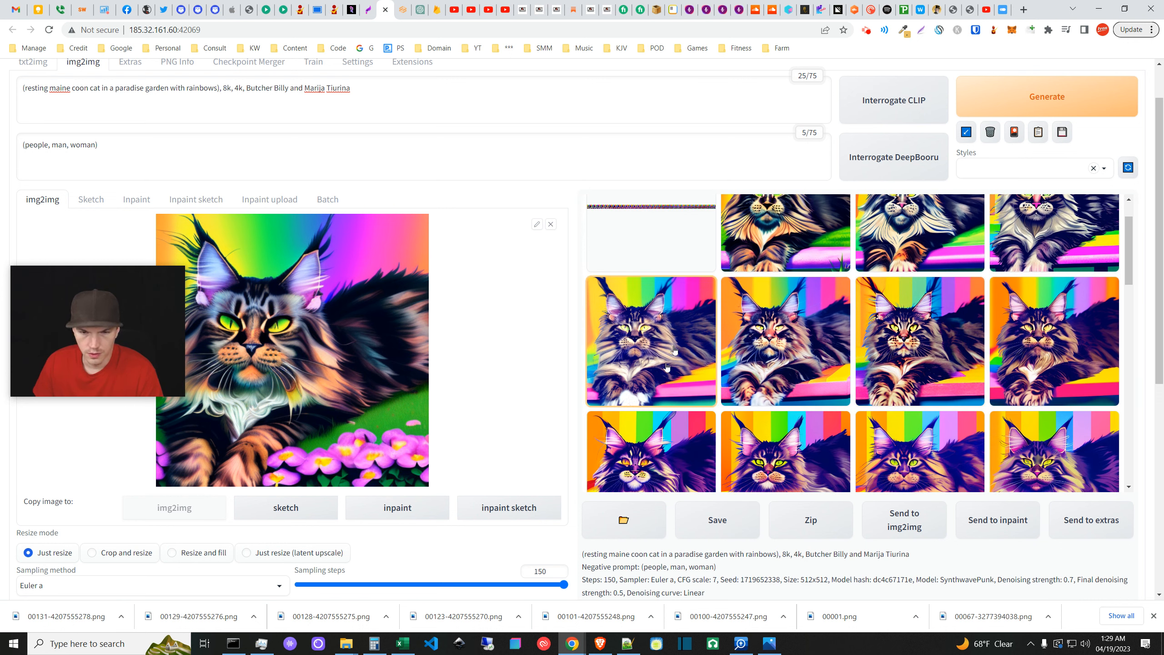
pyautogui.click(1050, 354)
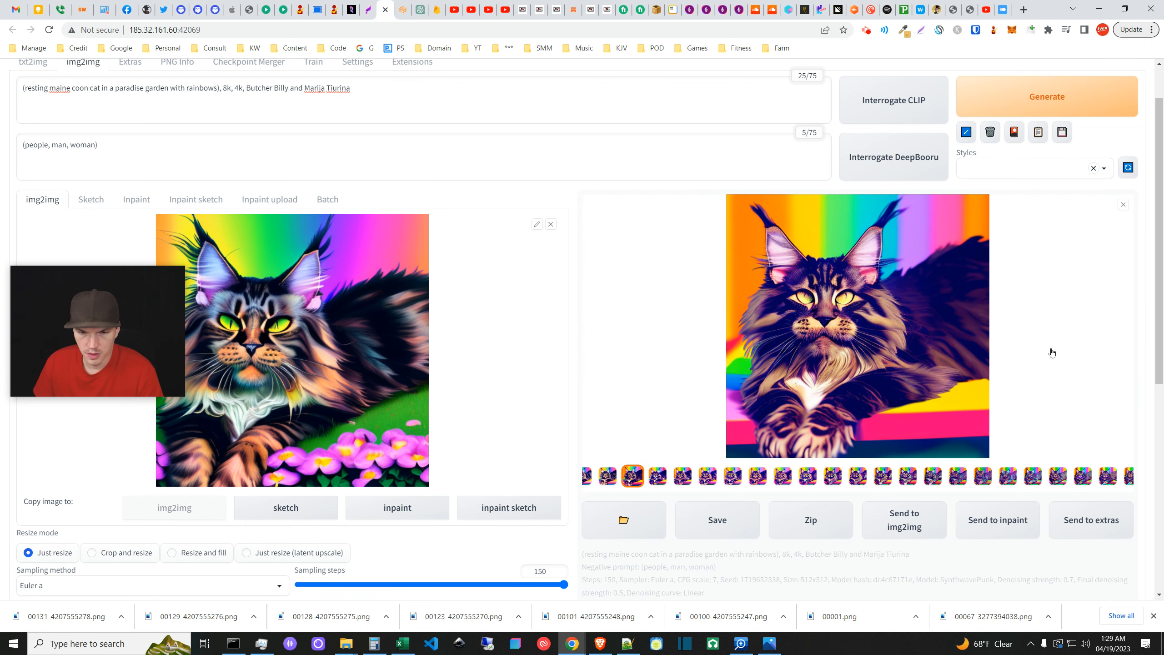
pyautogui.click(1122, 205)
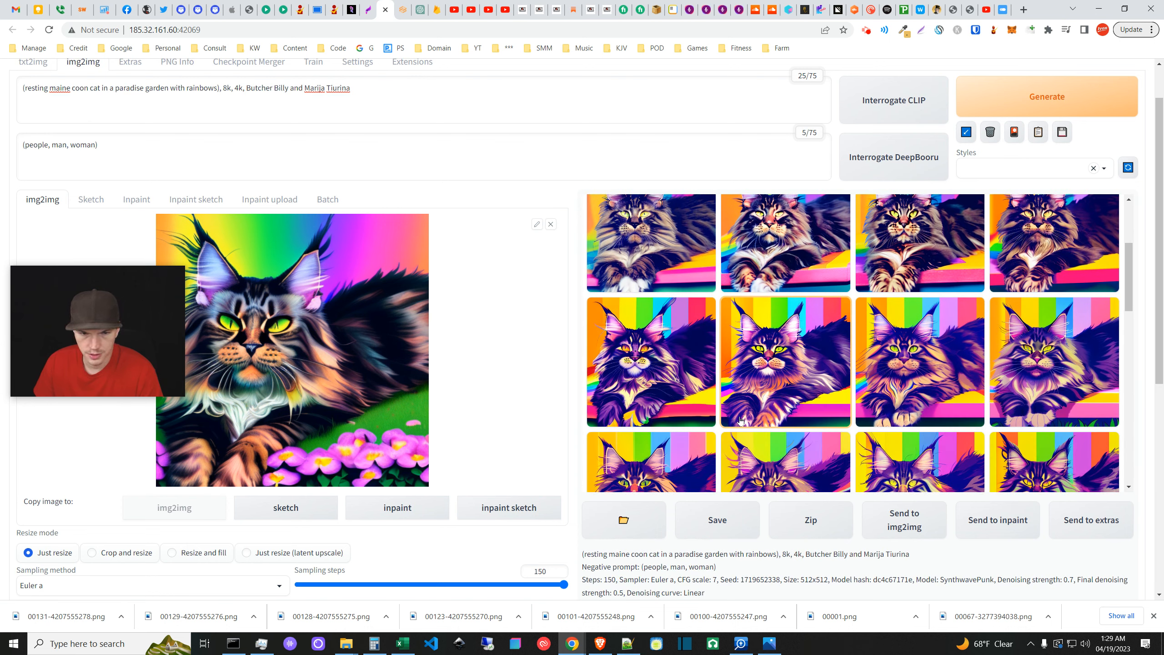
# - Inspect further rows of rainbow-striped cat results enlarged, one by one
pyautogui.scroll(-1, 740, 420)
pyautogui.click(664, 317)
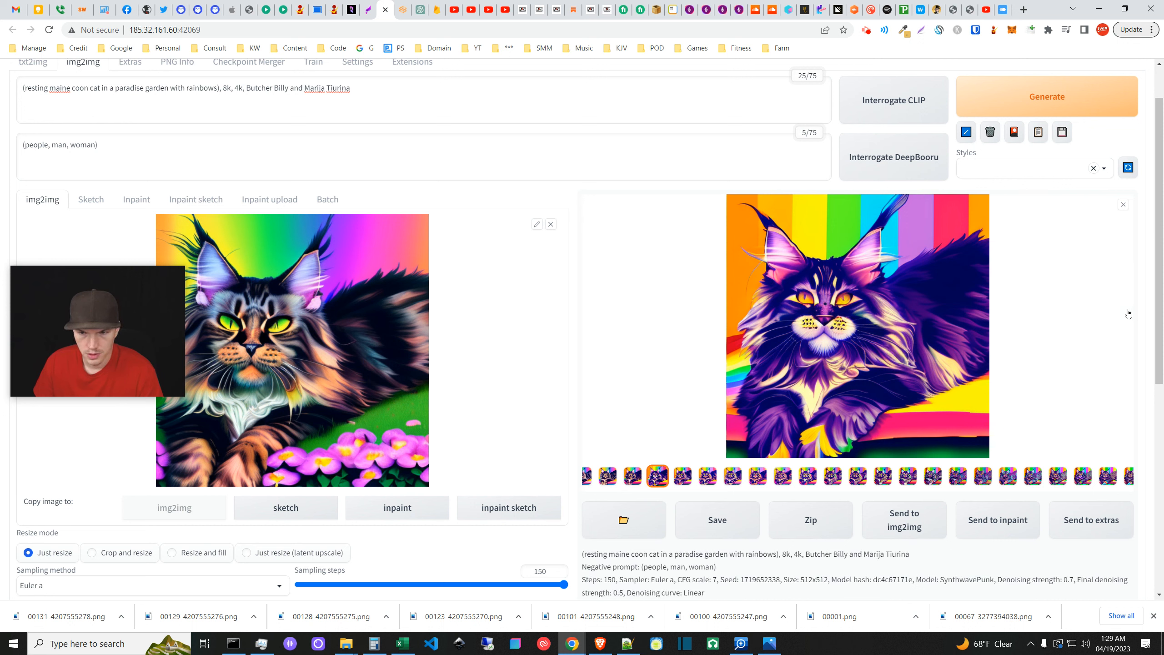
pyautogui.click(1123, 204)
pyautogui.click(822, 330)
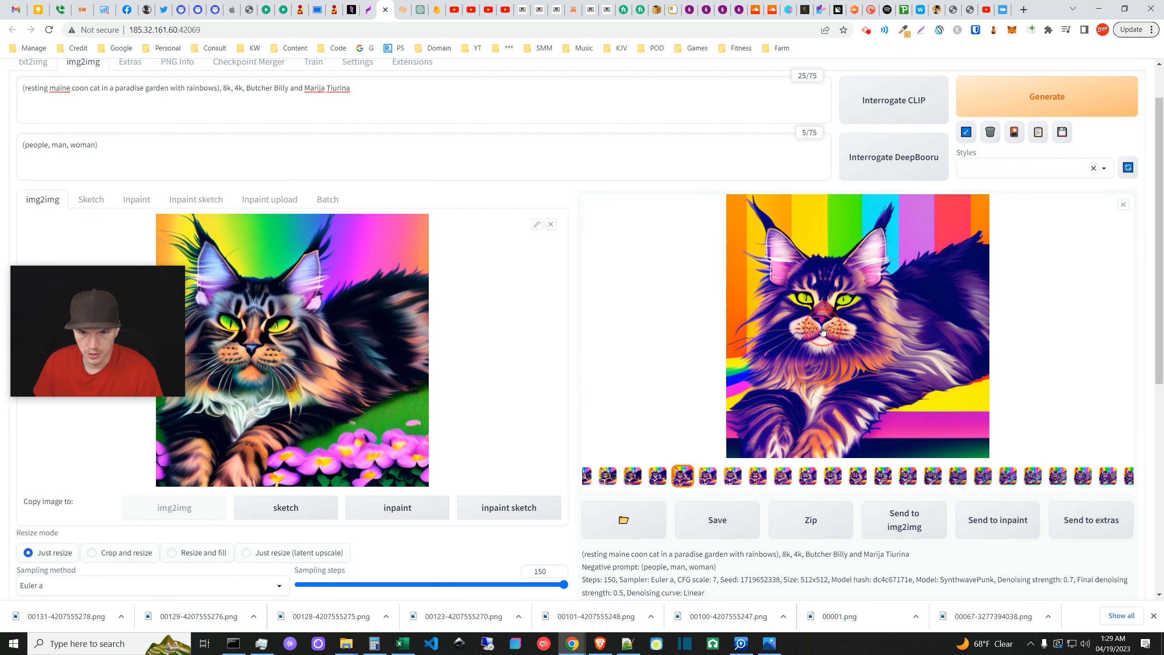
pyautogui.click(1122, 205)
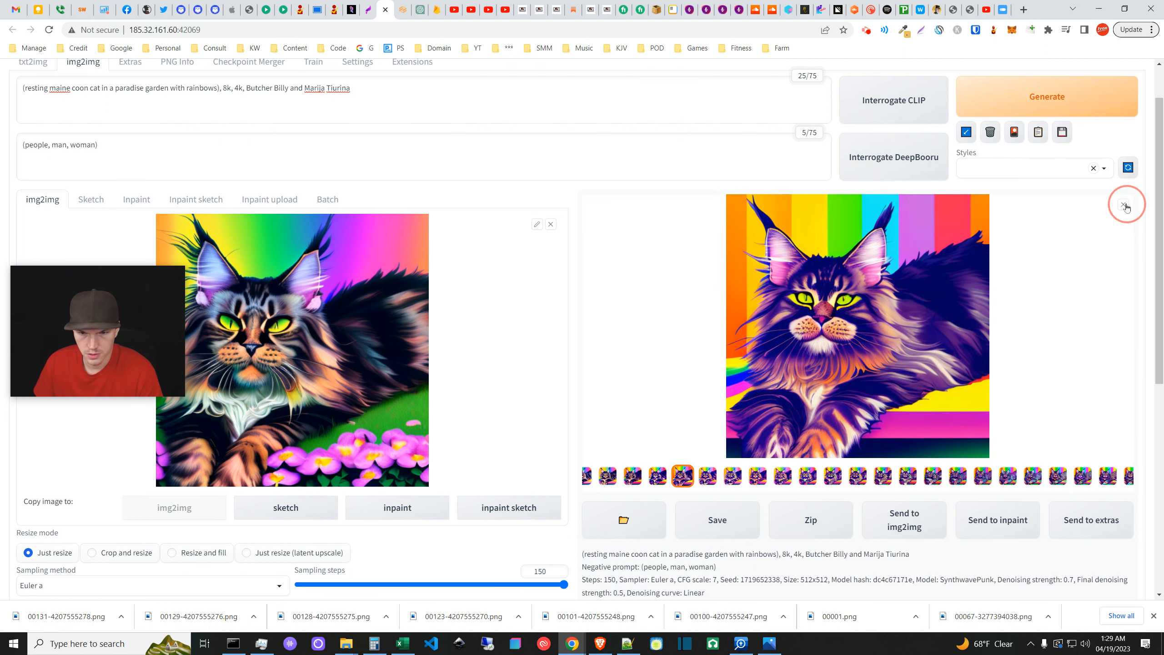
pyautogui.click(1047, 364)
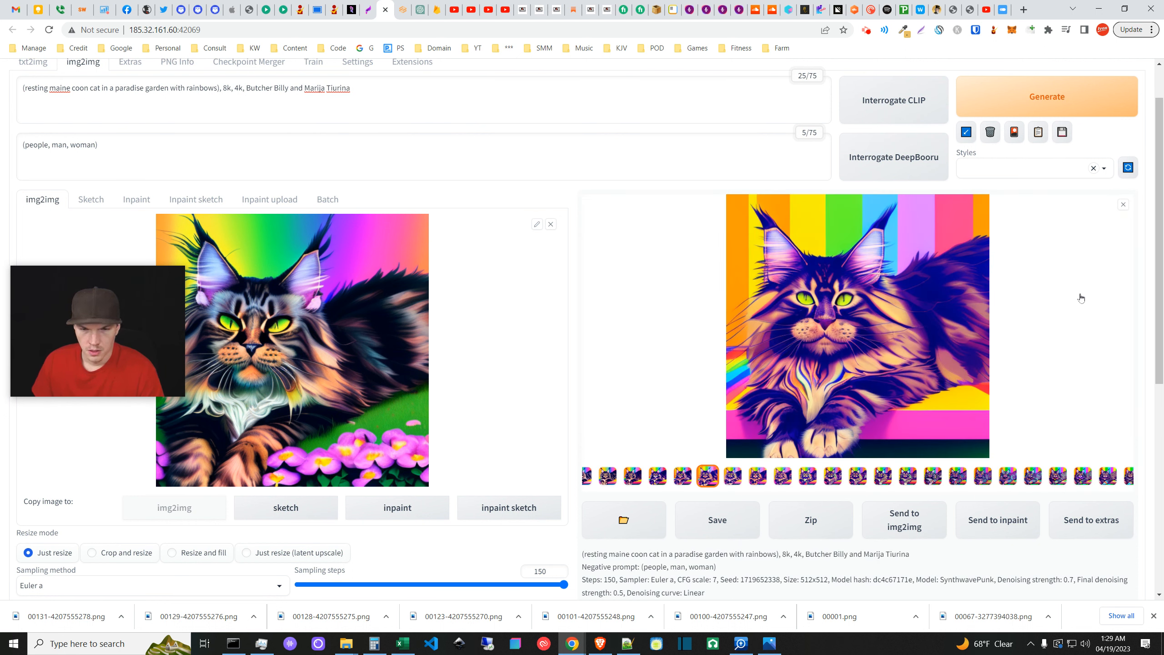
pyautogui.click(1123, 204)
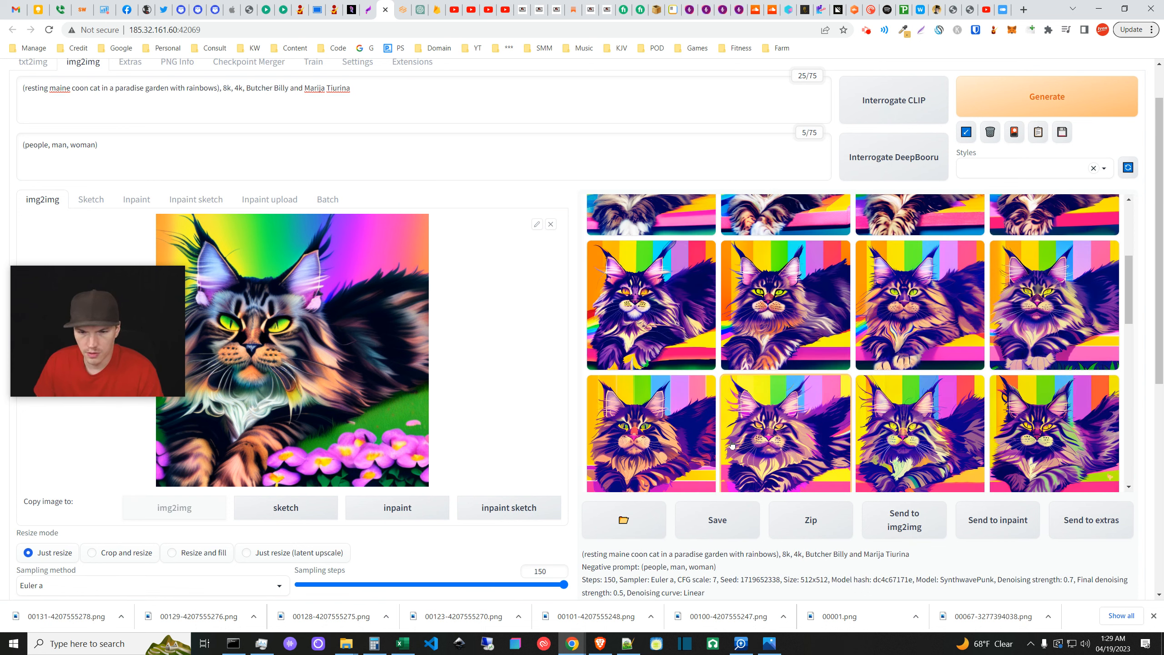
pyautogui.scroll(-1, 797, 413)
pyautogui.click(791, 402)
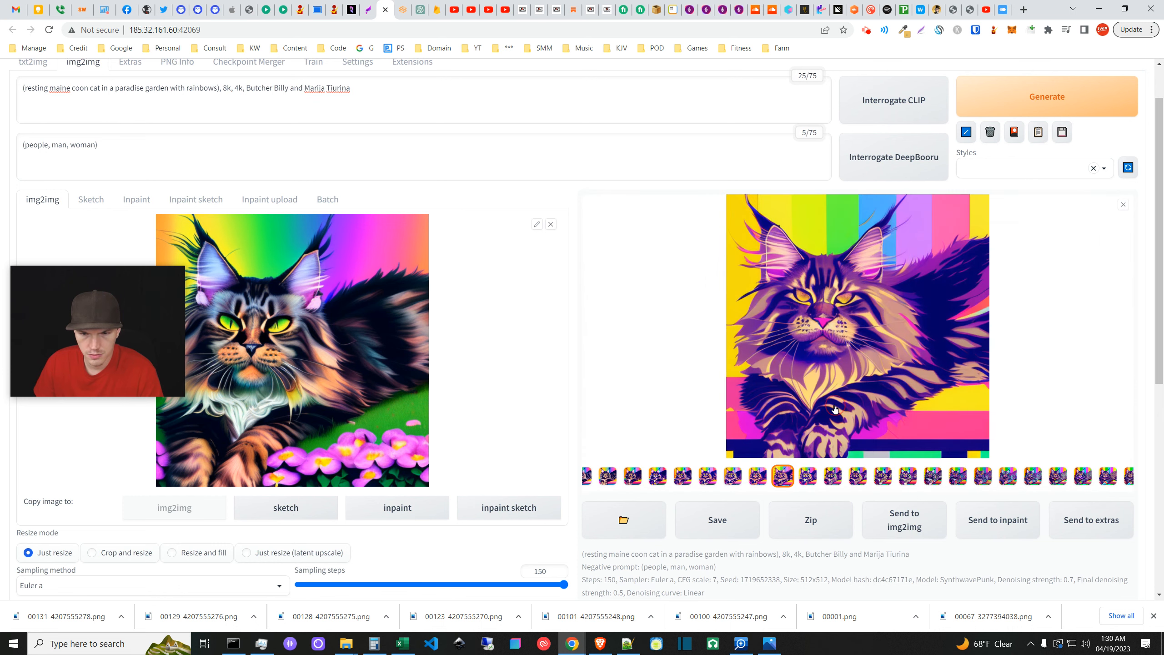
pyautogui.click(1123, 207)
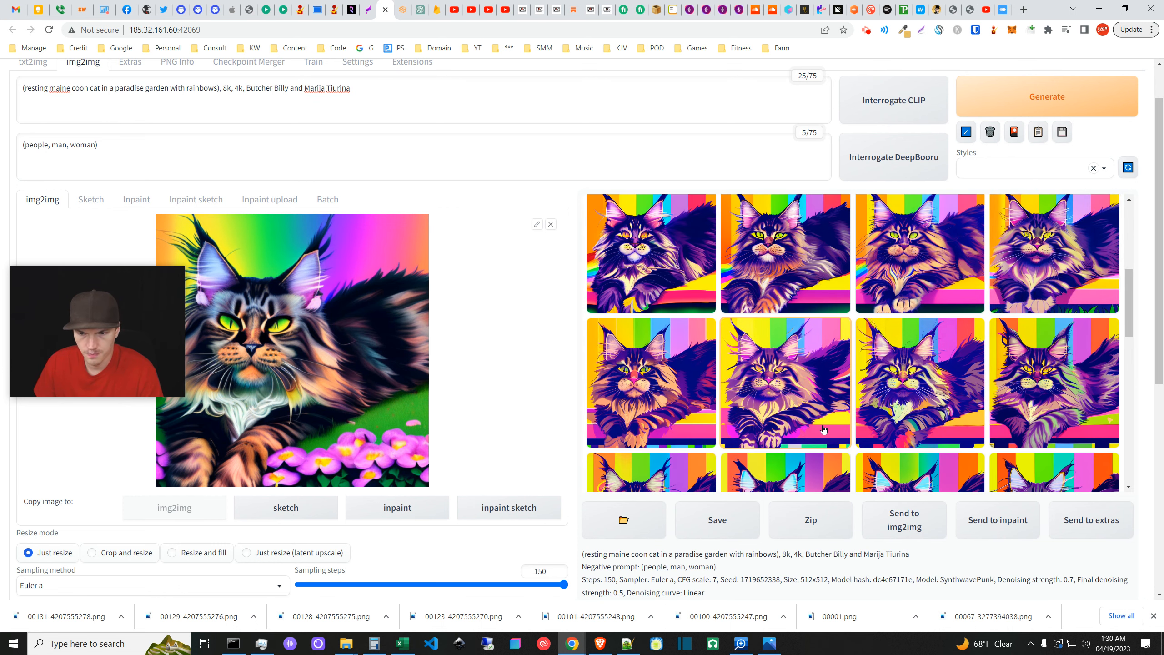
# - Inspect the rainbow-paw cat result and look over the rest of the gallery grid
pyautogui.scroll(-4, 769, 416)
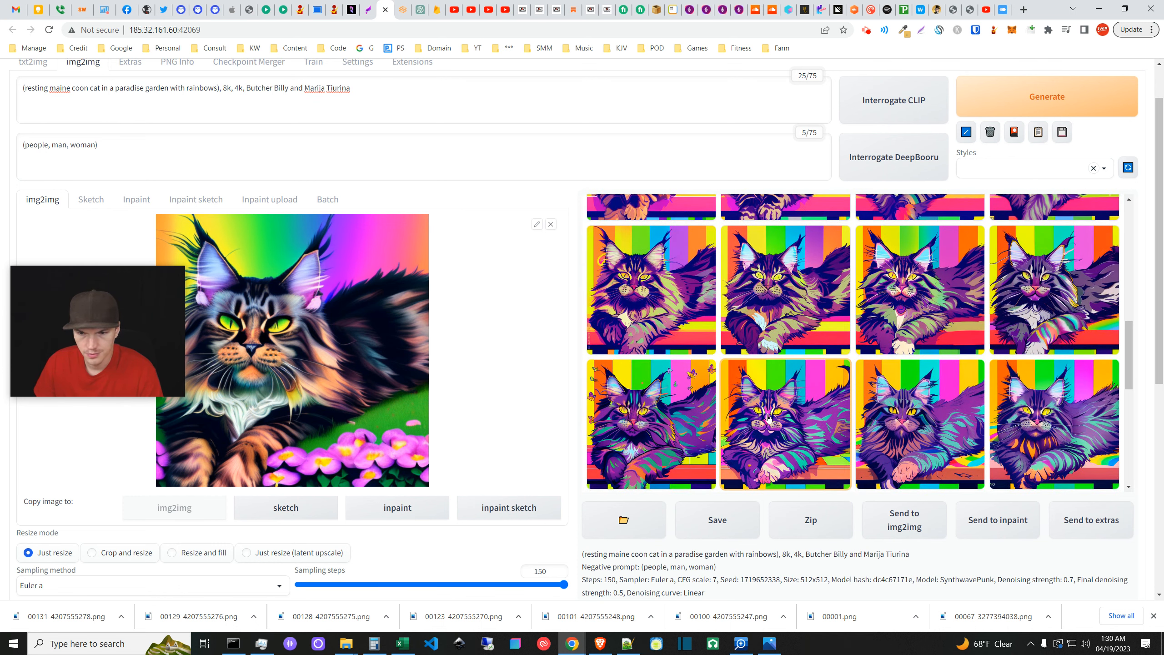
pyautogui.scroll(-5, 812, 439)
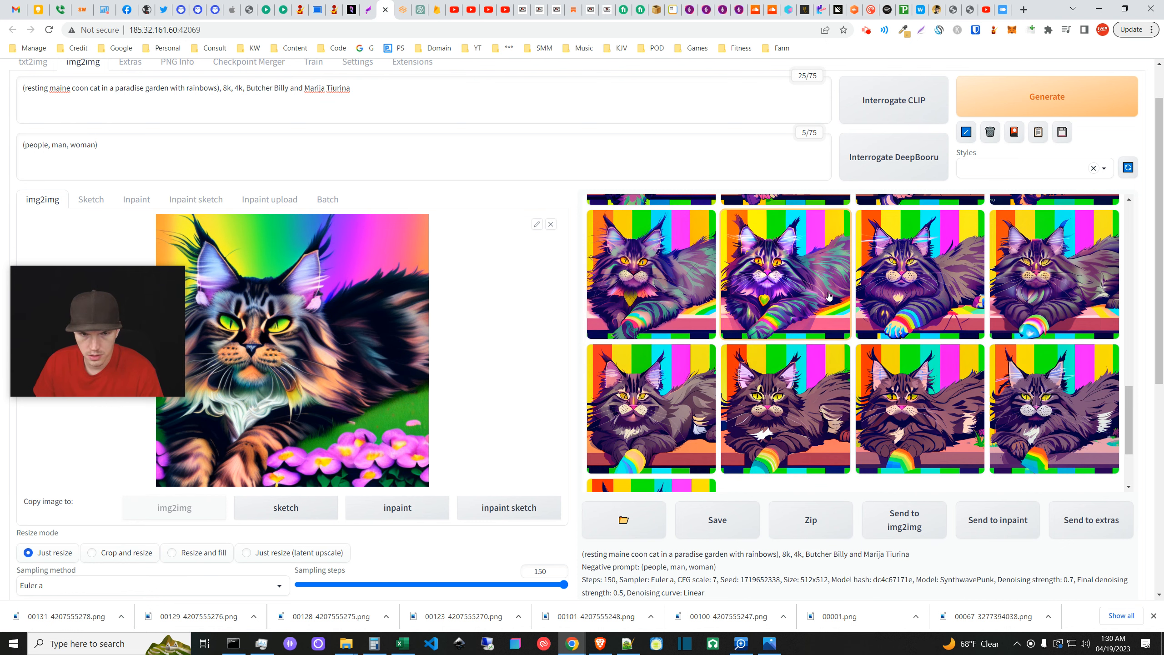
pyautogui.click(816, 385)
pyautogui.click(1128, 209)
pyautogui.scroll(-3, 786, 381)
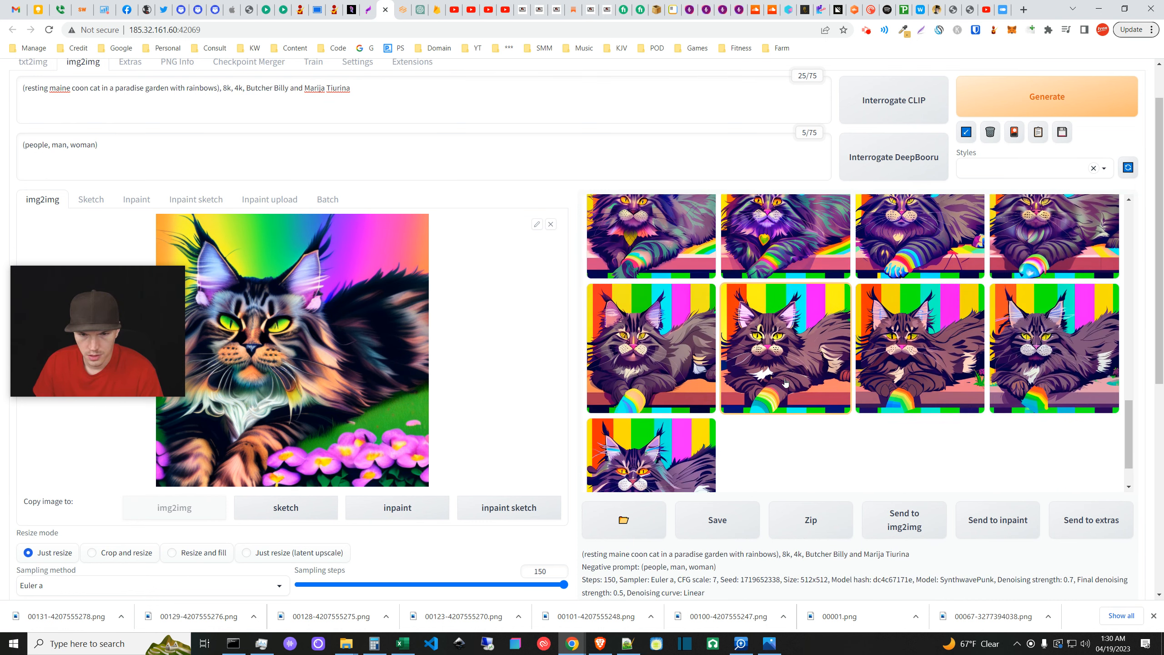
pyautogui.scroll(10, 783, 428)
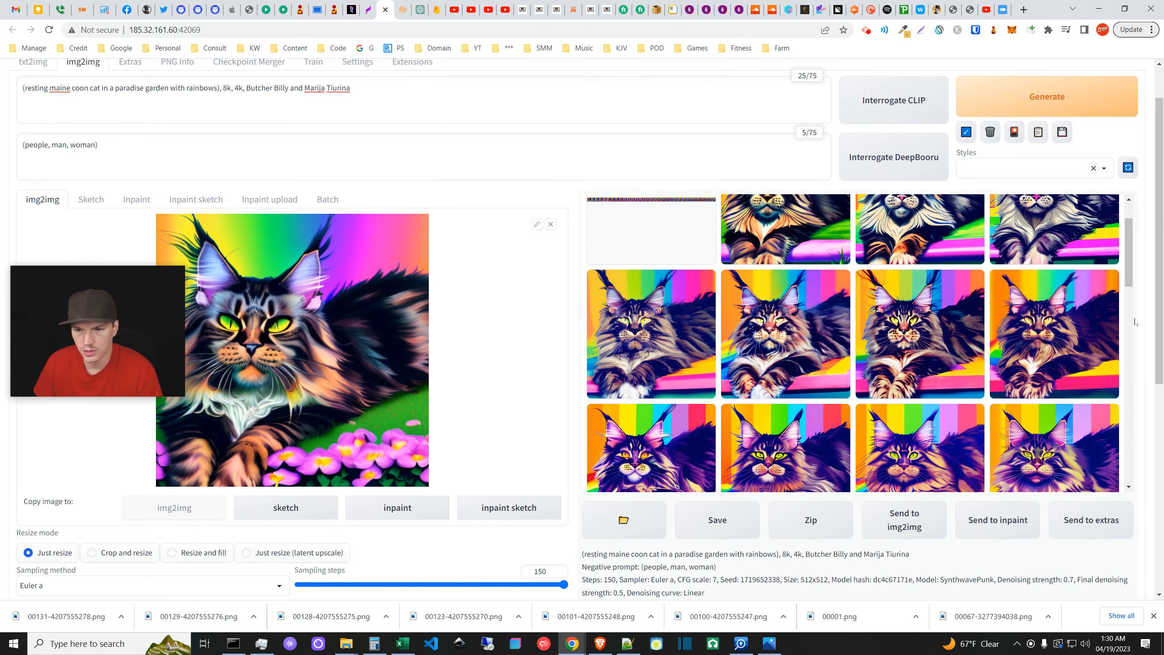
pyautogui.moveTo(1137, 259); pyautogui.dragTo(1134, 427)
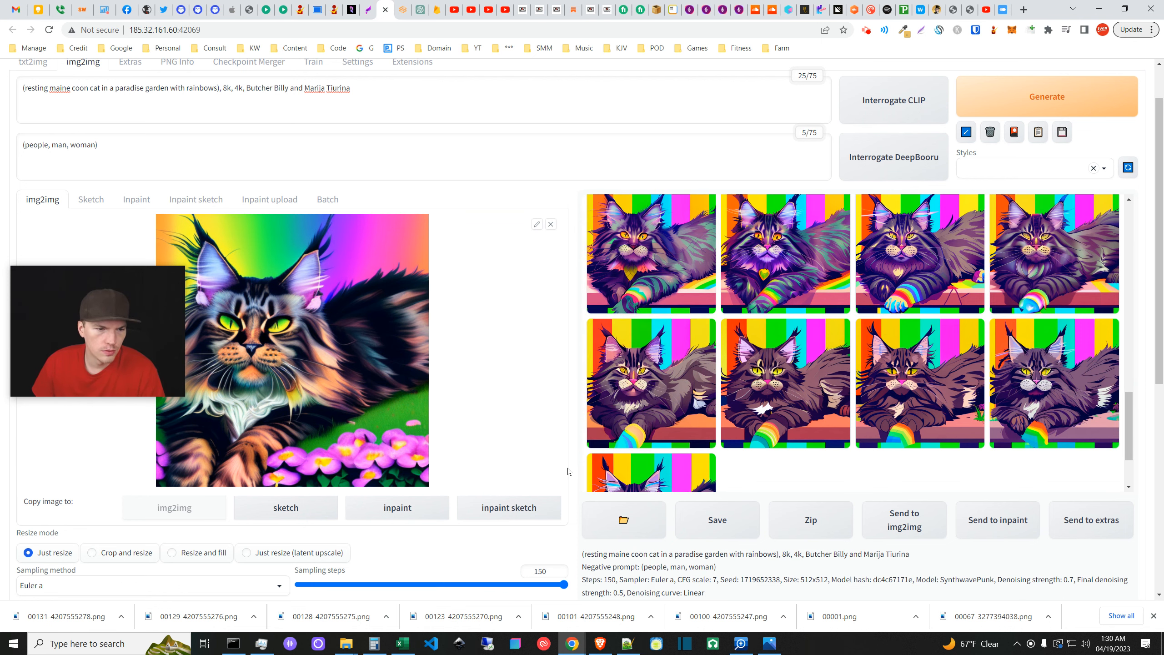
pyautogui.scroll(-2, 573, 471)
pyautogui.scroll(-1, 573, 471)
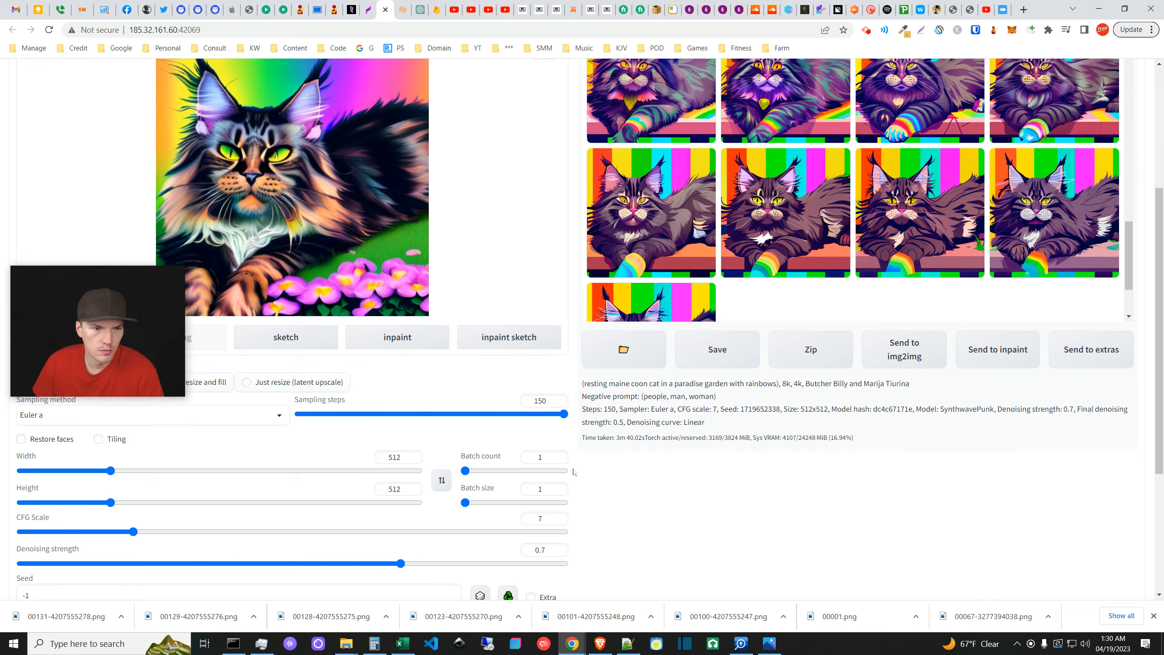
pyautogui.scroll(4, 573, 472)
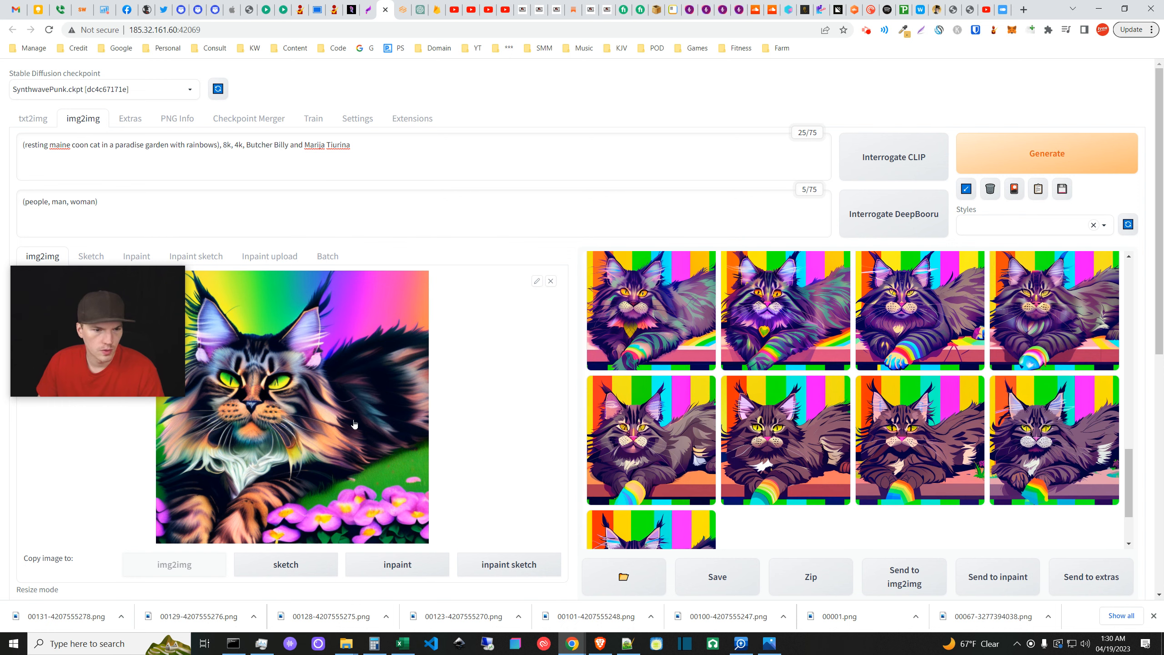
pyautogui.scroll(-2, 353, 419)
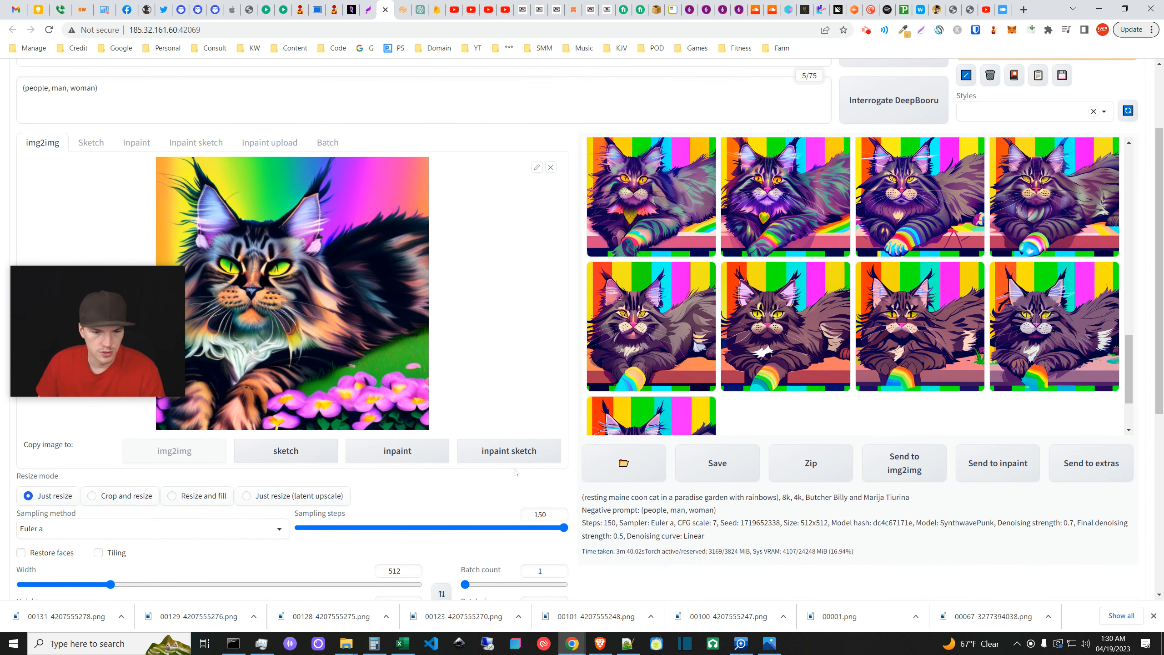
# - Bring the Downloads window forward and drag 00001.png into the img2img image box
pyautogui.moveTo(345, 642)
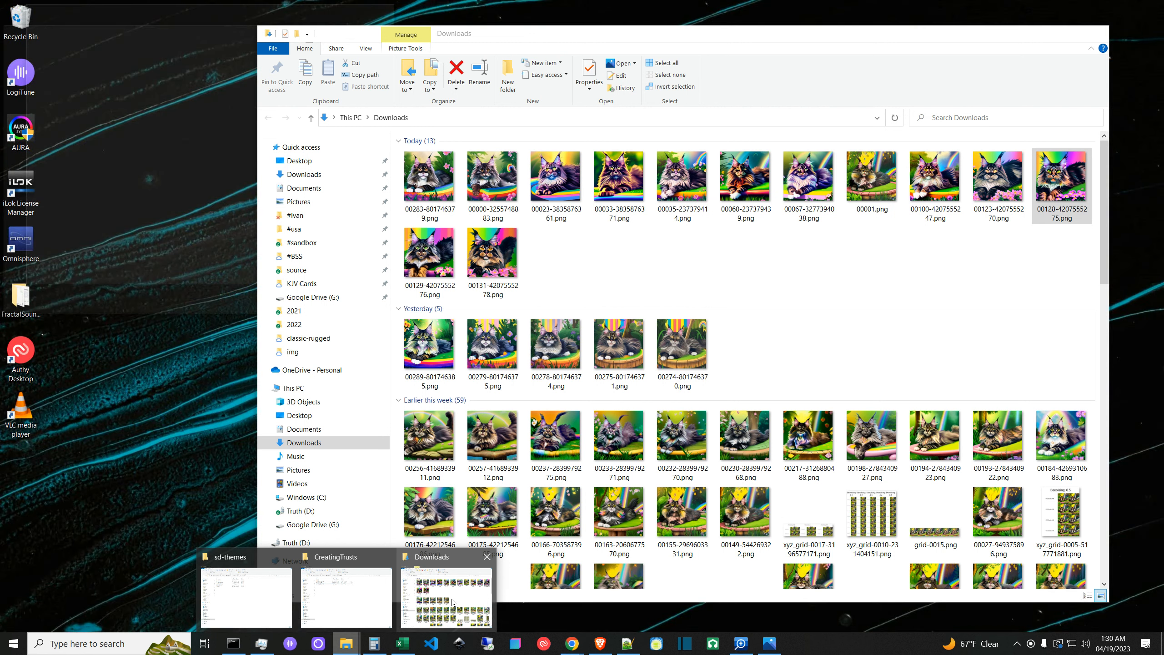
pyautogui.click(439, 611)
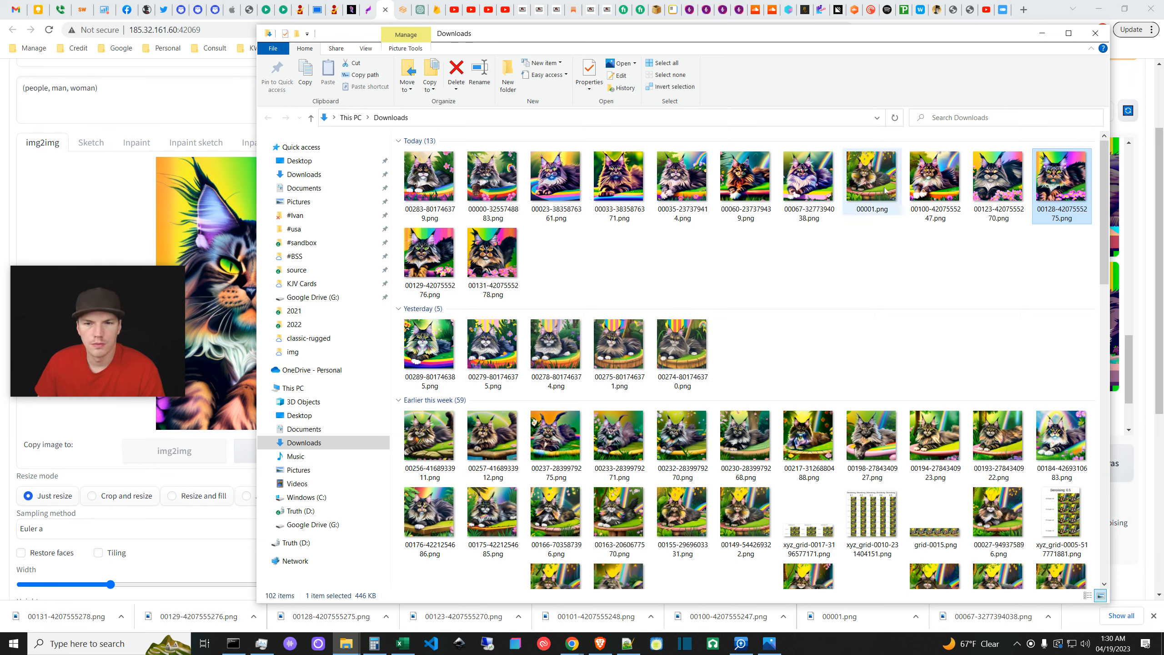
pyautogui.moveTo(877, 185); pyautogui.dragTo(209, 229)
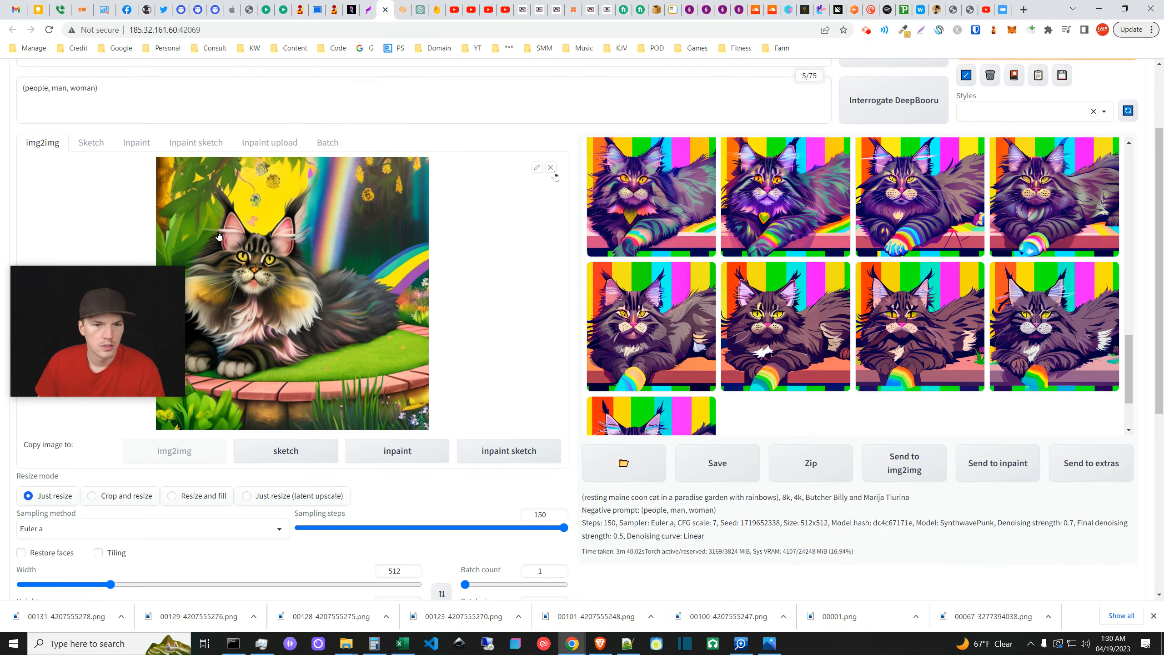
# - Switch the script from Loopback to None and set denoising strength to 0
pyautogui.scroll(-7, 412, 367)
pyautogui.click(364, 414)
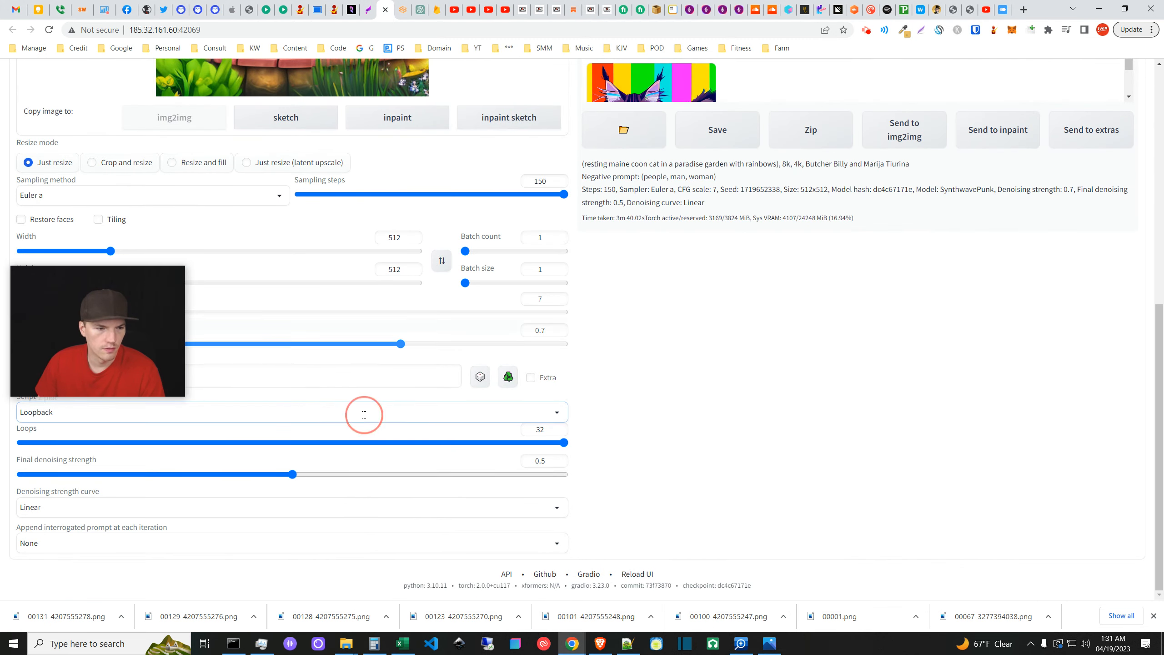
pyautogui.click(425, 309)
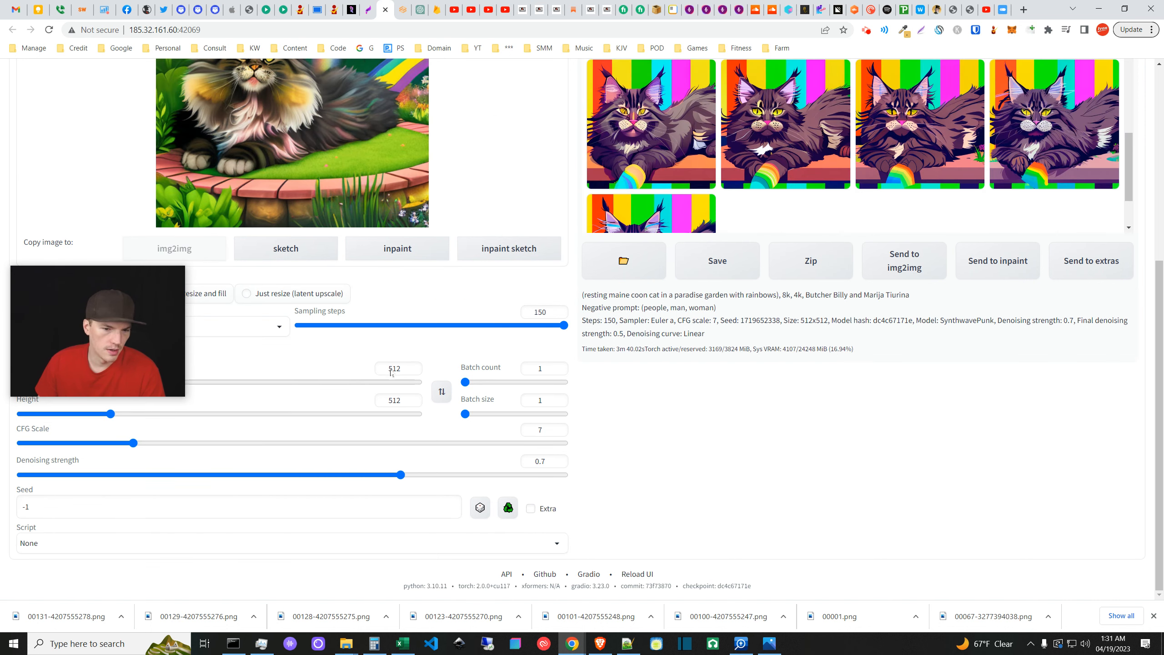
pyautogui.moveTo(401, 475); pyautogui.dragTo(6, 464)
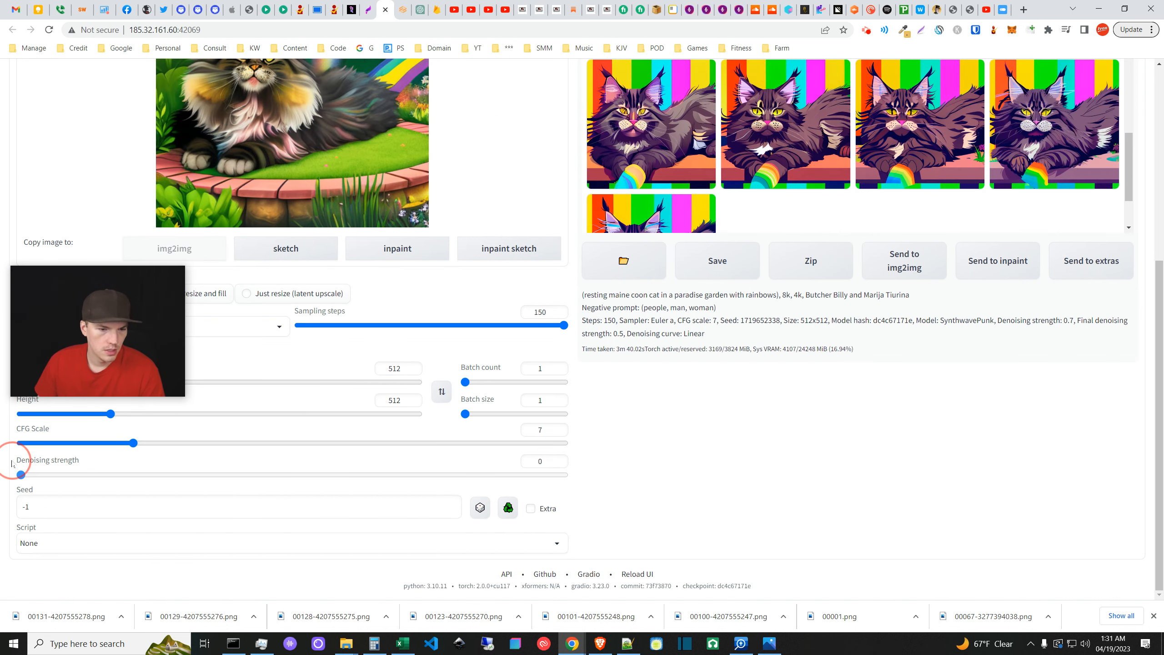
pyautogui.scroll(4, 429, 179)
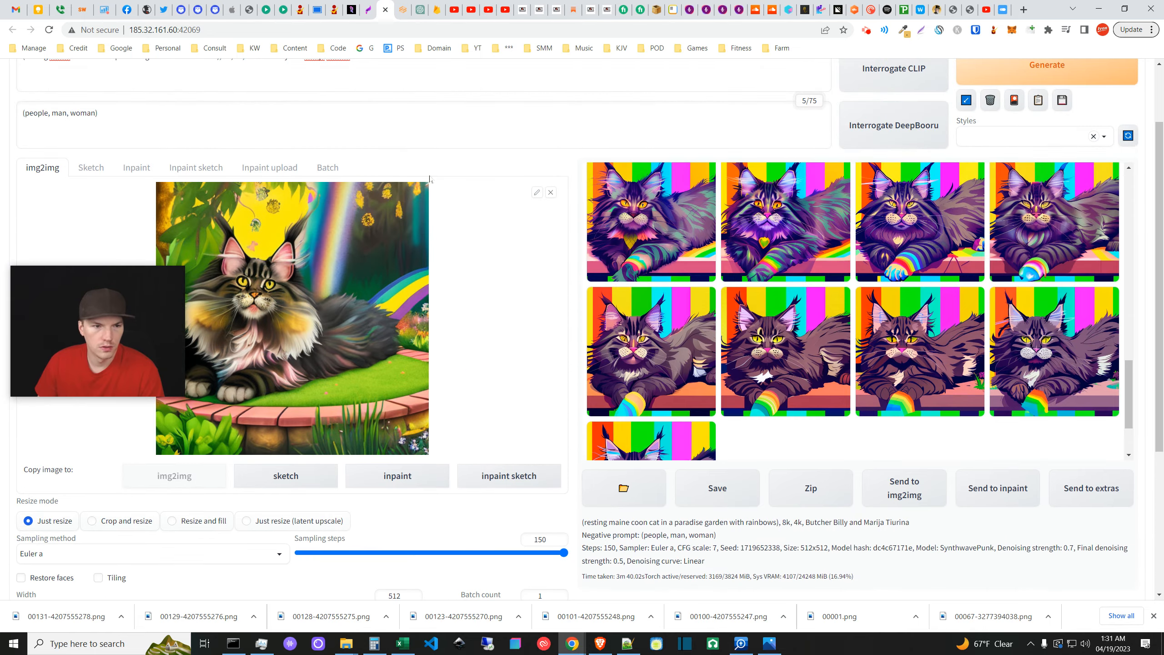
pyautogui.scroll(-6, 577, 282)
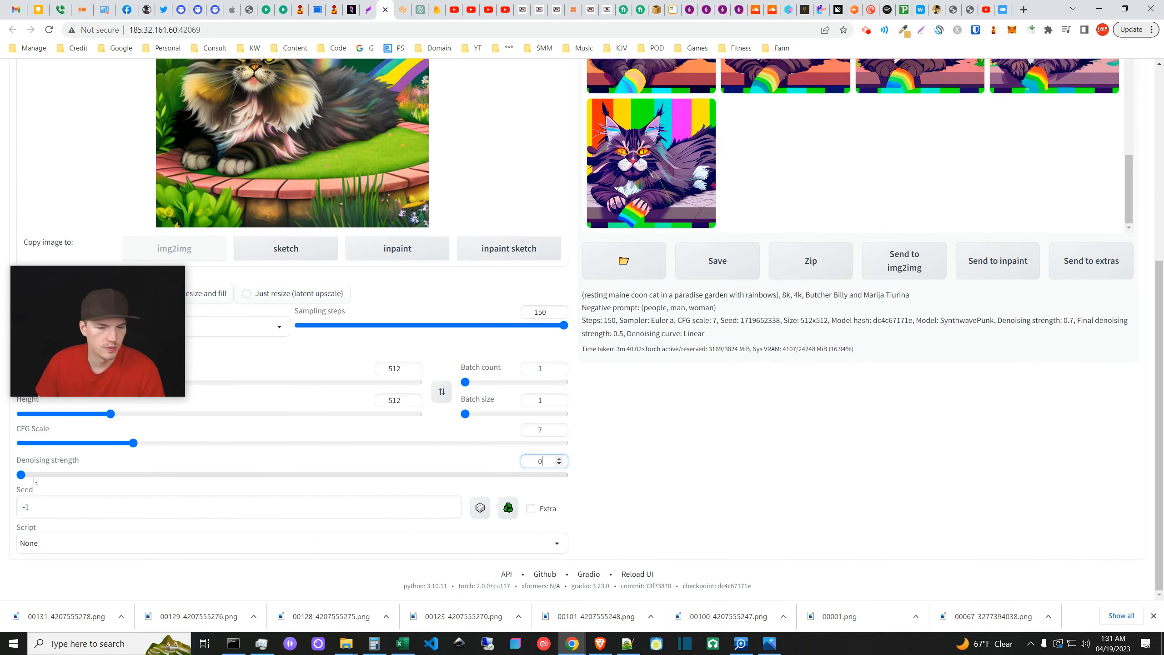
pyautogui.scroll(7, 606, 430)
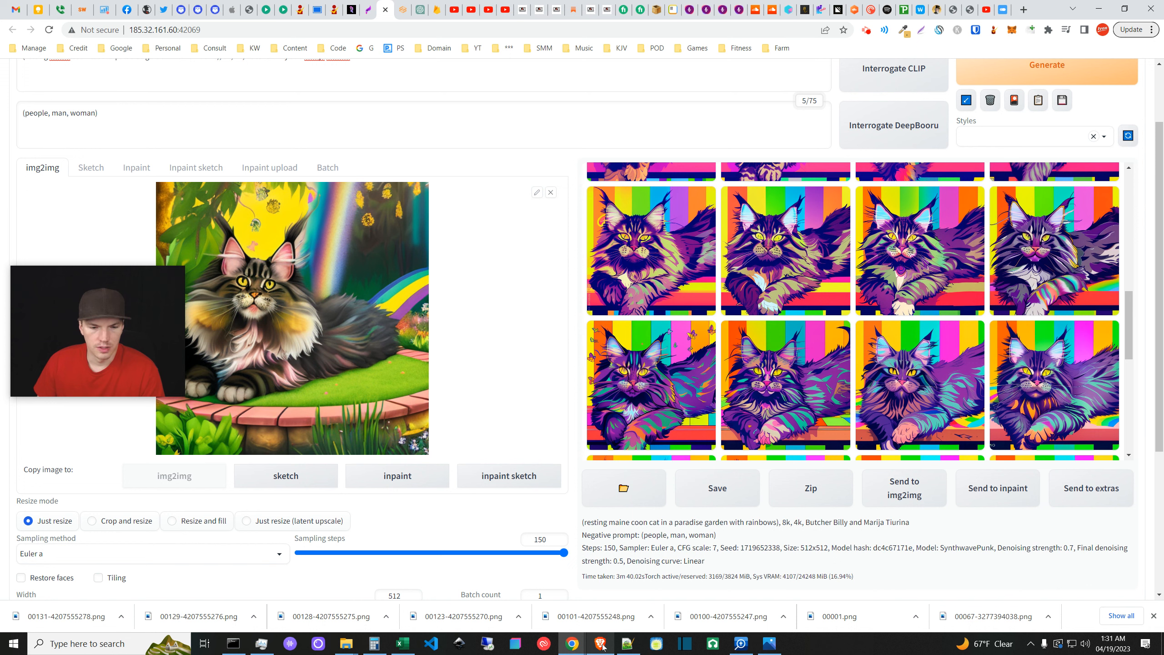
# - Open the SMM bookmark folder in the browser
pyautogui.moveTo(603, 646)
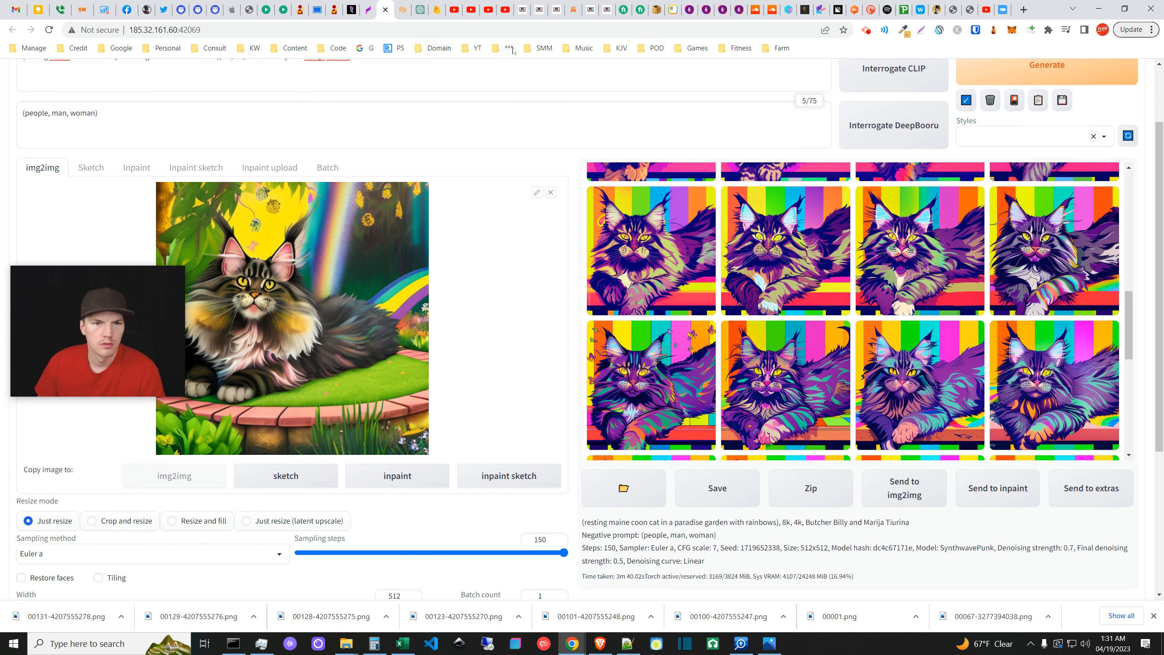
pyautogui.click(537, 48)
pyautogui.moveTo(609, 66)
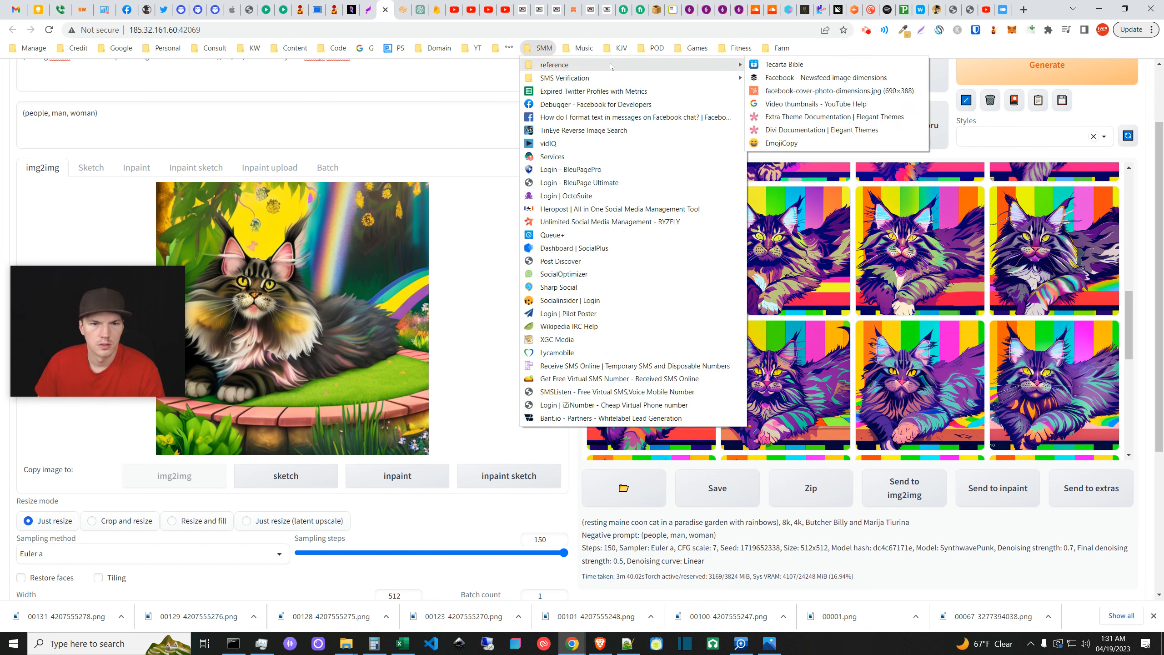
# - Open the YouTube thumbnail help page in a new tab and expand its image size and resolution section
pyautogui.middleClick(791, 107)
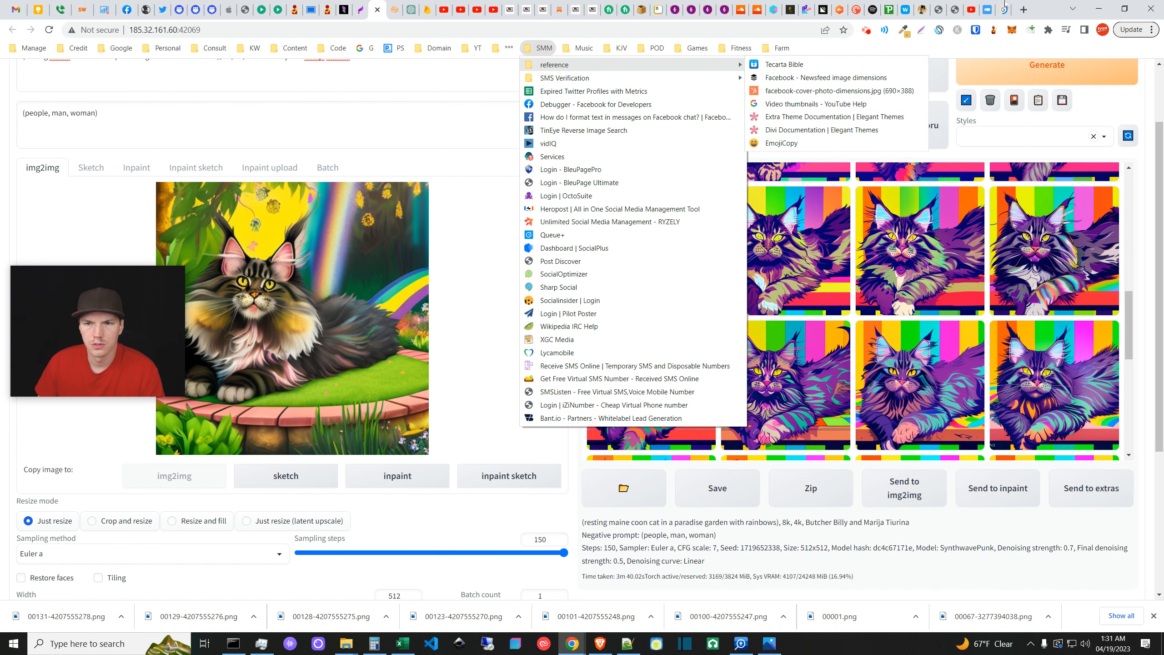
pyautogui.click(1004, 5)
pyautogui.click(1004, 4)
pyautogui.scroll(-1, 344, 483)
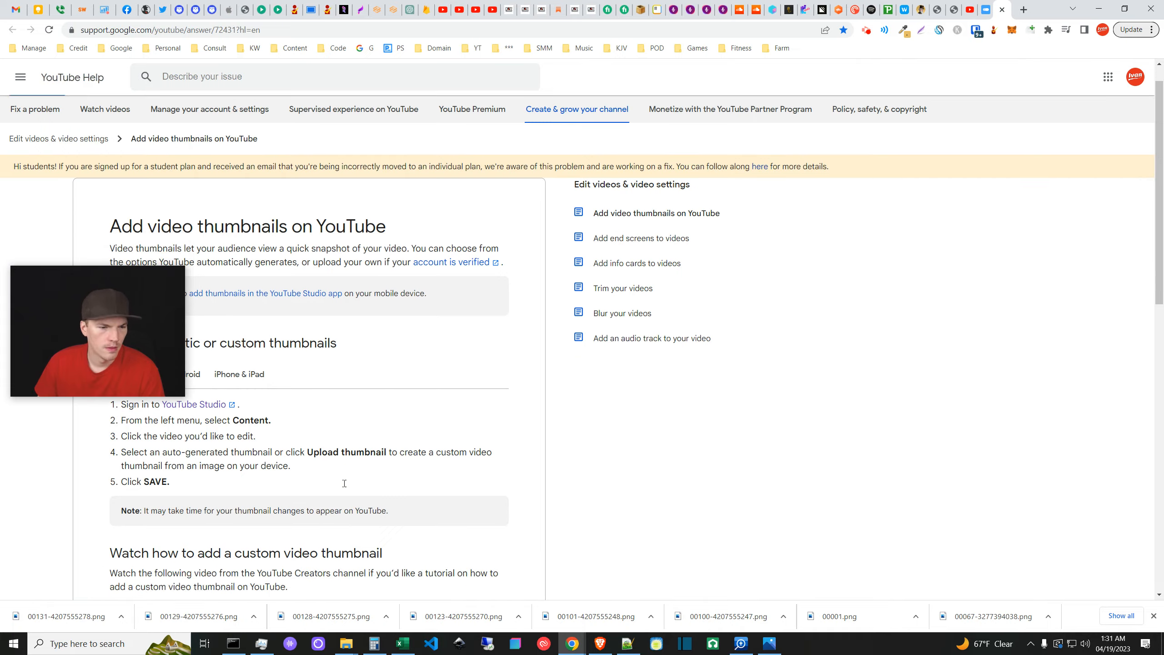
pyautogui.scroll(-10, 344, 483)
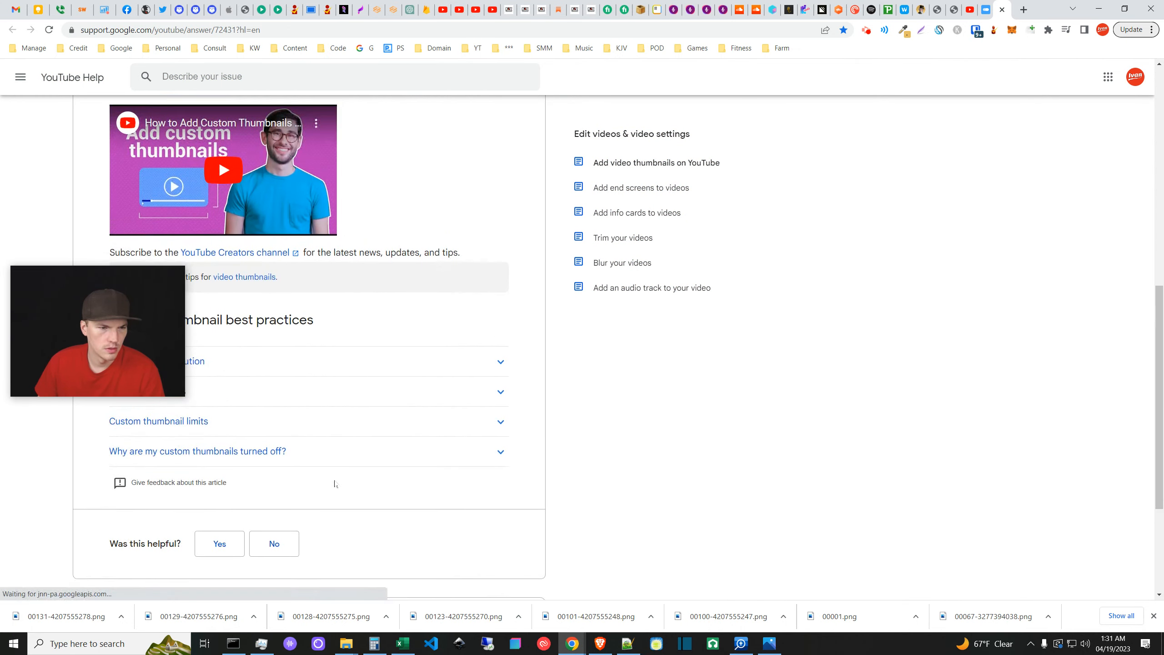
pyautogui.scroll(1, 321, 473)
pyautogui.click(261, 435)
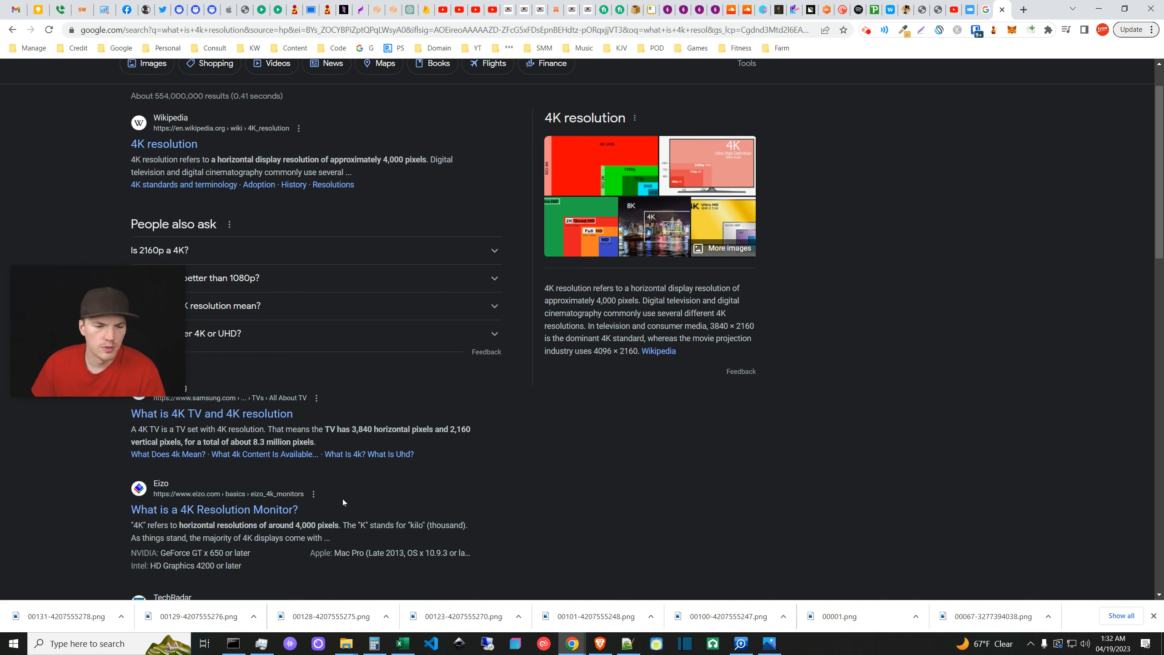
# - In Calculator, divide 3840 and 2160 by 4 to get 960 × 540, then minimize it
pyautogui.click(374, 643)
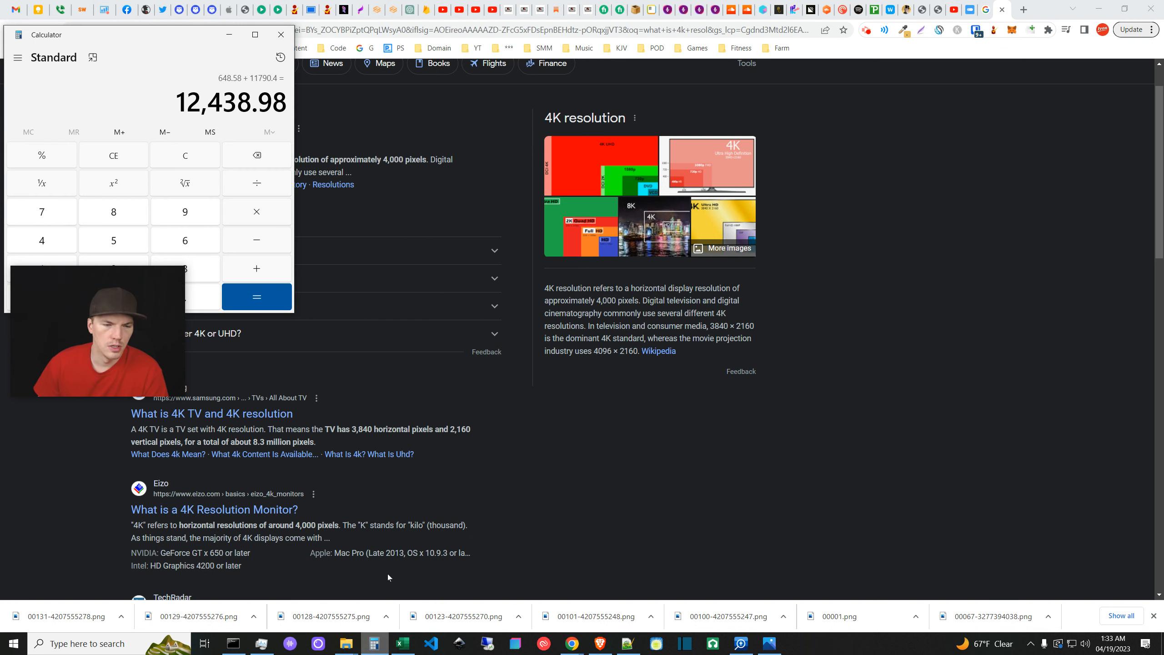
pyautogui.moveTo(200, 46); pyautogui.dragTo(432, 218)
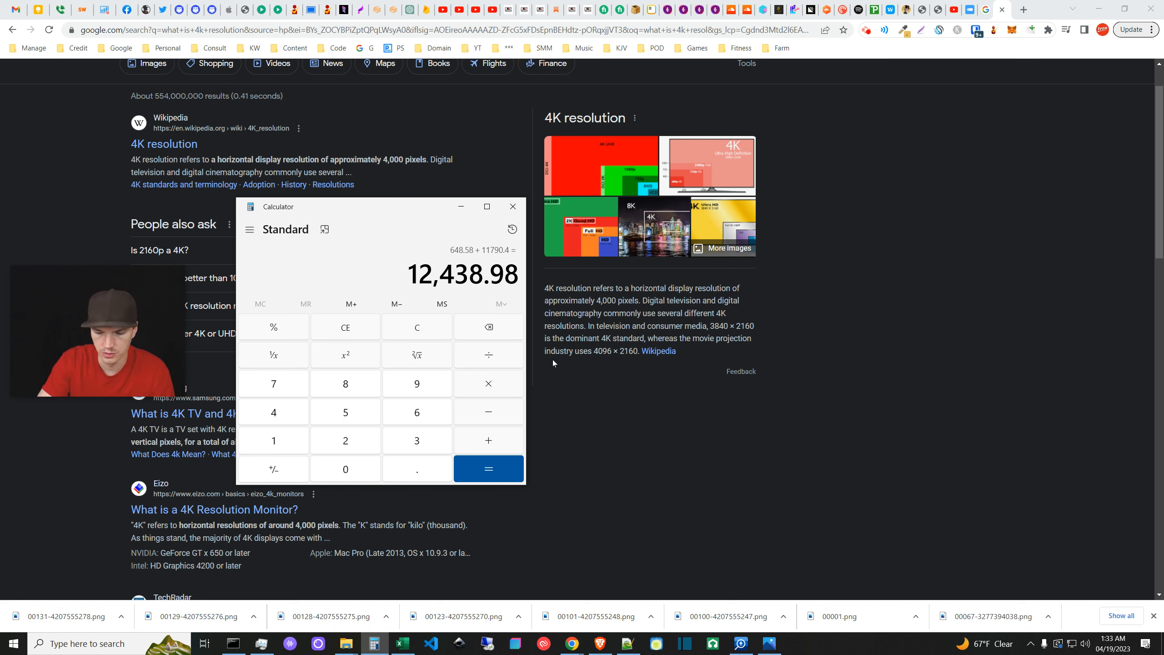
pyautogui.write('3840')
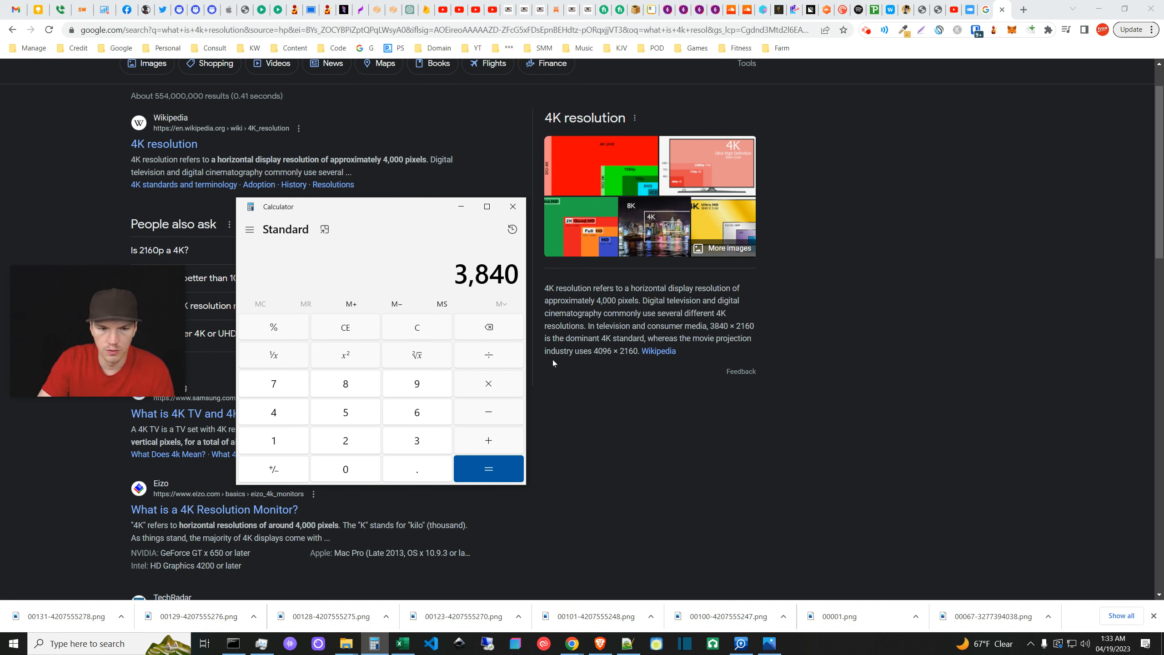
pyautogui.write('/4')
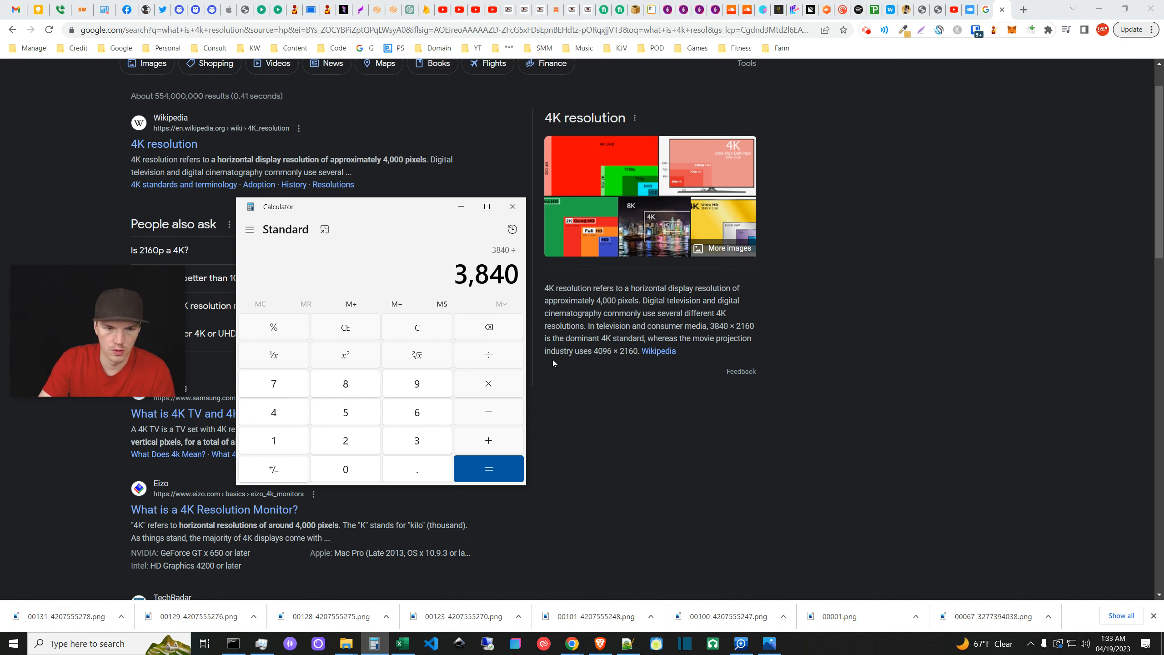
pyautogui.press('Return')
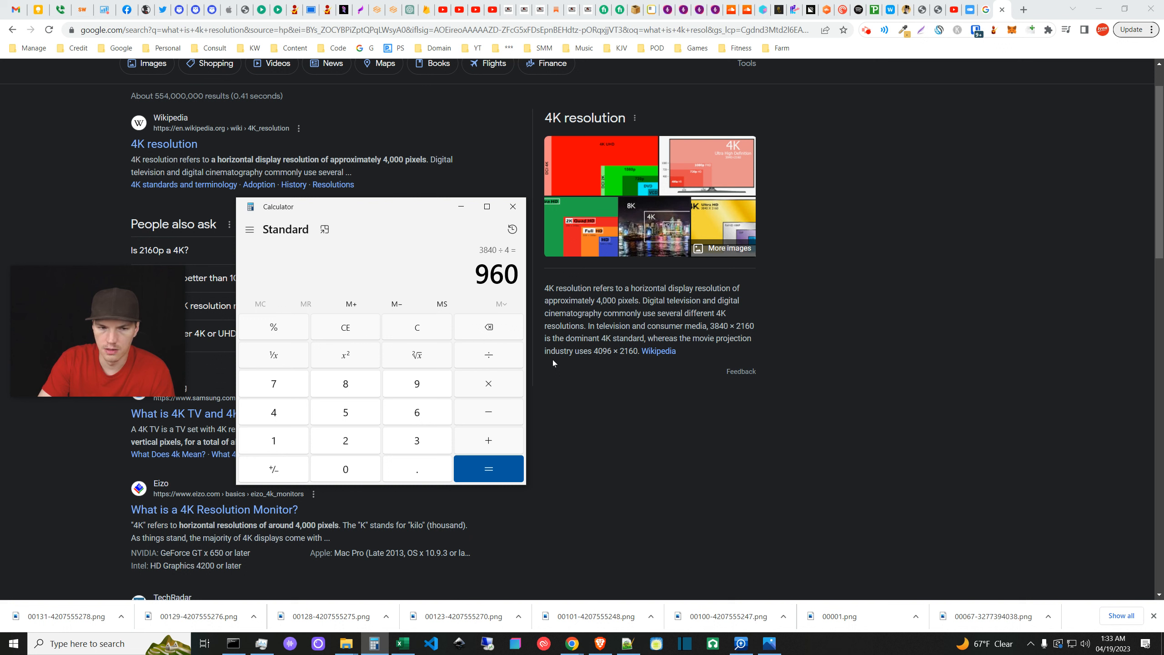
pyautogui.write('2160')
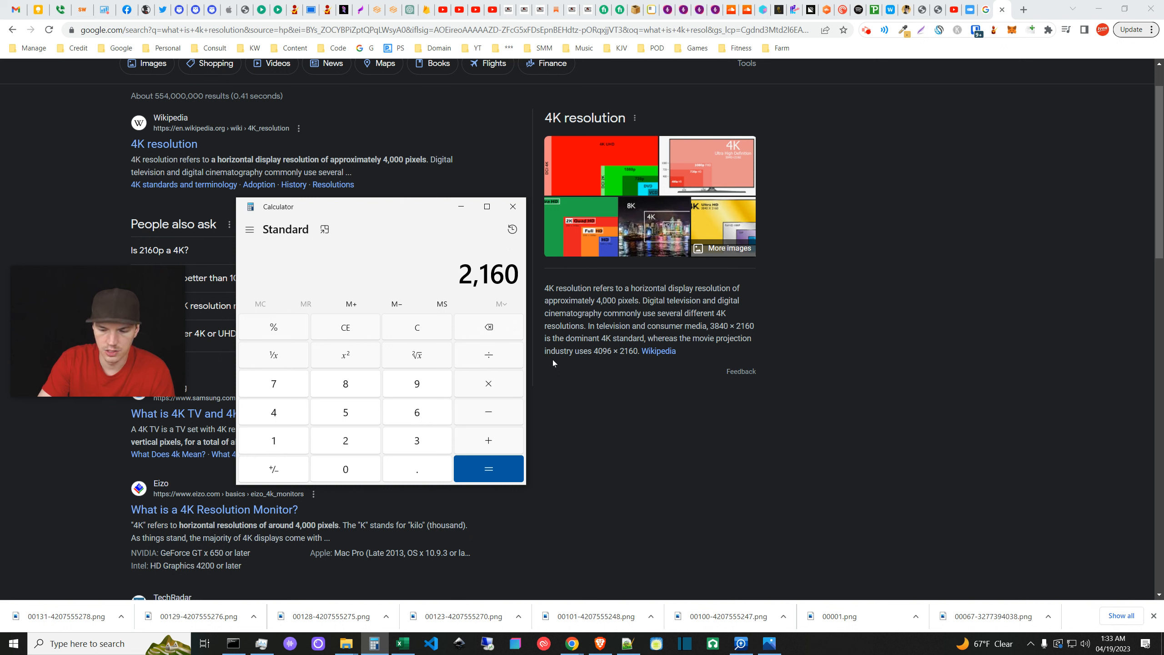
pyautogui.write('/4')
pyautogui.press('Return')
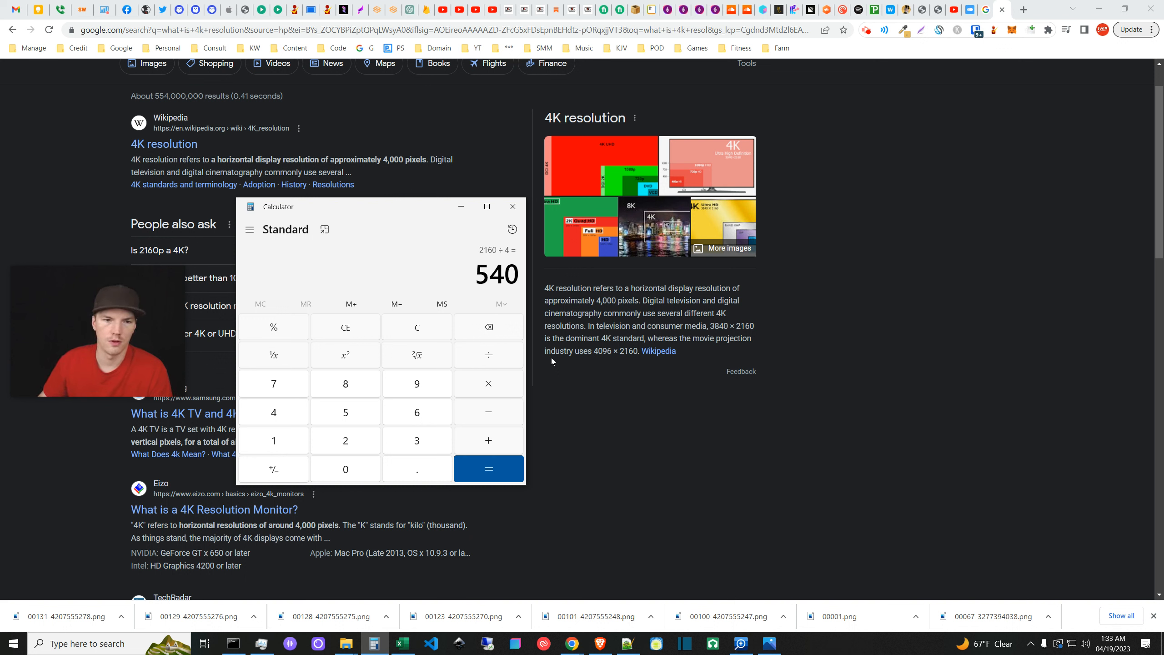
pyautogui.click(460, 207)
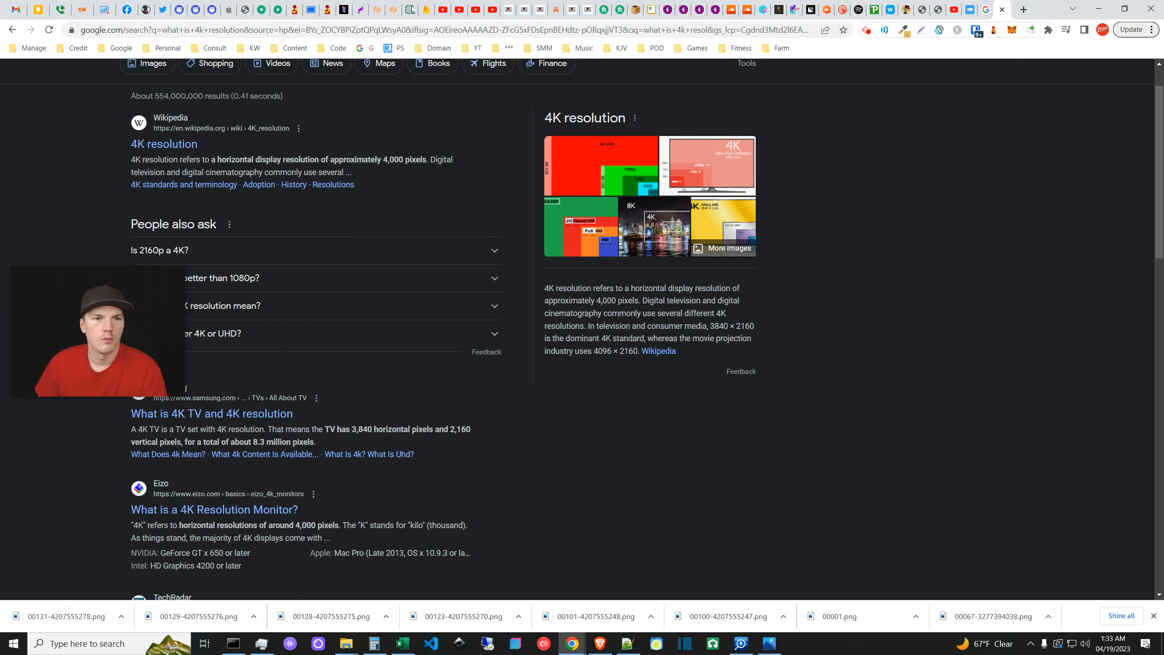
pyautogui.click(376, 9)
# - Set the img2img output size to width 960 and height 540
pyautogui.scroll(-3, 410, 534)
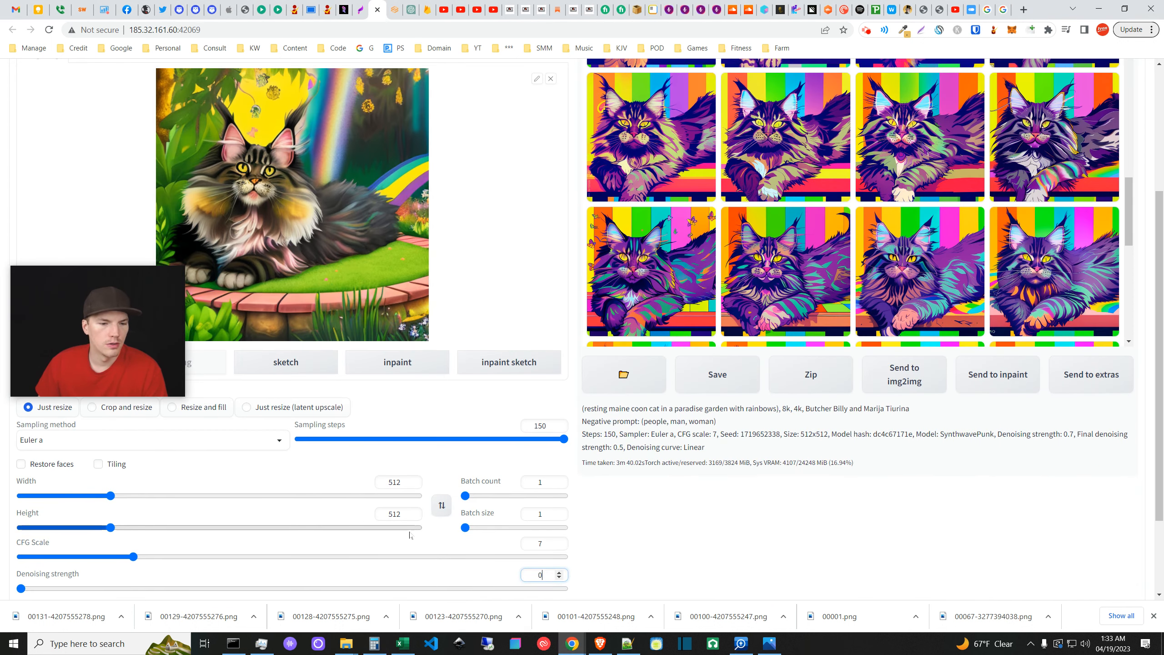
pyautogui.moveTo(402, 513); pyautogui.dragTo(393, 514)
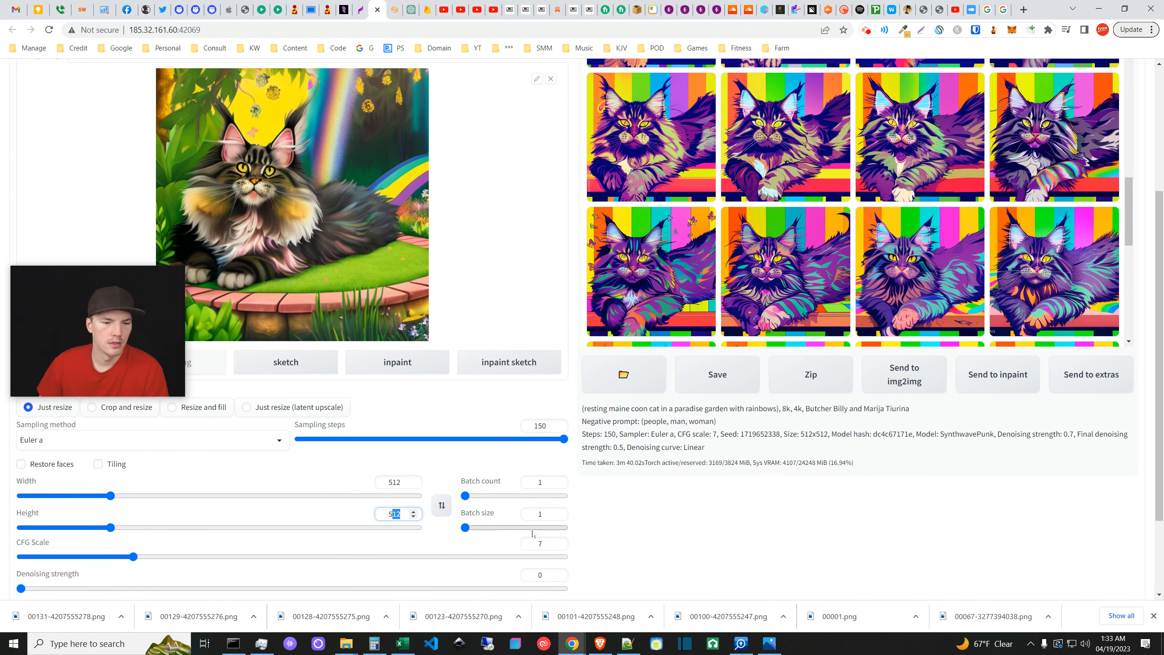
pyautogui.write('40')
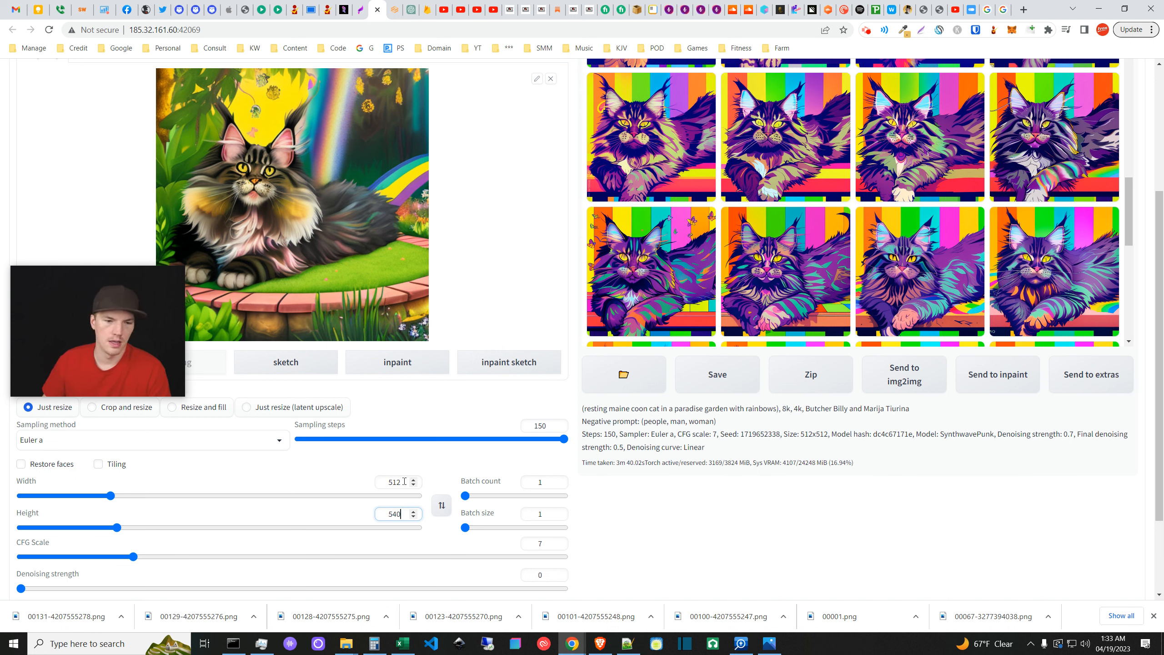
pyautogui.moveTo(405, 481); pyautogui.dragTo(395, 482)
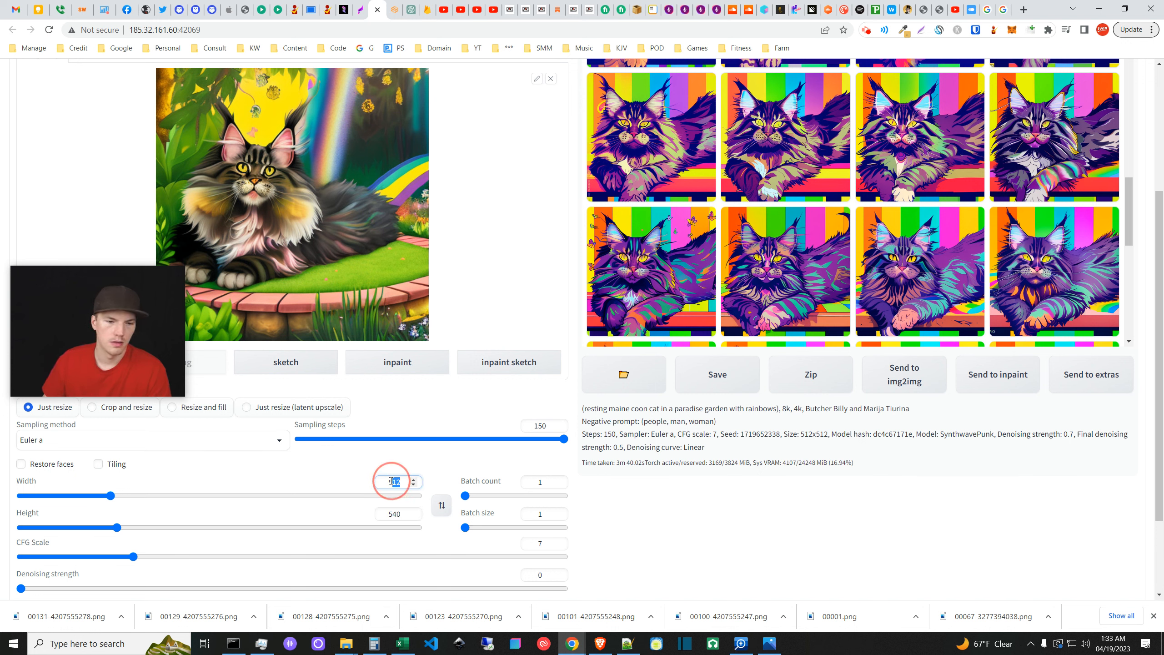
pyautogui.write('60')
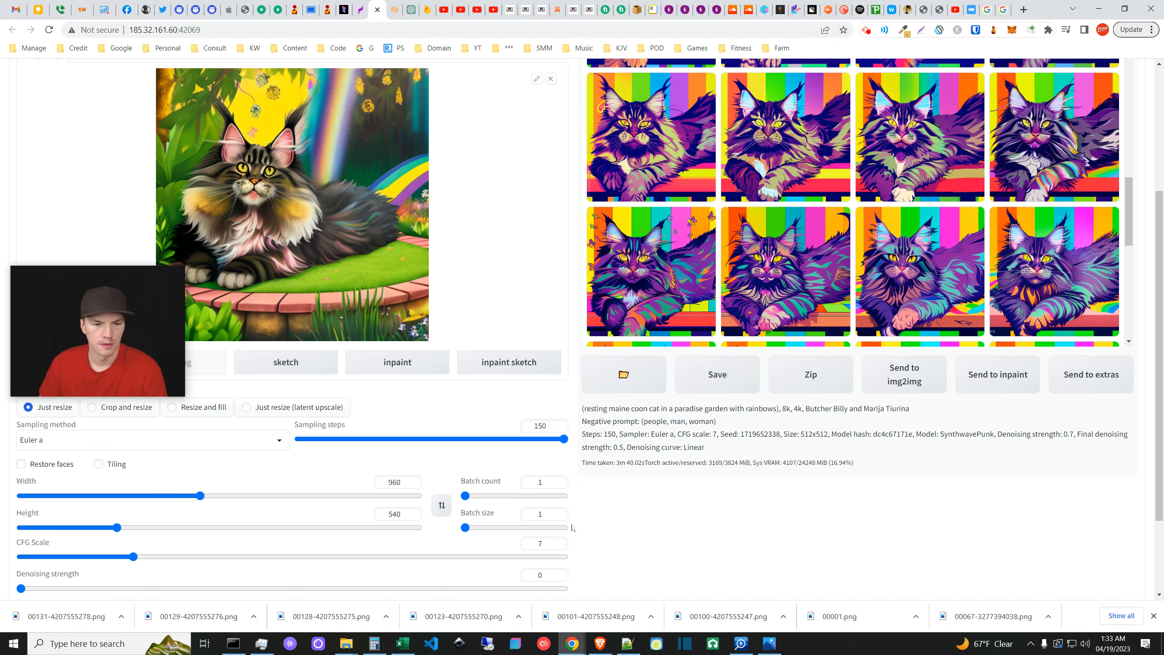
pyautogui.scroll(-1, 452, 564)
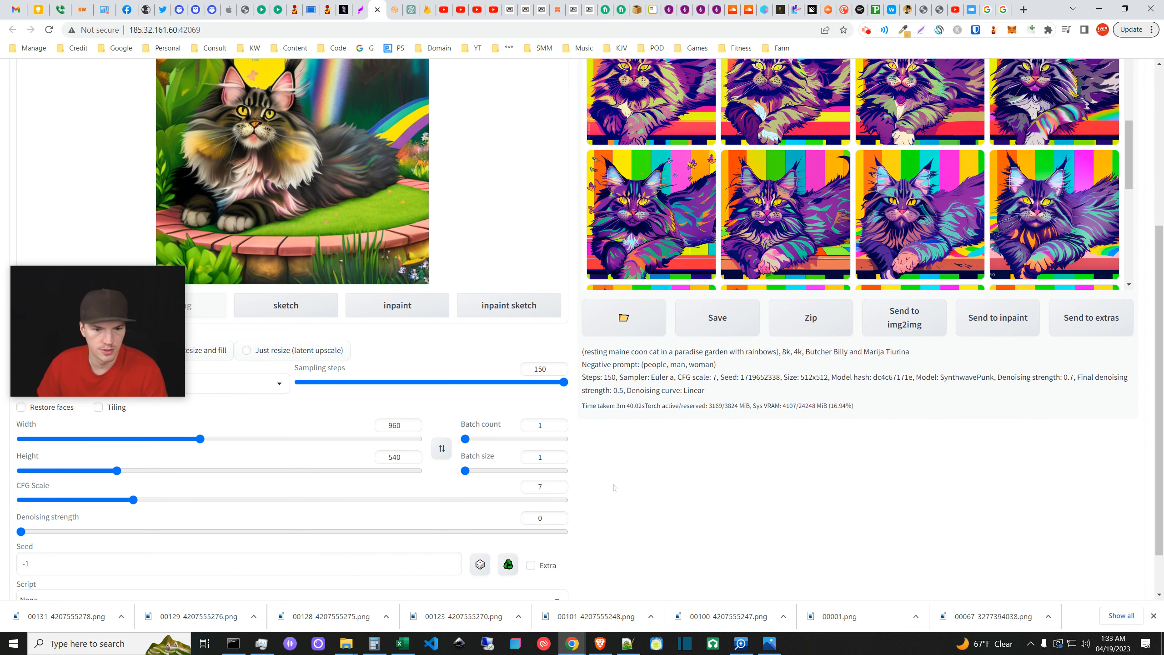
pyautogui.scroll(-1, 602, 486)
pyautogui.scroll(1, 604, 490)
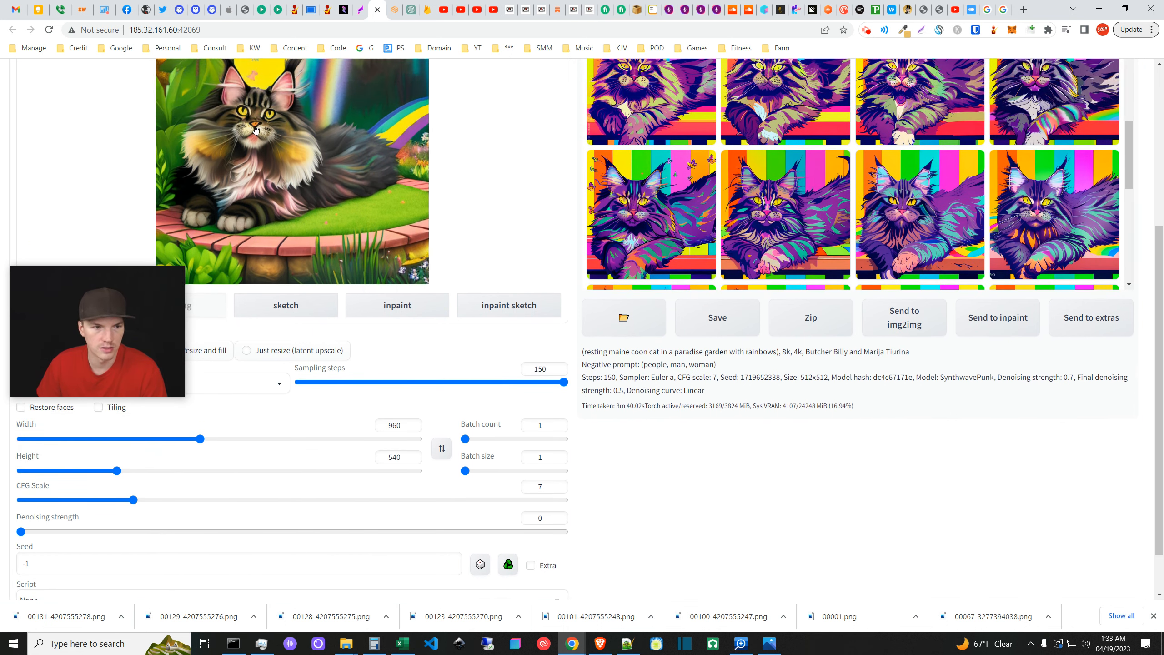
pyautogui.scroll(5, 641, 527)
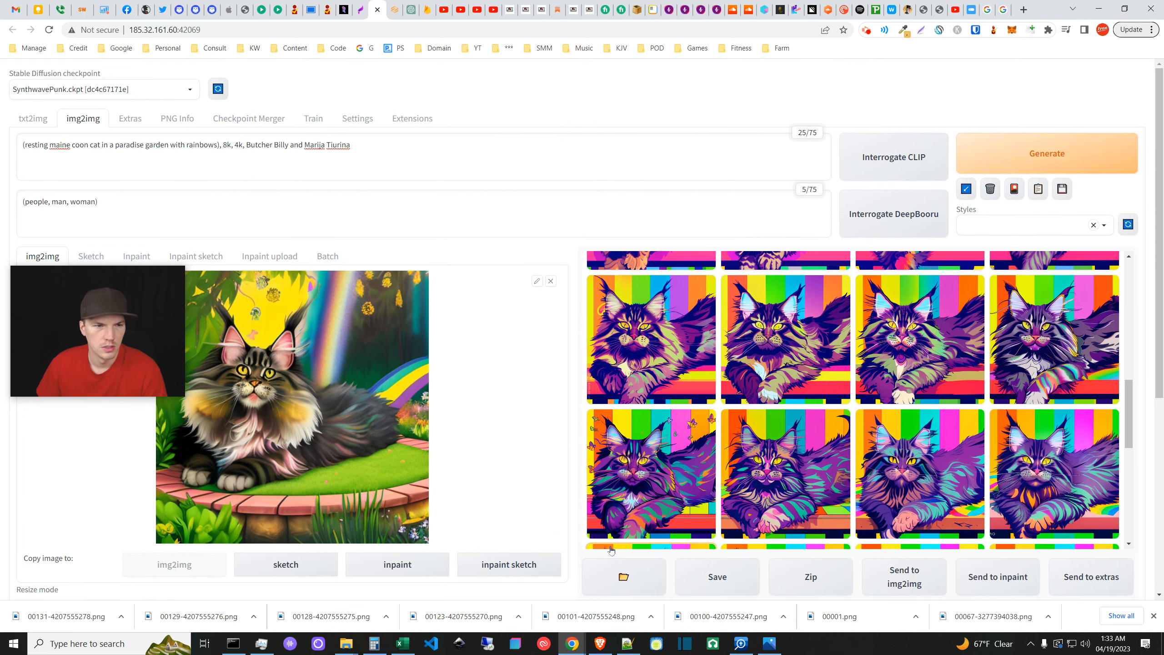
pyautogui.scroll(-8, 628, 528)
pyautogui.scroll(-4, 514, 548)
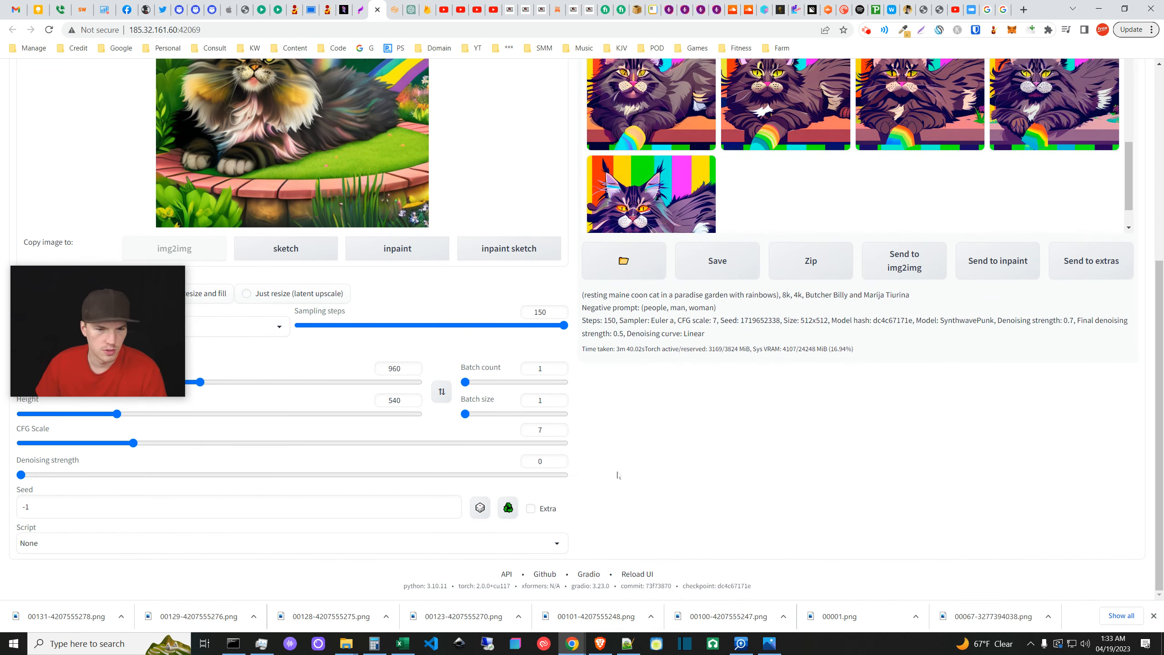
pyautogui.scroll(7, 1031, 156)
# - Generate the resized garden cat image and enlarge the result in the gallery
pyautogui.click(1030, 153)
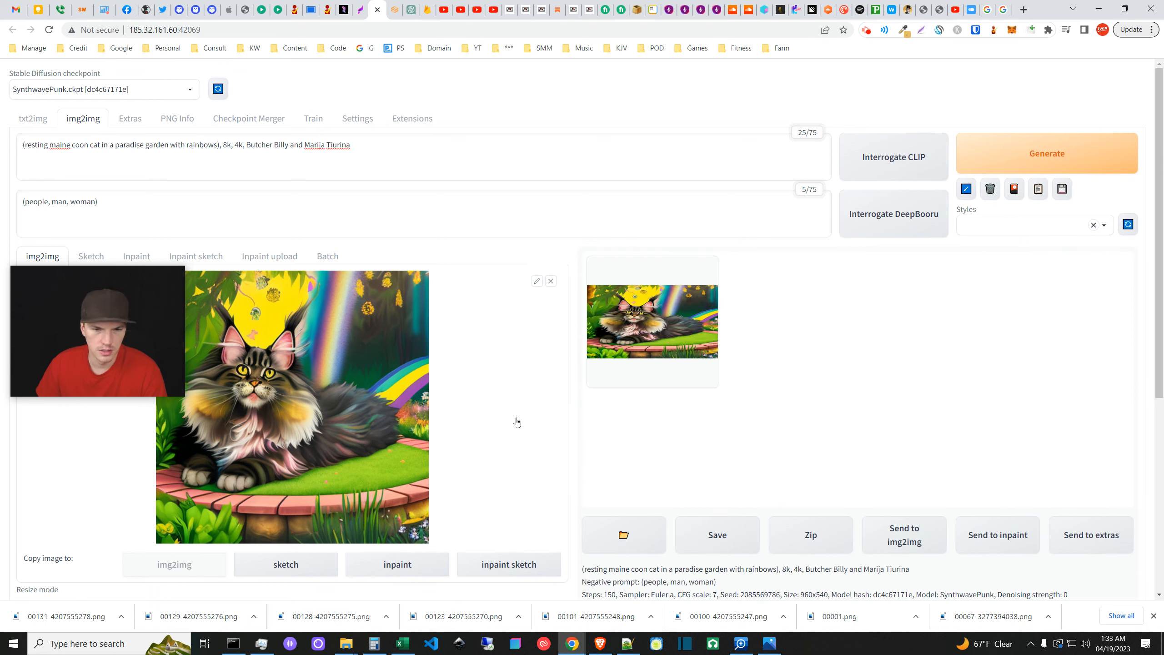
pyautogui.click(701, 343)
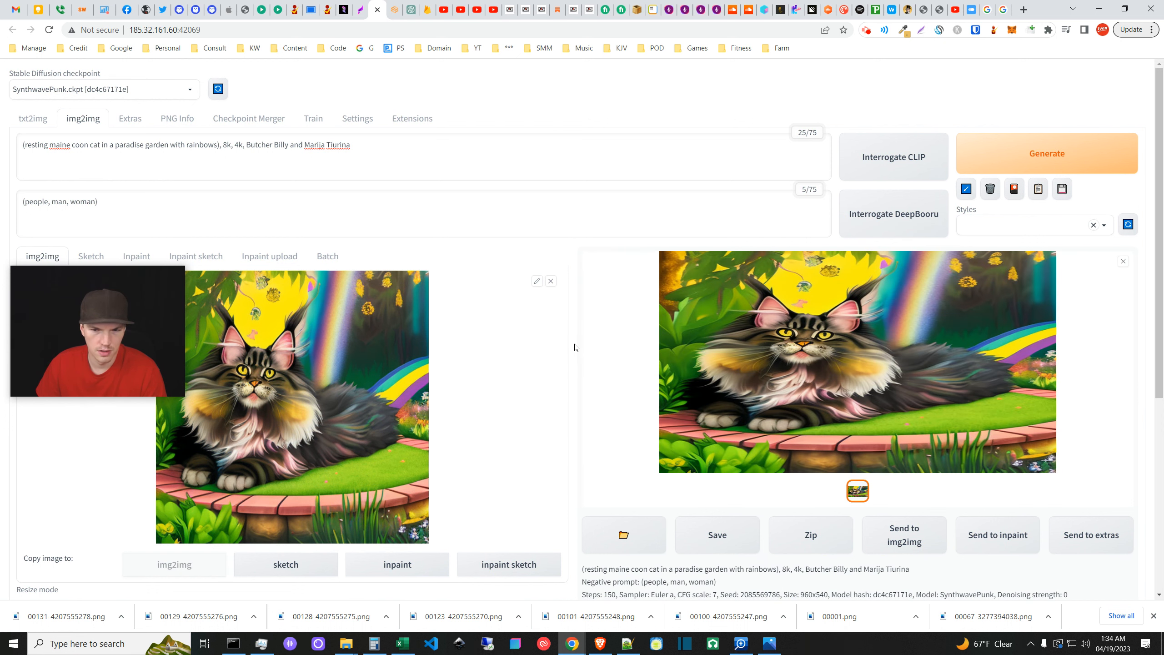
pyautogui.scroll(-5, 575, 347)
# - Generate a new 960x540 image with denoising strength 0.1 and CFG scale 12
pyautogui.click(21, 506)
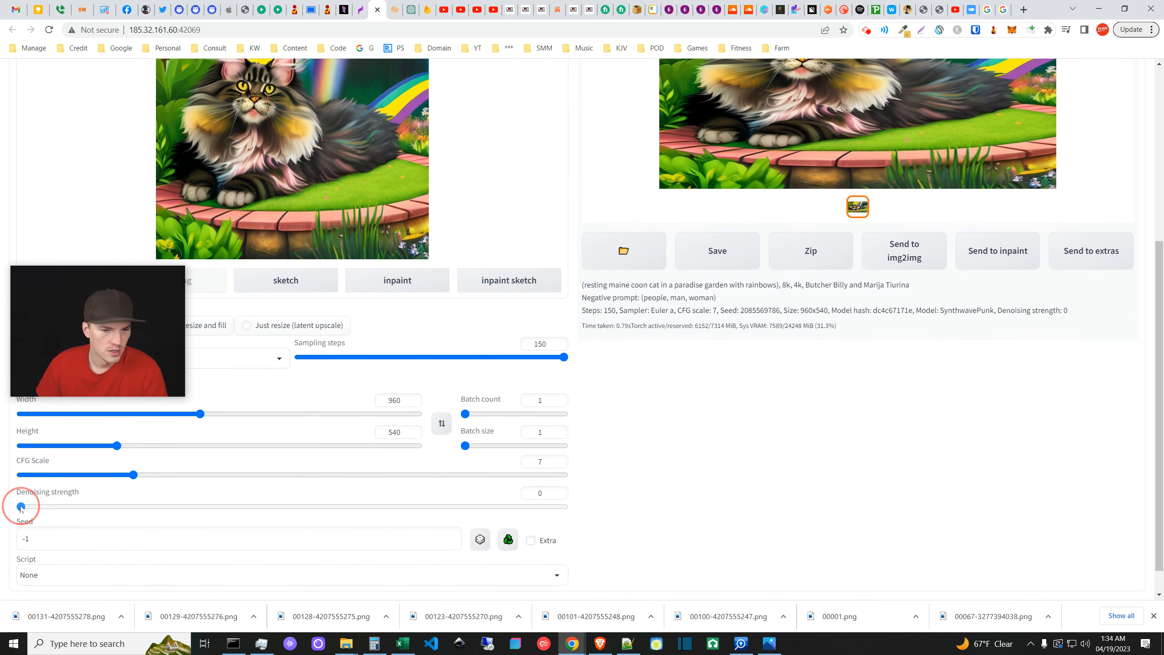
pyautogui.moveTo(21, 506); pyautogui.dragTo(75, 506)
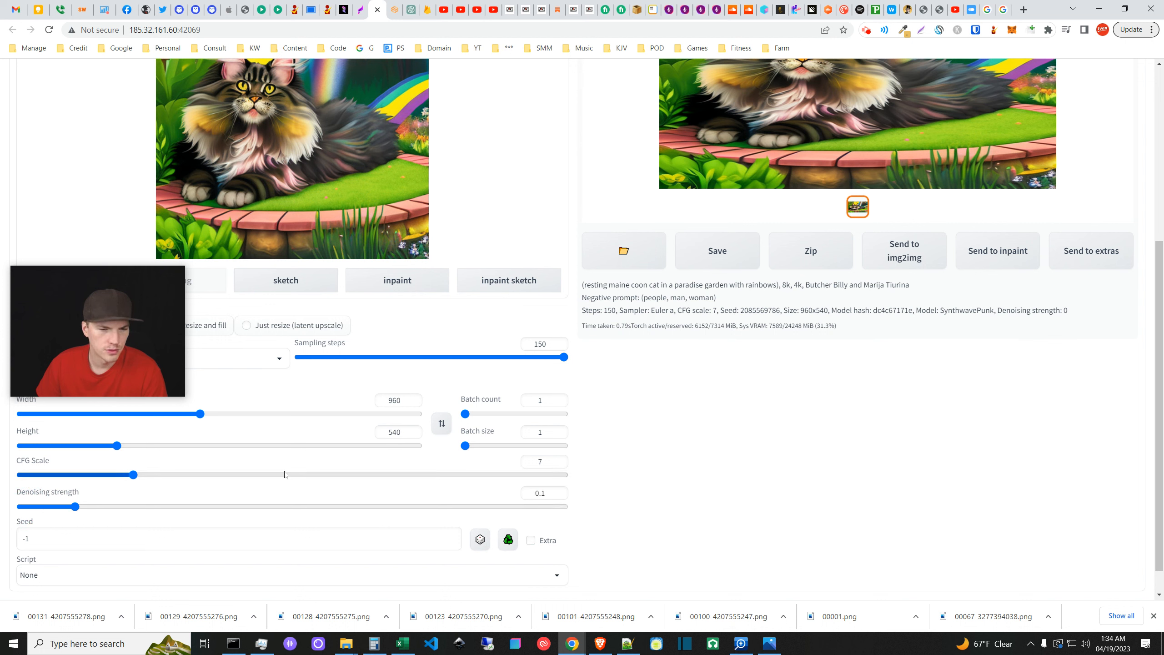
pyautogui.moveTo(221, 474)
pyautogui.mouseDown()
pyautogui.moveTo(197, 474)
pyautogui.moveTo(265, 474)
pyautogui.moveTo(229, 473)
pyautogui.mouseUp()
pyautogui.click(605, 472)
pyautogui.scroll(6, 634, 454)
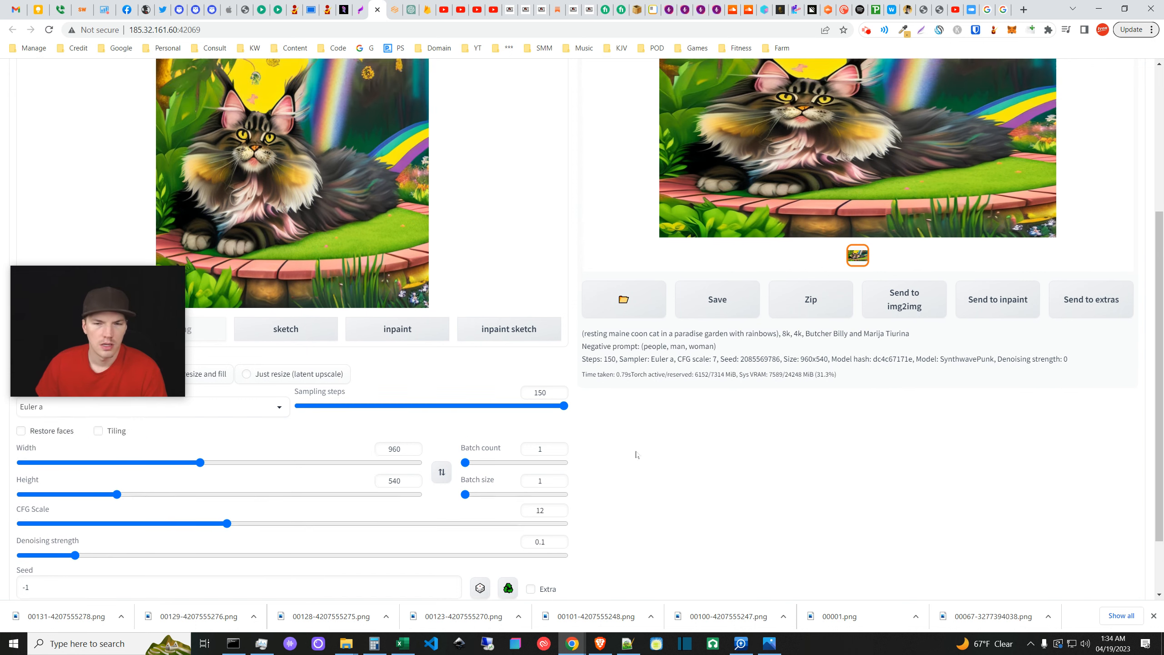
pyautogui.click(1032, 142)
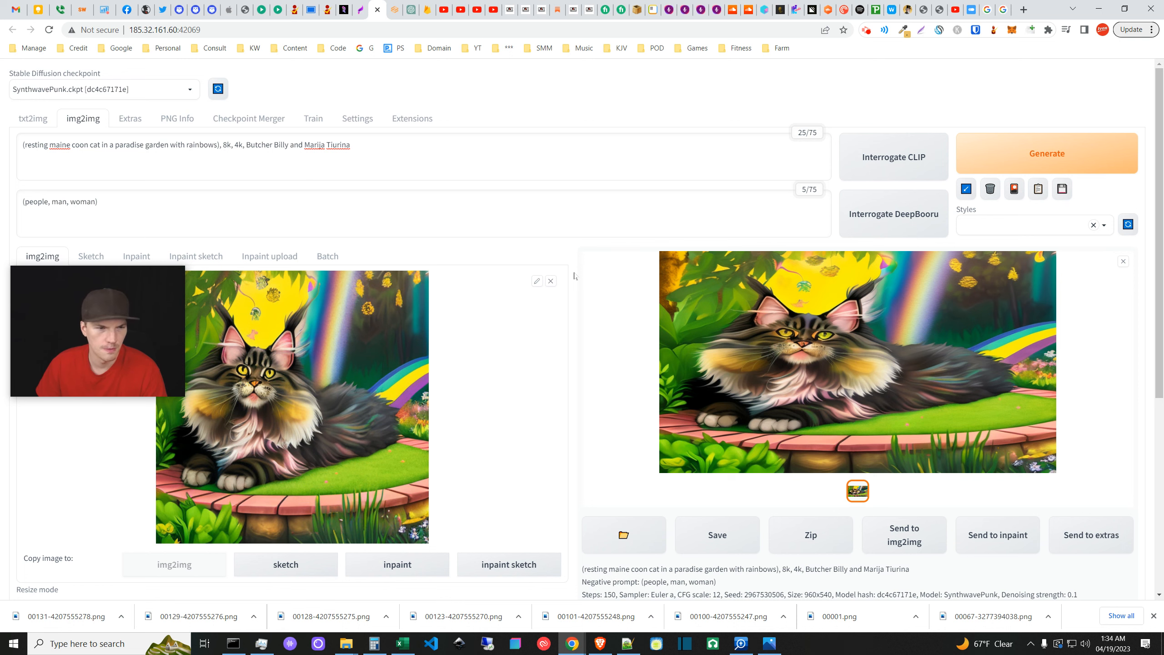
# - Check the Script dropdown and leave it set to None
pyautogui.scroll(-5, 574, 275)
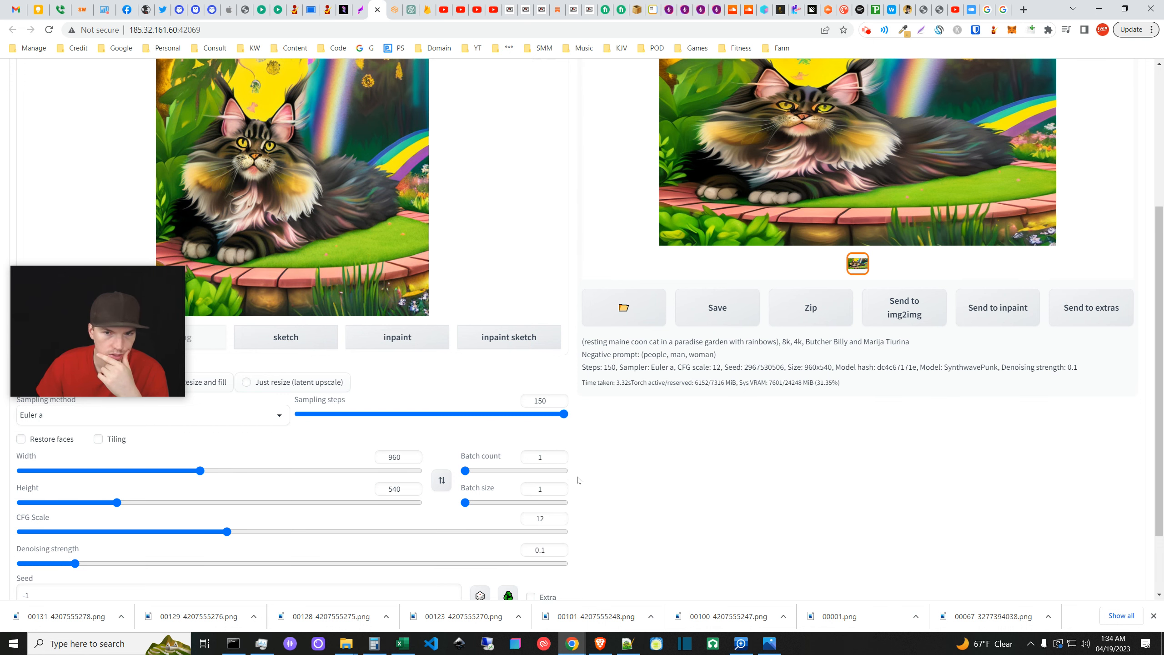
pyautogui.scroll(-2, 578, 479)
pyautogui.scroll(3, 579, 504)
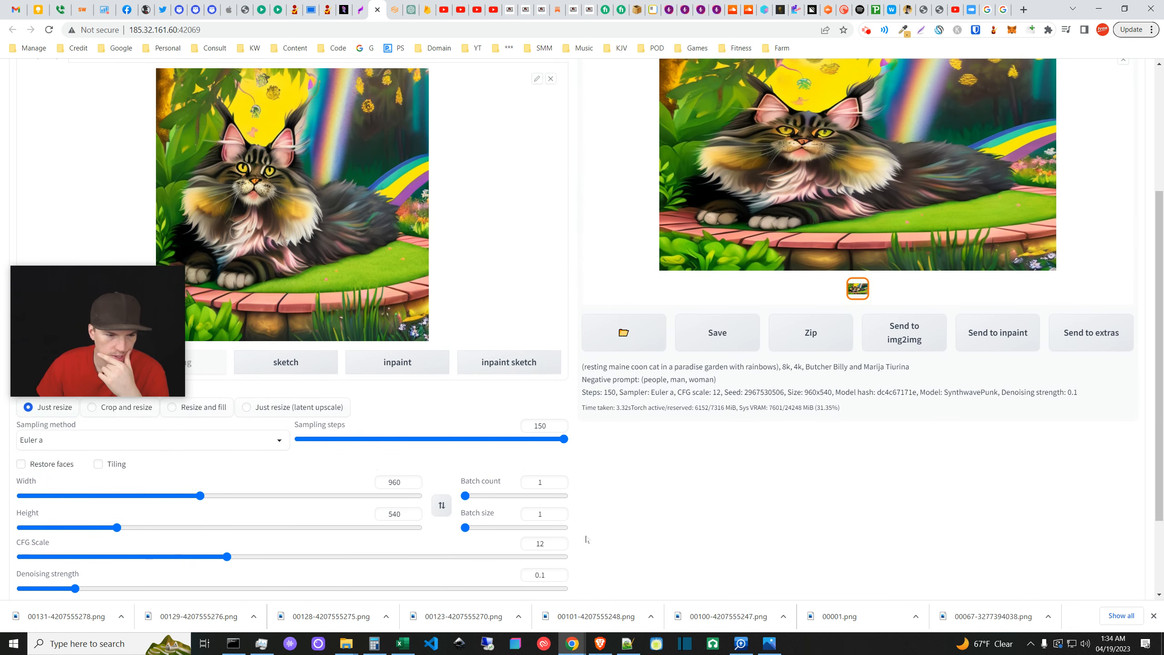
pyautogui.scroll(-3, 597, 405)
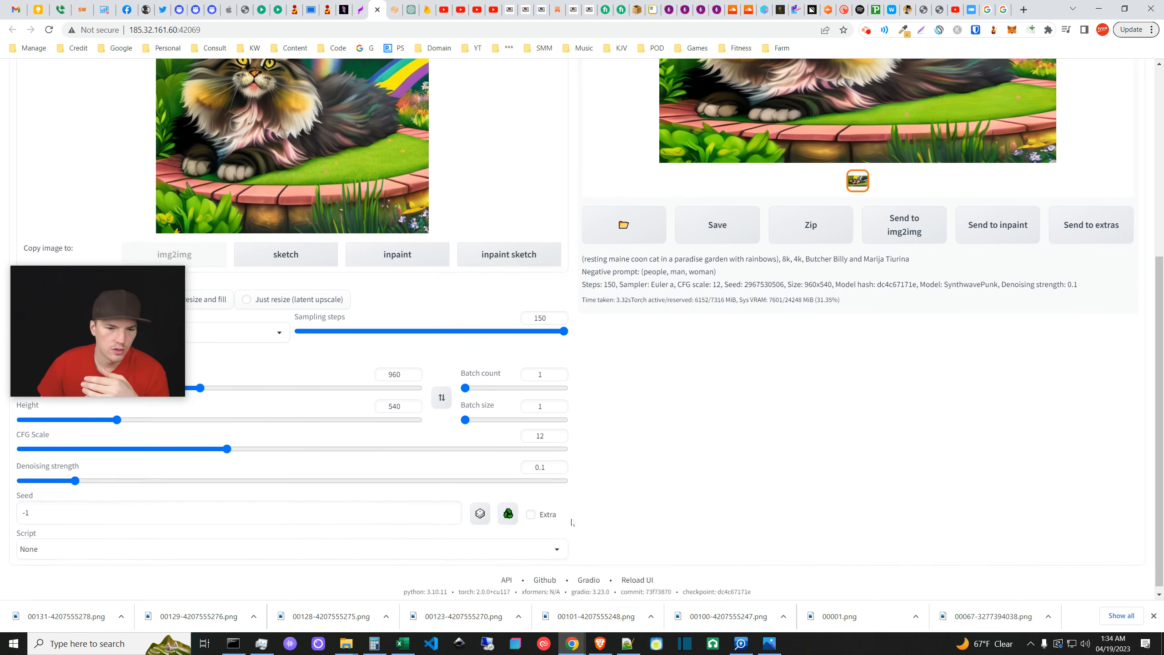
pyautogui.click(539, 543)
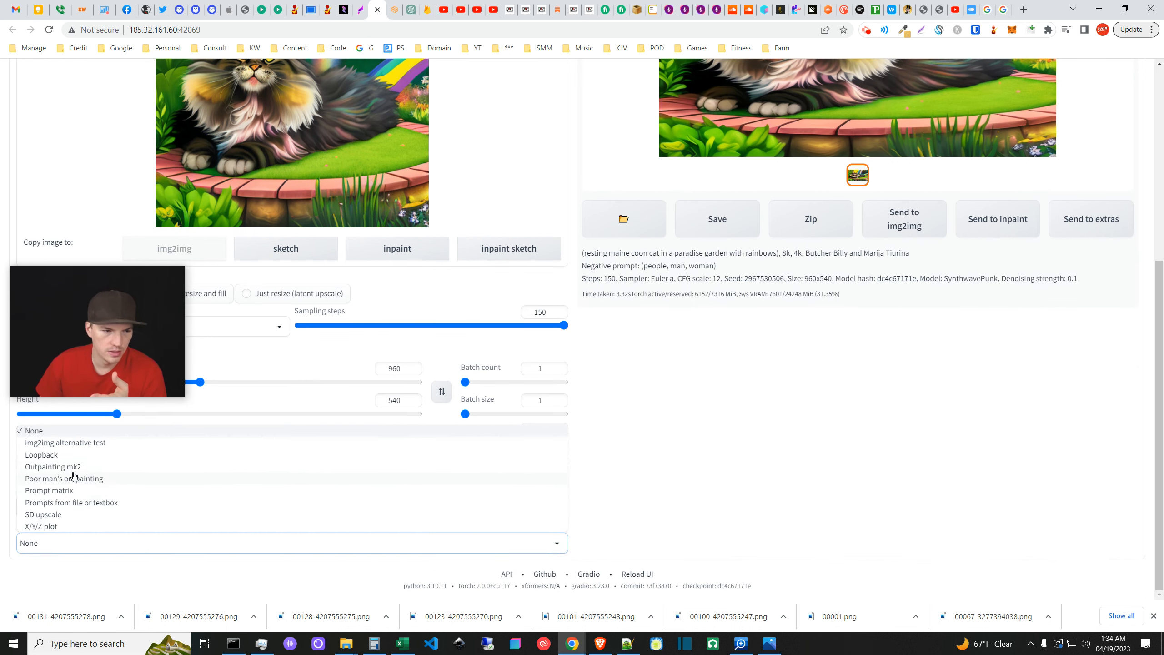
pyautogui.click(597, 452)
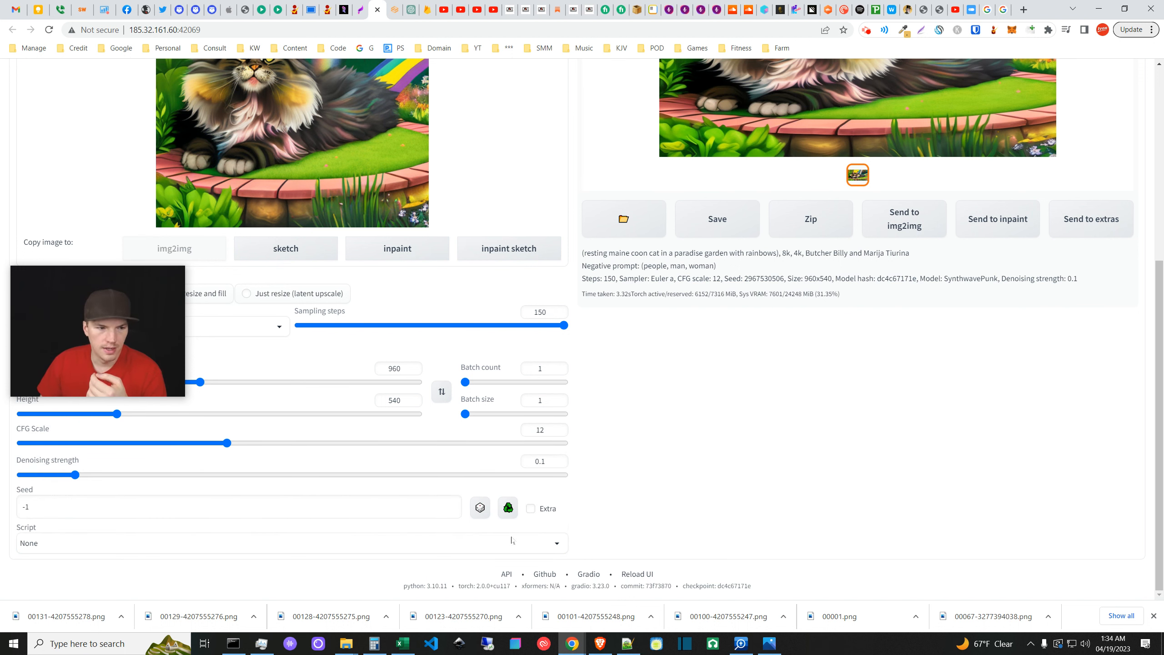
# - Switch the img2img resize mode from Just resize to Resize and fill
pyautogui.scroll(1, 321, 398)
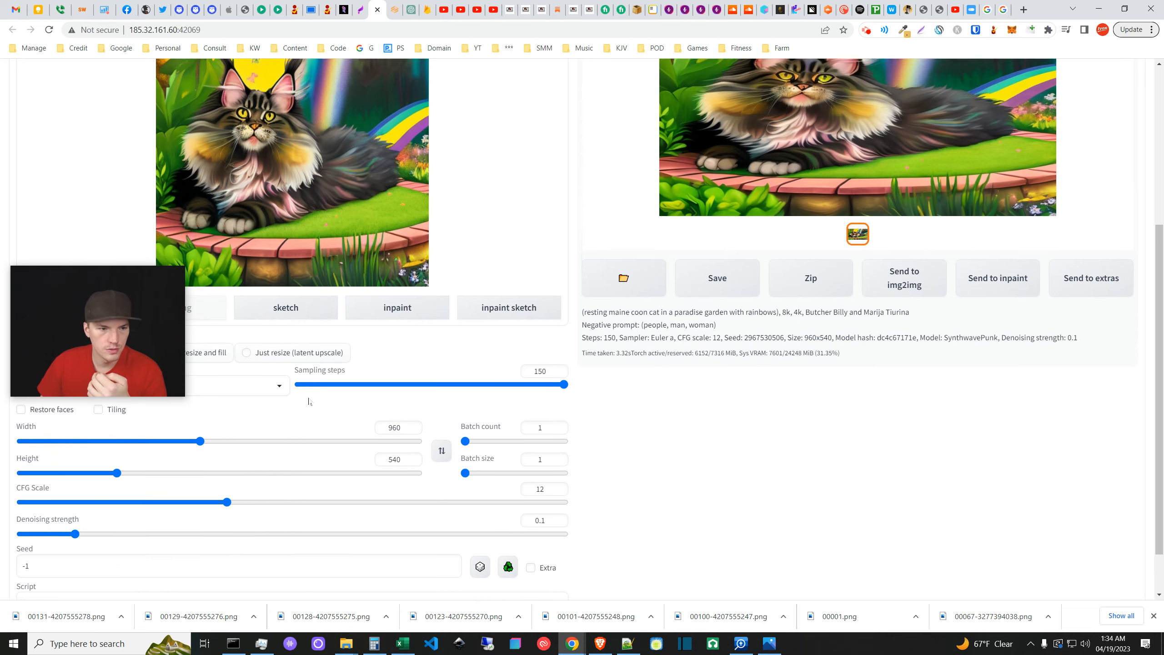
pyautogui.scroll(-1, 308, 397)
pyautogui.scroll(3, 264, 263)
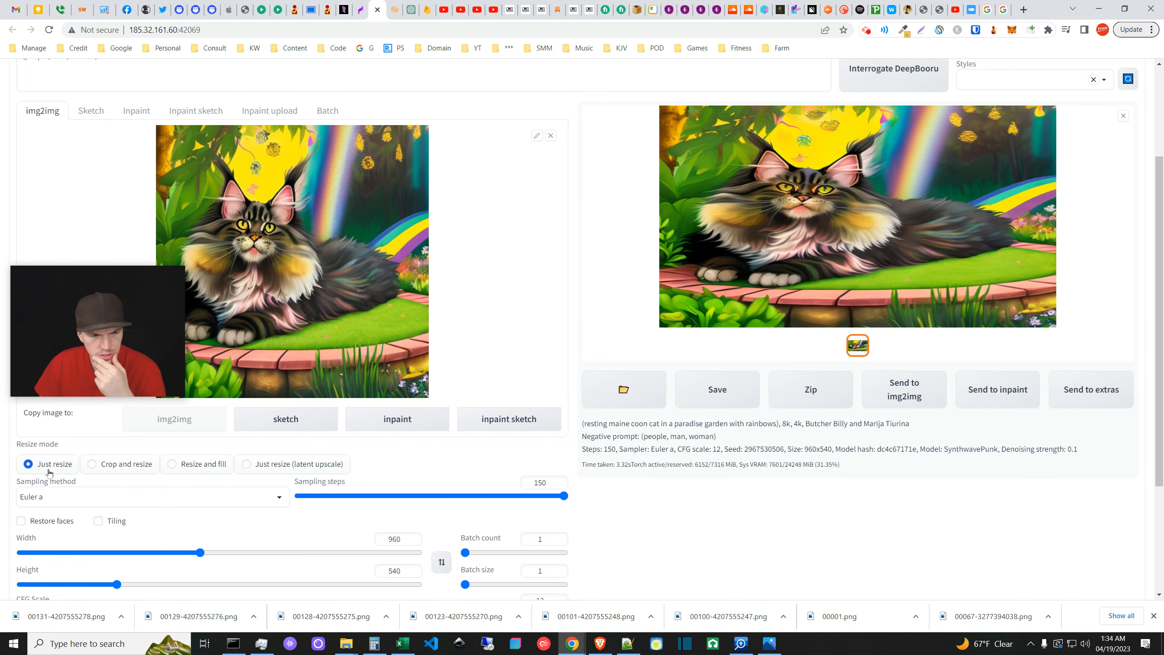
pyautogui.click(172, 463)
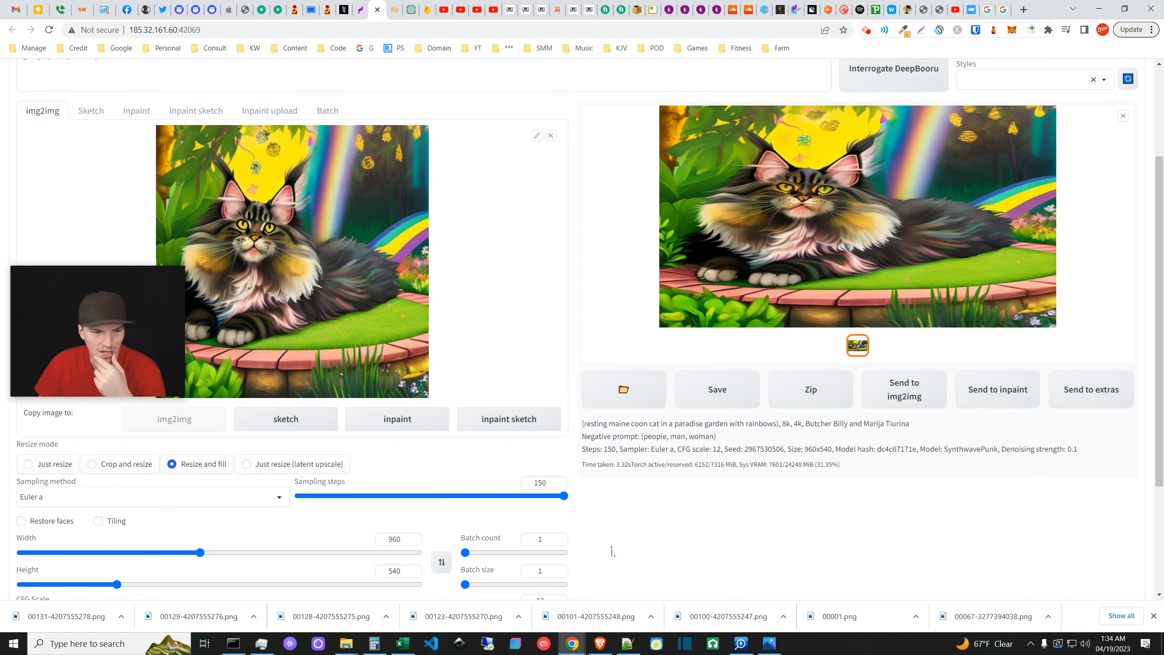
pyautogui.scroll(-3, 618, 552)
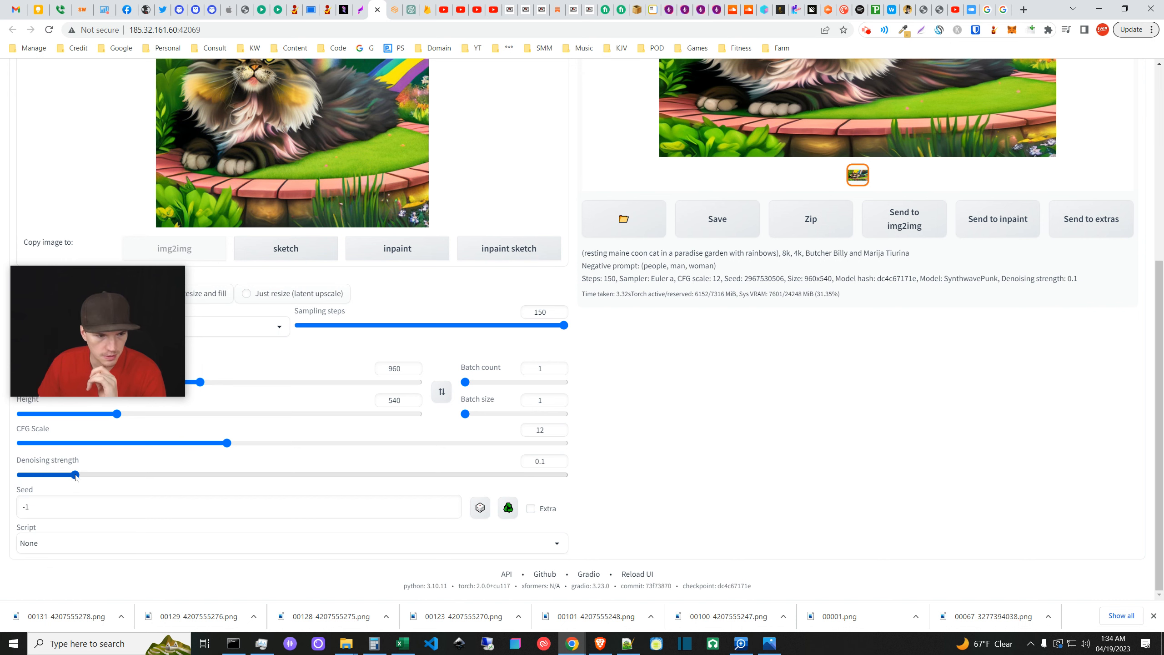
# - Bring the denoising strength down to exactly 0
pyautogui.moveTo(75, 475); pyautogui.dragTo(5, 459)
pyautogui.moveTo(548, 460); pyautogui.dragTo(614, 462)
pyautogui.scroll(6, 619, 459)
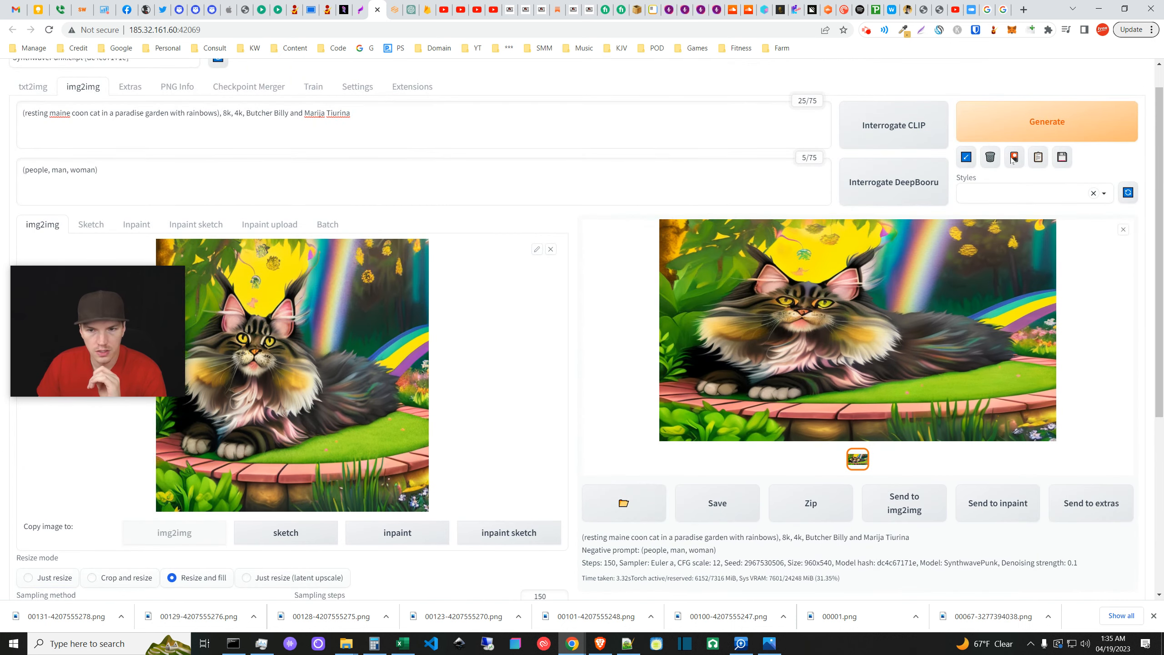
# - Generate a Resize and fill result at denoising 0, then regenerate at denoising 0.1
pyautogui.click(1023, 133)
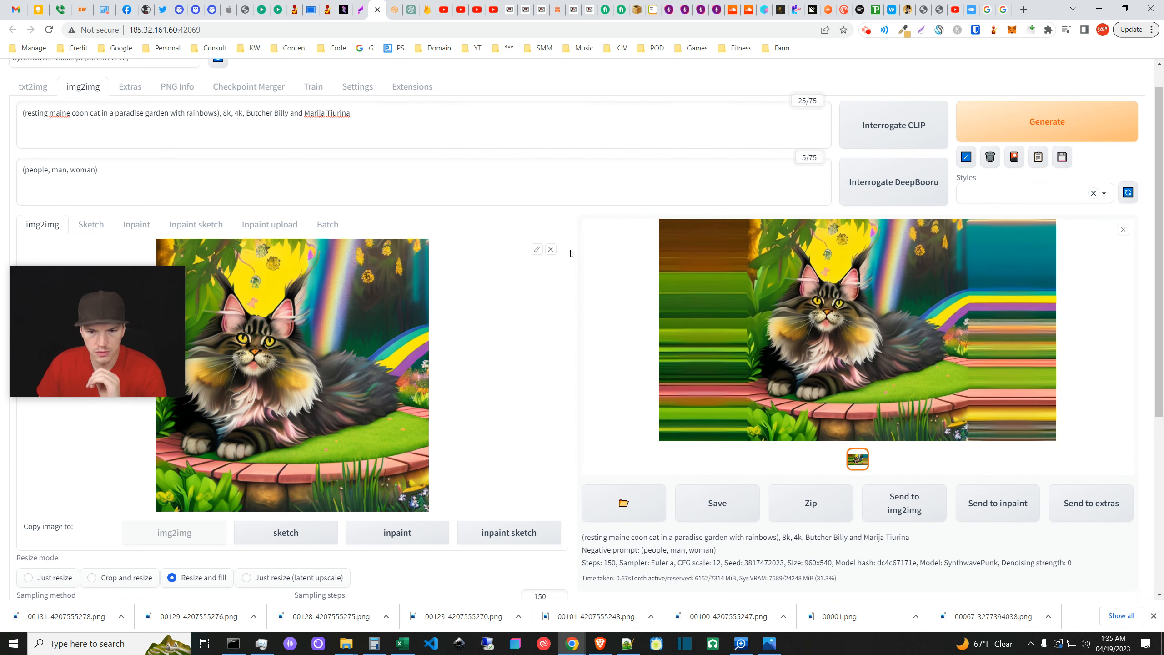
pyautogui.scroll(-5, 209, 504)
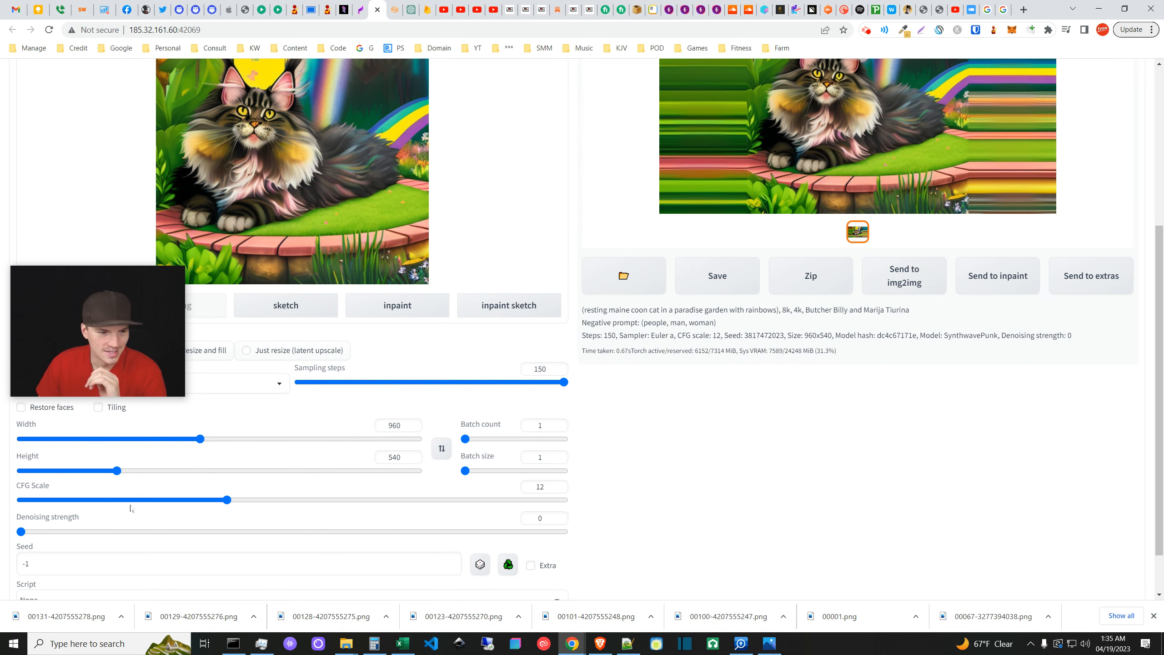
pyautogui.moveTo(21, 531); pyautogui.dragTo(75, 532)
pyautogui.scroll(1, 633, 479)
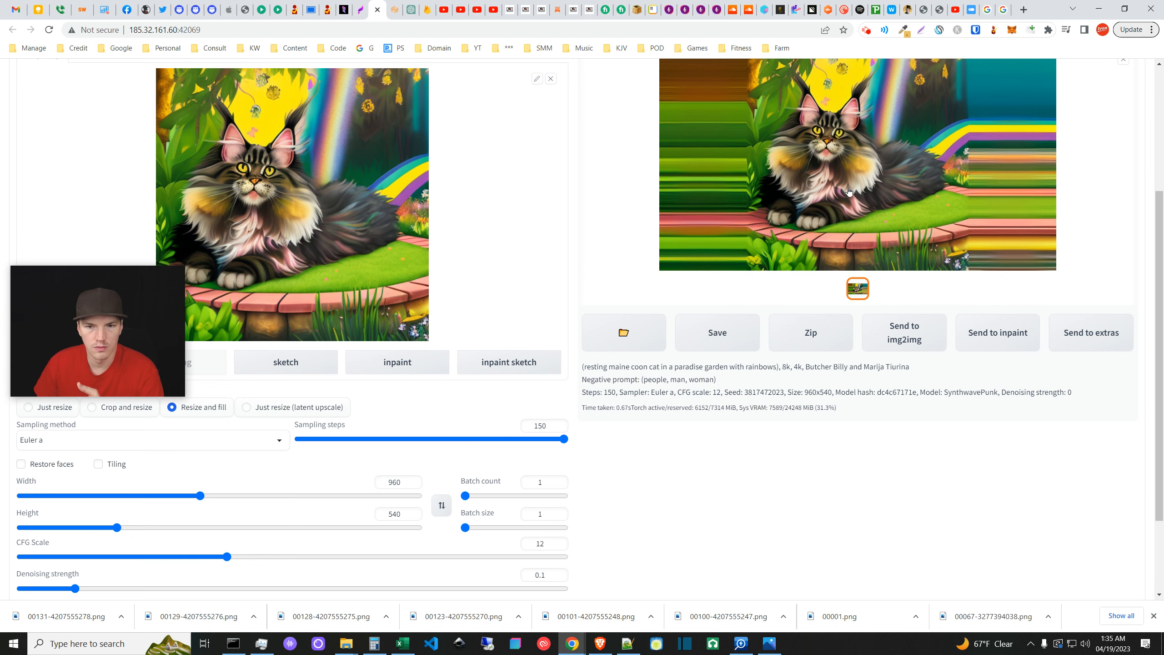
pyautogui.scroll(4, 868, 174)
pyautogui.click(986, 168)
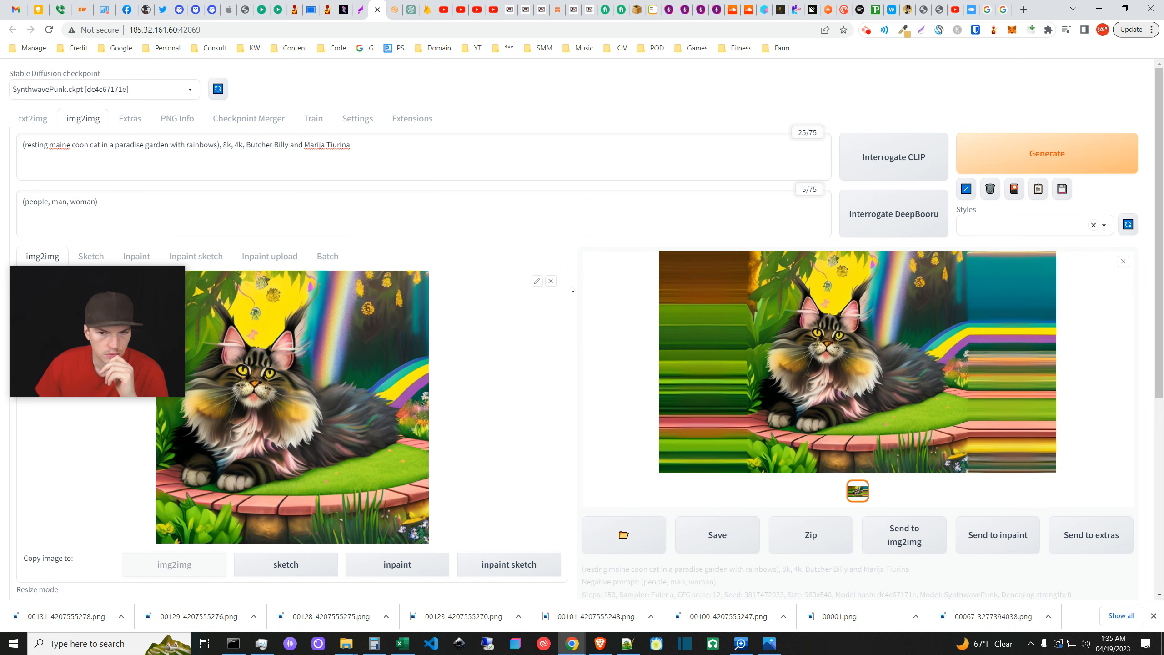
pyautogui.scroll(-6, 571, 289)
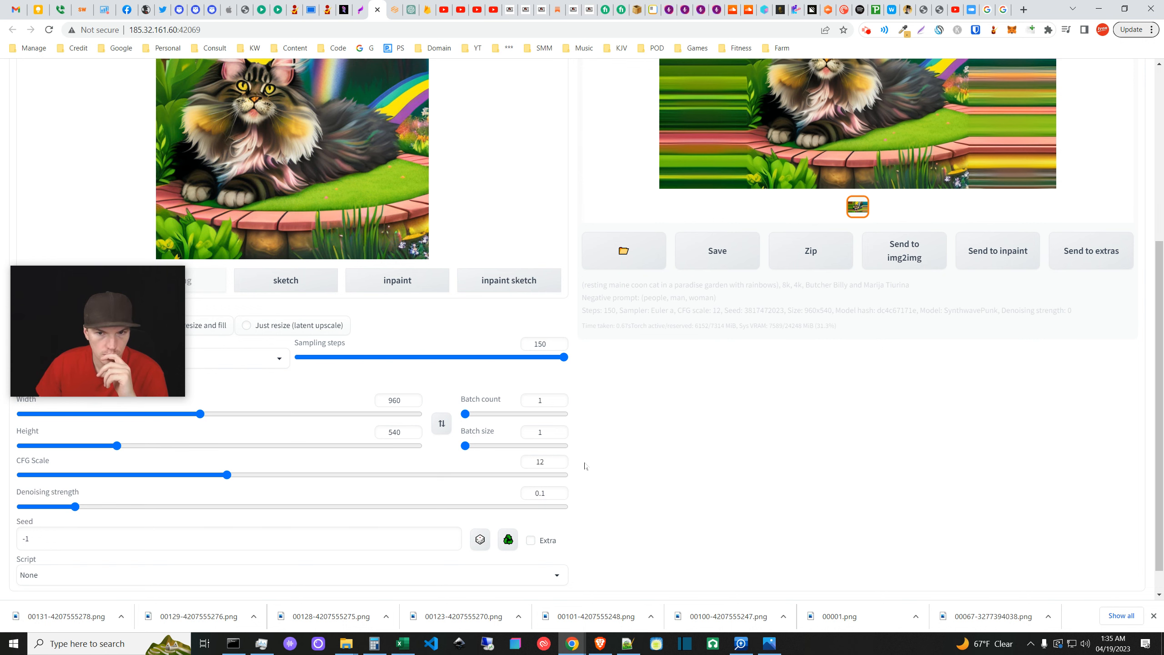
pyautogui.scroll(4, 585, 466)
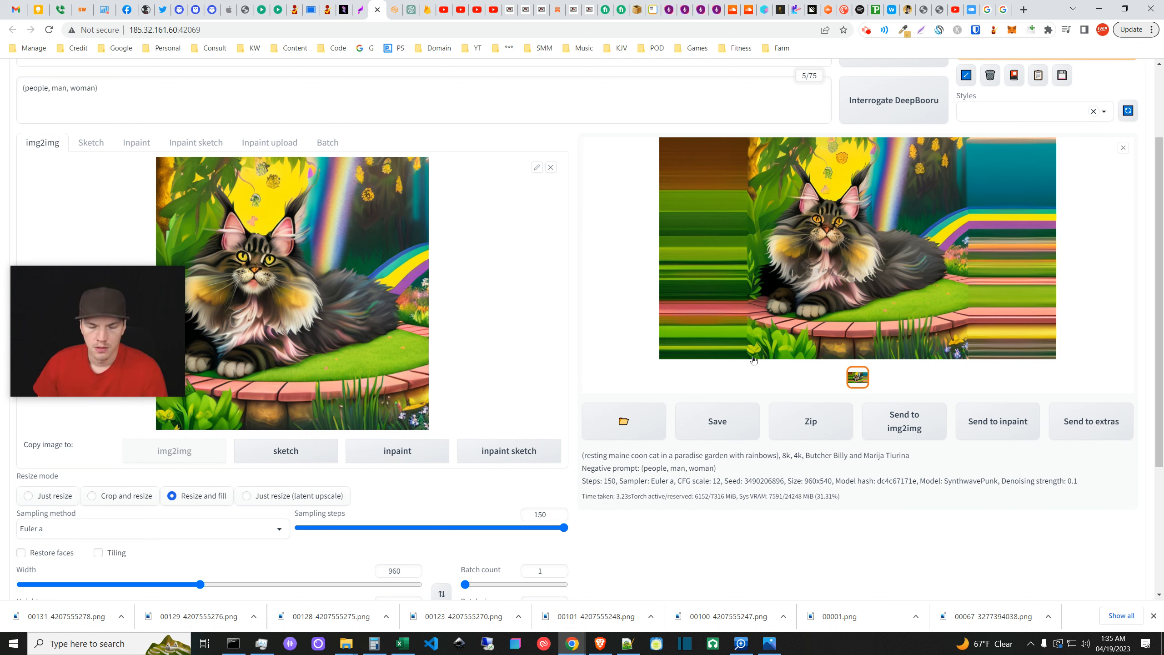
pyautogui.scroll(-4, 583, 348)
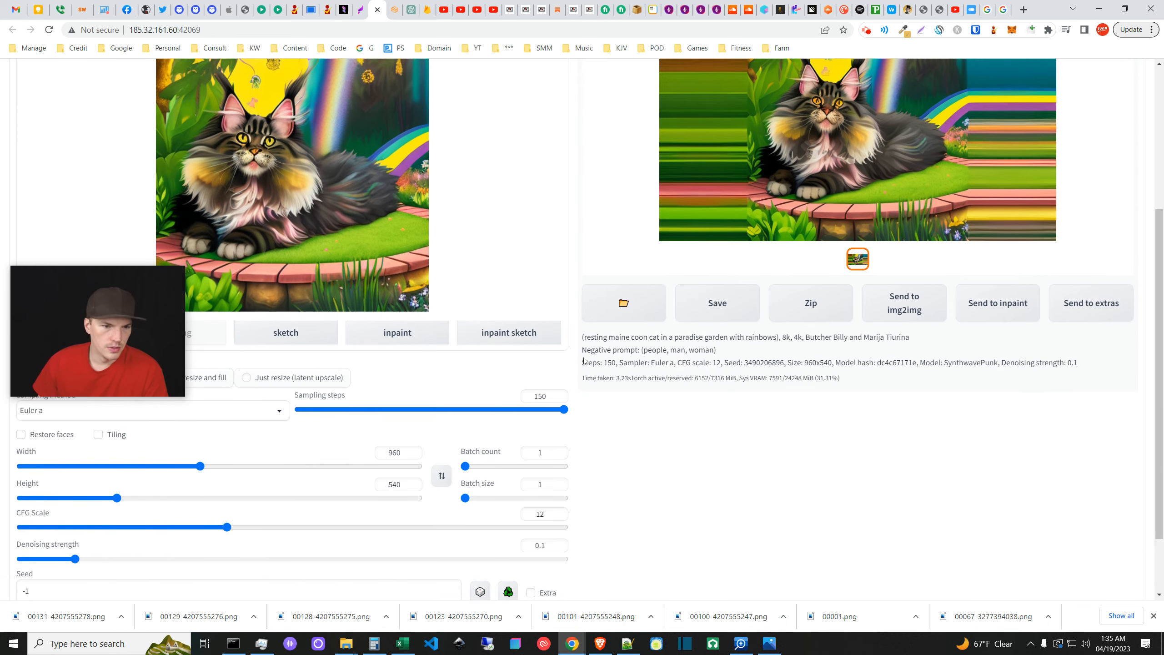
pyautogui.scroll(3, 584, 361)
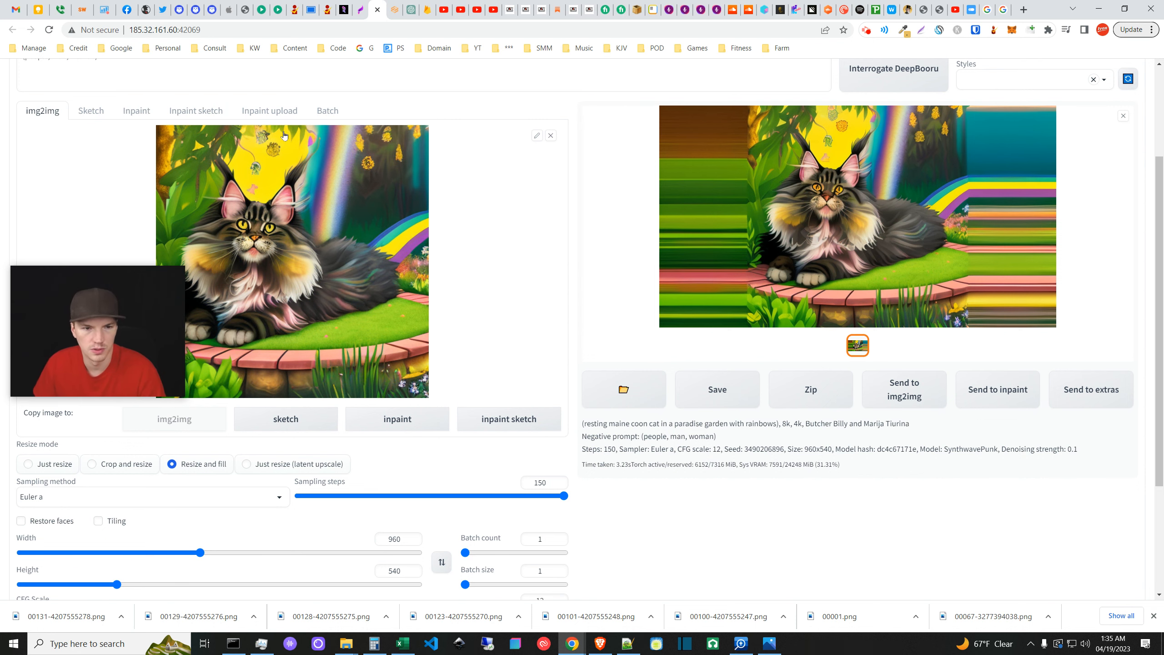
pyautogui.scroll(-1, 615, 503)
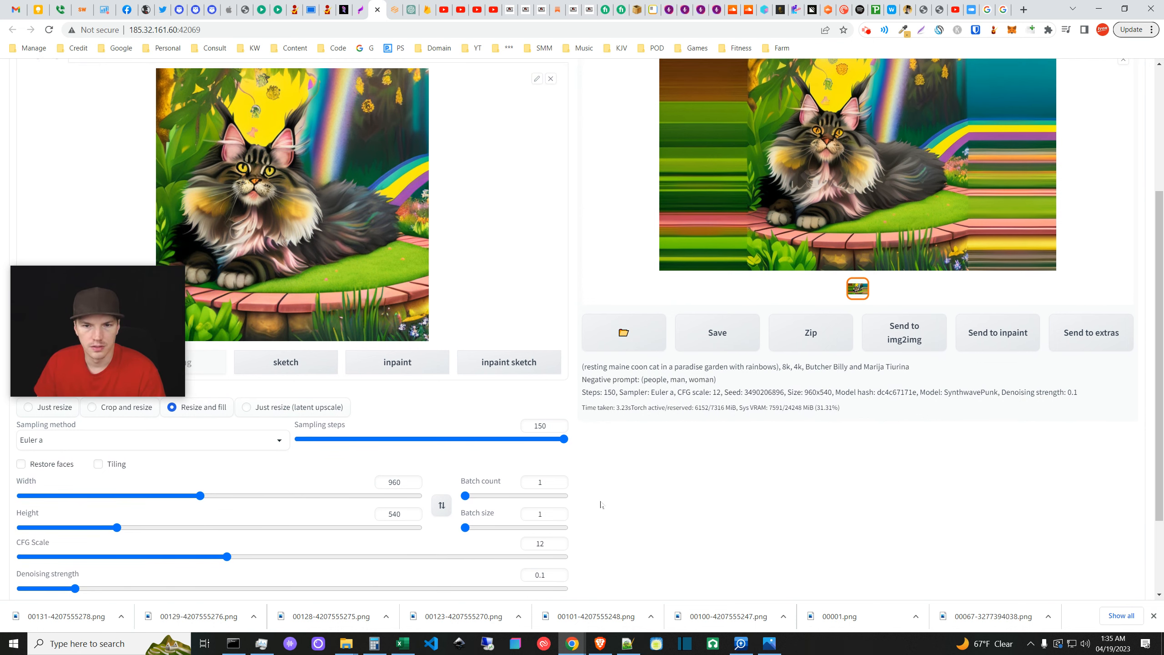
pyautogui.scroll(-2, 619, 548)
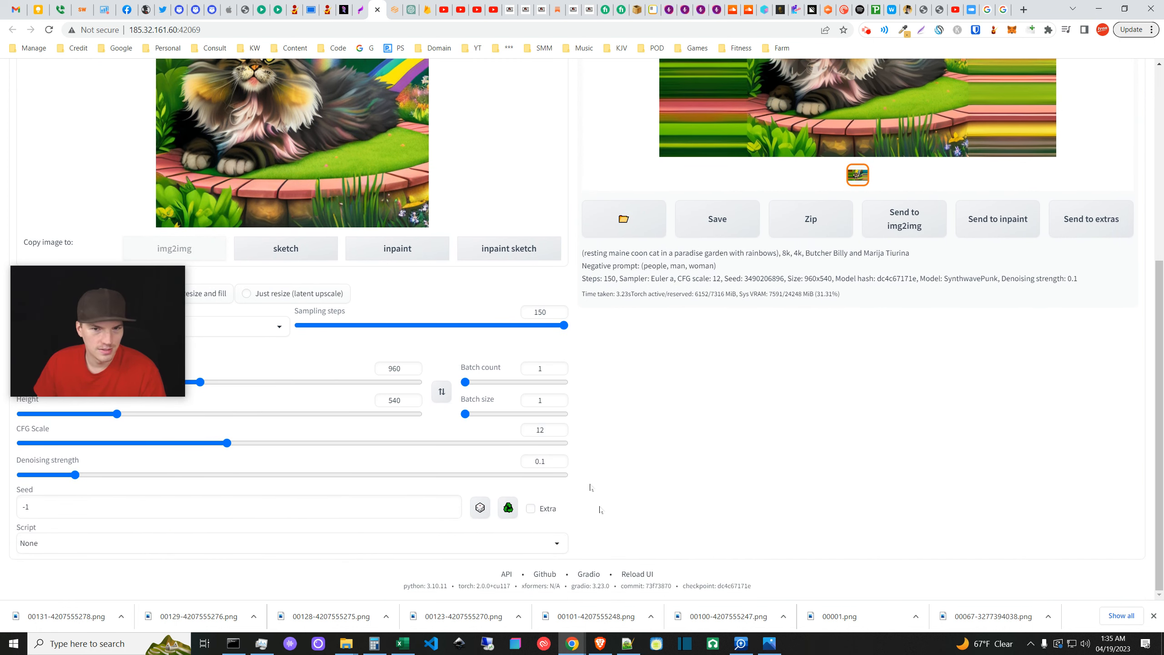
pyautogui.scroll(3, 590, 487)
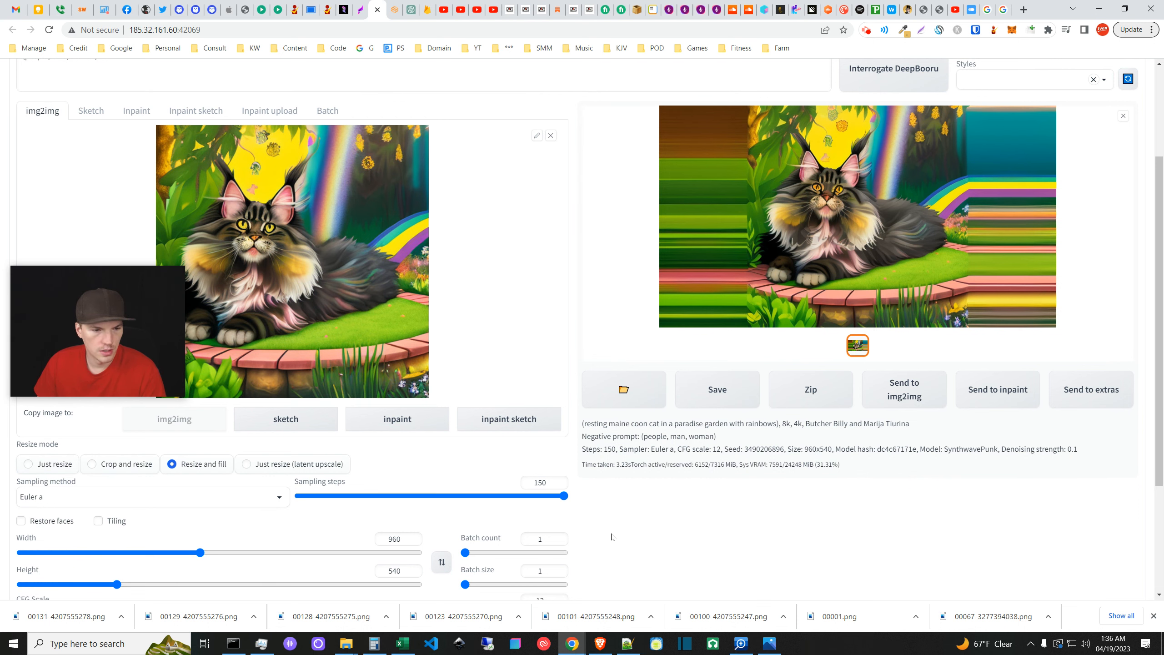
pyautogui.scroll(-3, 612, 532)
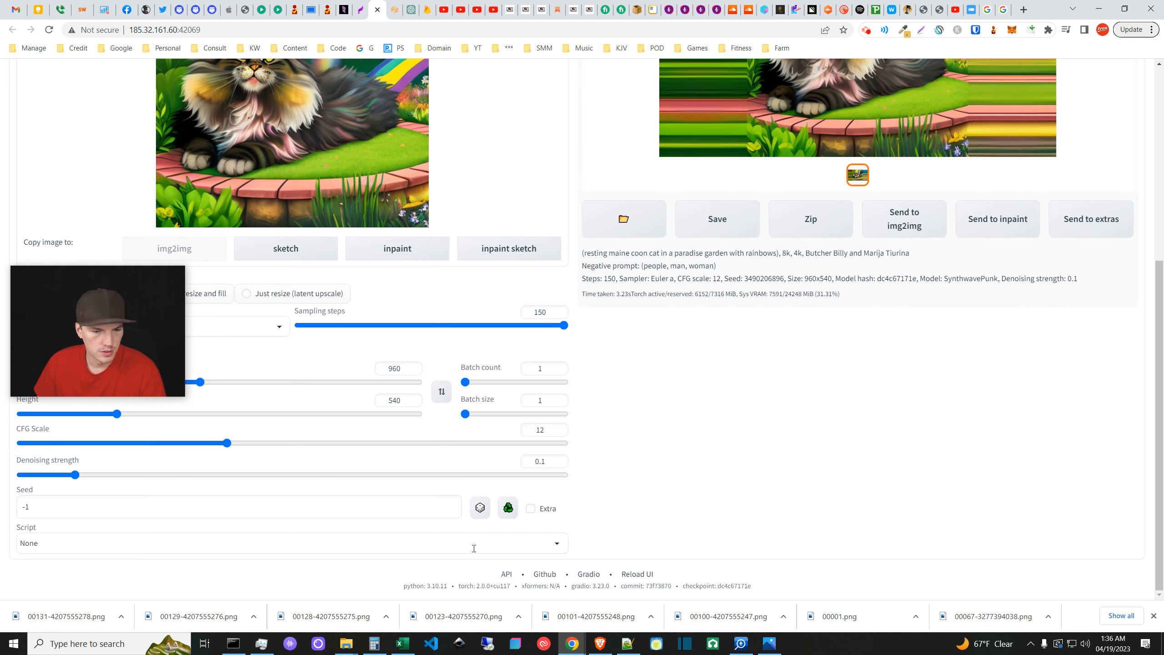
# - Set denoising strength to 0.5 and CFG scale to 7, then generate with Ctrl+Enter
pyautogui.click(76, 475)
pyautogui.moveTo(78, 477); pyautogui.dragTo(92, 475)
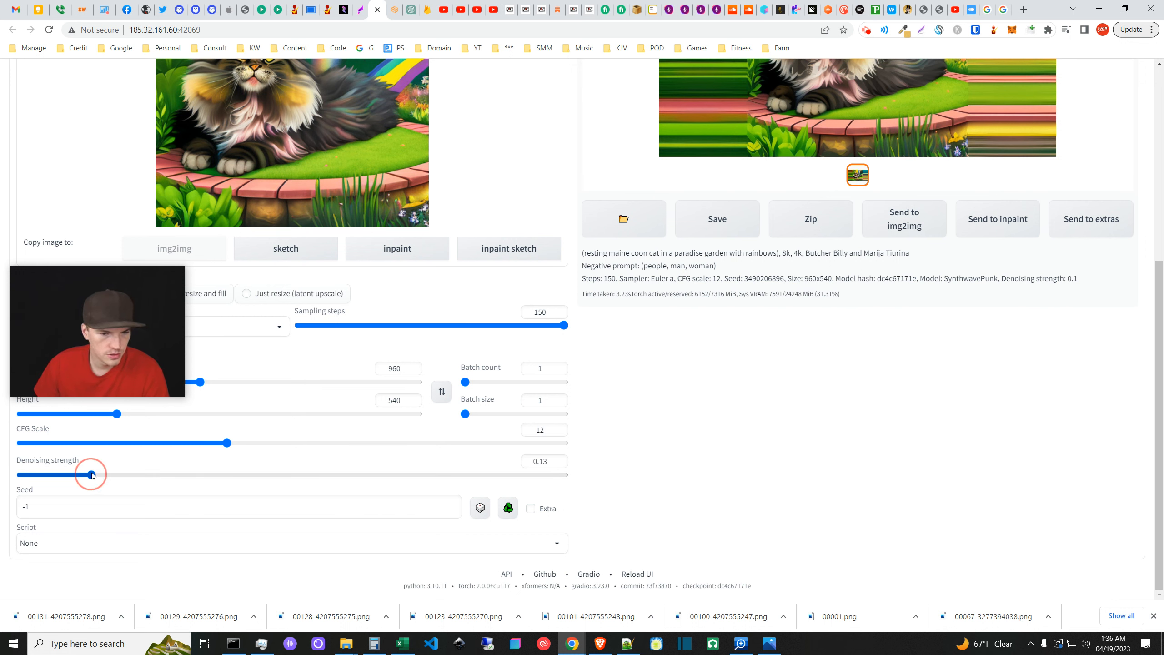
pyautogui.moveTo(154, 443); pyautogui.dragTo(130, 450)
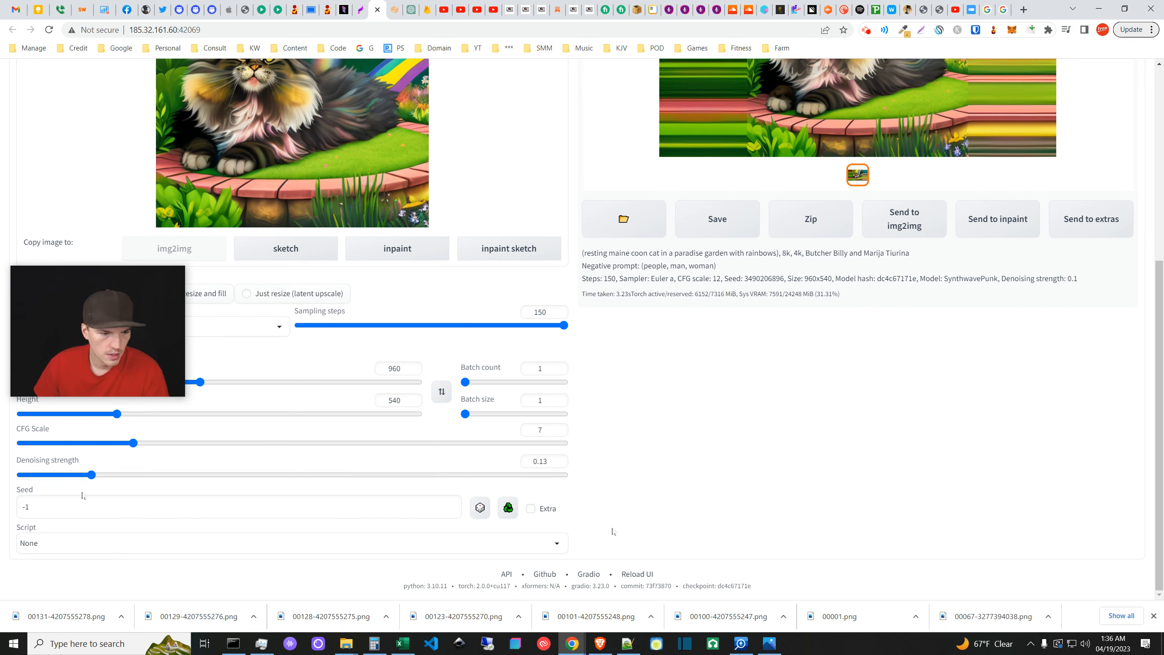
pyautogui.moveTo(92, 474); pyautogui.dragTo(293, 475)
pyautogui.click(634, 458)
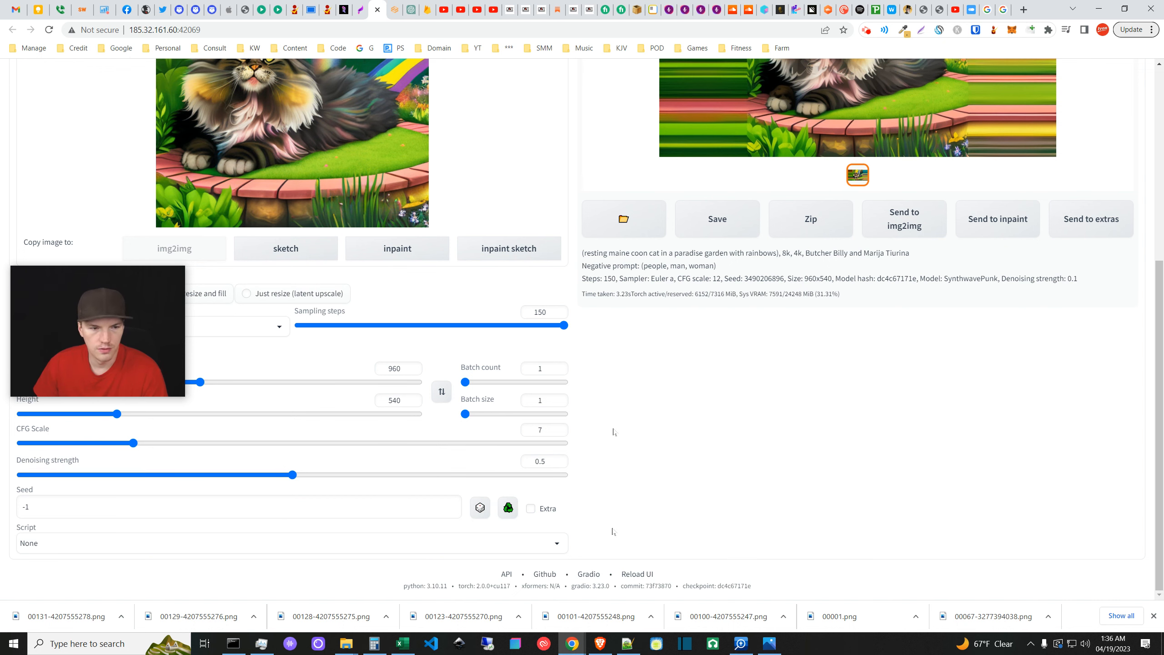
pyautogui.hotkey('ctrl', 'Return')
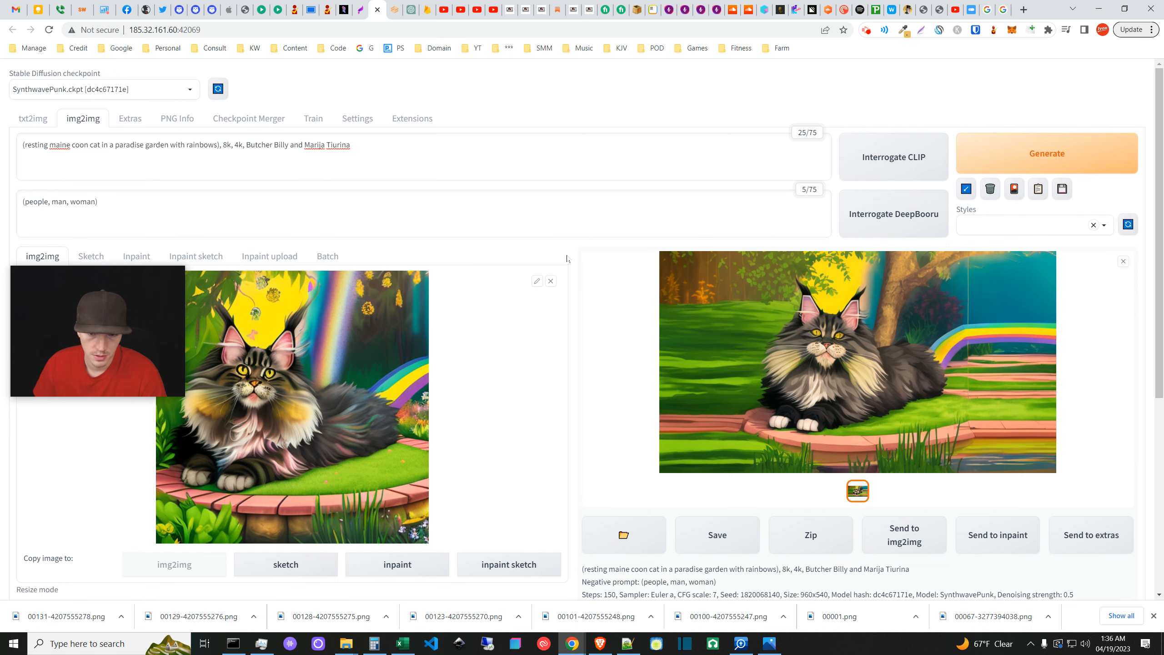
pyautogui.scroll(-4, 567, 259)
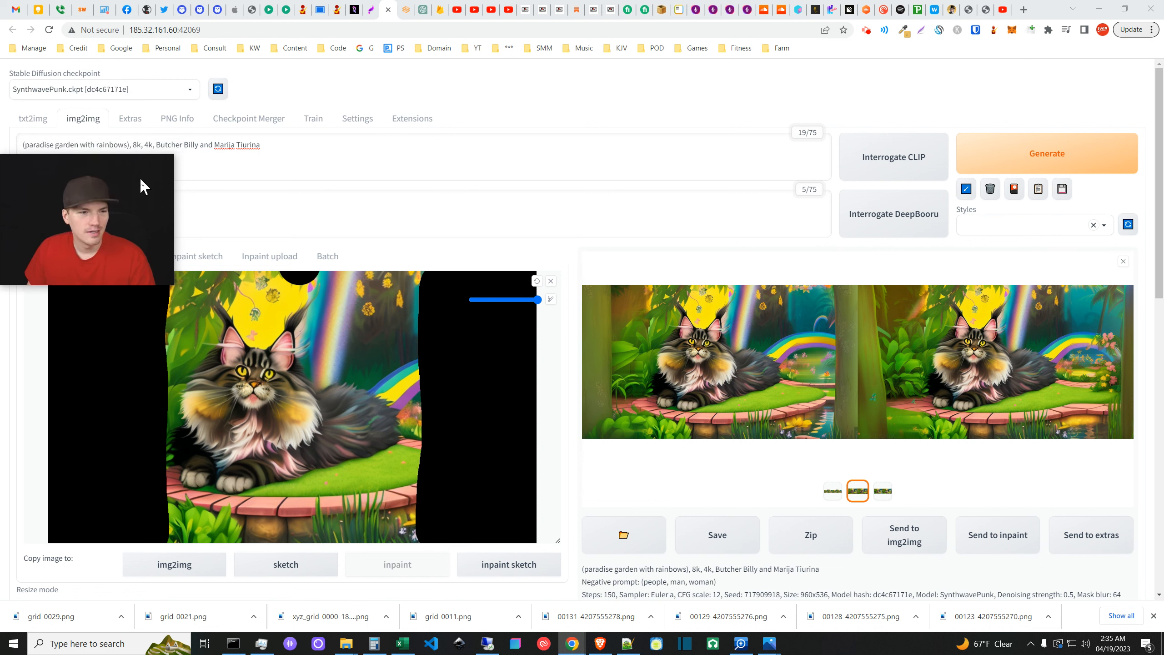
# - Show the plain square cat input and review Resize and fill, 960x536 and denoising settings
pyautogui.click(332, 217)
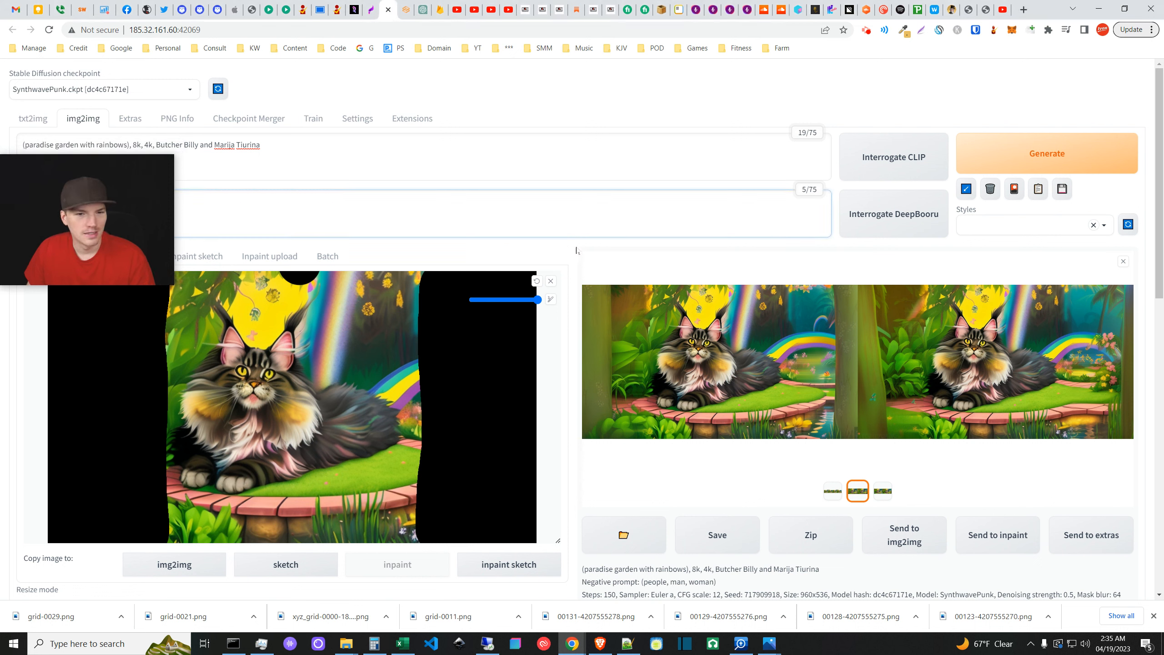
pyautogui.click(568, 260)
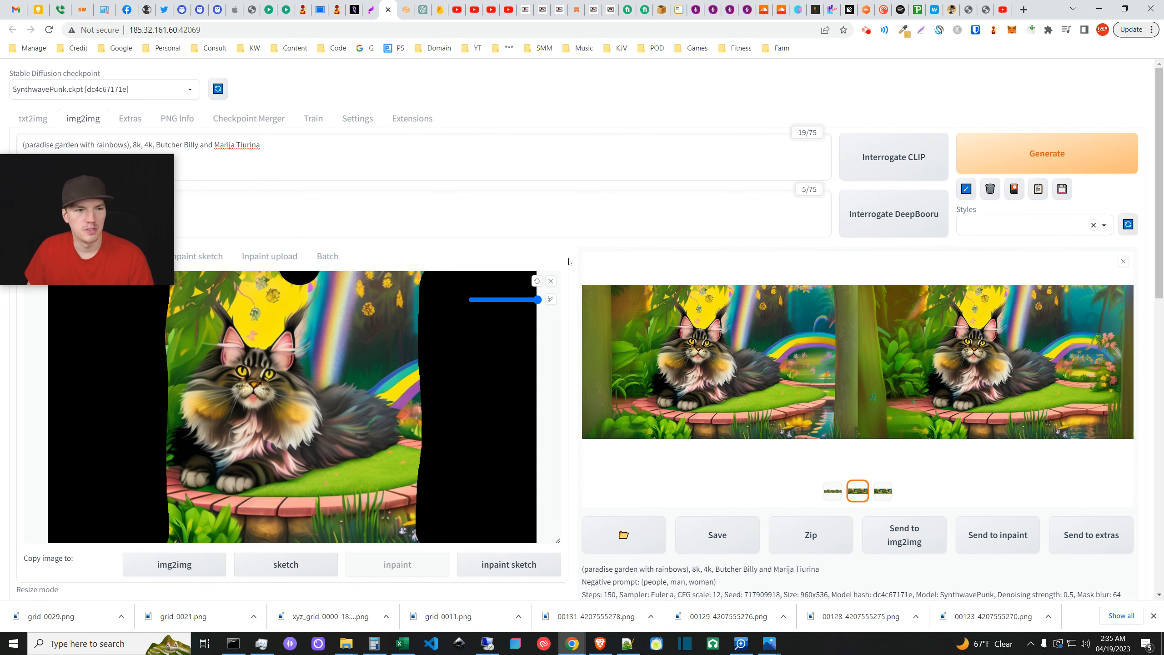
pyautogui.scroll(-5, 380, 308)
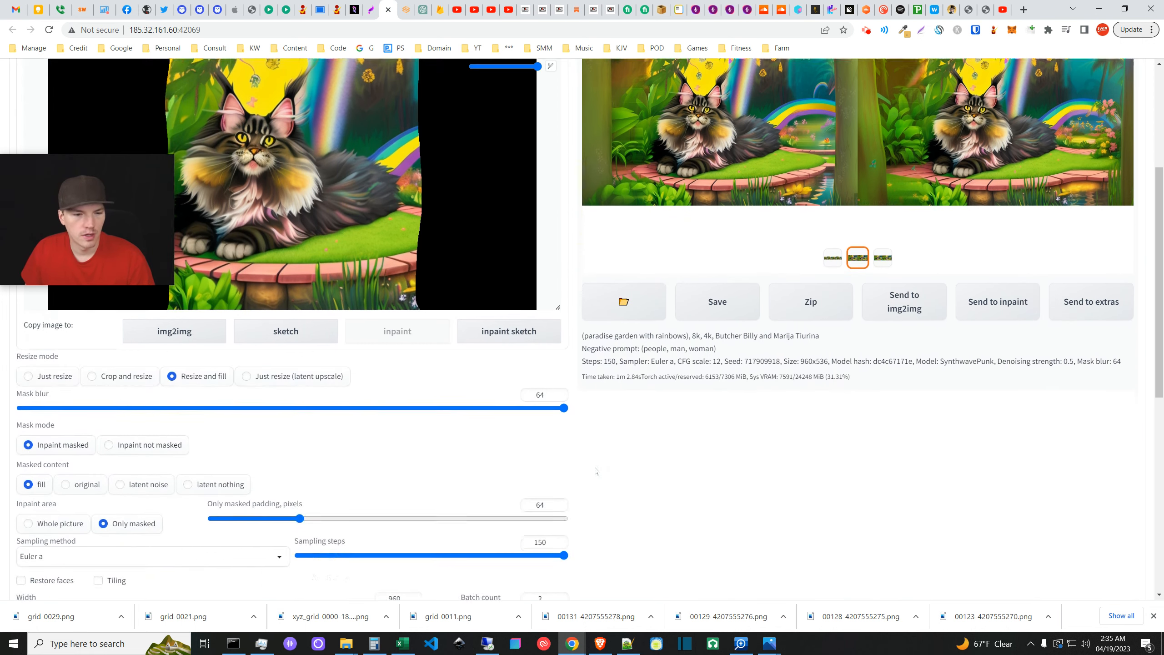
pyautogui.scroll(5, 496, 431)
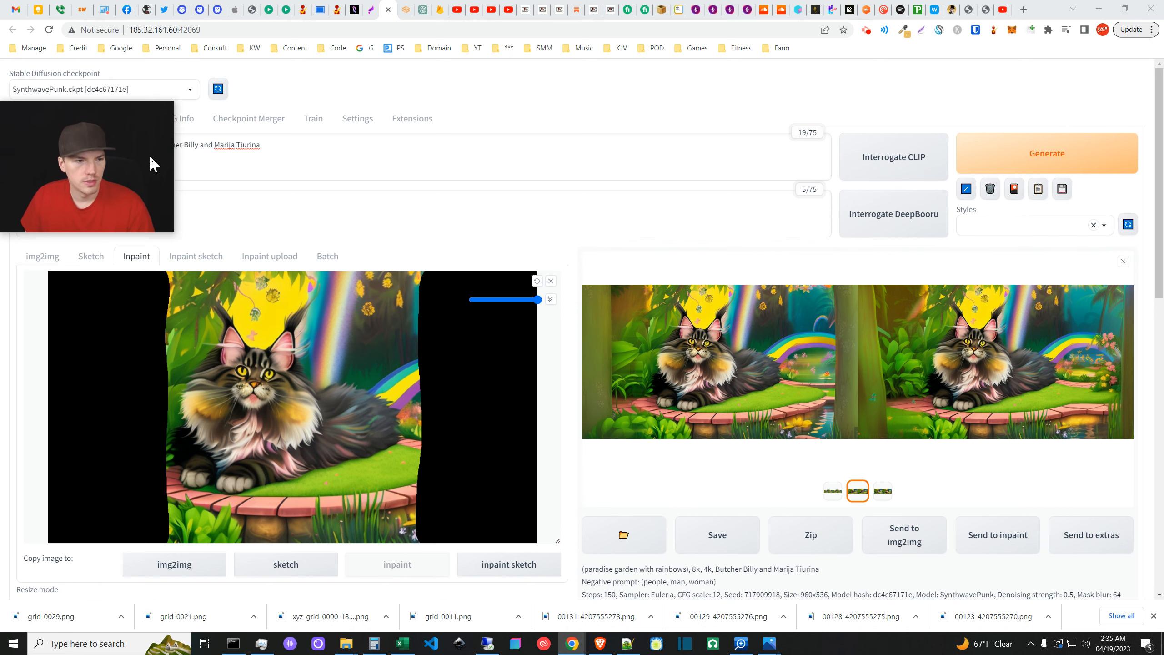
pyautogui.click(43, 256)
pyautogui.scroll(-1, 568, 518)
pyautogui.scroll(-2, 568, 519)
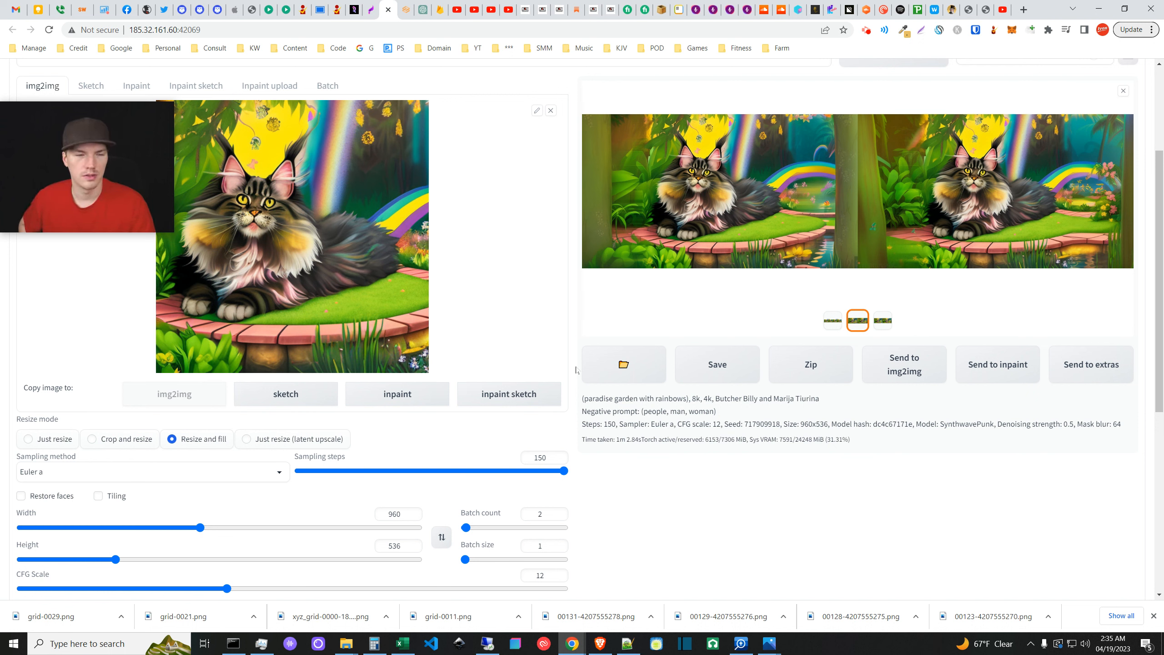
pyautogui.scroll(-1, 541, 453)
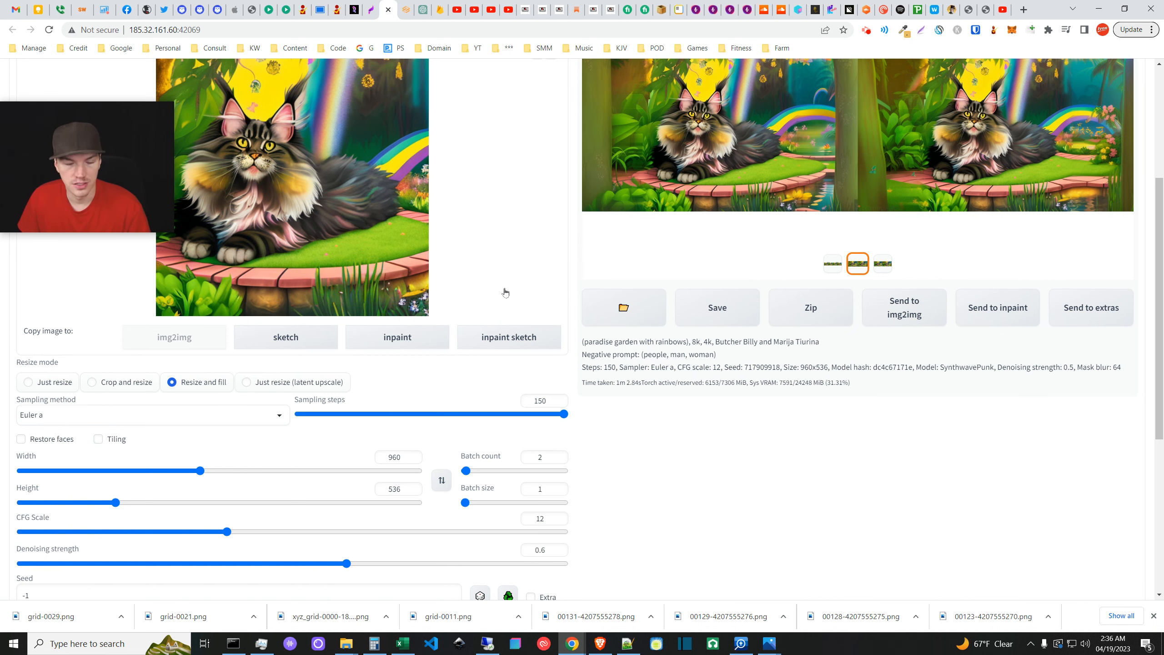
pyautogui.scroll(2, 504, 303)
pyautogui.scroll(-1, 472, 360)
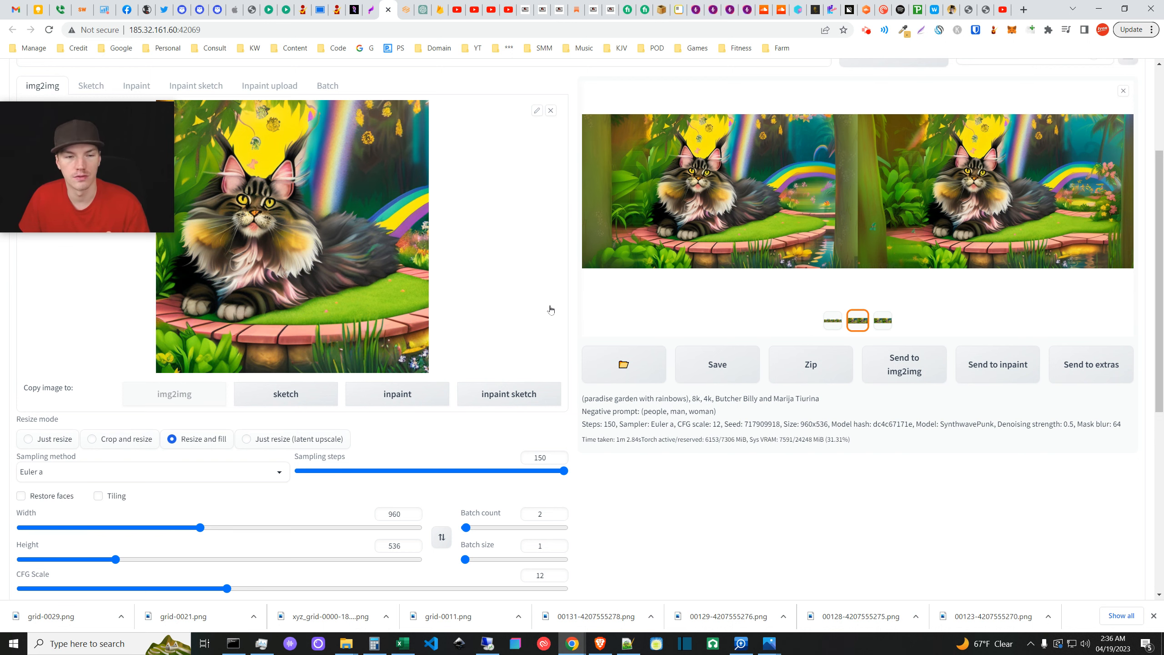
pyautogui.scroll(-1, 577, 548)
# - Review the X/Y/Z plot script settings, then return to the Inpaint canvas with black-masked sides
pyautogui.scroll(-7, 578, 549)
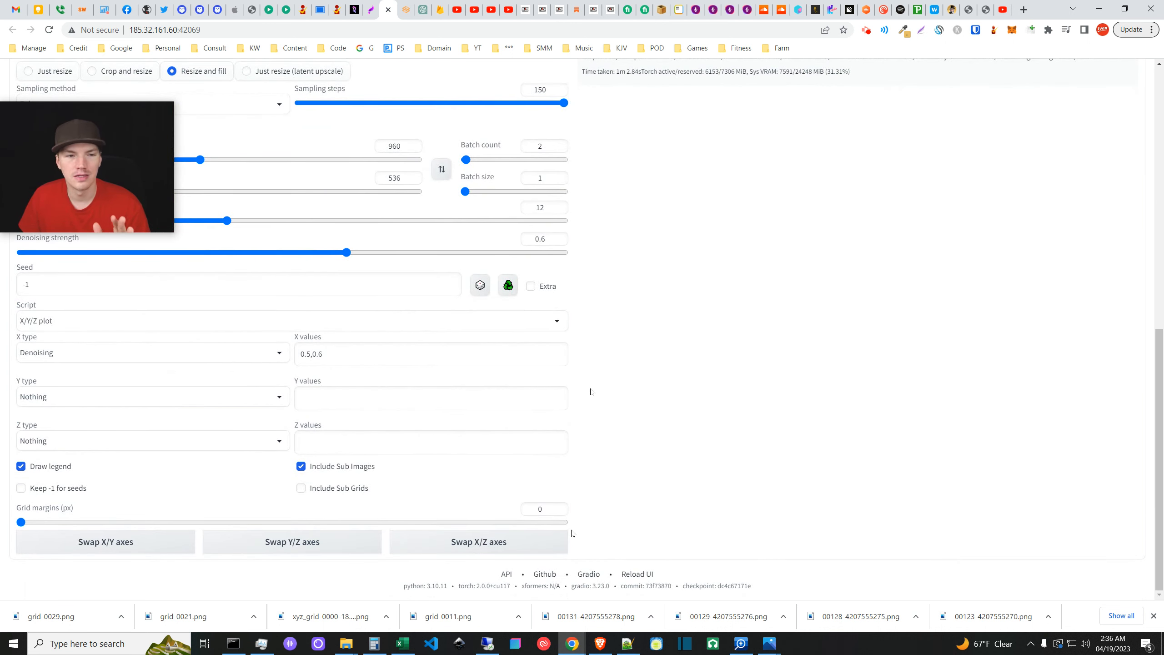
pyautogui.scroll(7, 395, 372)
pyautogui.scroll(-5, 358, 437)
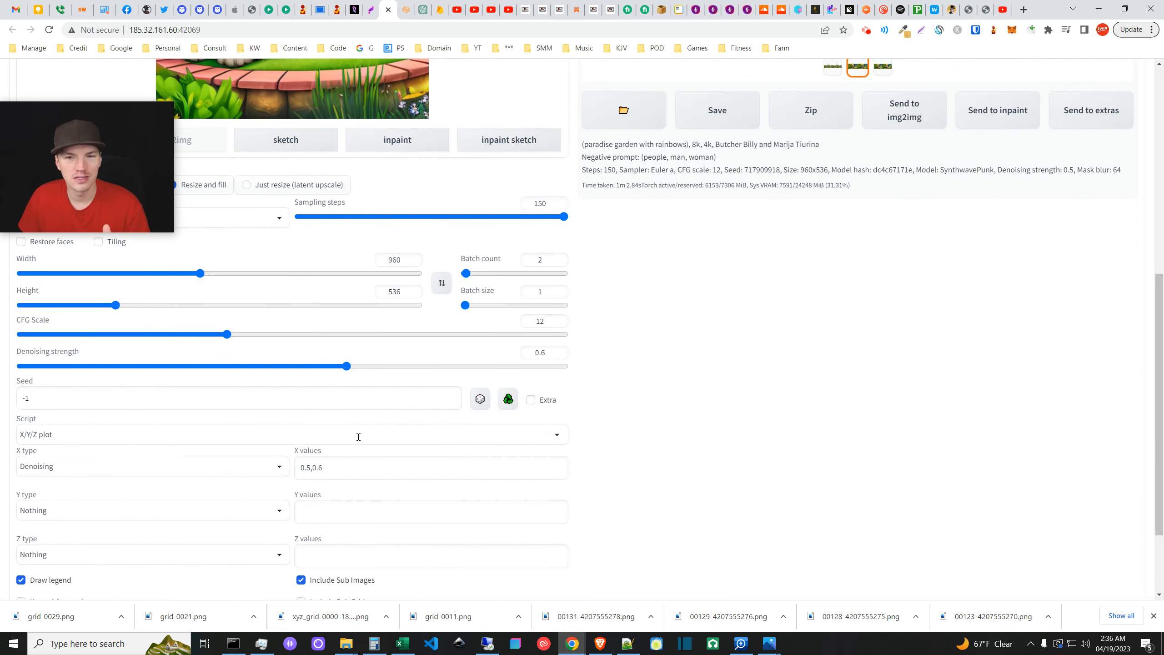
pyautogui.scroll(5, 358, 436)
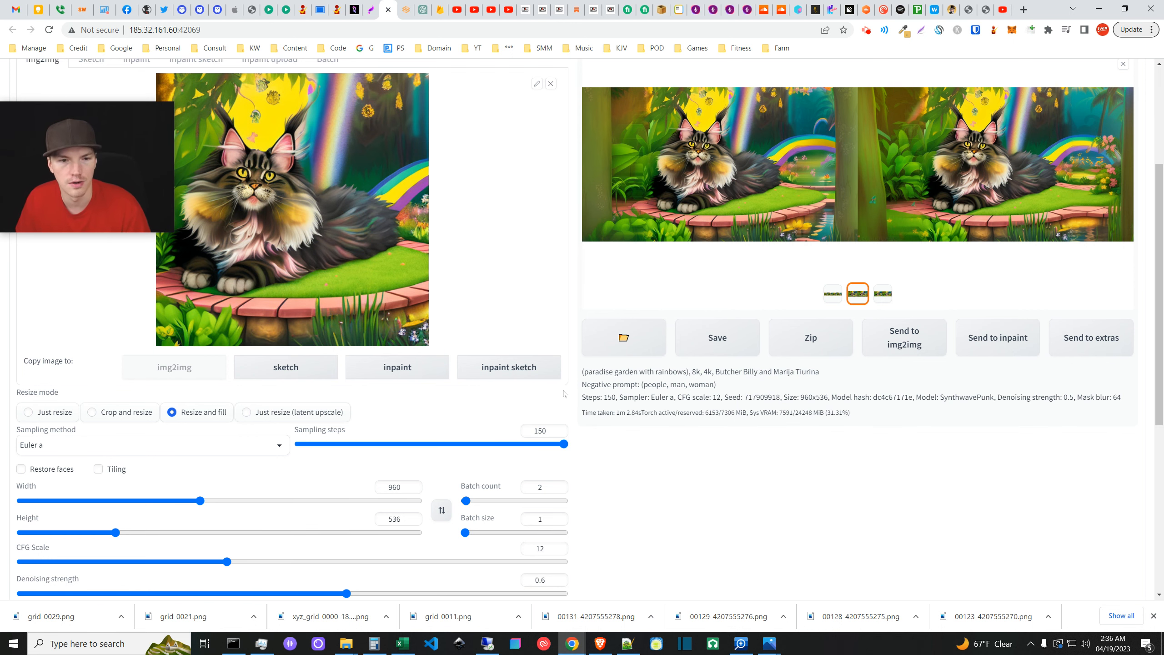
pyautogui.scroll(-3, 563, 394)
pyautogui.scroll(-2, 557, 507)
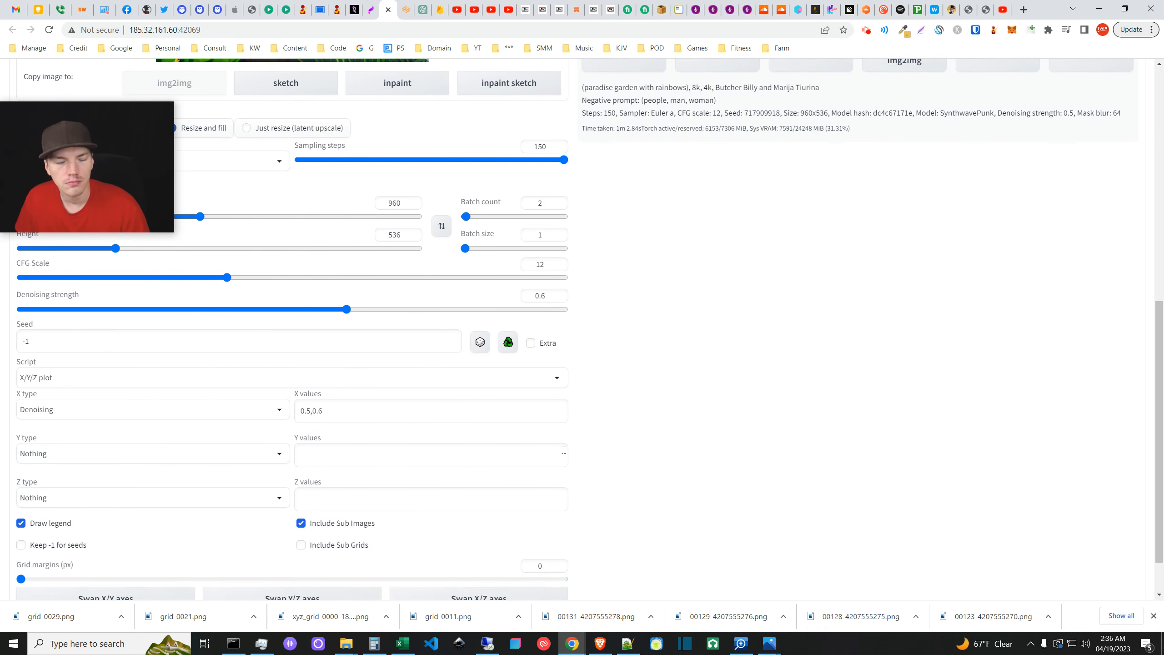
pyautogui.scroll(7, 566, 450)
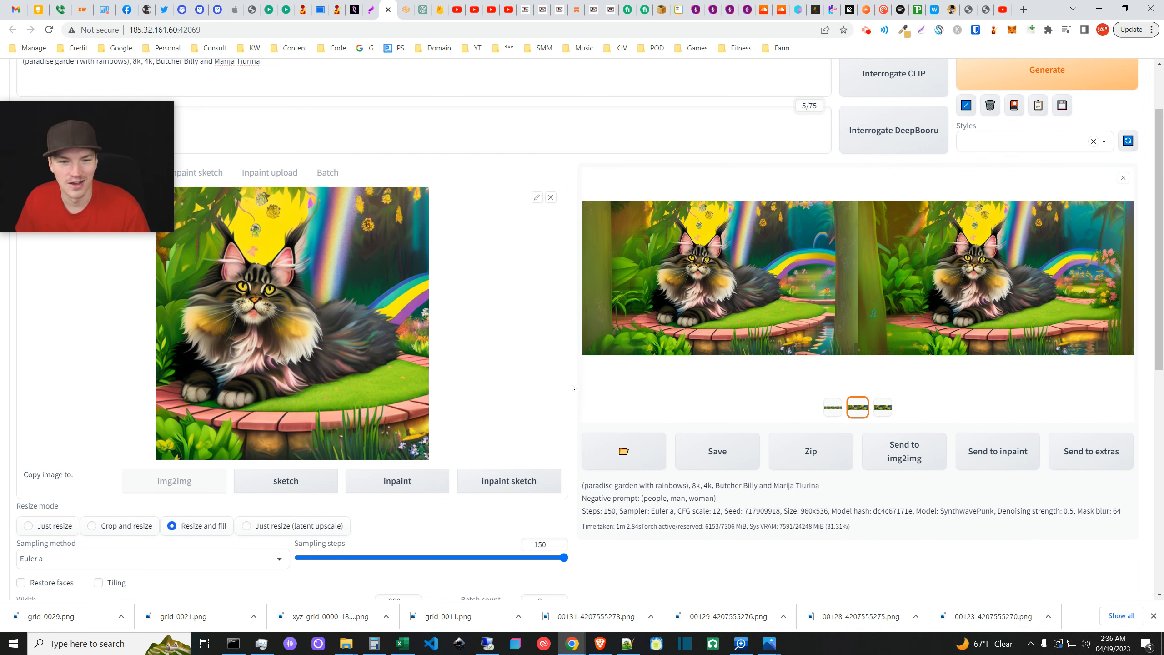
pyautogui.scroll(-3, 568, 386)
pyautogui.scroll(3, 563, 393)
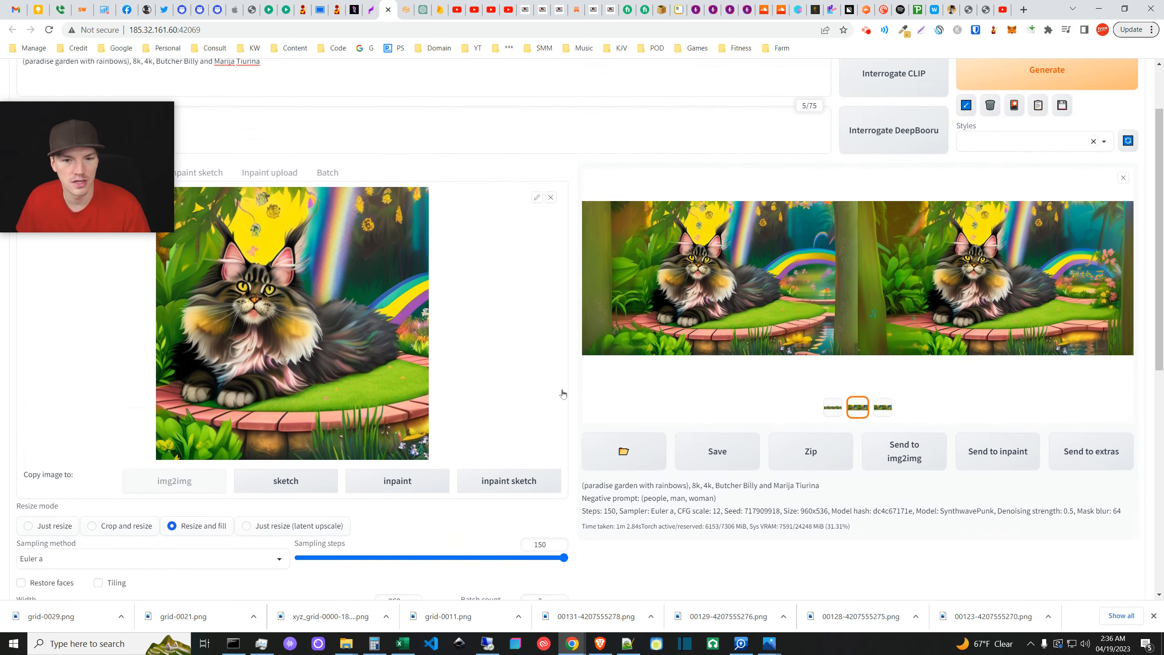
pyautogui.scroll(-2, 500, 450)
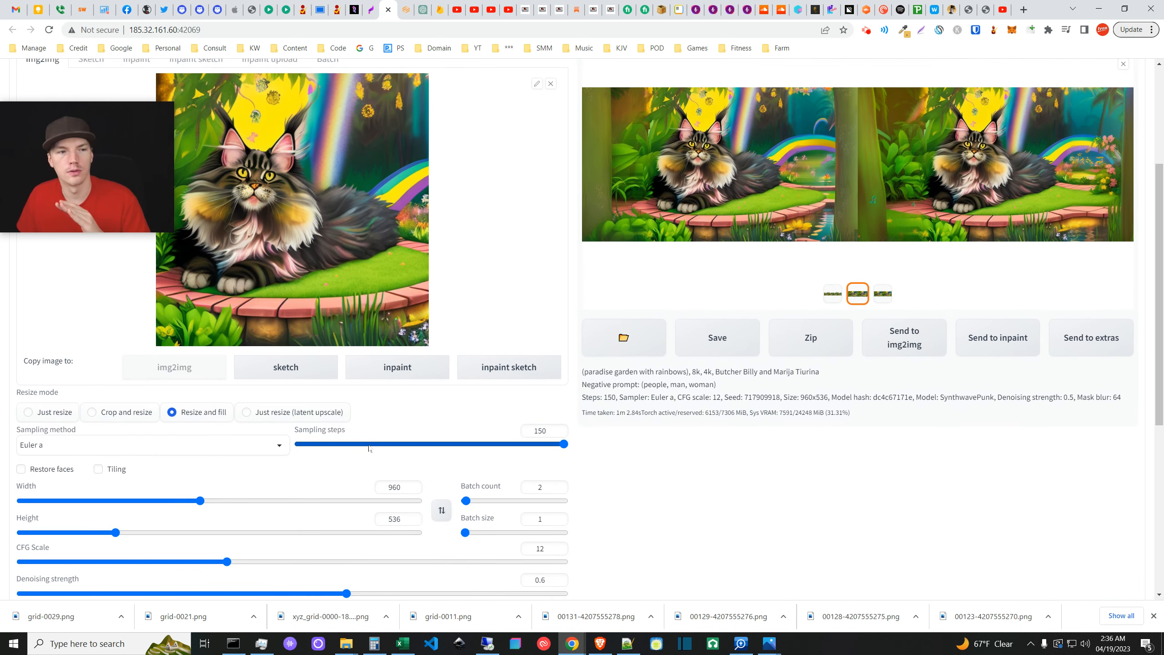
pyautogui.scroll(-1, 372, 456)
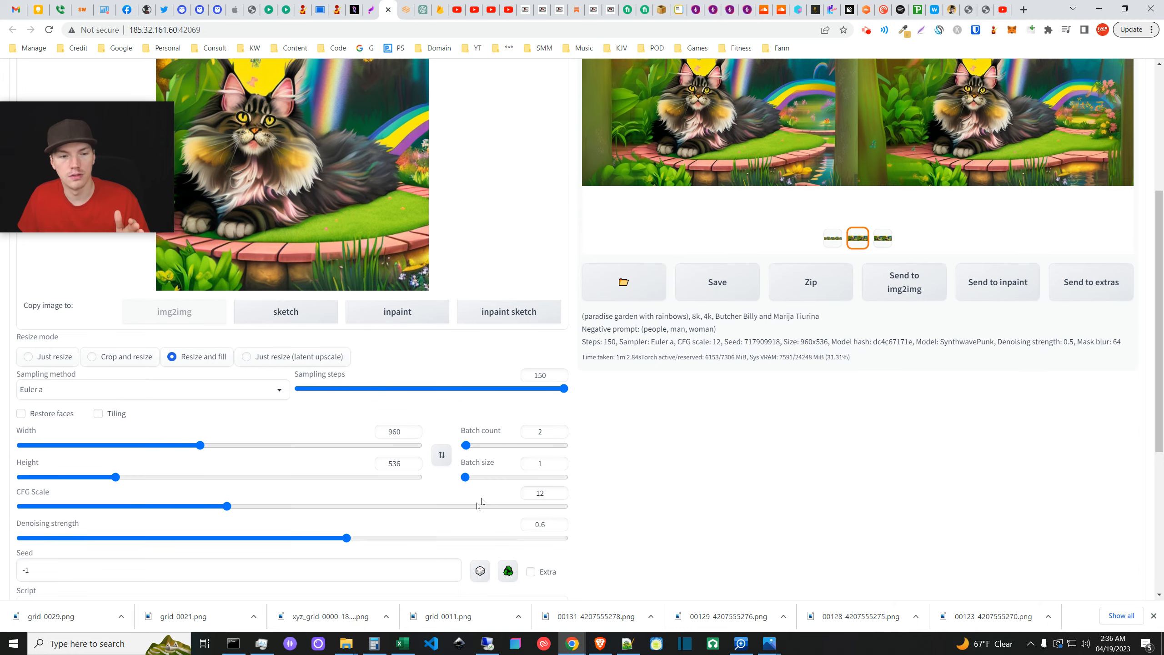
pyautogui.scroll(-2, 470, 477)
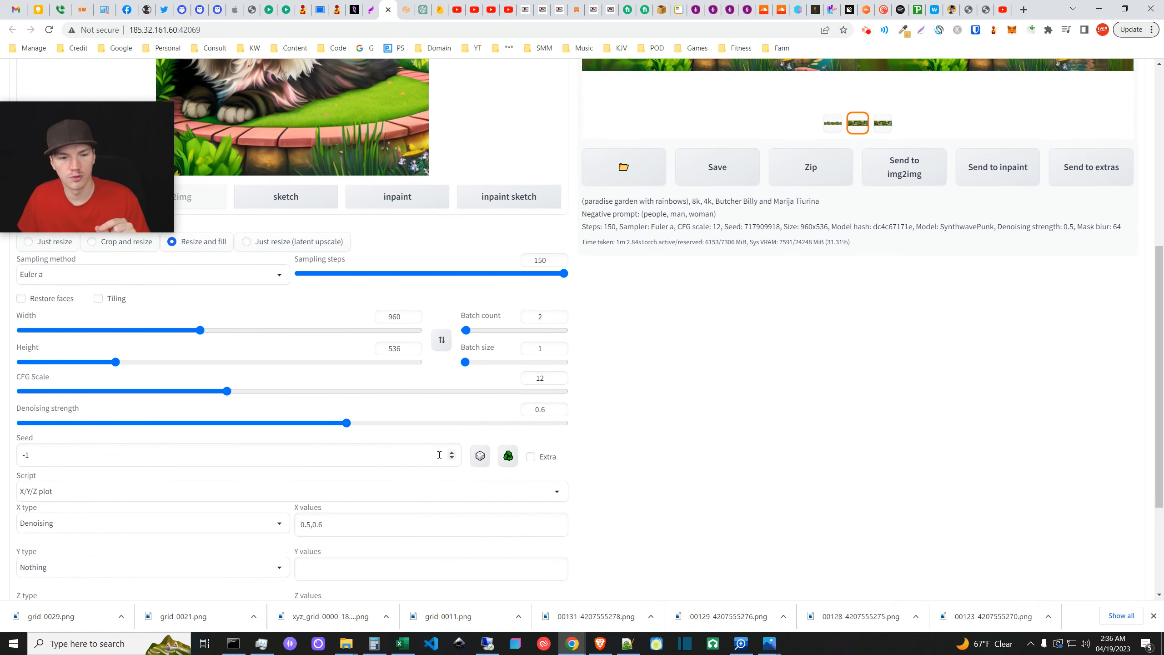
pyautogui.scroll(-3, 504, 486)
pyautogui.scroll(5, 546, 517)
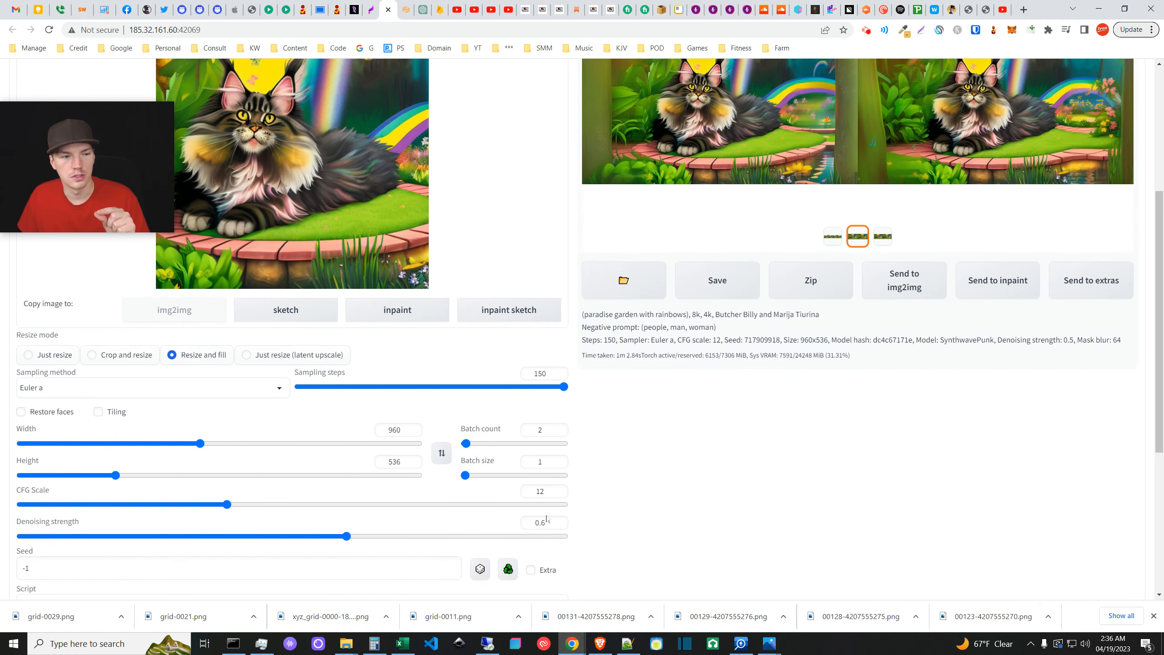
pyautogui.scroll(4, 422, 377)
pyautogui.scroll(-10, 539, 325)
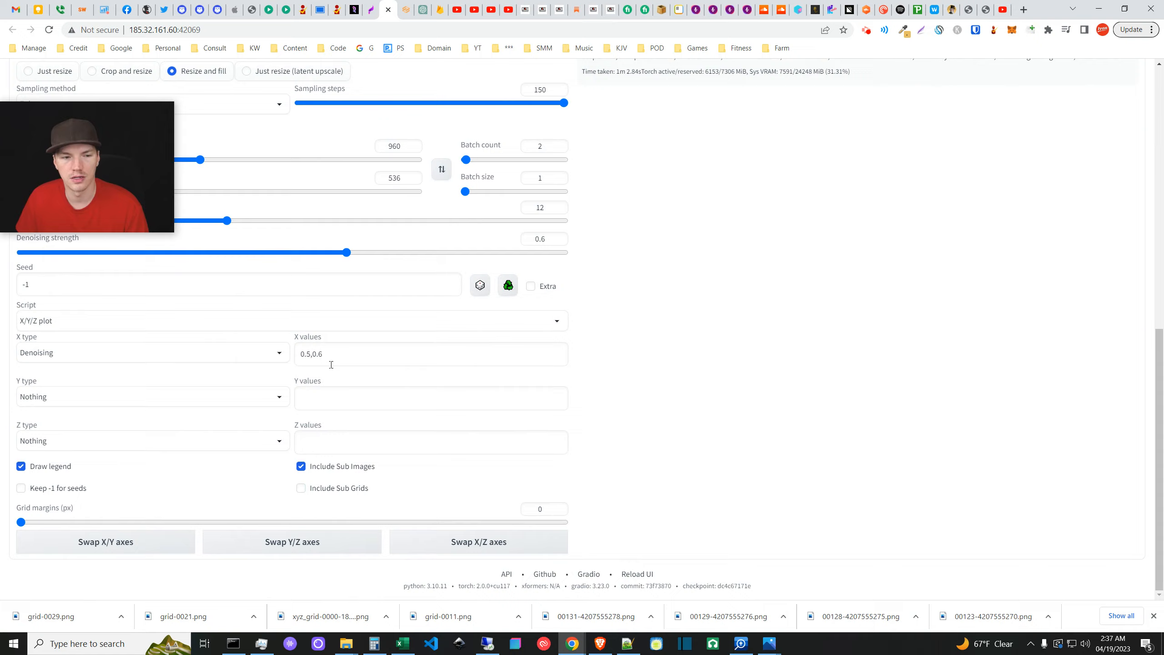
pyautogui.scroll(10, 572, 505)
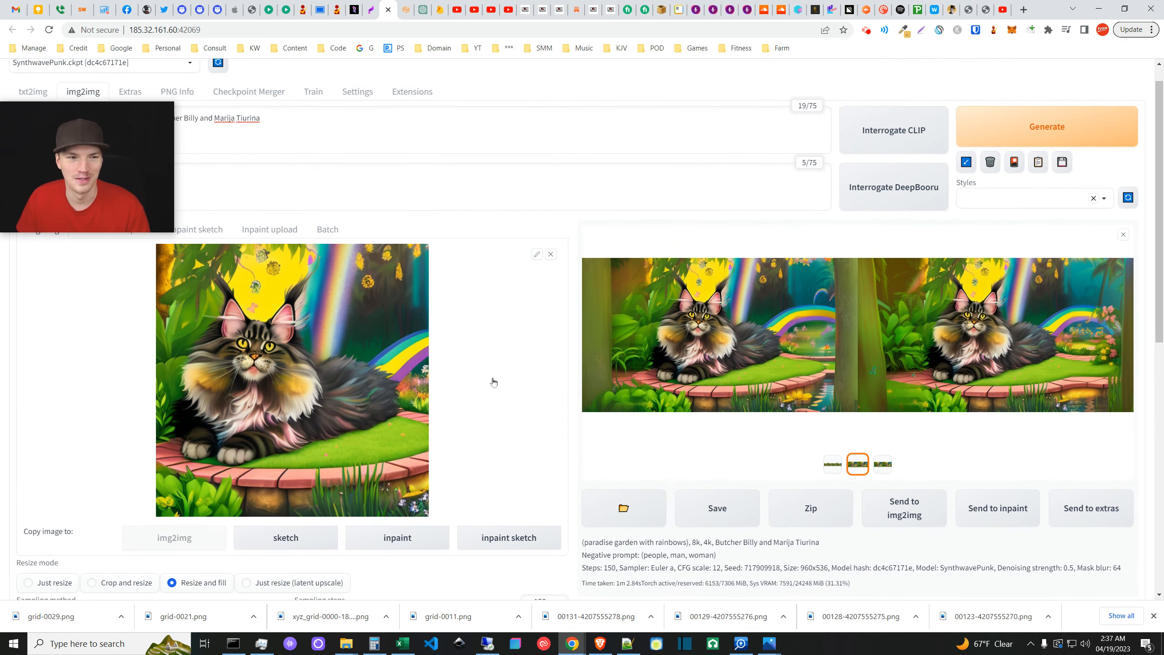
pyautogui.scroll(-1, 493, 382)
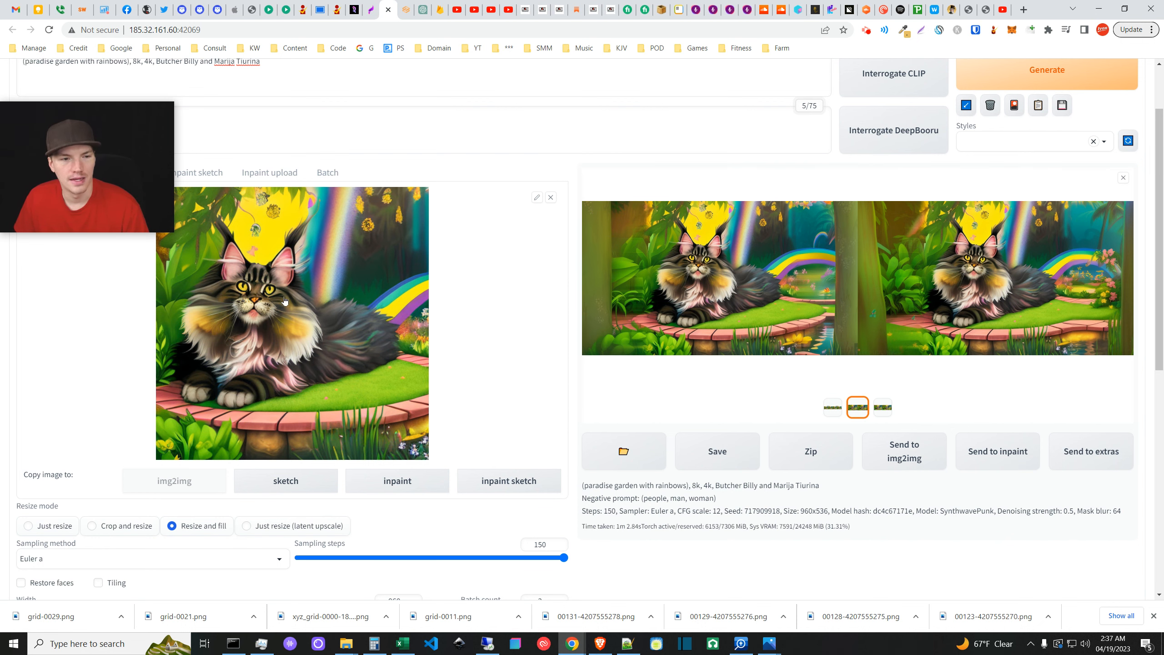
pyautogui.scroll(1, 251, 294)
pyautogui.scroll(-1, 251, 294)
pyautogui.scroll(1, 206, 376)
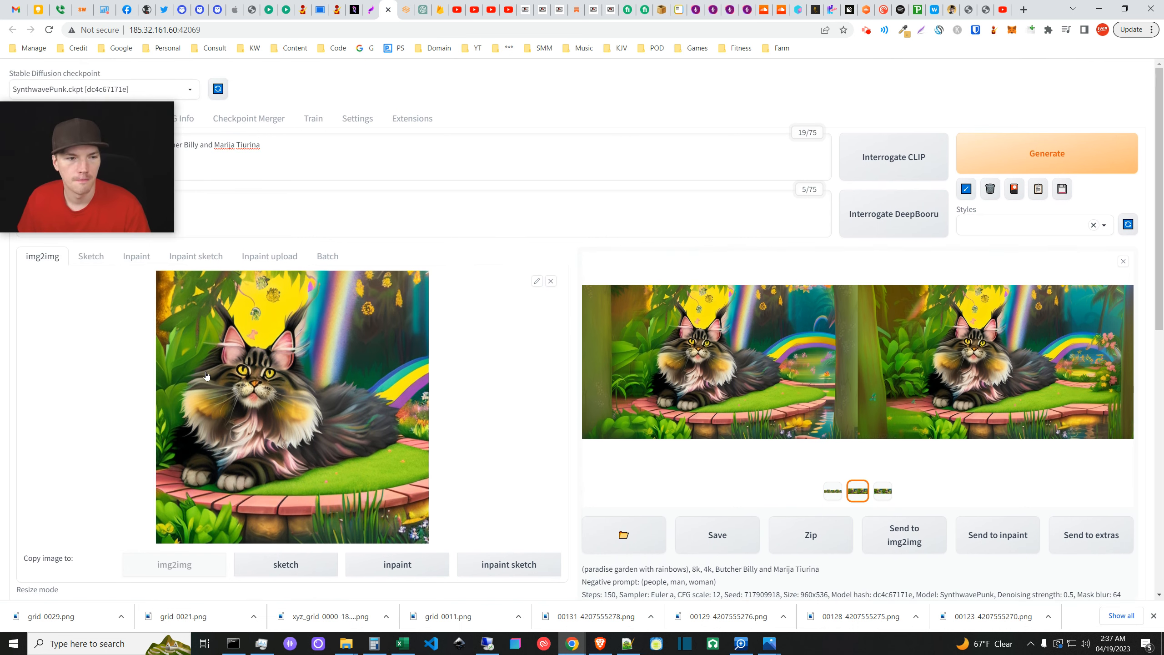
pyautogui.scroll(-1, 138, 193)
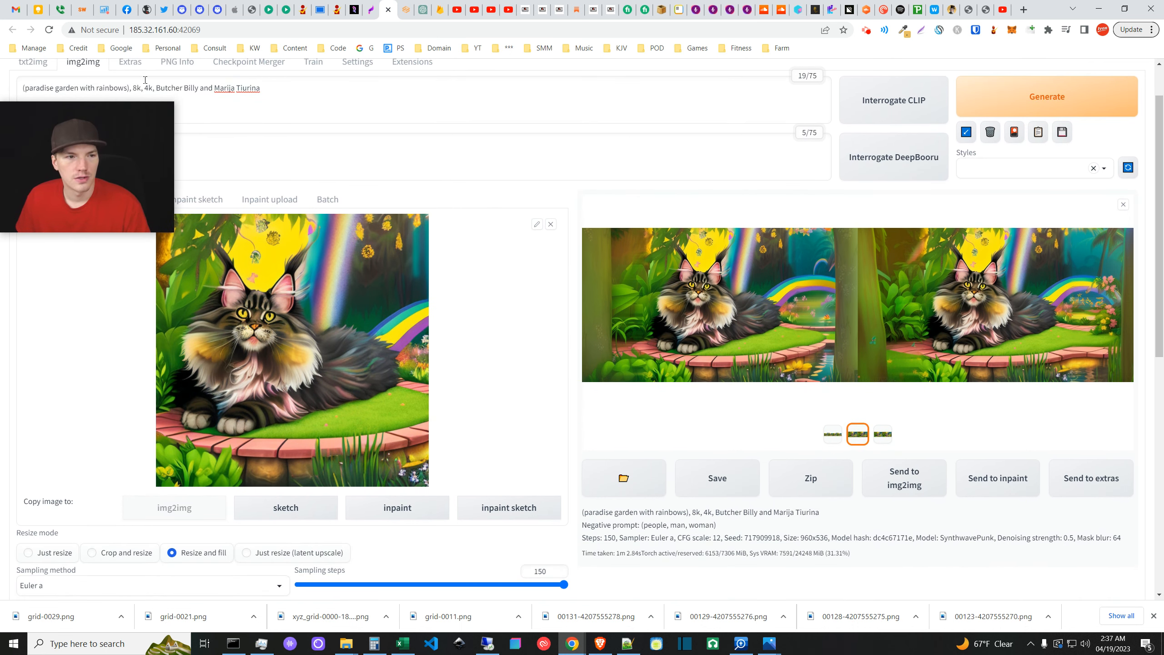
pyautogui.scroll(1, 145, 80)
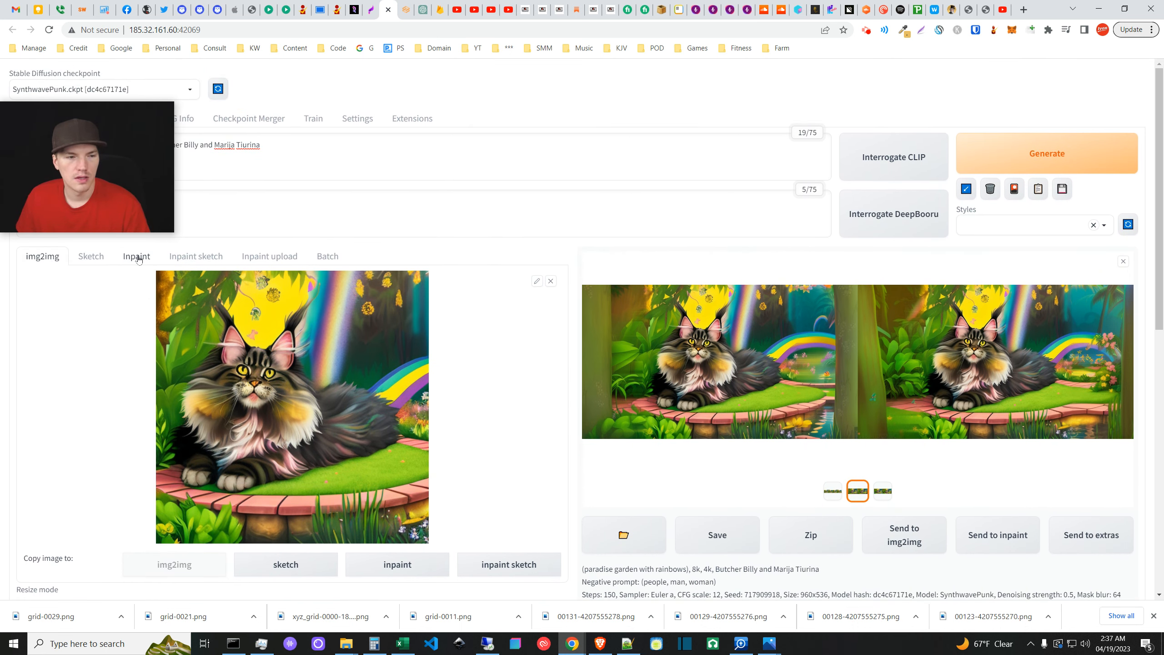
pyautogui.click(137, 256)
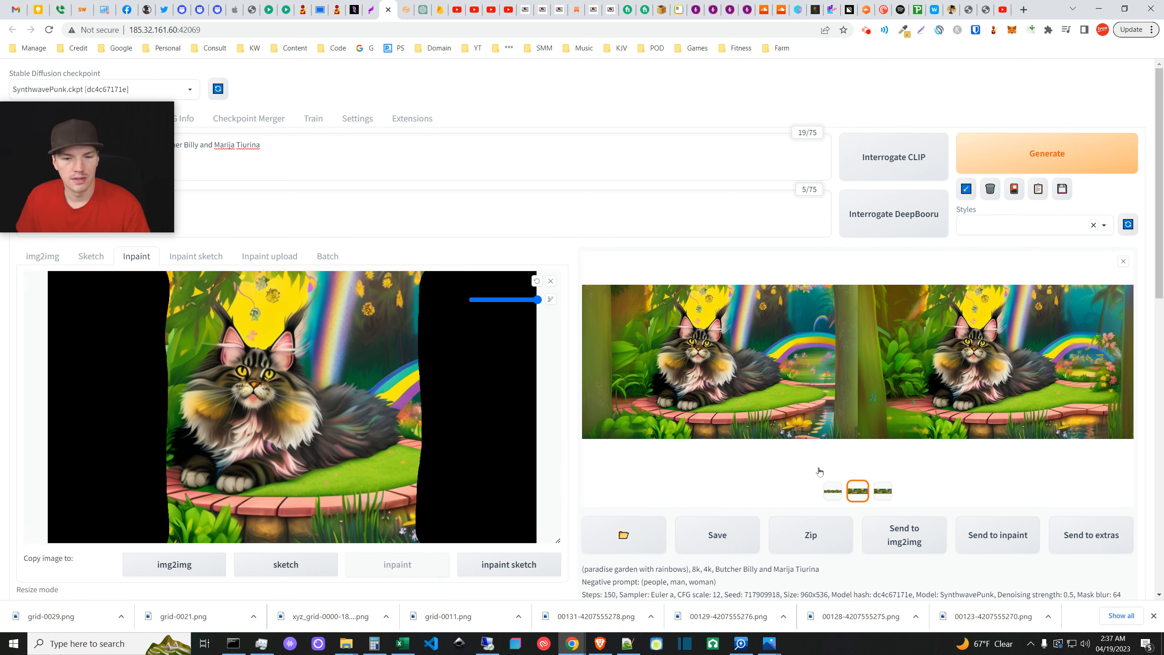
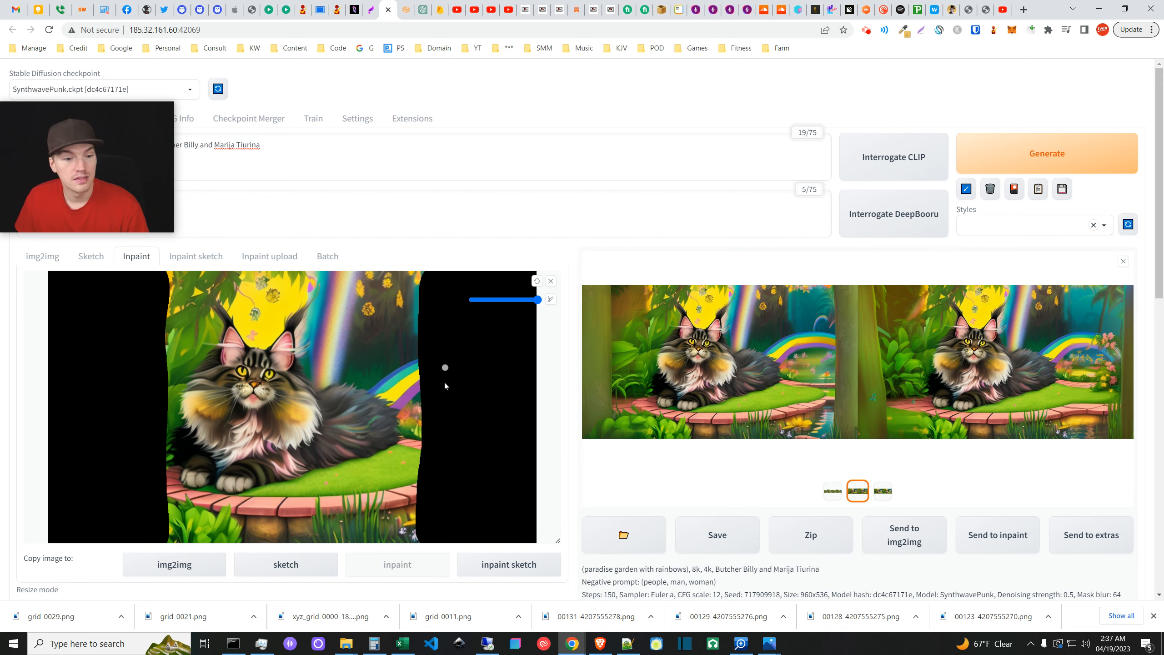
# - Paint extra mask strokes over the cat image's right side, checking the settings below between strokes
pyautogui.moveTo(422, 282); pyautogui.dragTo(431, 284)
pyautogui.scroll(-8, 433, 511)
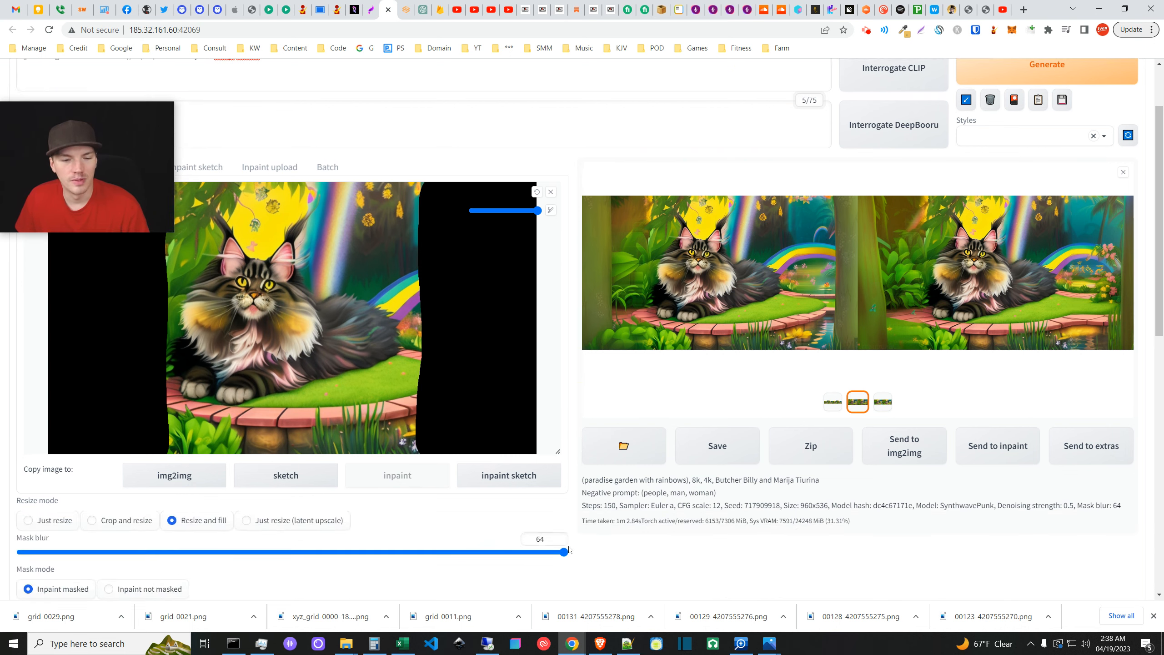
pyautogui.scroll(-3, 99, 556)
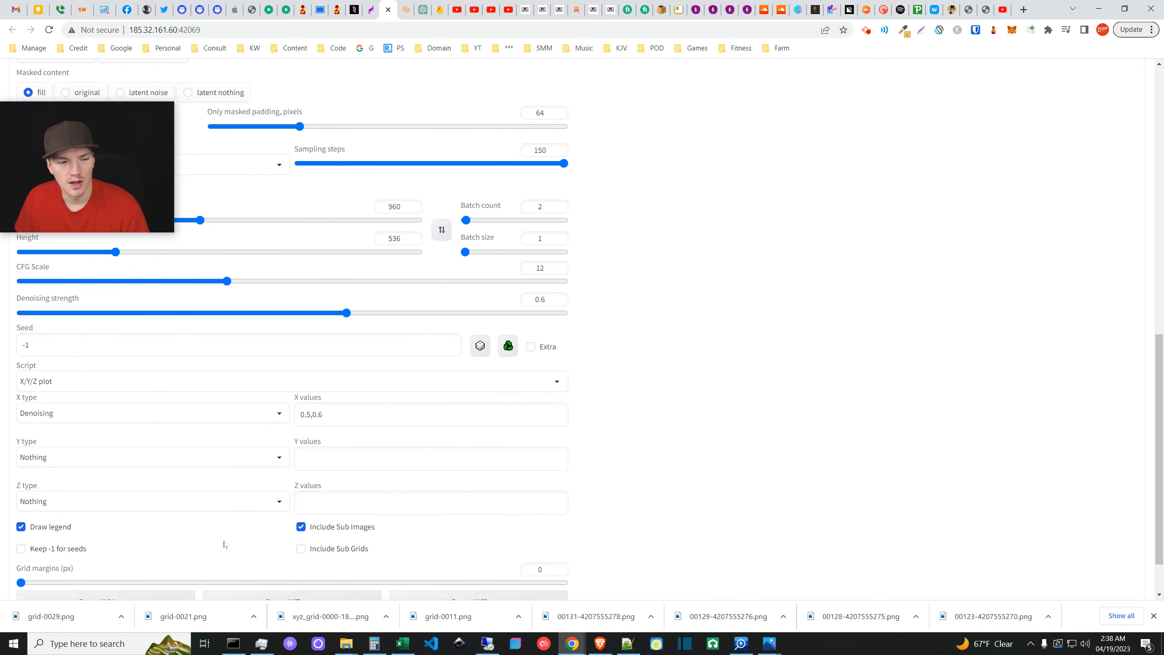
pyautogui.scroll(-1, 224, 544)
pyautogui.scroll(15, 602, 394)
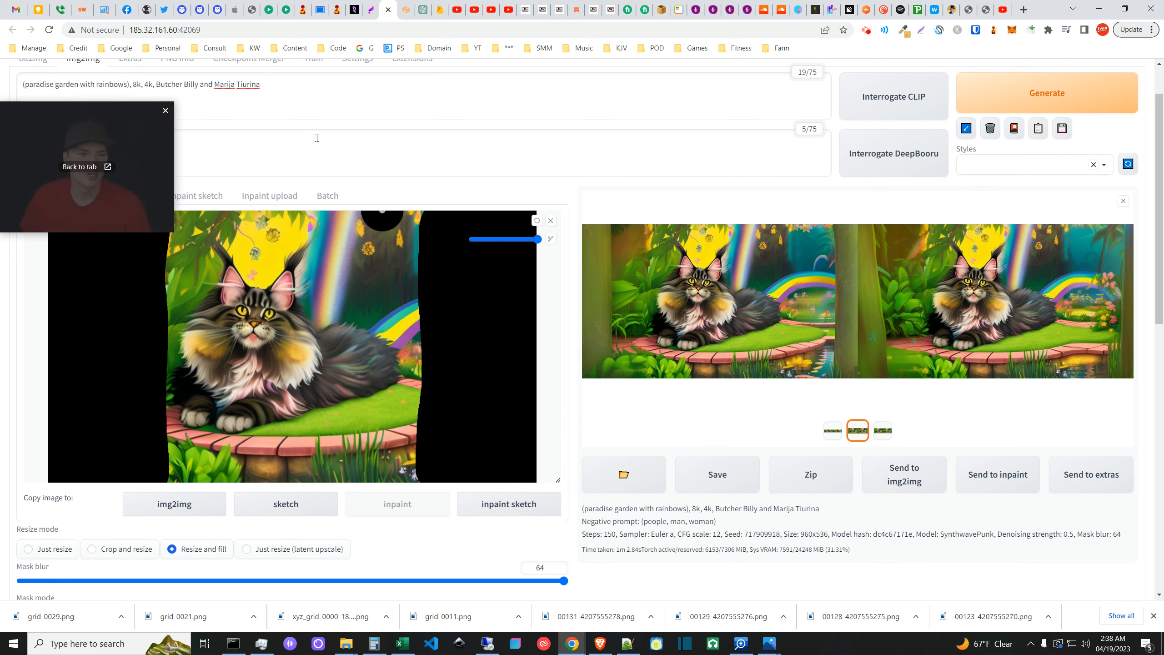
pyautogui.moveTo(152, 179); pyautogui.dragTo(161, 306)
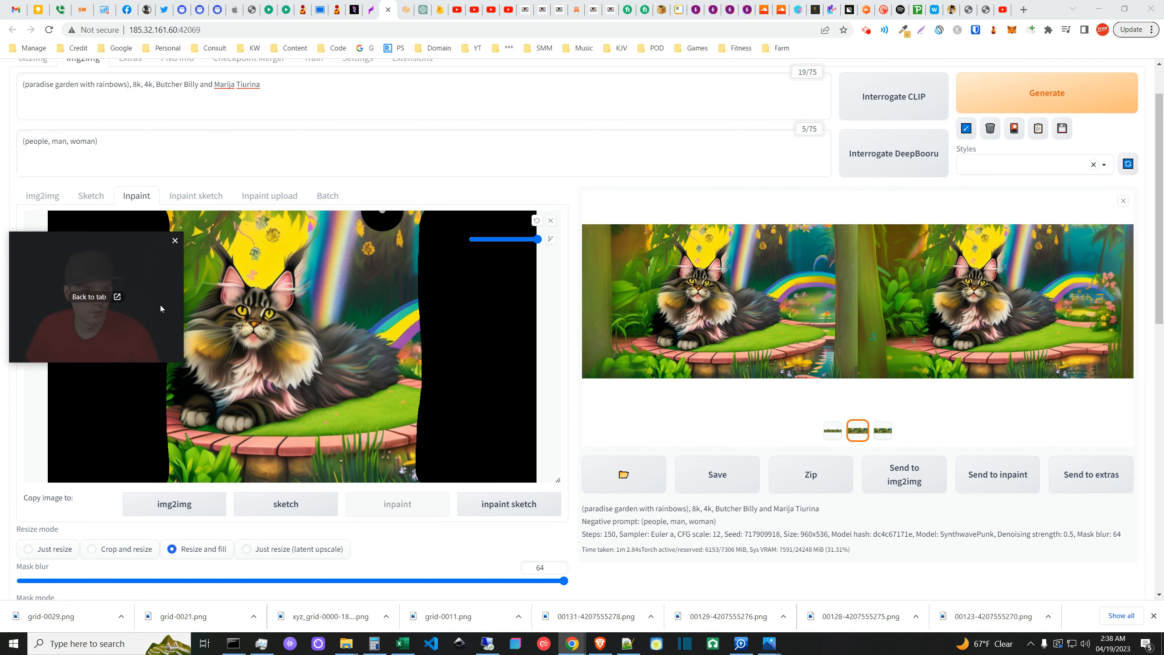
pyautogui.click(48, 202)
pyautogui.scroll(-3, 525, 447)
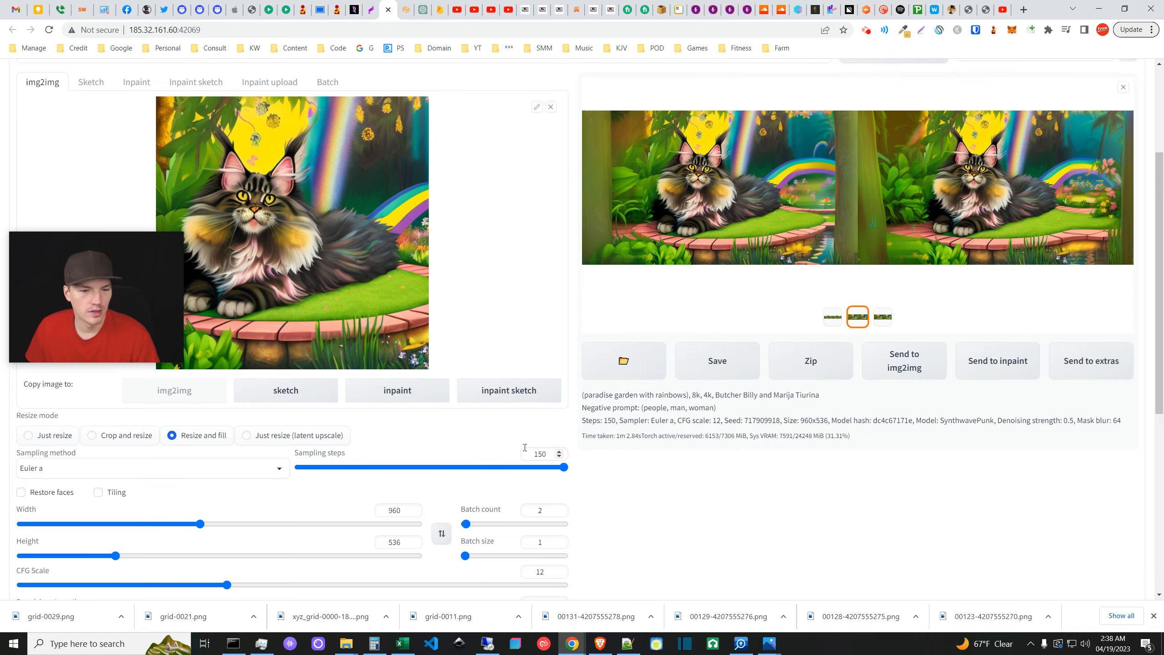
pyautogui.scroll(-3, 525, 446)
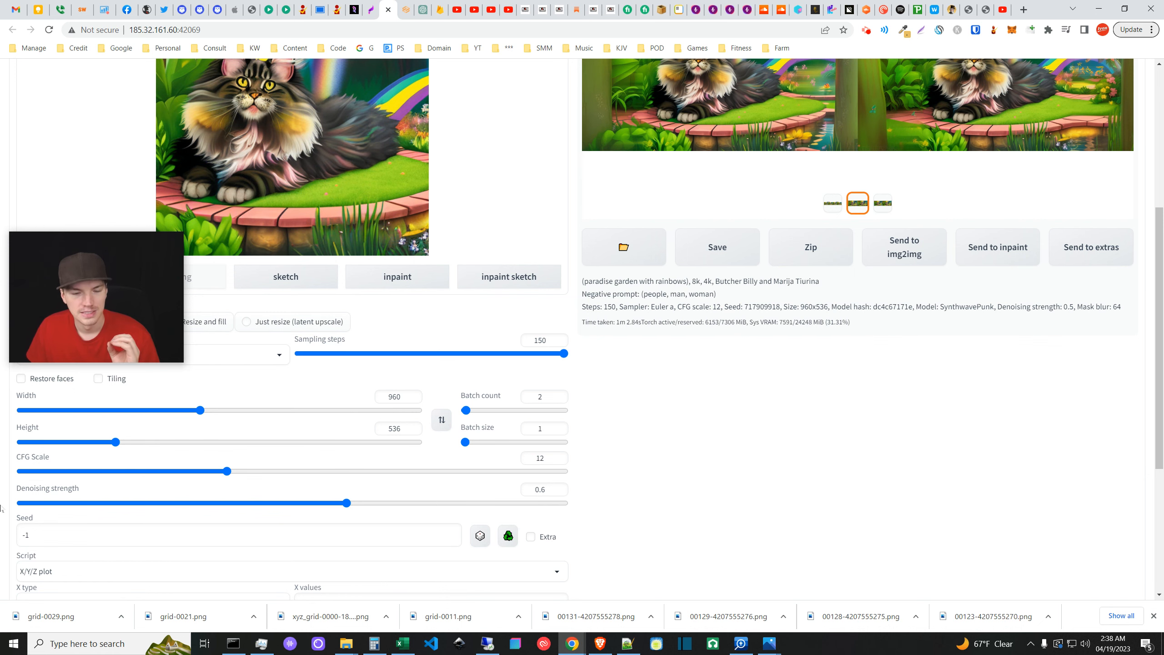
pyautogui.scroll(4, 681, 436)
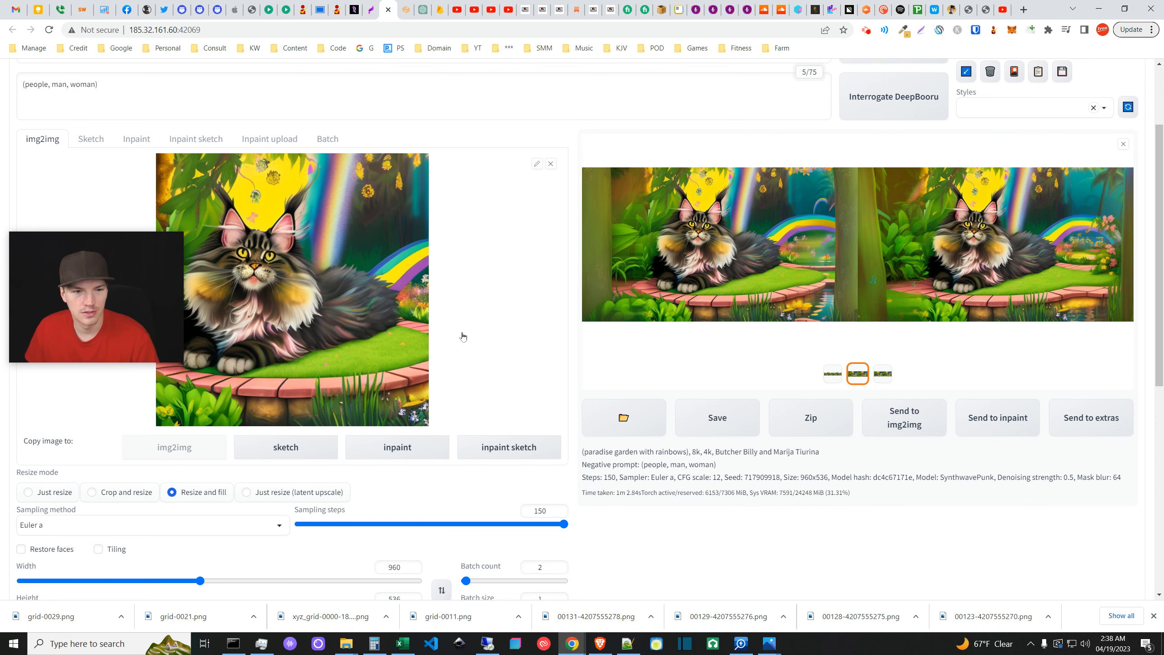
pyautogui.scroll(-1, 379, 516)
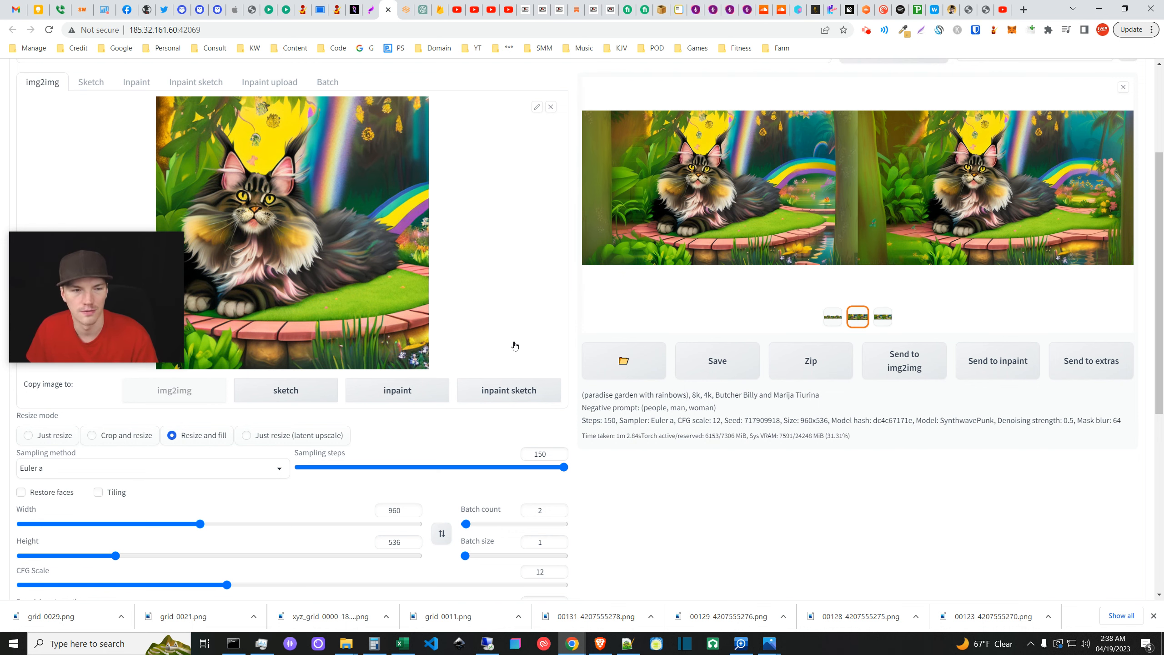
pyautogui.scroll(3, 495, 348)
pyautogui.scroll(-2, 405, 207)
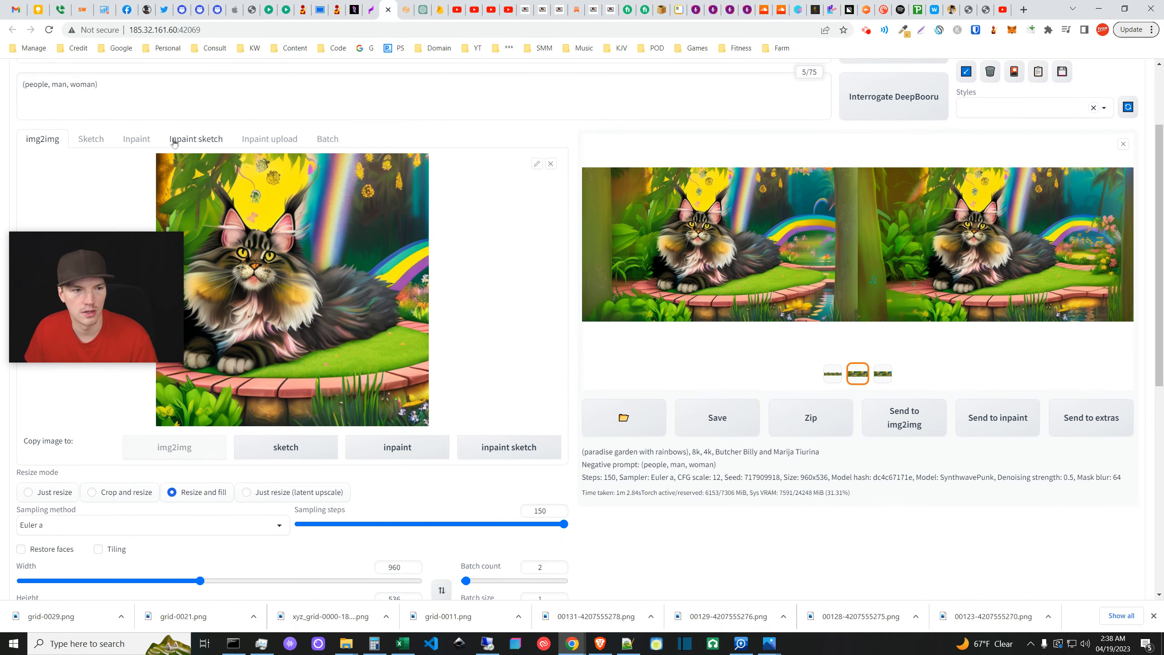
pyautogui.click(136, 138)
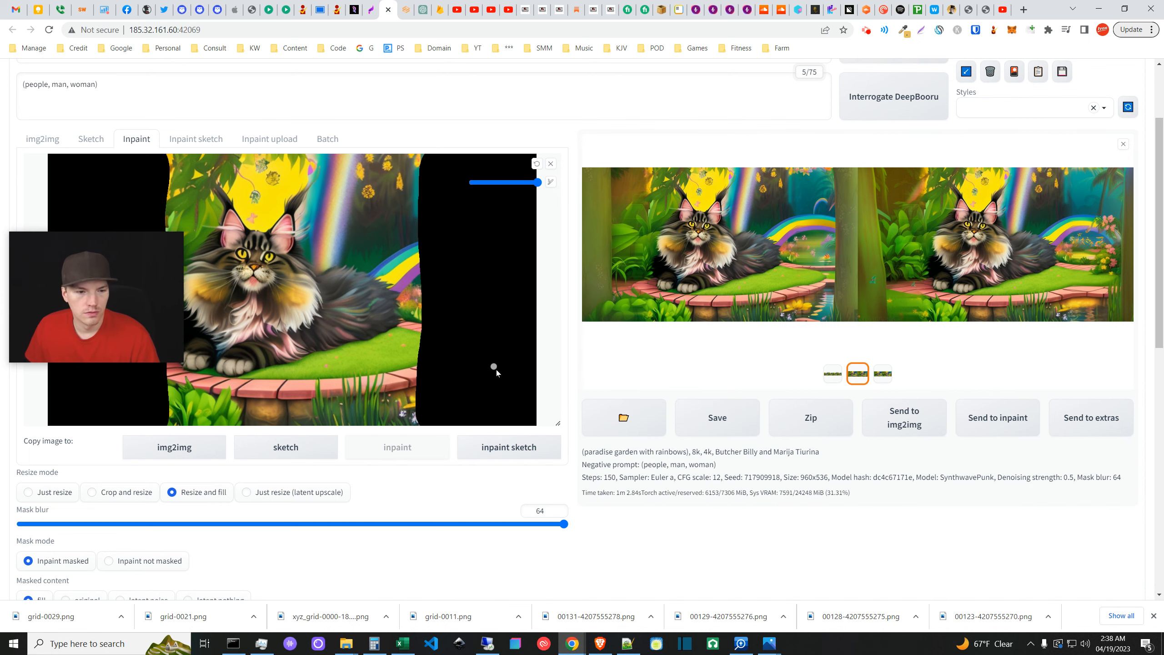
pyautogui.scroll(-1, 496, 370)
pyautogui.scroll(-2, 431, 376)
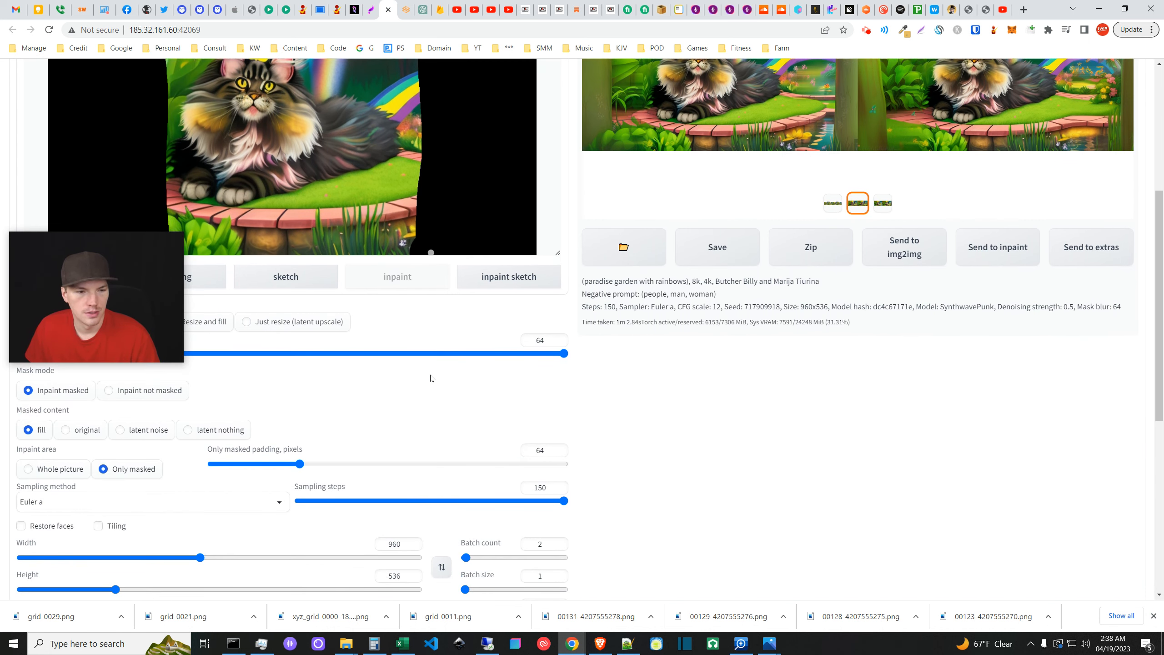
pyautogui.scroll(1, 436, 404)
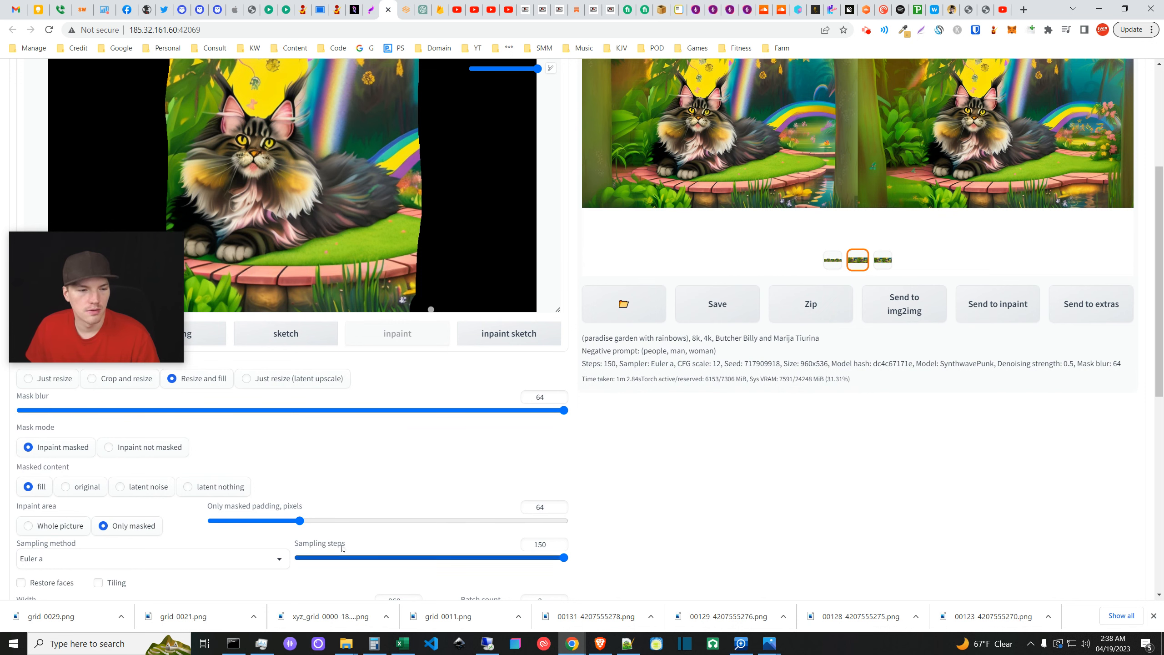
pyautogui.scroll(-1, 65, 428)
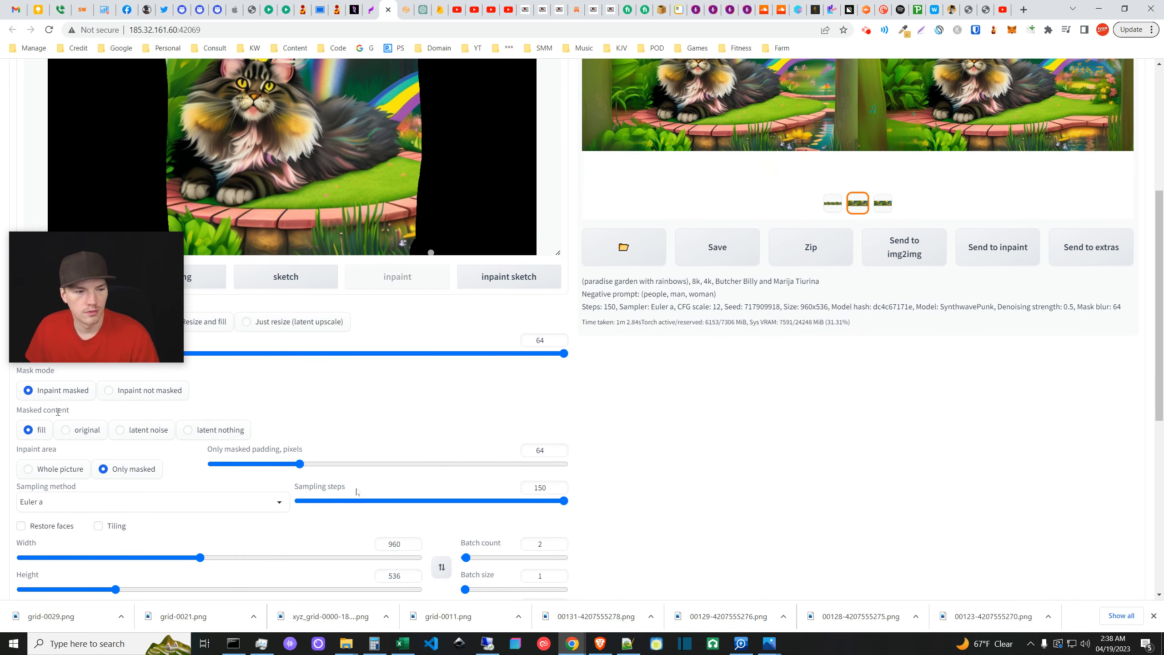
pyautogui.scroll(1, 75, 427)
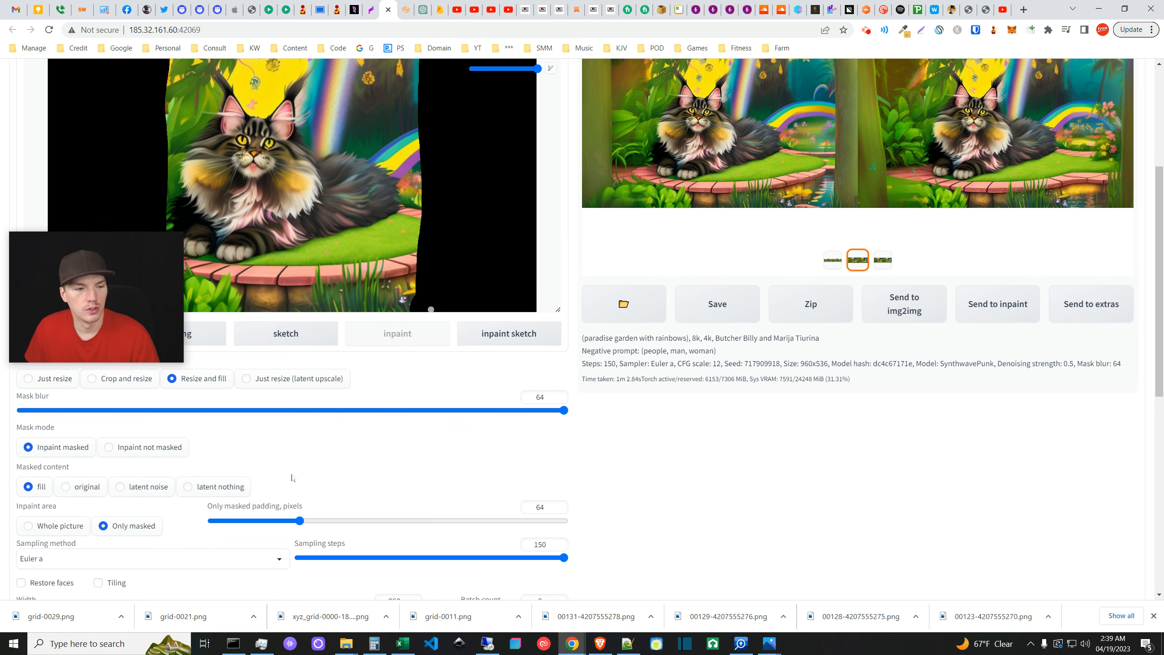
pyautogui.scroll(-1, 211, 389)
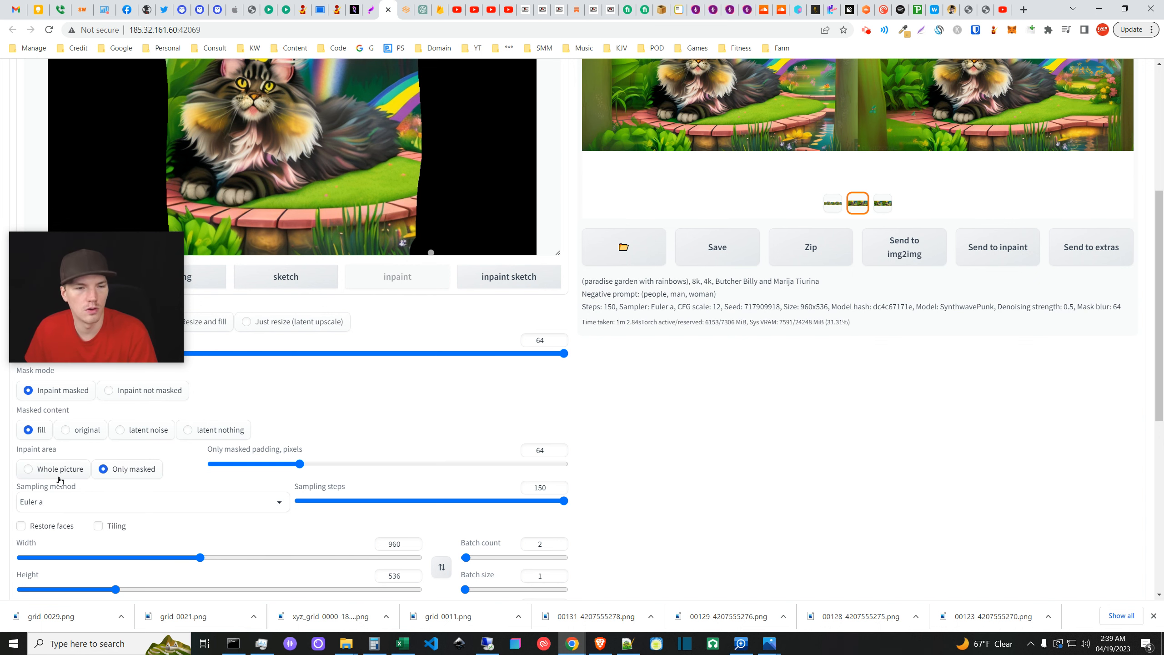
pyautogui.scroll(3, 434, 208)
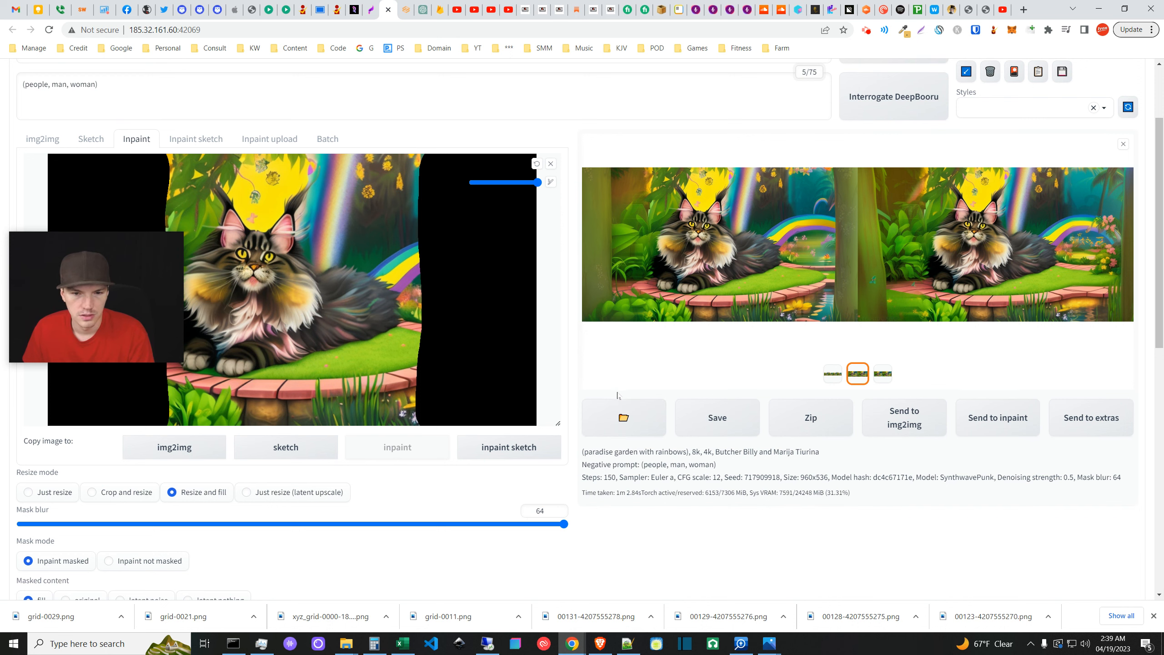
pyautogui.scroll(-2, 182, 464)
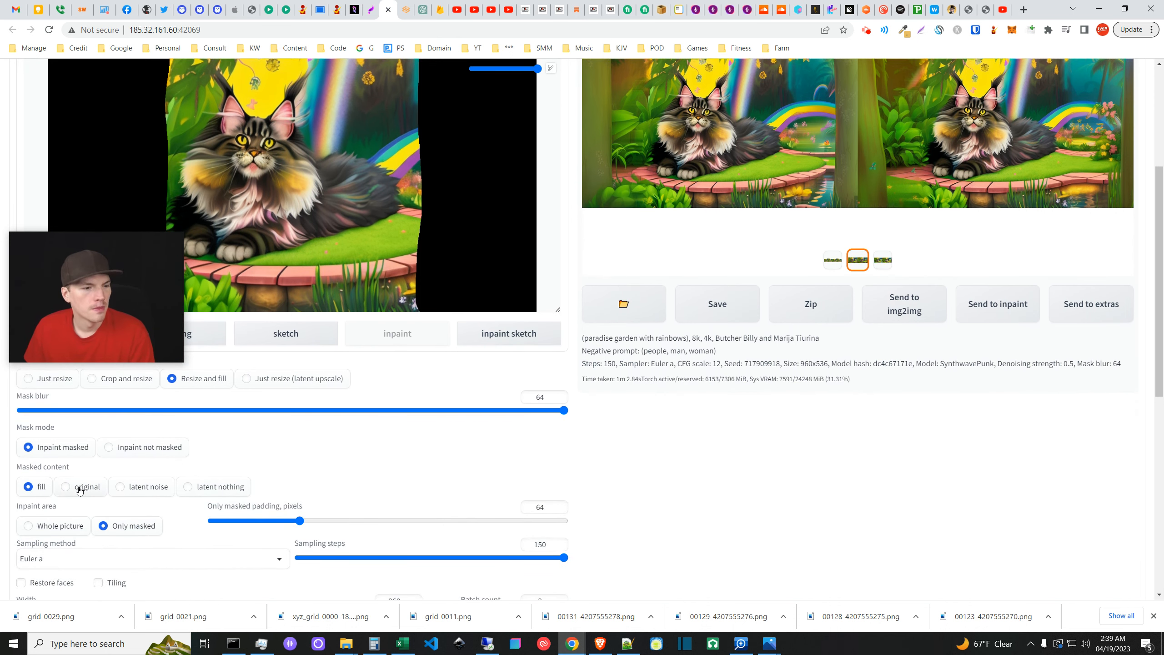
pyautogui.scroll(-1, 79, 490)
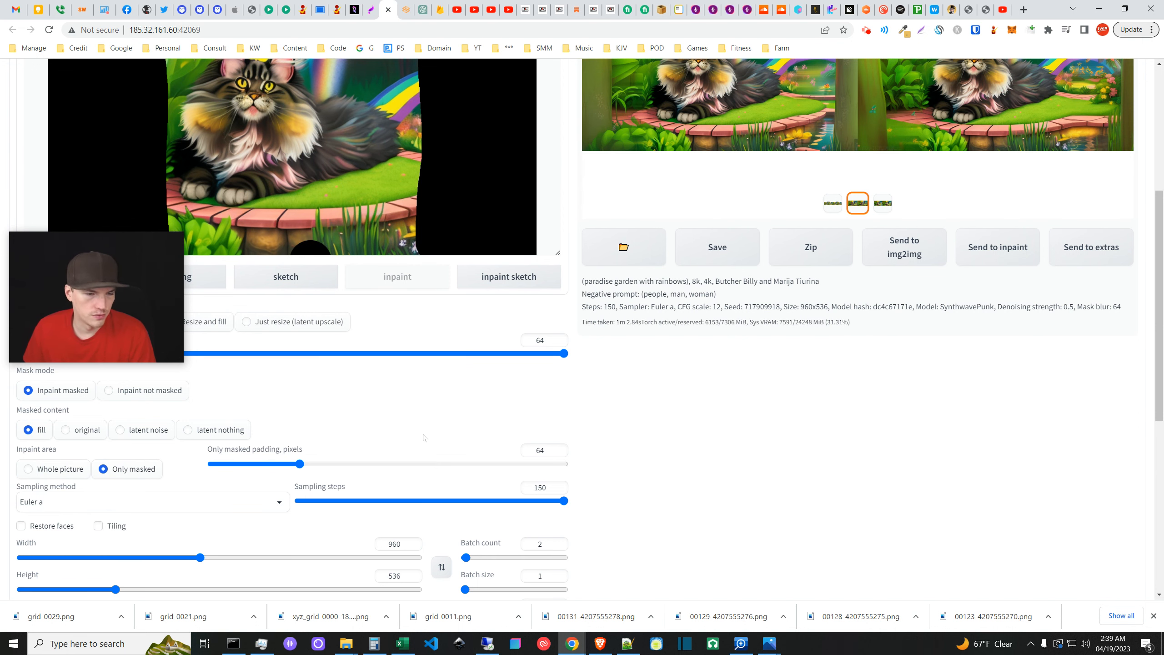
pyautogui.scroll(-1, 260, 488)
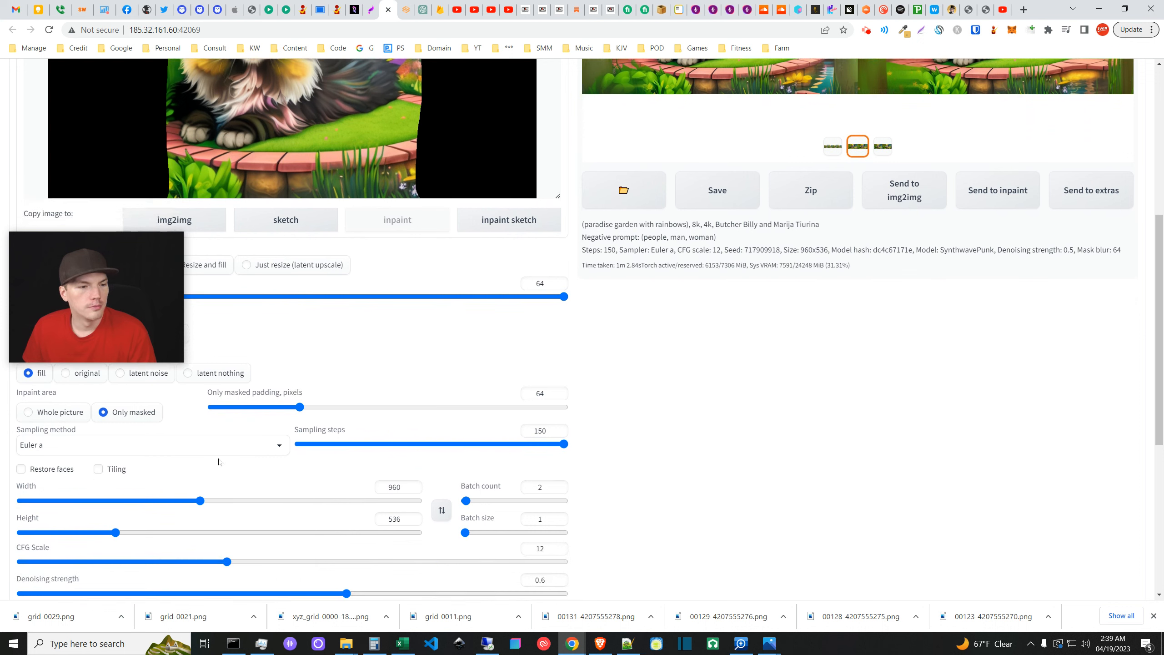
pyautogui.scroll(1, 19, 449)
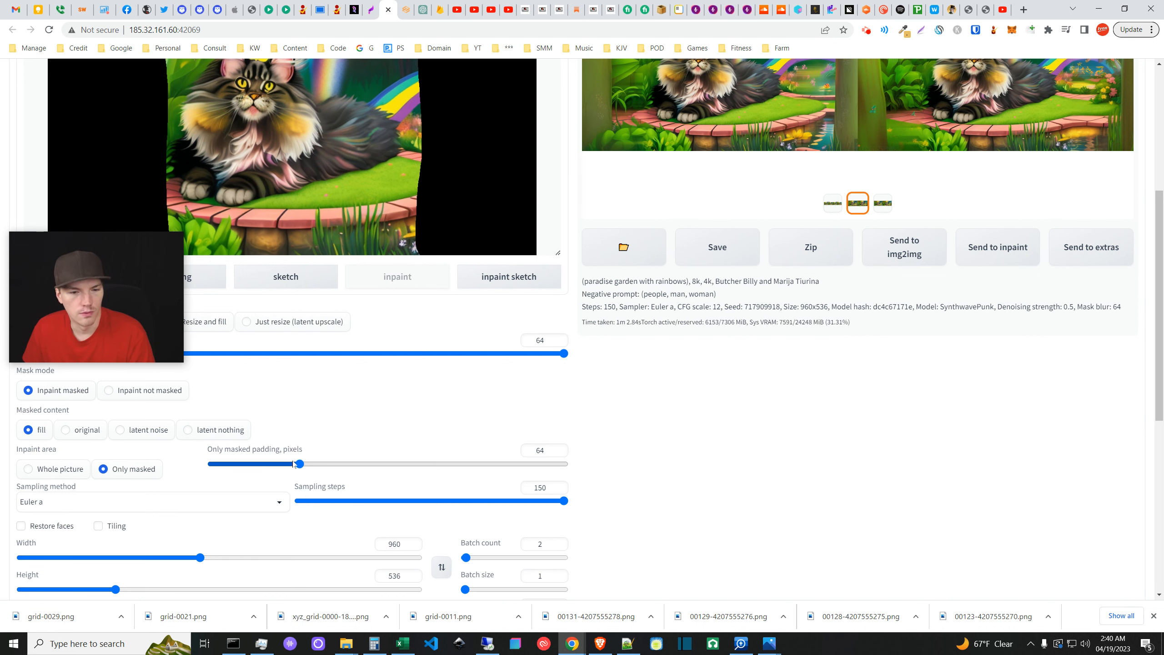
pyautogui.scroll(1, 293, 464)
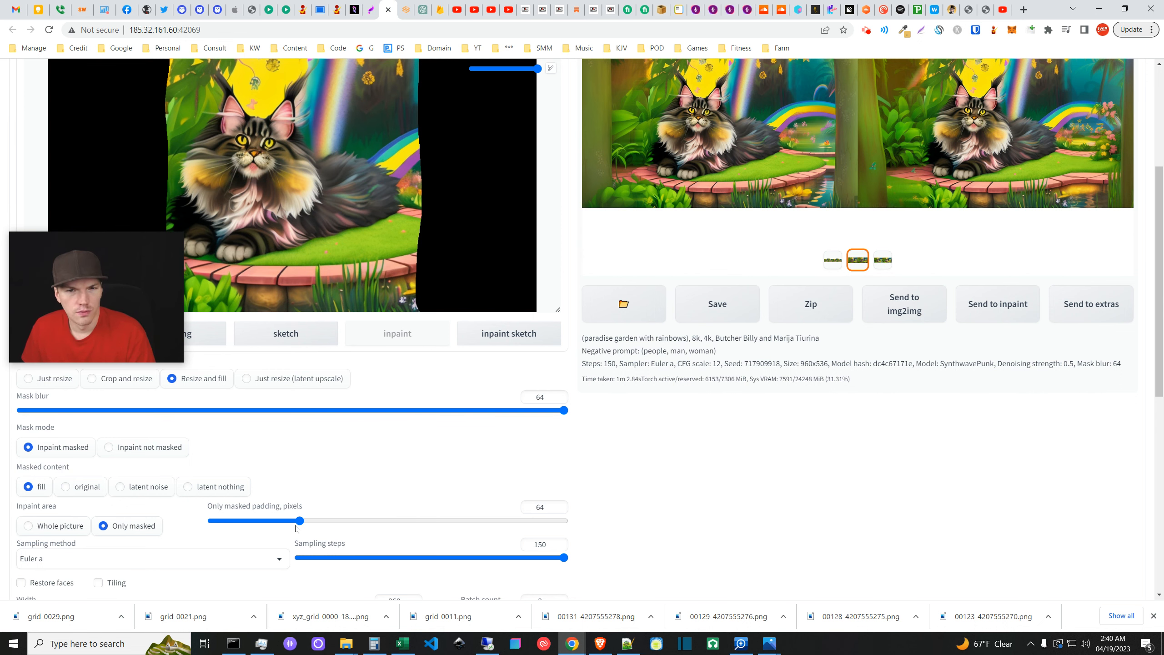
pyautogui.scroll(1, 539, 447)
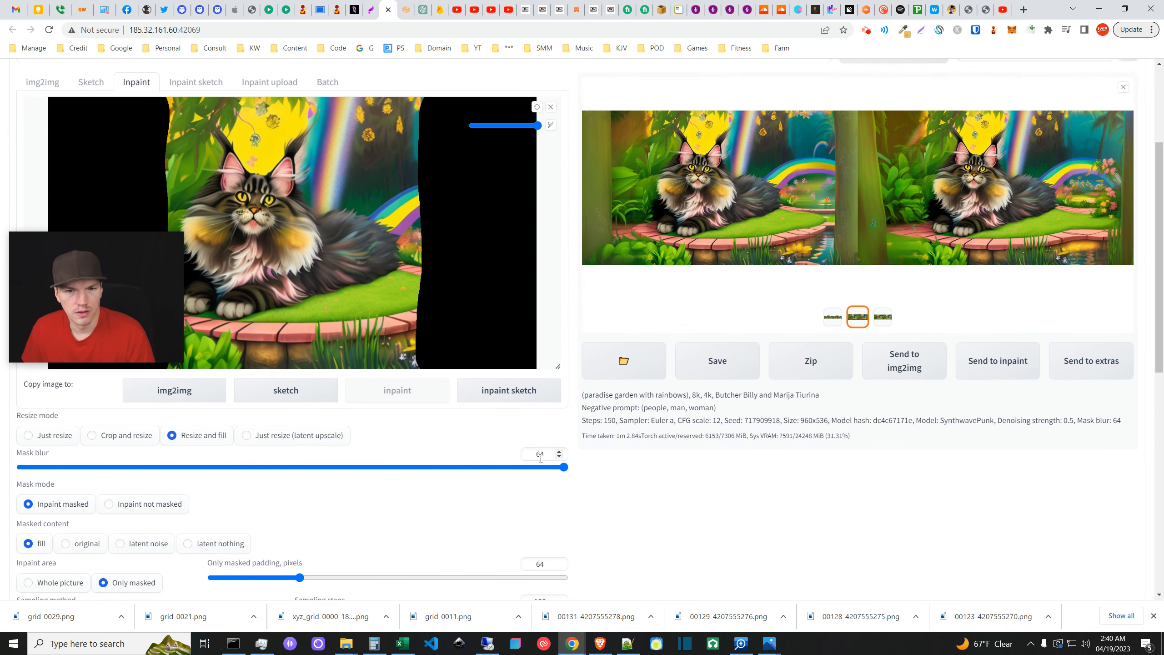
pyautogui.scroll(-3, 568, 452)
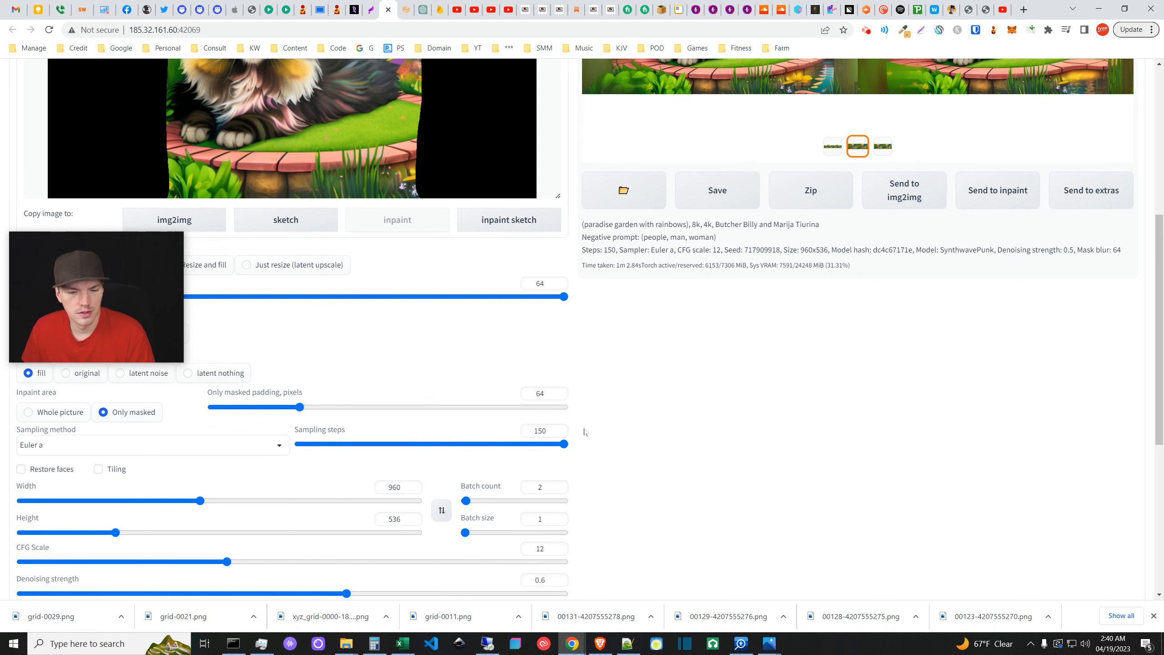
pyautogui.scroll(-2, 584, 431)
pyautogui.scroll(3, 584, 432)
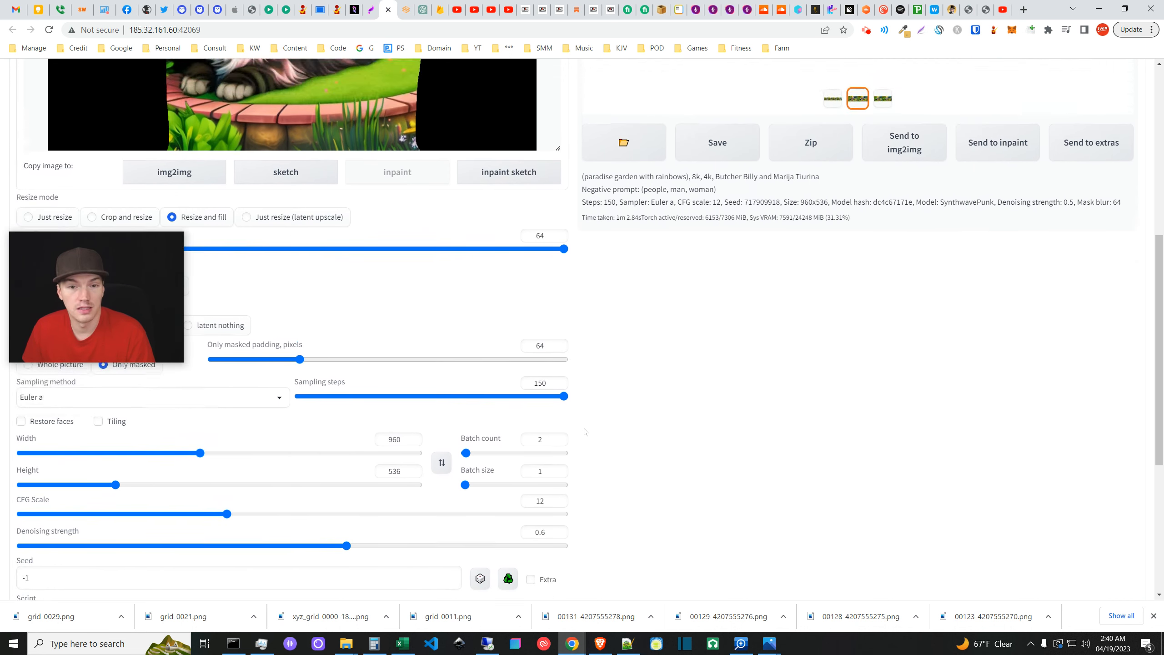
pyautogui.scroll(-2, 584, 432)
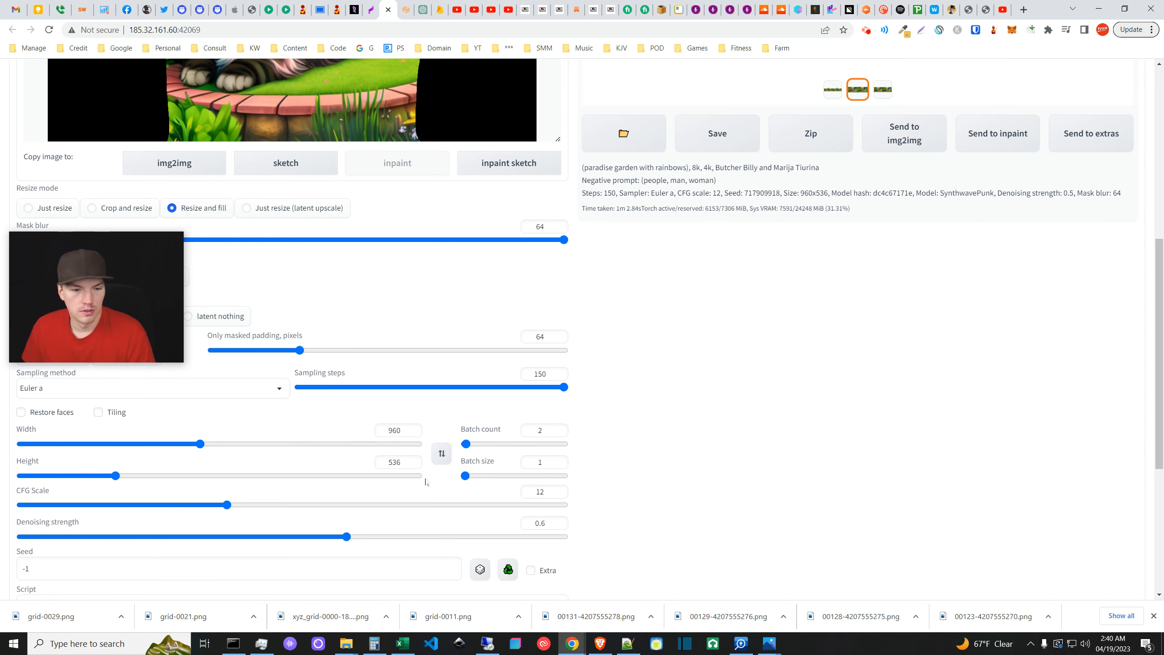
pyautogui.scroll(-2, 605, 458)
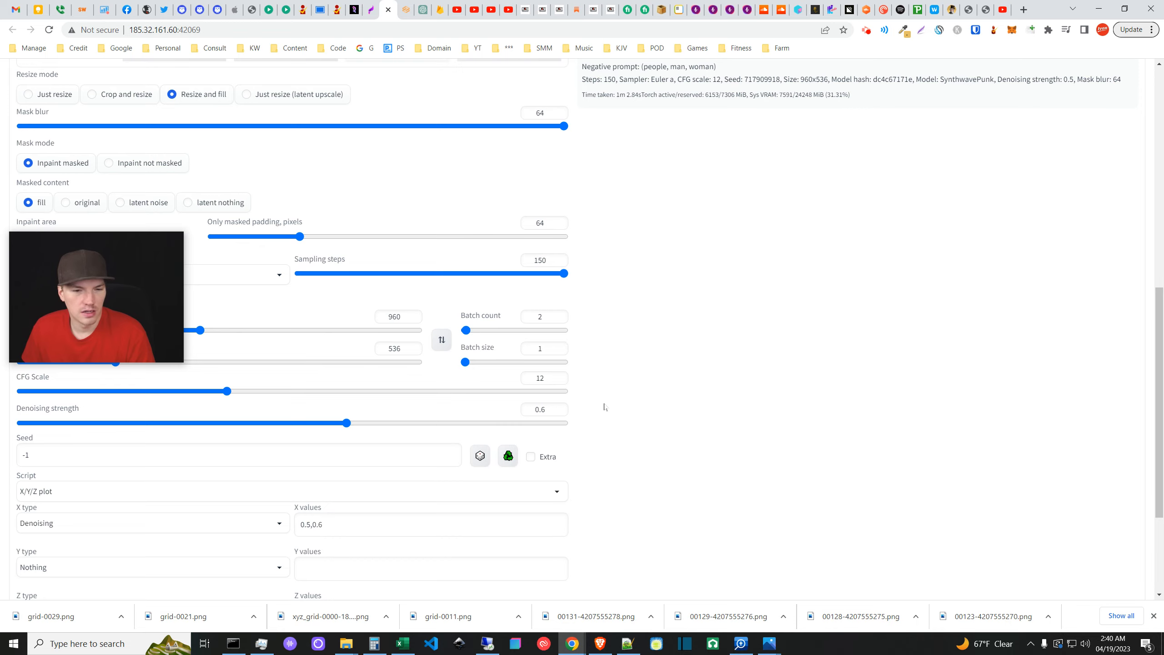
pyautogui.scroll(-1, 587, 427)
pyautogui.scroll(2, 504, 477)
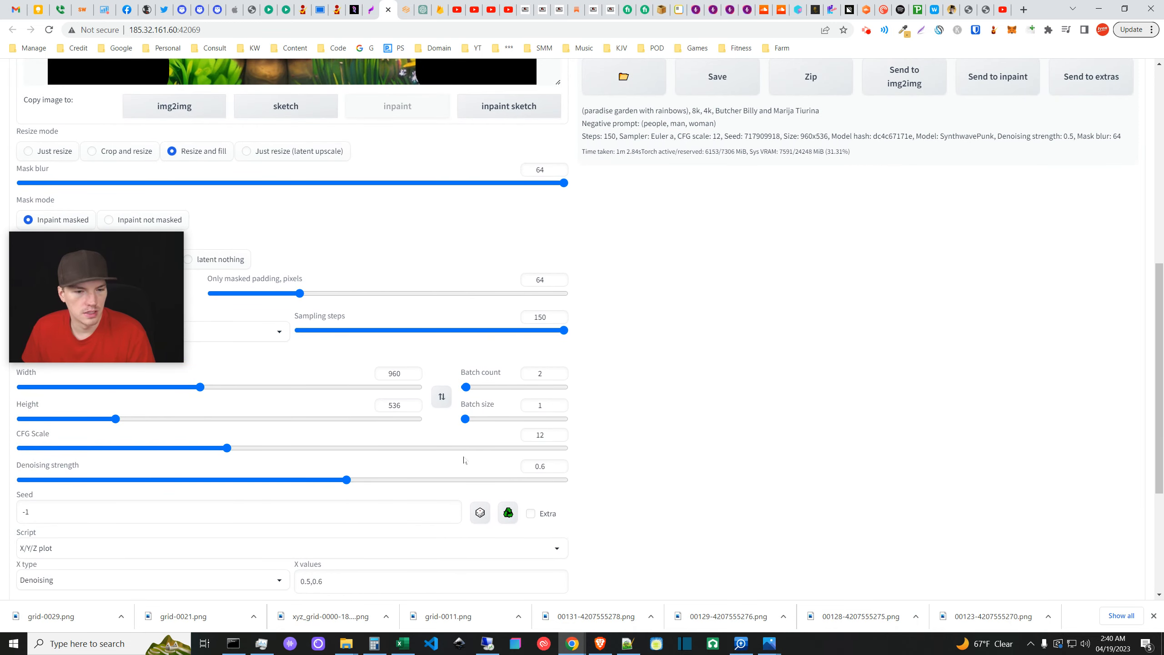
pyautogui.scroll(-4, 463, 459)
pyautogui.scroll(1, 413, 458)
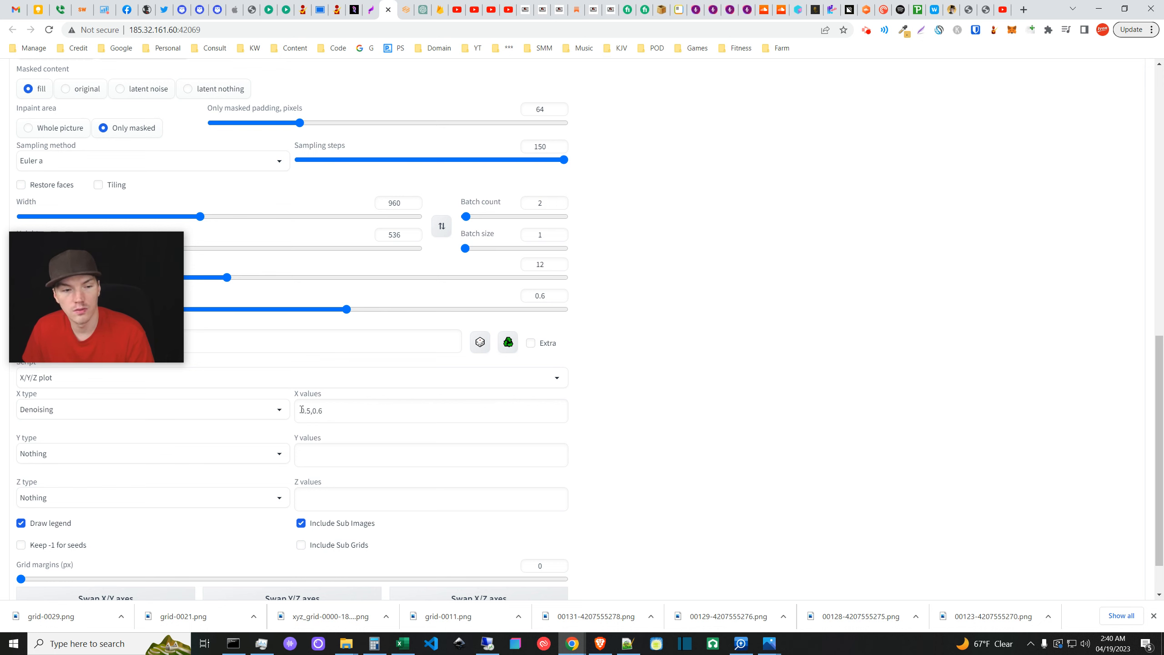
pyautogui.scroll(5, 380, 411)
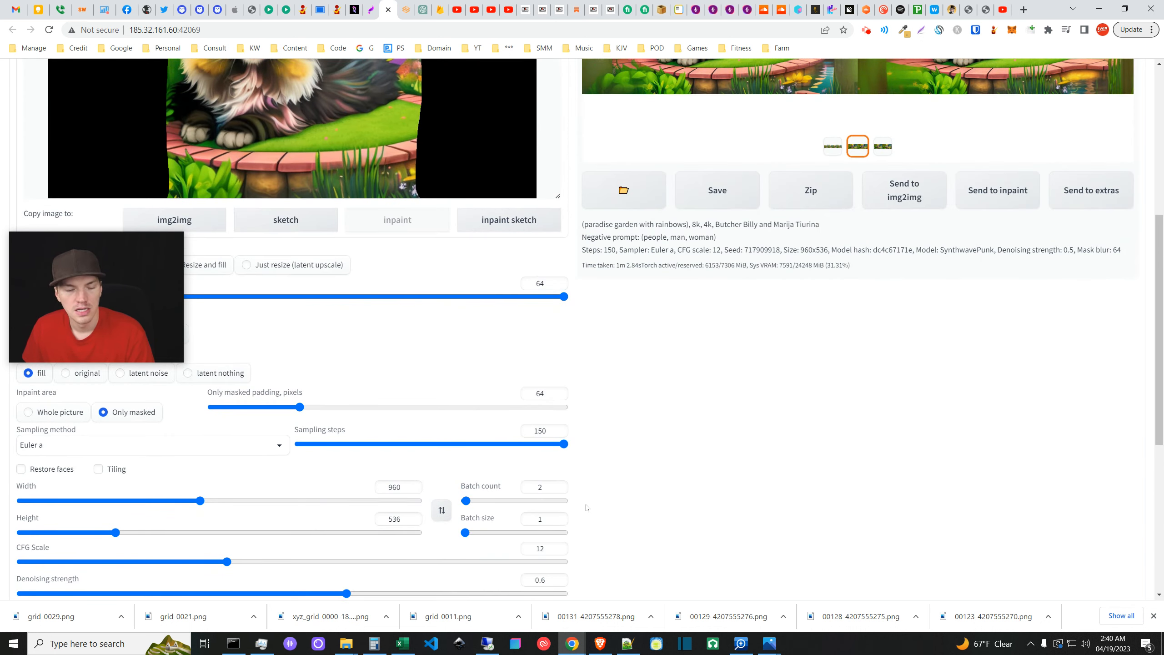
pyautogui.scroll(-5, 340, 434)
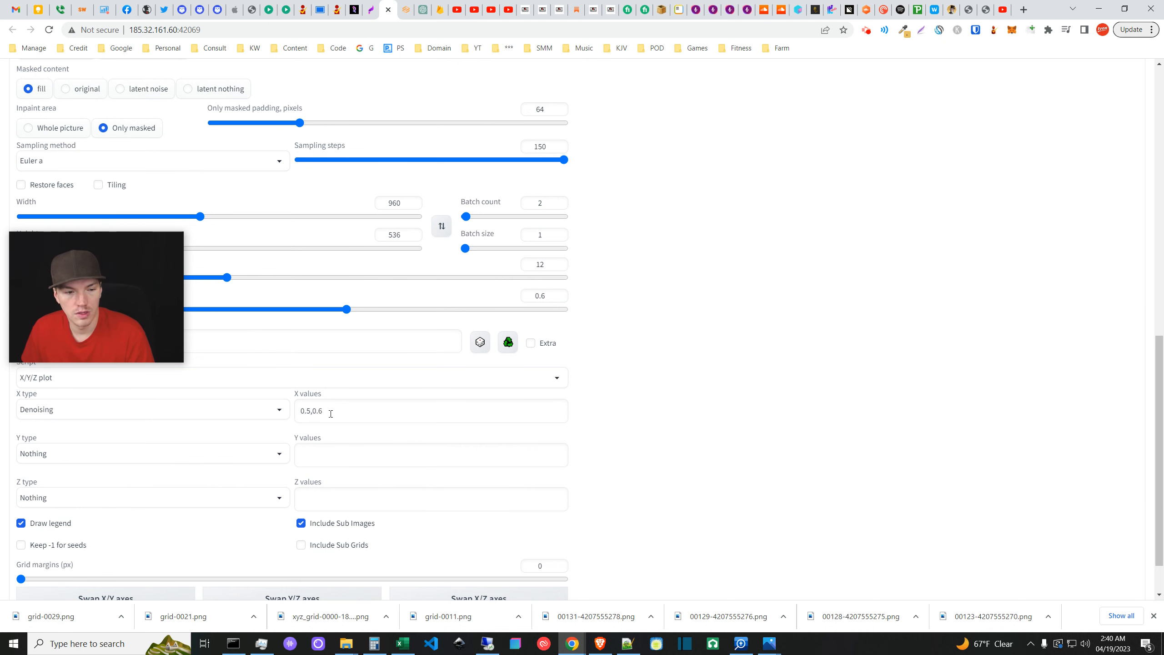
pyautogui.scroll(5, 565, 508)
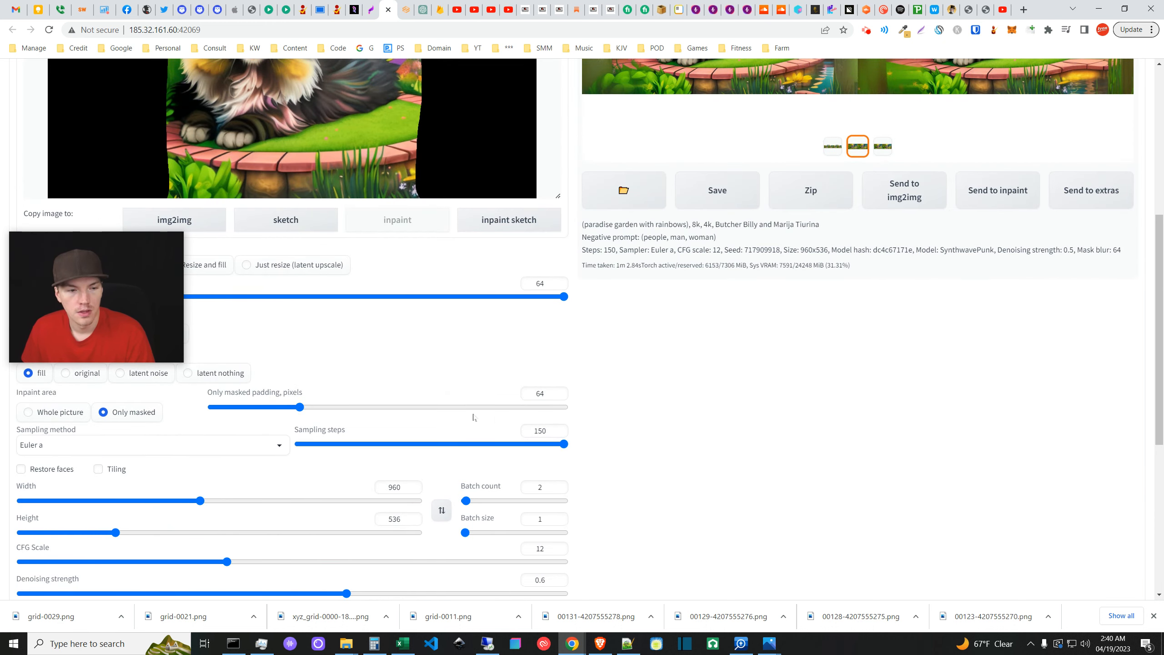
pyautogui.scroll(4, 650, 449)
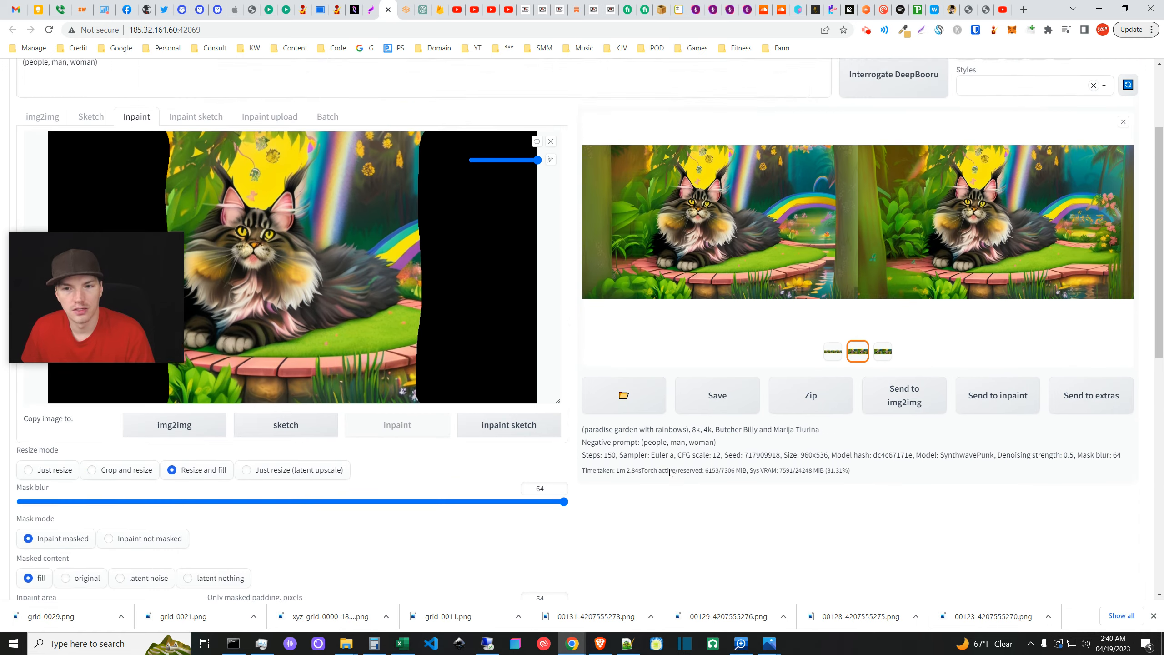
pyautogui.scroll(1, 670, 472)
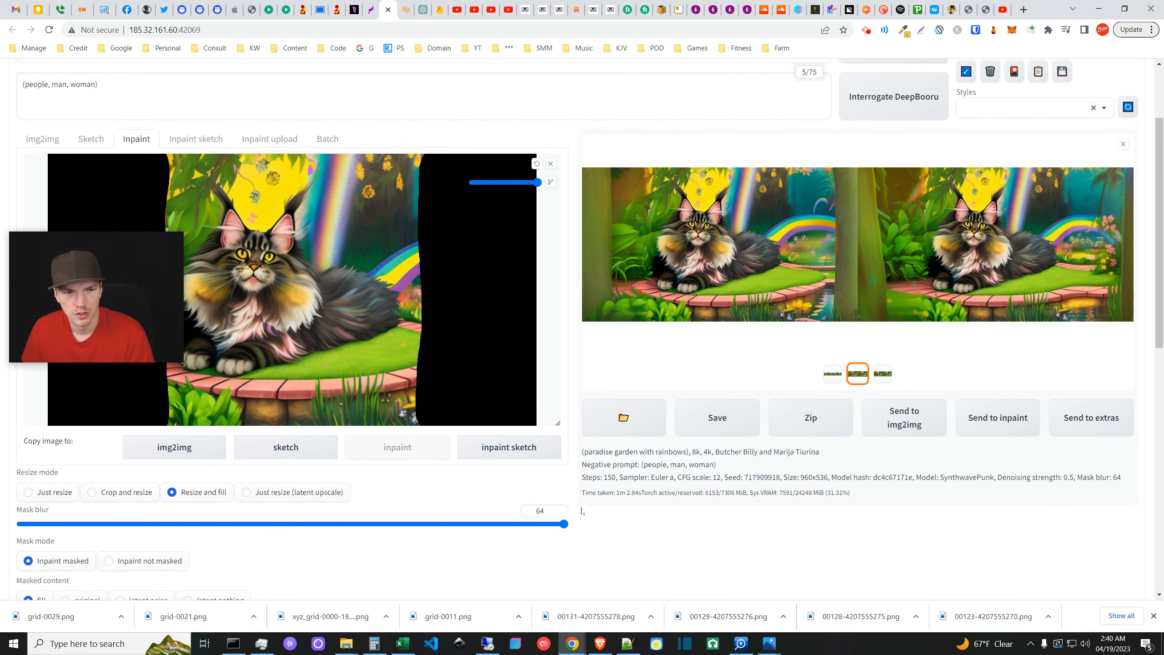
pyautogui.scroll(-1, 581, 510)
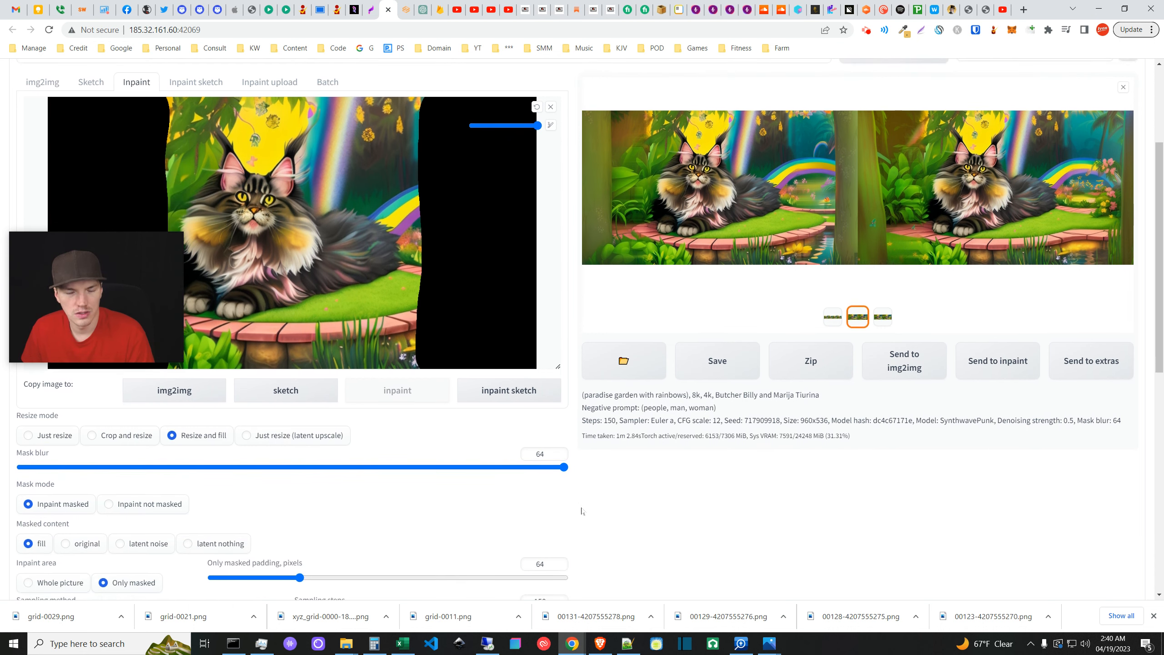
pyautogui.scroll(2, 582, 510)
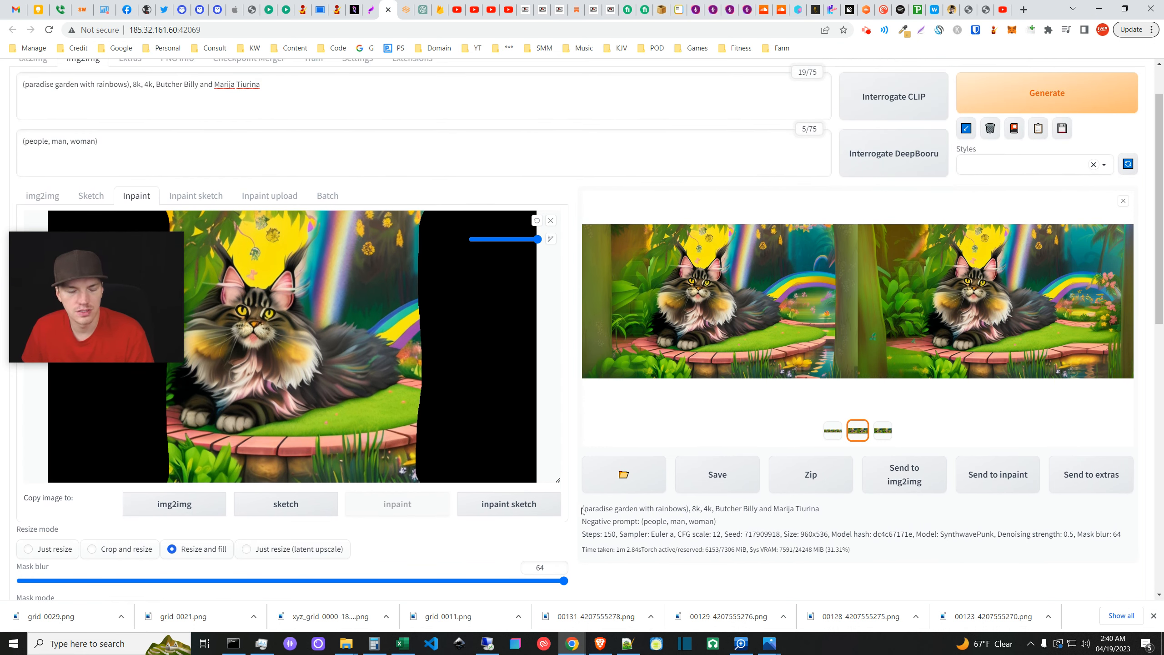
pyautogui.scroll(-1, 581, 510)
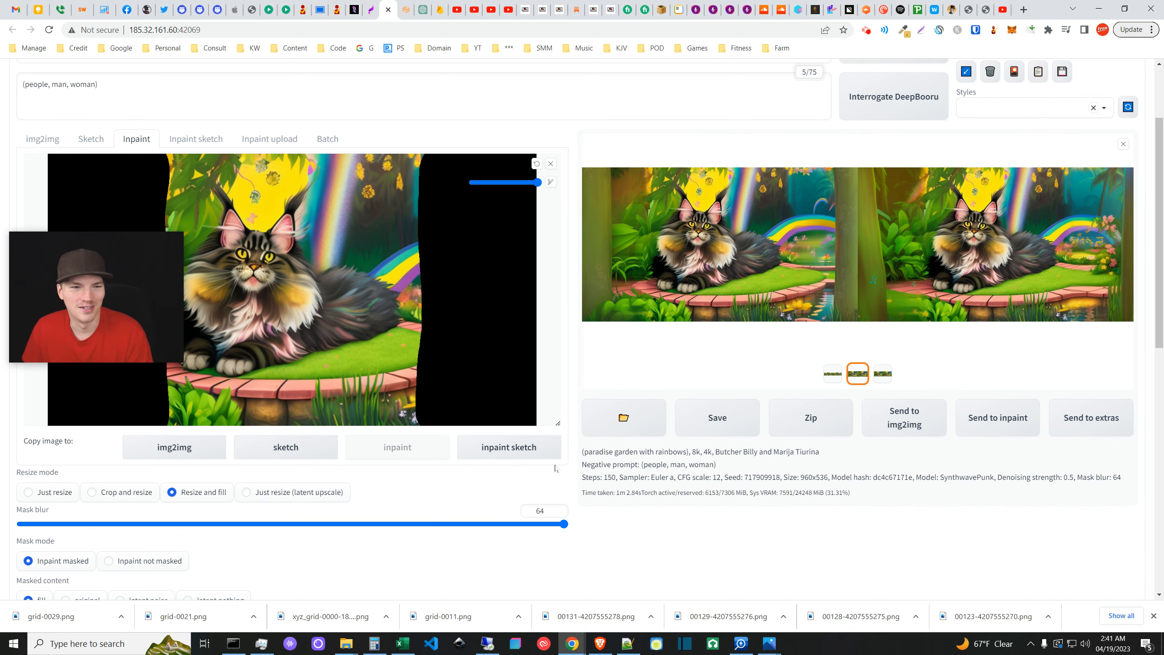
pyautogui.scroll(-8, 555, 468)
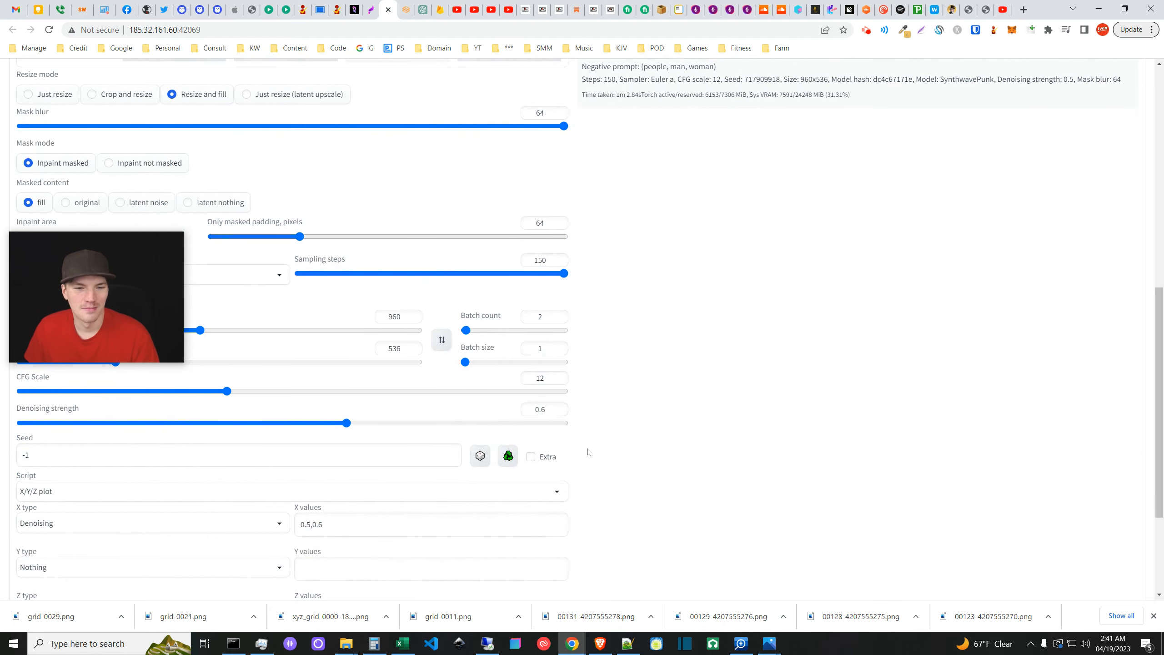
pyautogui.scroll(-4, 587, 452)
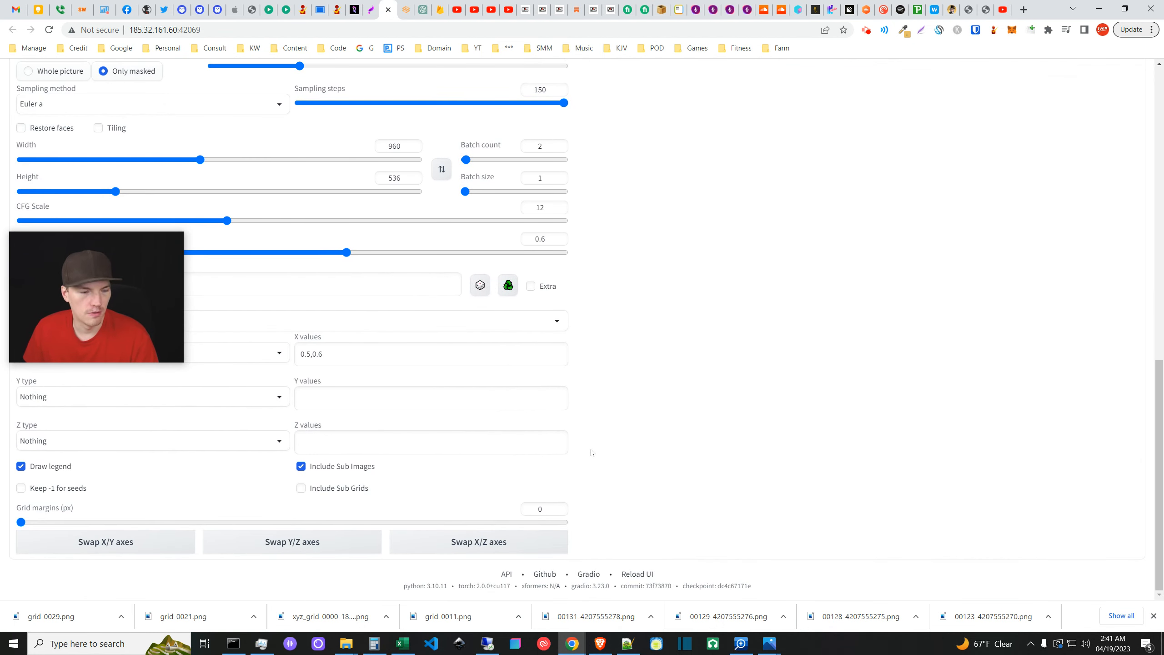
pyautogui.moveTo(346, 651)
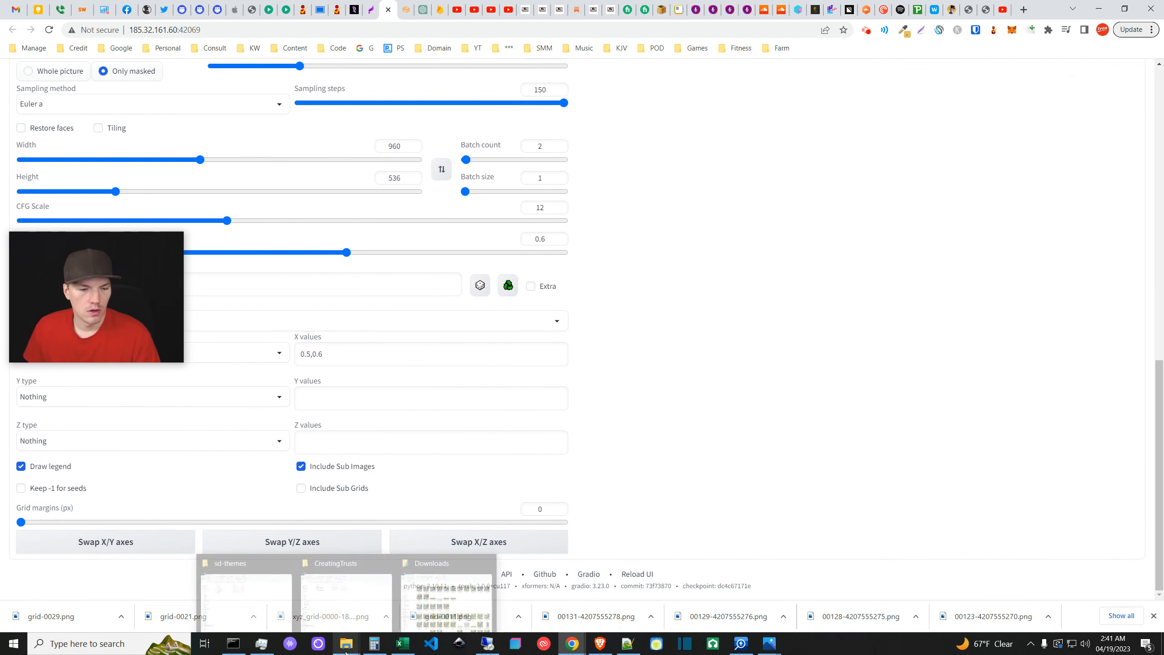
# - Refresh the Downloads folder listing and open grid-0011.png in Photos
pyautogui.moveTo(458, 599)
pyautogui.click(458, 598)
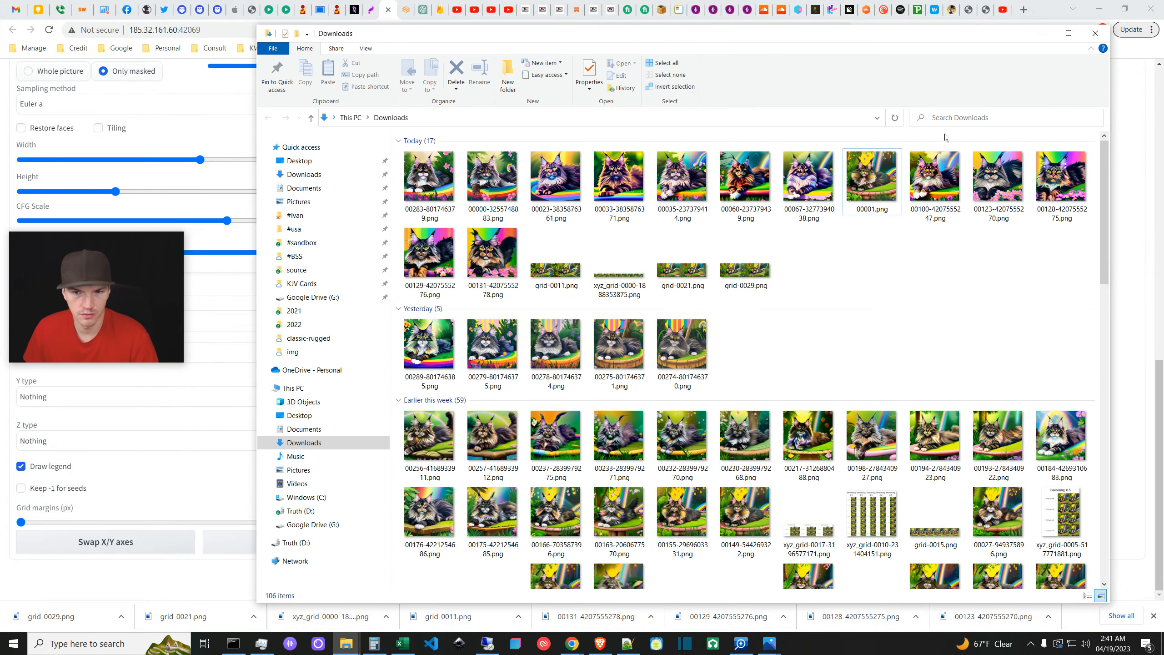
pyautogui.click(895, 120)
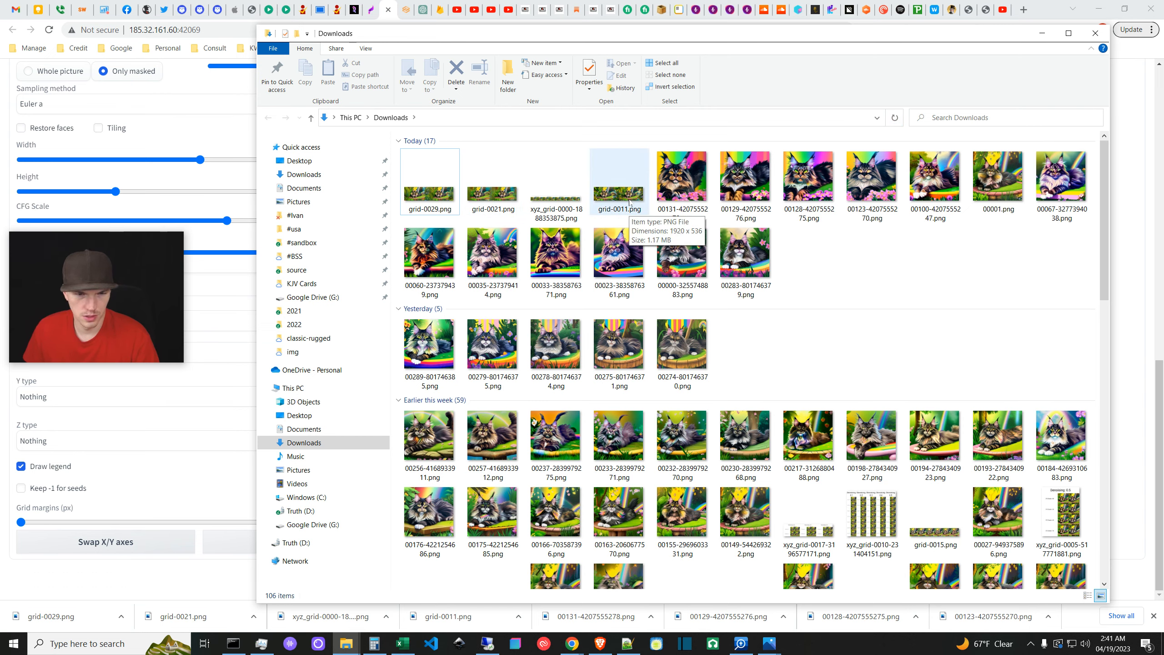
pyautogui.doubleClick(629, 203)
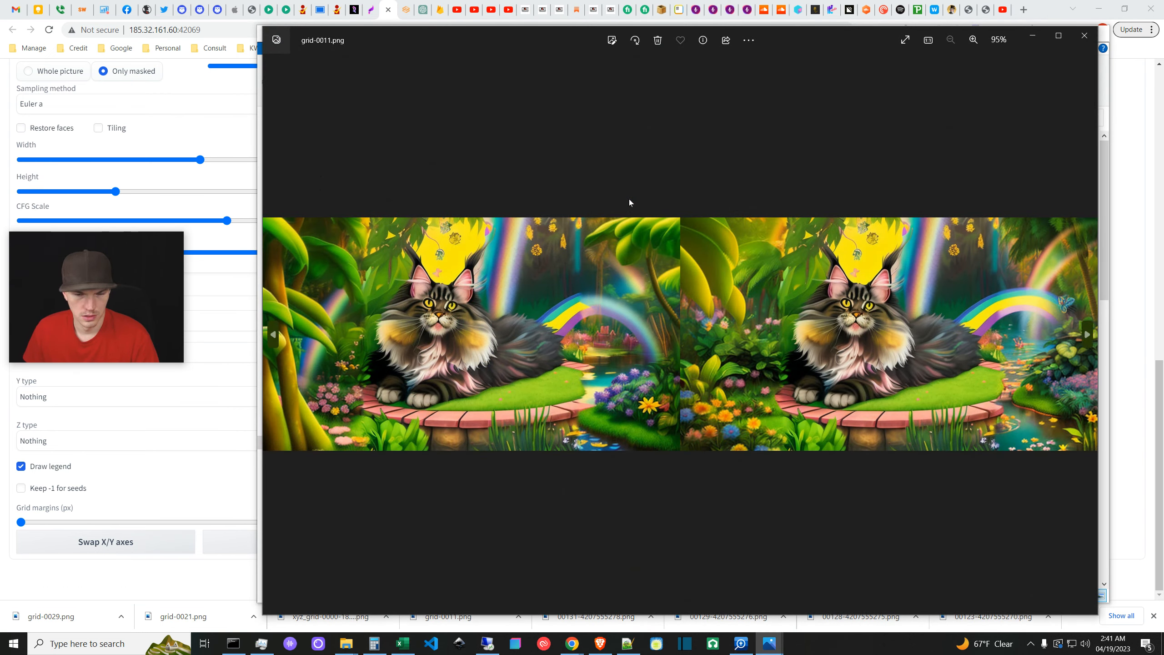
pyautogui.click(1084, 38)
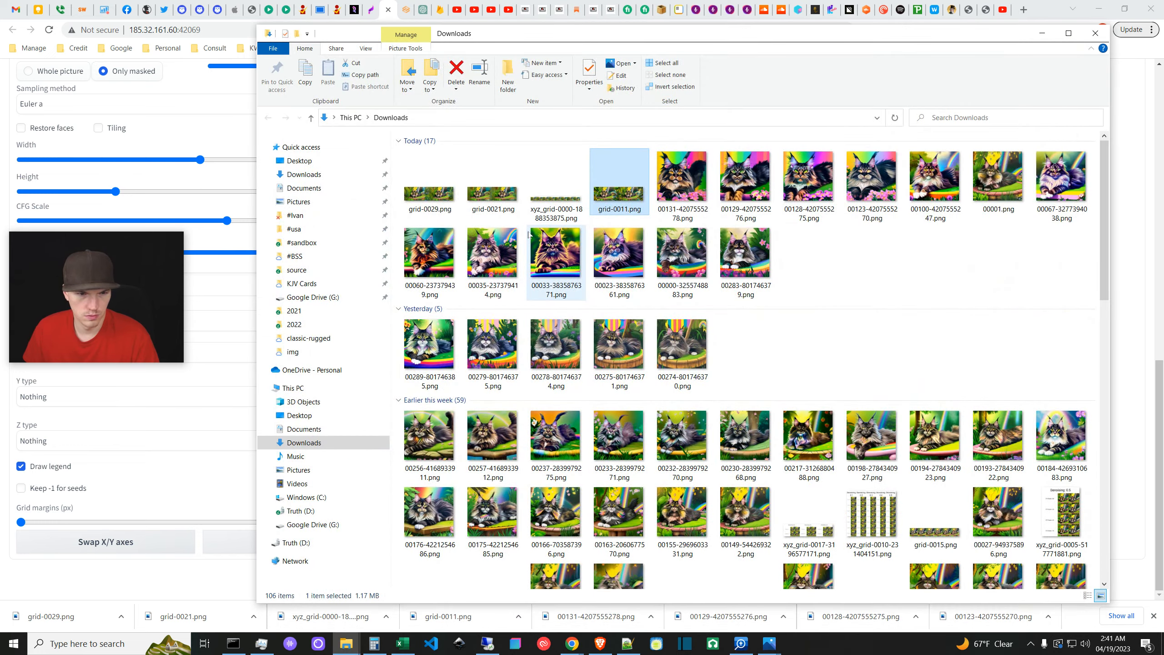
pyautogui.doubleClick(614, 200)
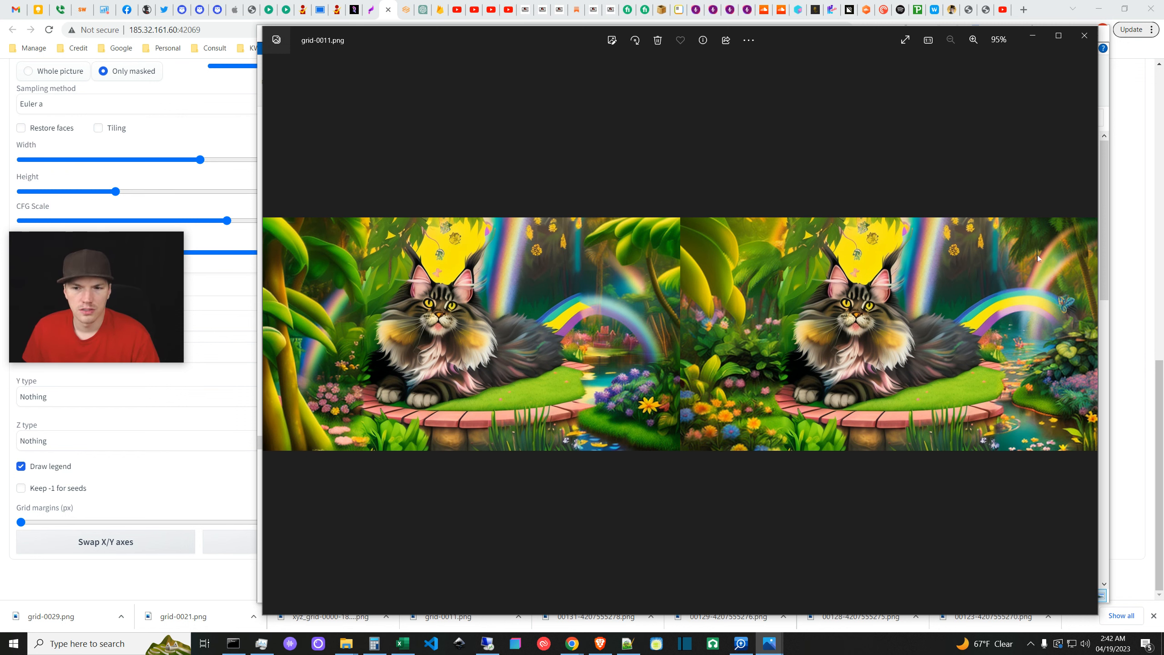
# - Show the denoising comparison grid maximized and zoom in to compare its variants
pyautogui.click(274, 335)
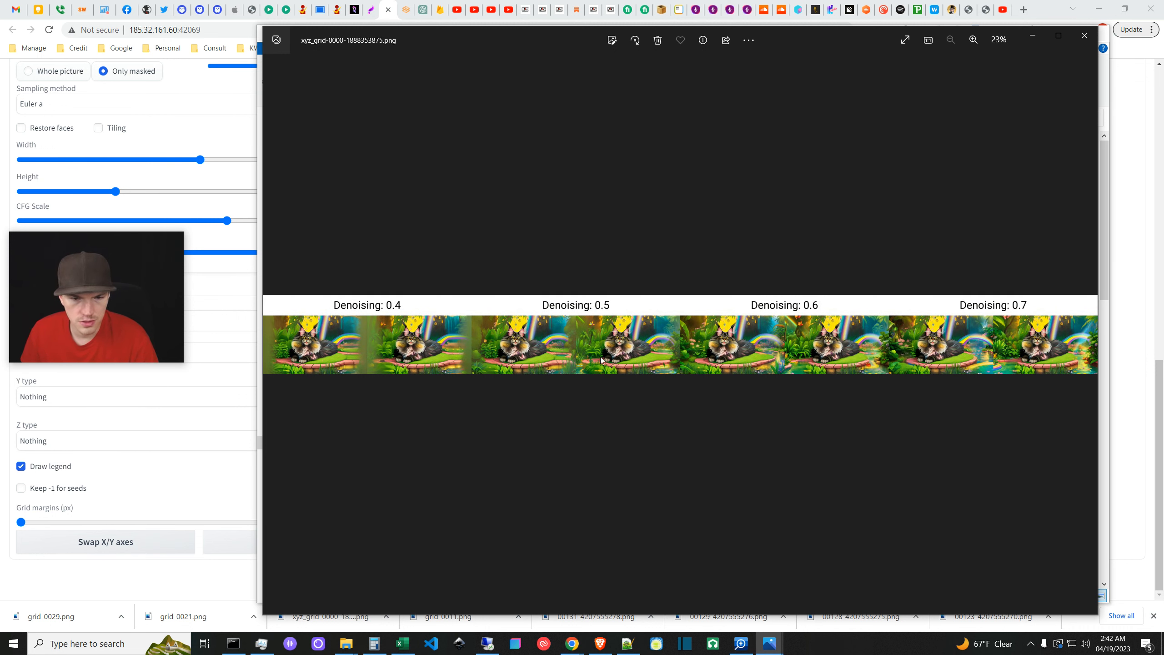
pyautogui.click(1057, 35)
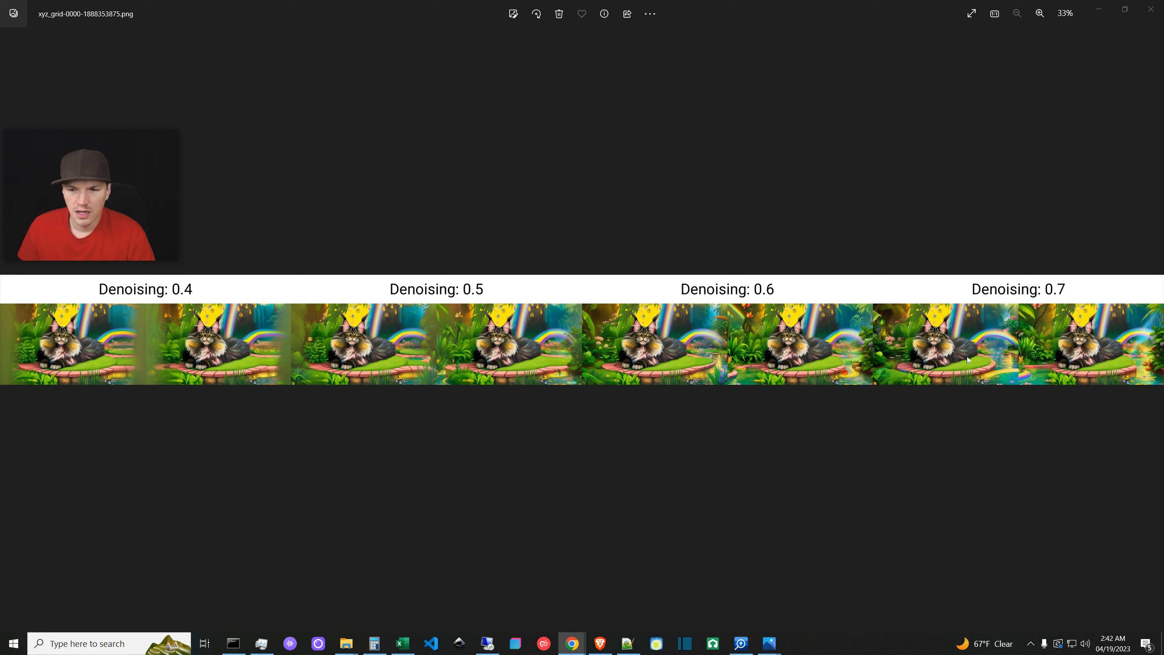
pyautogui.scroll(3, 1050, 381)
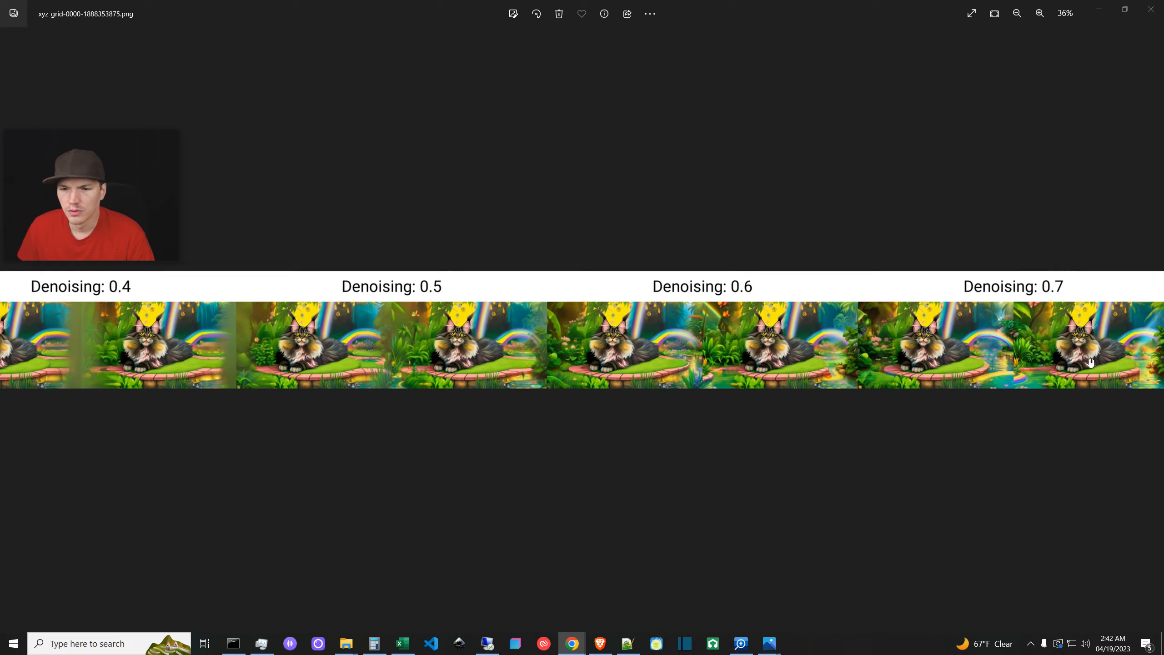
pyautogui.scroll(2, 961, 378)
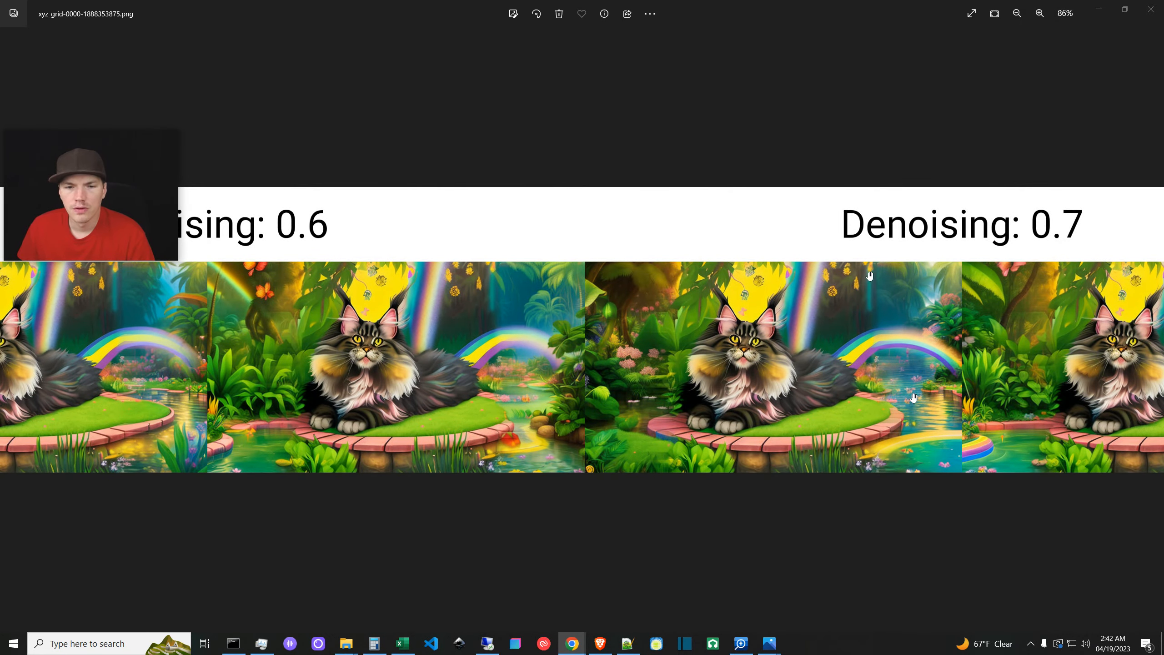
pyautogui.scroll(-2, 989, 477)
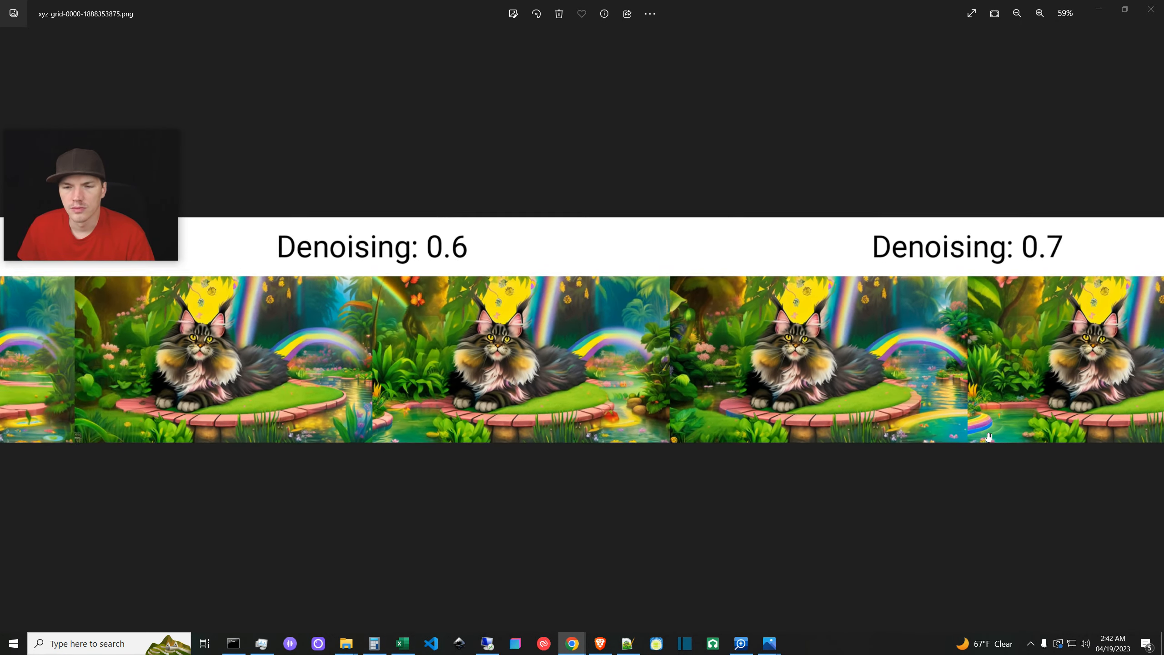
pyautogui.scroll(-2, 1126, 347)
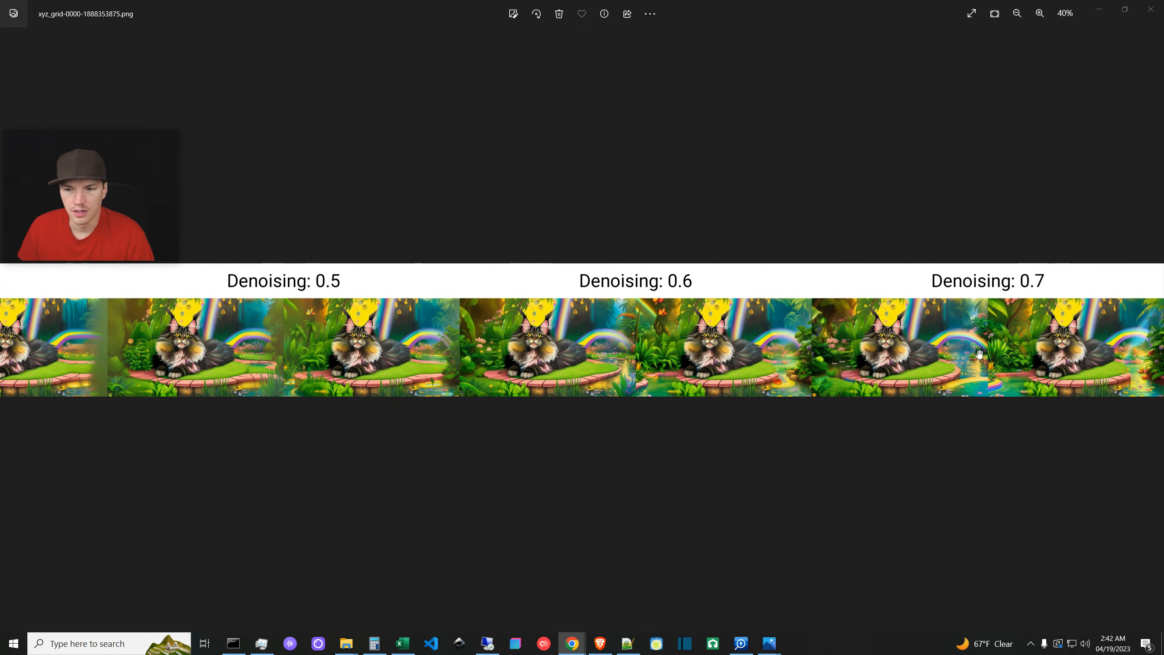
pyautogui.scroll(-1, 978, 369)
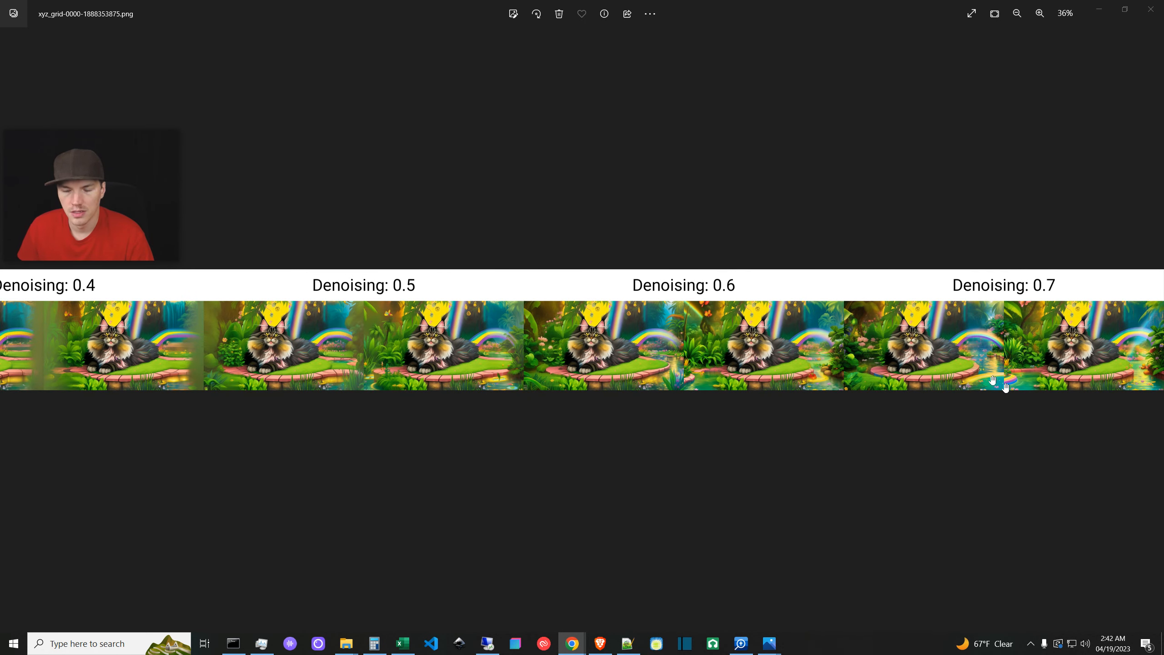
pyautogui.scroll(-1, 992, 374)
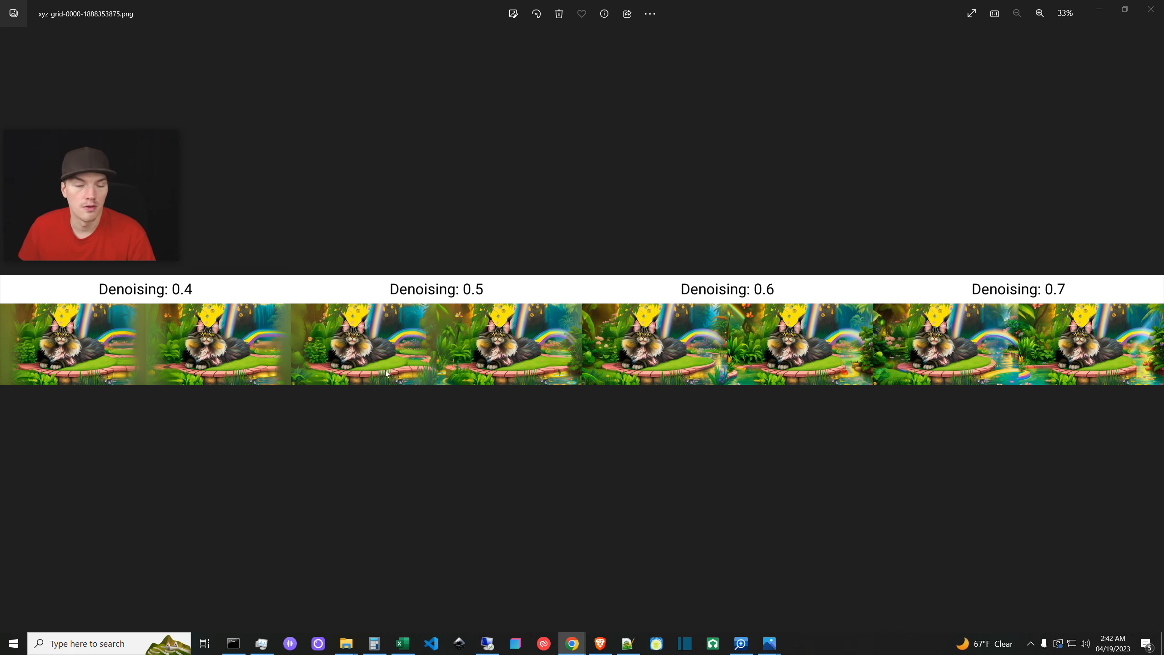
# - Zoom the comparison grid back out, then step back to grid-0021.png
pyautogui.scroll(3, 386, 374)
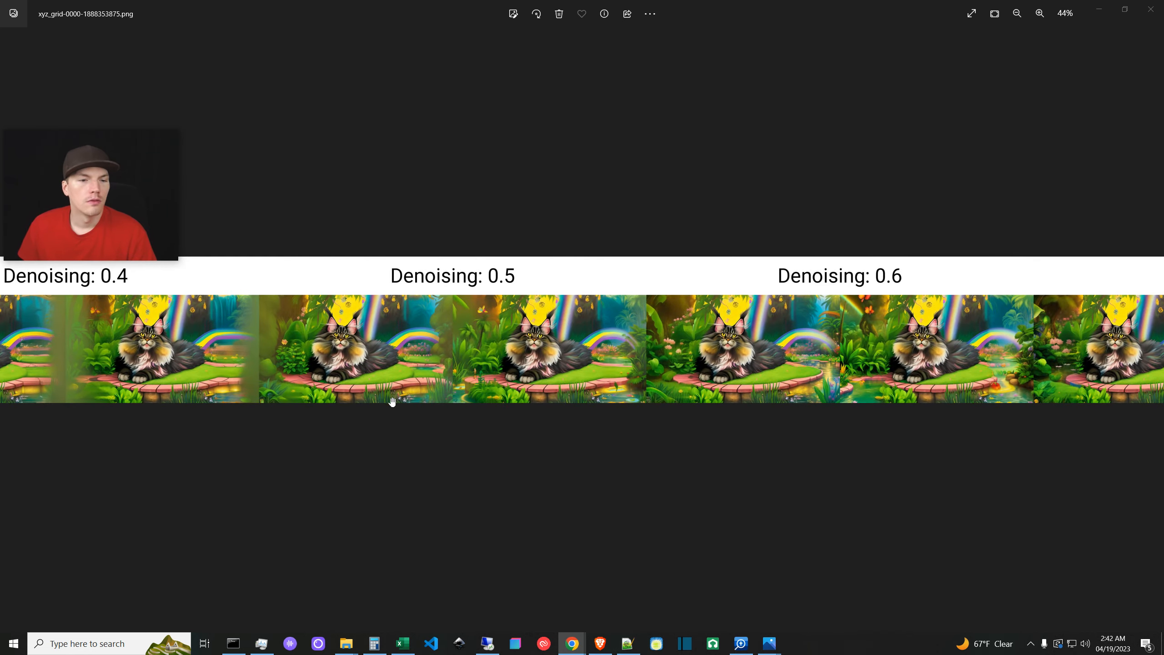
pyautogui.scroll(6, 392, 401)
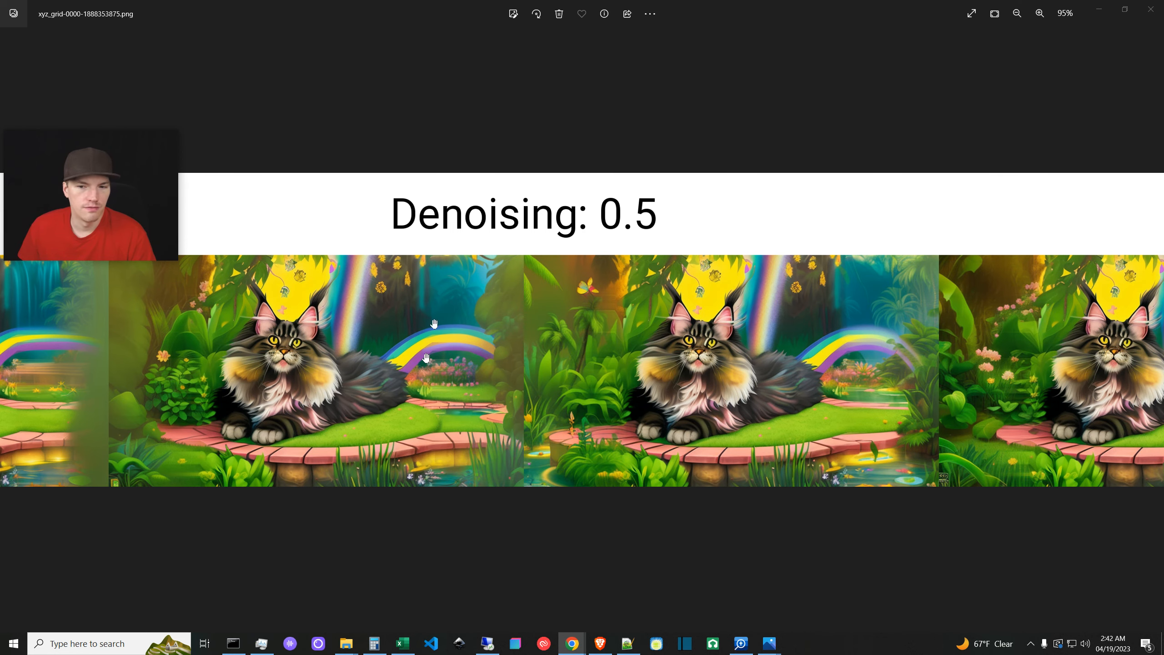
pyautogui.scroll(-6, 426, 359)
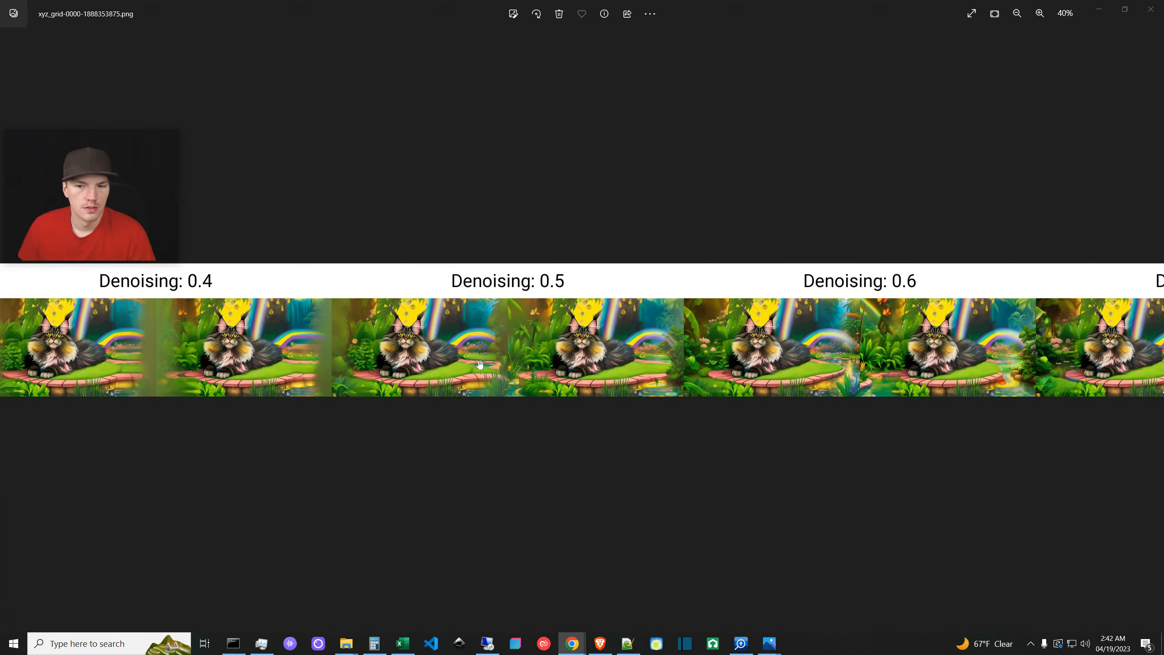
pyautogui.scroll(-1, 202, 330)
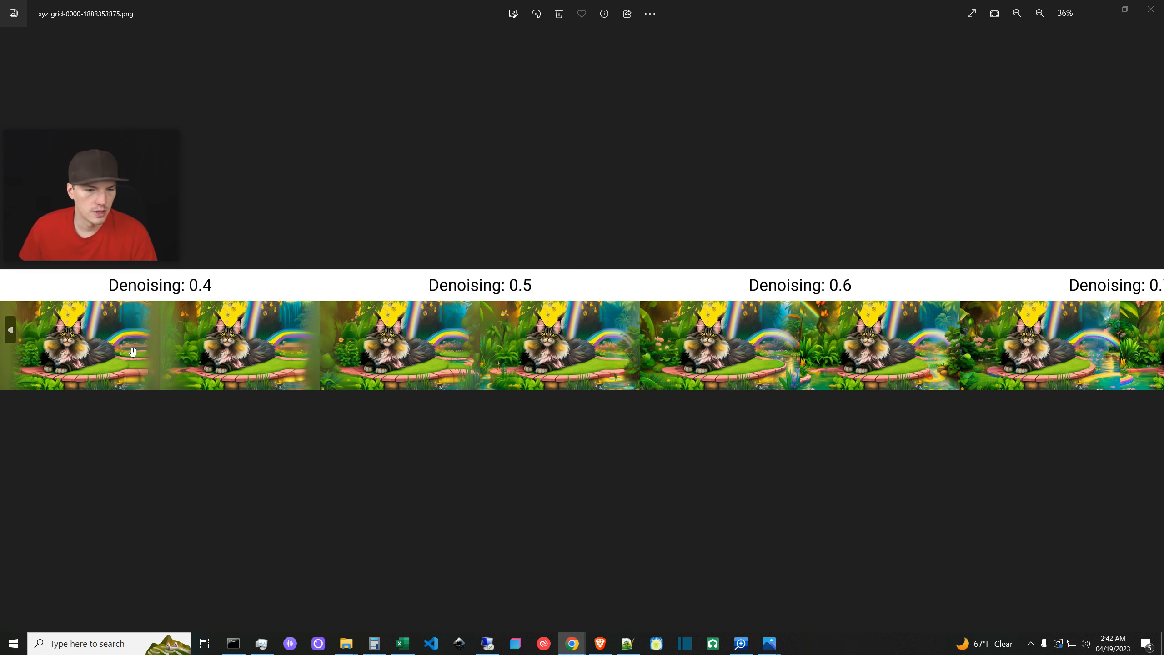
pyautogui.click(9, 330)
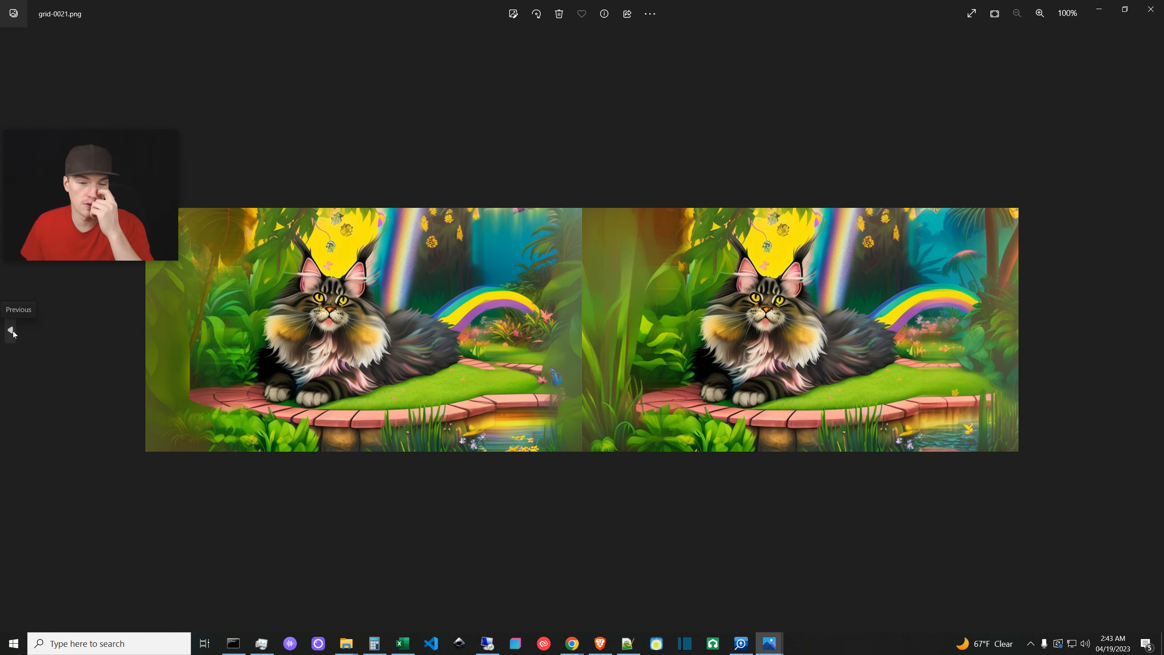
# - View grid-0029.png in a smaller Photos window and minimize Downloads to reveal the web UI
pyautogui.click(11, 330)
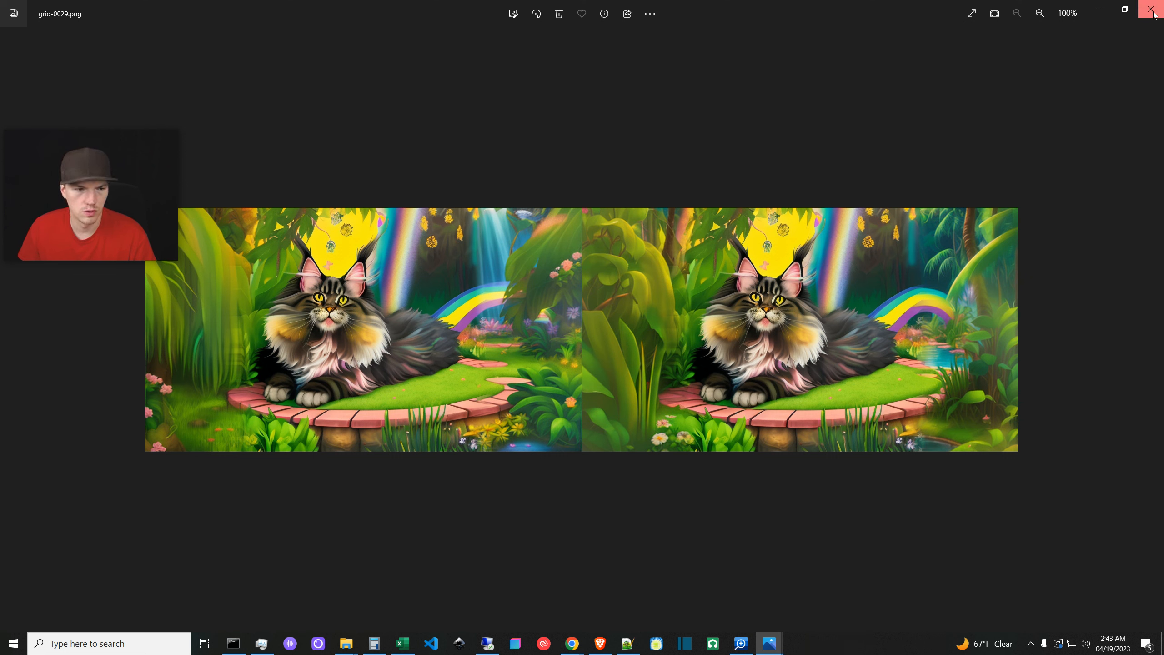
pyautogui.click(1125, 10)
pyautogui.moveTo(789, 36); pyautogui.dragTo(687, 209)
pyautogui.click(1042, 34)
pyautogui.scroll(10, 738, 183)
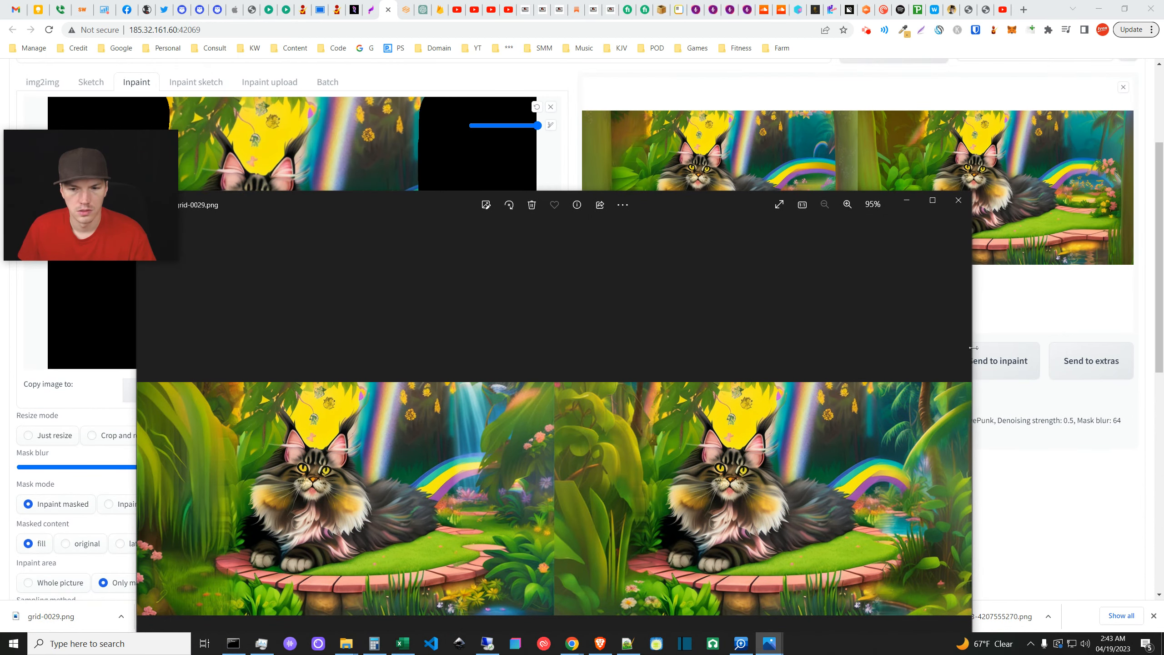
# - Close Photos and browse the gallery results, settling on the denoising 0.5 image
pyautogui.click(961, 198)
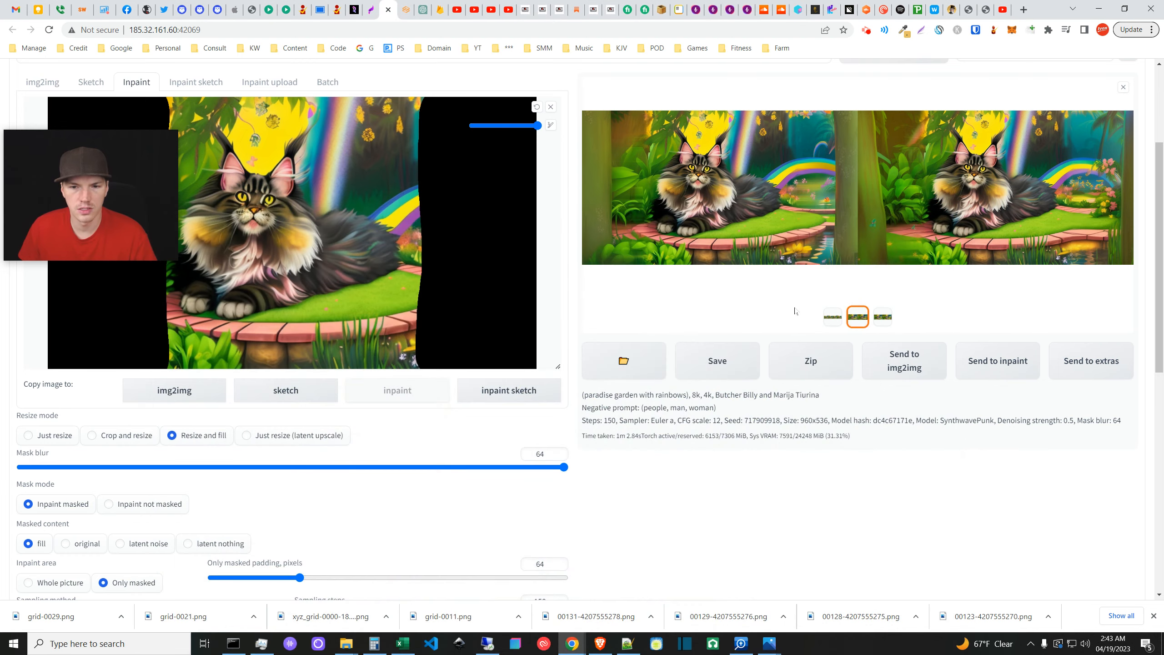
pyautogui.click(829, 314)
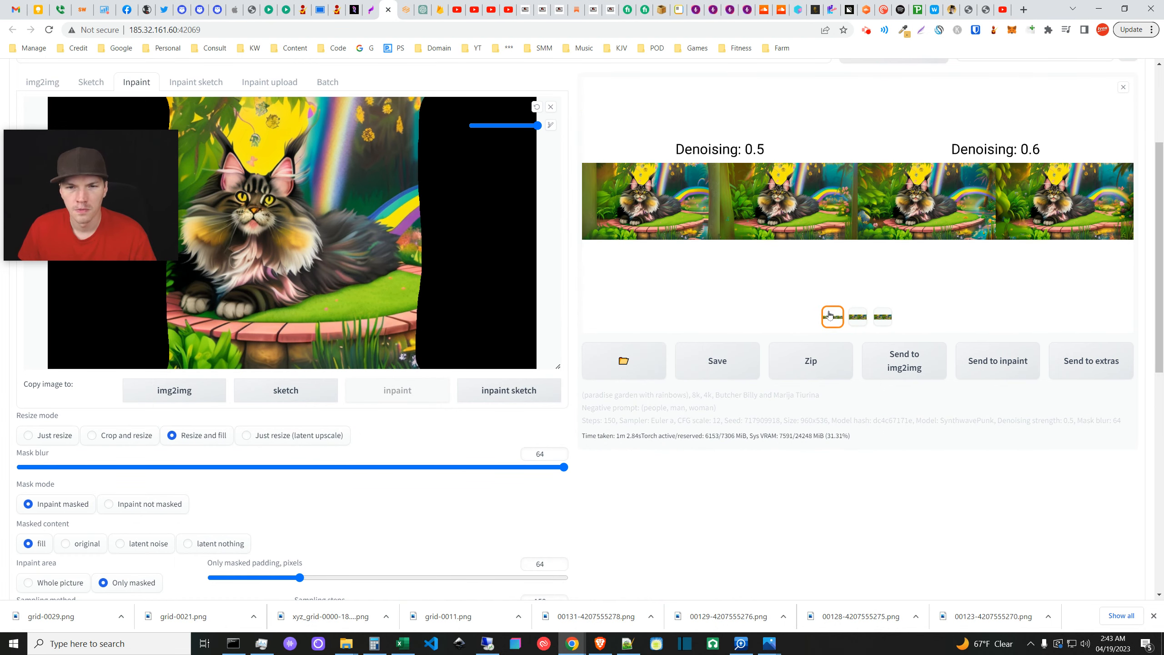
pyautogui.click(864, 321)
pyautogui.click(883, 316)
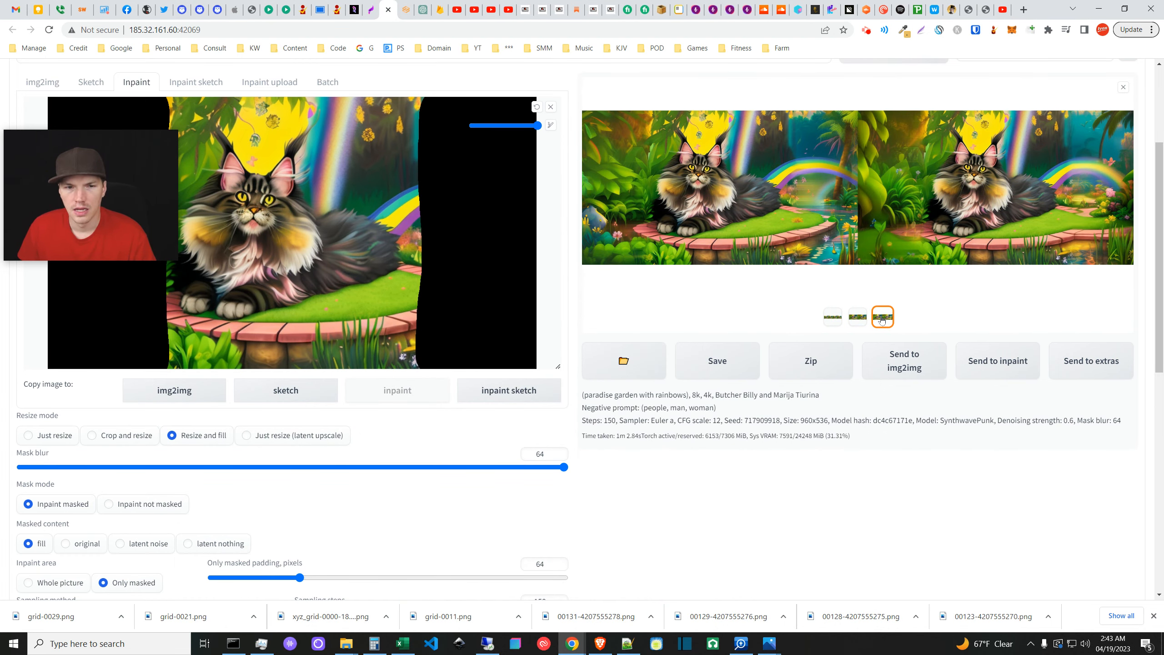
pyautogui.click(858, 318)
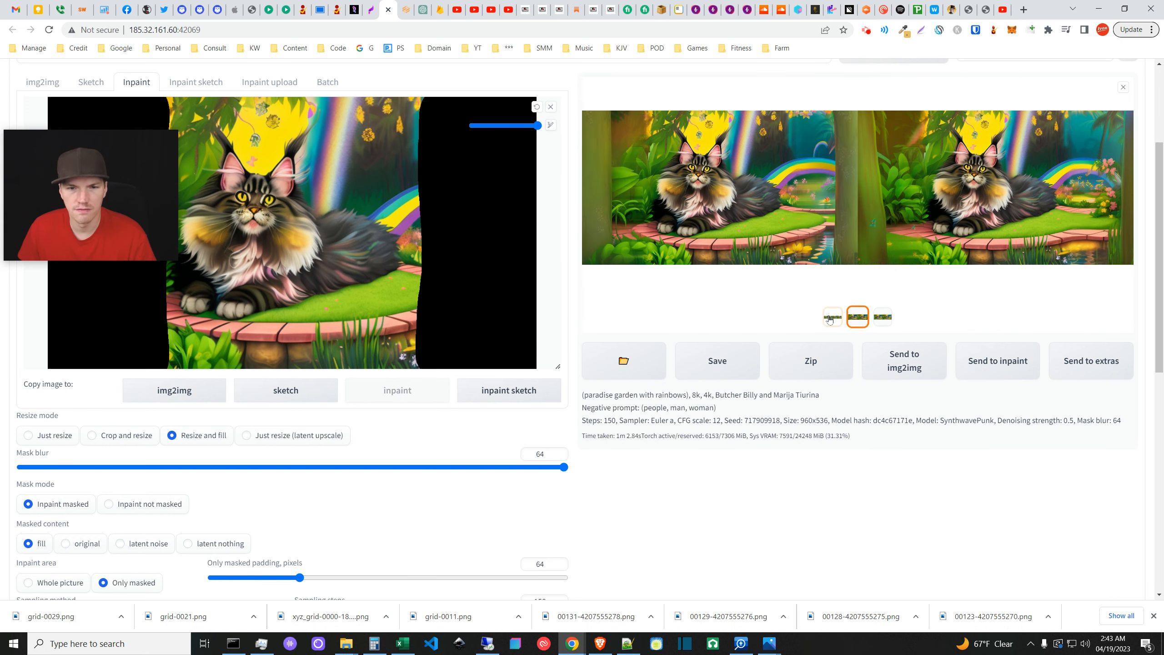
# - Inspect the 0.5 result full screen twice, then check the sampling settings below
pyautogui.click(774, 228)
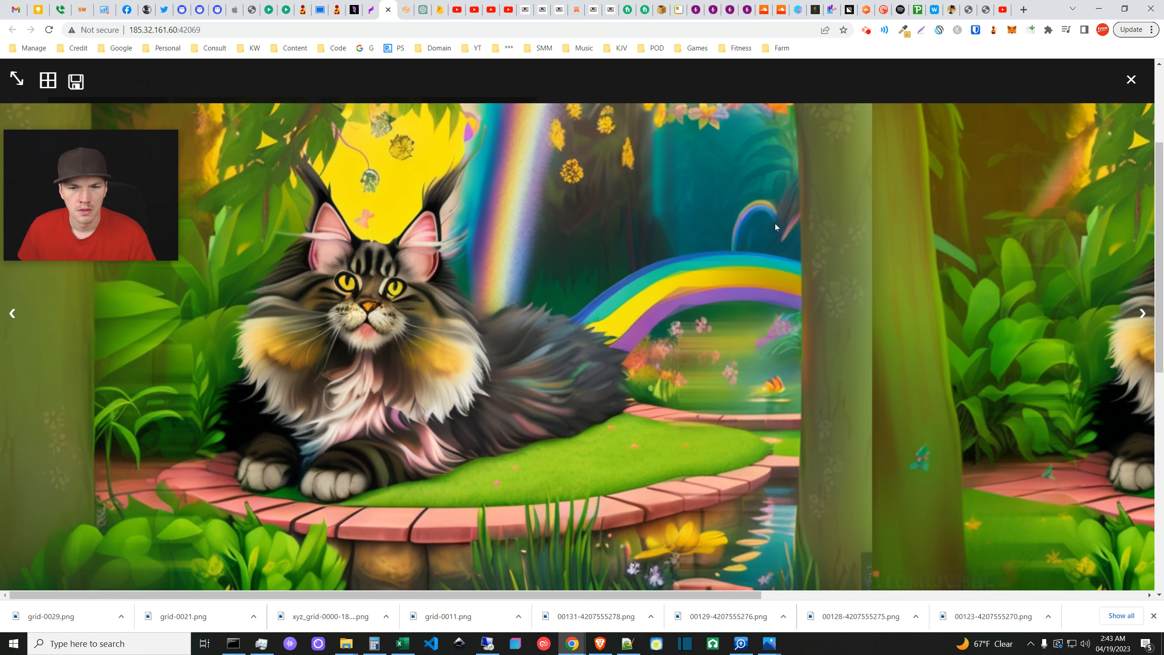
pyautogui.click(1131, 79)
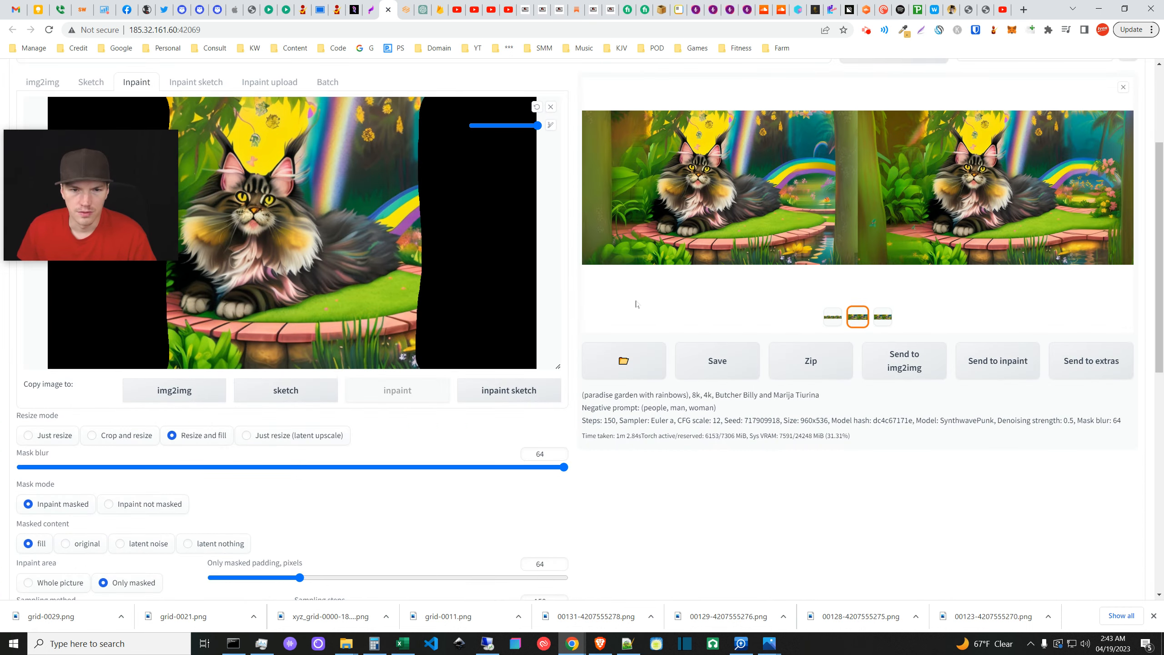
pyautogui.click(647, 209)
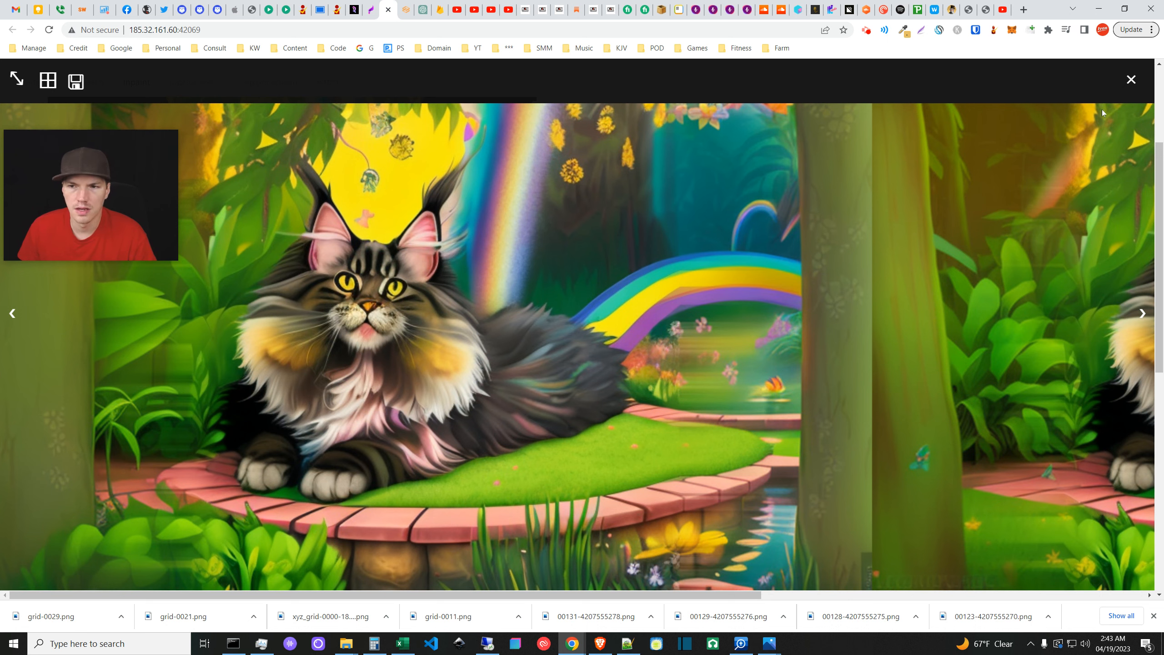
pyautogui.click(1130, 79)
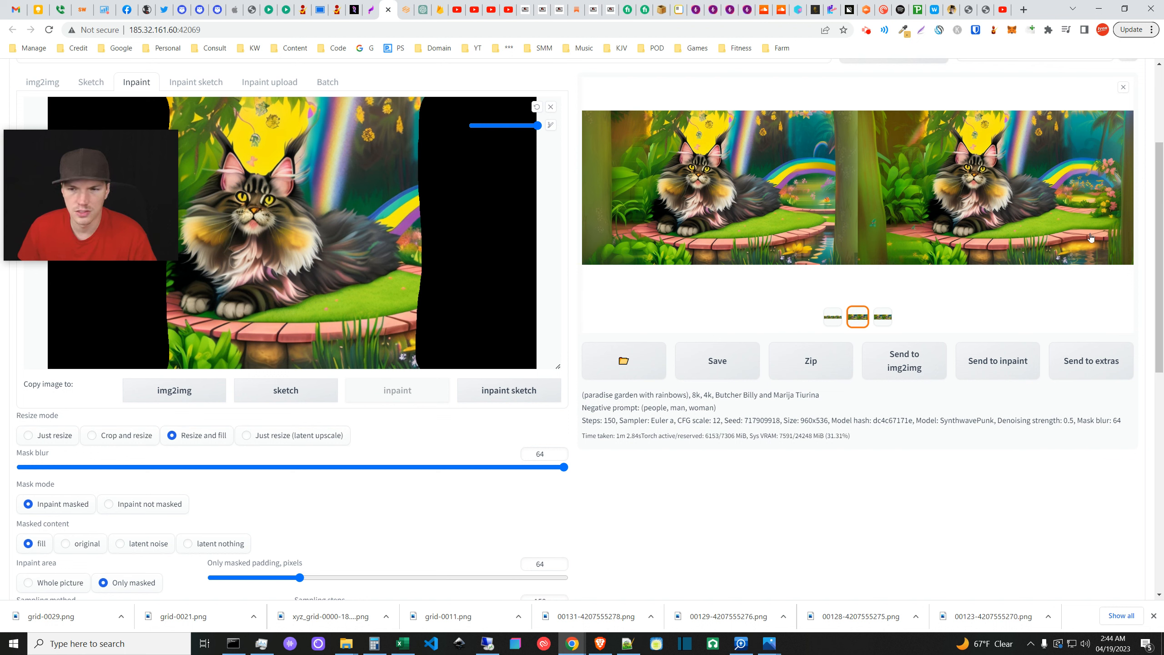
pyautogui.scroll(-5, 605, 434)
pyautogui.scroll(4, 661, 469)
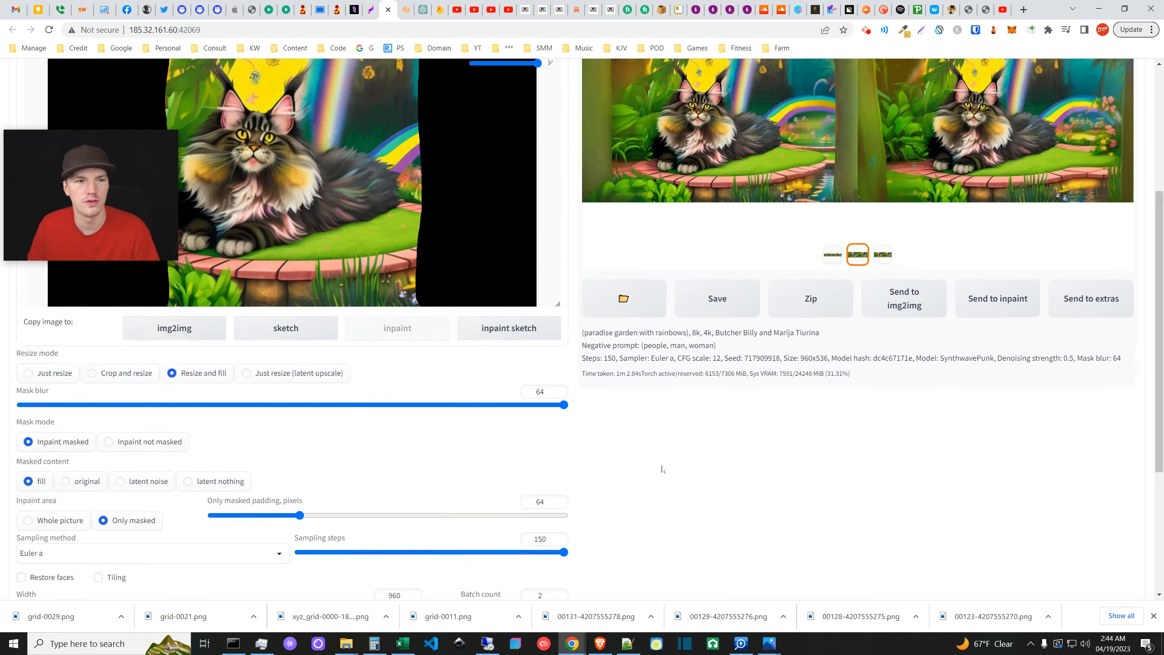
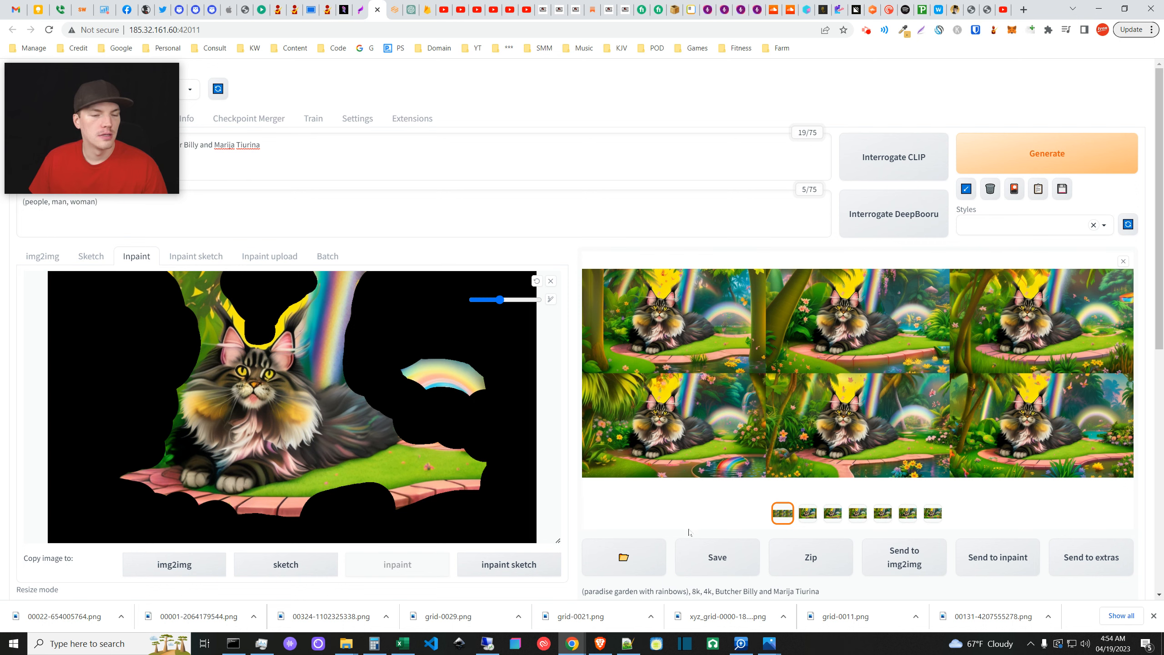
# - Scroll down the img2img page to the six generated 960x544 inpainted results
pyautogui.scroll(-6, 689, 532)
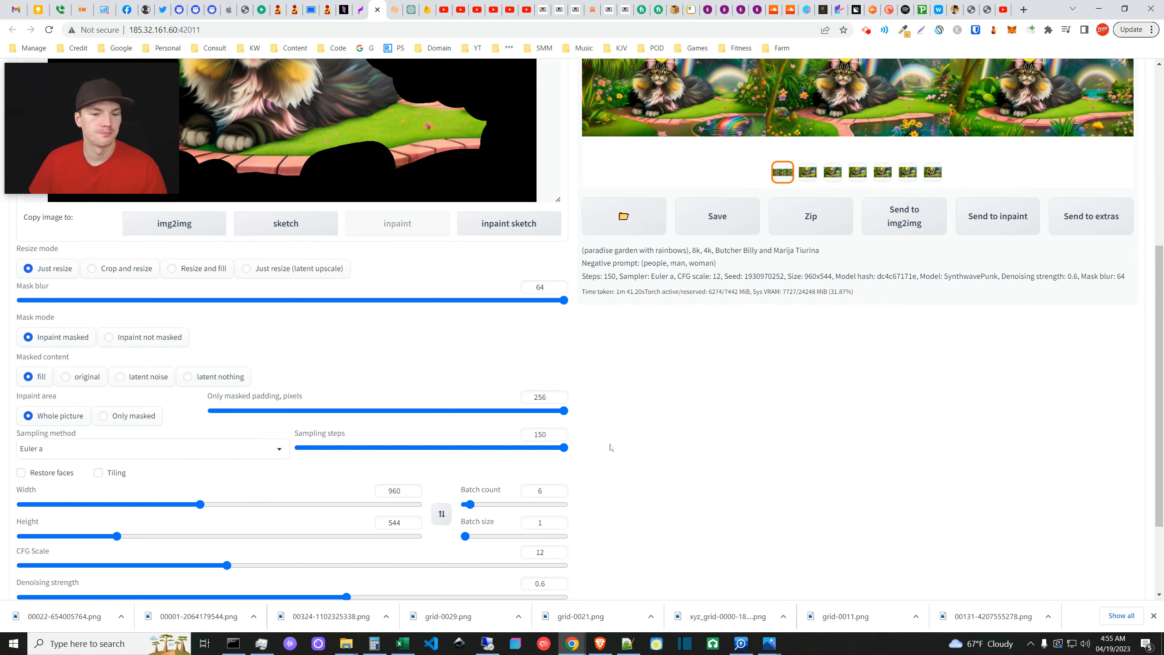
pyautogui.scroll(-3, 609, 447)
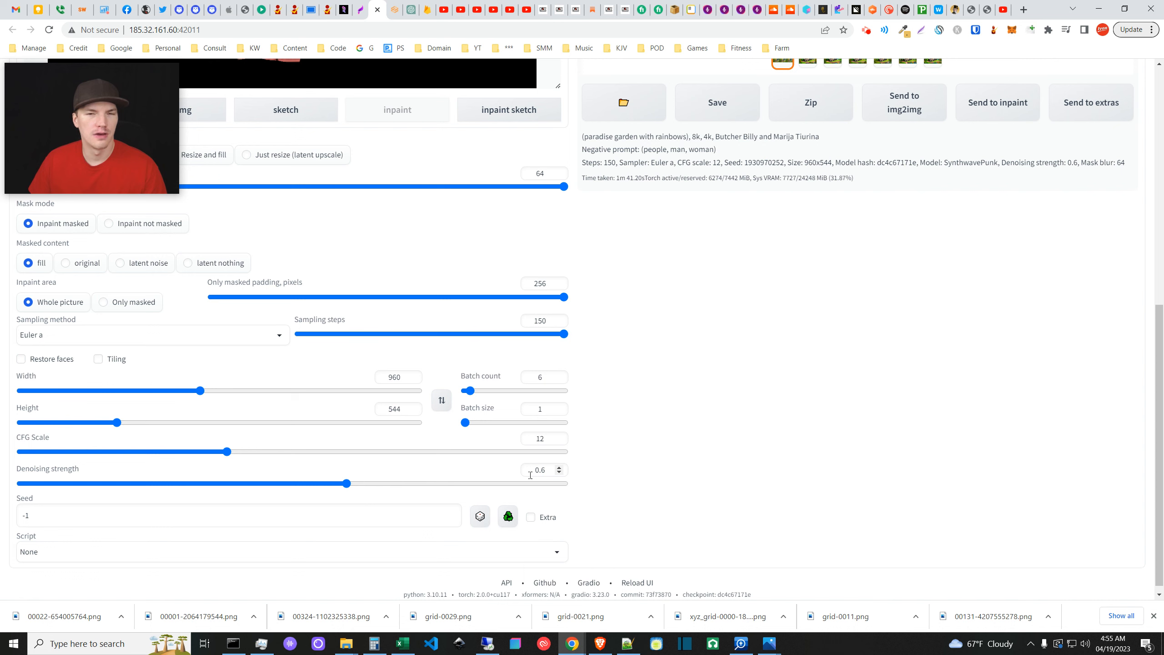
pyautogui.scroll(8, 531, 474)
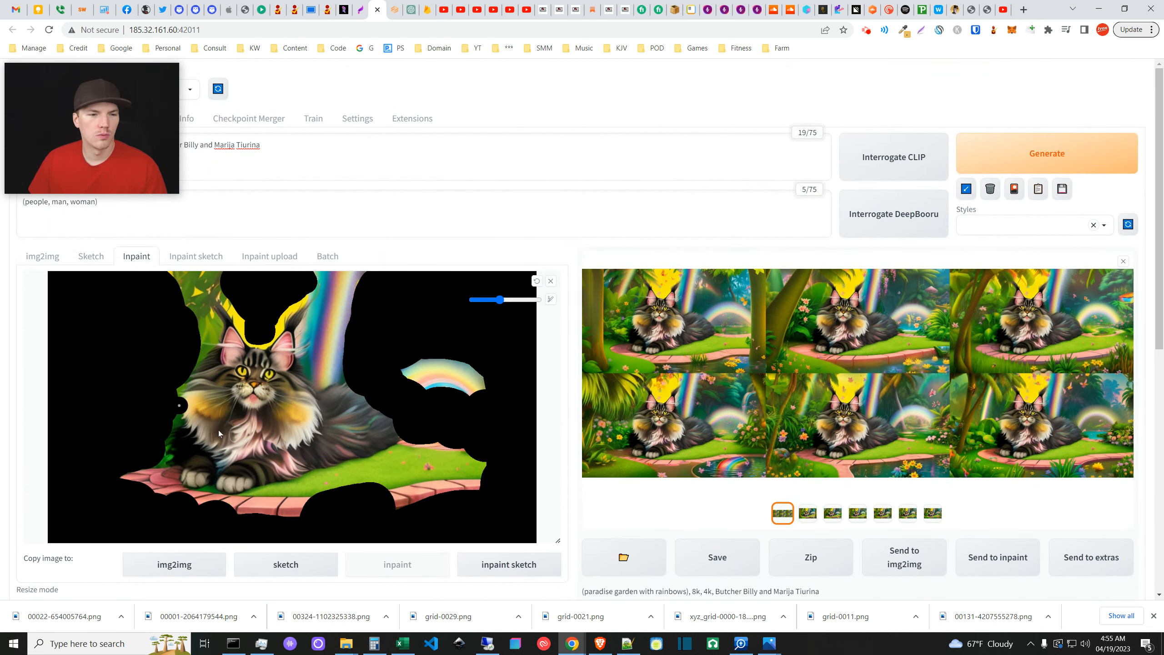
pyautogui.scroll(-1, 267, 440)
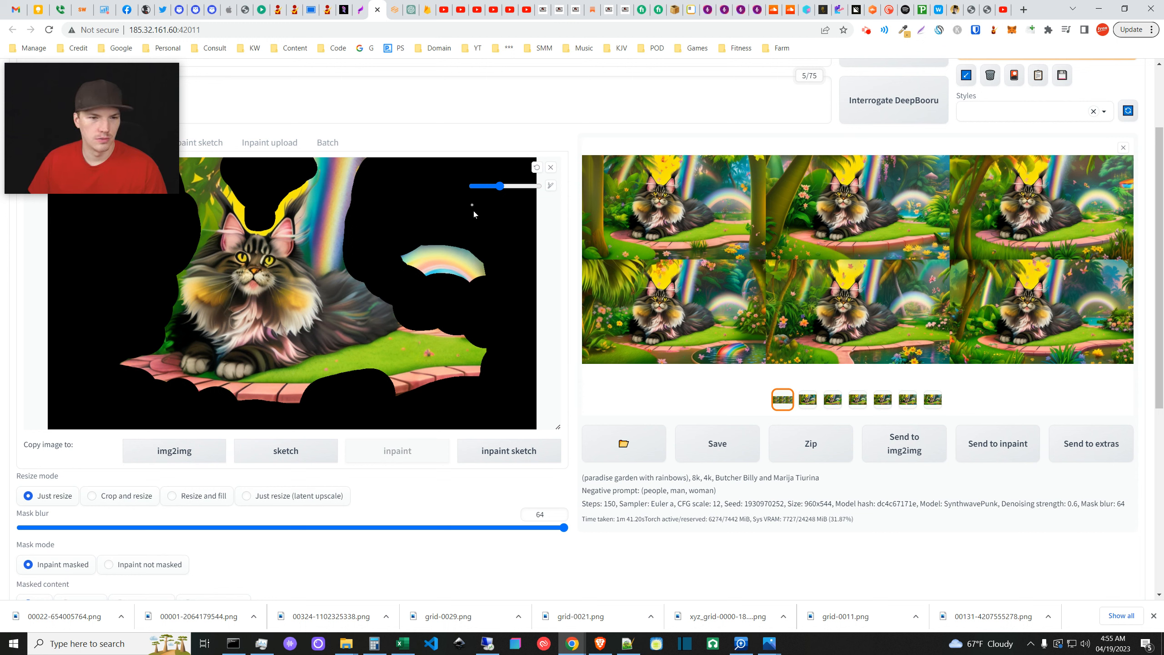
# - Preview the second, third and fourth inpainted variants in turn
pyautogui.click(811, 400)
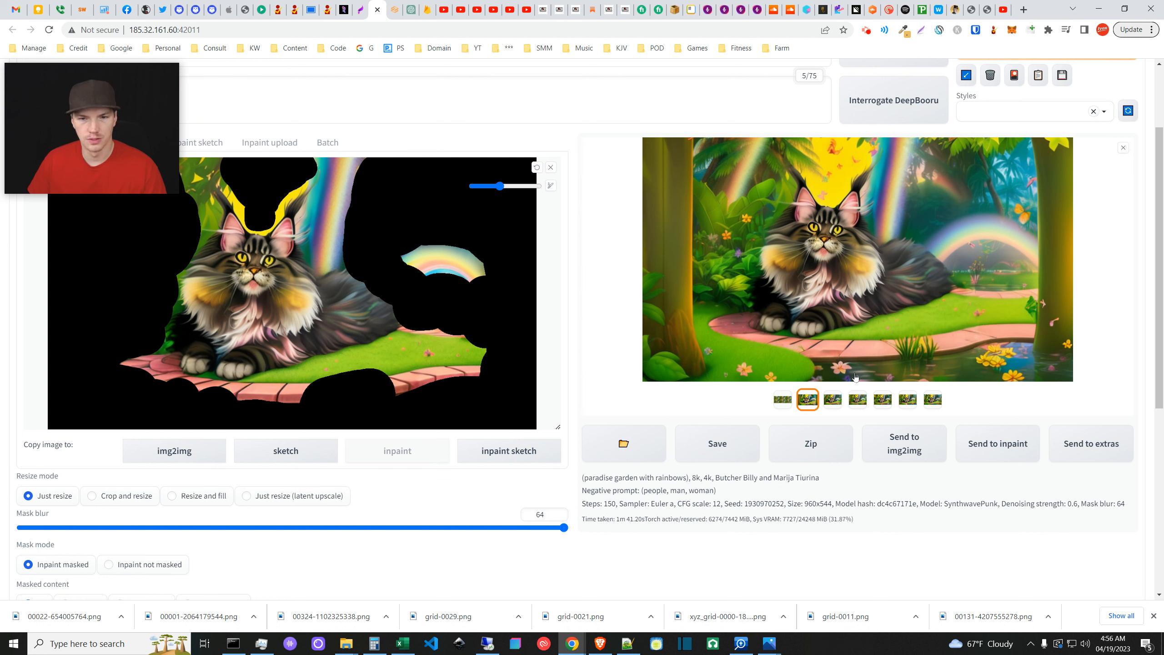
pyautogui.click(833, 406)
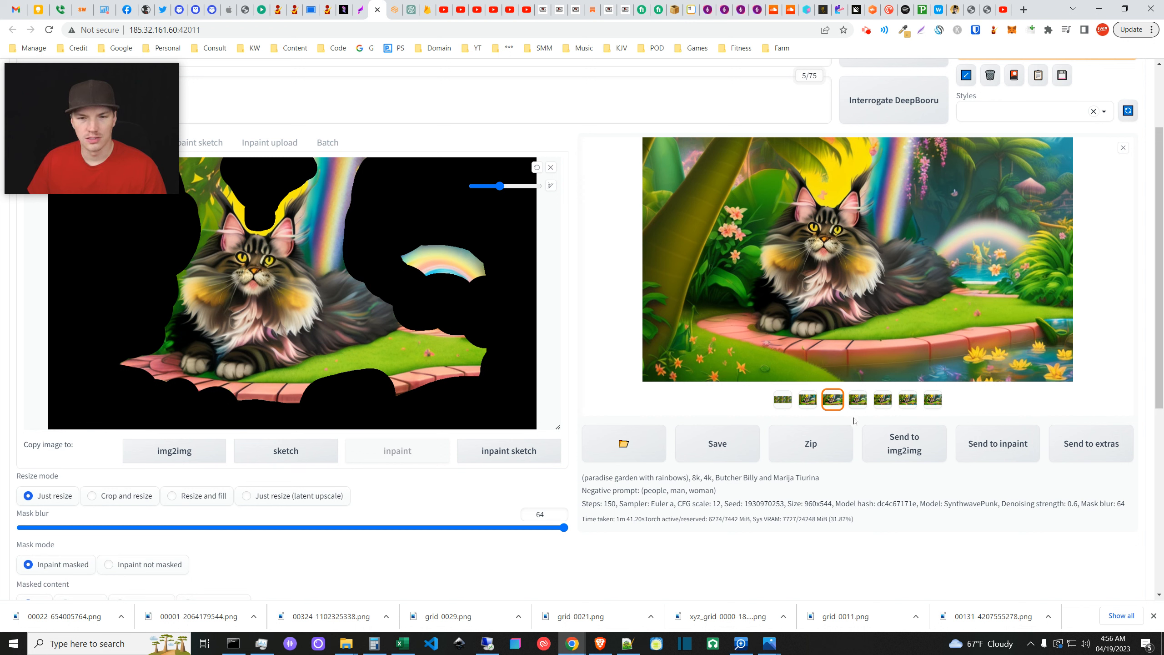
pyautogui.click(861, 403)
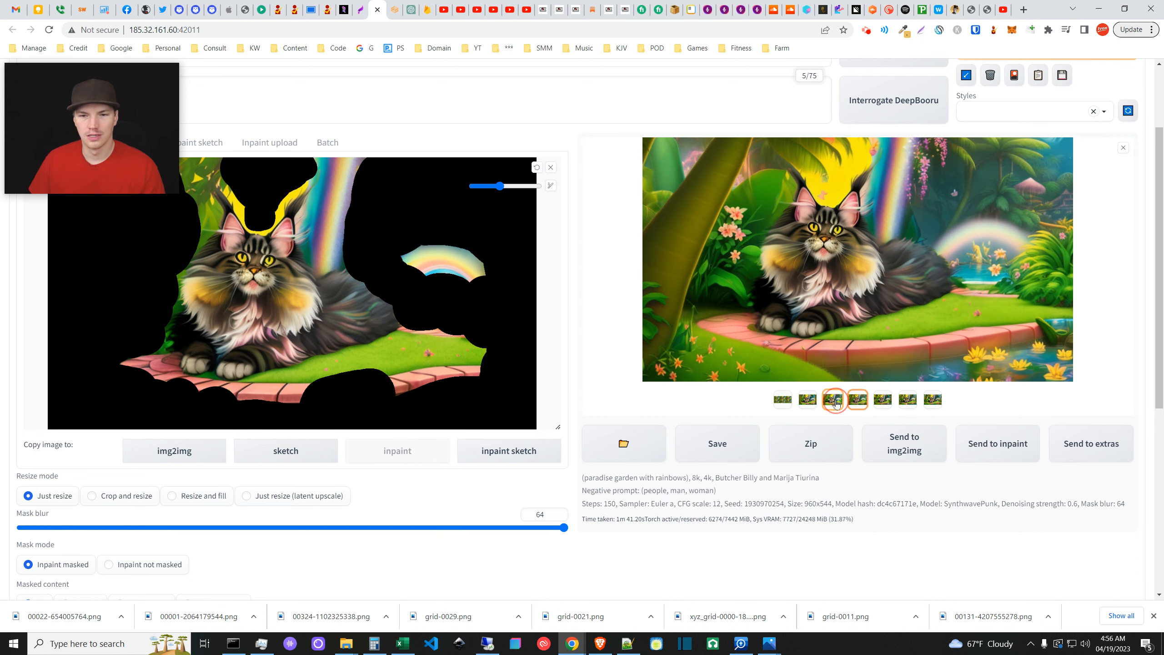
# - Compare neighbouring variants, finish on the last one, then switch to the Stadio server page
pyautogui.click(874, 400)
pyautogui.click(859, 402)
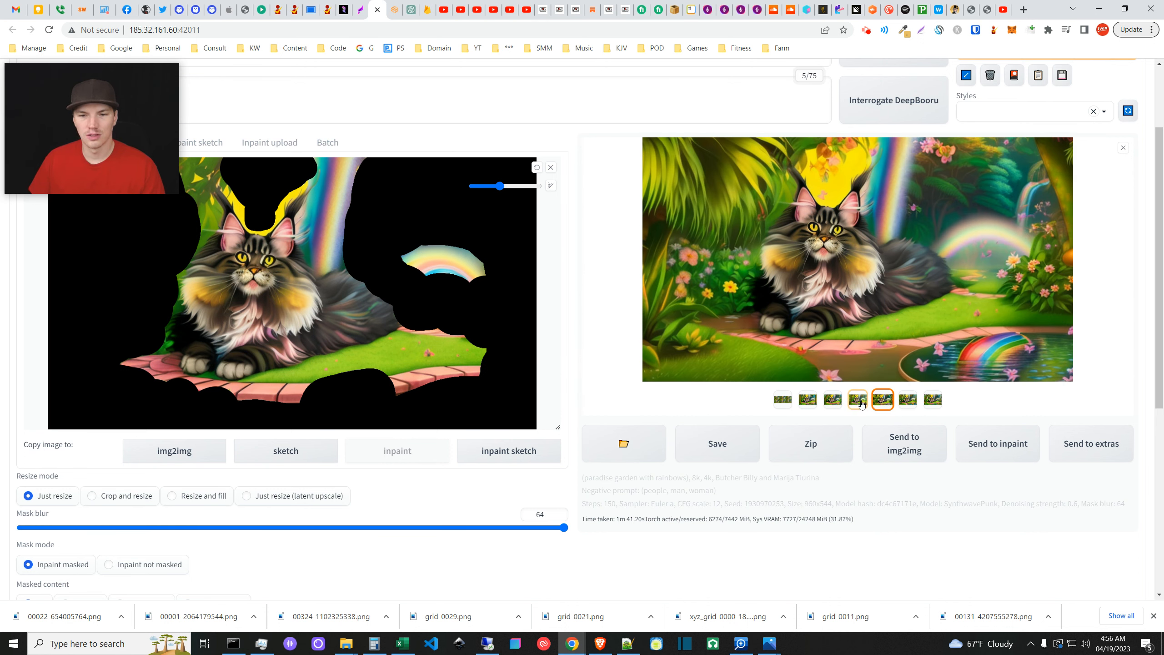
pyautogui.click(880, 405)
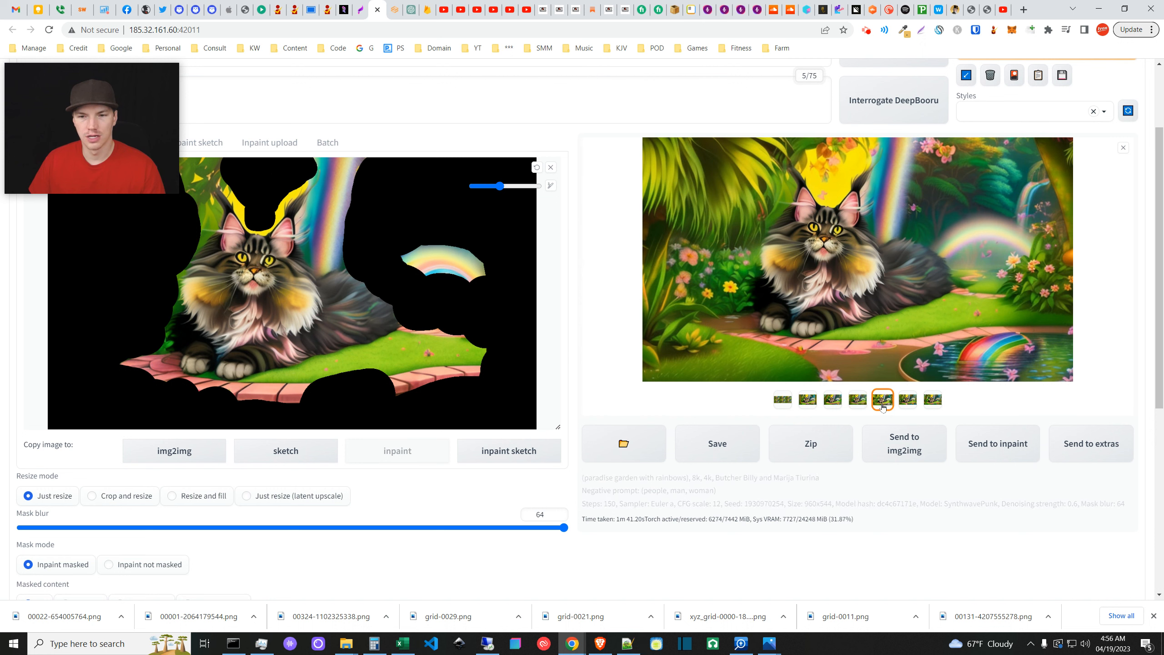
pyautogui.click(859, 403)
pyautogui.click(832, 407)
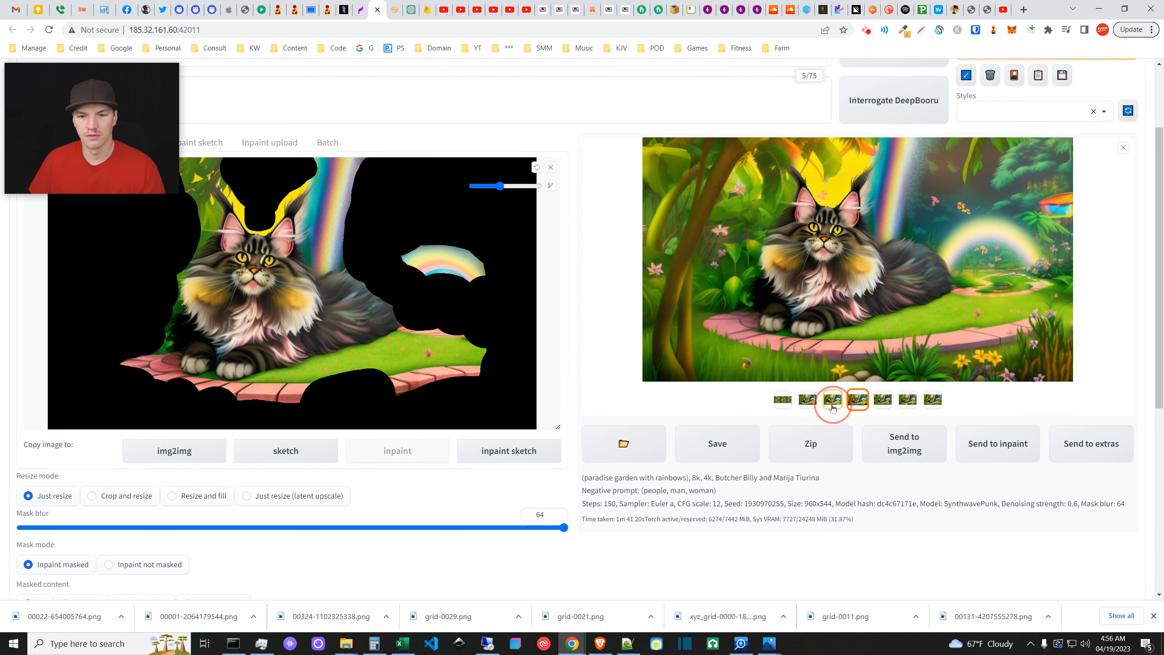
pyautogui.click(860, 404)
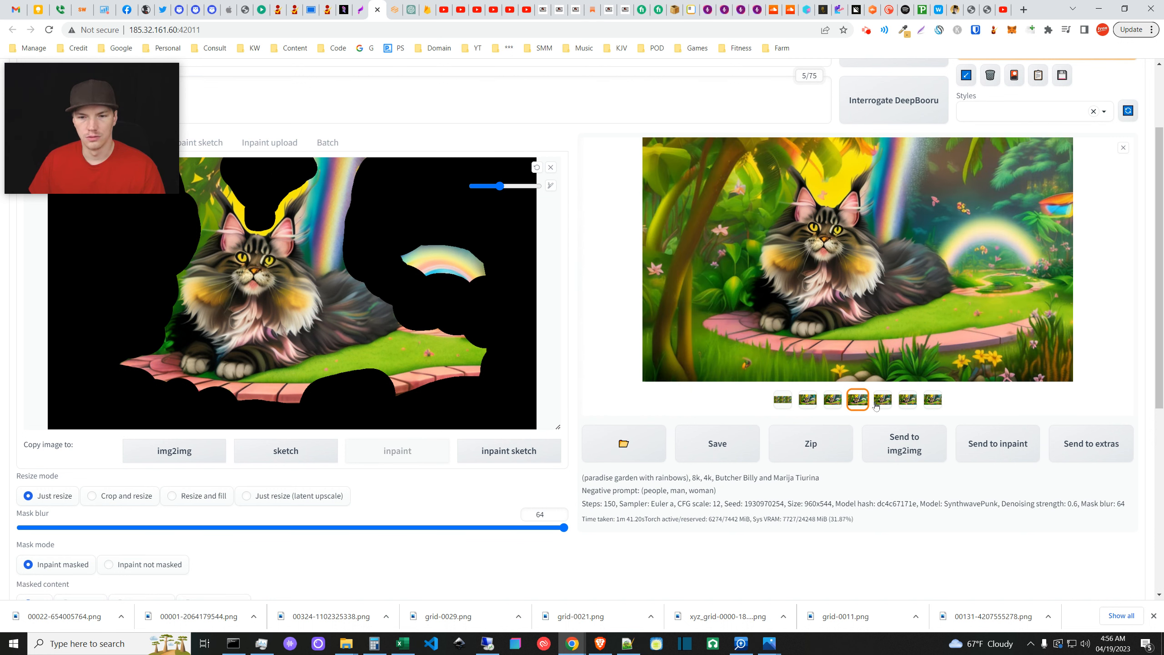
pyautogui.click(877, 404)
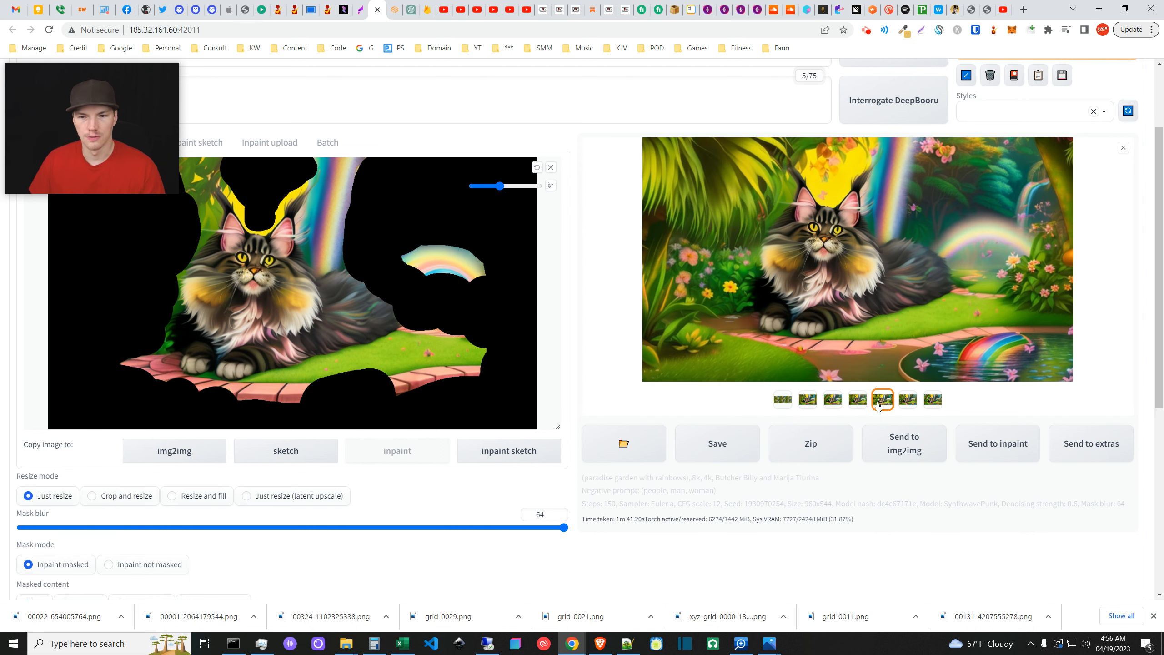
pyautogui.click(905, 403)
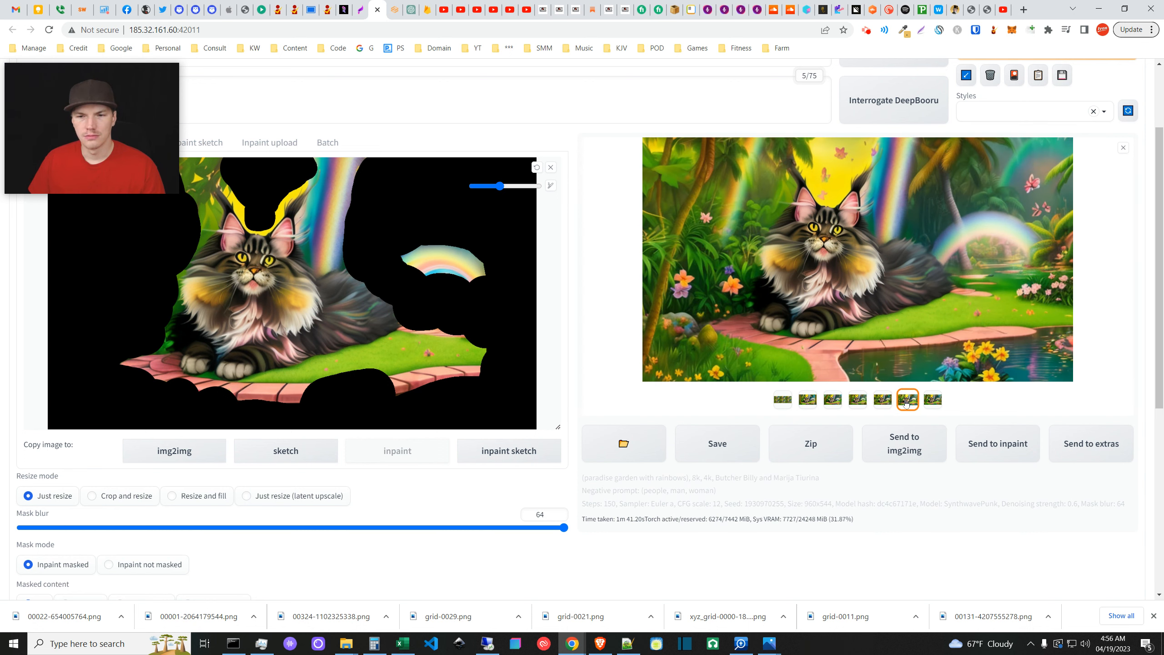
pyautogui.click(933, 402)
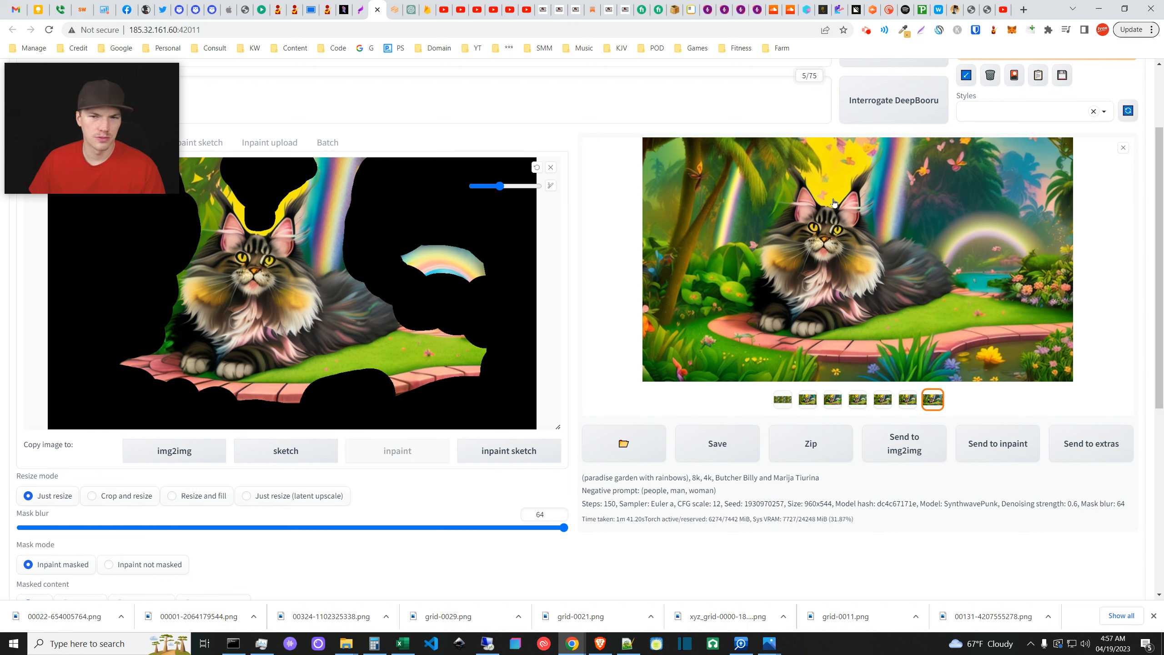
pyautogui.click(361, 6)
pyautogui.click(49, 30)
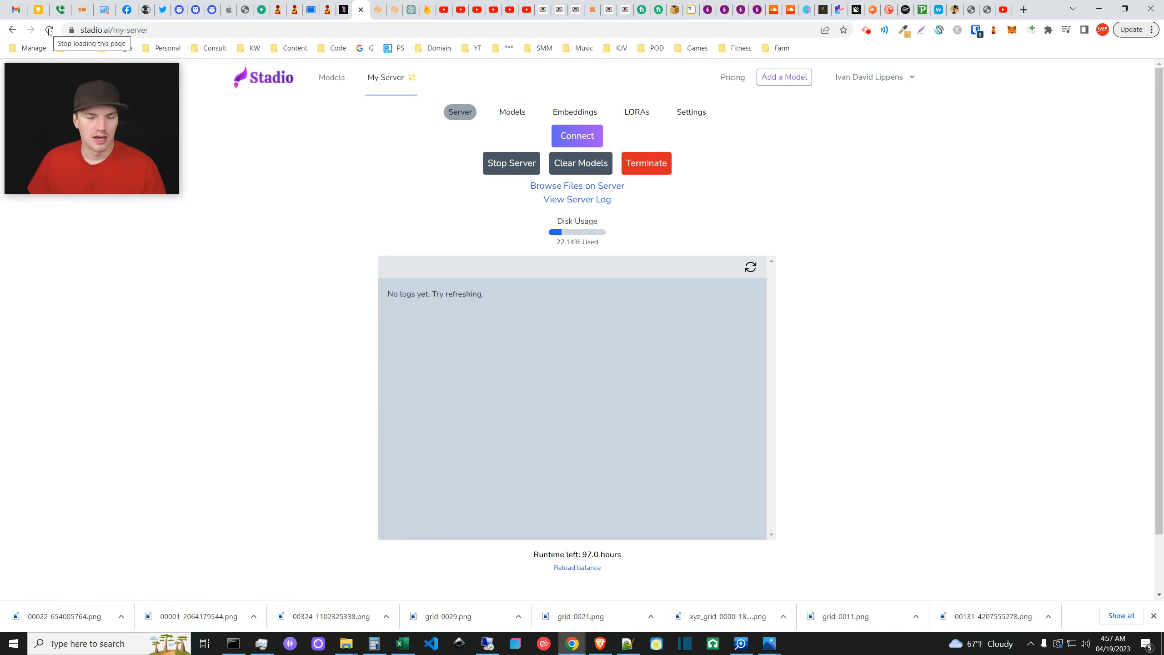
pyautogui.scroll(-3, 832, 426)
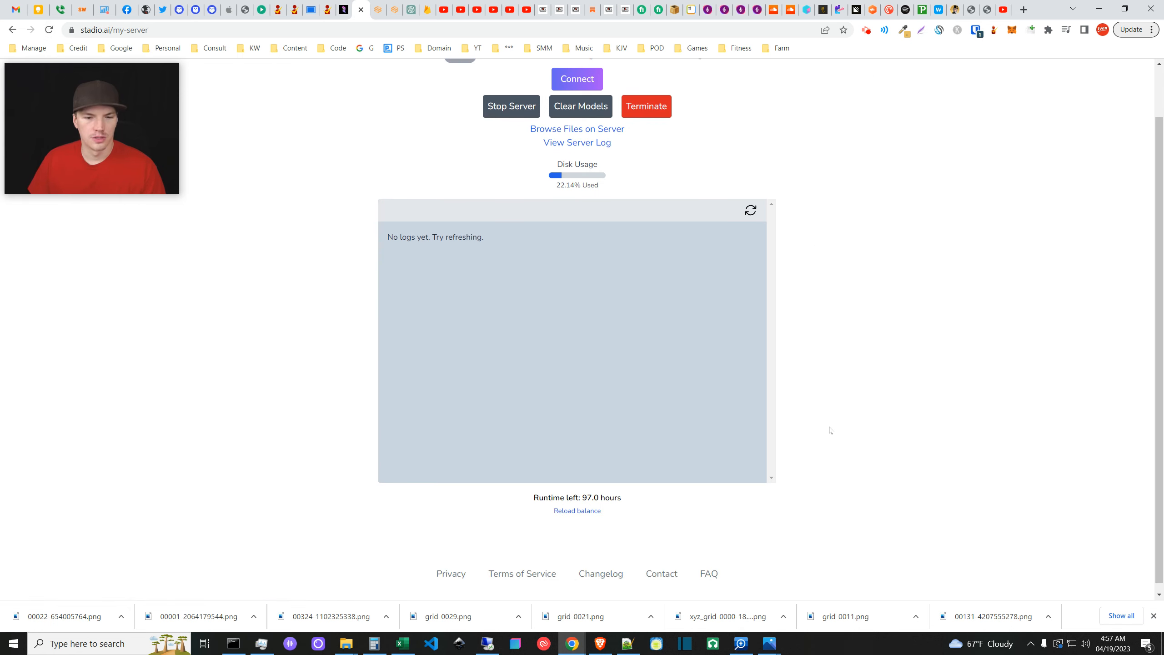
pyautogui.scroll(3, 820, 422)
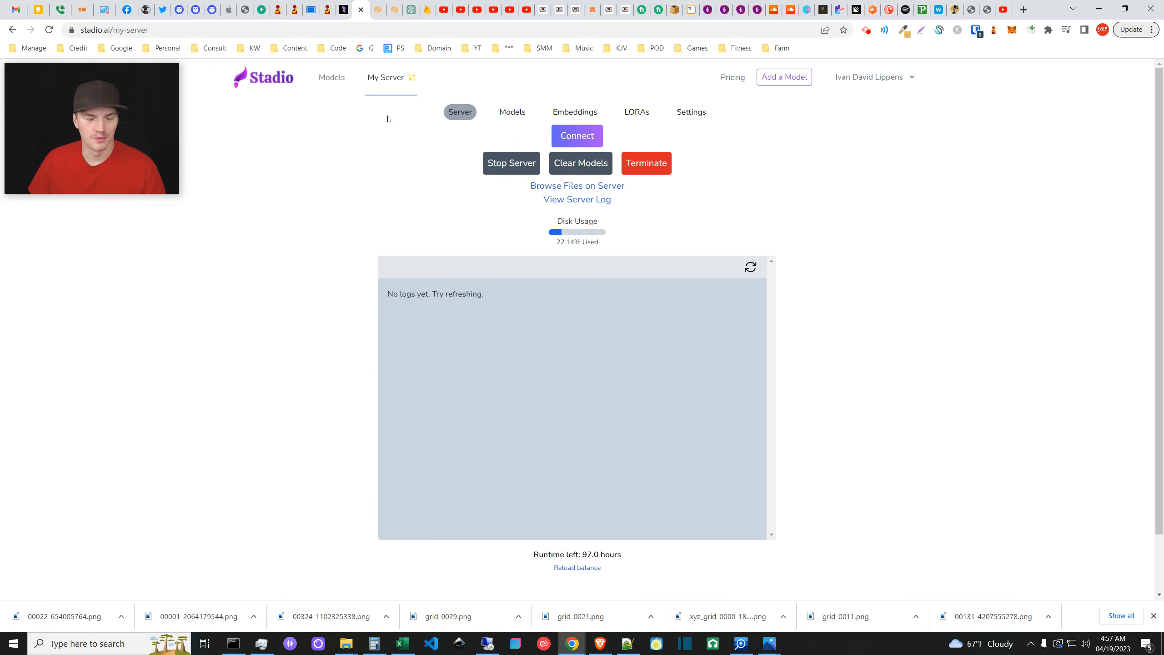
pyautogui.click(376, 9)
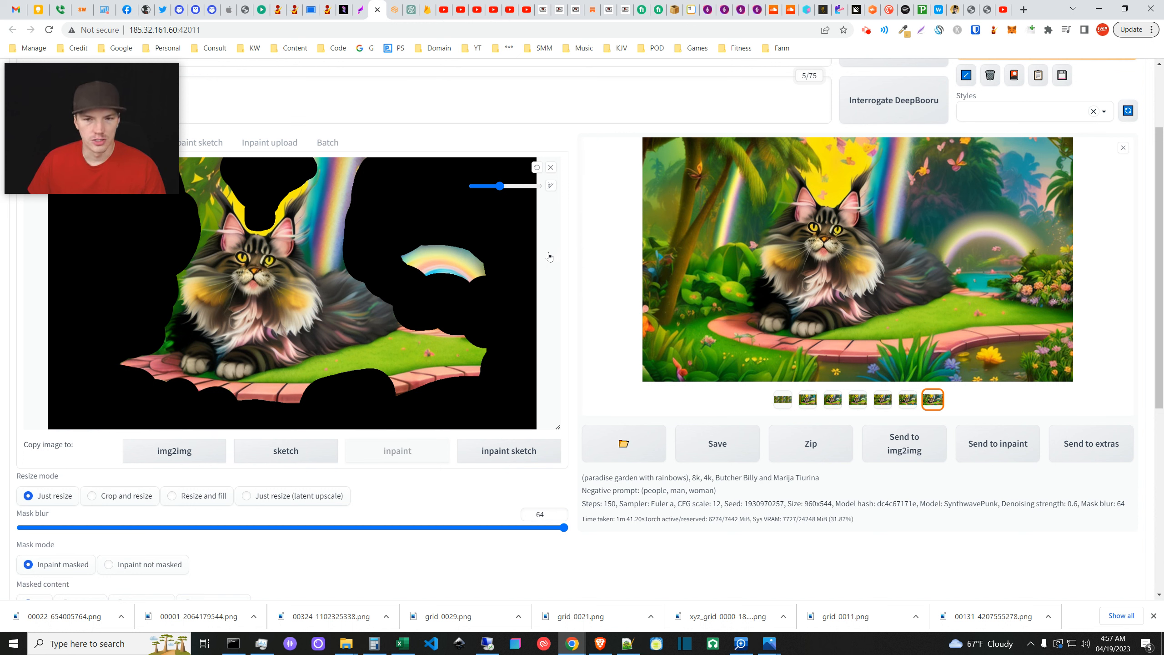
pyautogui.click(363, 5)
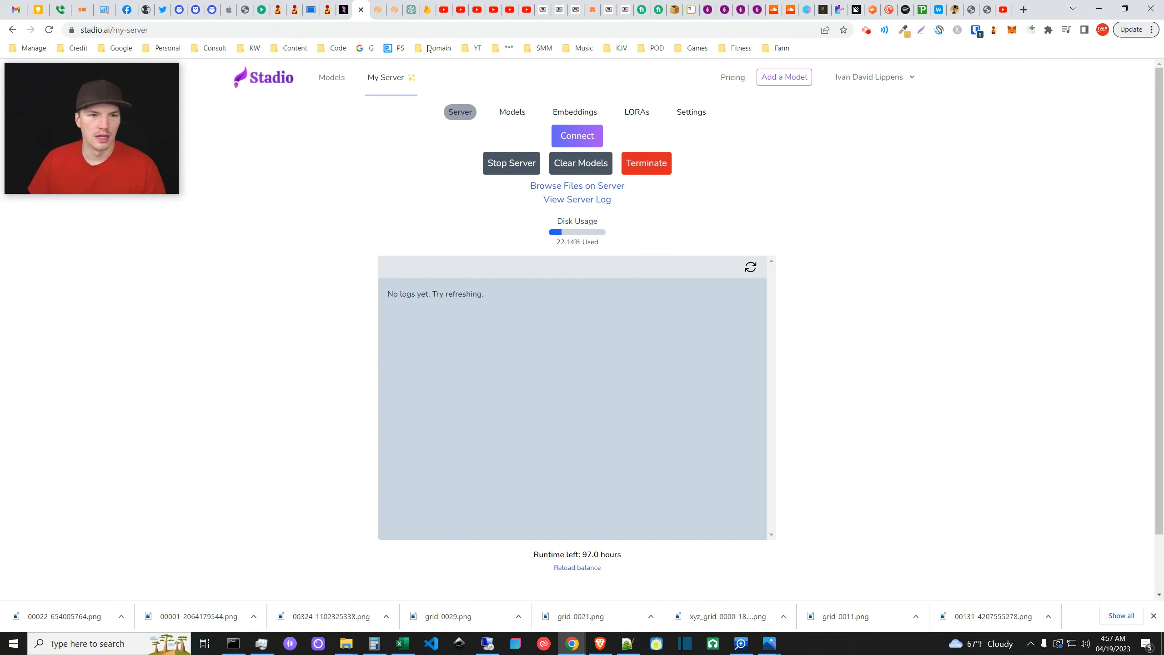
pyautogui.click(384, 10)
# - Save the last output image to Downloads as 00029-1930970257.png
pyautogui.scroll(-6, 505, 447)
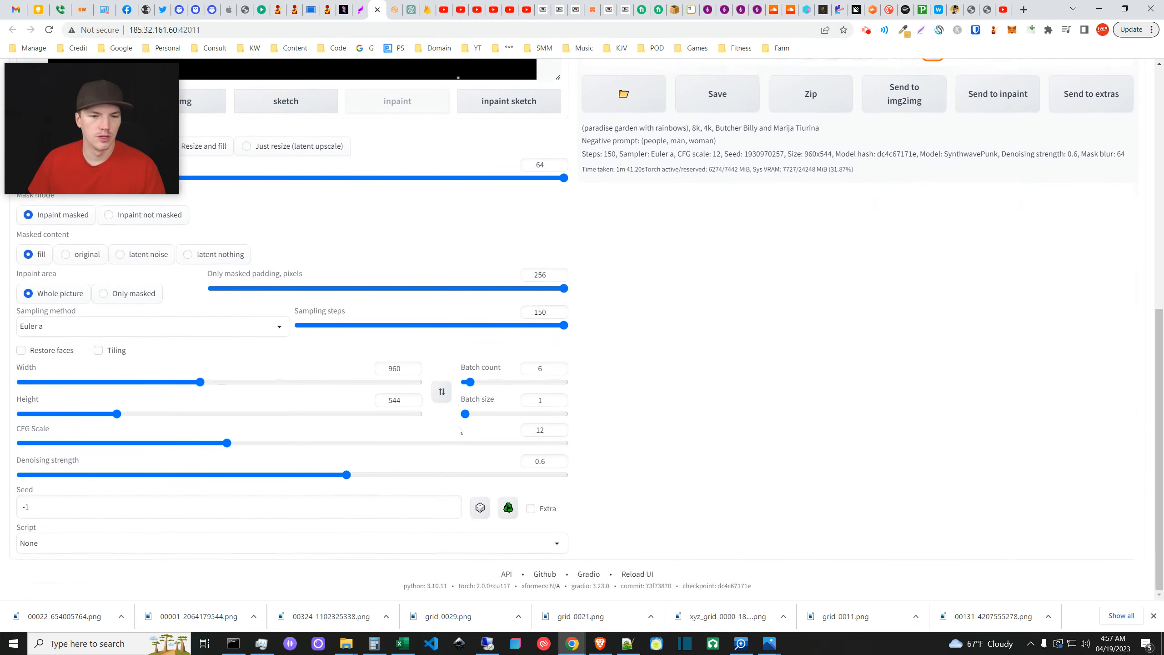
pyautogui.scroll(8, 545, 413)
pyautogui.scroll(-5, 573, 307)
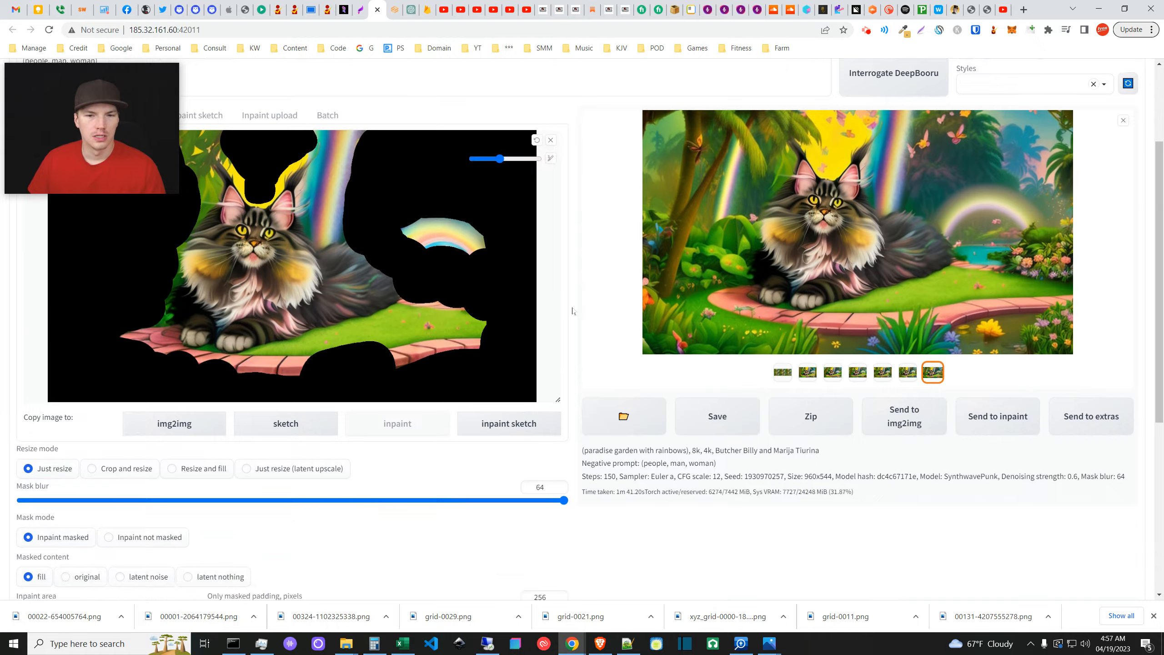
pyautogui.scroll(5, 573, 311)
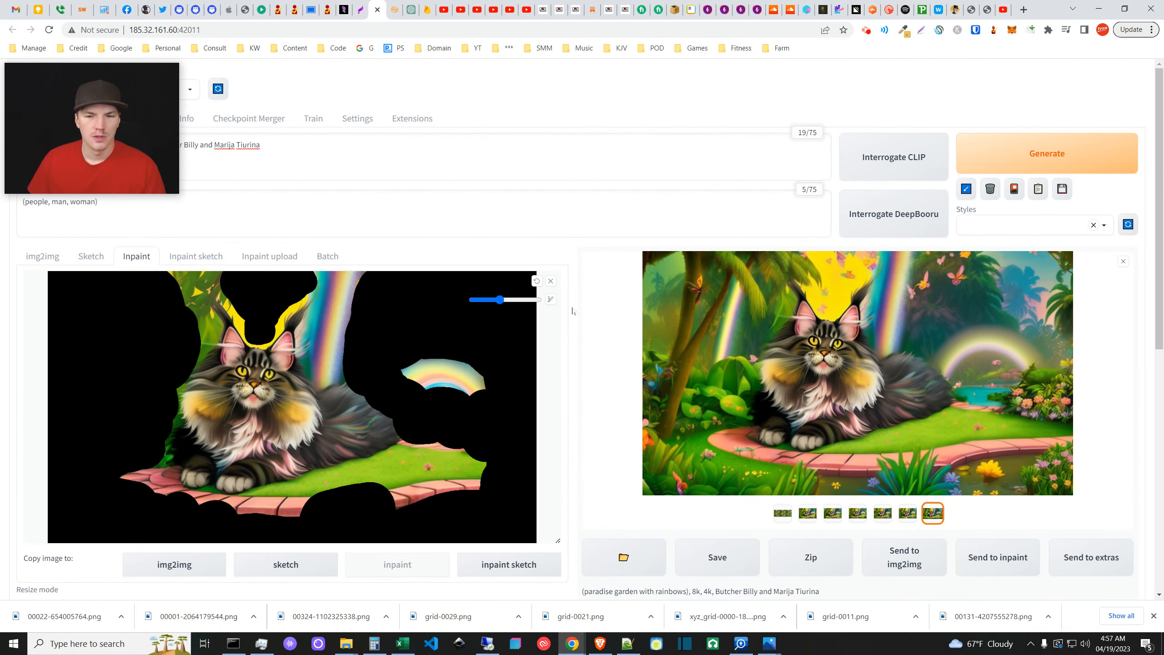
pyautogui.scroll(-3, 572, 311)
pyautogui.scroll(2, 573, 311)
pyautogui.rightClick(833, 311)
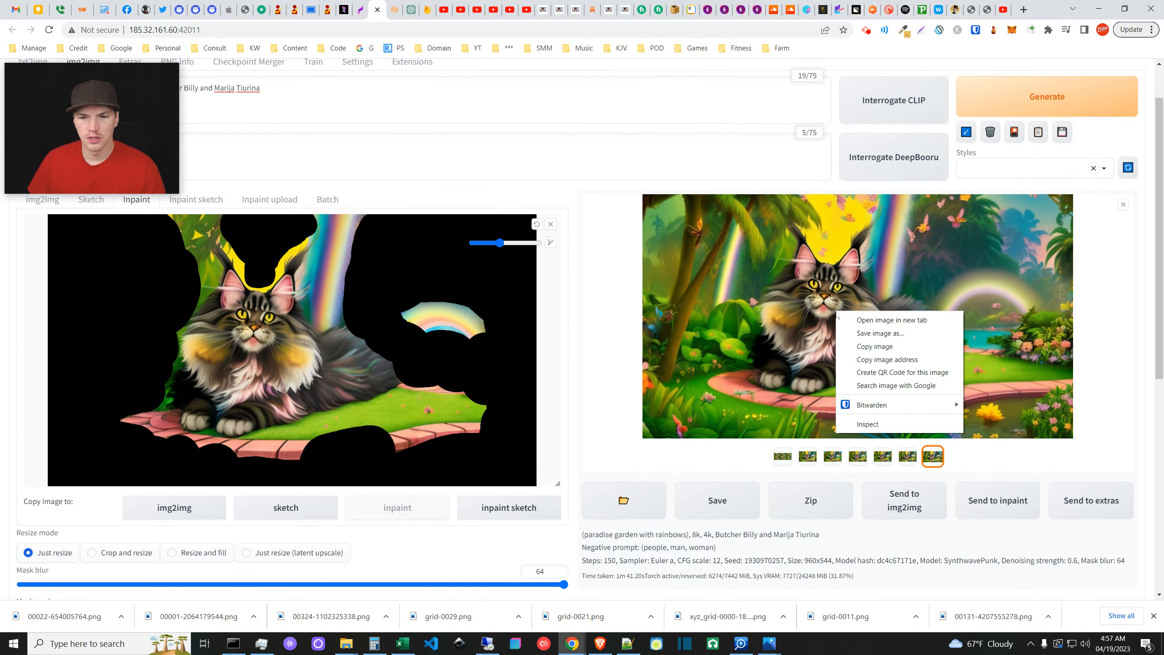
pyautogui.click(875, 335)
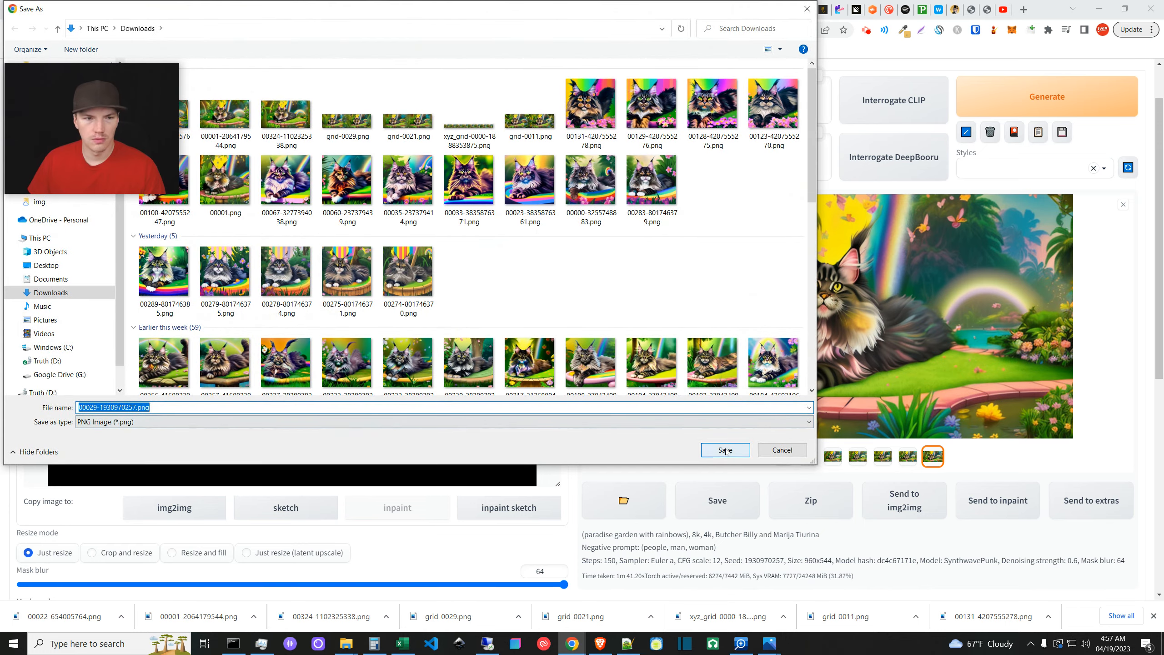
pyautogui.click(725, 449)
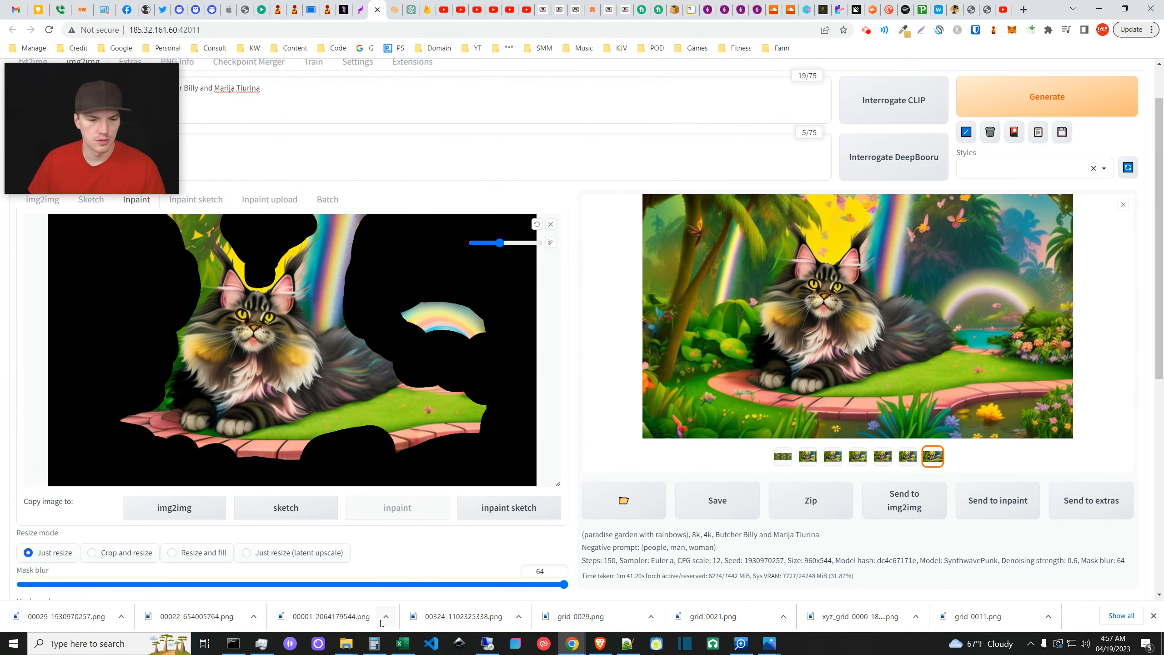
# - Bring the Downloads folder forward and open grid-0011.png in Photos
pyautogui.moveTo(346, 647)
pyautogui.click(446, 596)
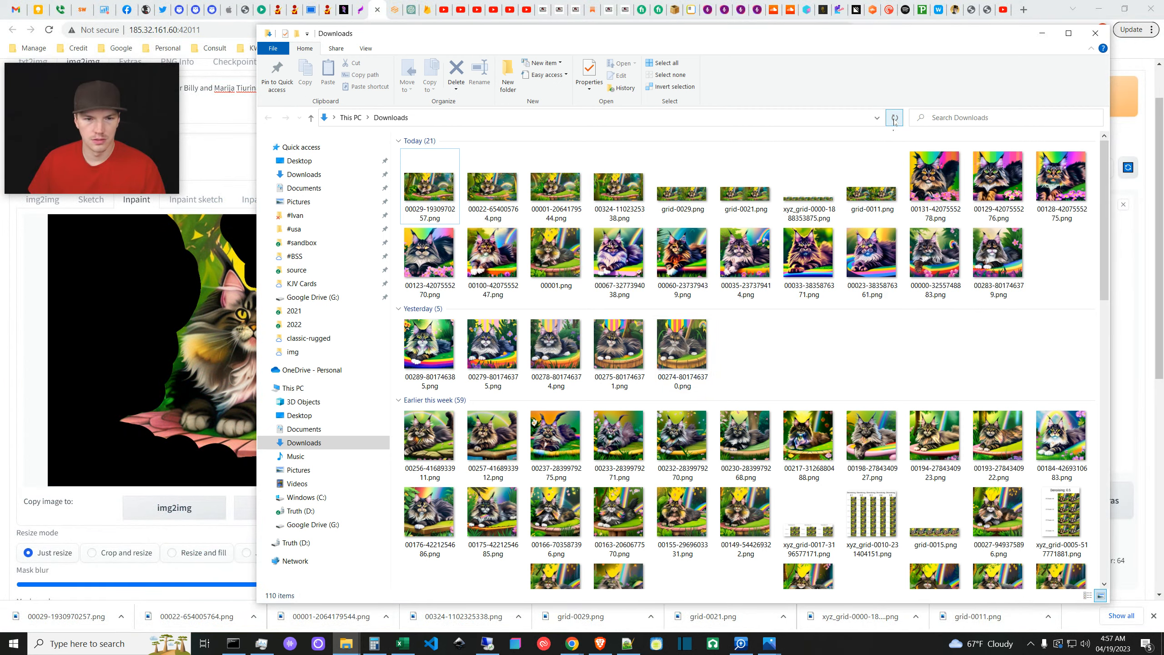
pyautogui.doubleClick(871, 192)
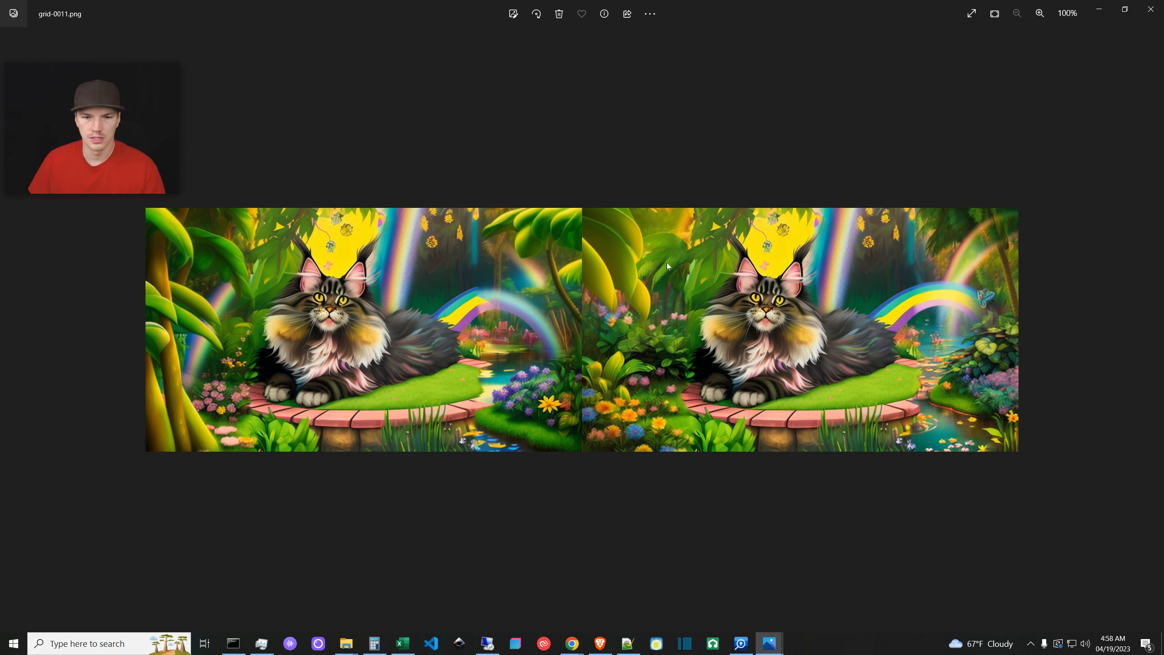
# - Step through the saved images in Photos back to grid-0021.png
pyautogui.click(1153, 331)
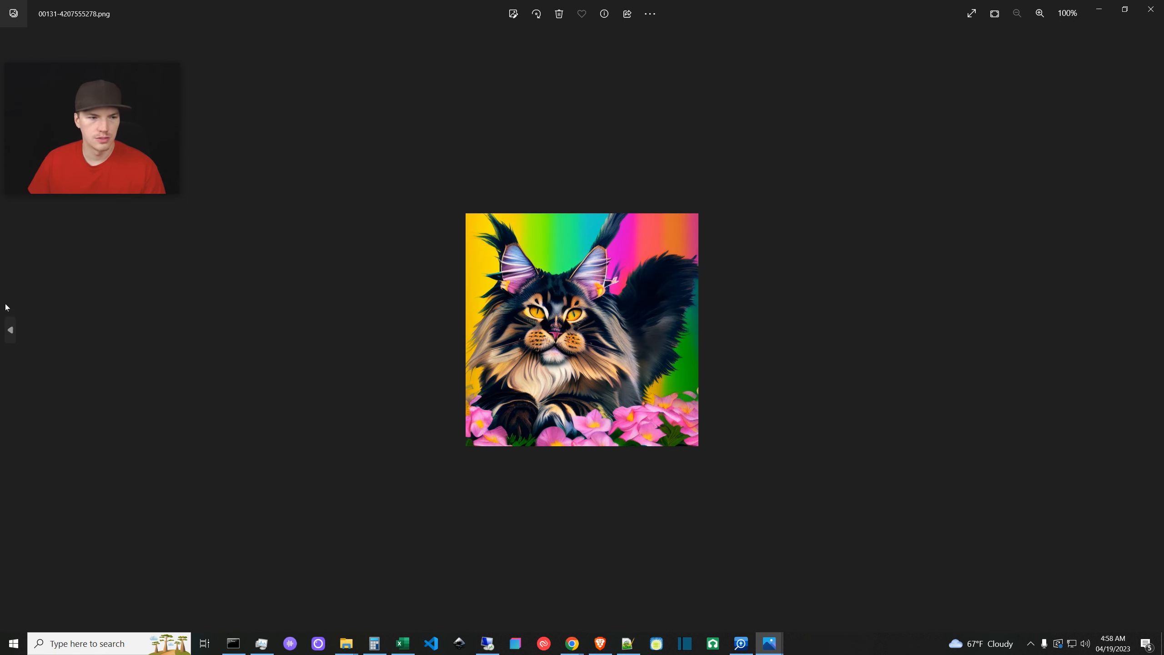
pyautogui.click(10, 329)
pyautogui.click(11, 330)
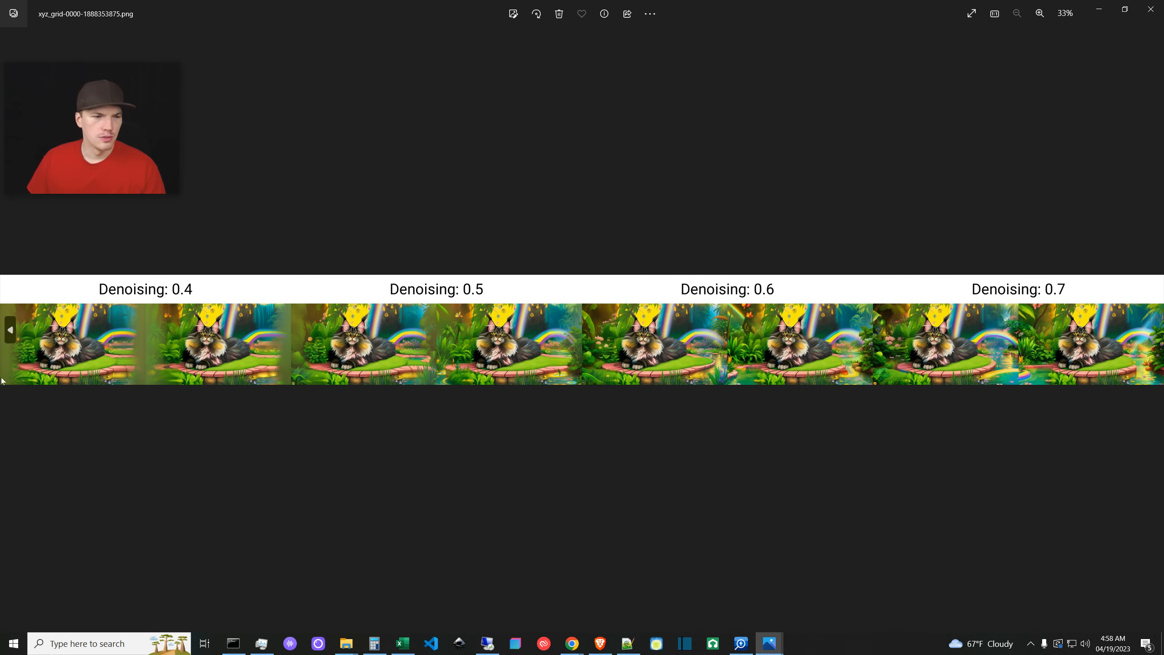
pyautogui.click(10, 331)
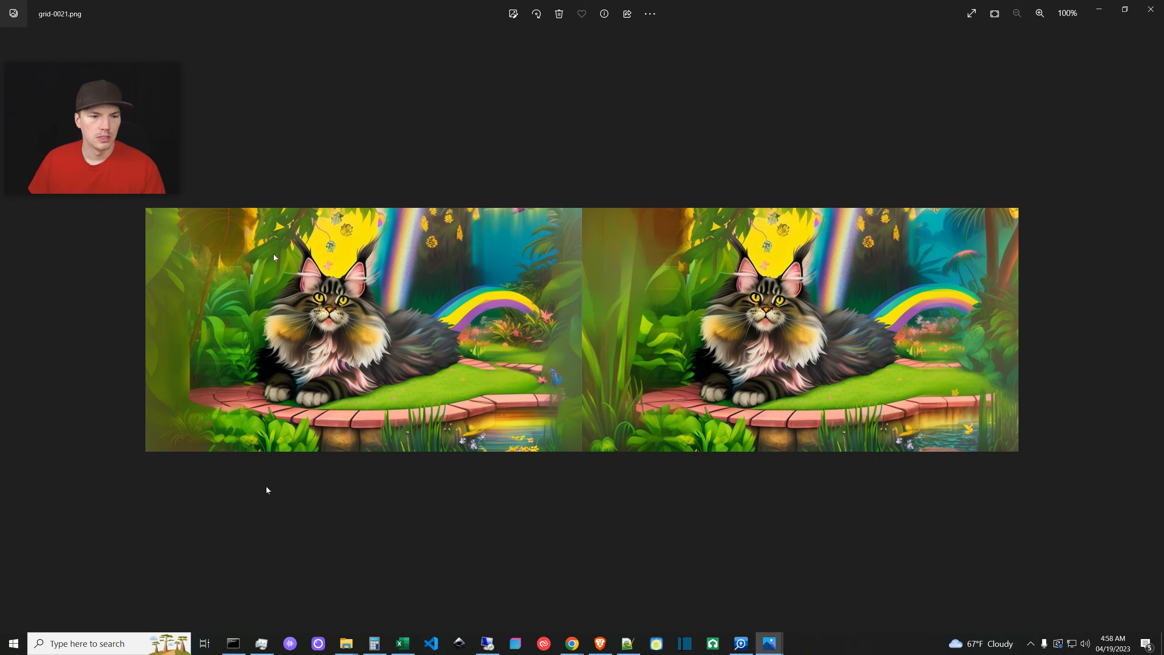
# - Minimize Photos to check the web UI, then bring grid-0021.png back
pyautogui.click(1099, 9)
pyautogui.click(8, 405)
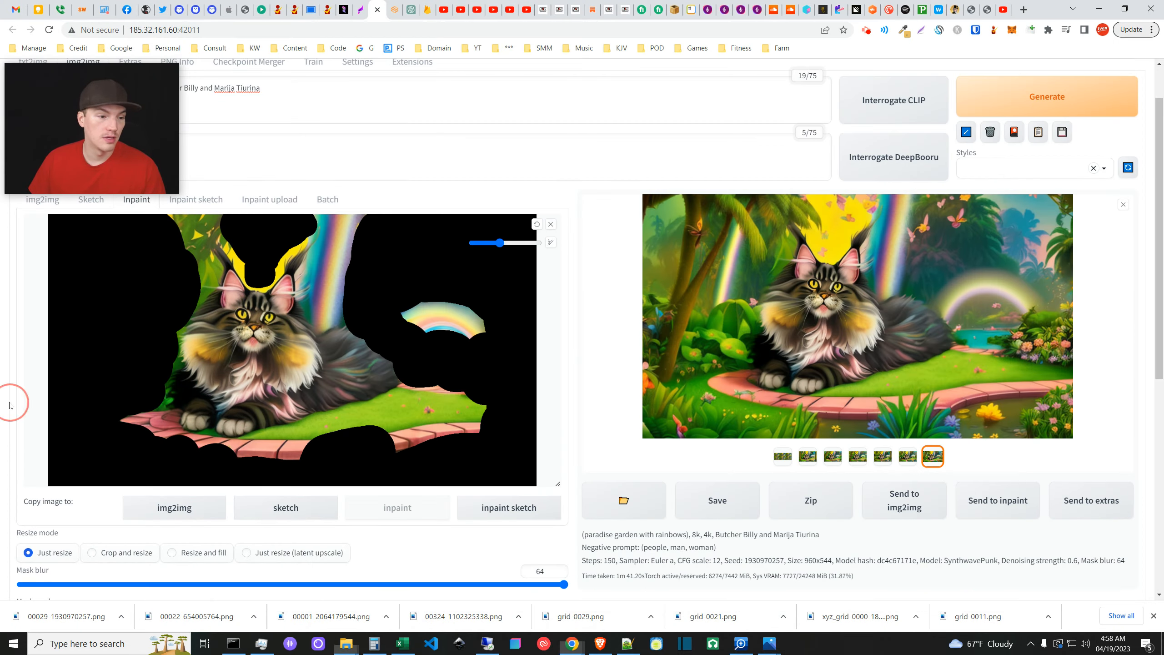
pyautogui.scroll(-6, 463, 442)
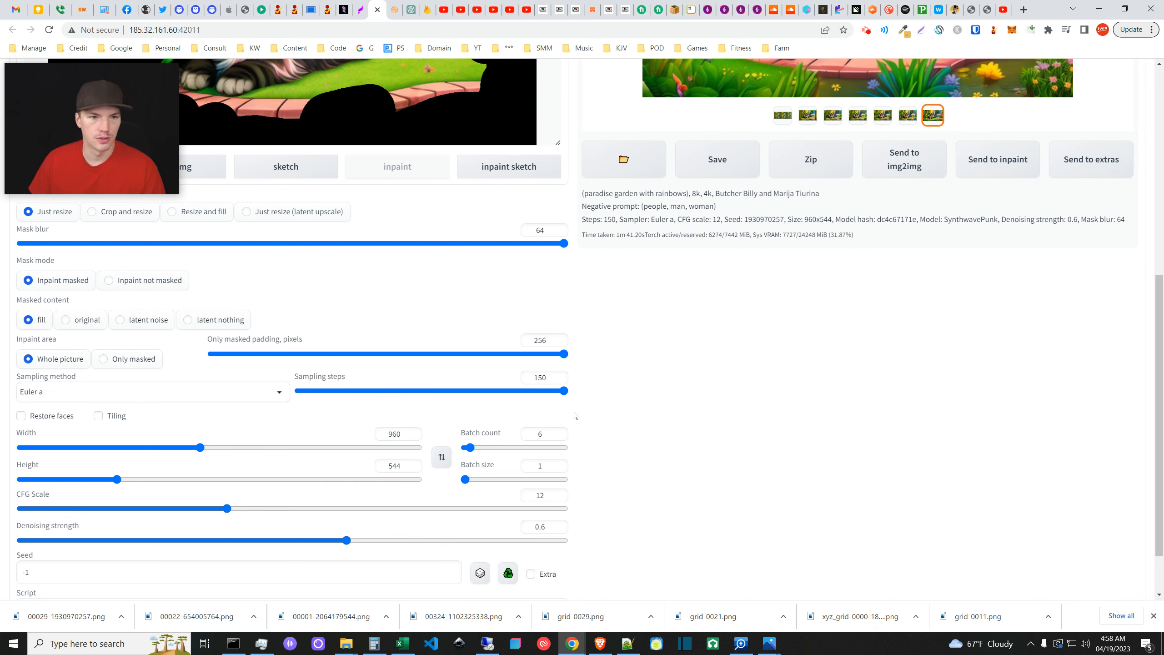
pyautogui.moveTo(771, 652)
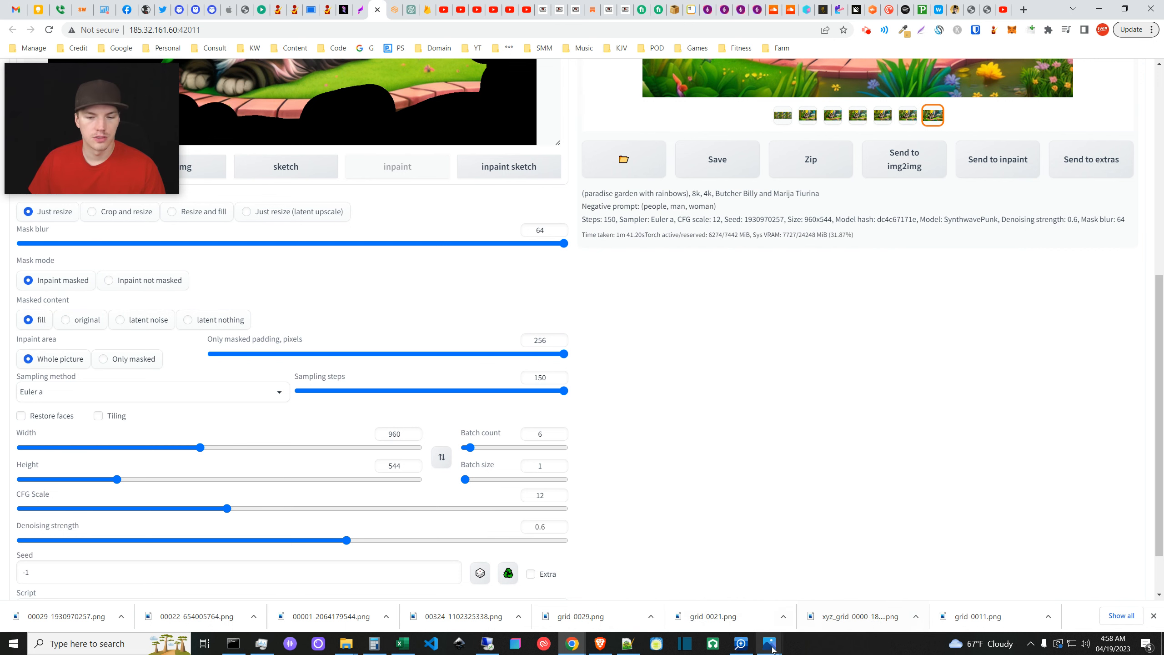
pyautogui.click(869, 590)
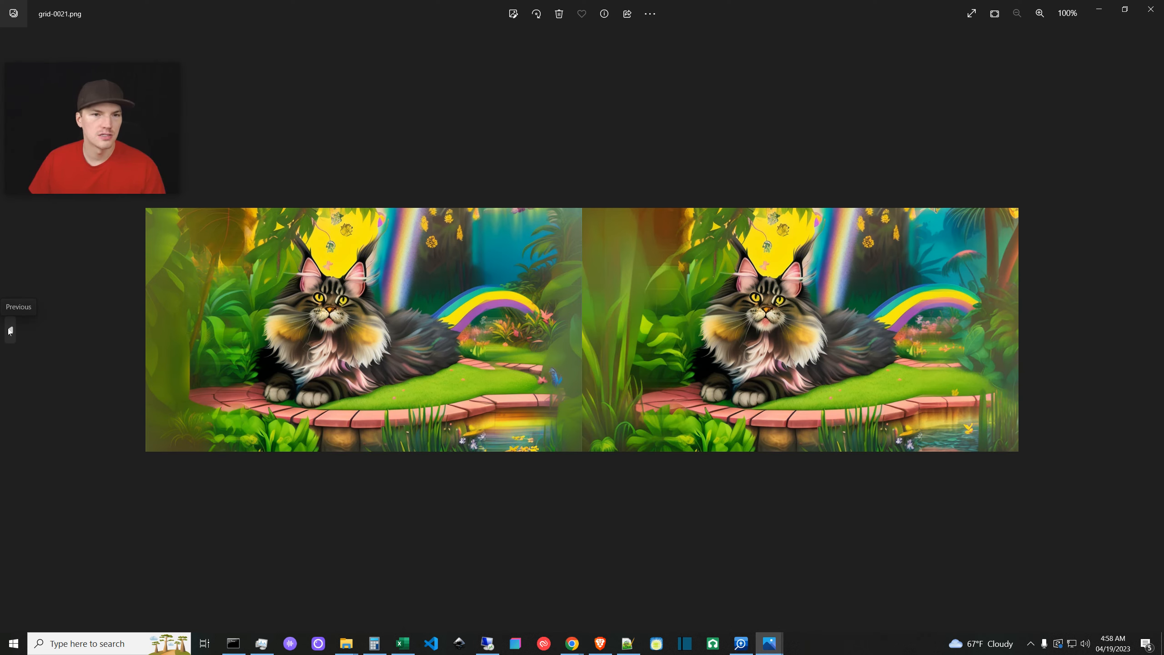
# - Recheck the web UI, reopen grid-0021.png, and compare 00324-1102325338.png against grid-0029.png
pyautogui.click(1098, 9)
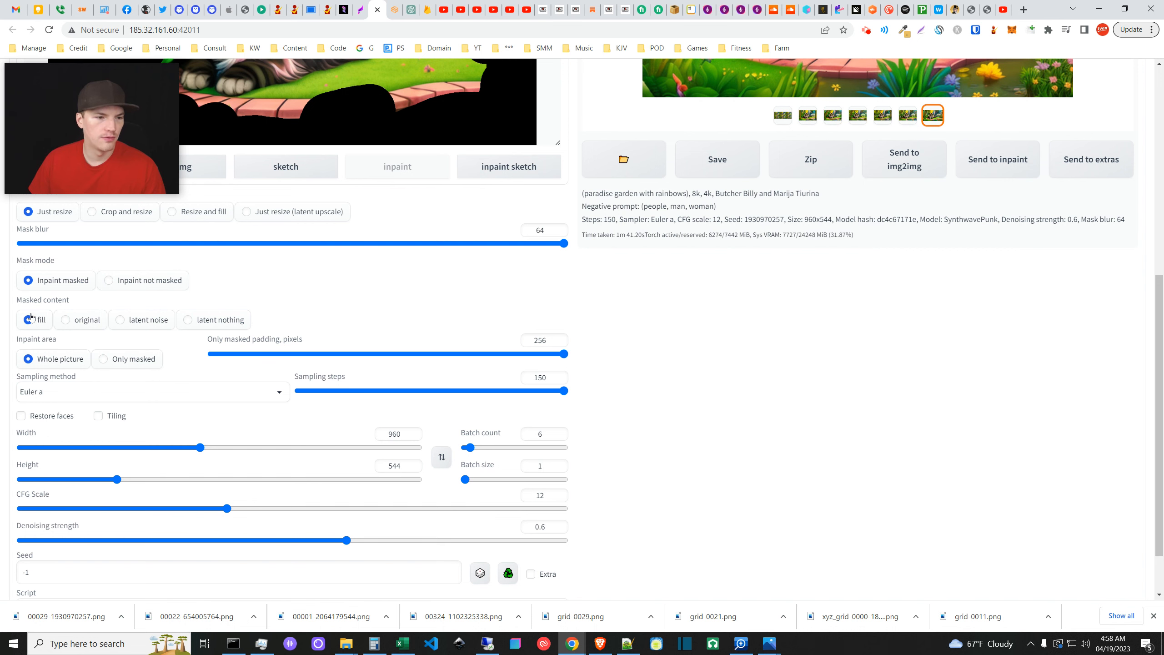
pyautogui.moveTo(778, 651)
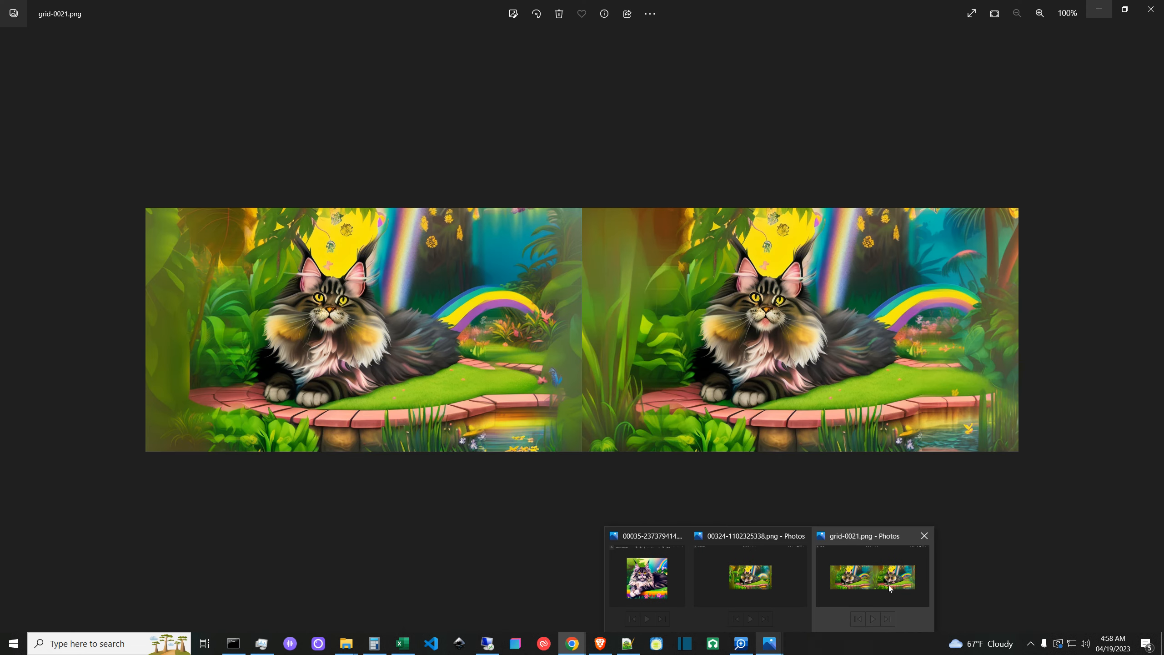
pyautogui.click(873, 581)
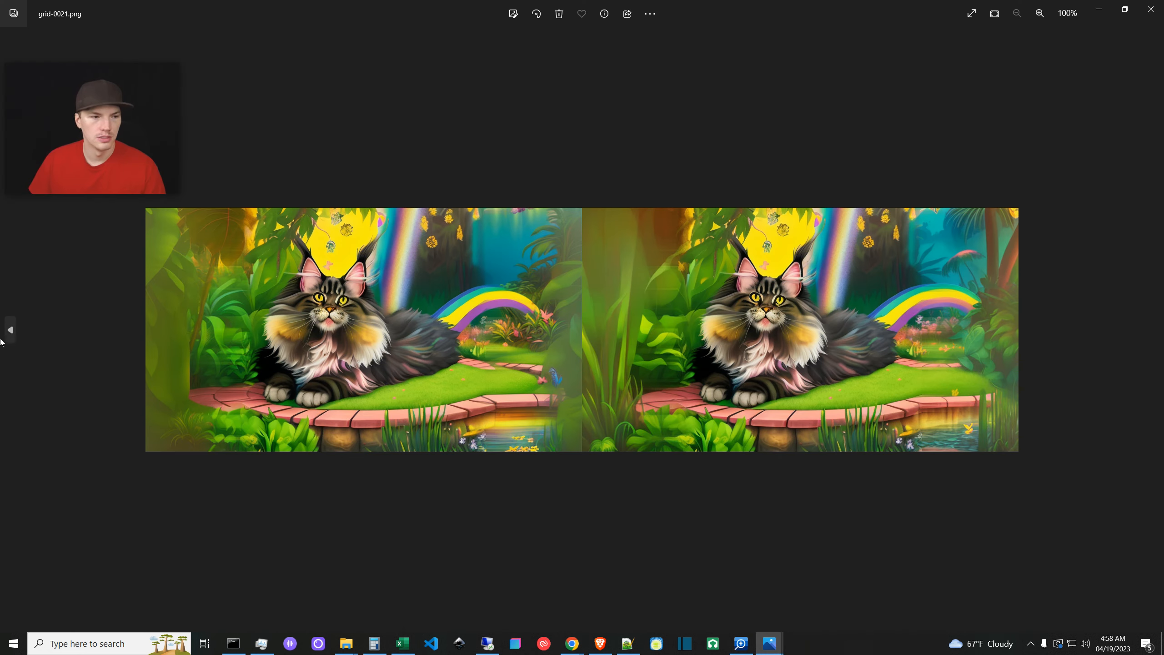
pyautogui.click(13, 329)
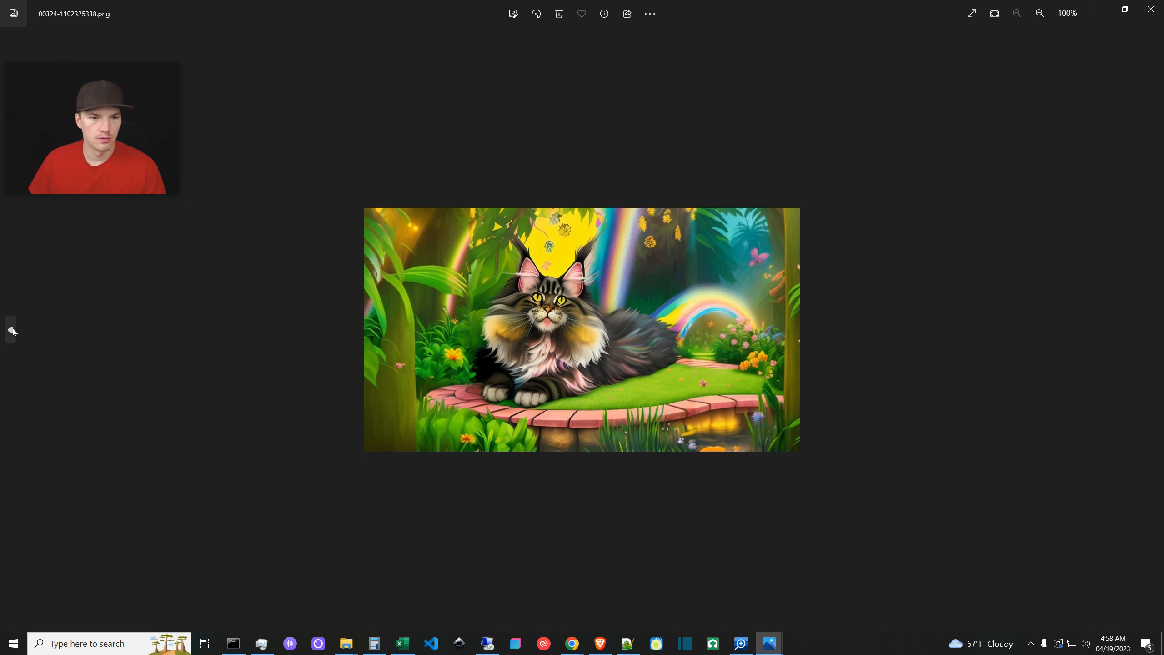
pyautogui.click(1150, 330)
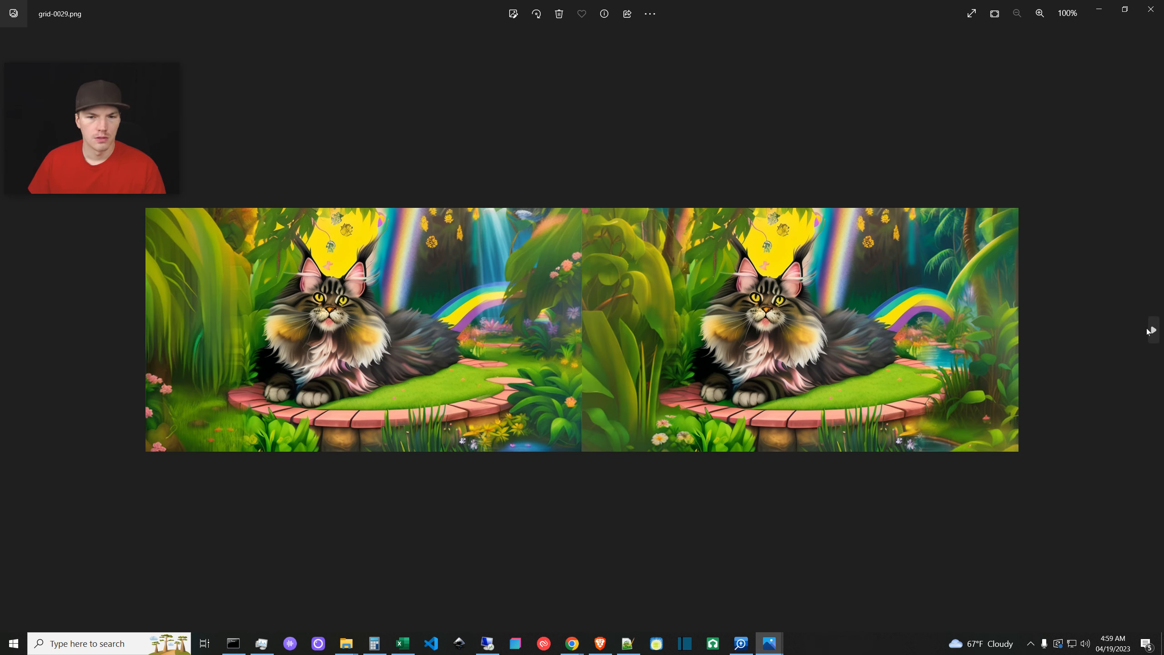
pyautogui.click(9, 329)
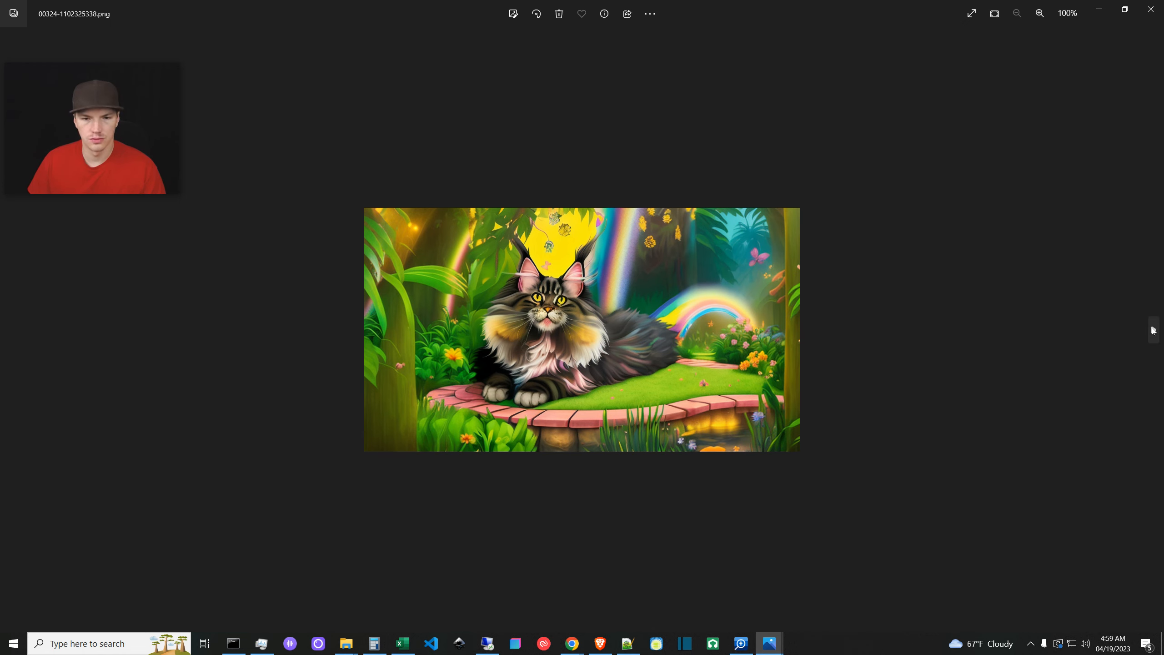
pyautogui.click(1153, 330)
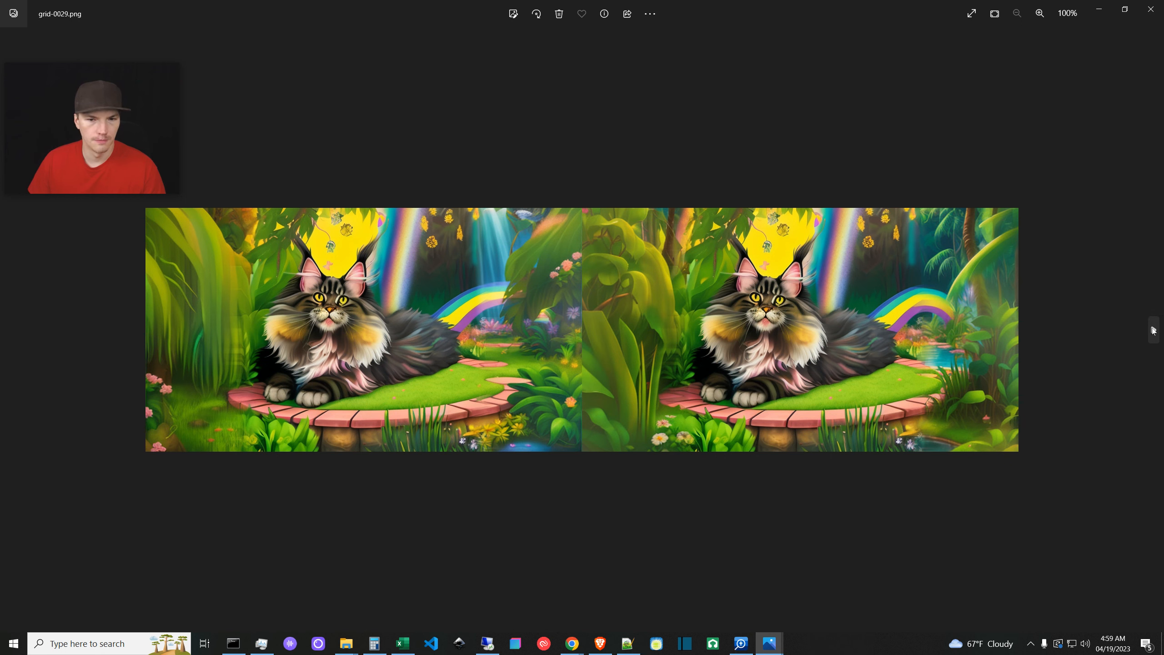
# - Step through 00001-2064179544.png, 00022-654005764.png and 00029-1930970257.png, then close Photos
pyautogui.click(8, 330)
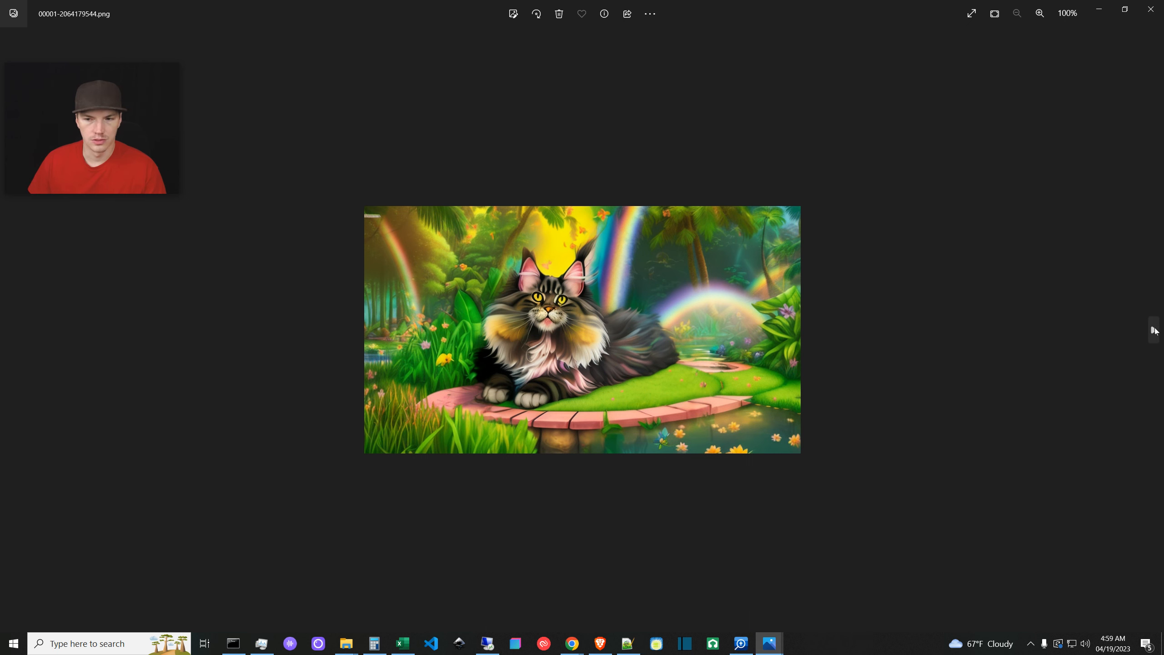
pyautogui.click(10, 337)
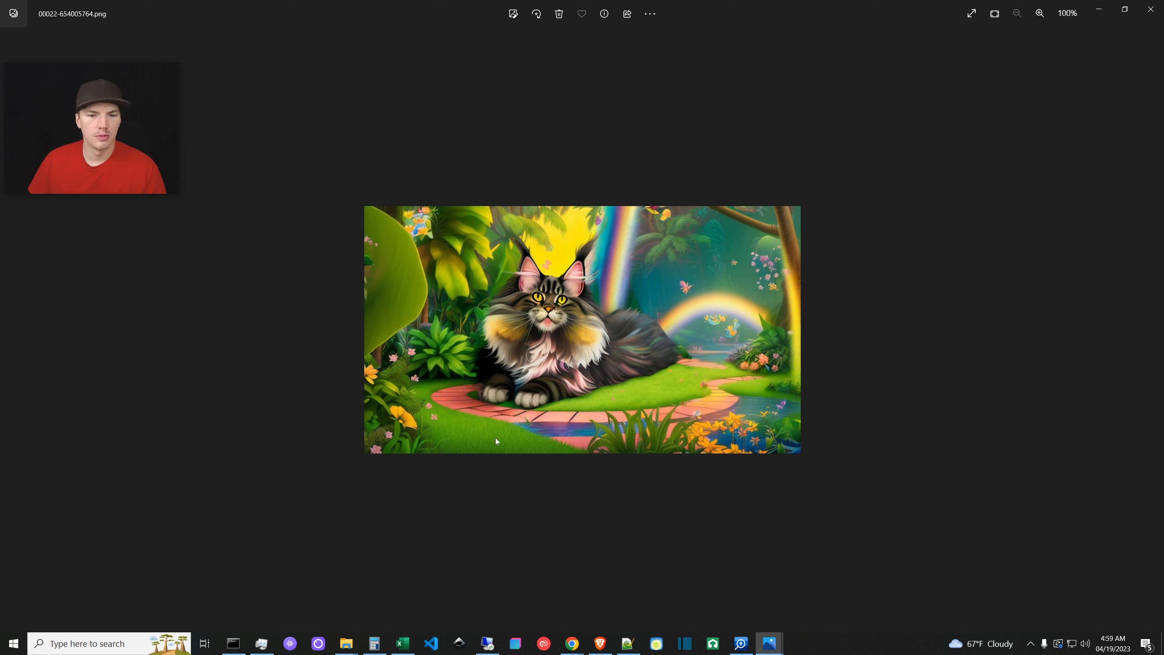
pyautogui.click(9, 331)
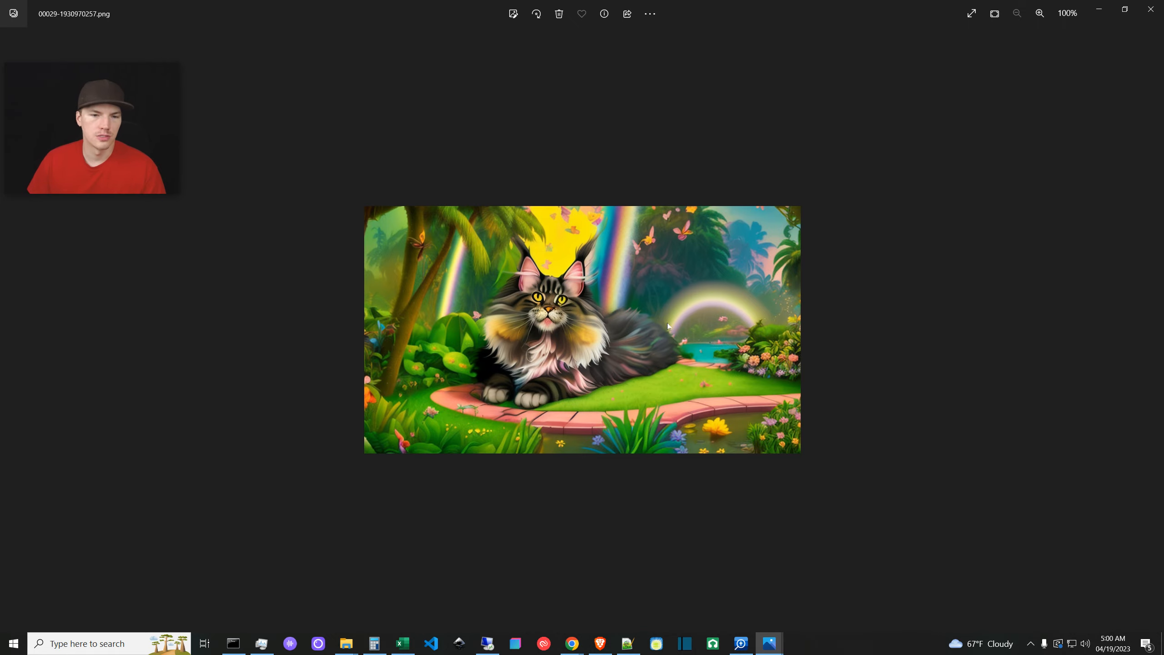
pyautogui.click(1151, 9)
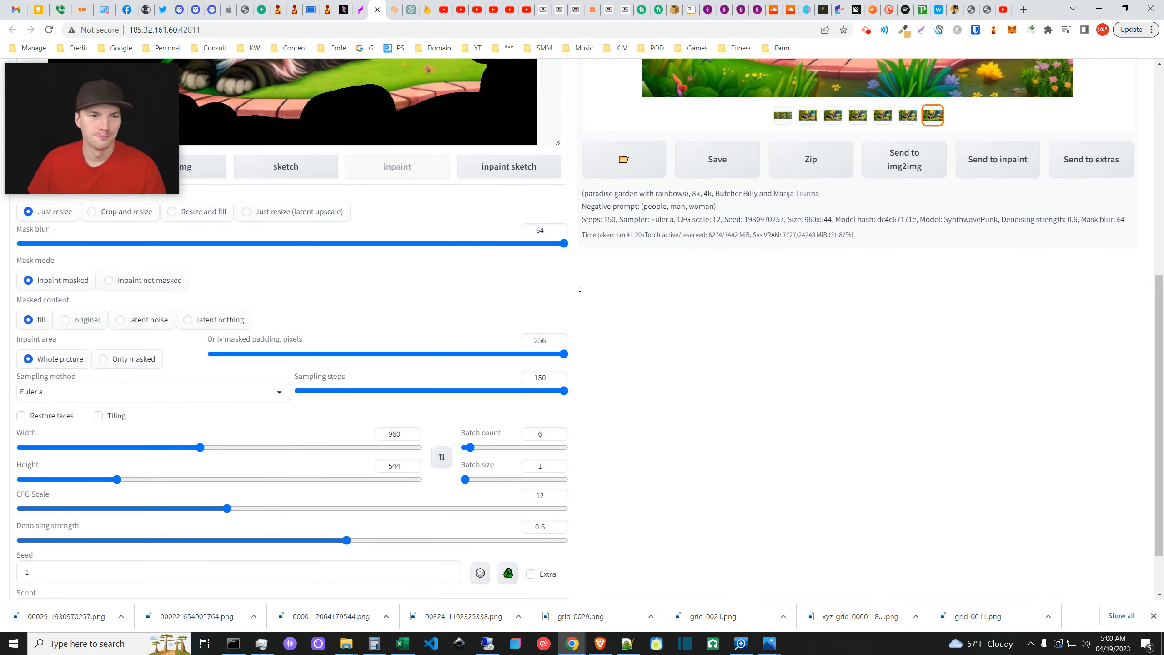
pyautogui.scroll(6, 653, 332)
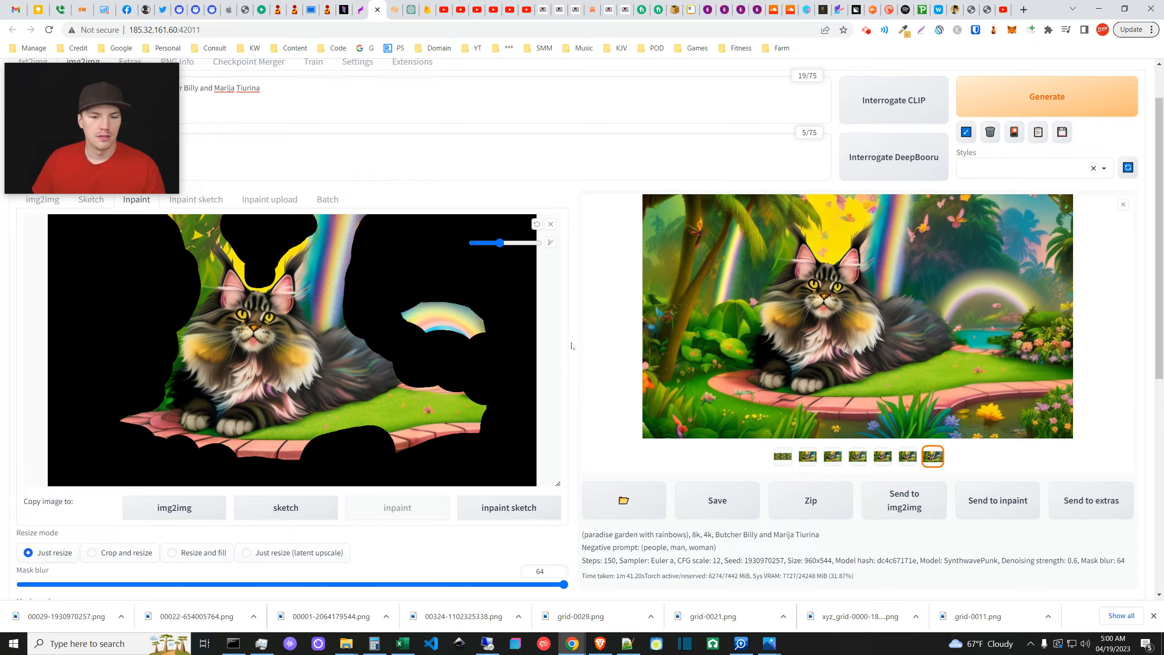
pyautogui.scroll(-5, 572, 339)
pyautogui.scroll(6, 563, 363)
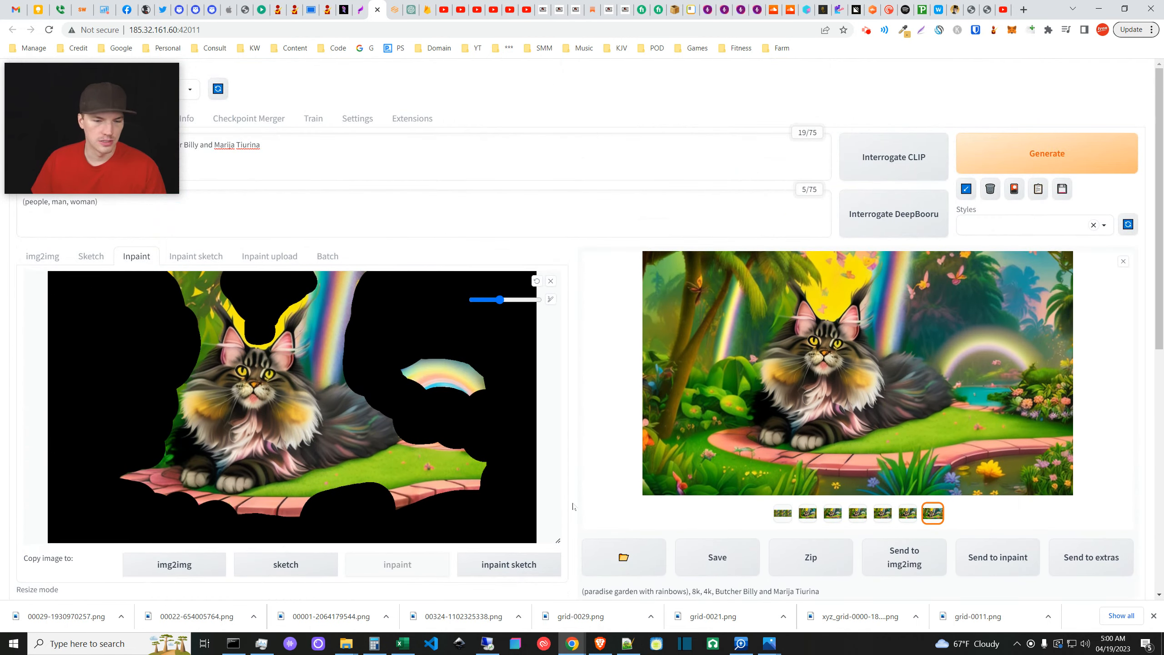
pyautogui.click(768, 643)
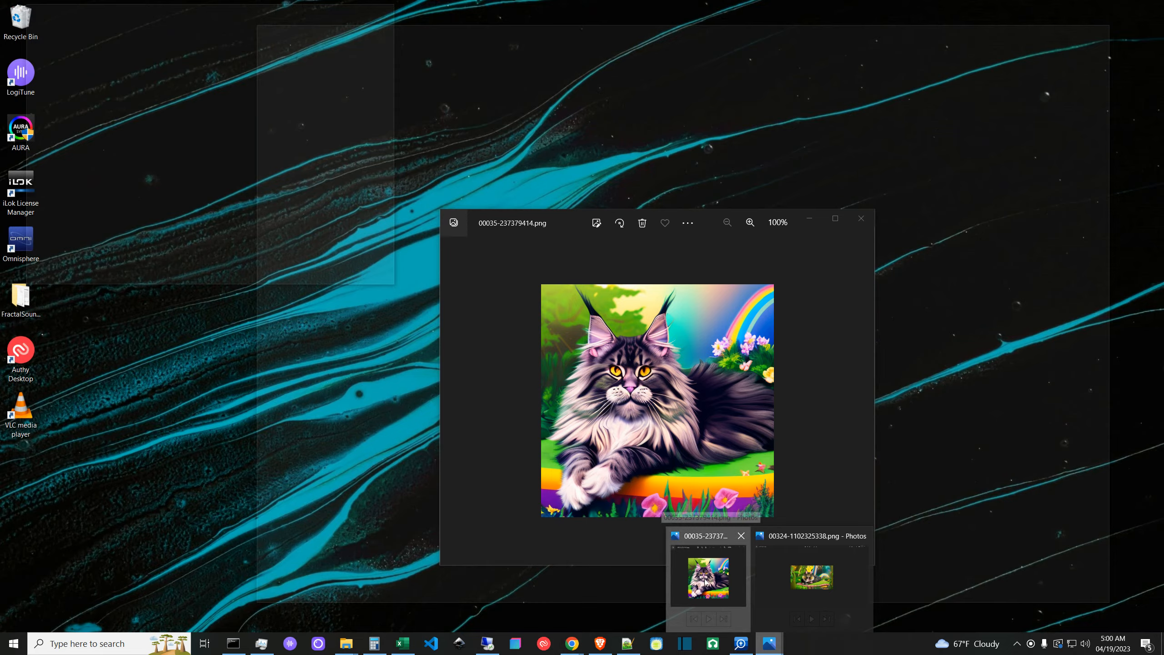
pyautogui.click(672, 578)
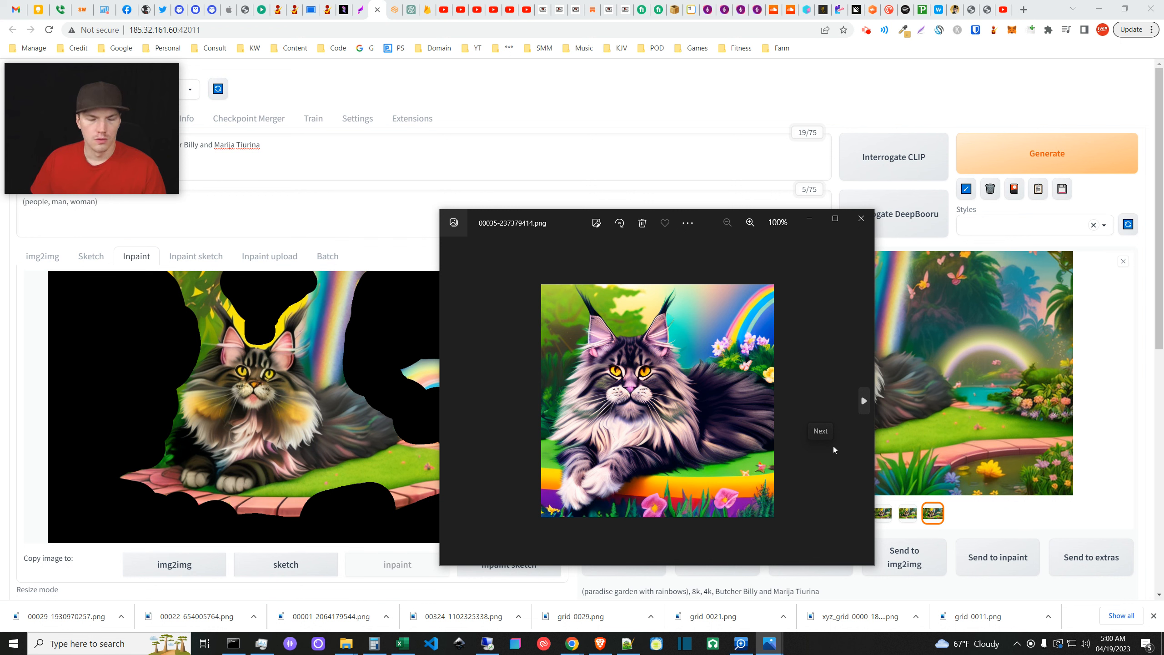
pyautogui.click(808, 220)
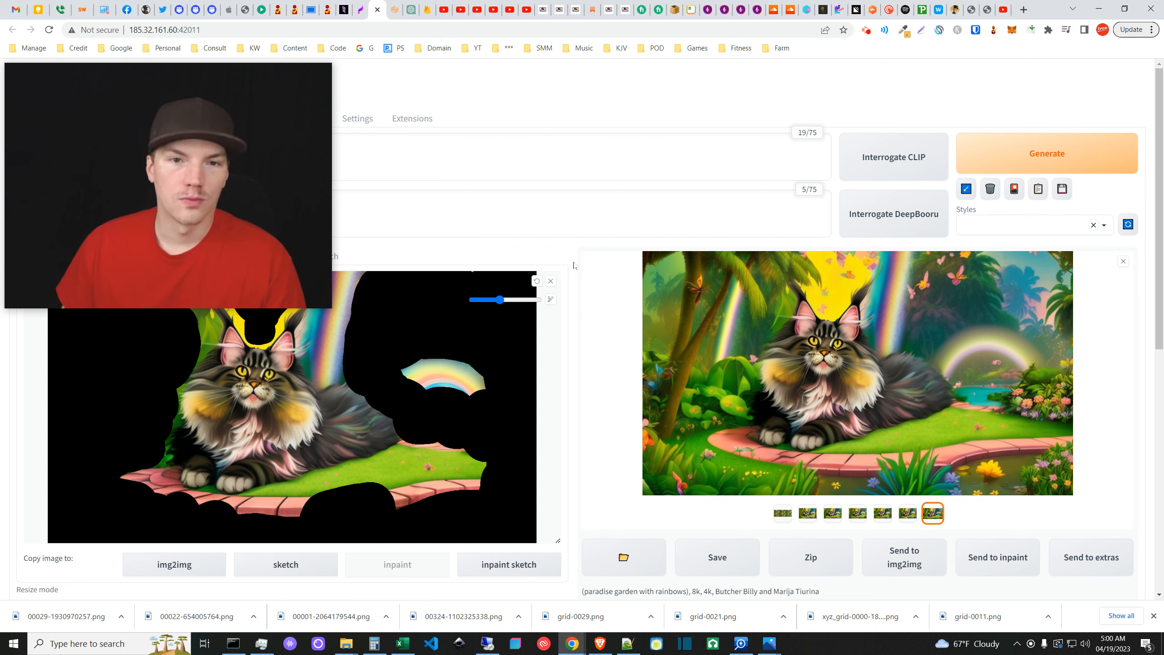
pyautogui.moveTo(302, 311)
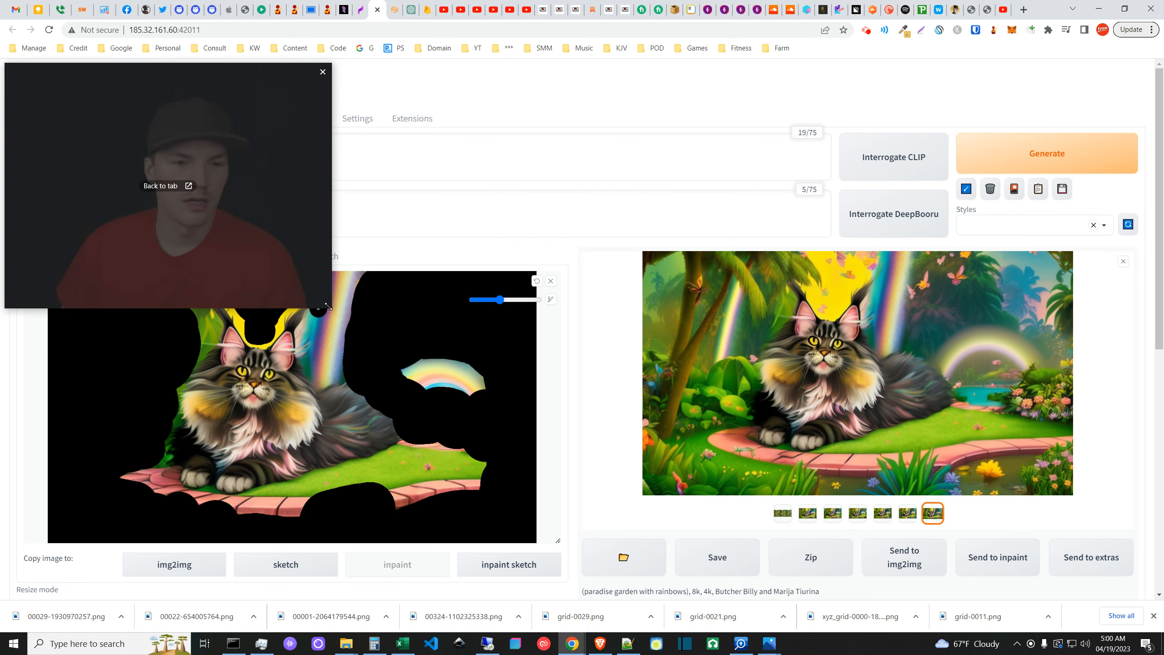
pyautogui.moveTo(326, 303); pyautogui.dragTo(273, 264)
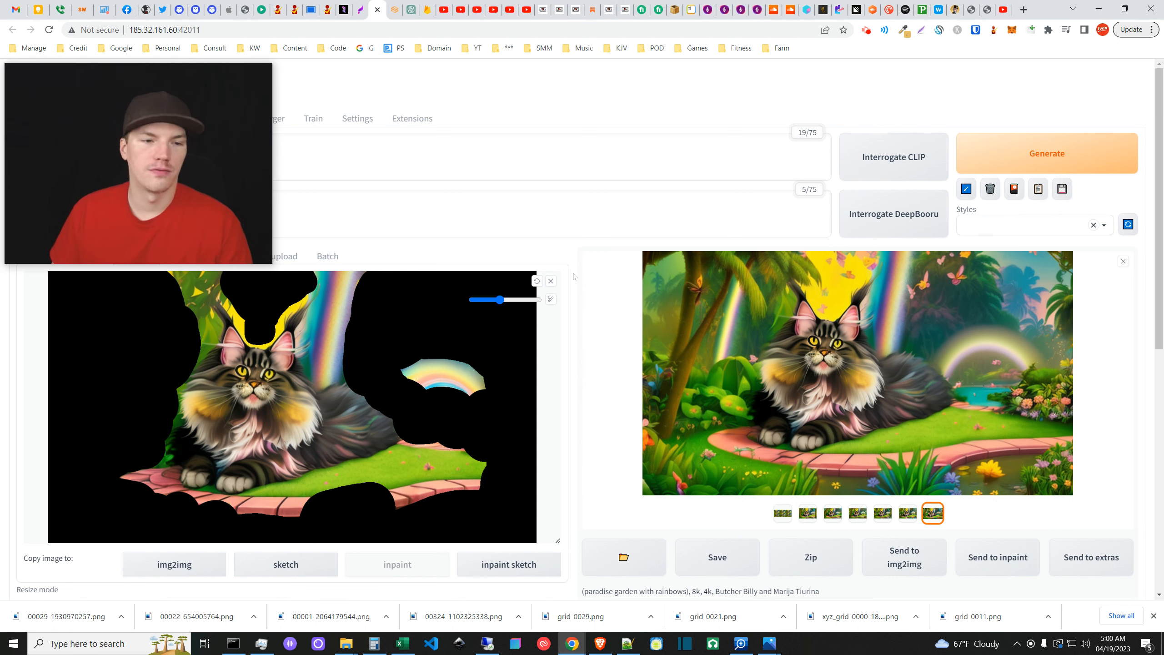
pyautogui.moveTo(249, 203); pyautogui.dragTo(249, 166)
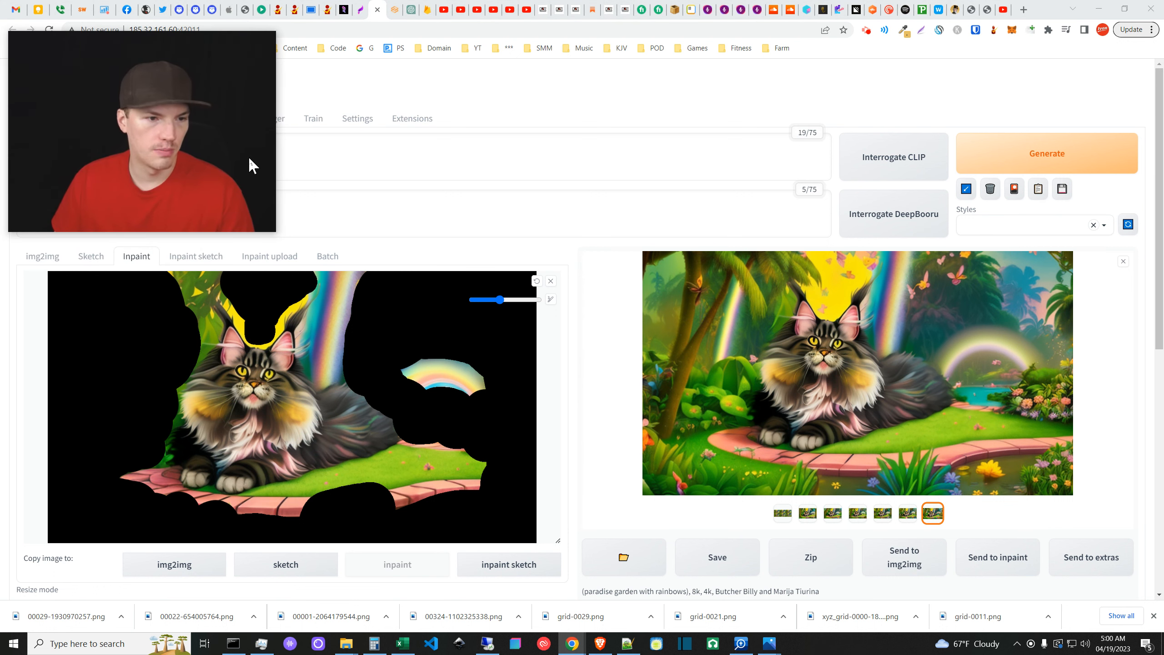
# - Preview the second, third and fourth generated variants, flipping back and forth
pyautogui.click(572, 279)
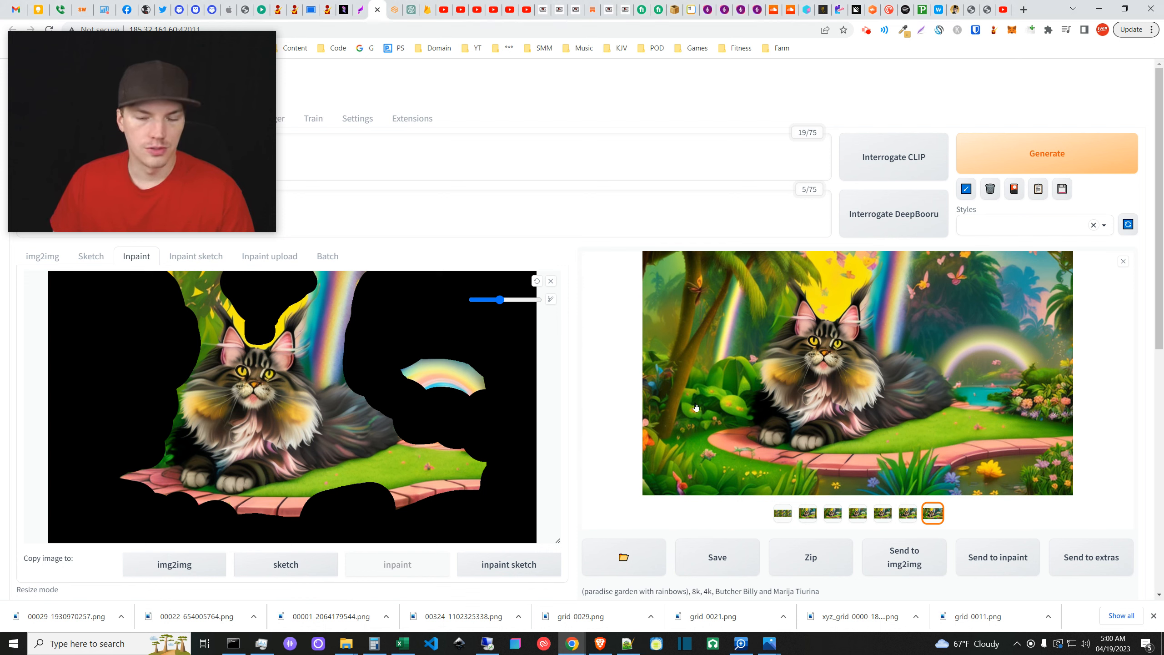
pyautogui.click(807, 512)
pyautogui.click(783, 513)
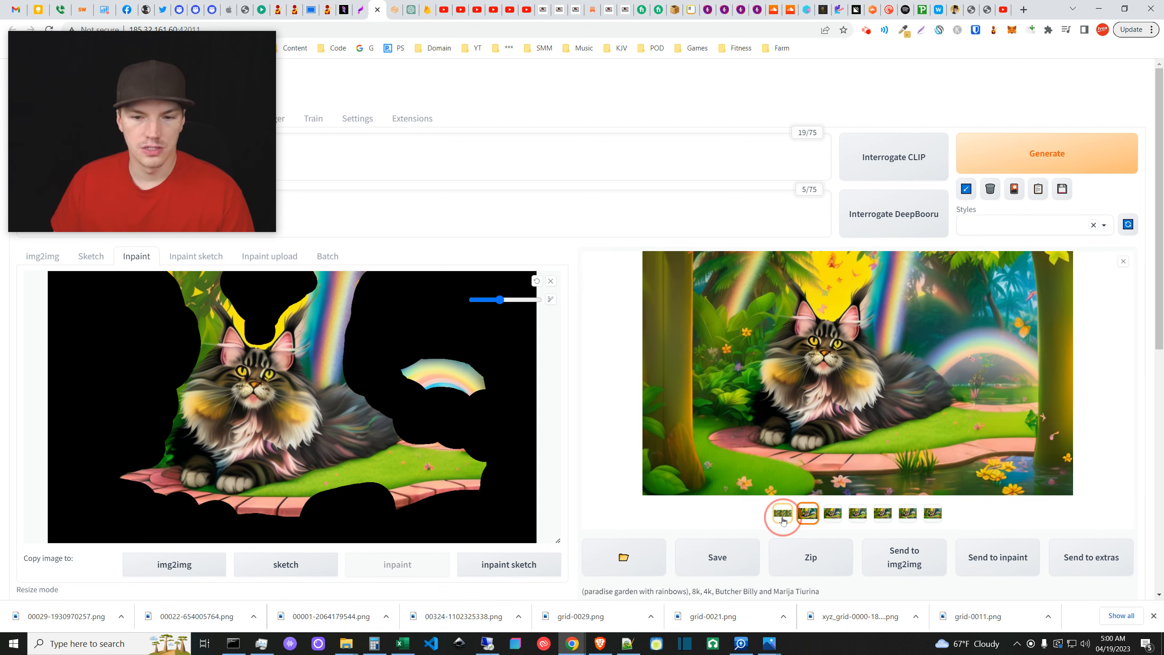
pyautogui.click(807, 513)
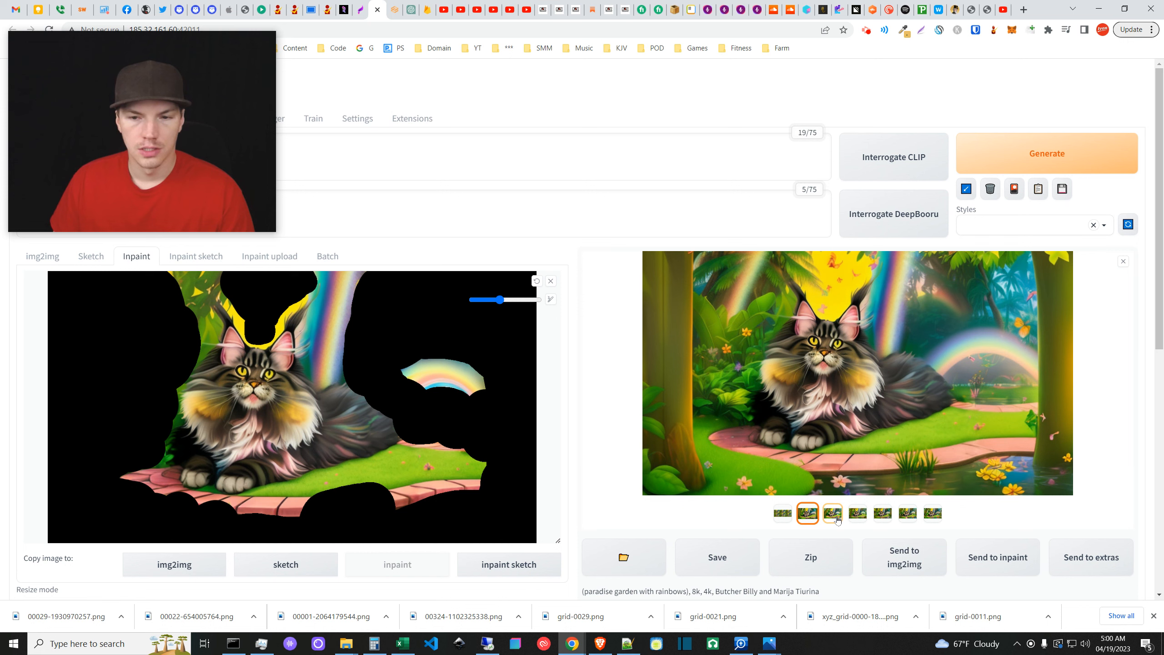
pyautogui.click(837, 515)
pyautogui.click(861, 517)
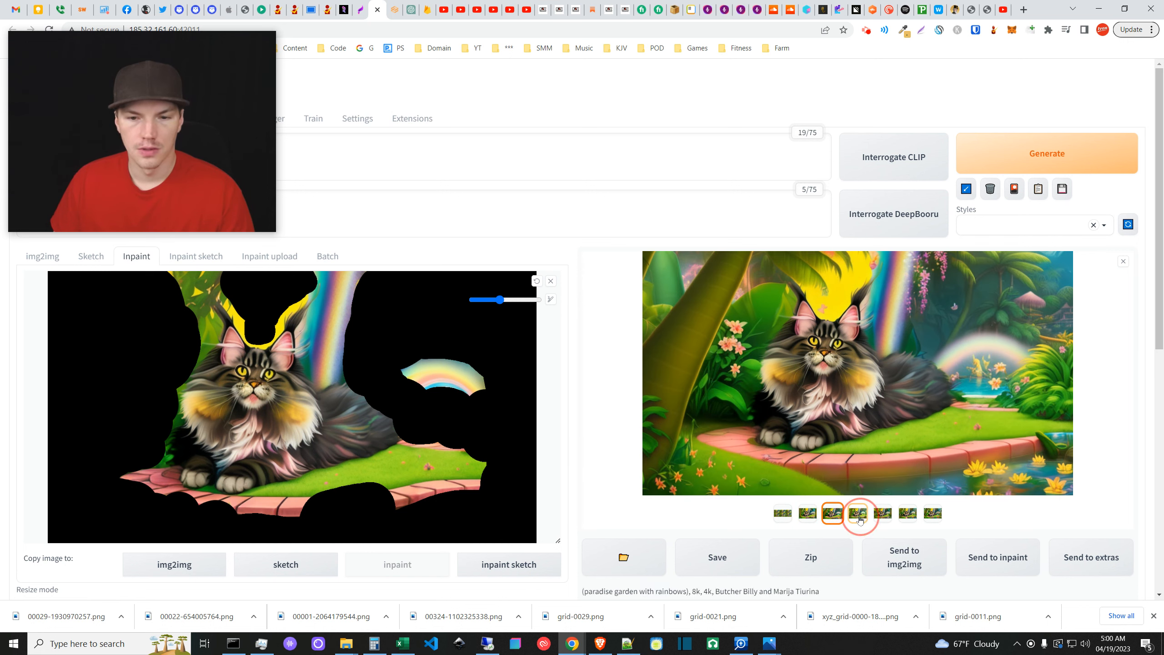
pyautogui.click(835, 516)
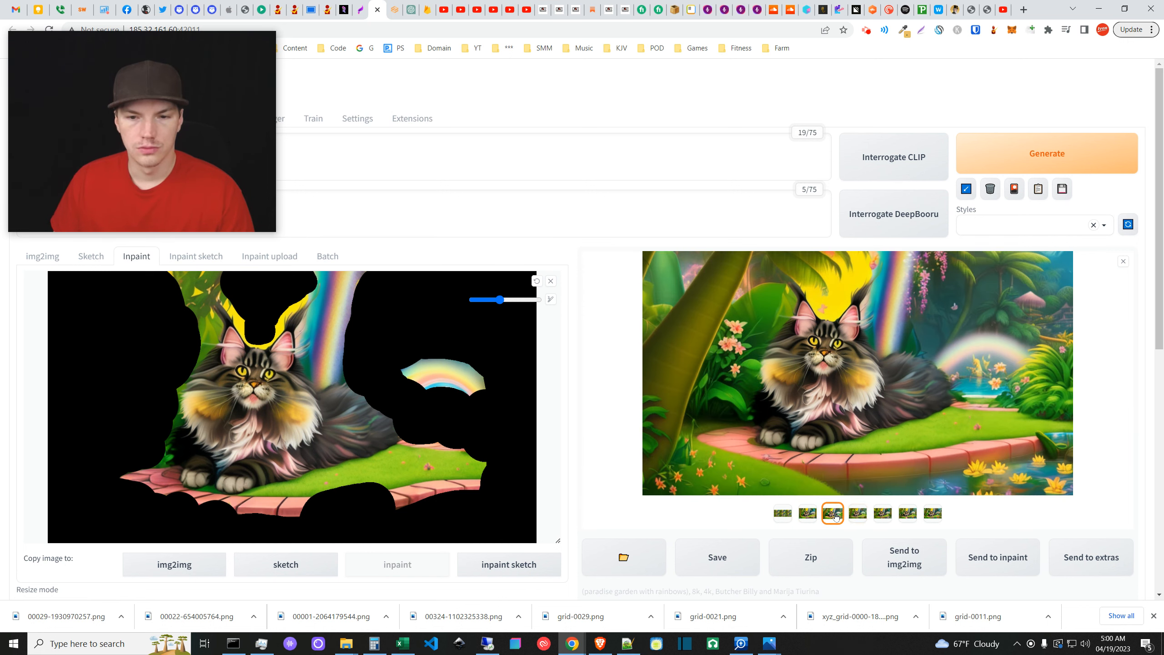
pyautogui.click(810, 516)
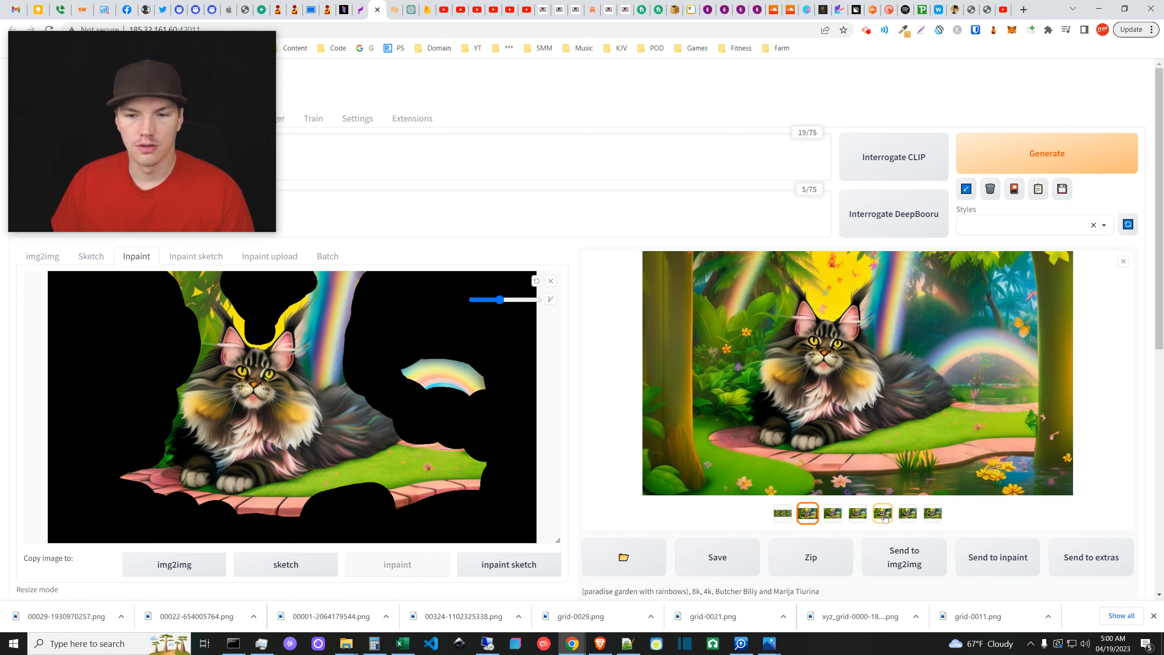
# - View the fifth rainbow-pond variant, the last entry and six-image grid, then bring up Notepad++
pyautogui.click(882, 514)
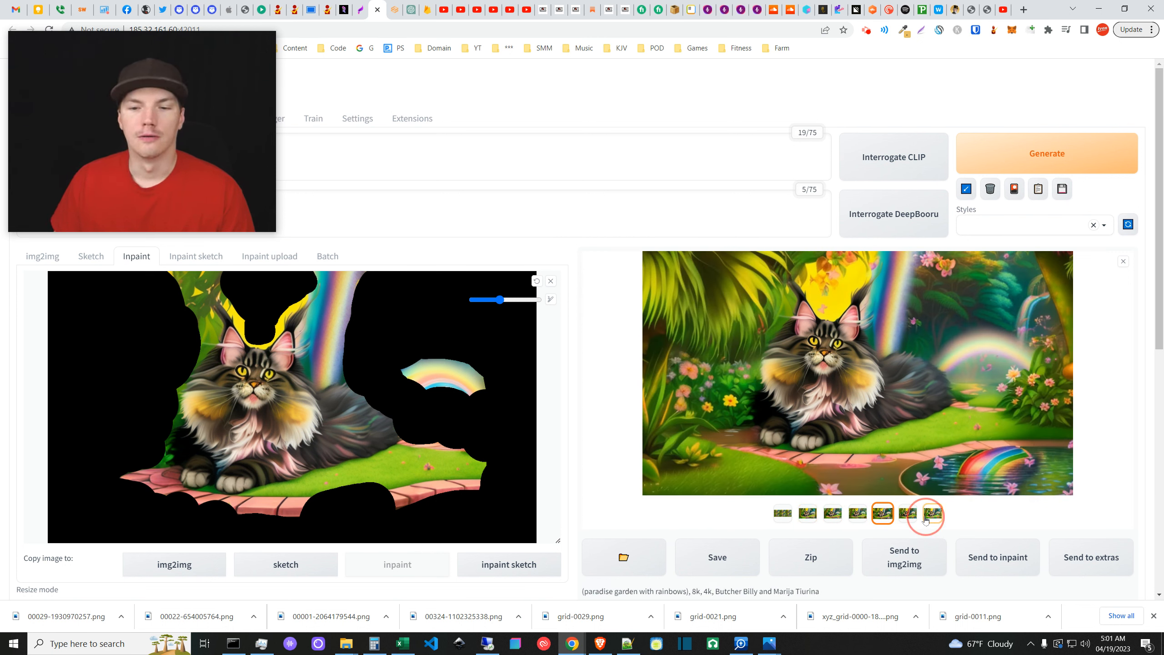
pyautogui.click(932, 513)
pyautogui.click(783, 512)
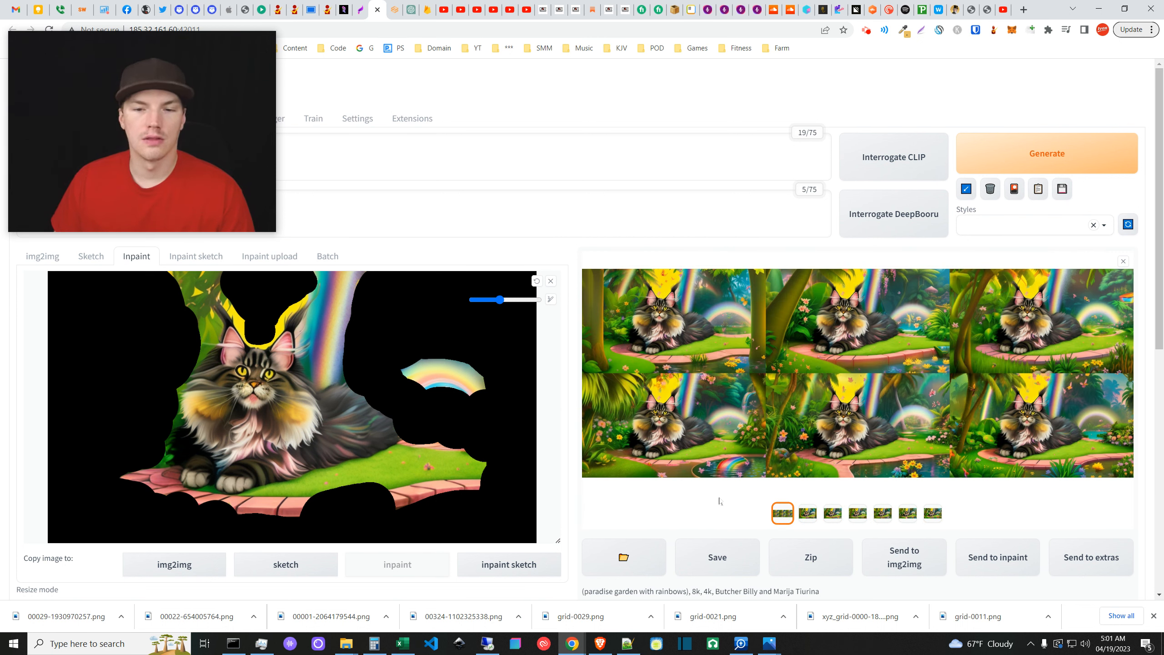
pyautogui.click(797, 514)
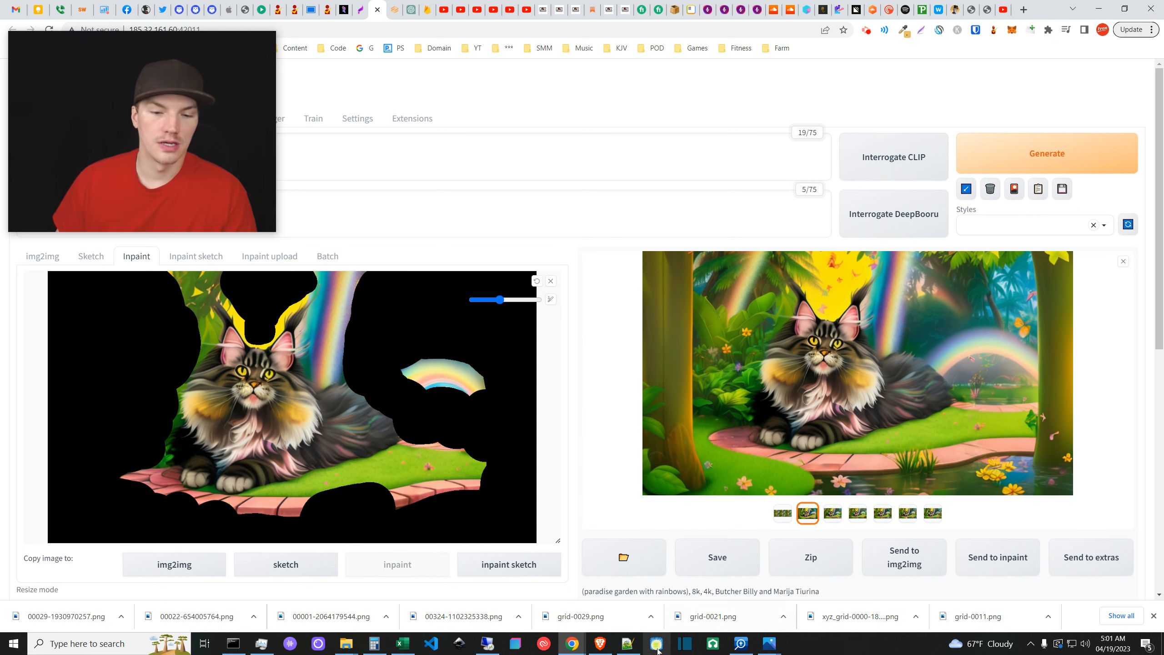
pyautogui.click(628, 644)
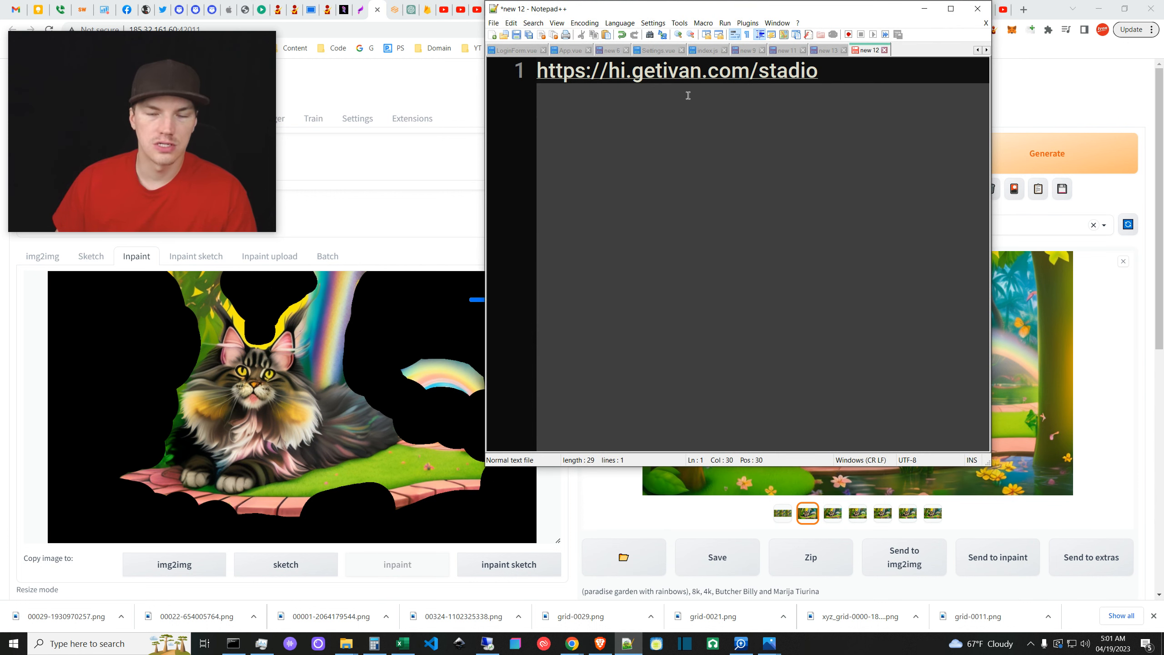